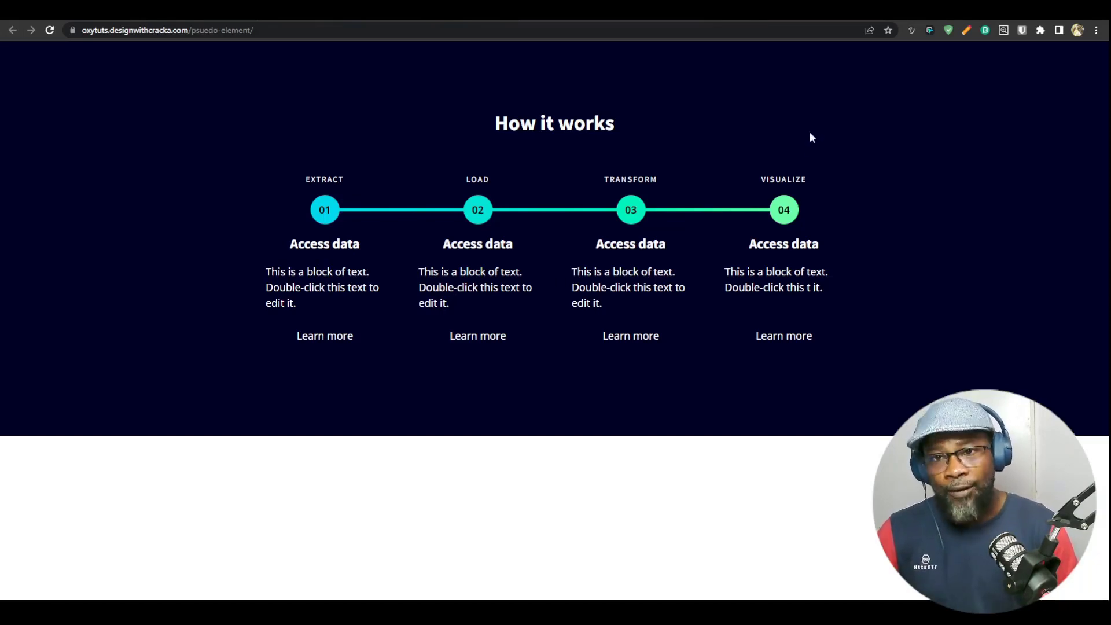
# Step: Switch to the Kleene staging page, open the browser developer tools beside its How it works section, and give the page more width
pyautogui.click(842, 16)
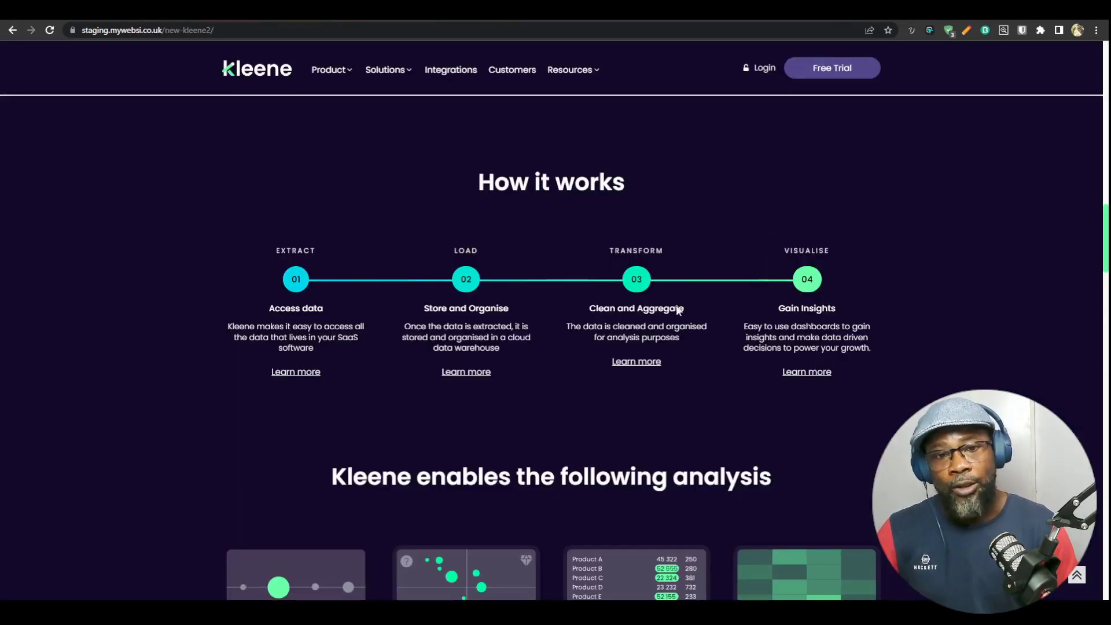
pyautogui.moveTo(276, 258); pyautogui.dragTo(793, 329)
pyautogui.click(848, 309)
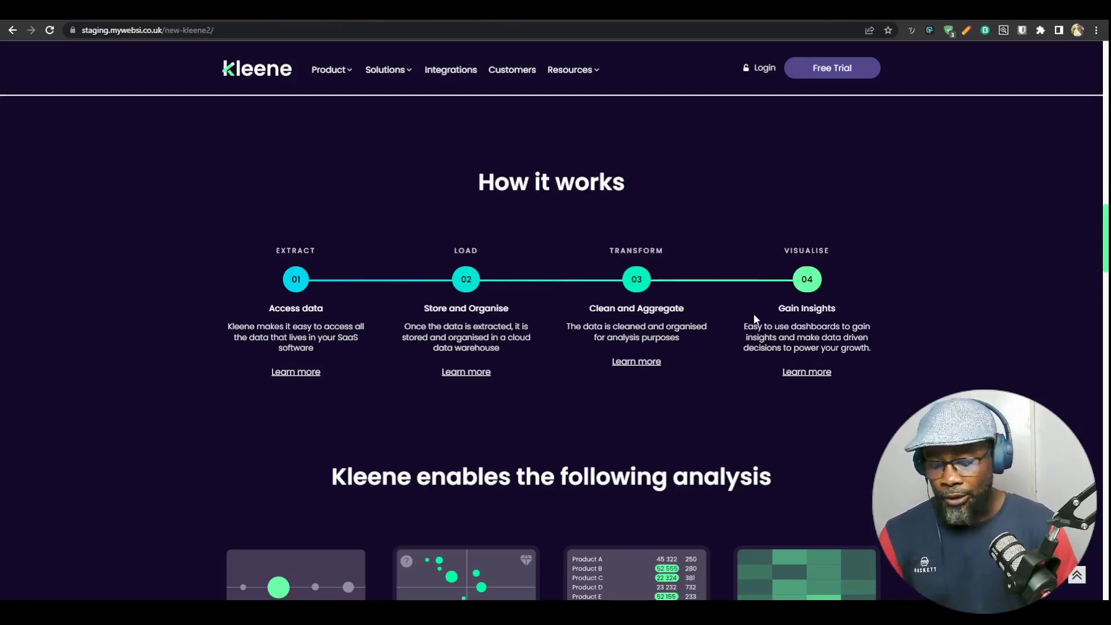
pyautogui.press('F12')
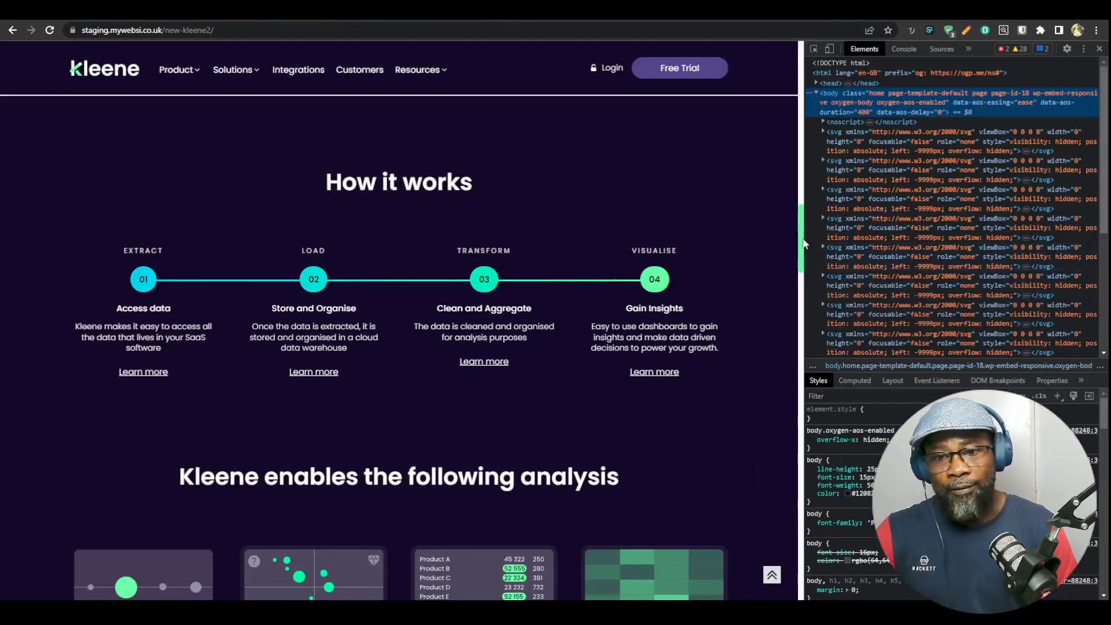
pyautogui.moveTo(805, 239); pyautogui.dragTo(853, 239)
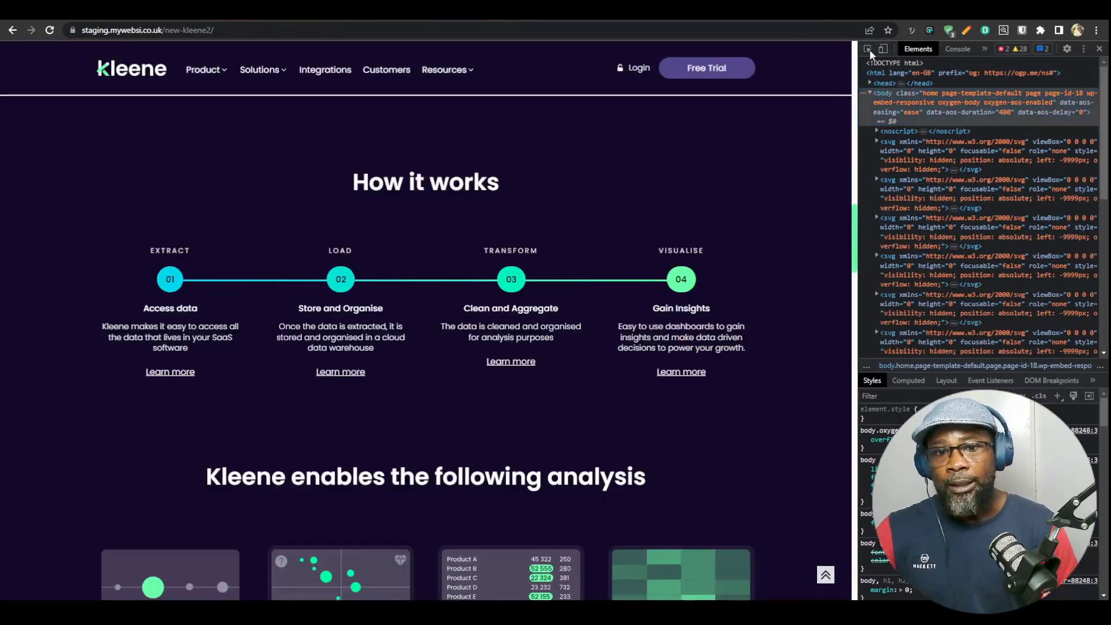
# Step: Inspect the line connecting the numbered circles, select its oxel_horizontal_divider wrapper, and toggle the wrapper's top offset off and on
pyautogui.click(869, 49)
pyautogui.click(600, 280)
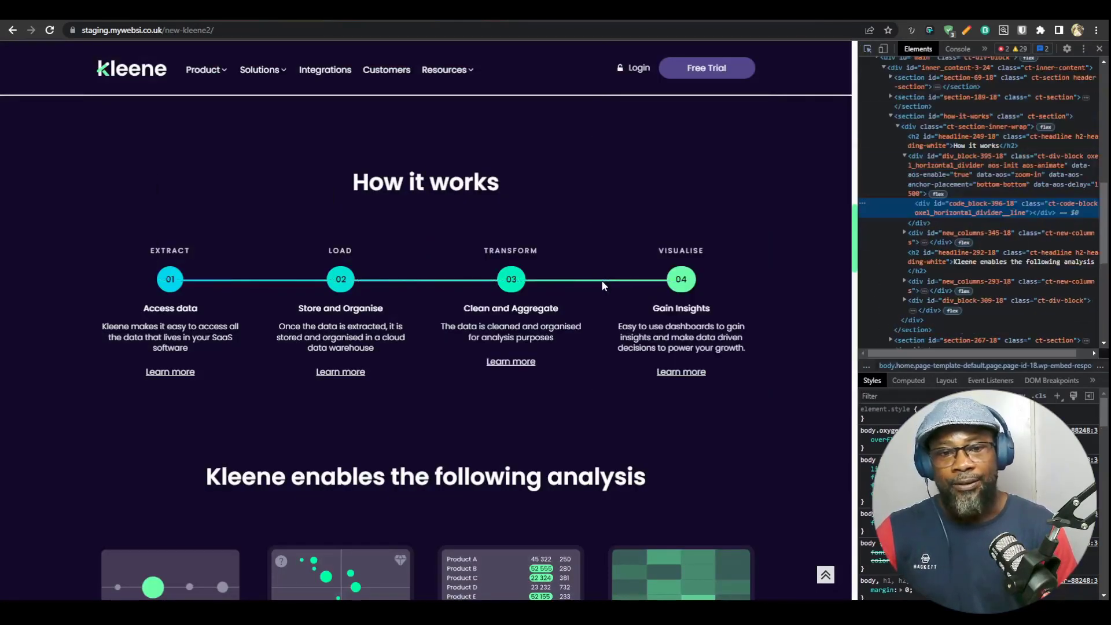
pyautogui.click(906, 156)
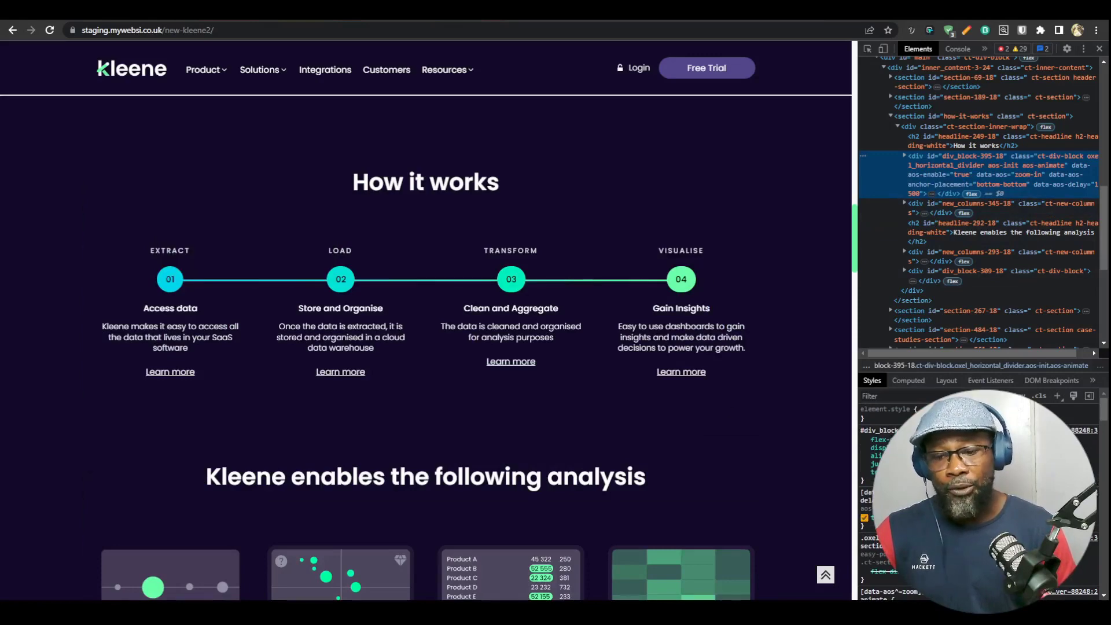
pyautogui.scroll(-1, 983, 451)
pyautogui.scroll(-3, 984, 492)
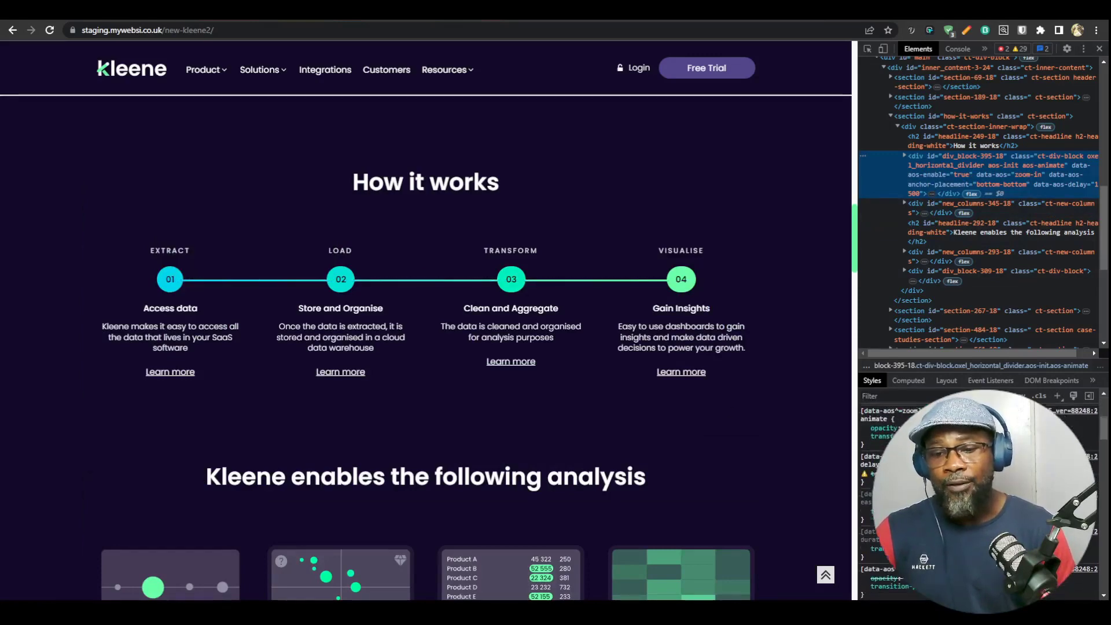
pyautogui.scroll(-1, 983, 492)
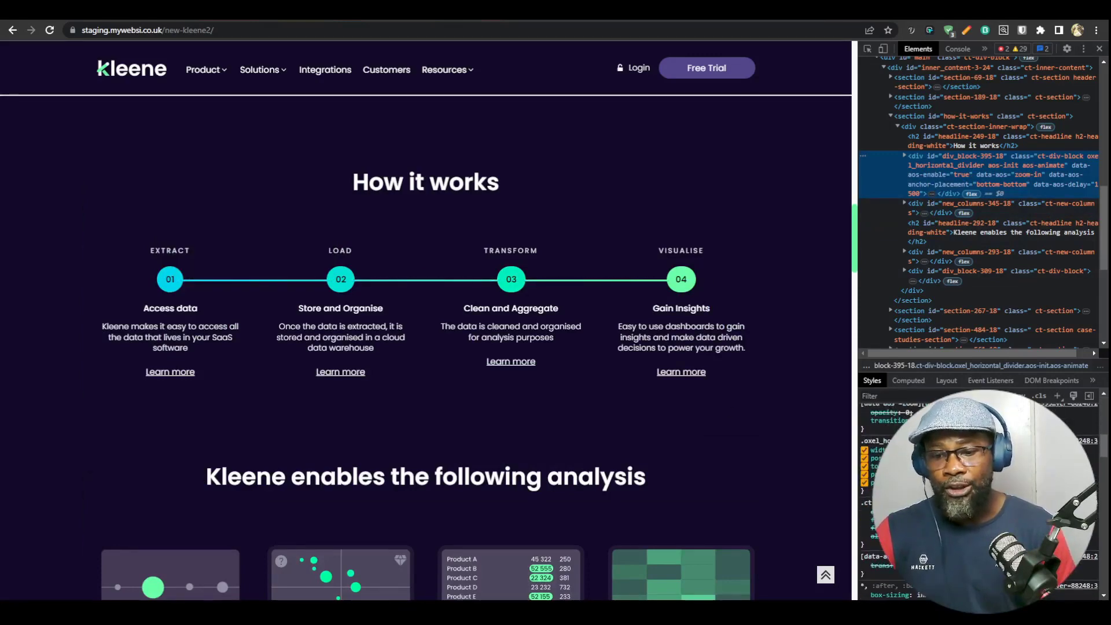
pyautogui.click(865, 466)
pyautogui.click(865, 466)
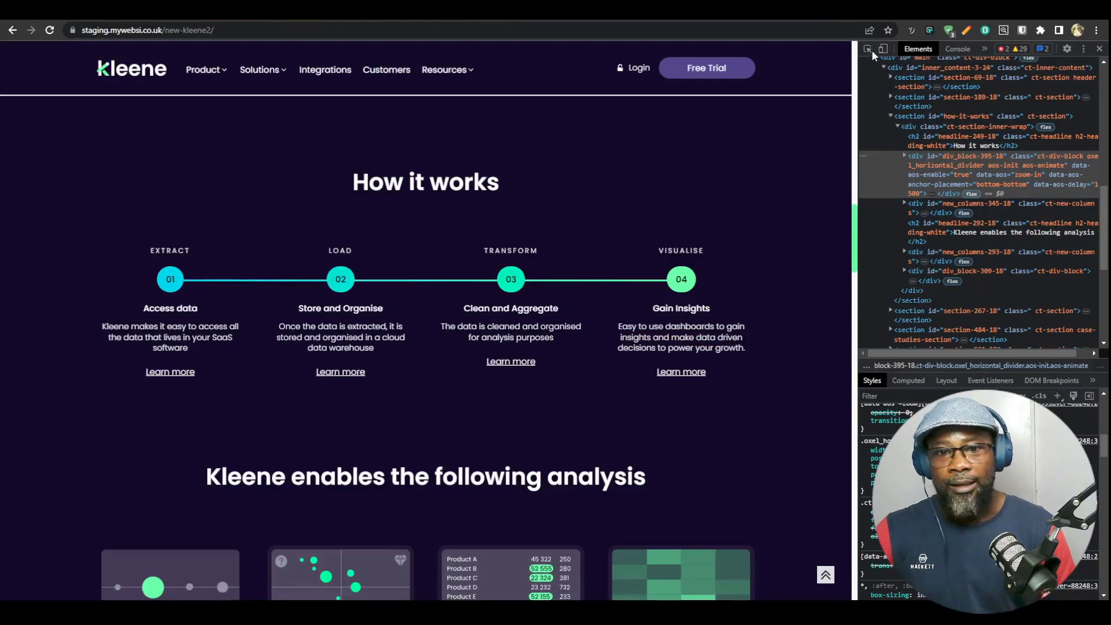
# Step: Inspect the 04 circle and the connecting line's wrapper to compare their places in the markup and their styles
pyautogui.click(870, 50)
pyautogui.click(681, 279)
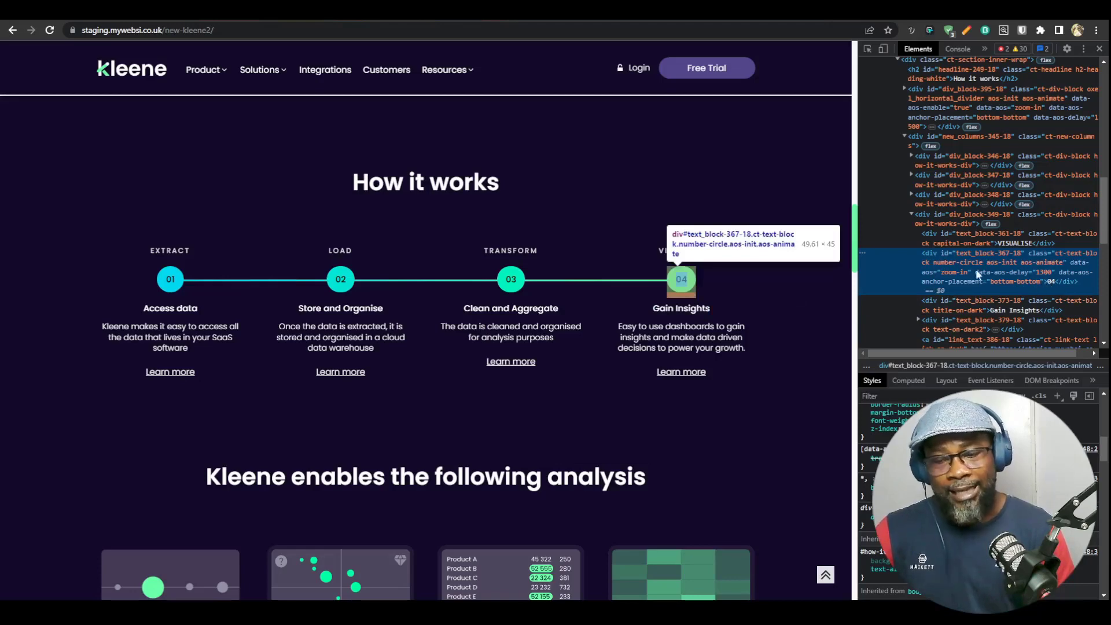
pyautogui.click(867, 49)
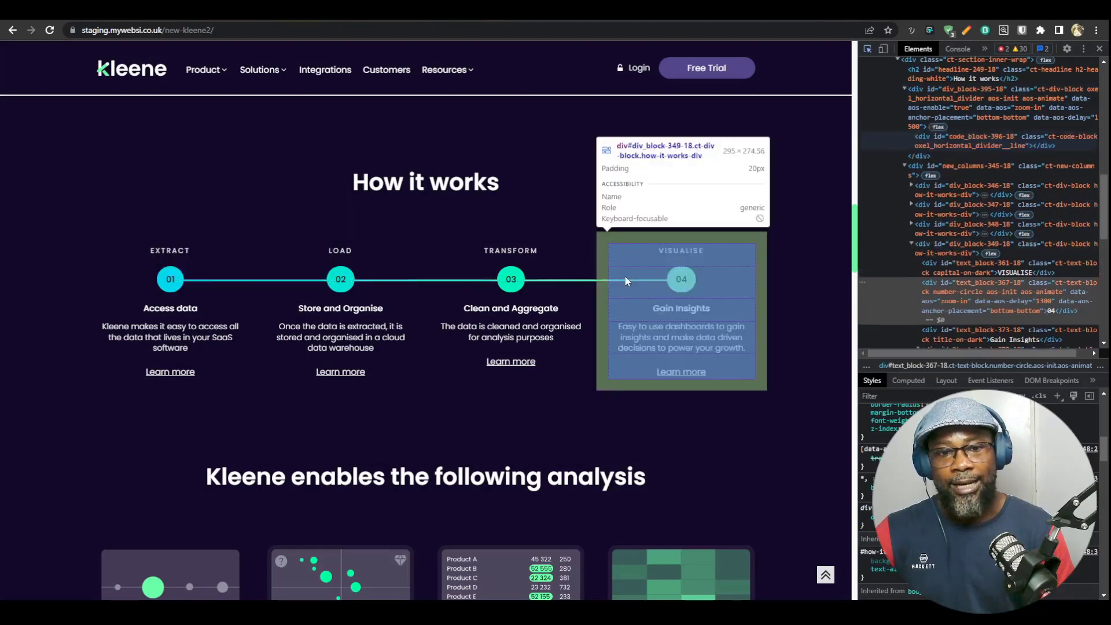
pyautogui.click(614, 280)
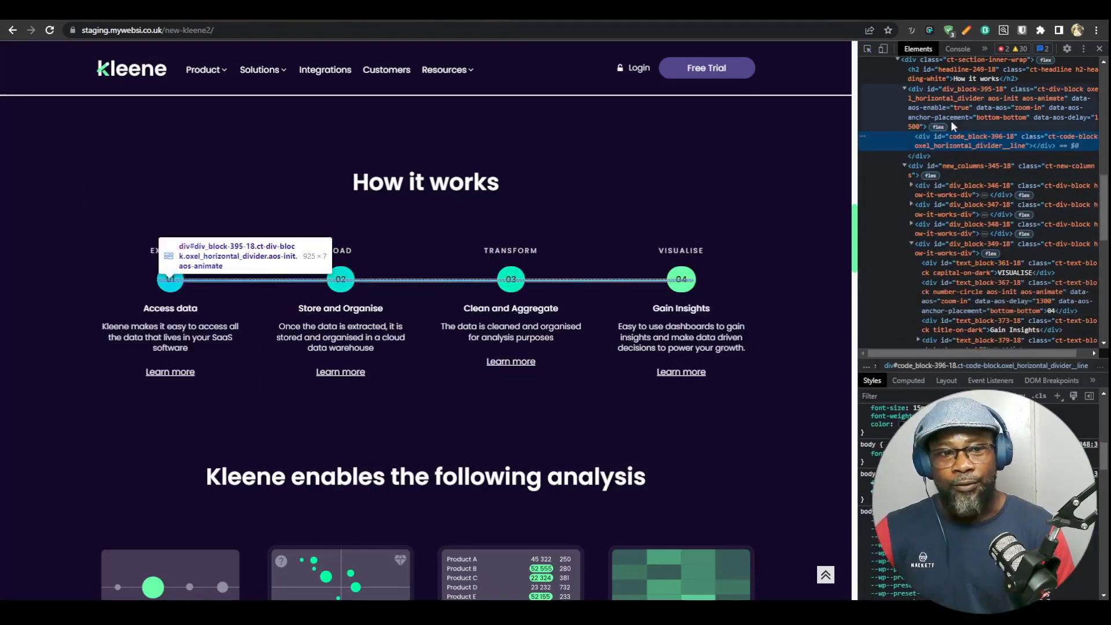
pyautogui.click(950, 125)
pyautogui.click(904, 89)
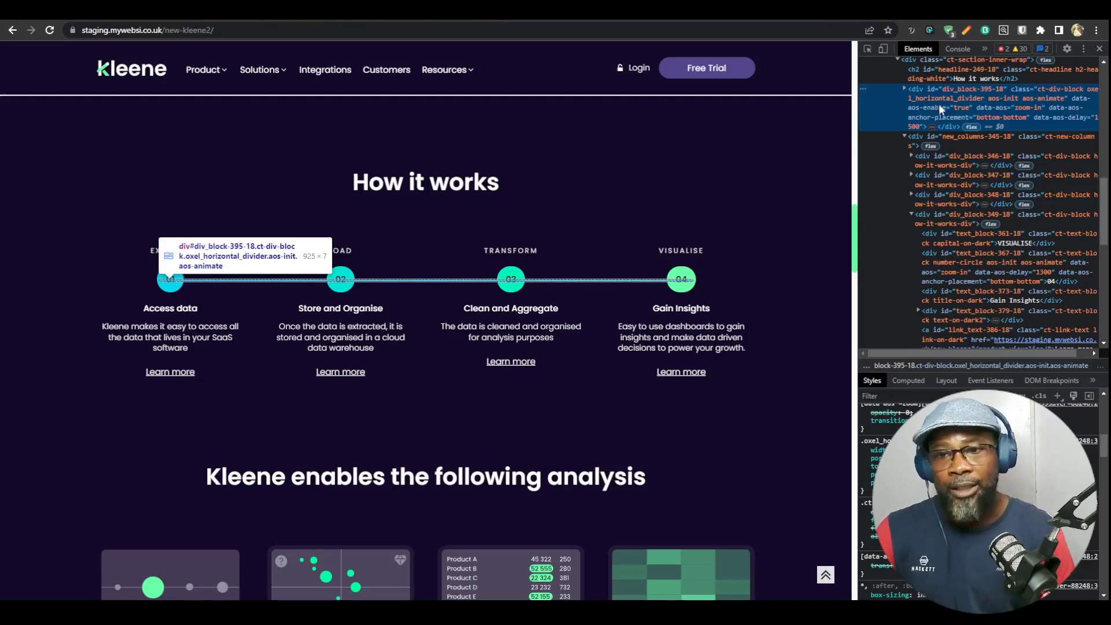
pyautogui.scroll(2, 945, 157)
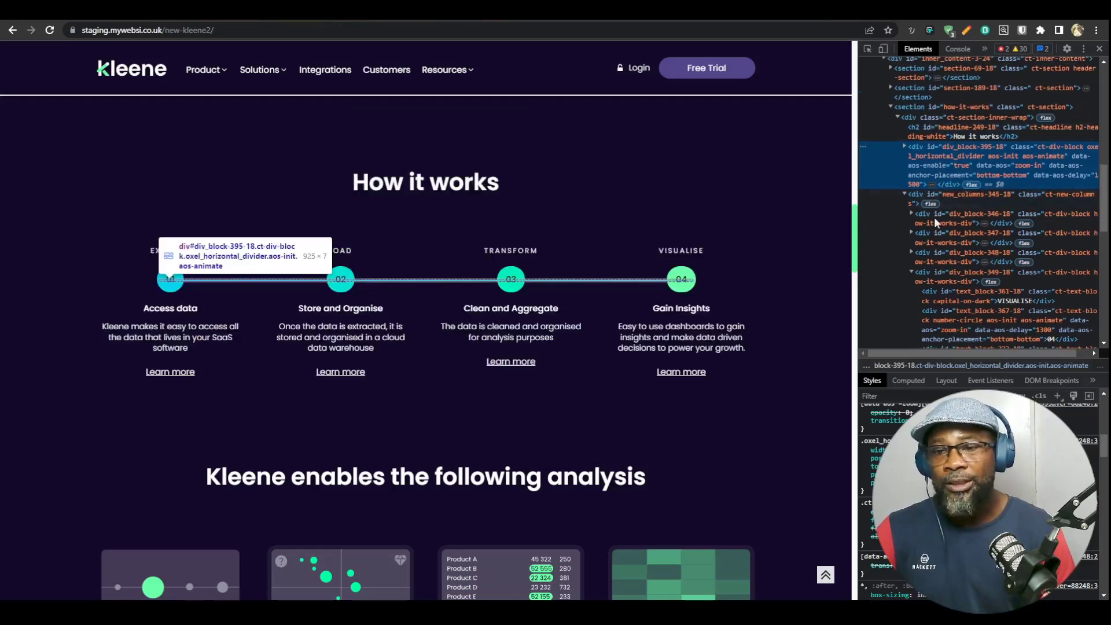
pyautogui.scroll(-3, 934, 217)
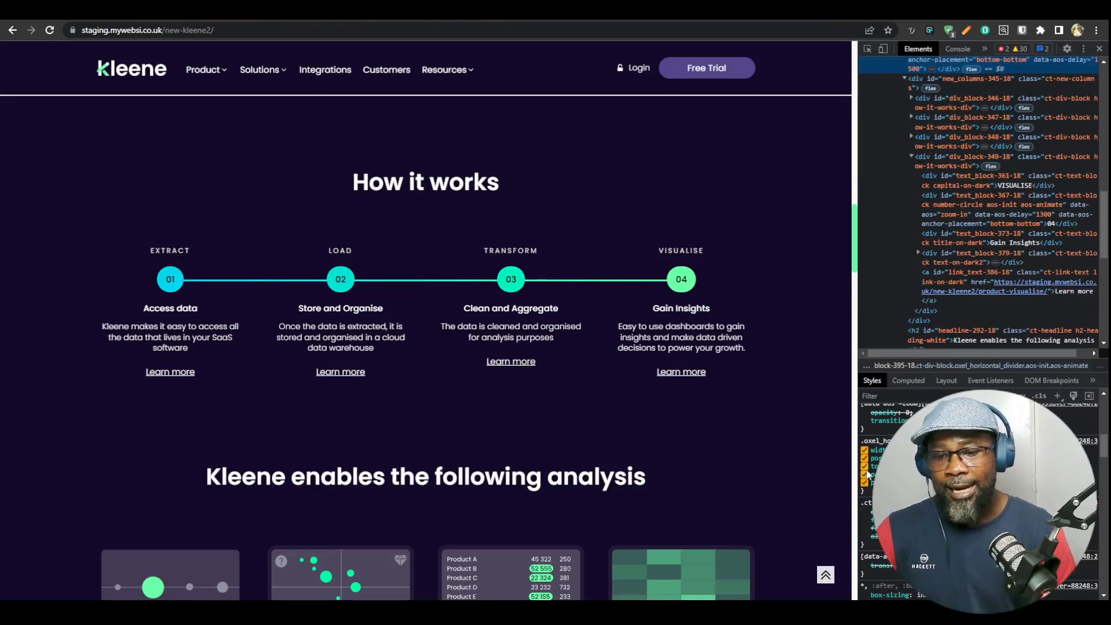
pyautogui.scroll(2, 977, 162)
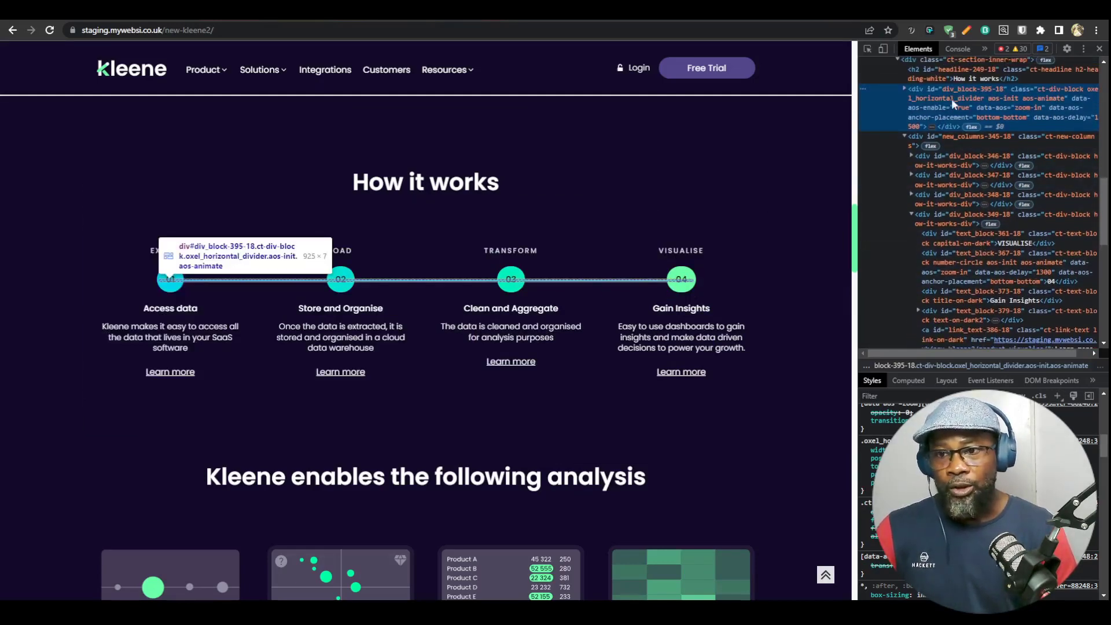
# Step: Inspect the VISUALISE label and increase its bottom spacing in the capital-on-dark styles to push the circles below the line
pyautogui.click(868, 49)
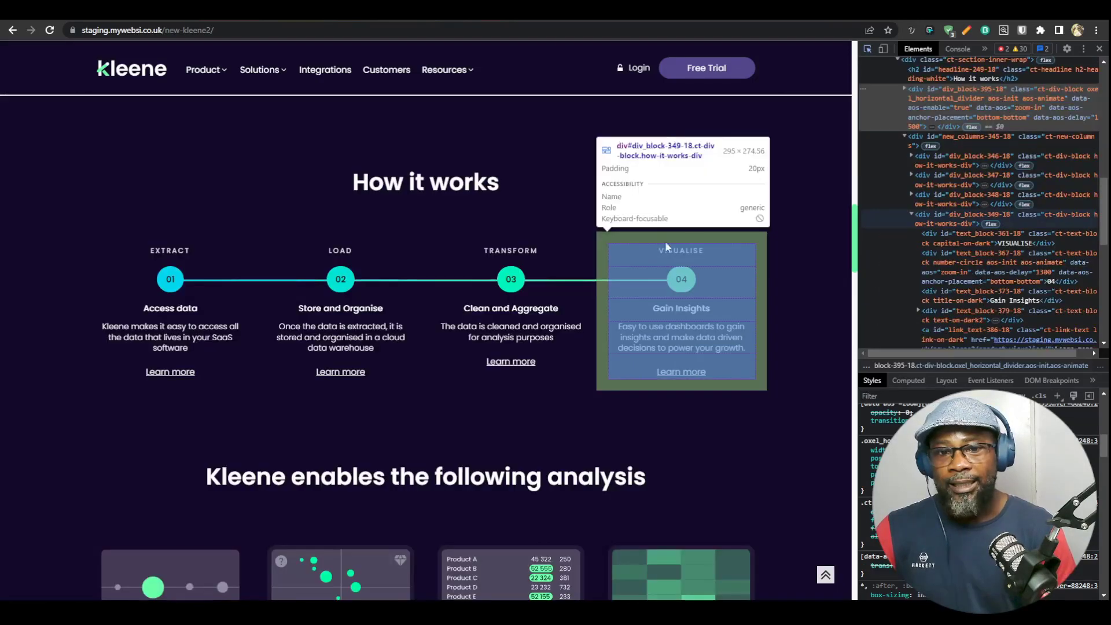
pyautogui.click(687, 253)
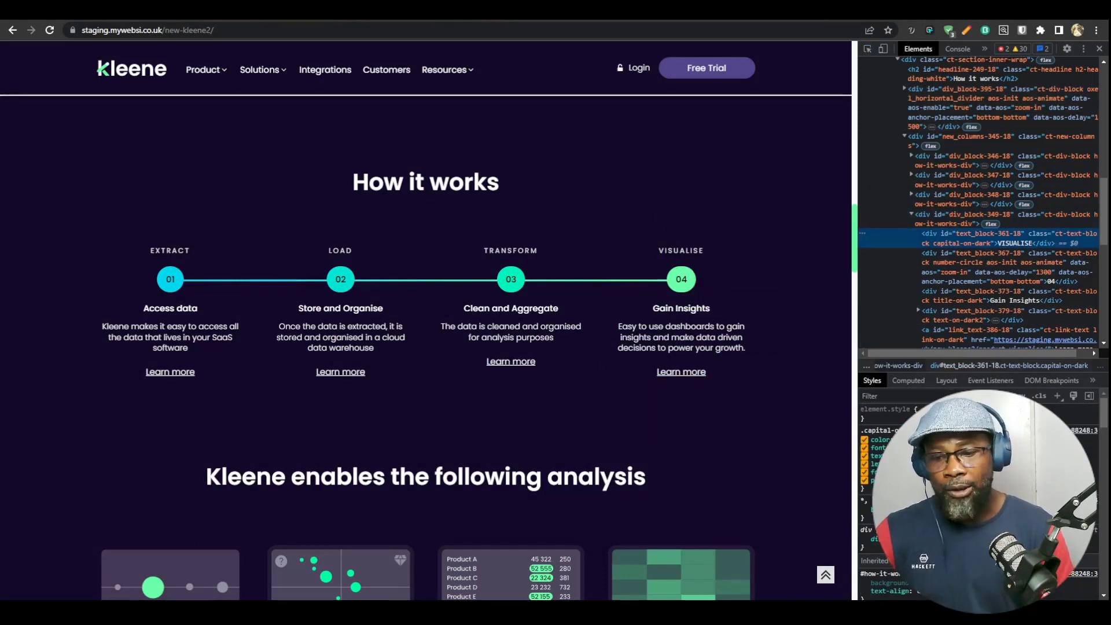
pyautogui.click(936, 480)
pyautogui.press('Up')
pyautogui.press('Up')
pyautogui.press('Up')
pyautogui.press('Up')
pyautogui.press('Up')
pyautogui.press('Up')
pyautogui.press('Up')
pyautogui.press('Up')
pyautogui.press('Up')
pyautogui.press('Up')
pyautogui.press('Up')
pyautogui.press('Up')
pyautogui.press('Up')
pyautogui.press('Up')
pyautogui.press('Up')
pyautogui.press('Up')
pyautogui.press('Up')
pyautogui.press('Up')
pyautogui.press('Up')
pyautogui.press('Up')
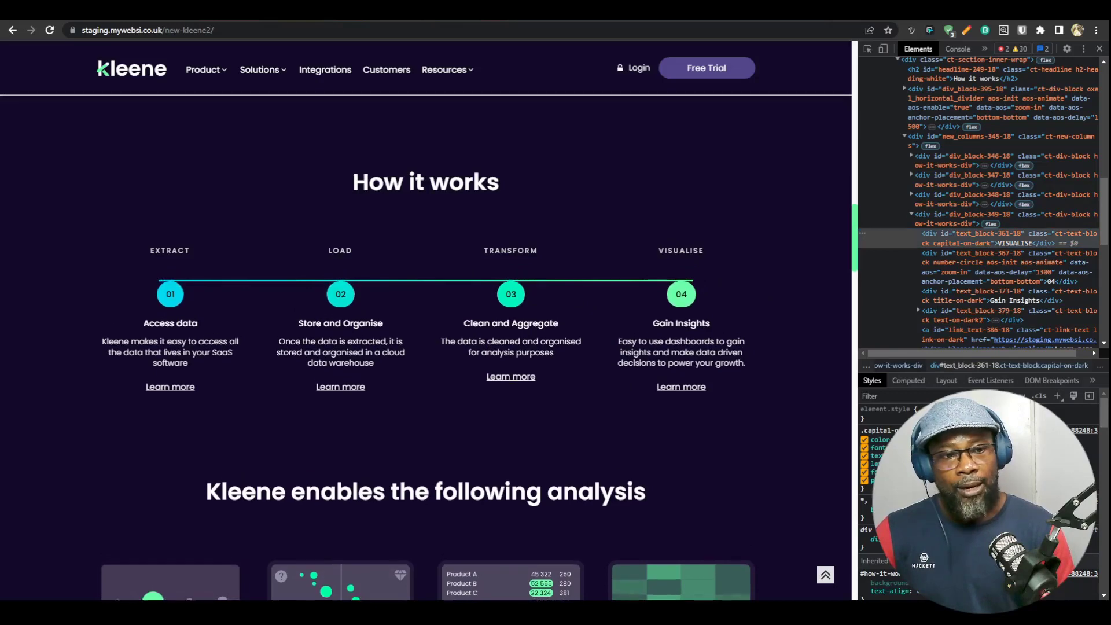
pyautogui.press('Up')
pyautogui.press('Up')
pyautogui.press('Up')
pyautogui.press('Up')
pyautogui.press('Up')
pyautogui.press('Up')
pyautogui.press('Up')
pyautogui.press('Up')
pyautogui.press('Up')
pyautogui.press('Up')
pyautogui.press('Up')
pyautogui.press('Up')
pyautogui.press('Up')
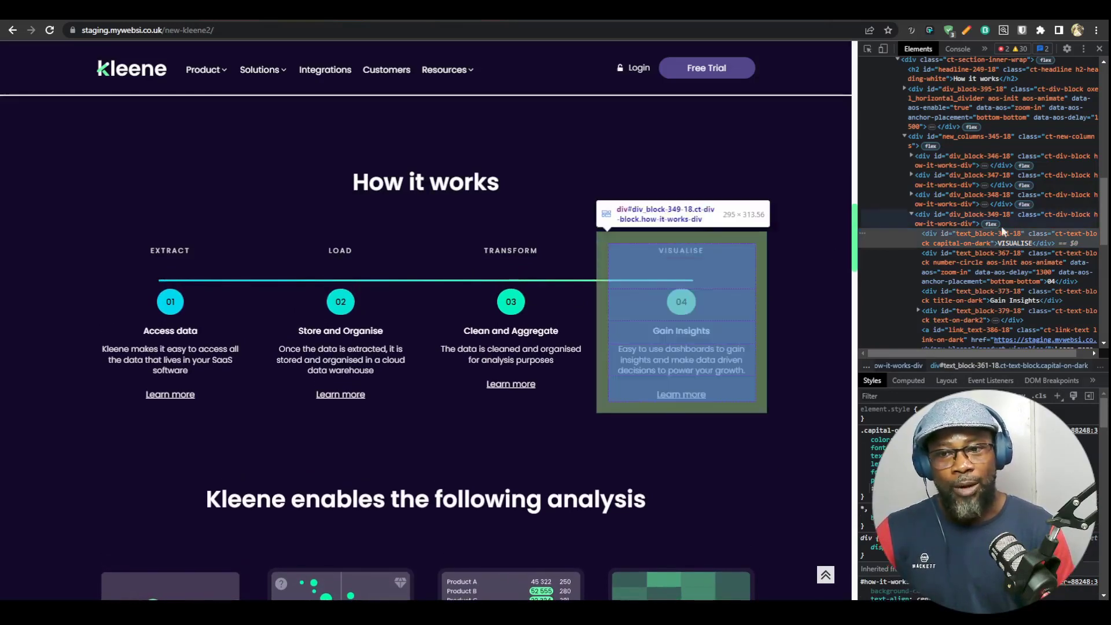
# Step: Examine the shifted How it works section and inspect the positioning styles of the connecting line's wrapper
pyautogui.scroll(-5, 1008, 247)
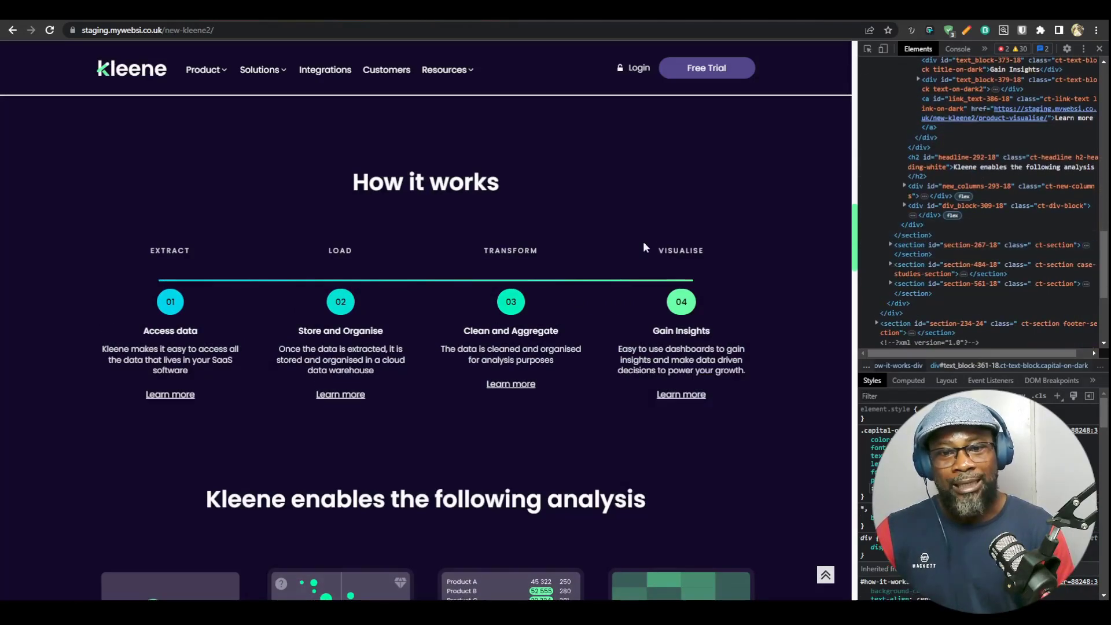
pyautogui.scroll(2, 653, 307)
pyautogui.scroll(2, 991, 183)
pyautogui.scroll(2, 650, 388)
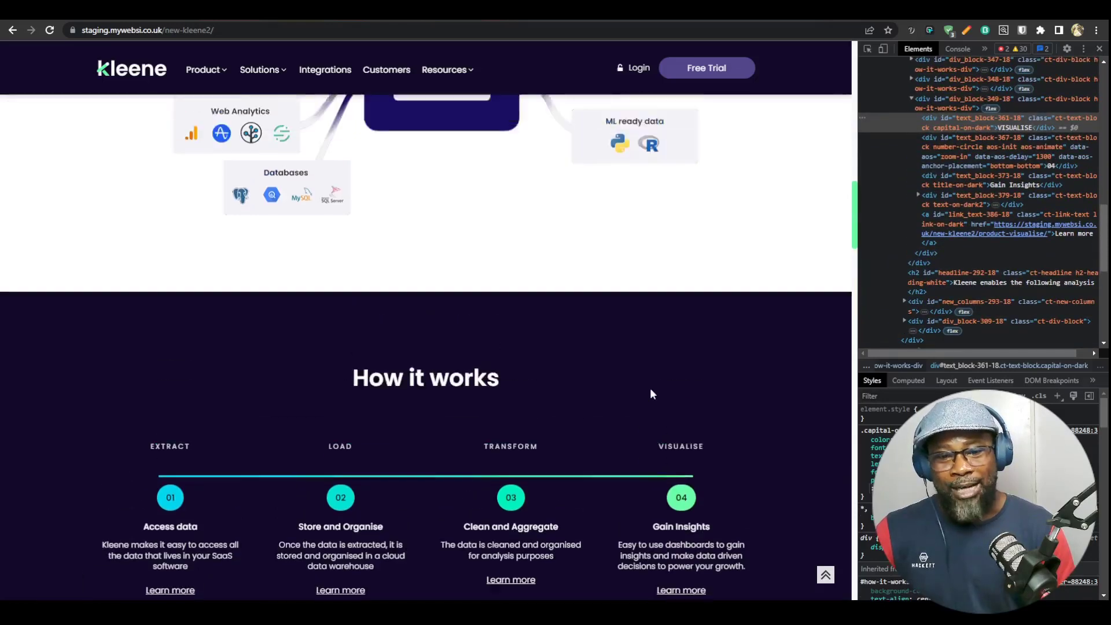
pyautogui.scroll(-2, 650, 388)
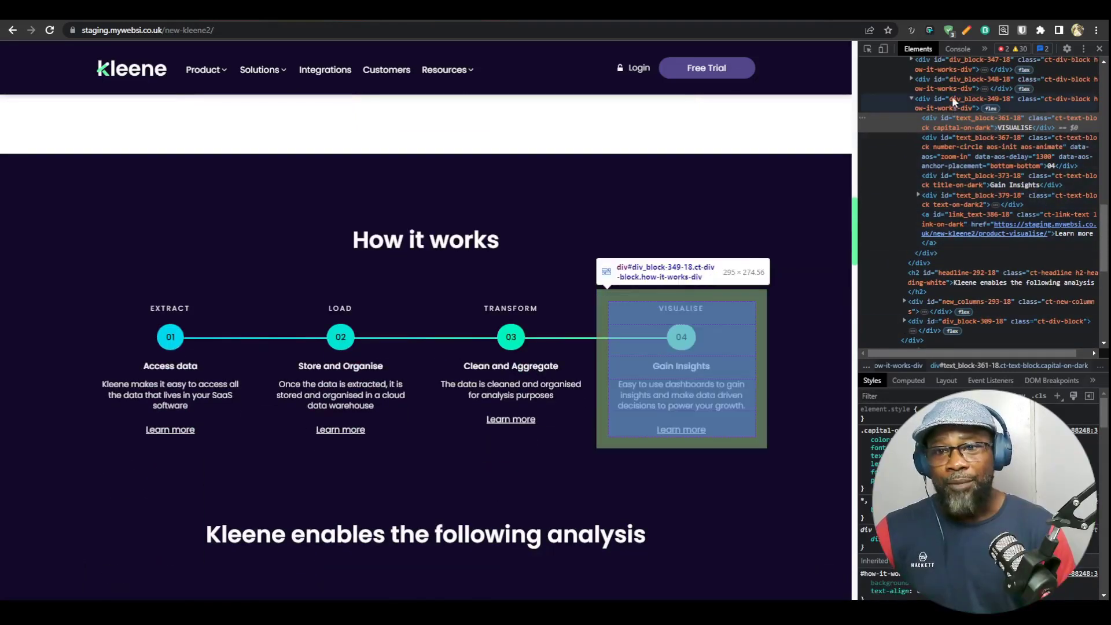
pyautogui.click(867, 48)
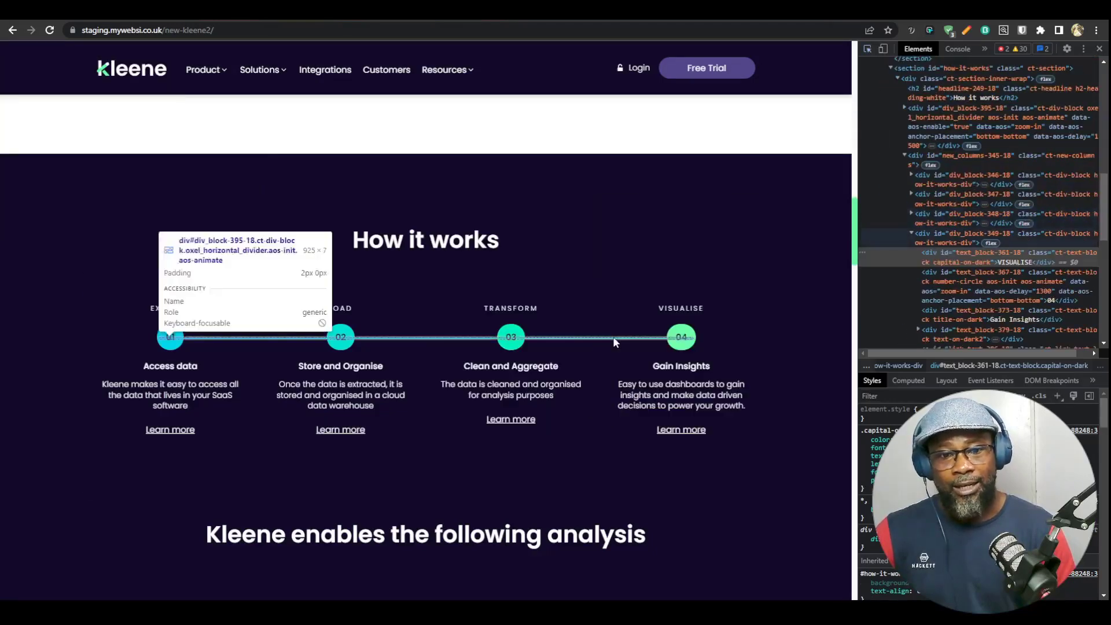
pyautogui.click(615, 336)
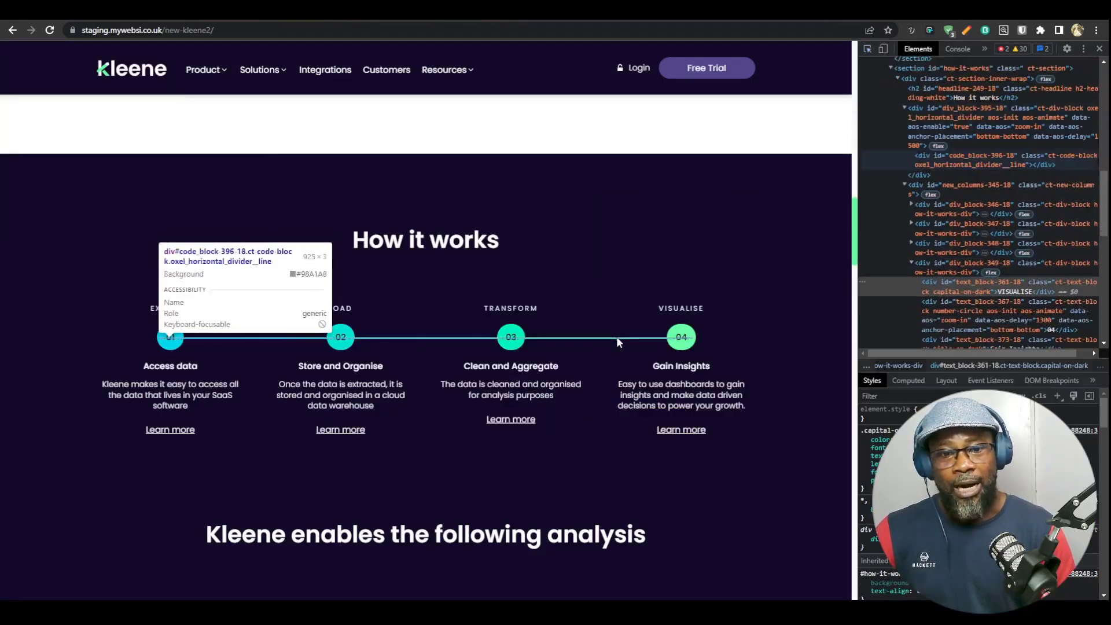
pyautogui.click(983, 141)
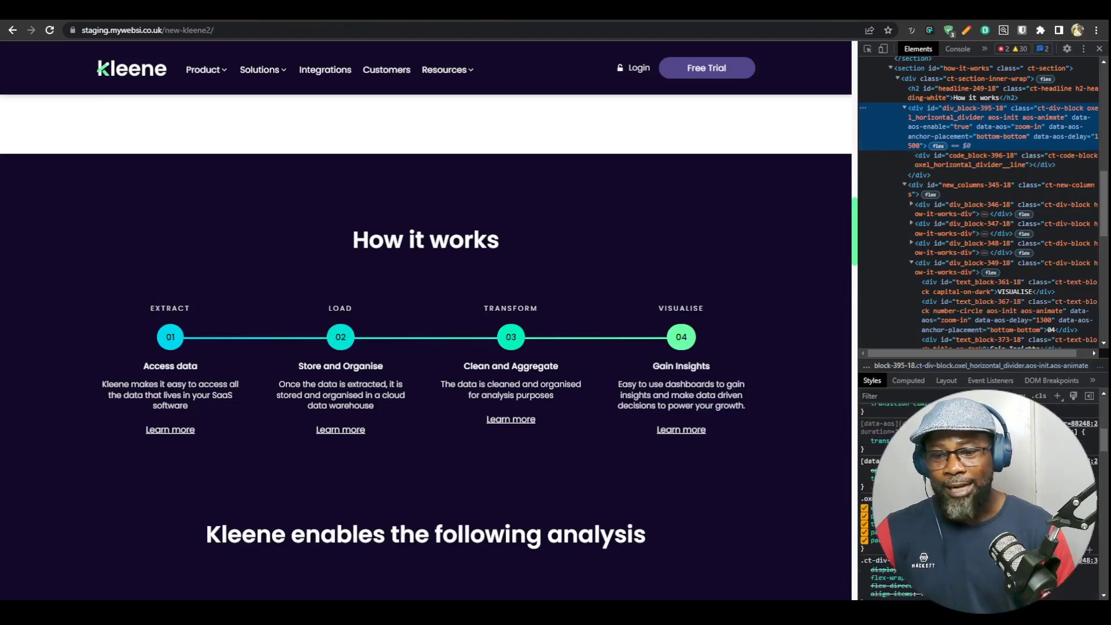
pyautogui.scroll(-1, 898, 468)
pyautogui.click(895, 466)
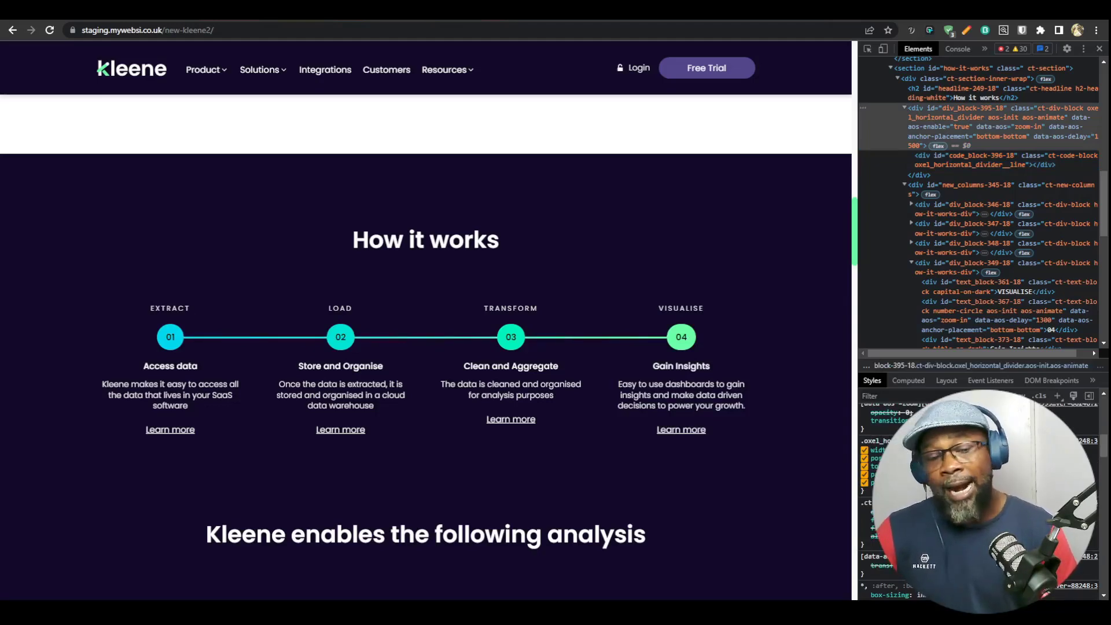
# Step: Close and reopen the developer tools, and inspect the area around the 04 circle on the Kleene page
pyautogui.click(1099, 48)
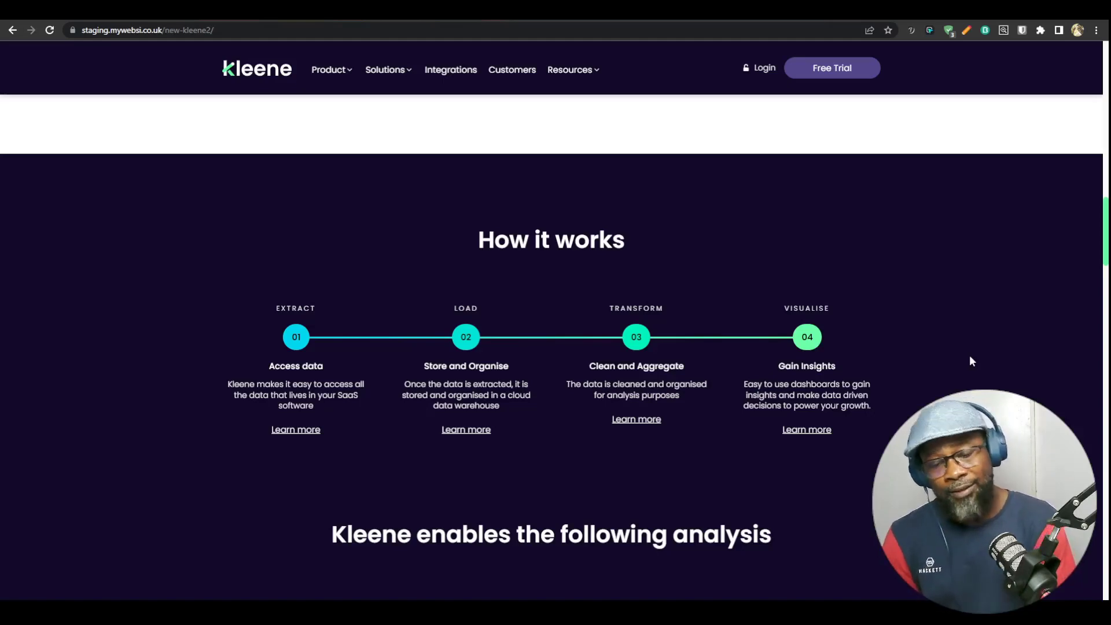
pyautogui.hotkey('ctrl', 'shift', 'i')
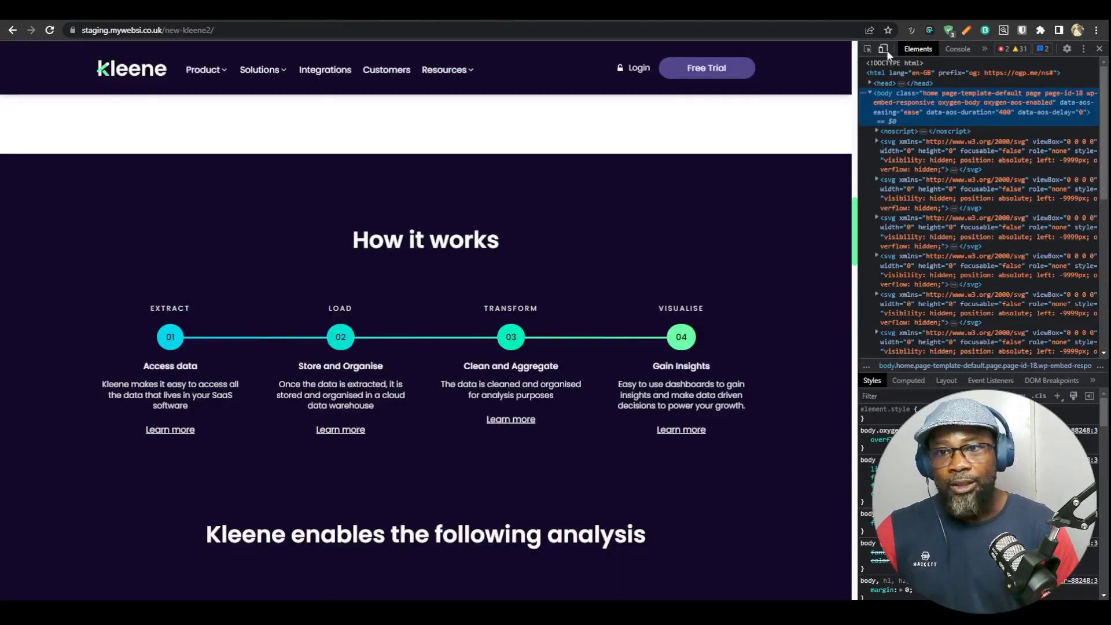
pyautogui.click(867, 49)
pyautogui.click(691, 350)
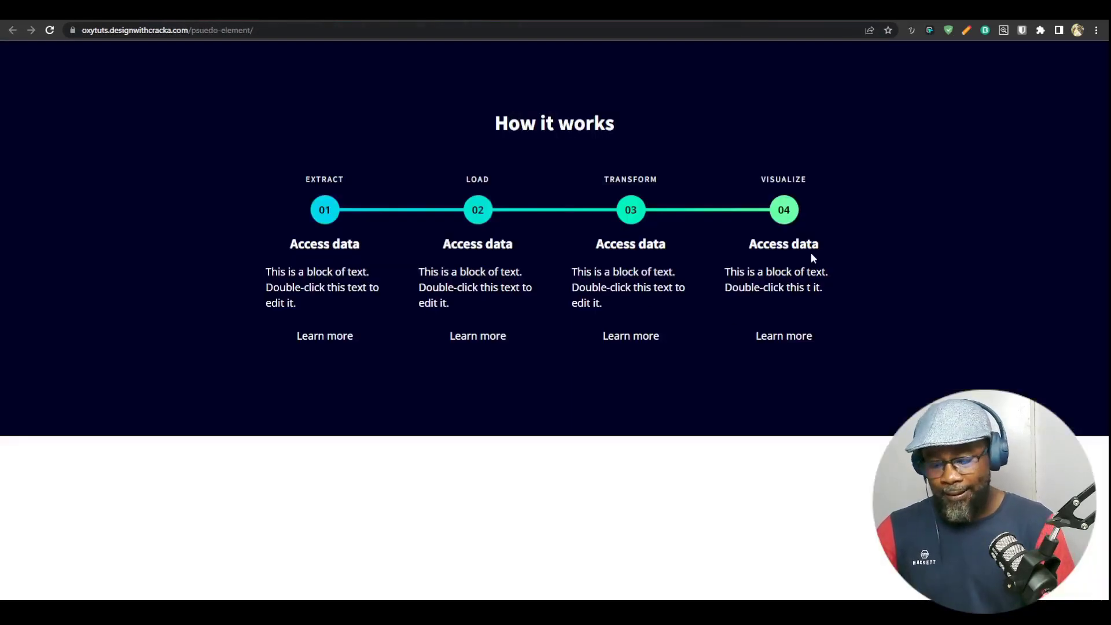
# Step: Open the developer tools on the psuedo-element tutorial page and inspect the 04 and 03 circles
pyautogui.hotkey('ctrl', 'shift', 'i')
pyautogui.click(867, 49)
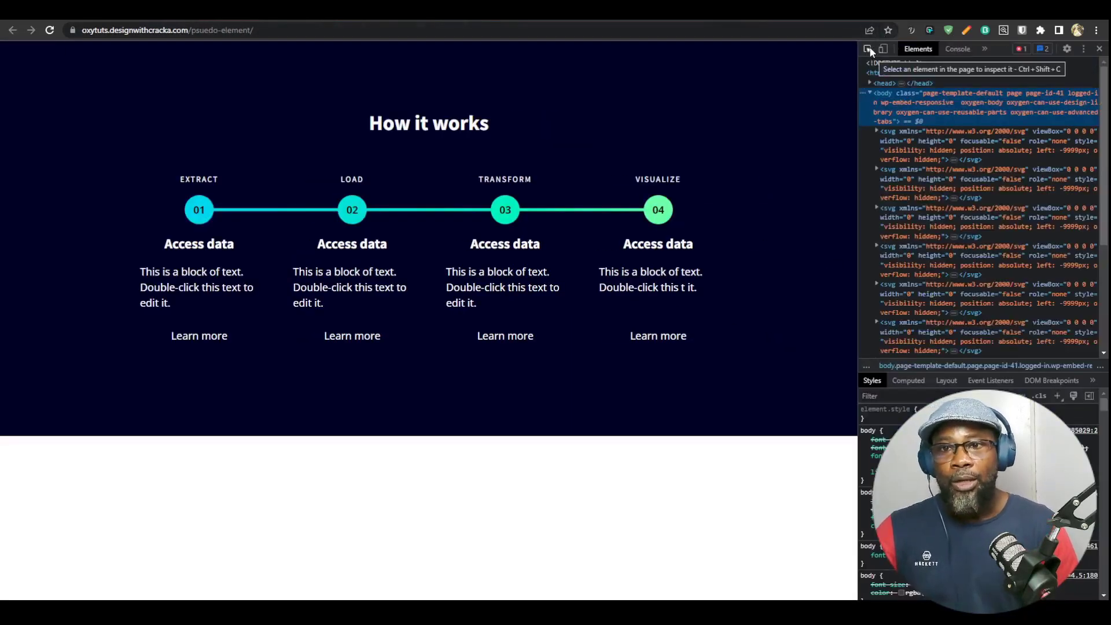
pyautogui.click(664, 219)
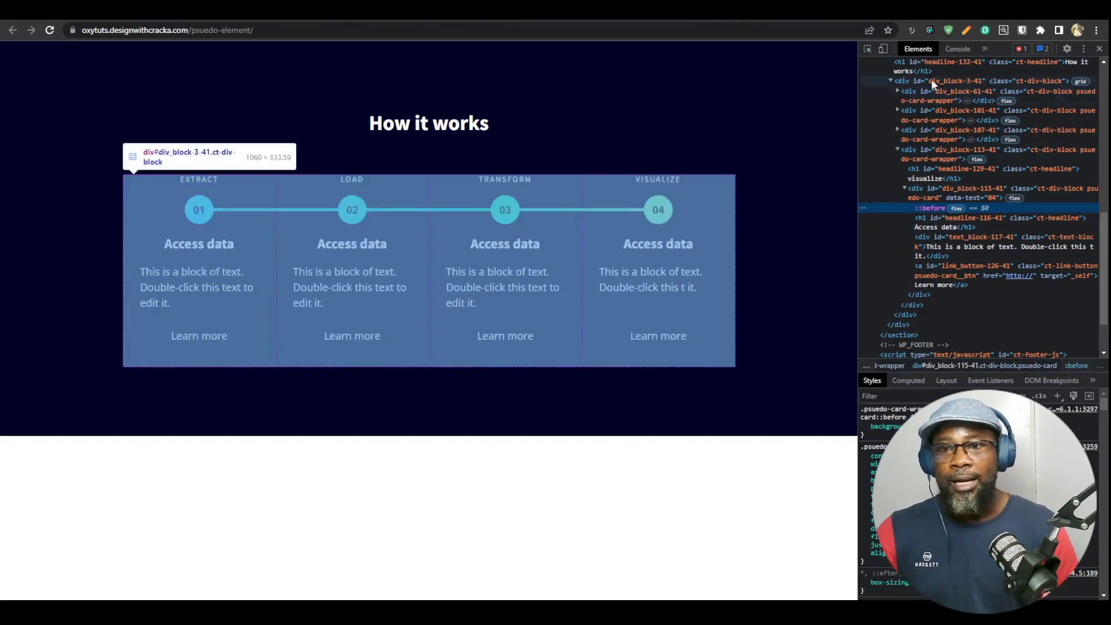
pyautogui.click(866, 49)
pyautogui.click(505, 208)
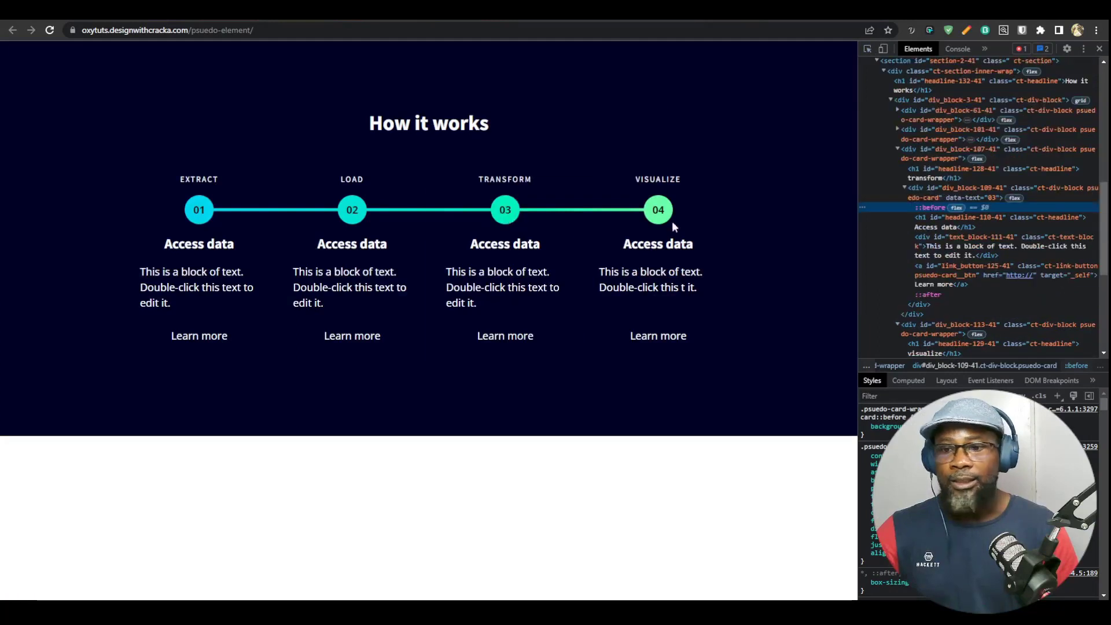
# Step: Examine the ::before and ::after pseudo-elements of the Transform card in the markup
pyautogui.click(922, 293)
pyautogui.click(927, 207)
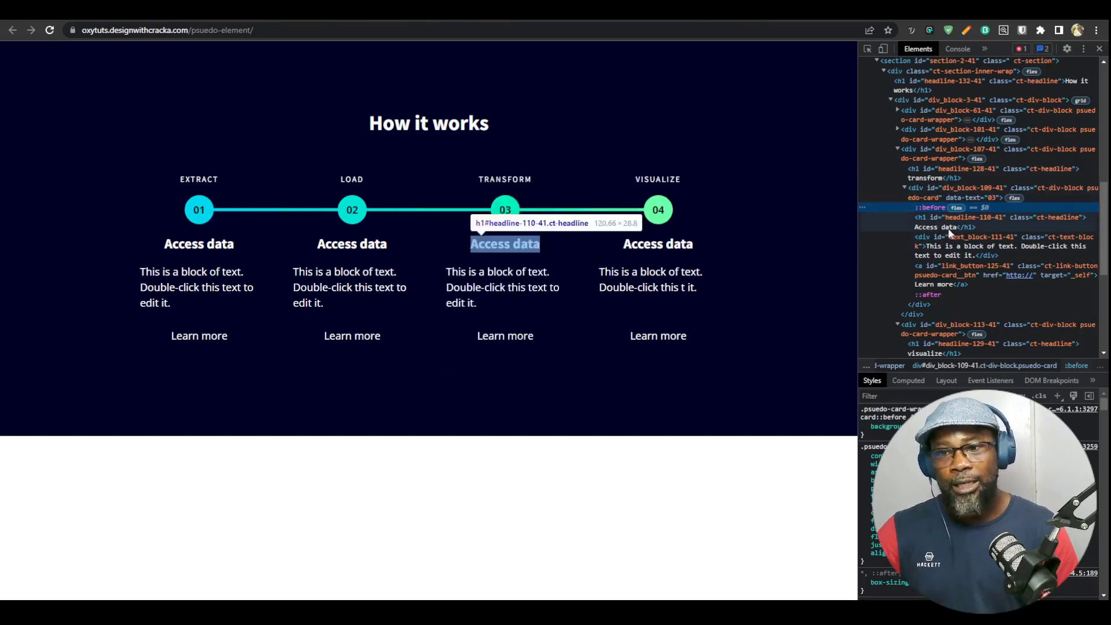
pyautogui.click(928, 295)
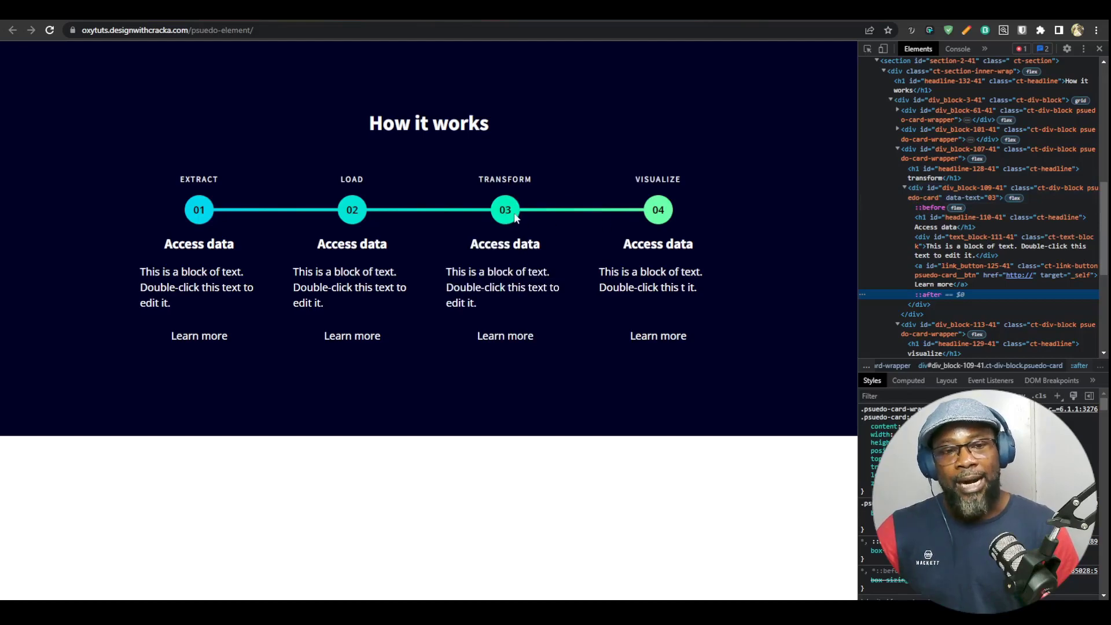
# Step: In the Oxygen builder for the psuedo-card-tutorial page, set the width of the div inside the section to 100%
pyautogui.click(925, 210)
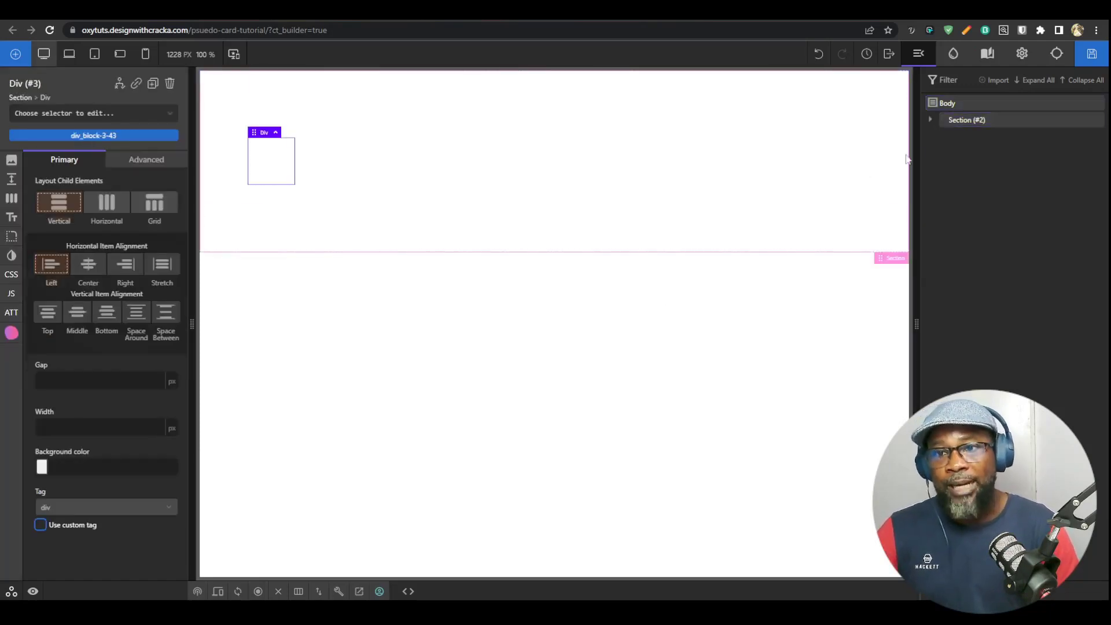
pyautogui.click(931, 120)
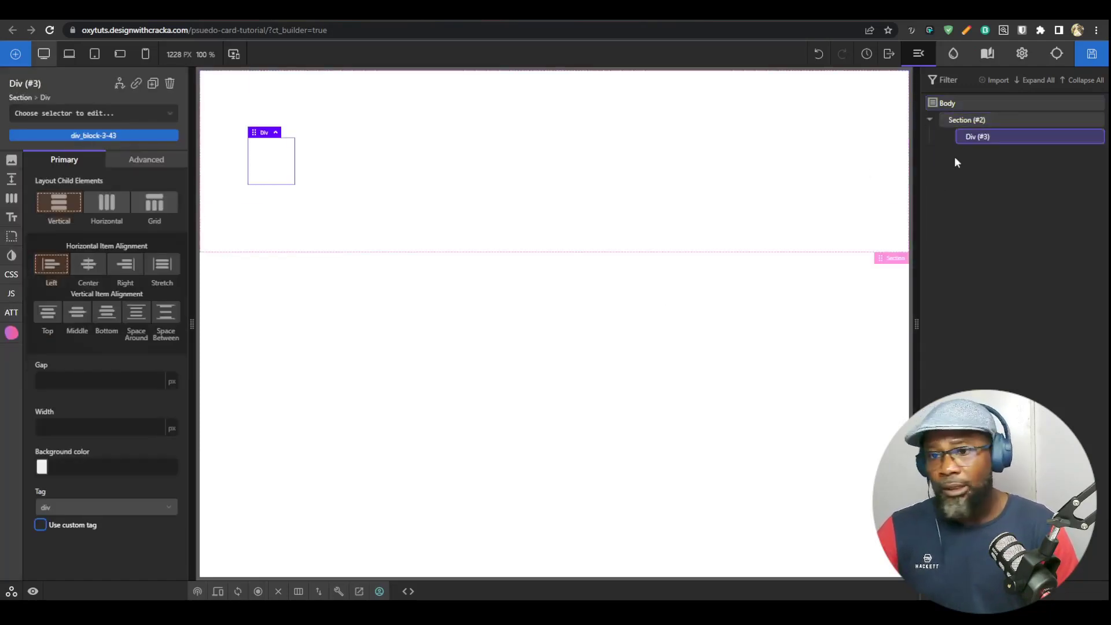
pyautogui.click(970, 124)
pyautogui.click(971, 139)
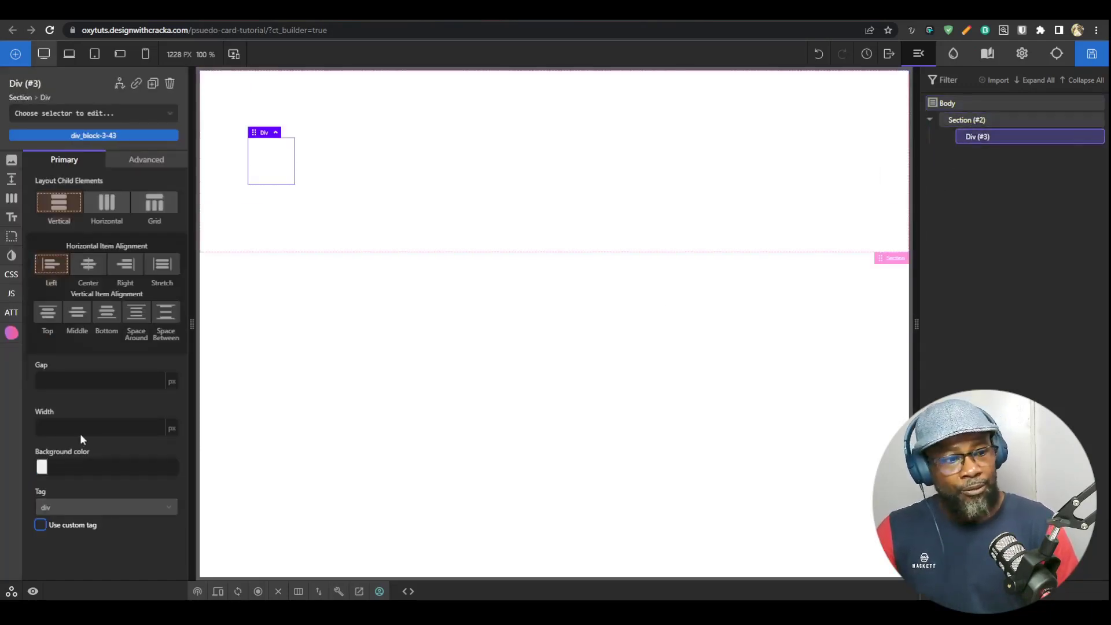
pyautogui.click(100, 428)
pyautogui.write('100%')
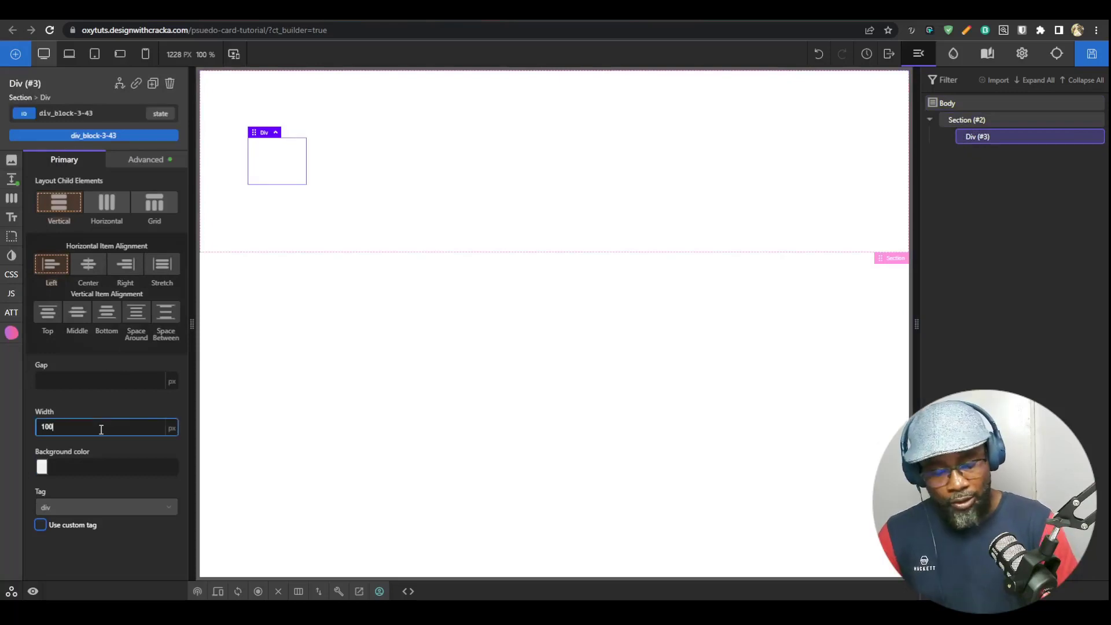
# Step: Add a div inside the full-width div and give it the class feature-card
pyautogui.click(964, 122)
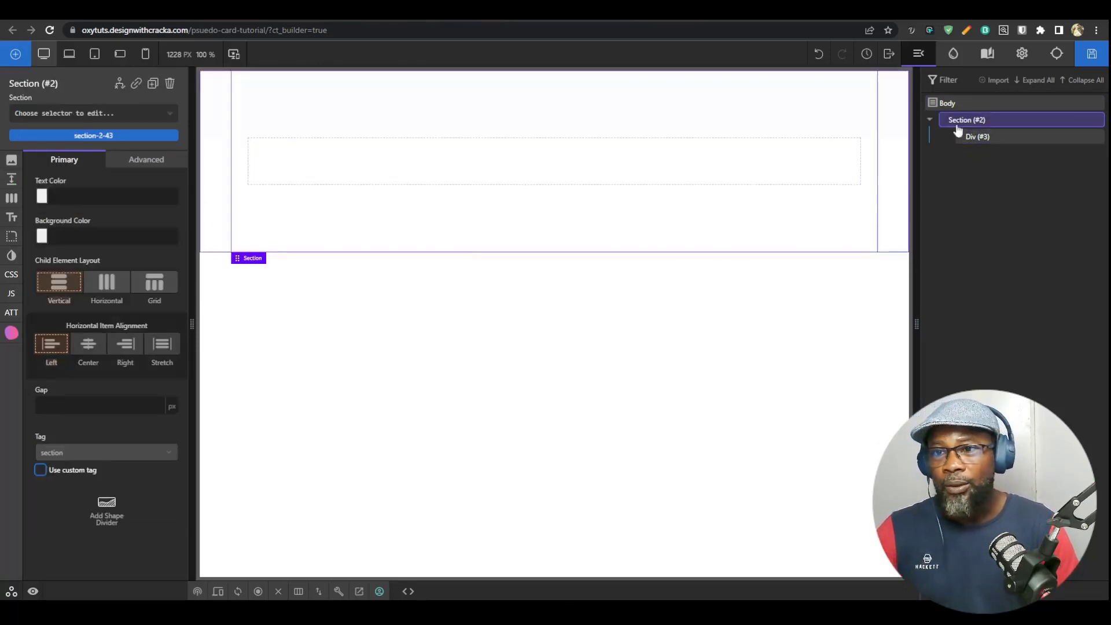
pyautogui.click(990, 140)
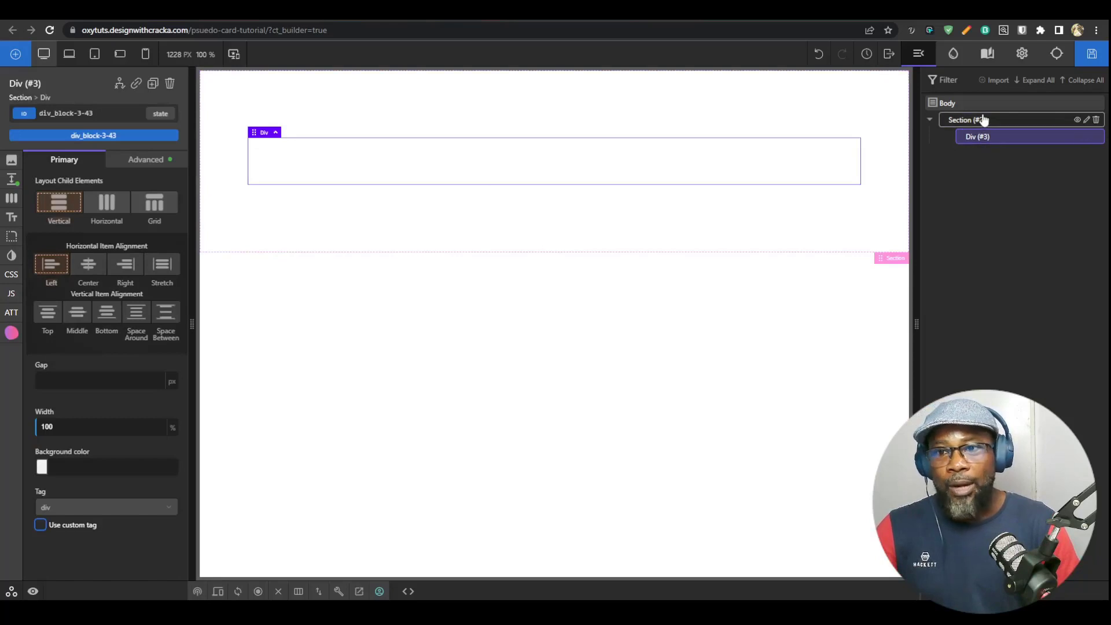
pyautogui.click(985, 120)
pyautogui.click(987, 139)
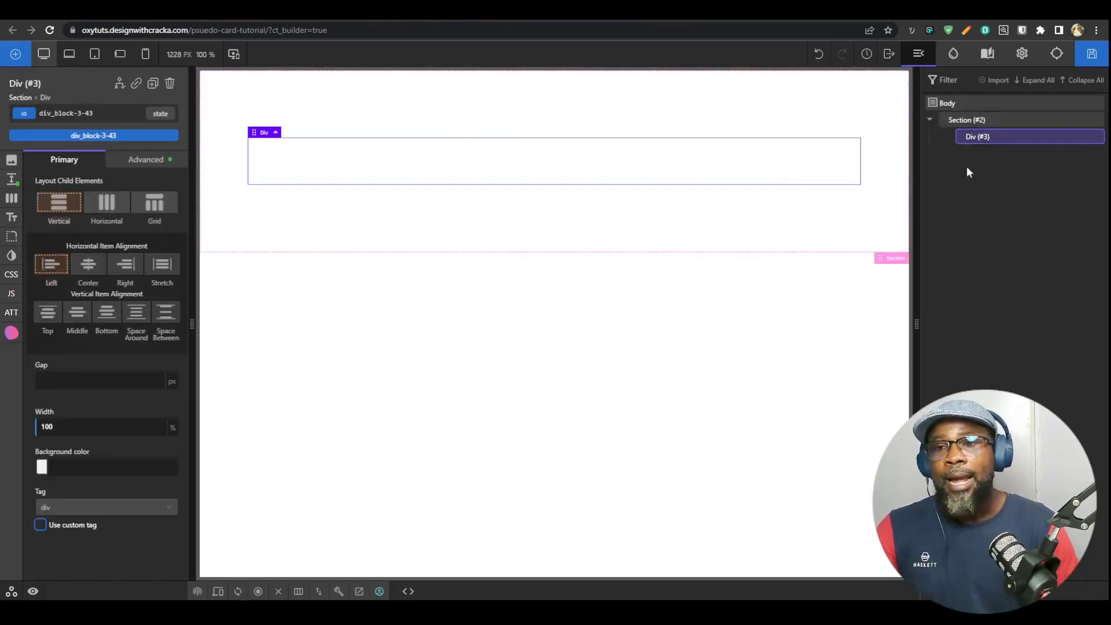
pyautogui.hotkey('shift', 'd')
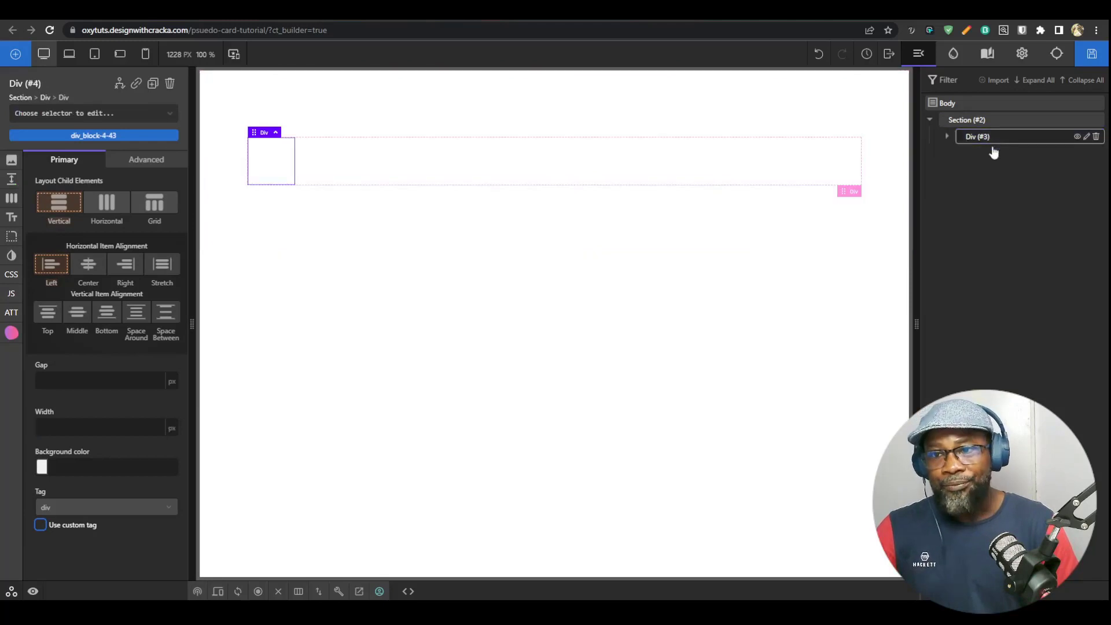
pyautogui.click(947, 138)
pyautogui.click(98, 114)
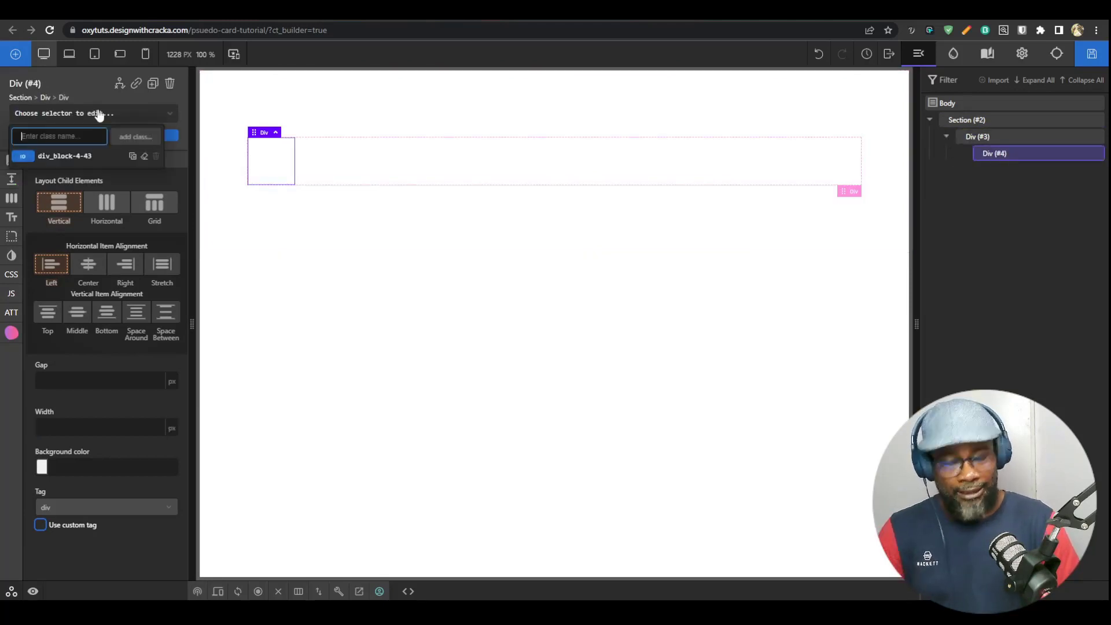
pyautogui.write('featu')
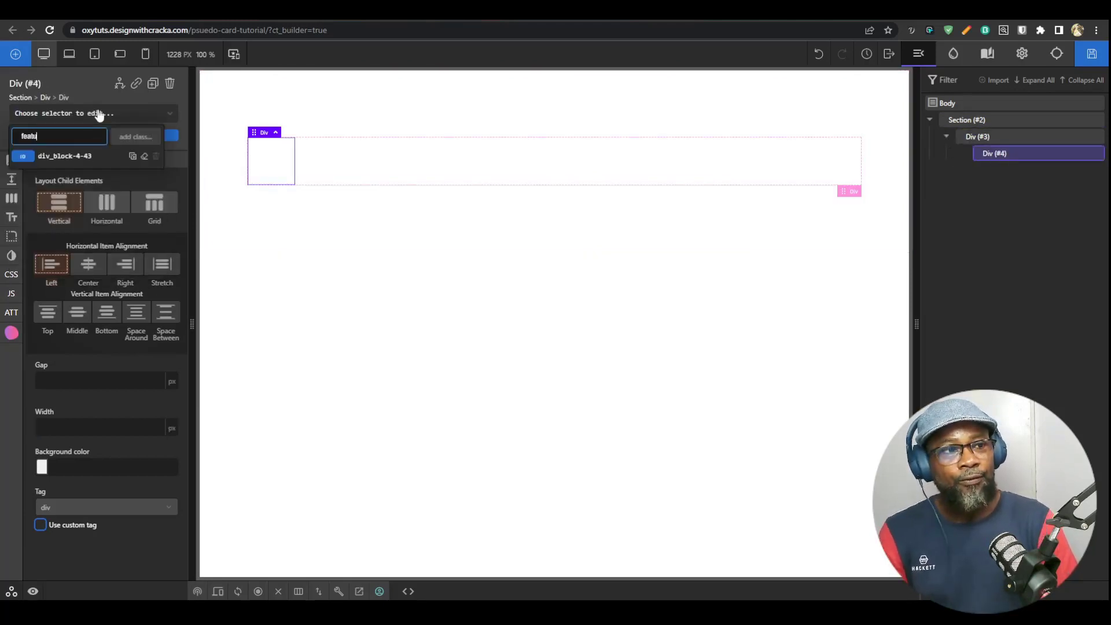
pyautogui.write('re-card')
pyautogui.press('Return')
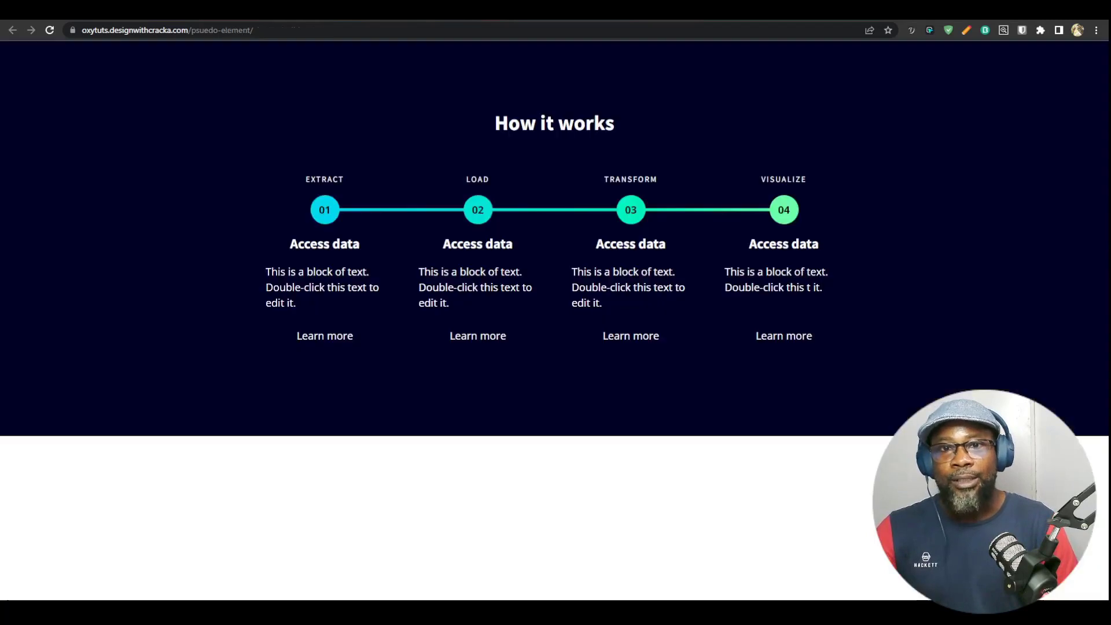
# Step: Check the EXTRACT label on the reference page and add a text element classed feature-card__lead inside the feature card
pyautogui.moveTo(307, 173); pyautogui.dragTo(371, 168)
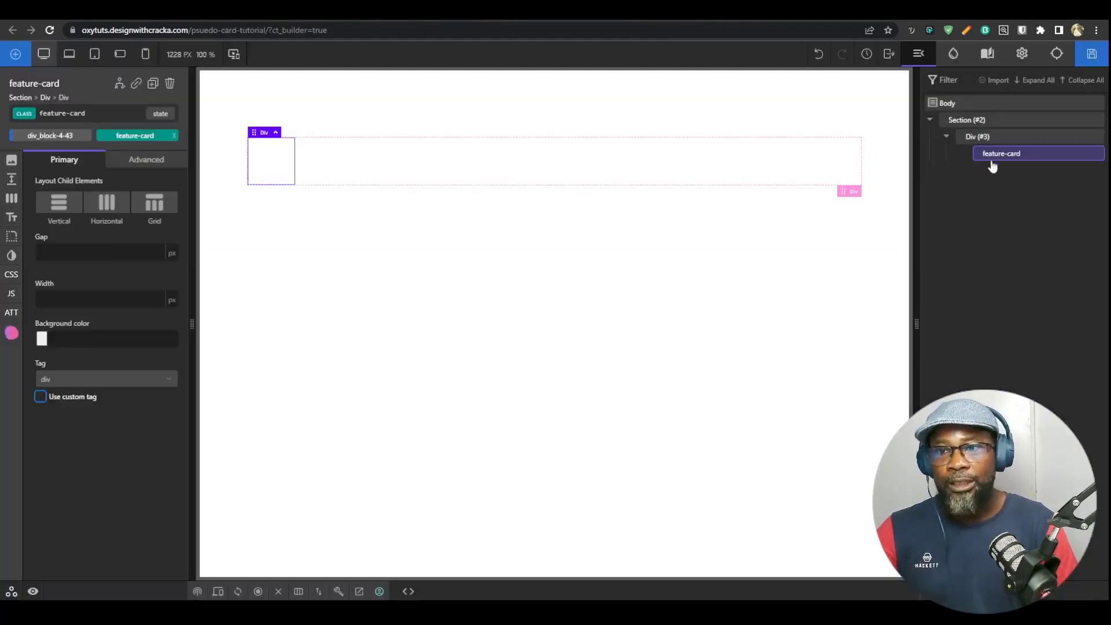
pyautogui.click(989, 138)
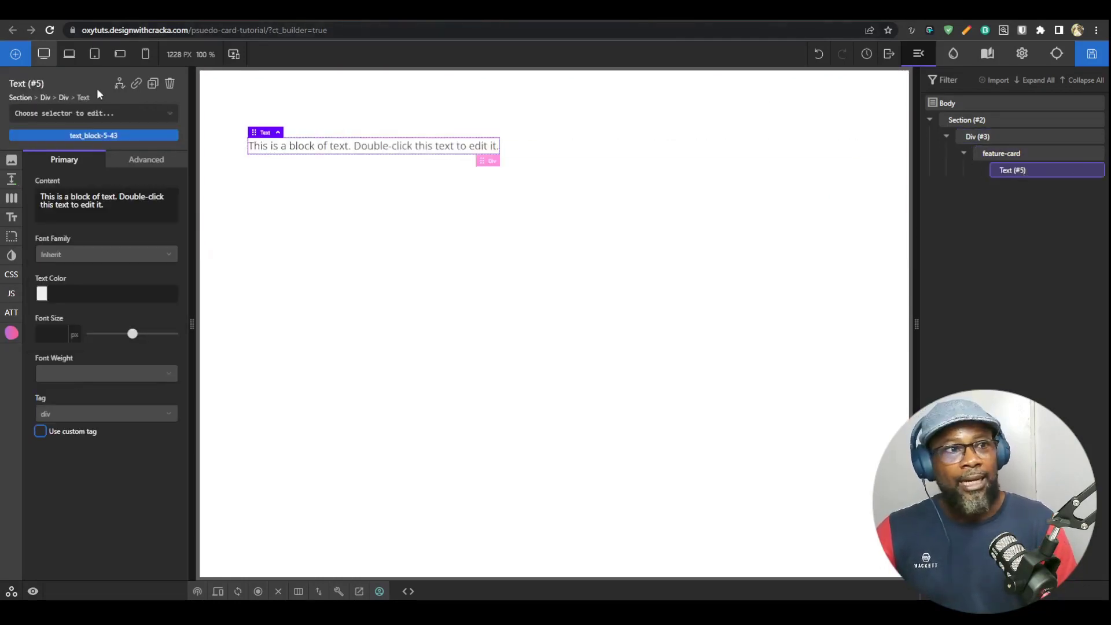
pyautogui.click(64, 114)
pyautogui.write('feature-card')
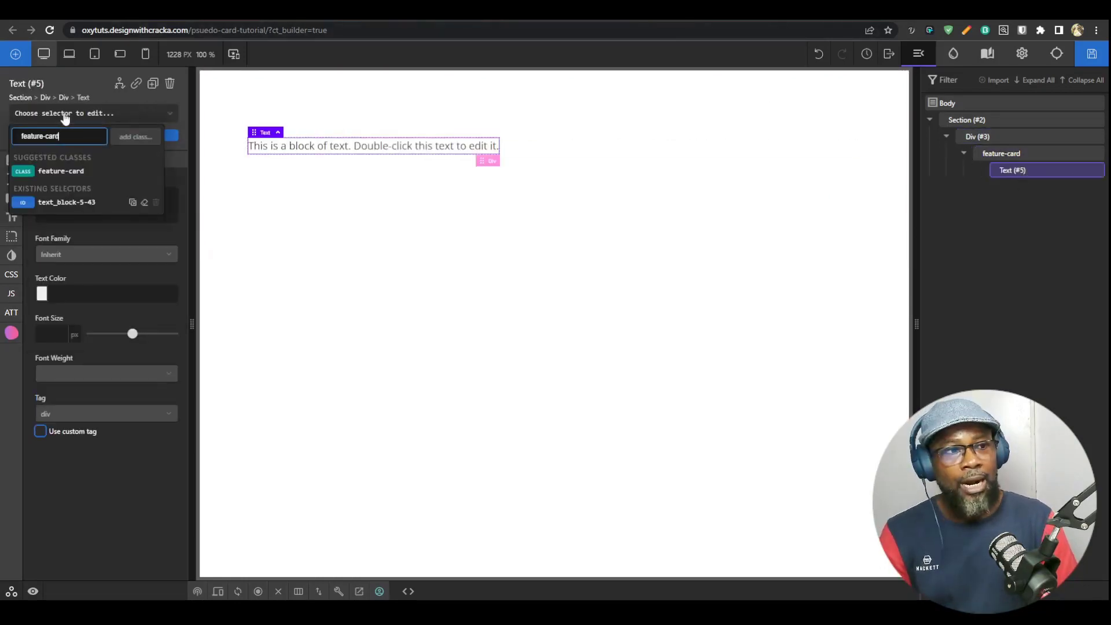
pyautogui.write('_text')
pyautogui.press('Return')
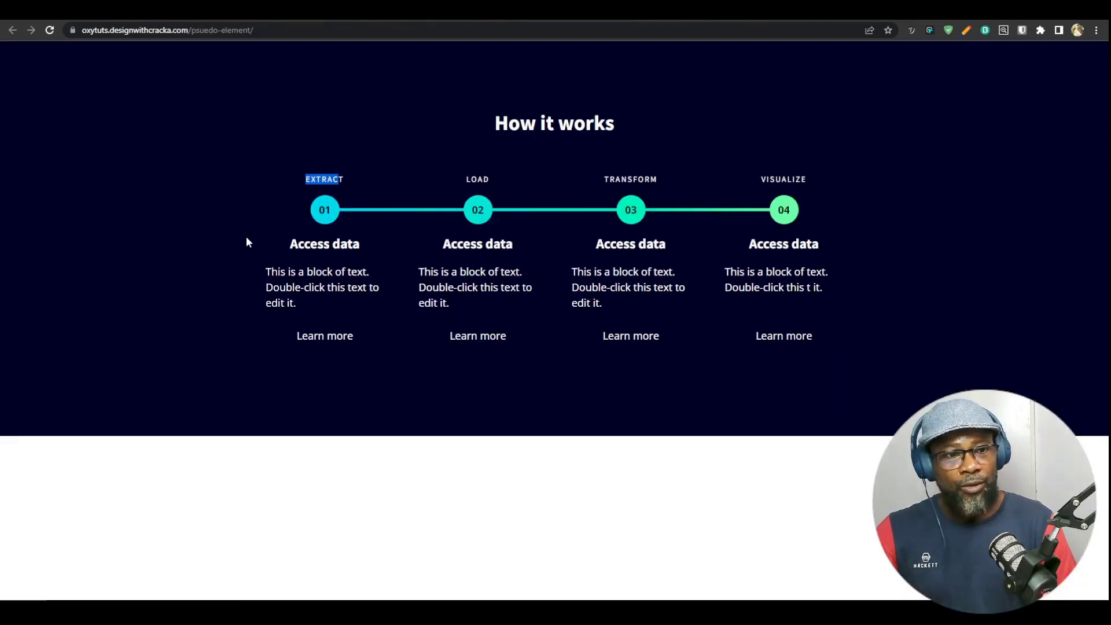
# Step: Add a div classed feature-card__inner-wrap below the card's lead text, containing a heading, a text block and a button
pyautogui.moveTo(249, 242); pyautogui.dragTo(359, 340)
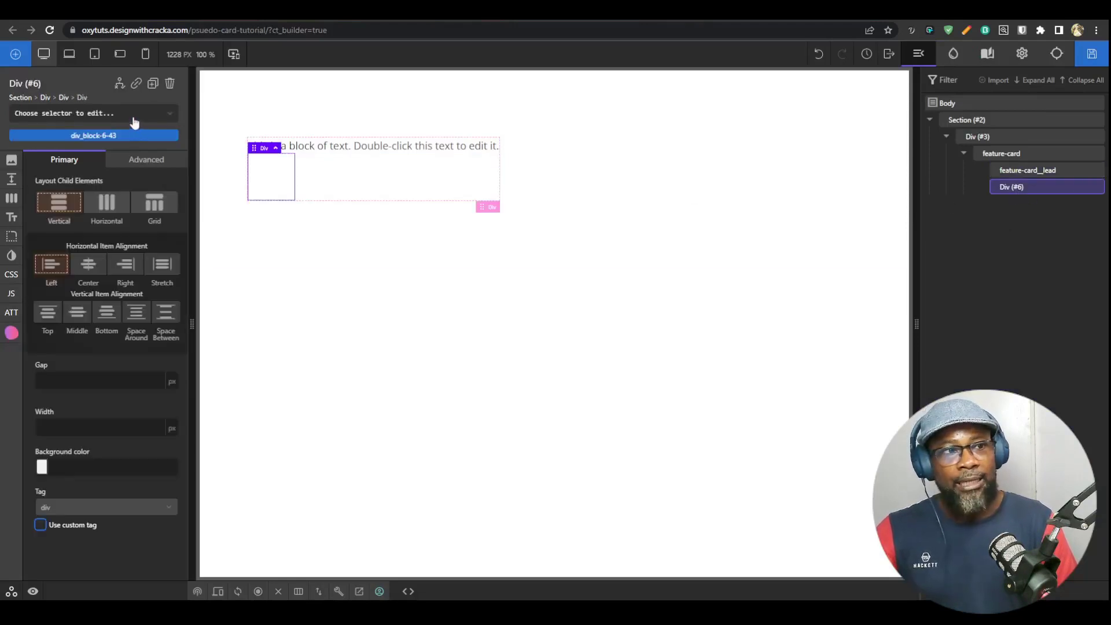
pyautogui.click(133, 119)
pyautogui.write('feature')
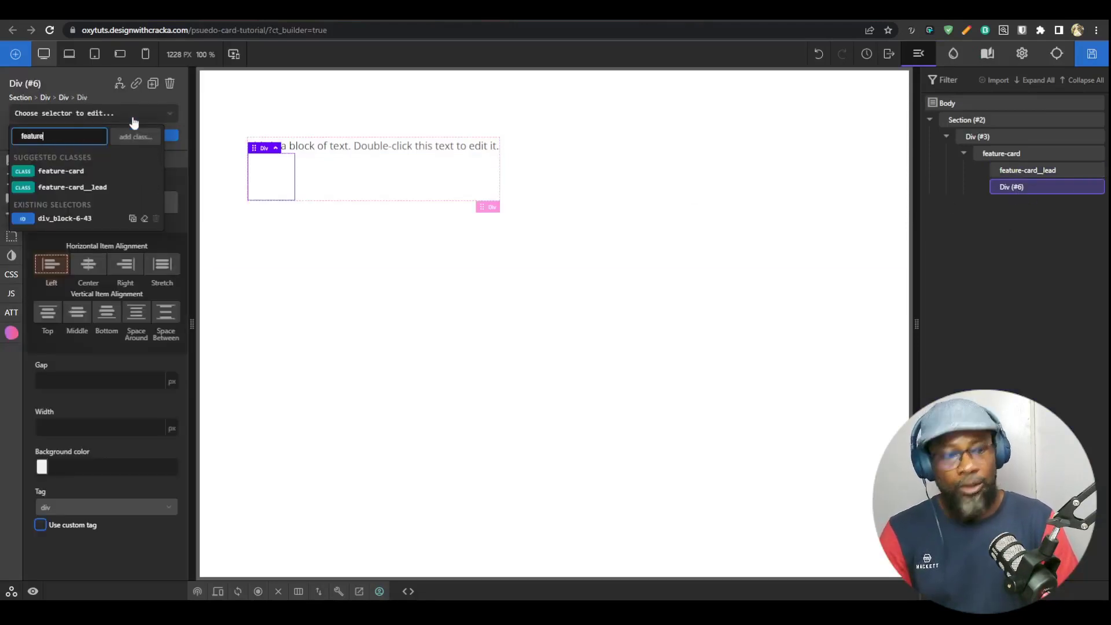
pyautogui.write('-card__')
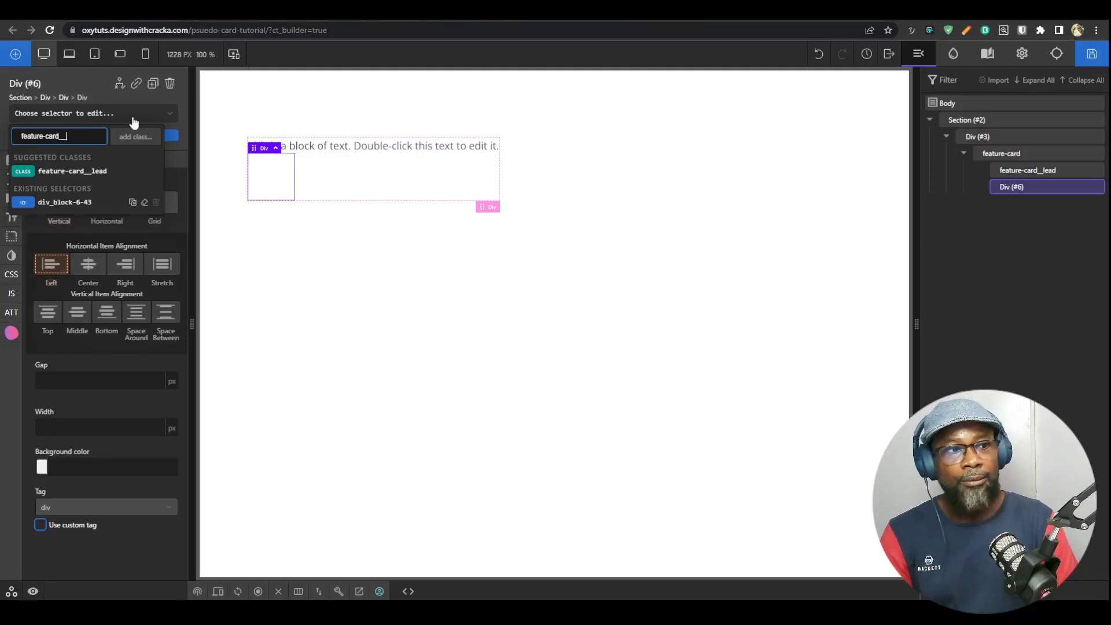
pyautogui.write('inner')
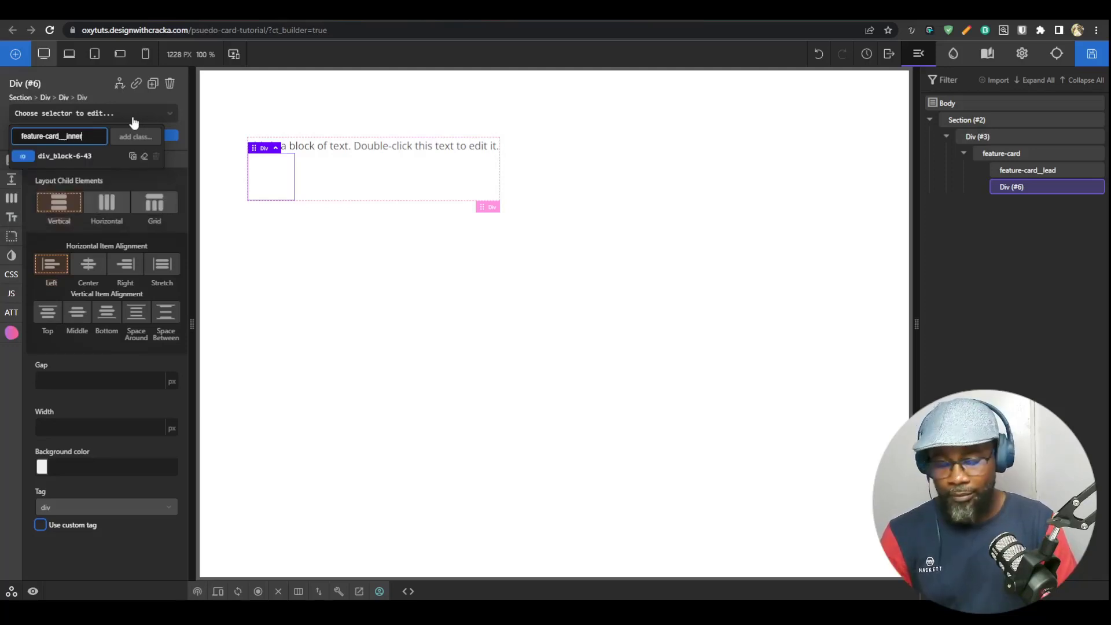
pyautogui.write('-wrap')
pyautogui.press('Return')
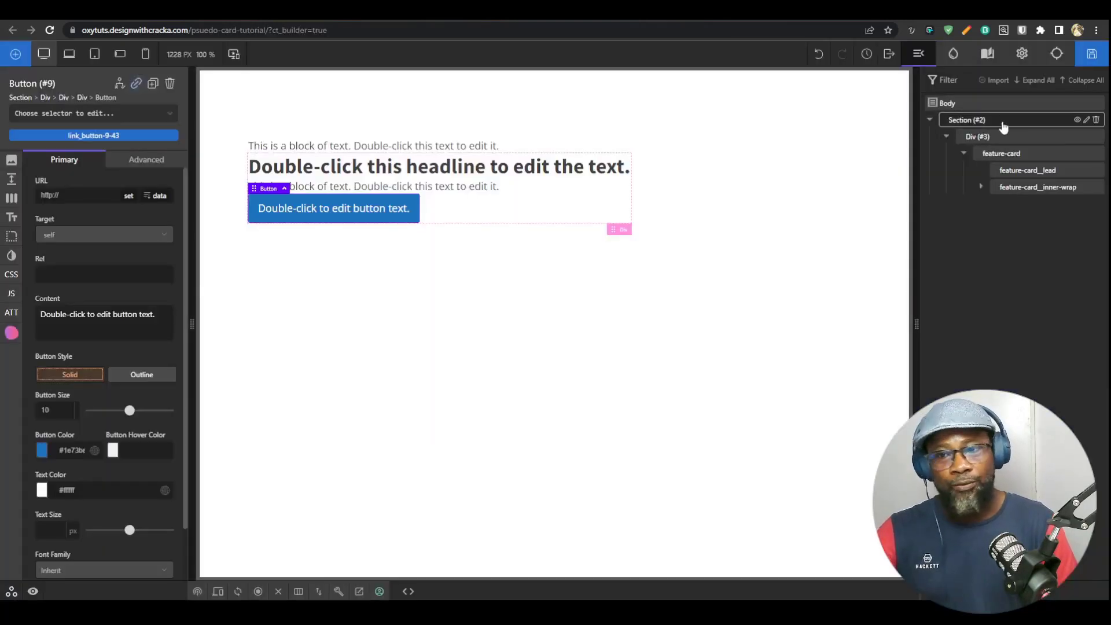
# Step: Add a heading to the section above the full-width div and set its text to "How it works"
pyautogui.click(997, 121)
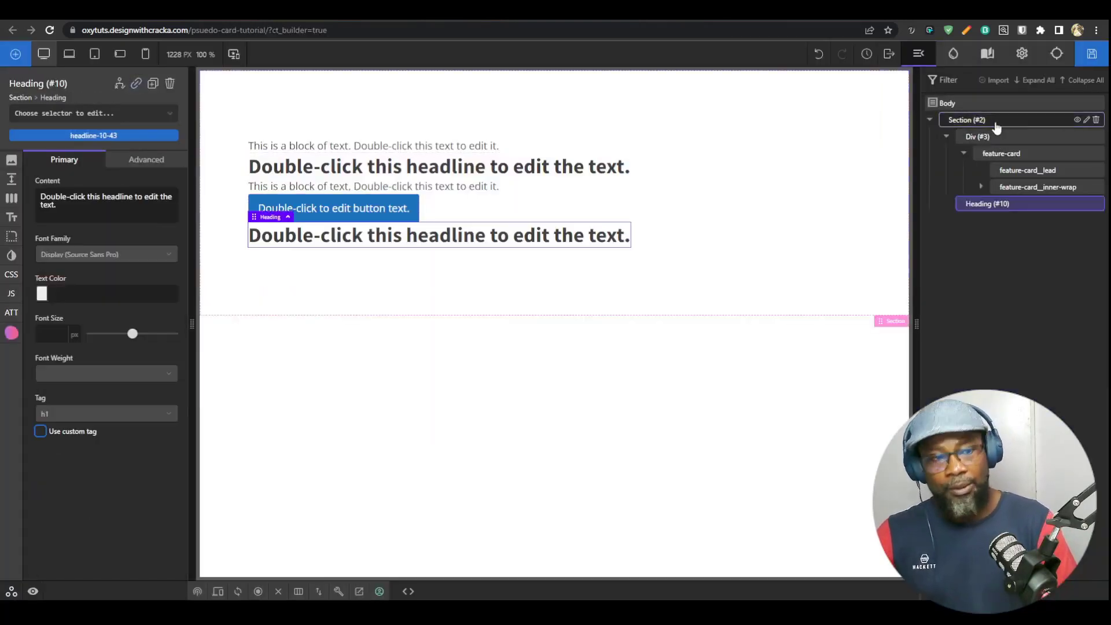
pyautogui.moveTo(991, 197); pyautogui.dragTo(987, 137)
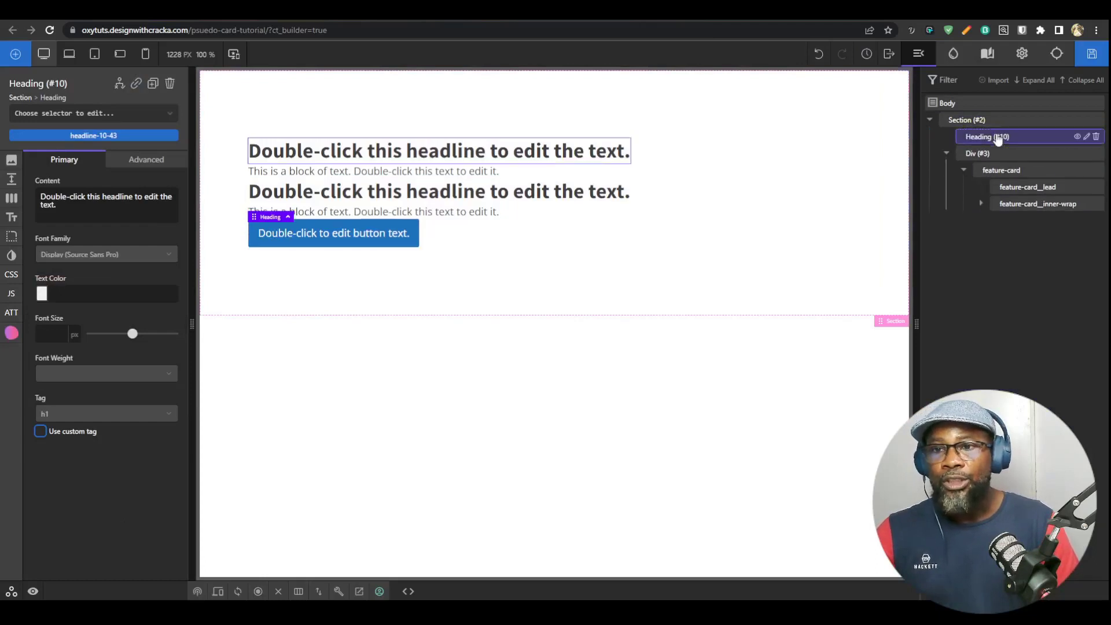
pyautogui.tripleClick(95, 199)
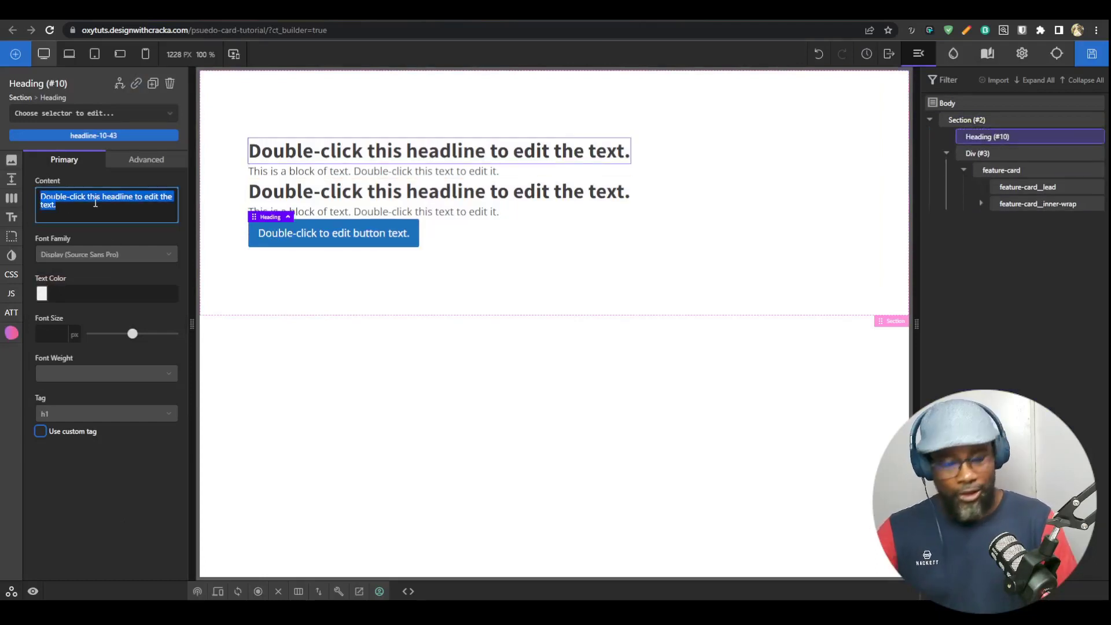
pyautogui.write('How it works')
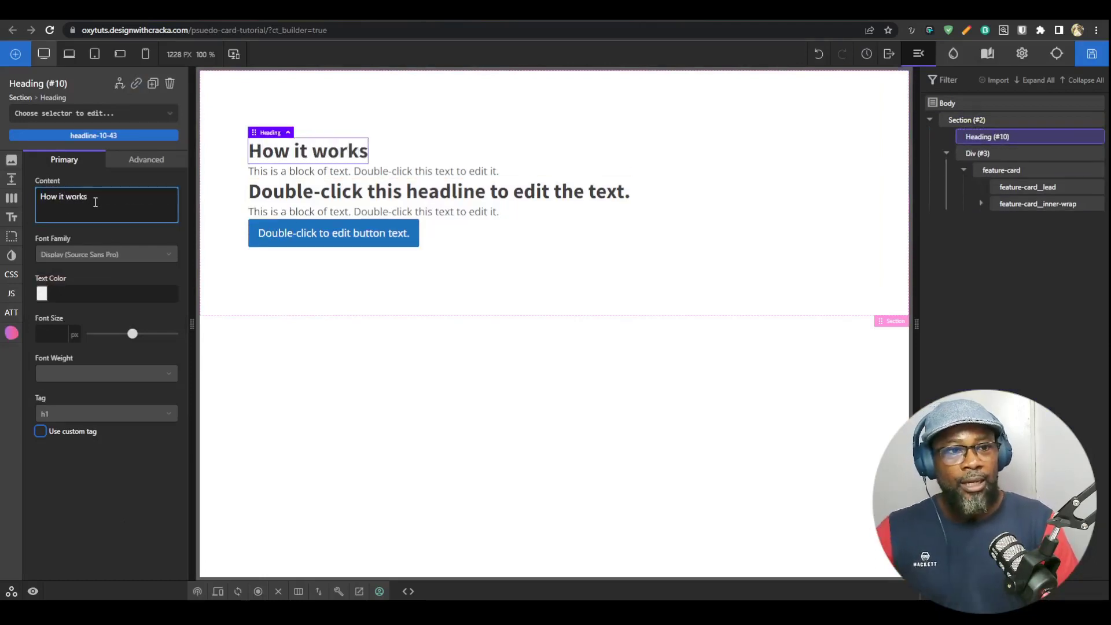
# Step: Replace the text of the feature card's lead element with "Extract"
pyautogui.click(373, 171)
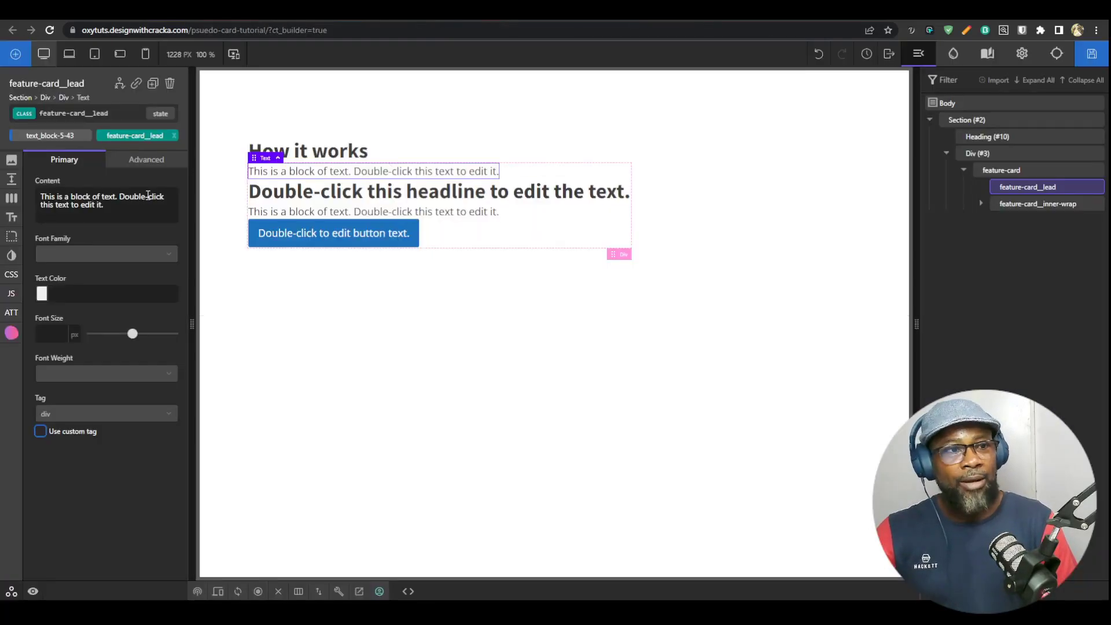
pyautogui.tripleClick(122, 214)
pyautogui.write('Extr')
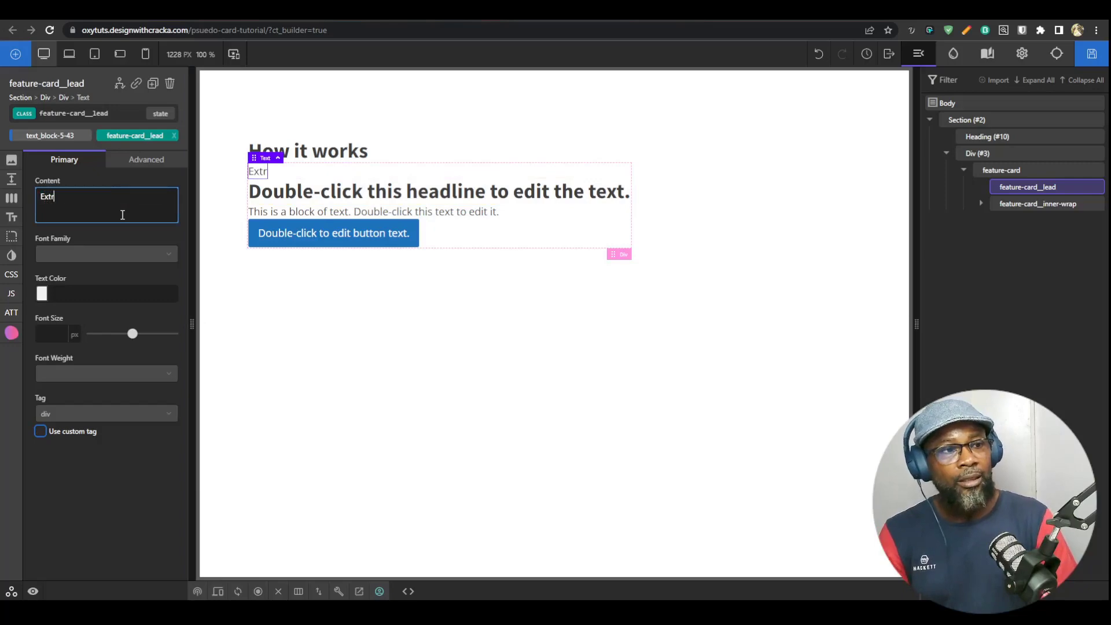
pyautogui.write('ract')
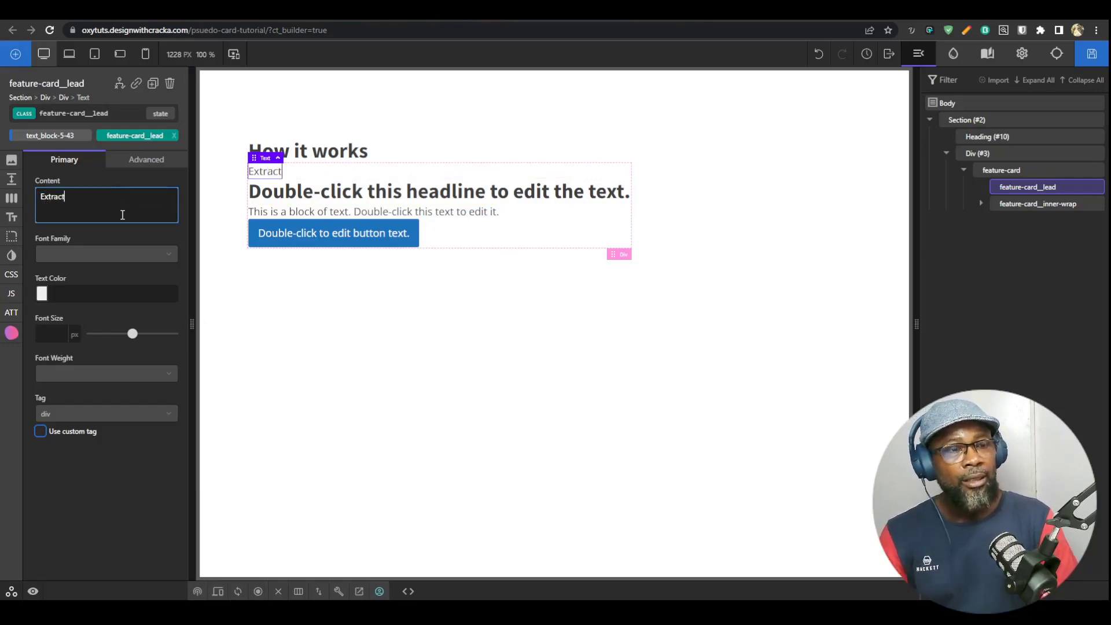
# Step: Set the card headline's tag to H3 and the How it works heading's tag to H2
pyautogui.click(405, 190)
pyautogui.click(65, 414)
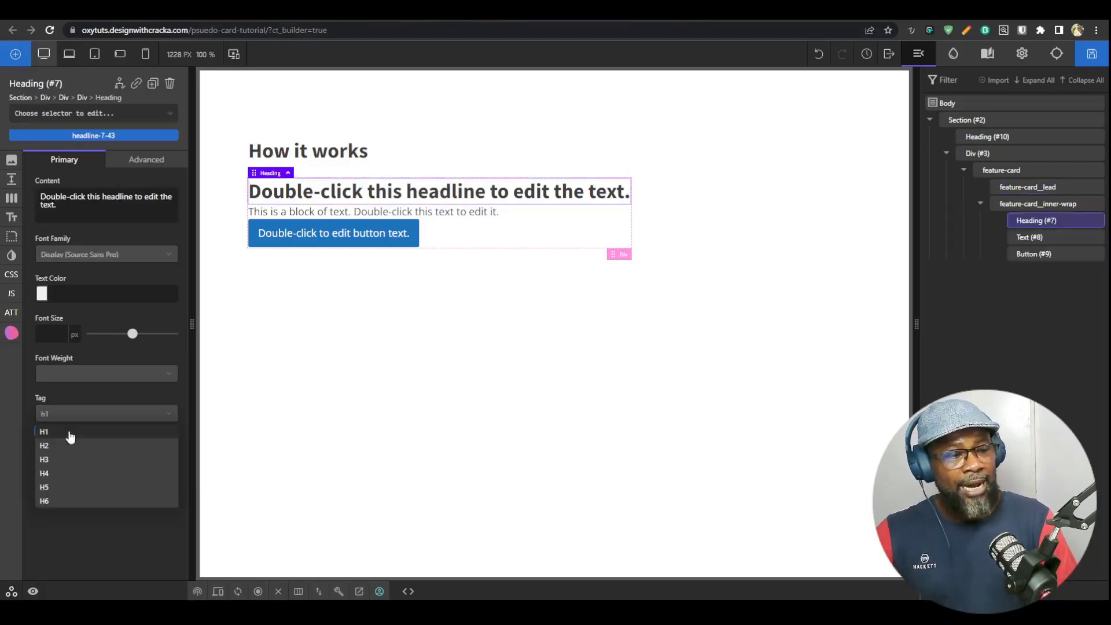
pyautogui.click(87, 459)
pyautogui.click(308, 150)
pyautogui.click(116, 414)
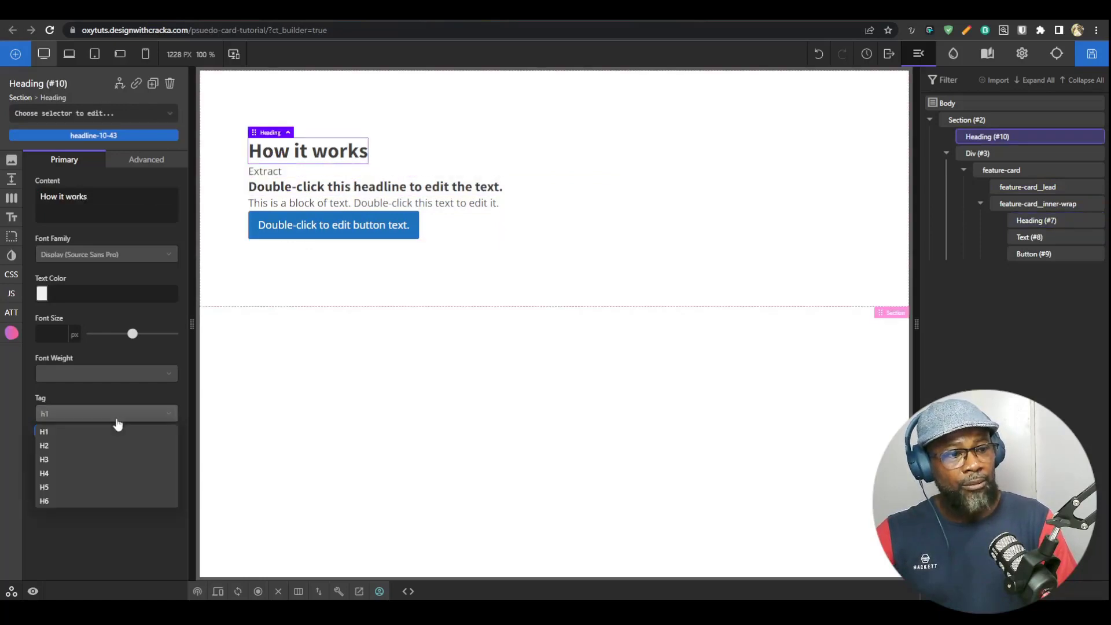
pyautogui.click(109, 445)
# Step: Set the card's text to "Kleene makes it easy to access all the data that lives in your SaaS software" and the button's label to "Learn more"
pyautogui.click(335, 234)
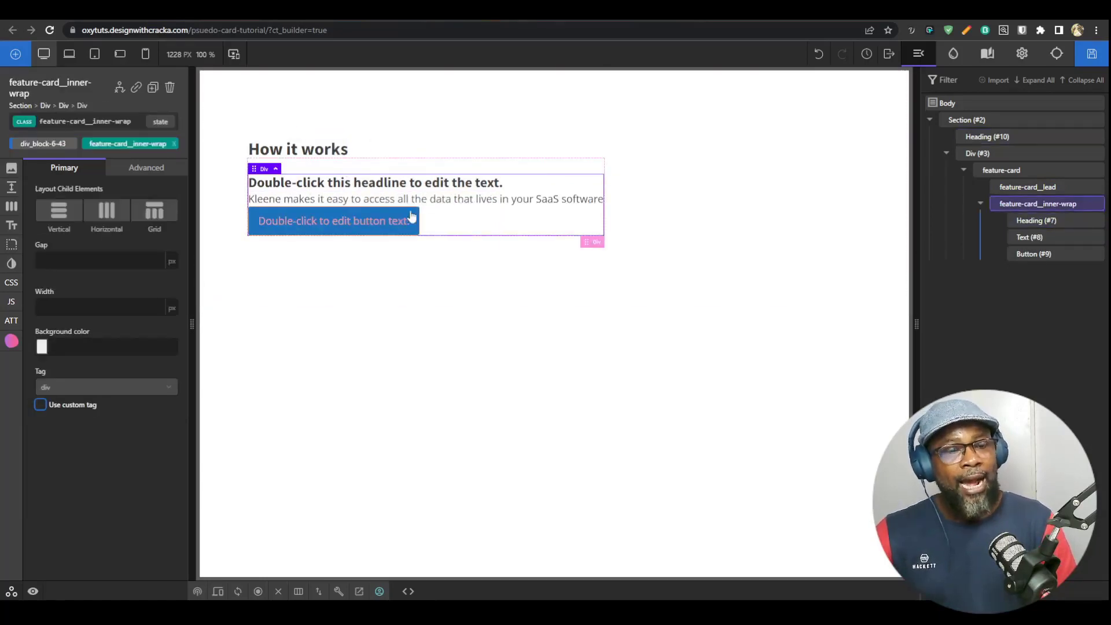
pyautogui.click(372, 230)
pyautogui.tripleClick(88, 323)
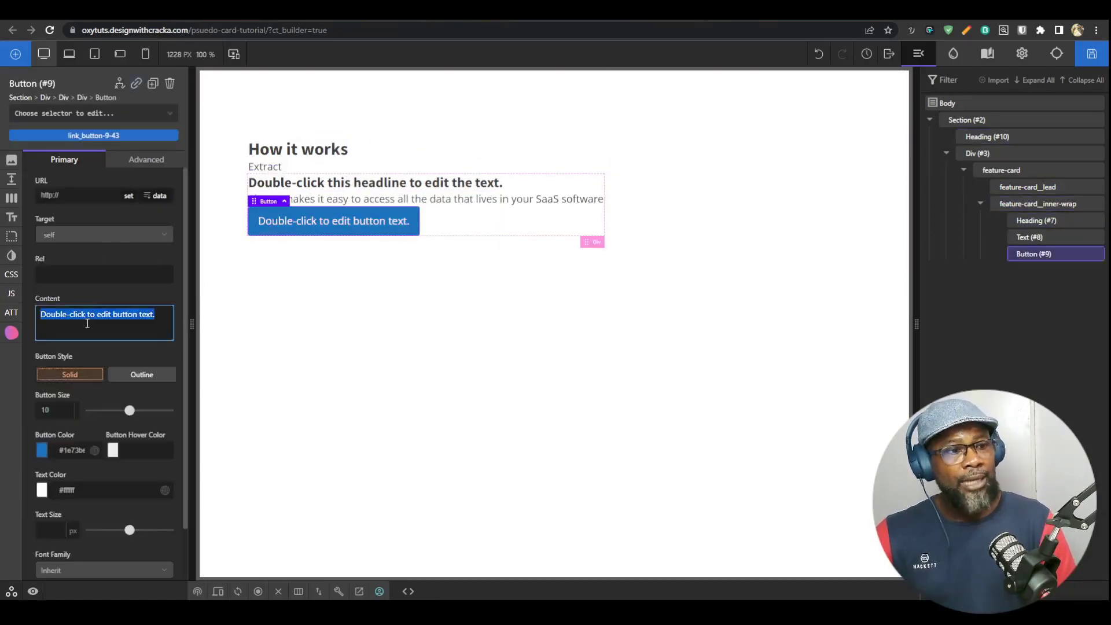
pyautogui.write('Learn more')
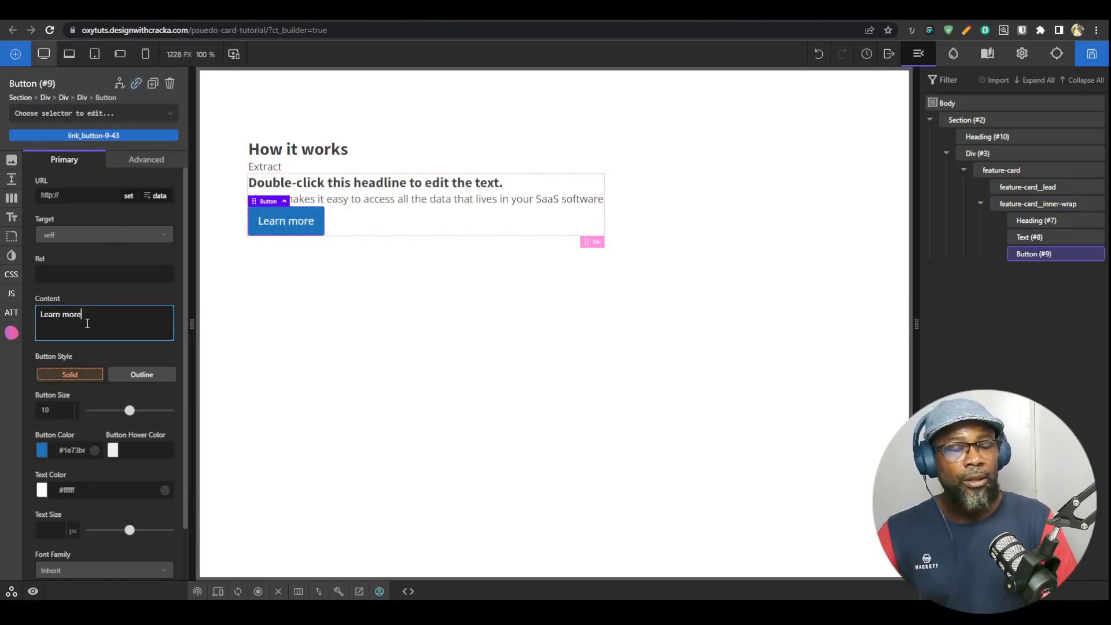
# Step: Add the class feature-card-grid to the full-width div that holds the feature card
pyautogui.click(978, 153)
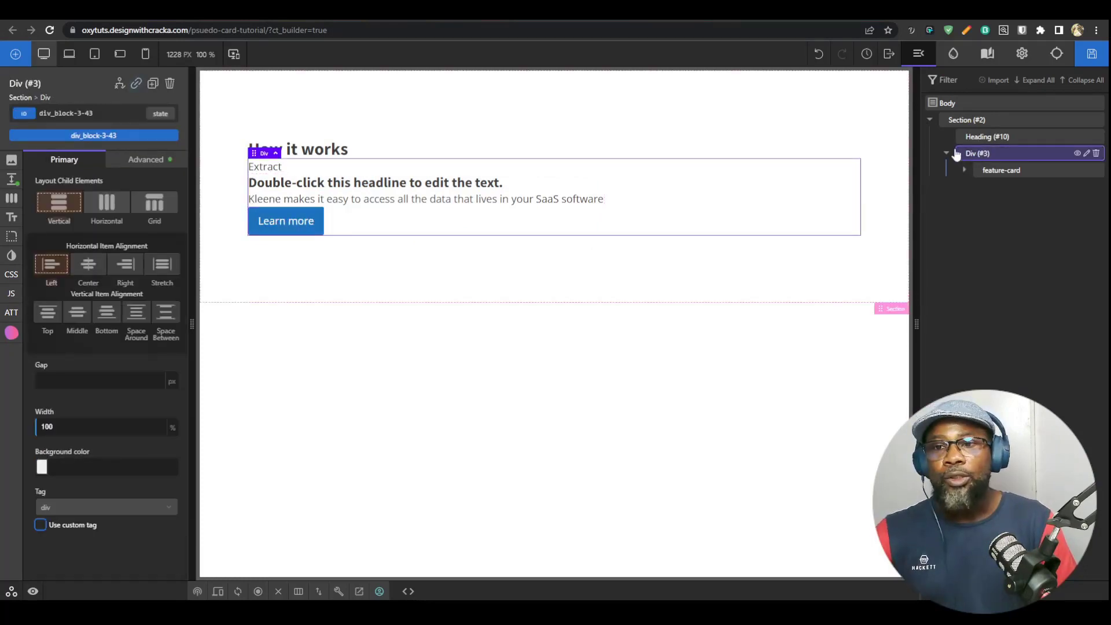
pyautogui.click(1001, 170)
pyautogui.click(119, 83)
pyautogui.click(99, 113)
pyautogui.write('c')
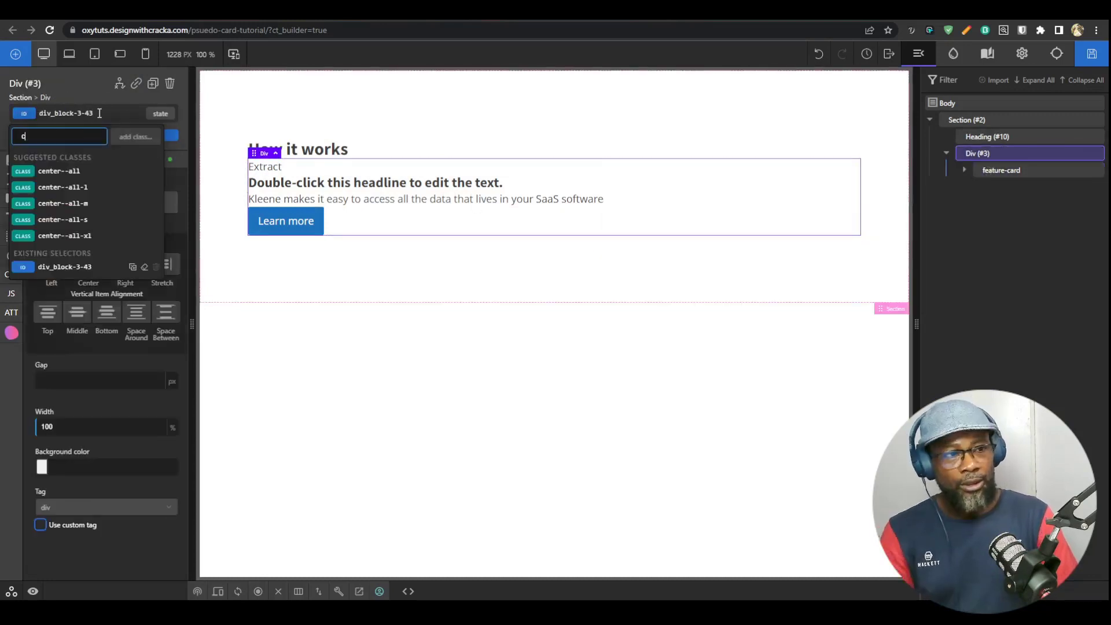
pyautogui.write('ard-')
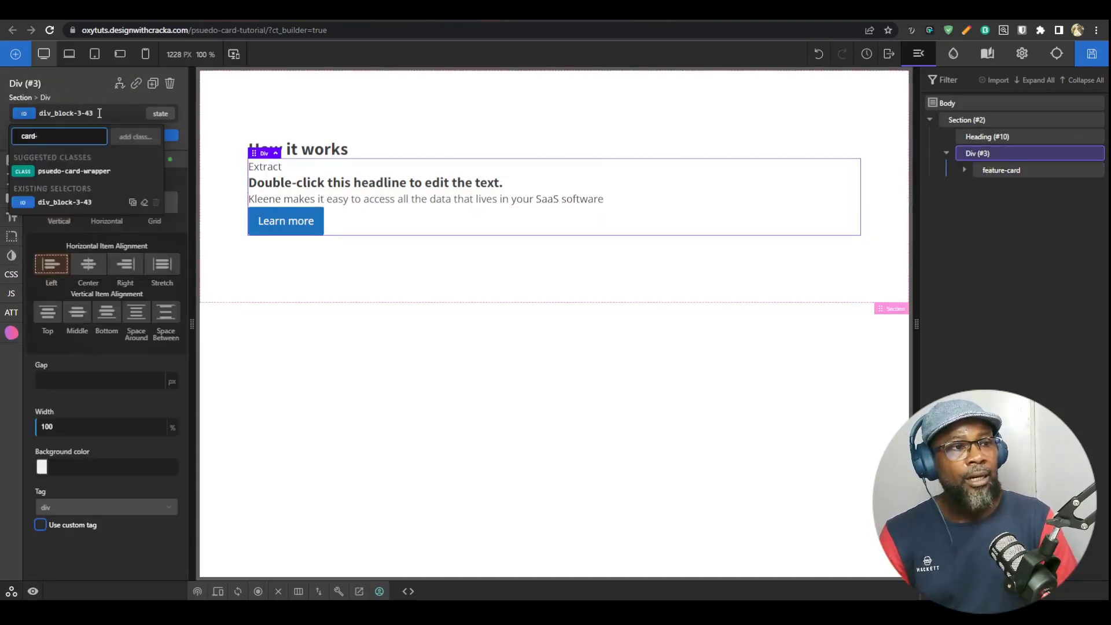
pyautogui.hotkey('ctrl', 'a')
pyautogui.write('feat')
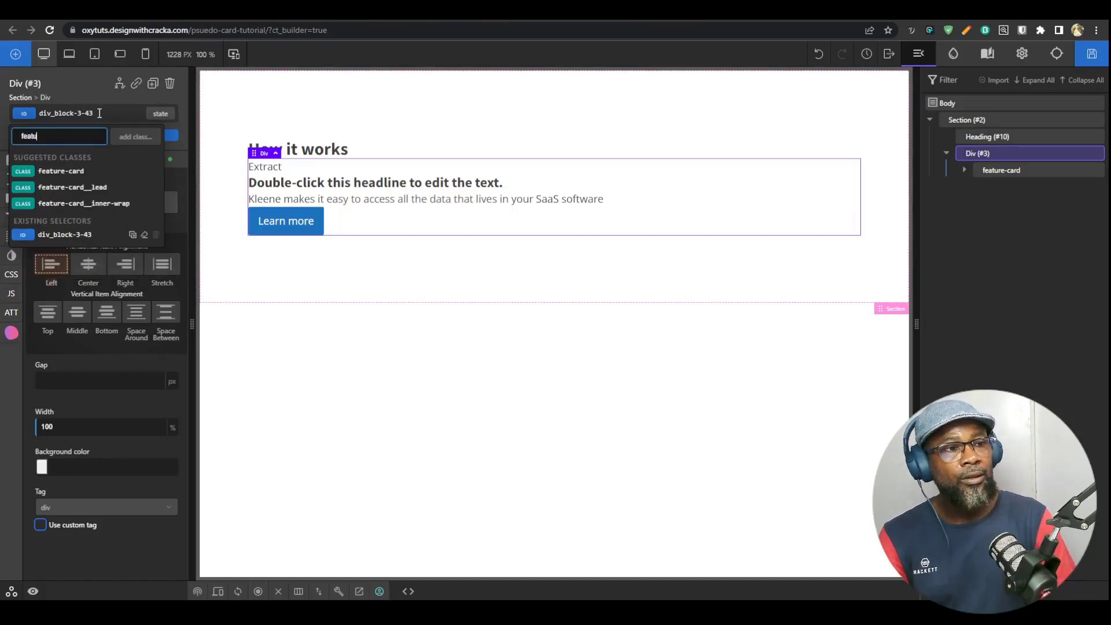
pyautogui.write('ure-card')
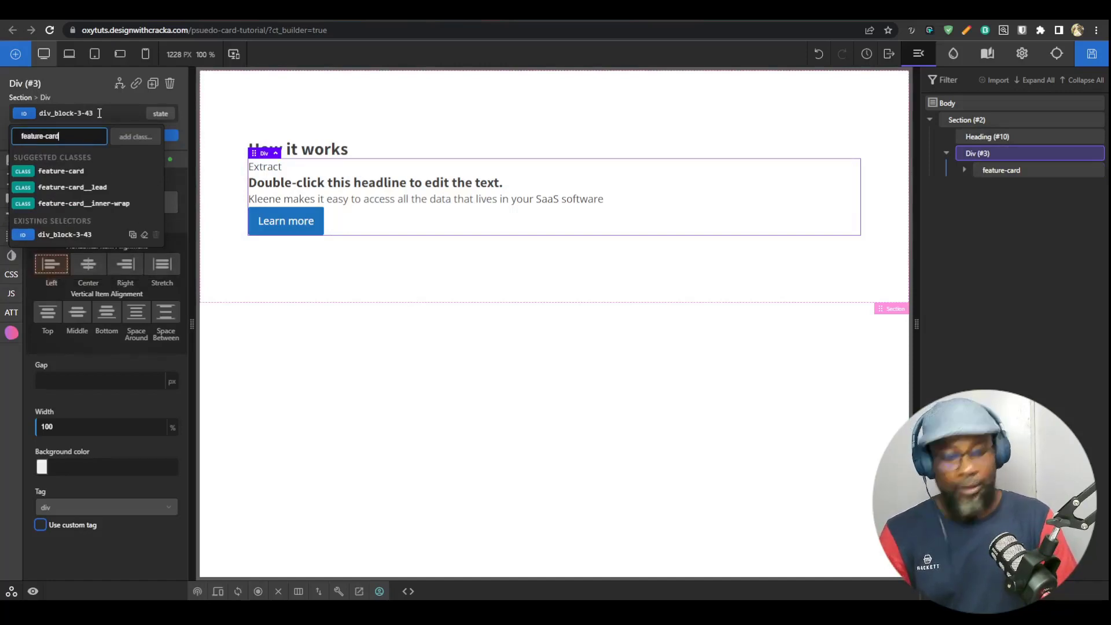
pyautogui.write('-grid')
pyautogui.press('Return')
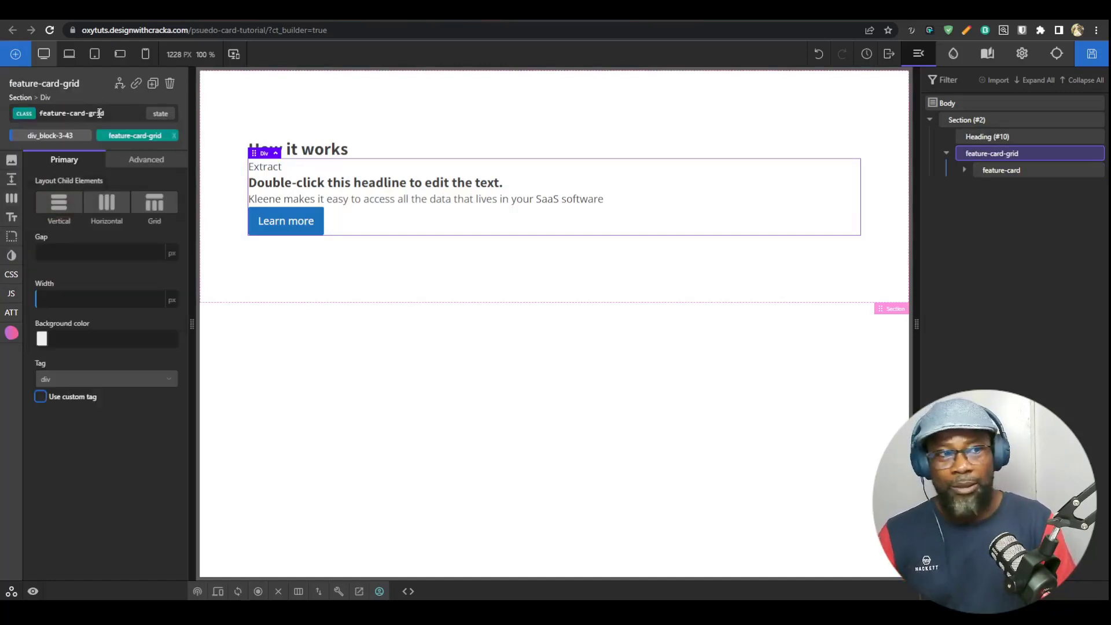
# Step: Lay out the feature-card-grid class as a grid with 3 columns and a minimum column width of 0
pyautogui.click(154, 204)
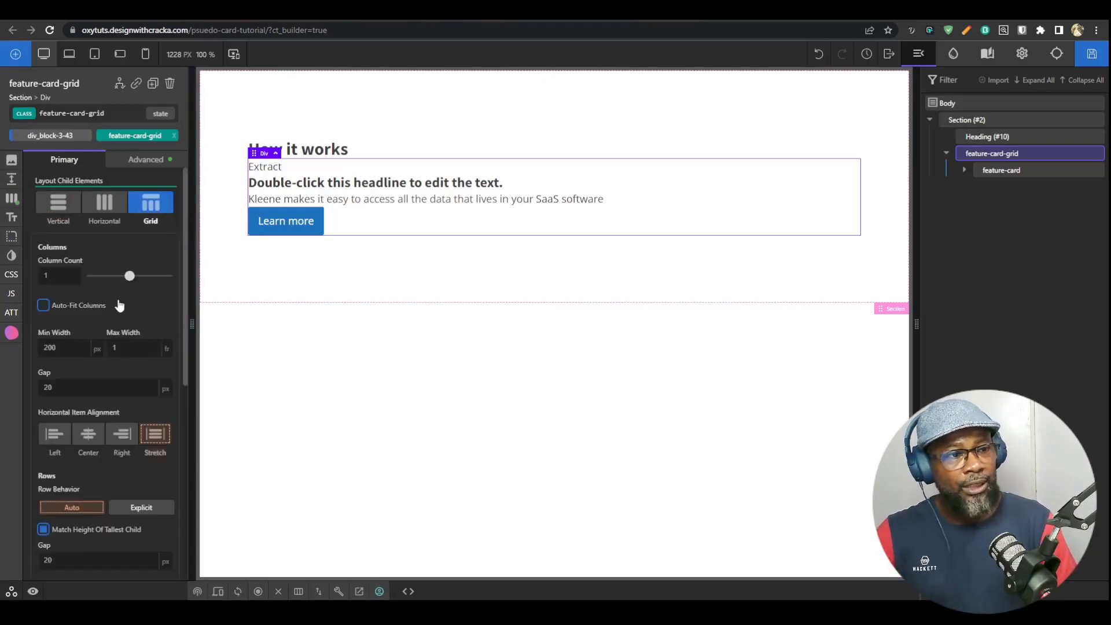
pyautogui.doubleClick(48, 272)
pyautogui.write('3')
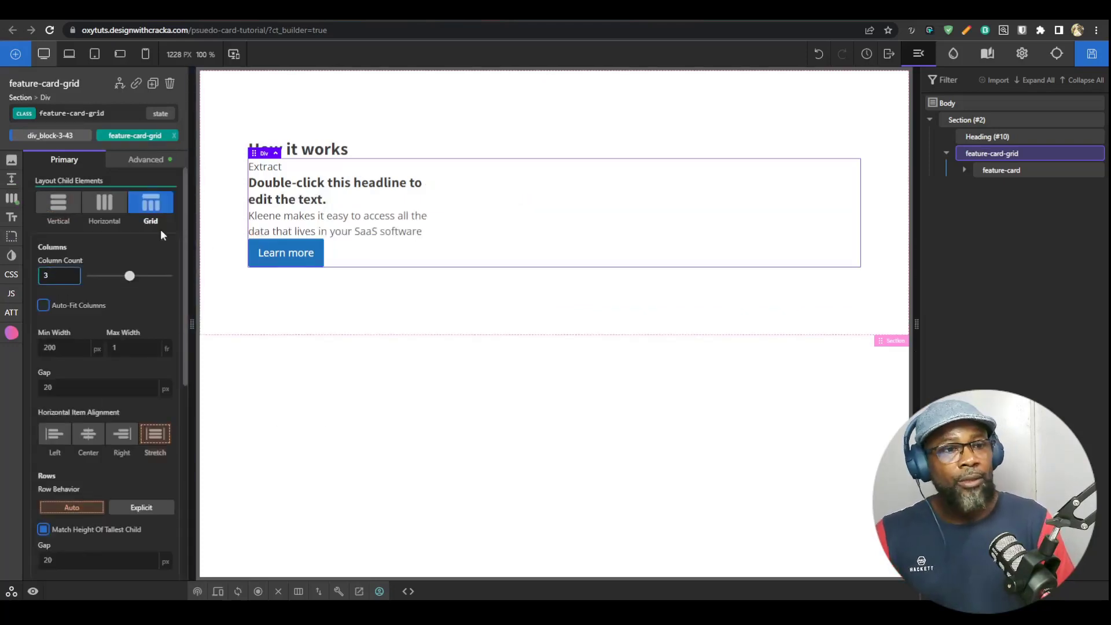
pyautogui.doubleClick(57, 349)
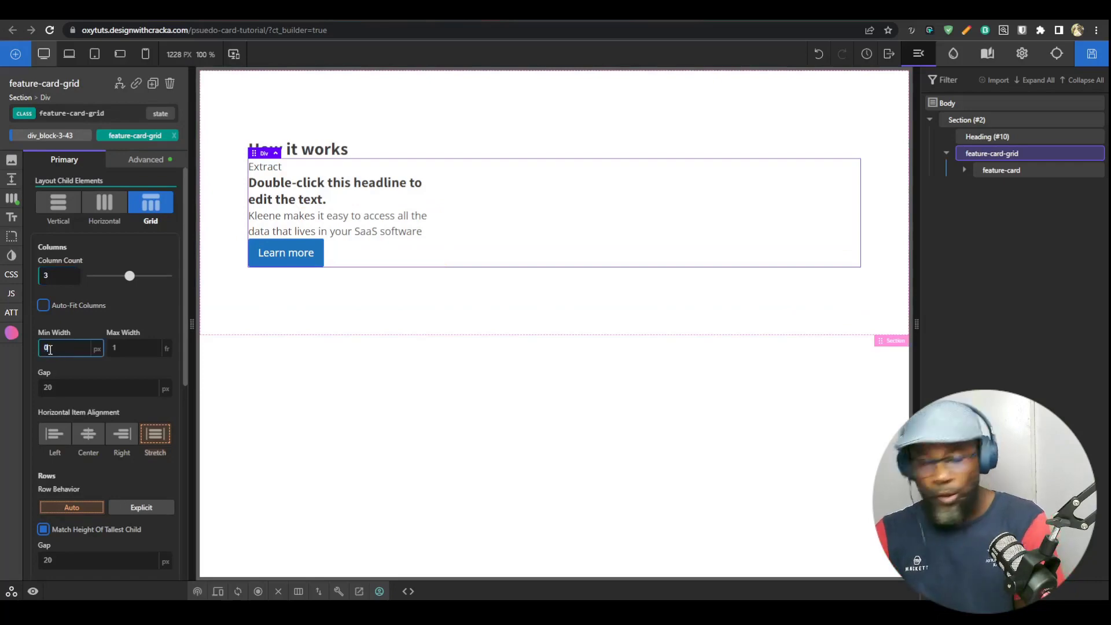
# Step: Replace the card headline's text with "Access data"
pyautogui.click(366, 190)
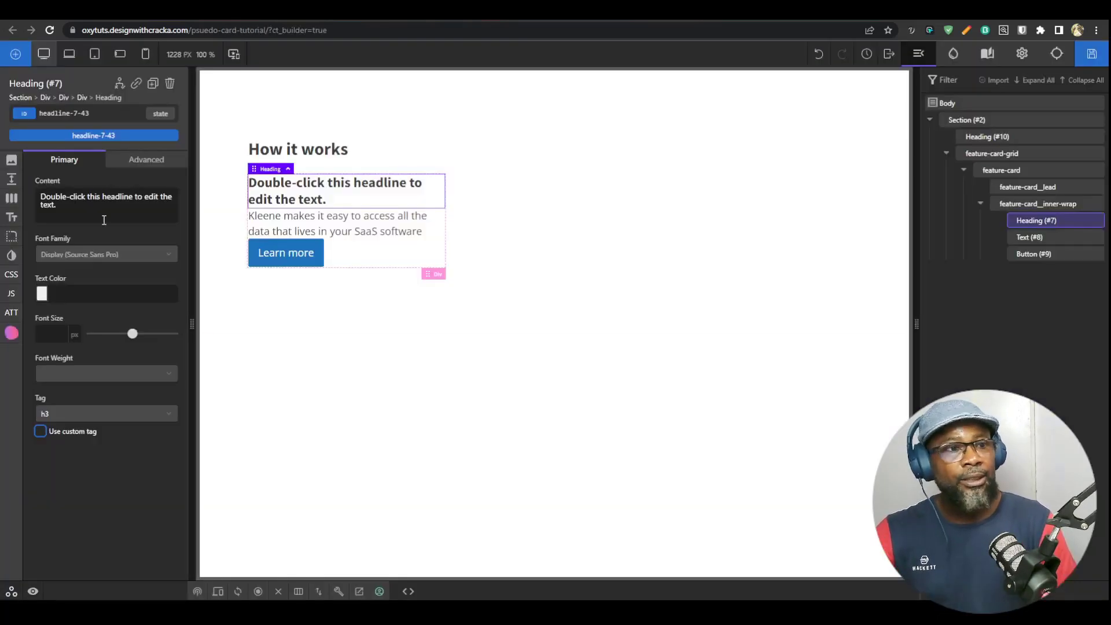
pyautogui.click(121, 198)
pyautogui.hotkey('ctrl', 'a')
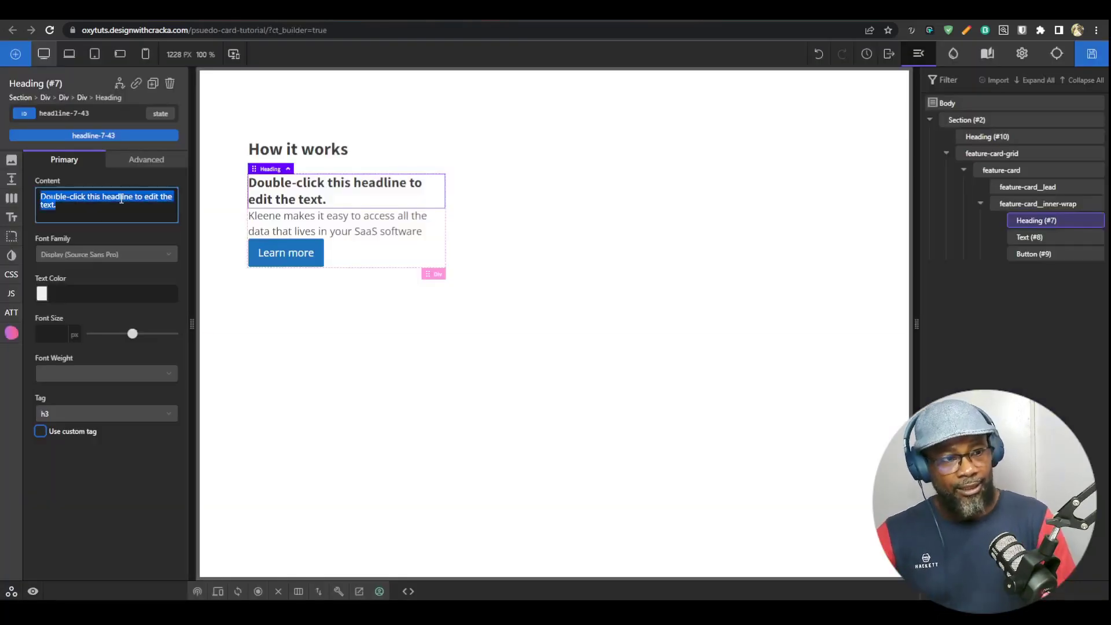
pyautogui.write('Access ')
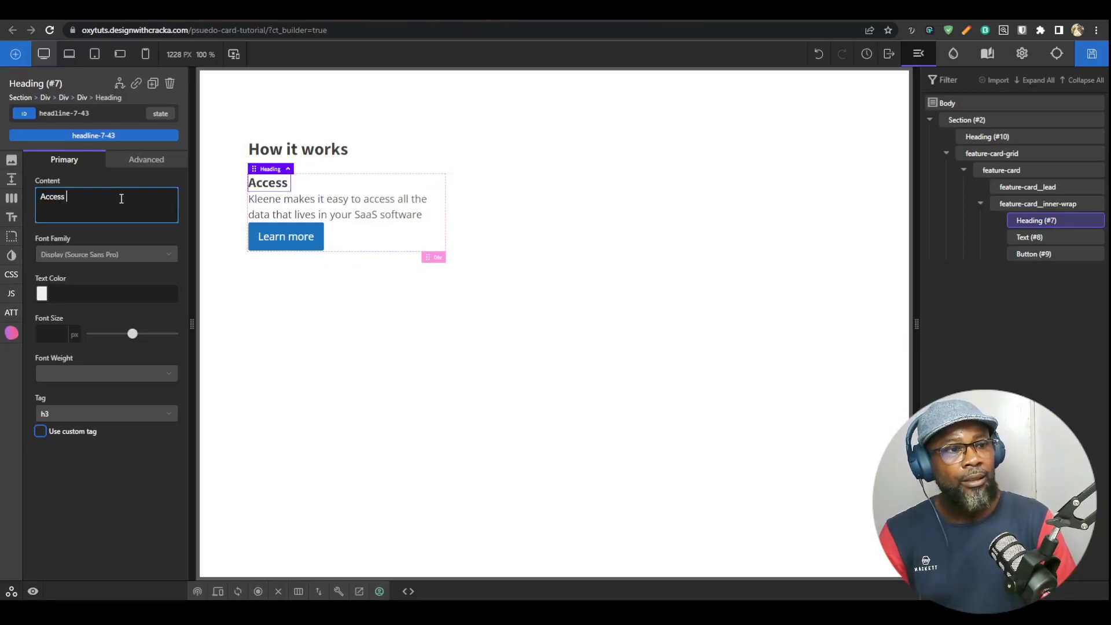
pyautogui.write('data')
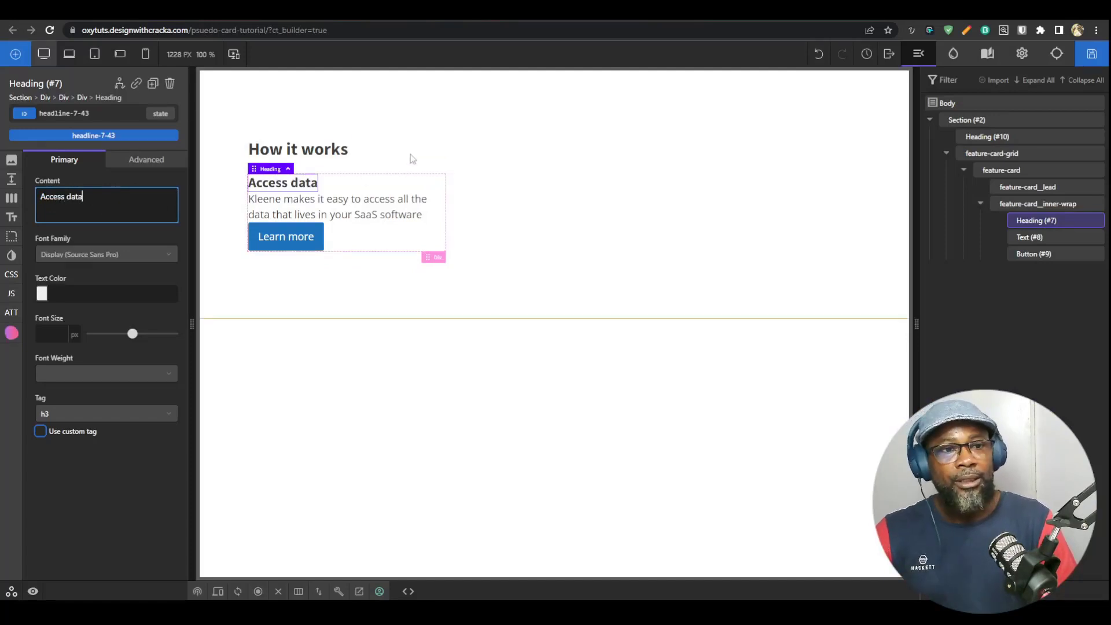
# Step: Set the feature-card class's padding to var(--space-m) on all four sides
pyautogui.click(1012, 204)
pyautogui.click(1004, 190)
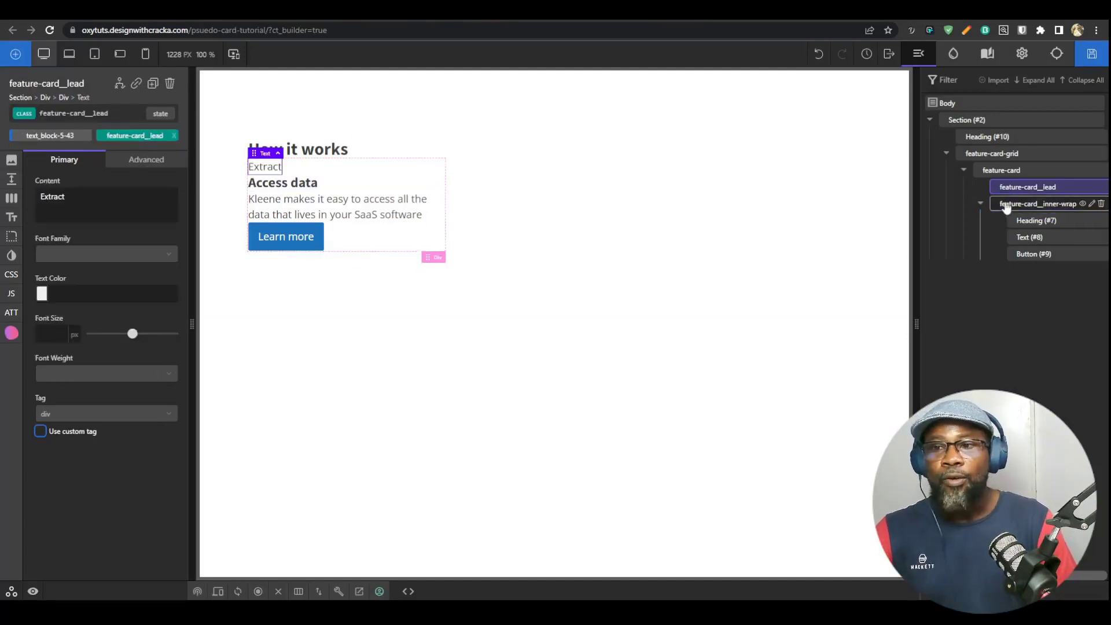
pyautogui.click(1001, 171)
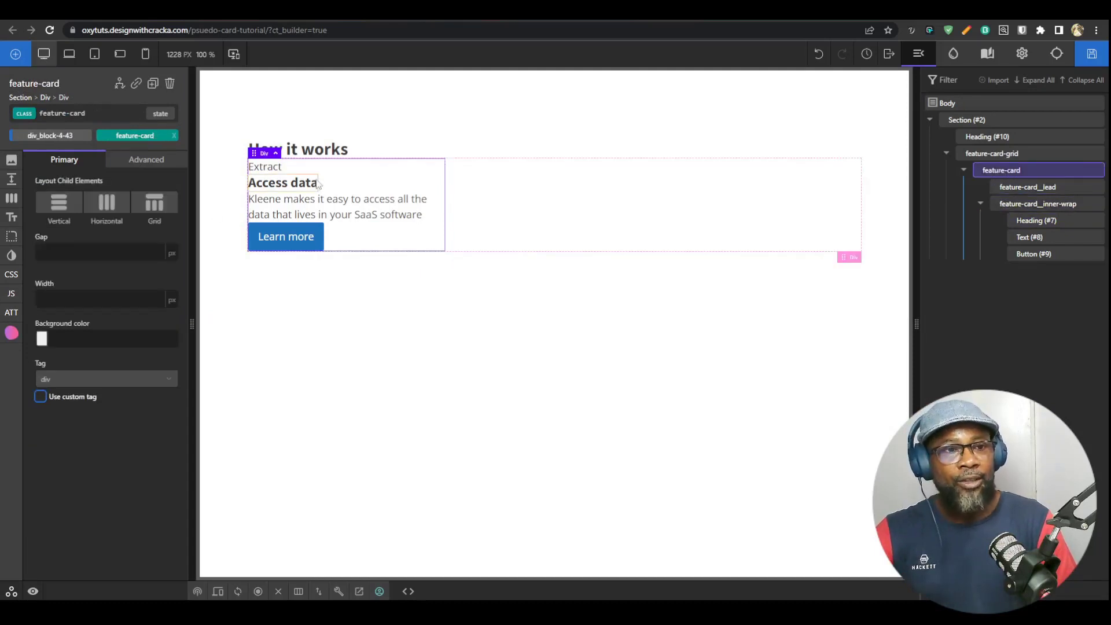
pyautogui.click(11, 179)
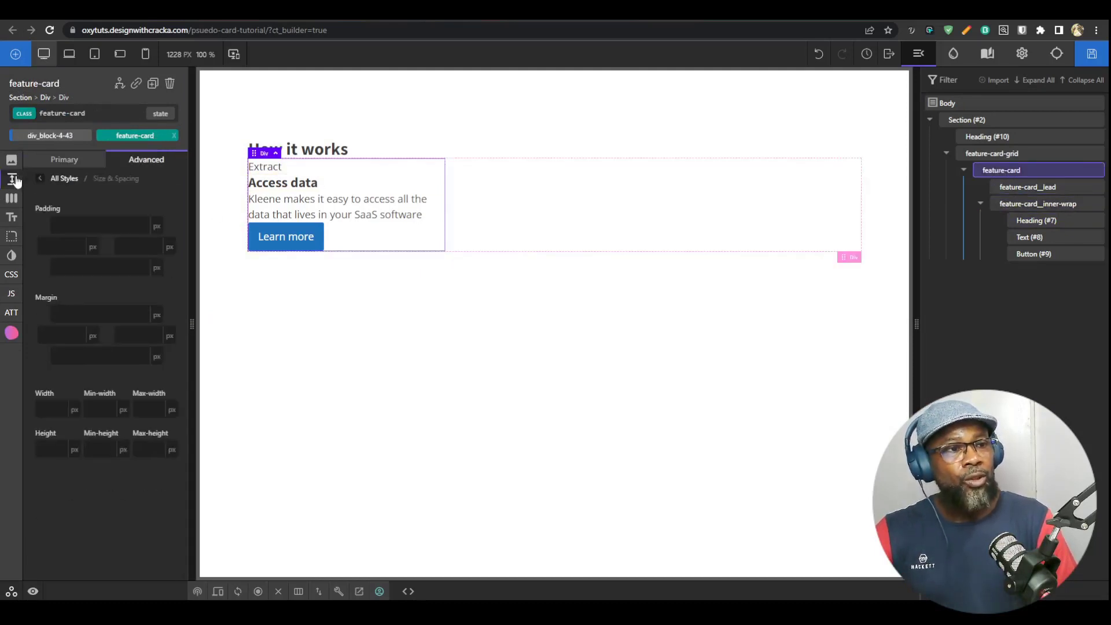
pyautogui.click(105, 226)
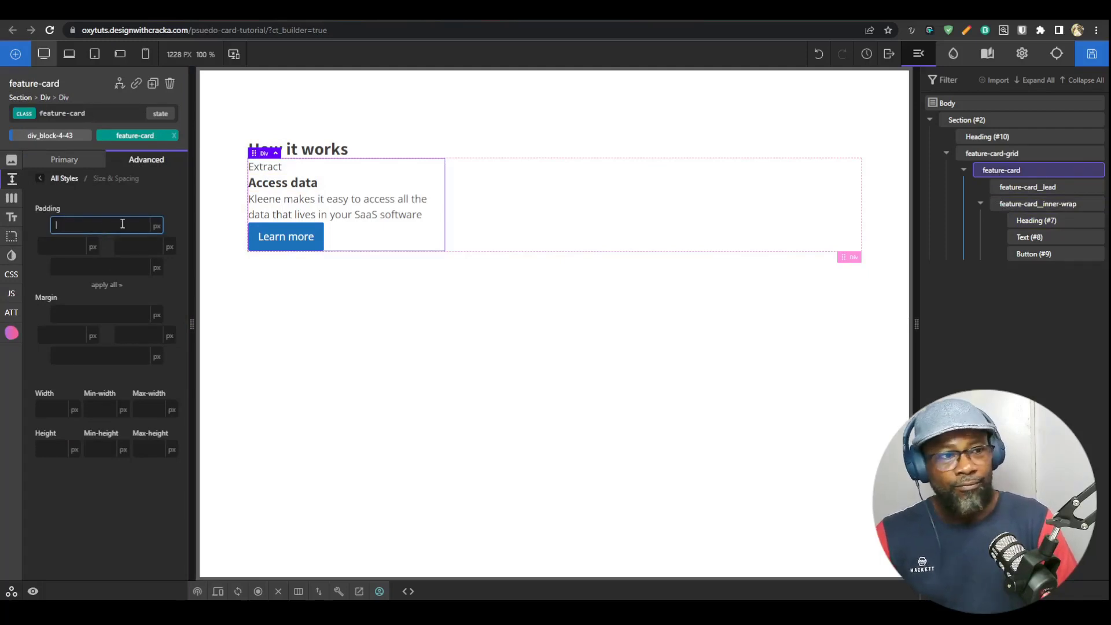
pyautogui.write('var')
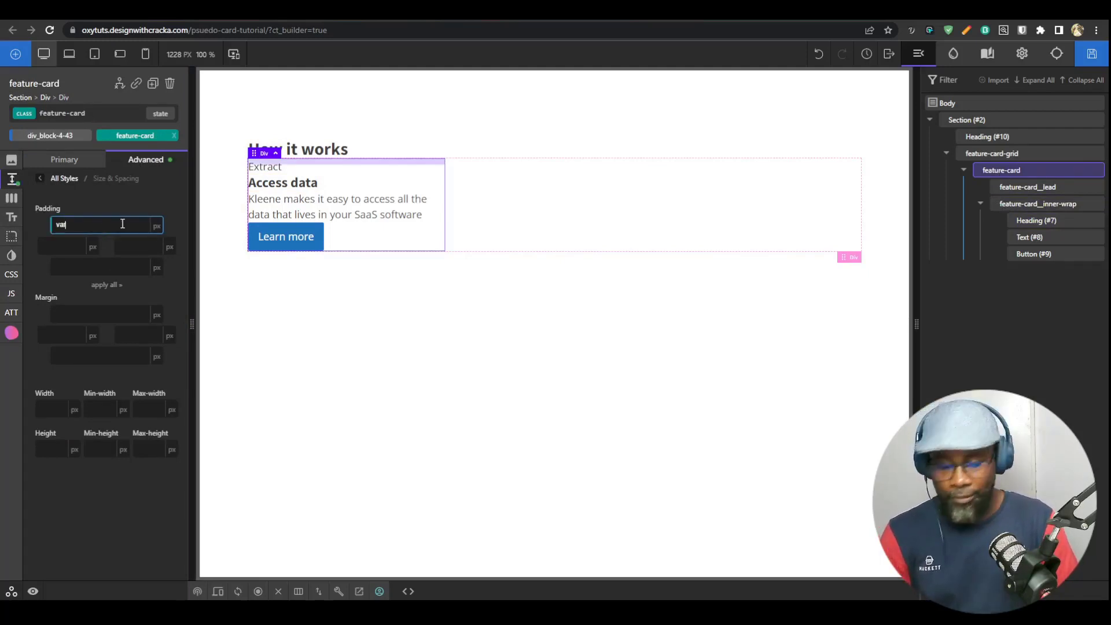
pyautogui.write('(--space')
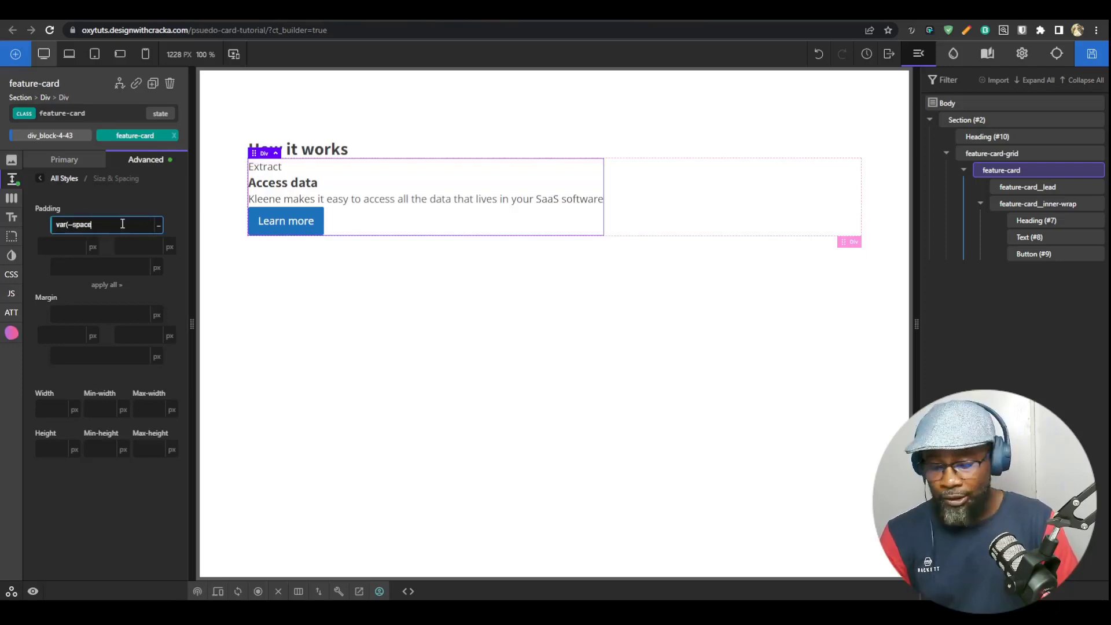
pyautogui.write('-m)')
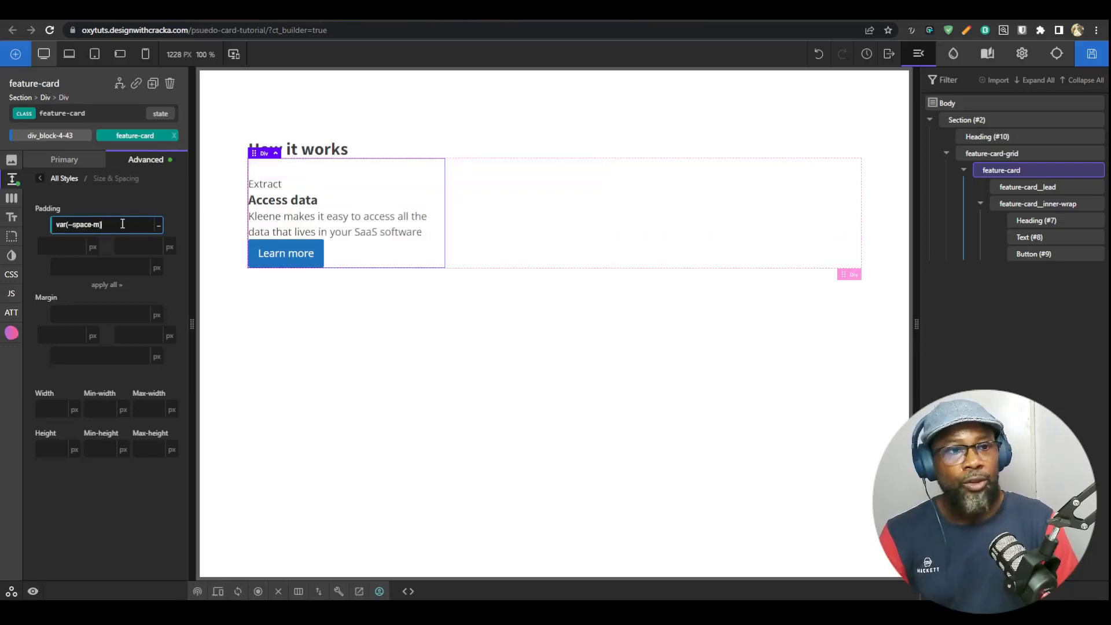
pyautogui.click(102, 285)
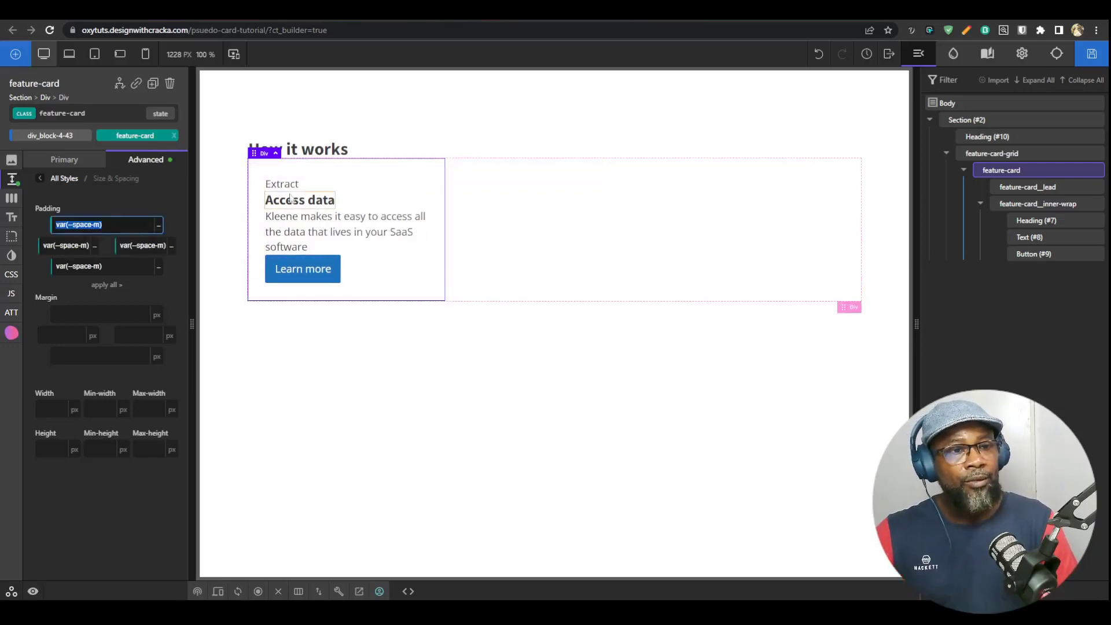
# Step: Set the gap between the feature-card class's child elements to 2rem
pyautogui.click(51, 162)
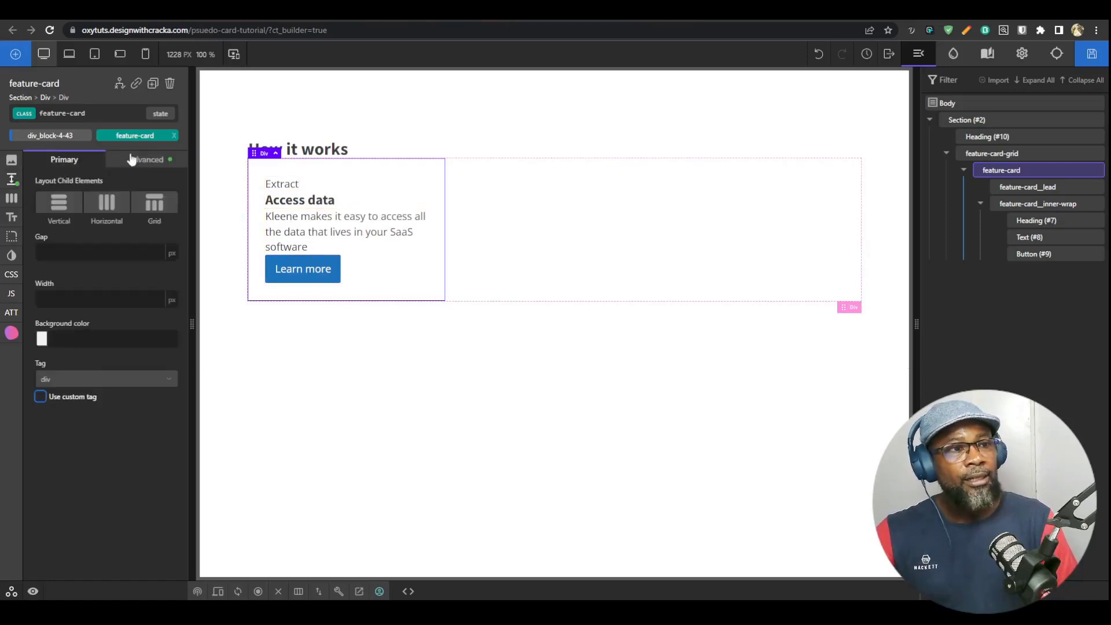
pyautogui.click(92, 257)
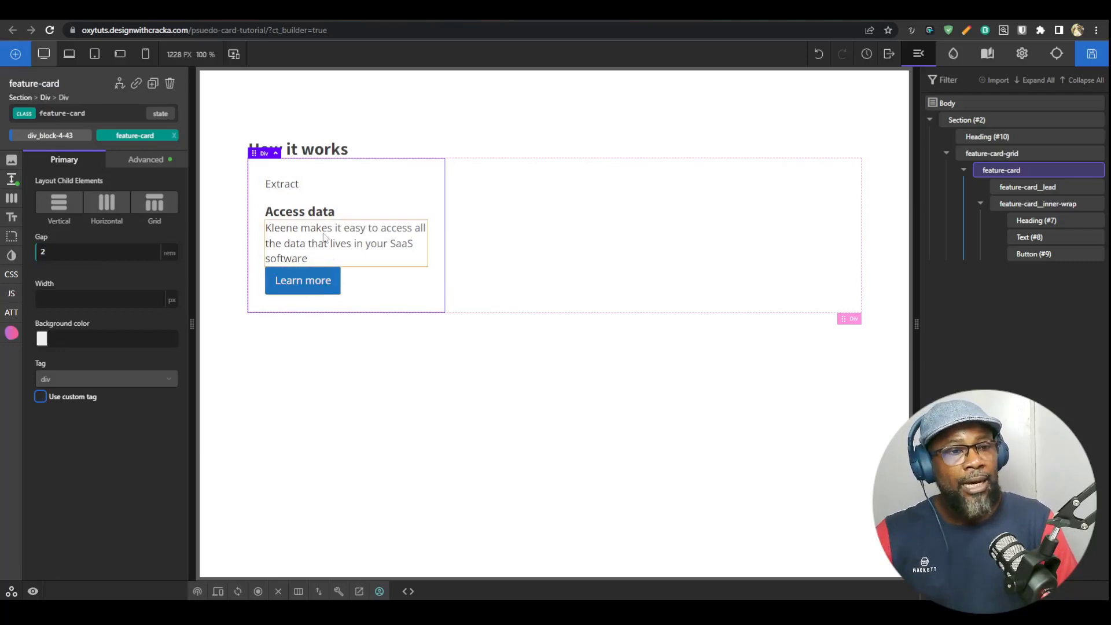
pyautogui.click(982, 205)
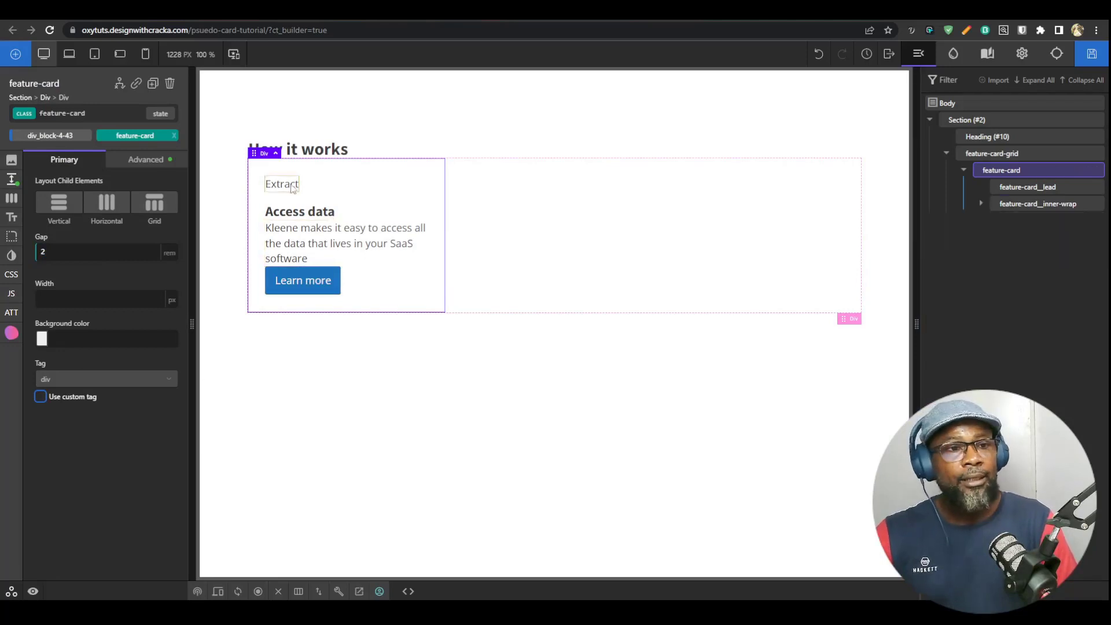
# Step: Set the gap of the feature-card__inner-wrap class to 2rem
pyautogui.click(291, 188)
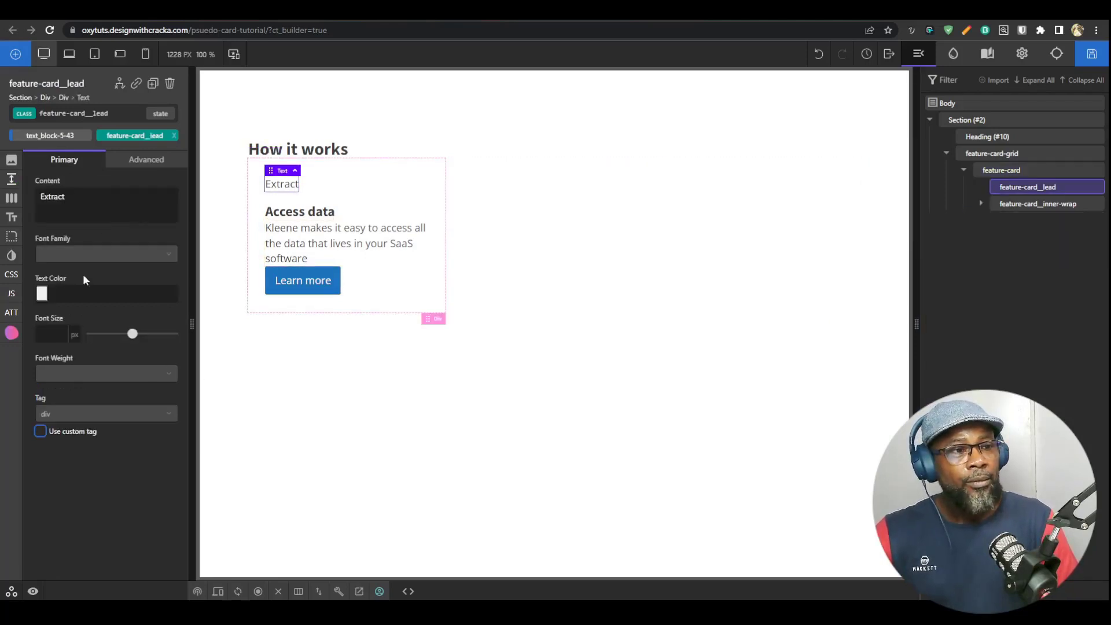
pyautogui.click(1007, 171)
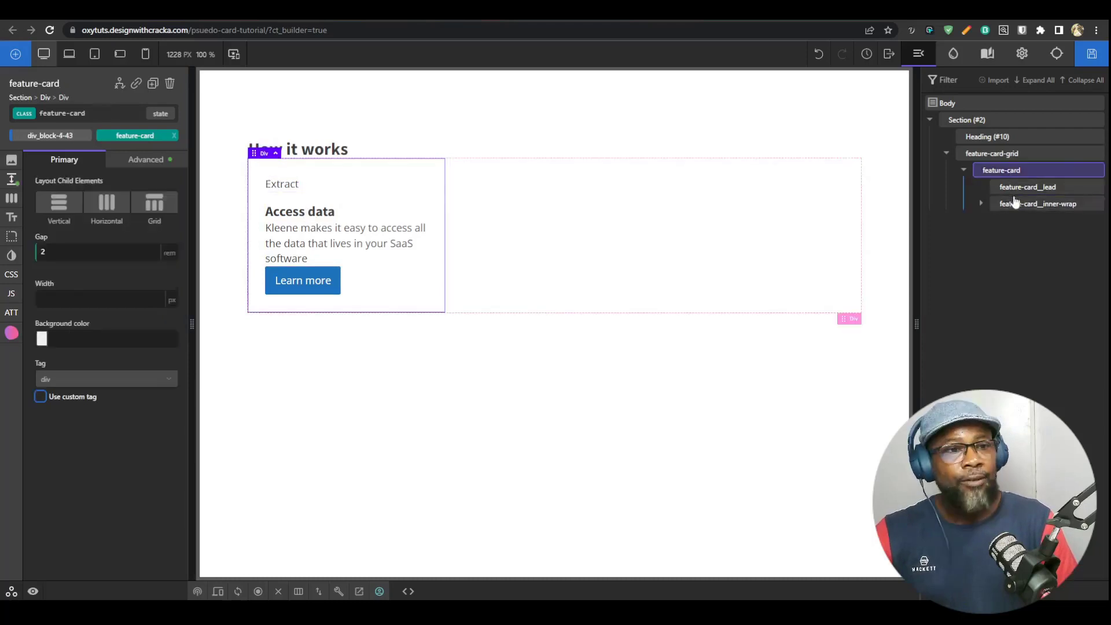
pyautogui.click(1013, 203)
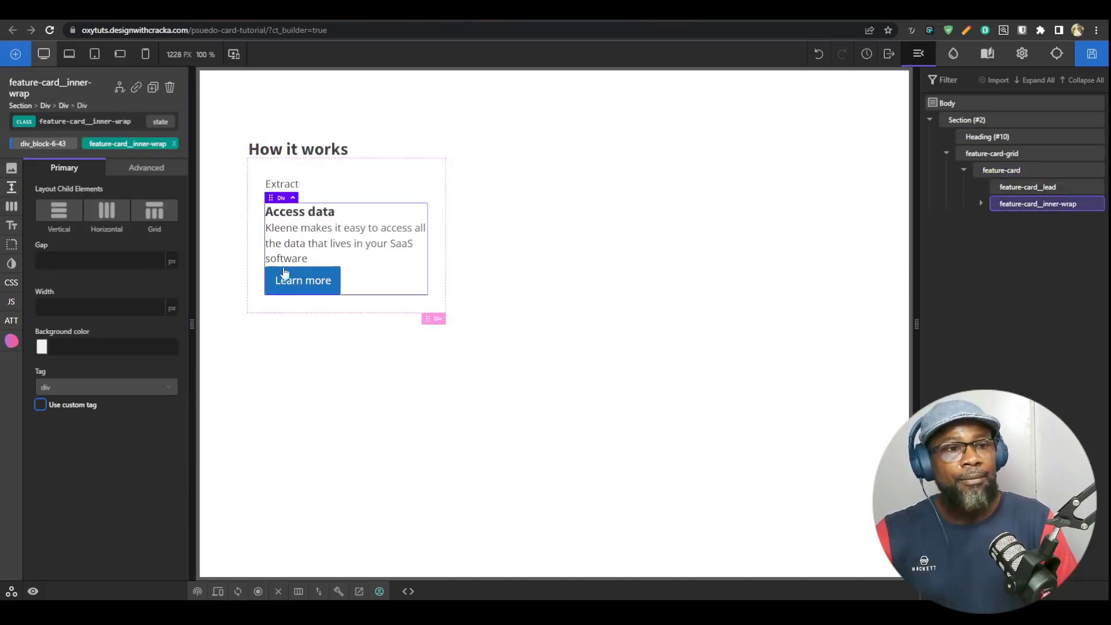
pyautogui.click(81, 260)
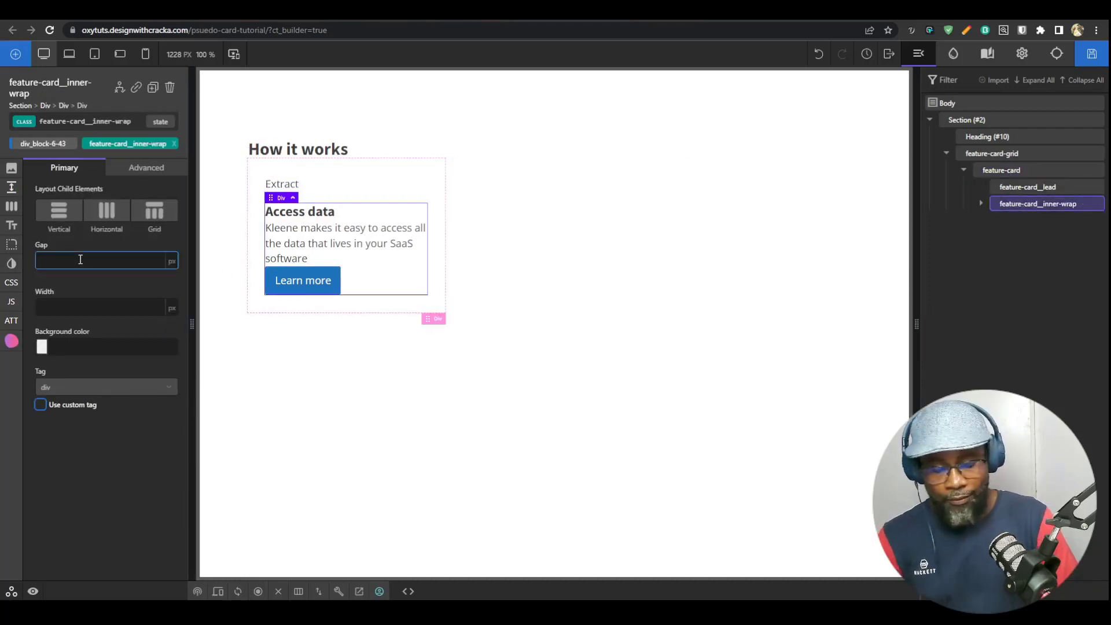
pyautogui.write('2rem')
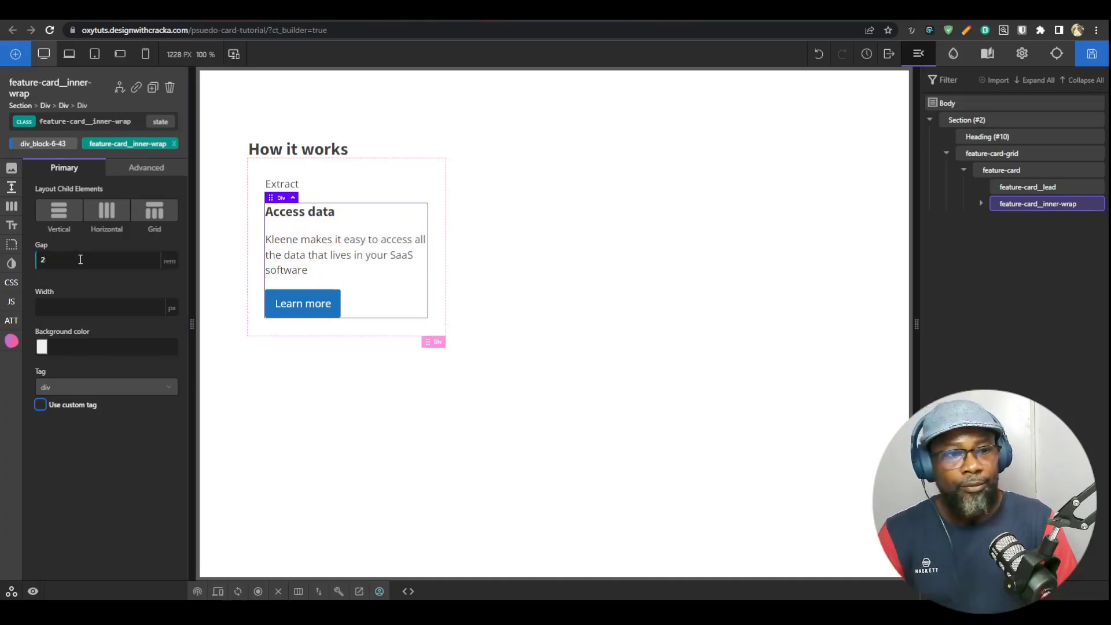
# Step: Make the Learn more button's fill color fully transparent and its text color near-black
pyautogui.click(311, 308)
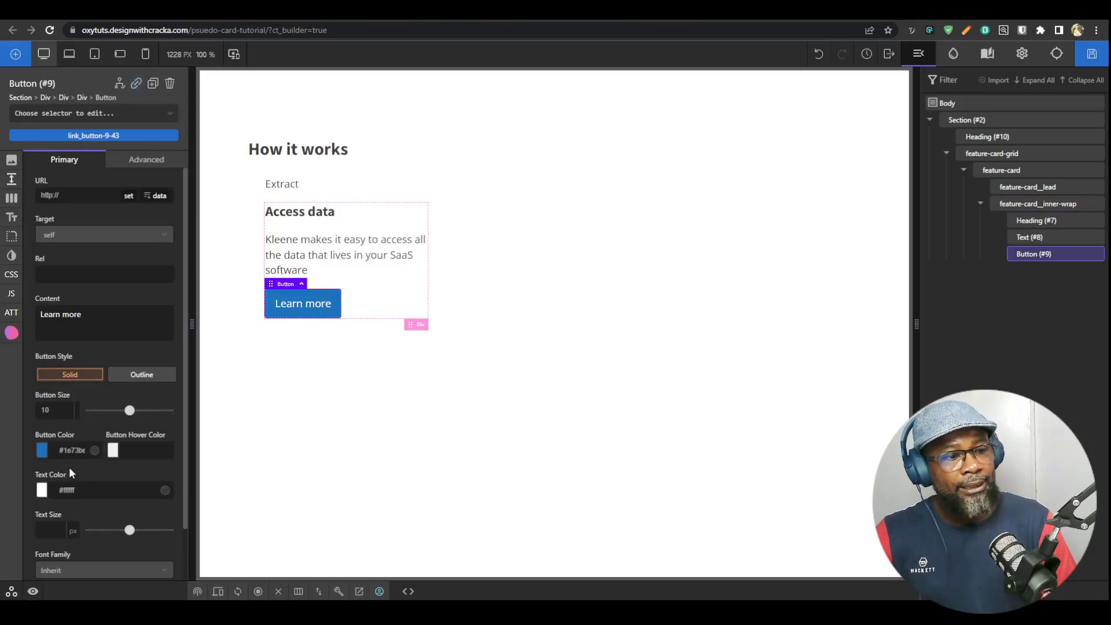
pyautogui.click(41, 450)
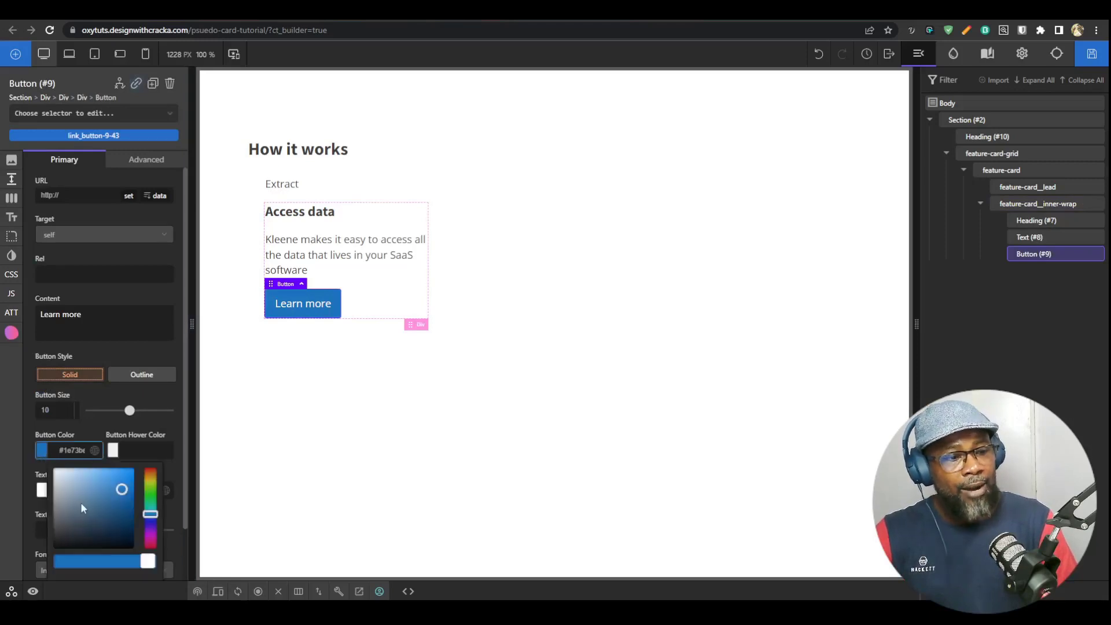
pyautogui.moveTo(149, 561); pyautogui.dragTo(2, 563)
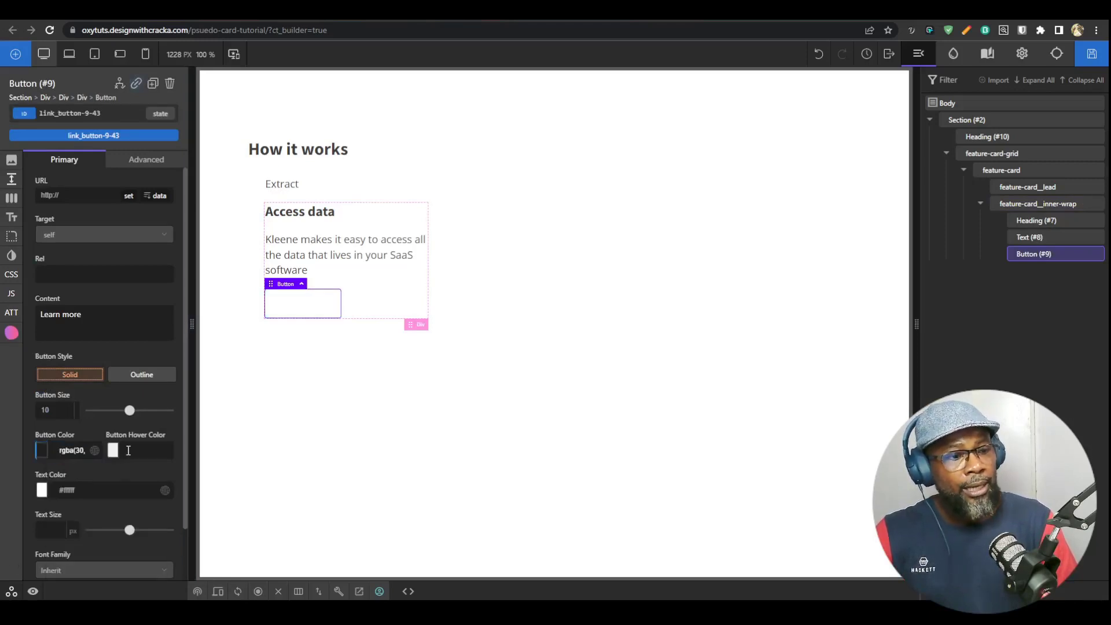
pyautogui.click(81, 490)
pyautogui.scroll(-2, 85, 492)
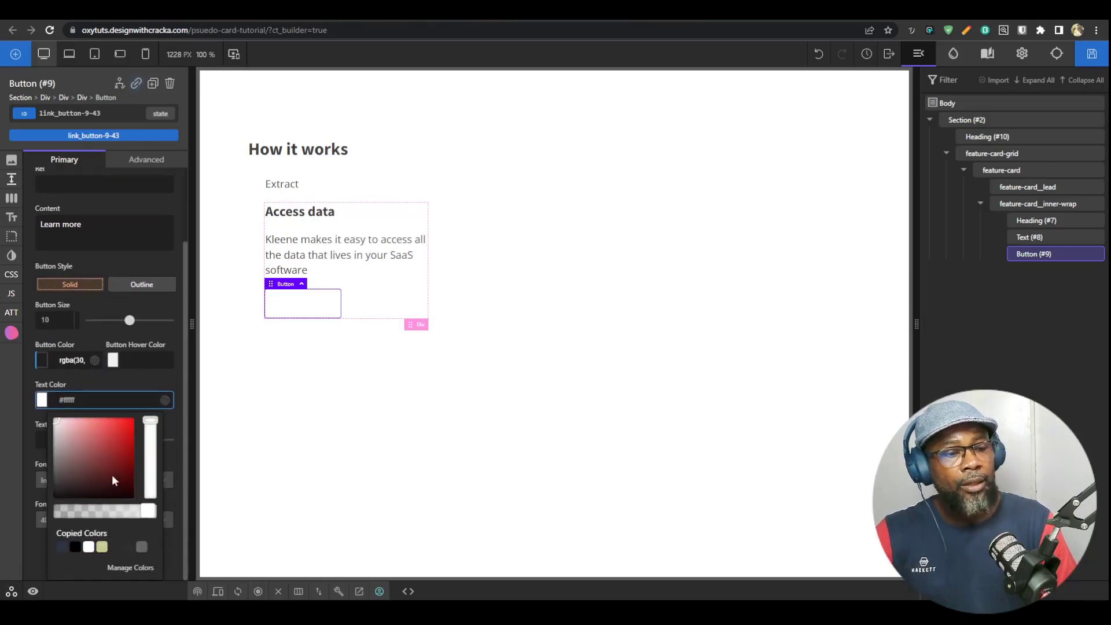
pyautogui.click(131, 495)
pyautogui.click(389, 297)
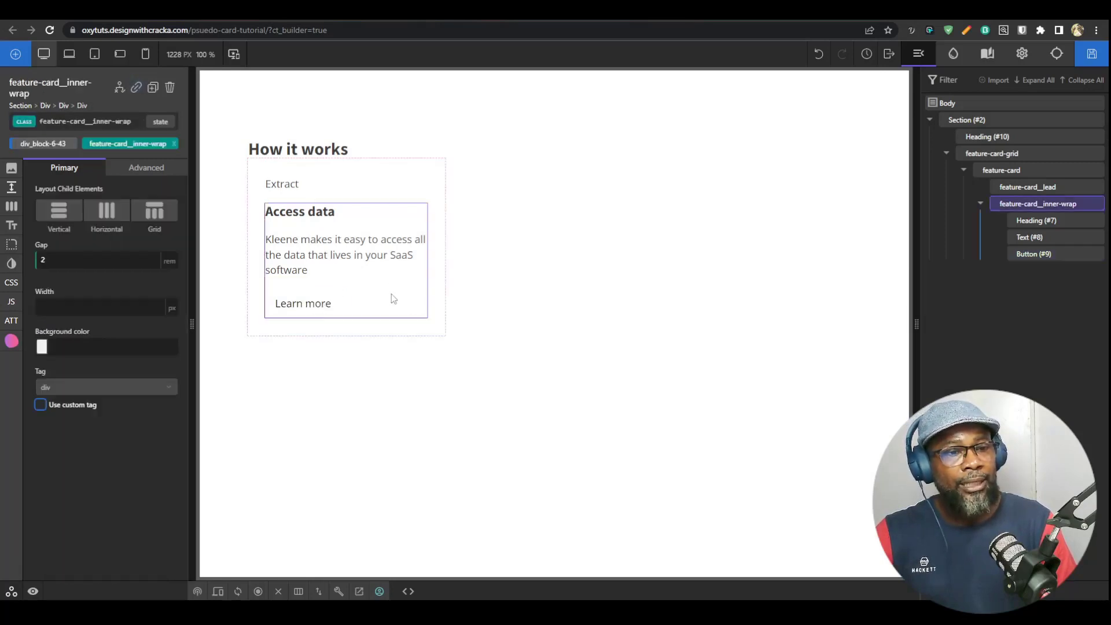
pyautogui.click(308, 307)
pyautogui.click(747, 223)
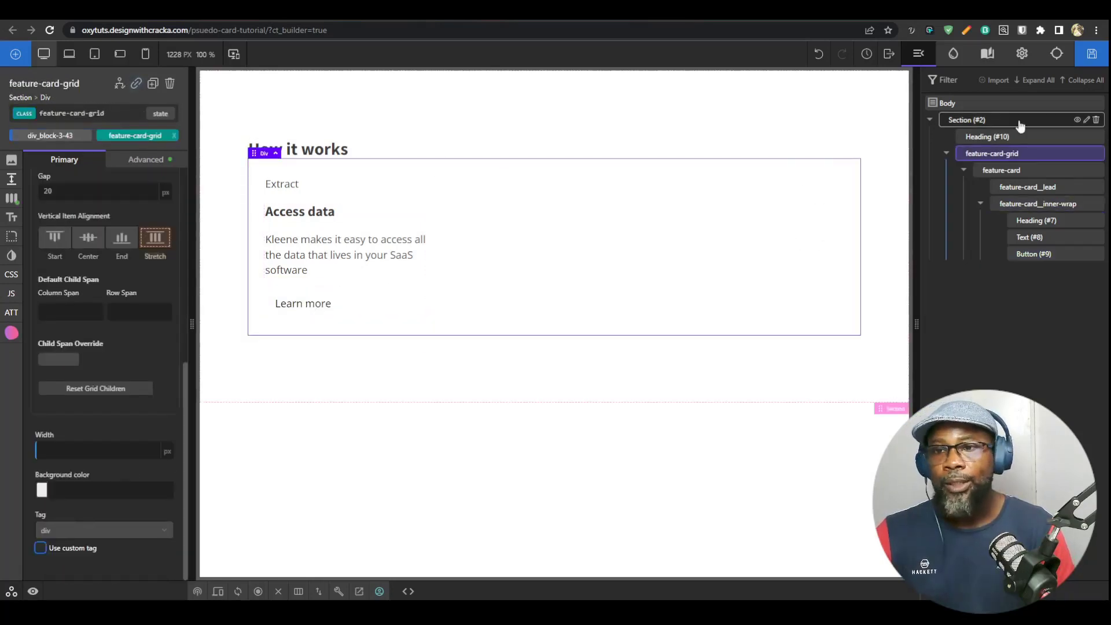
# Step: Set the section's background color to dark purple #1a003d
pyautogui.click(1015, 122)
pyautogui.click(42, 235)
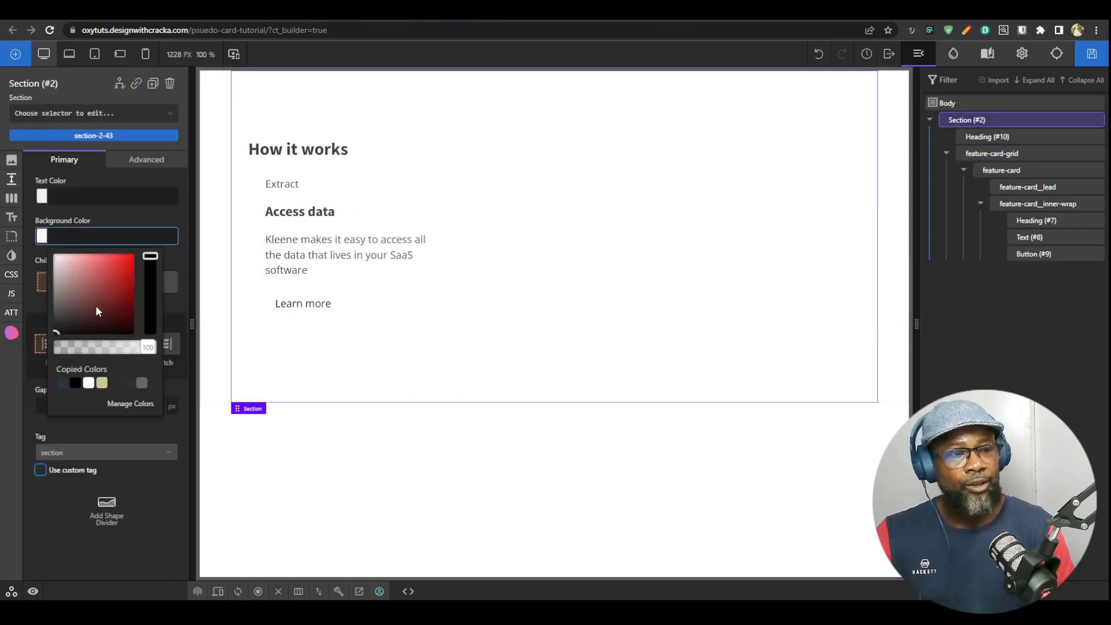
pyautogui.click(134, 305)
pyautogui.click(150, 313)
pyautogui.click(133, 320)
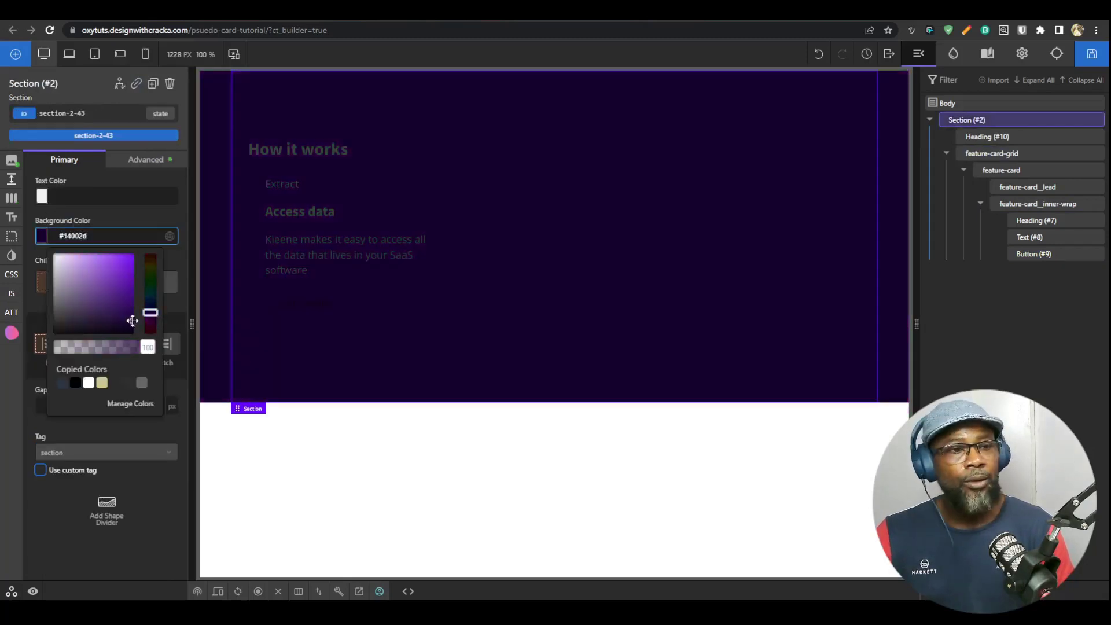
pyautogui.click(131, 315)
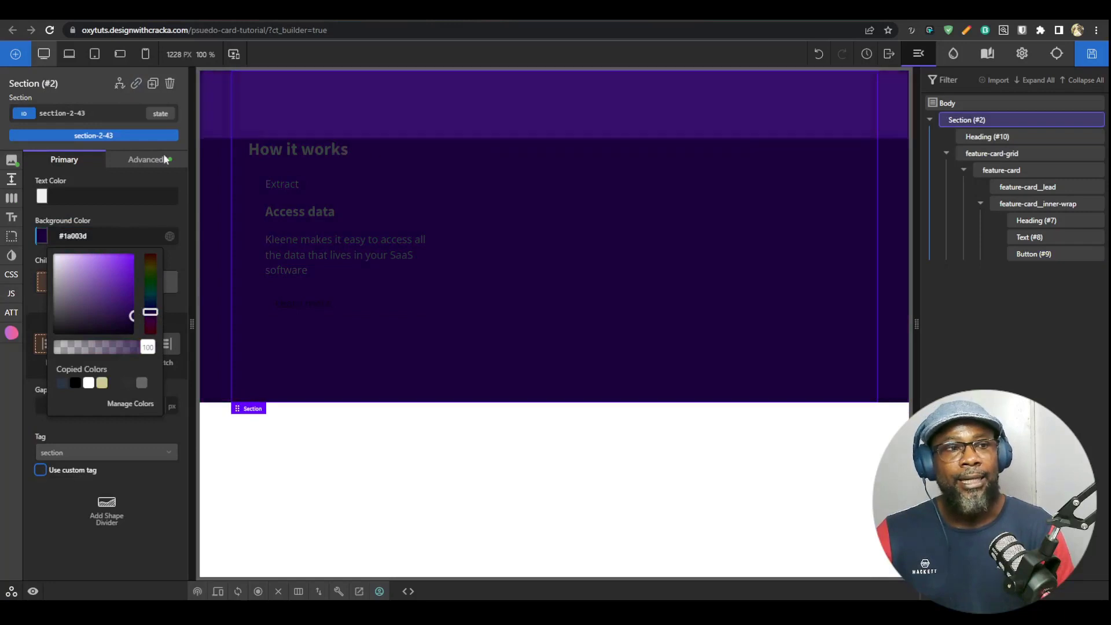
# Step: Set the section's typography color to white
pyautogui.click(13, 220)
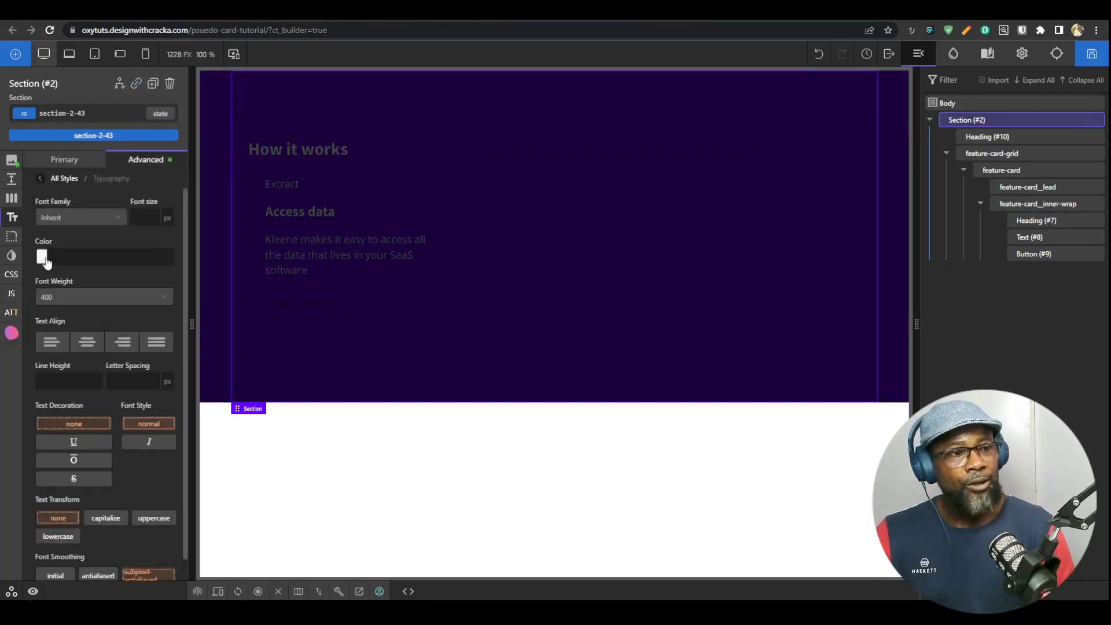
pyautogui.click(42, 256)
pyautogui.click(88, 404)
pyautogui.click(28, 255)
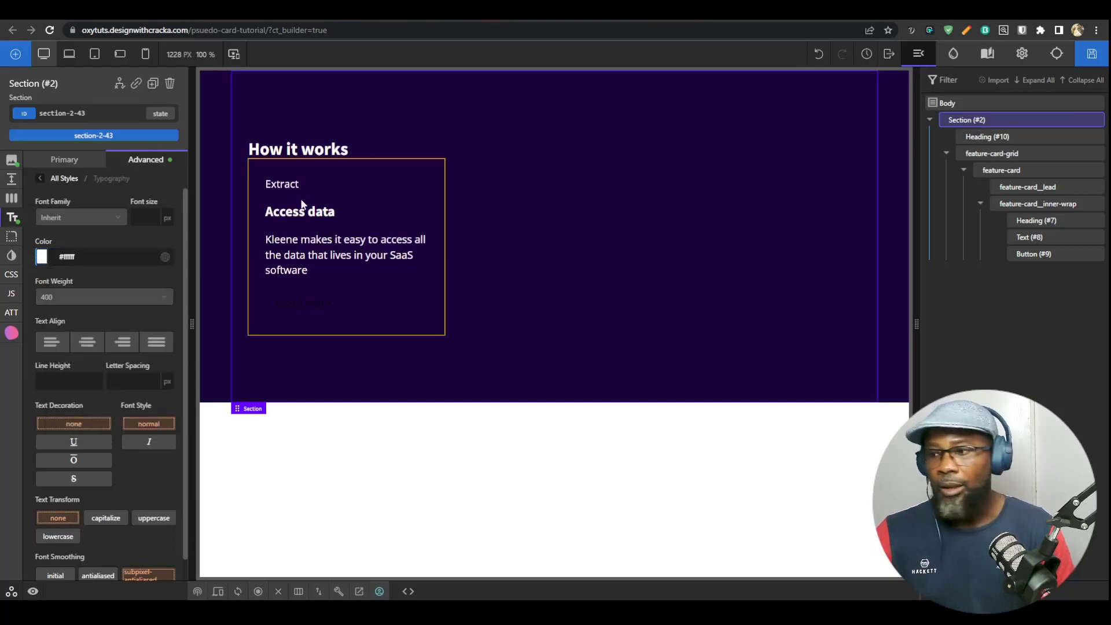
# Step: Change the Learn more button's text color to white
pyautogui.click(302, 204)
pyautogui.click(336, 311)
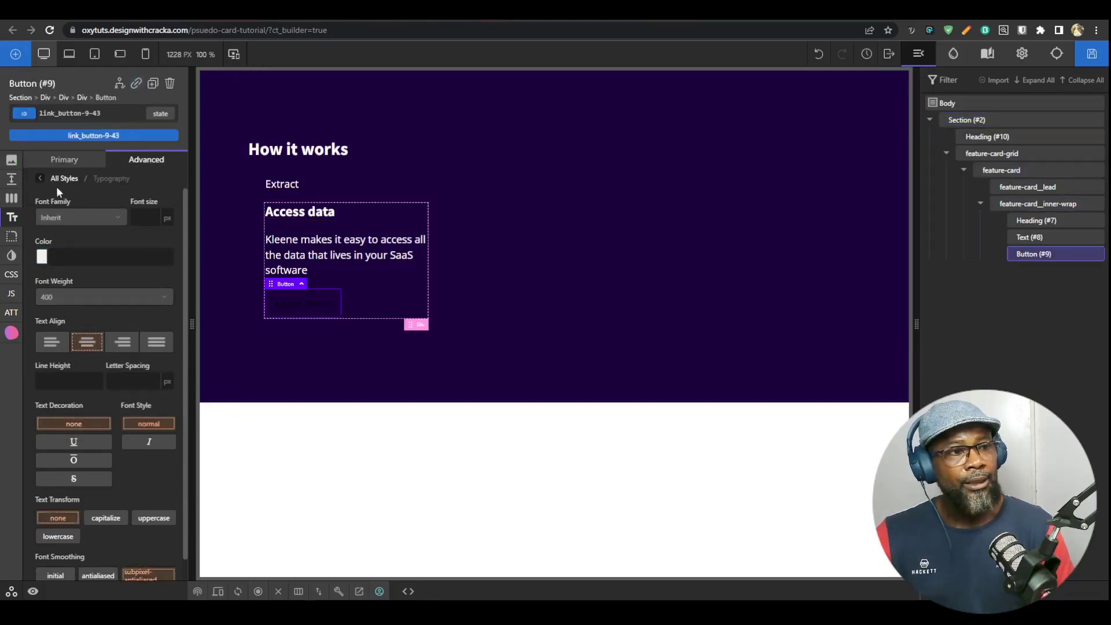
pyautogui.click(63, 162)
pyautogui.click(81, 490)
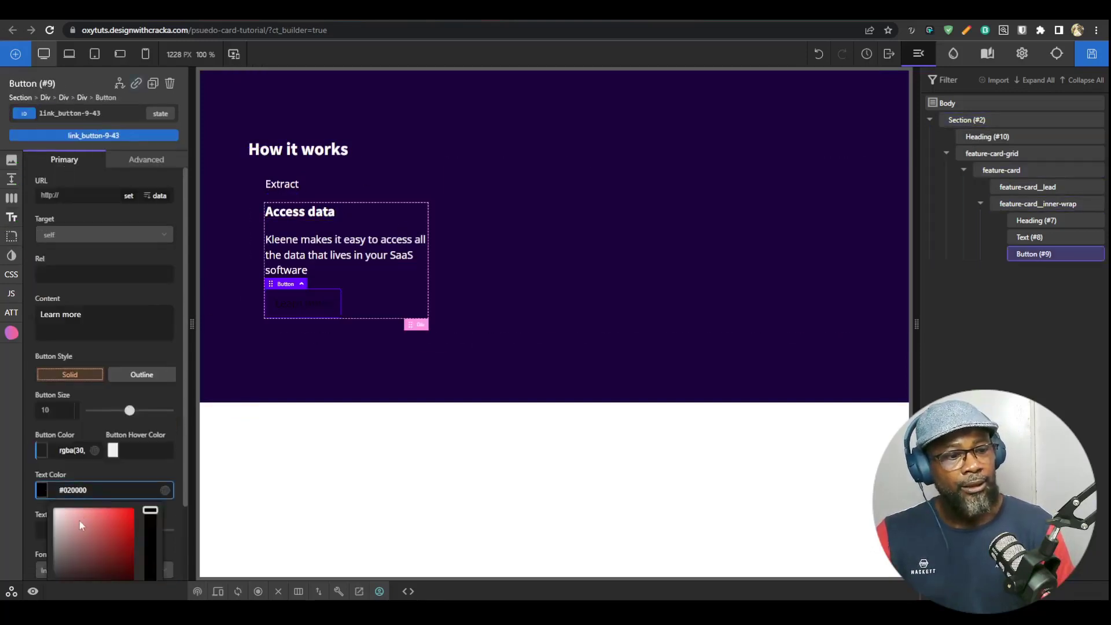
pyautogui.moveTo(79, 520); pyautogui.dragTo(5, 485)
# Step: Stack the feature-card__inner-wrap class's child elements vertically and center them horizontally
pyautogui.click(369, 213)
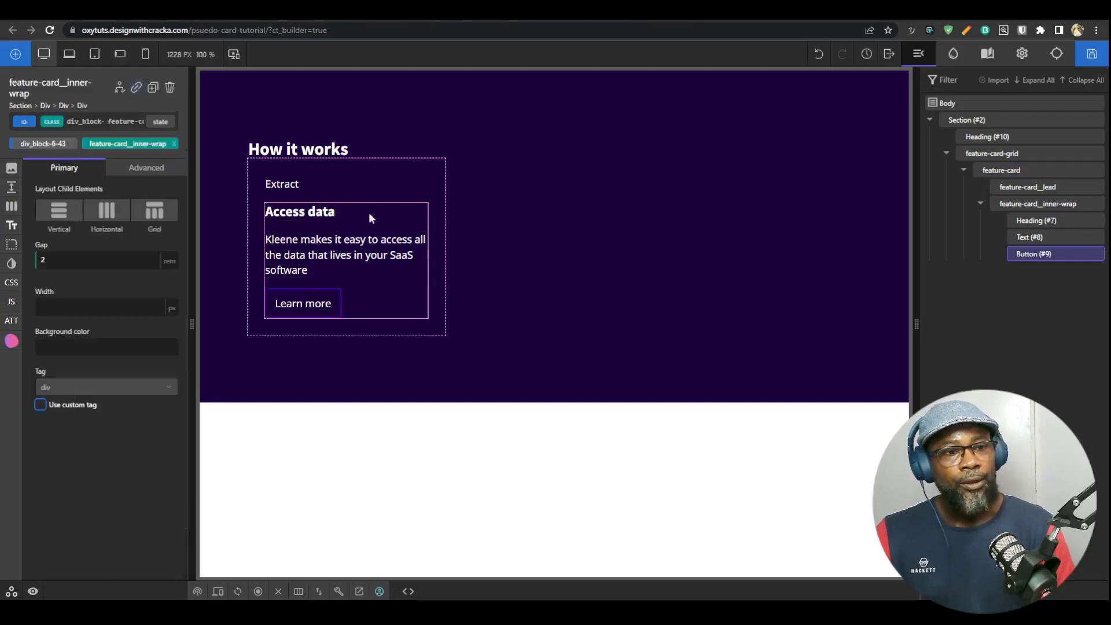
pyautogui.click(68, 219)
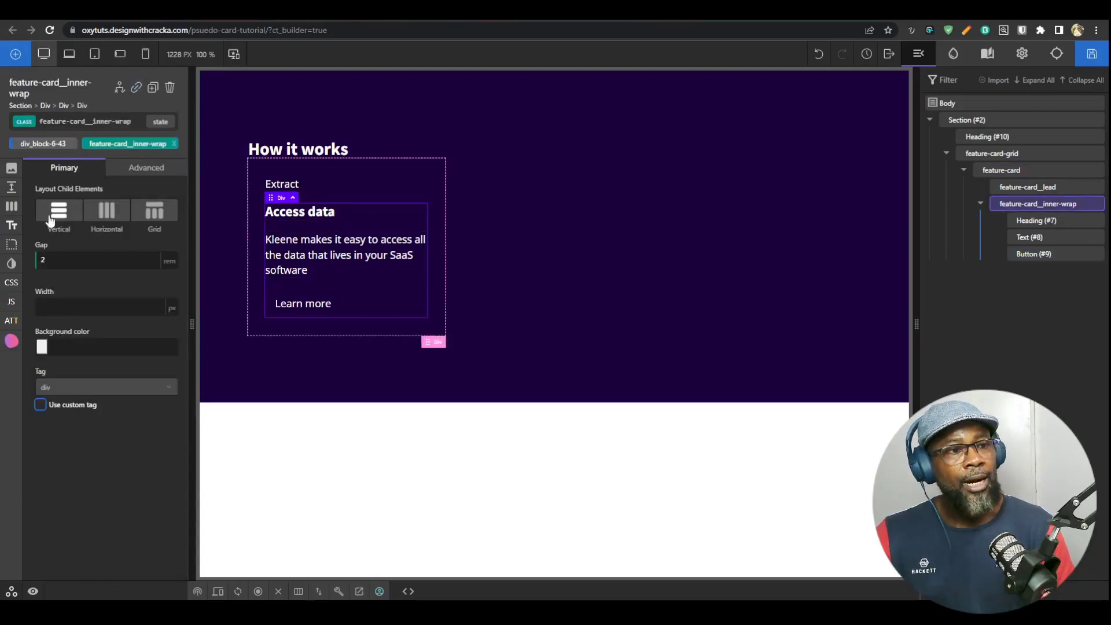
pyautogui.click(87, 272)
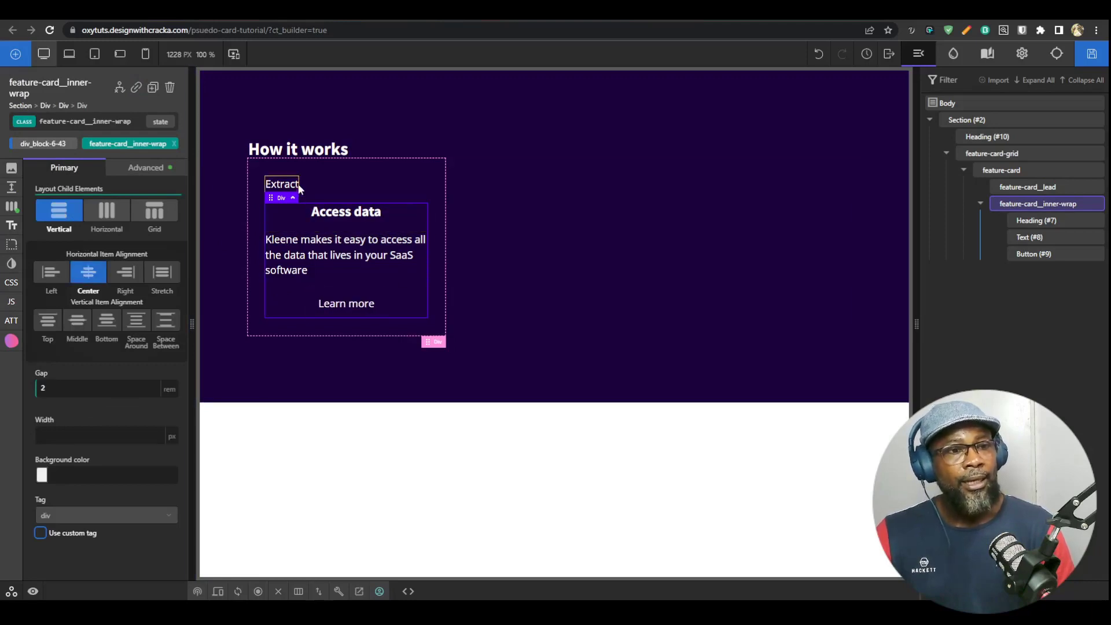
# Step: Stack the feature-card class's child elements vertically with centered horizontal alignment
pyautogui.click(349, 169)
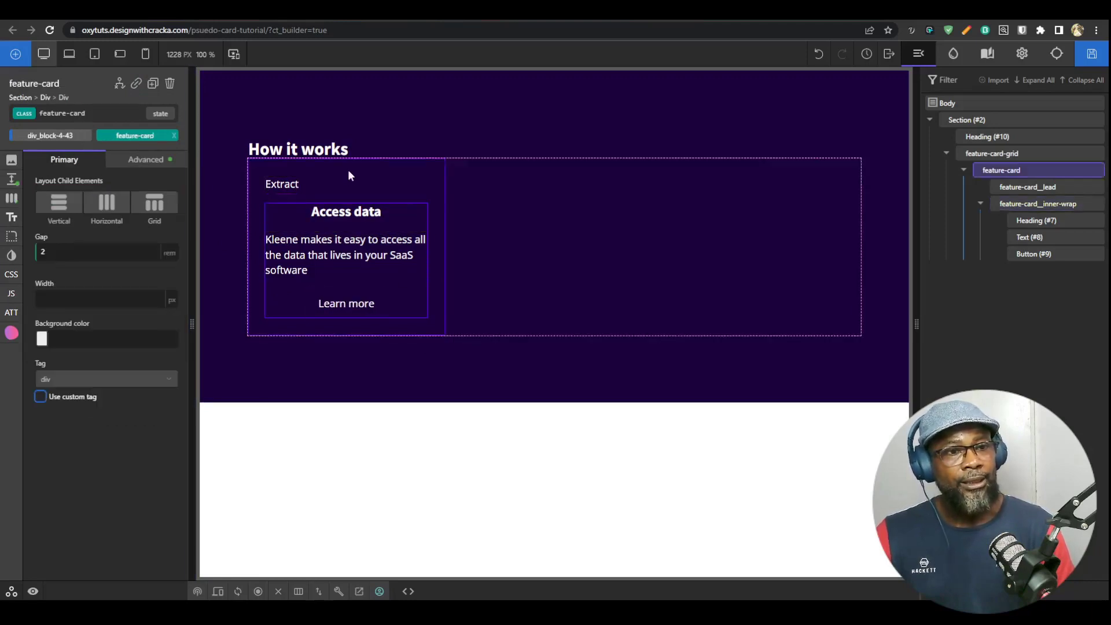
pyautogui.click(58, 204)
pyautogui.click(87, 264)
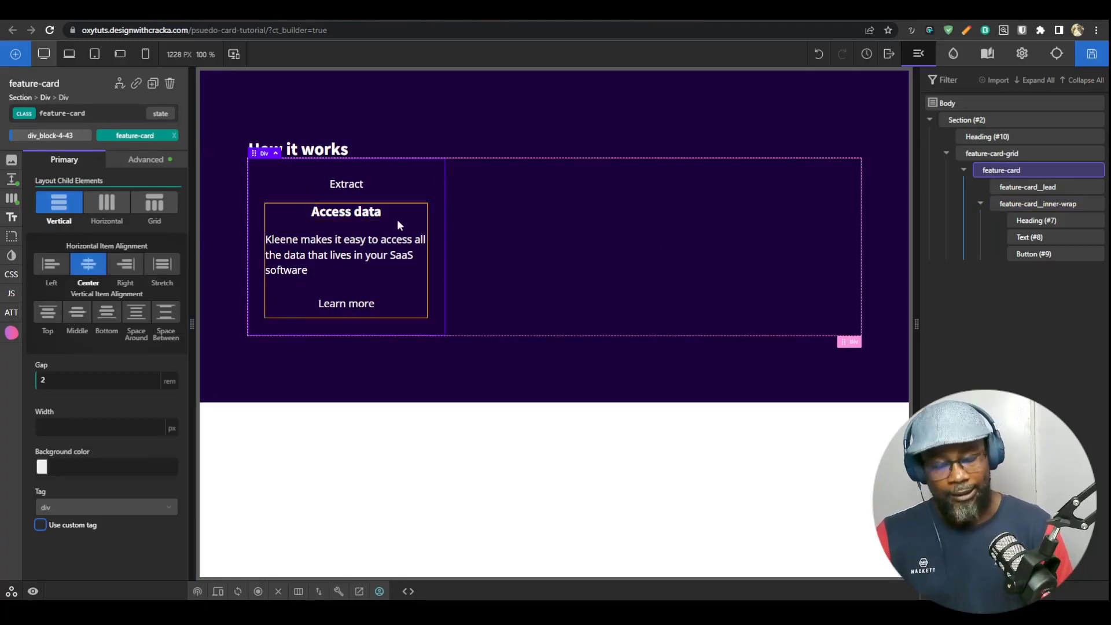
# Step: Duplicate the feature card three times and set the feature-card-grid to four columns
pyautogui.hotkey('ctrl', 'd')
pyautogui.hotkey('ctrl', 'd')
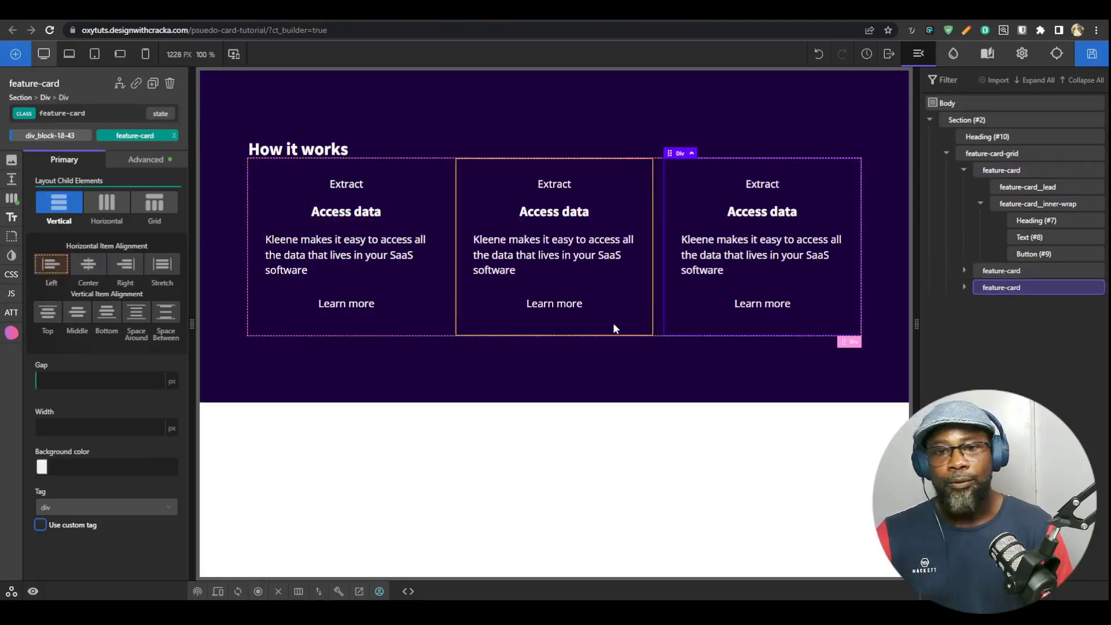
pyautogui.hotkey('ctrl', 'd')
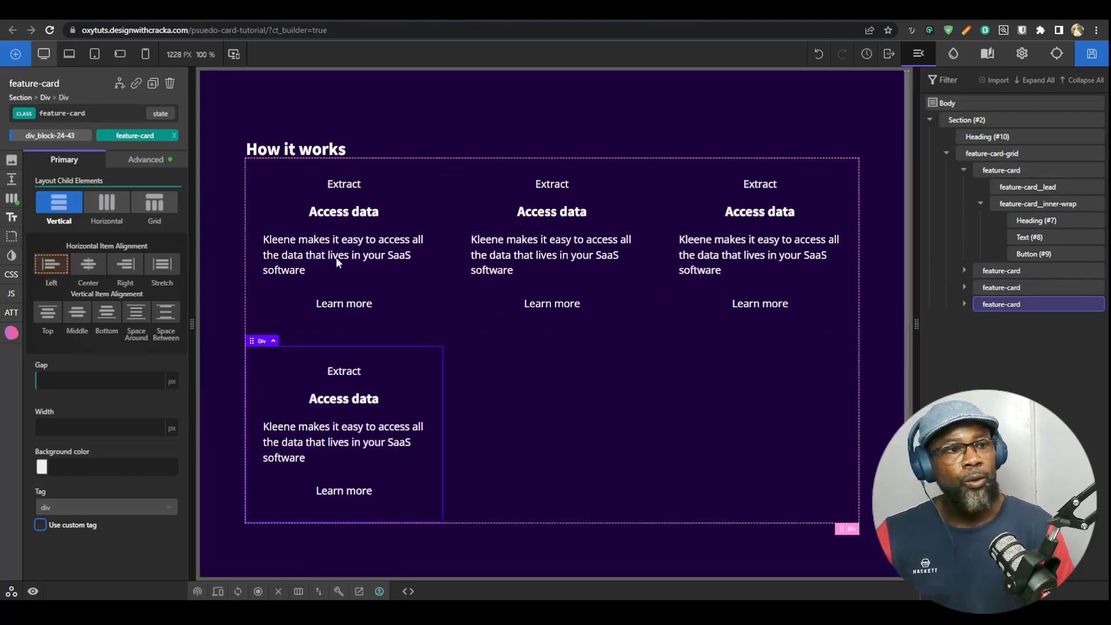
pyautogui.click(480, 384)
pyautogui.click(56, 275)
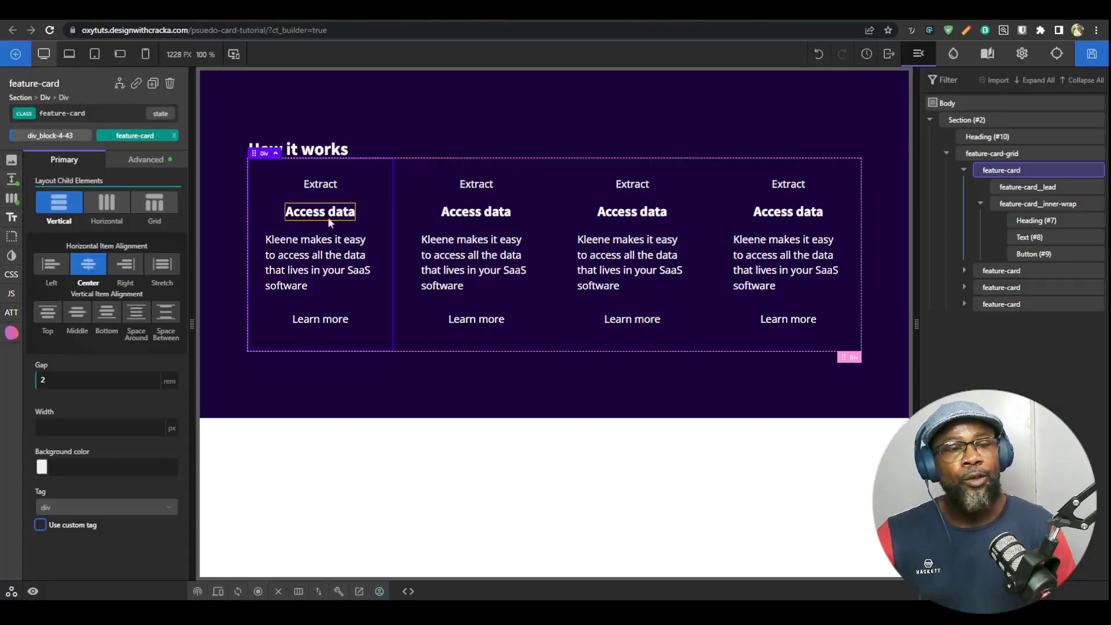
# Step: Make the feature-card__lead class's text uppercase with a letter spacing of 2 px
pyautogui.click(326, 225)
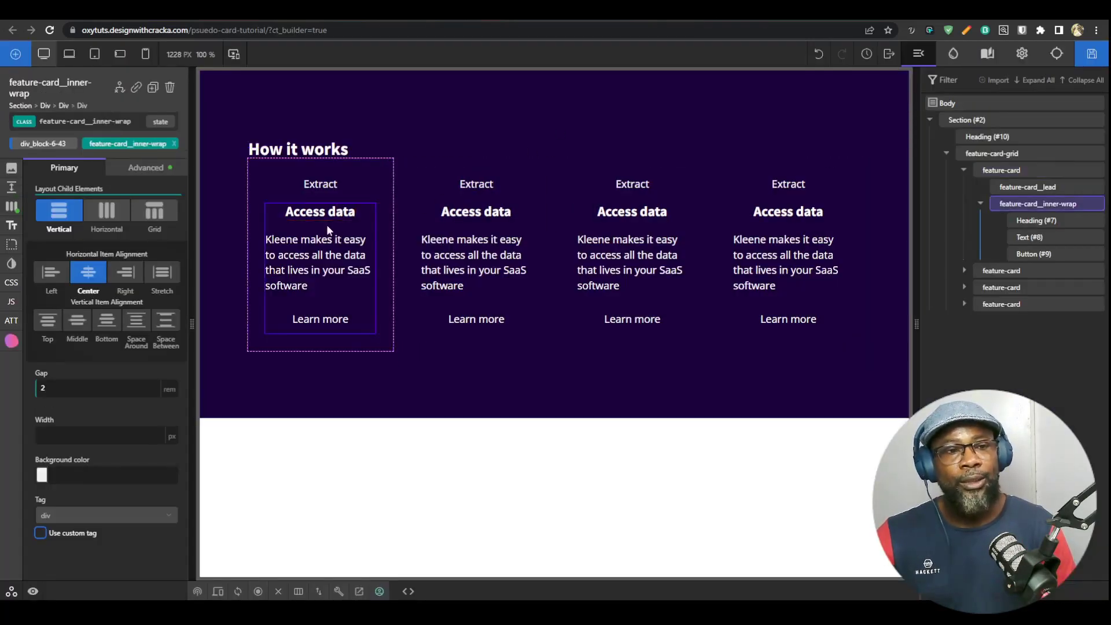
pyautogui.click(331, 191)
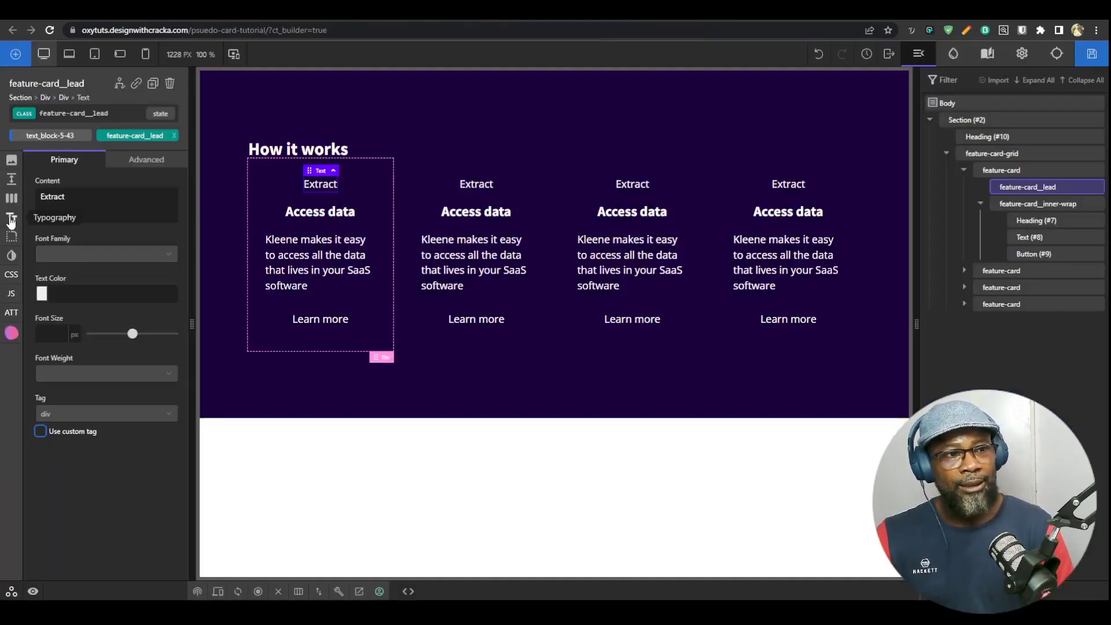
pyautogui.click(12, 217)
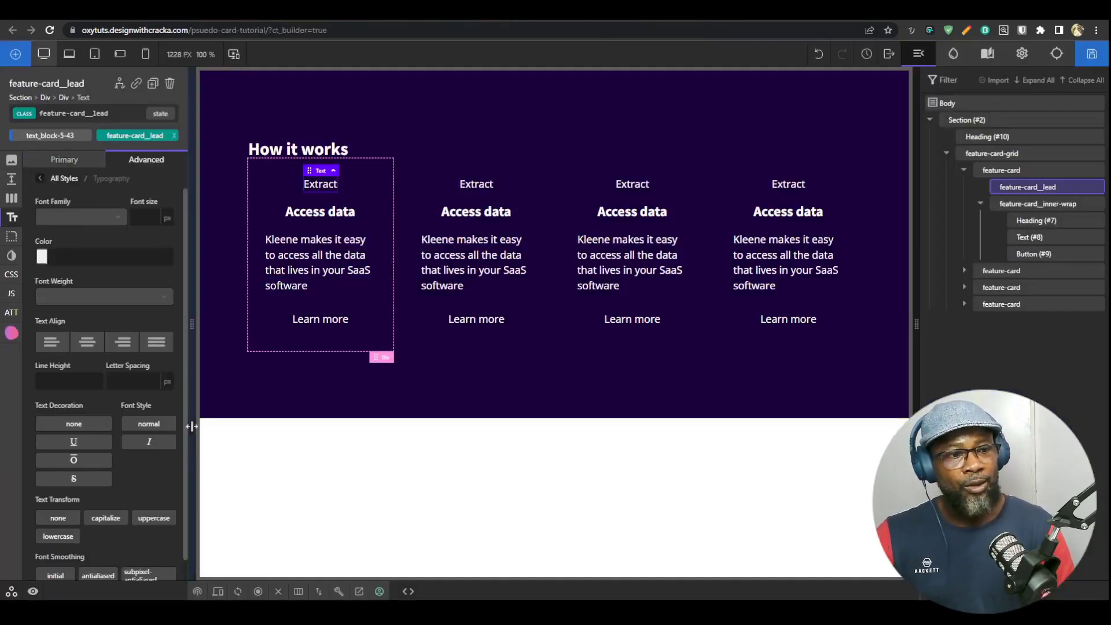
pyautogui.scroll(-1, 171, 507)
pyautogui.click(154, 497)
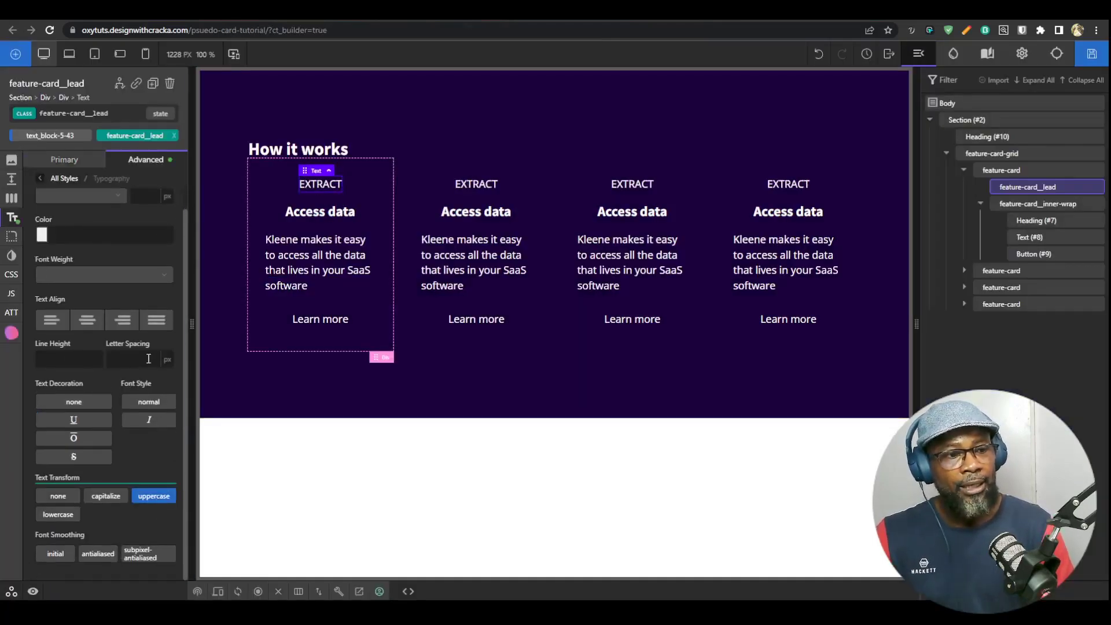
pyautogui.click(148, 358)
pyautogui.write('1')
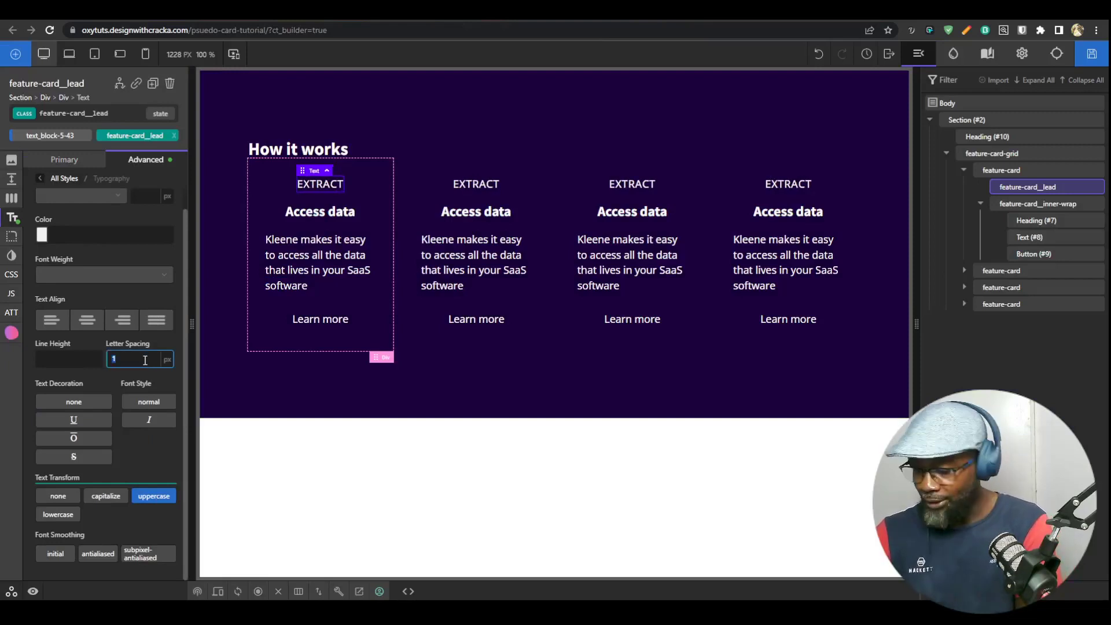
pyautogui.write('2')
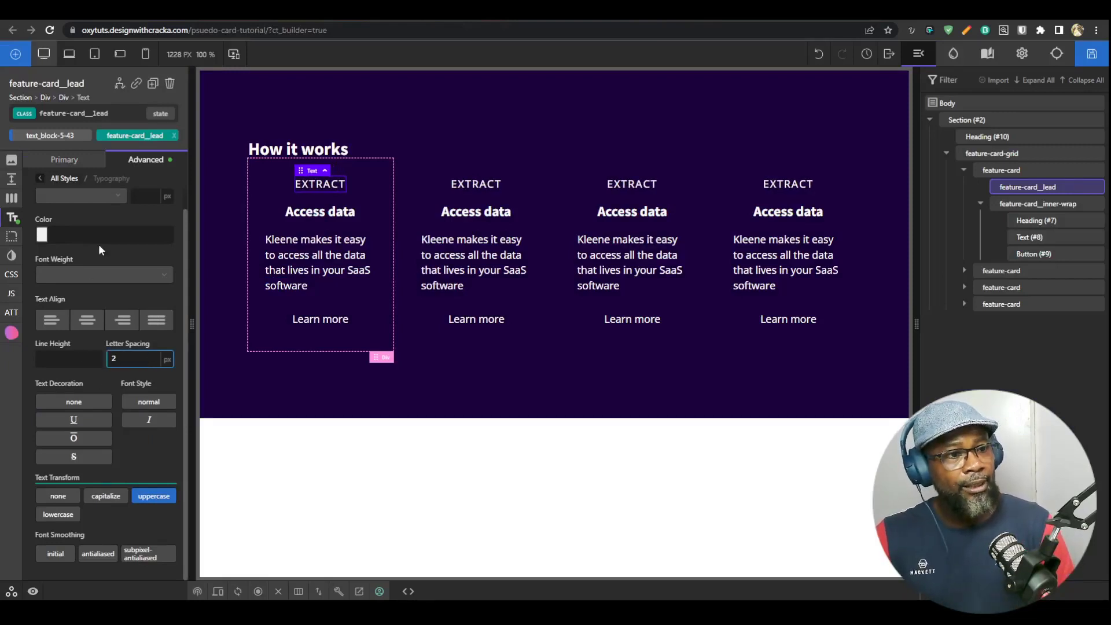
# Step: Set the feature-card__lead class's font size to var(--text-s)
pyautogui.scroll(1, 92, 298)
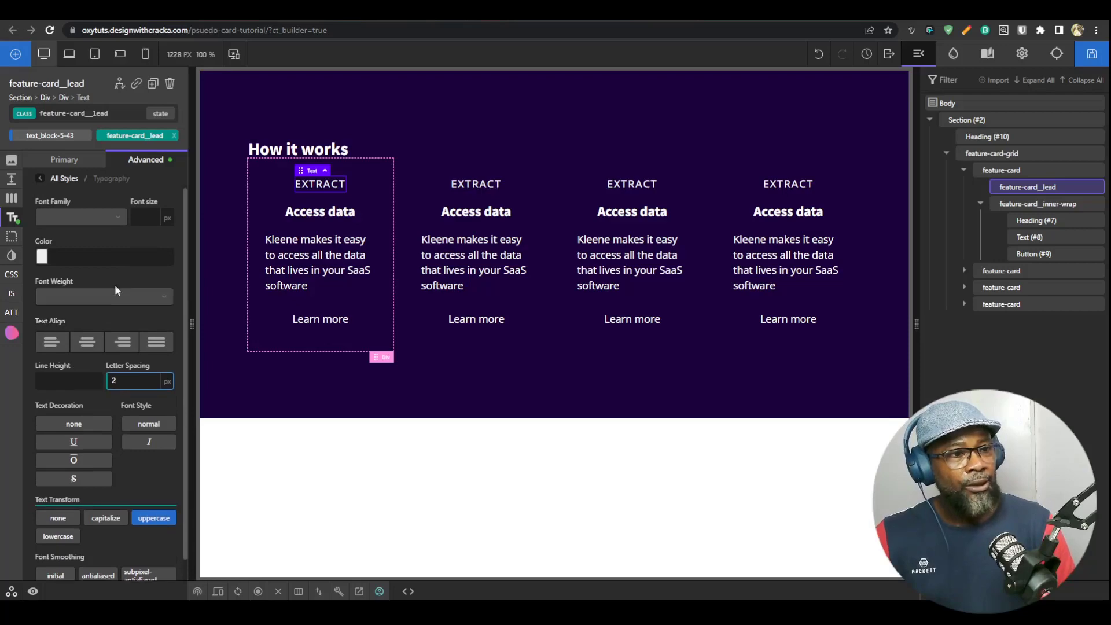
pyautogui.click(144, 213)
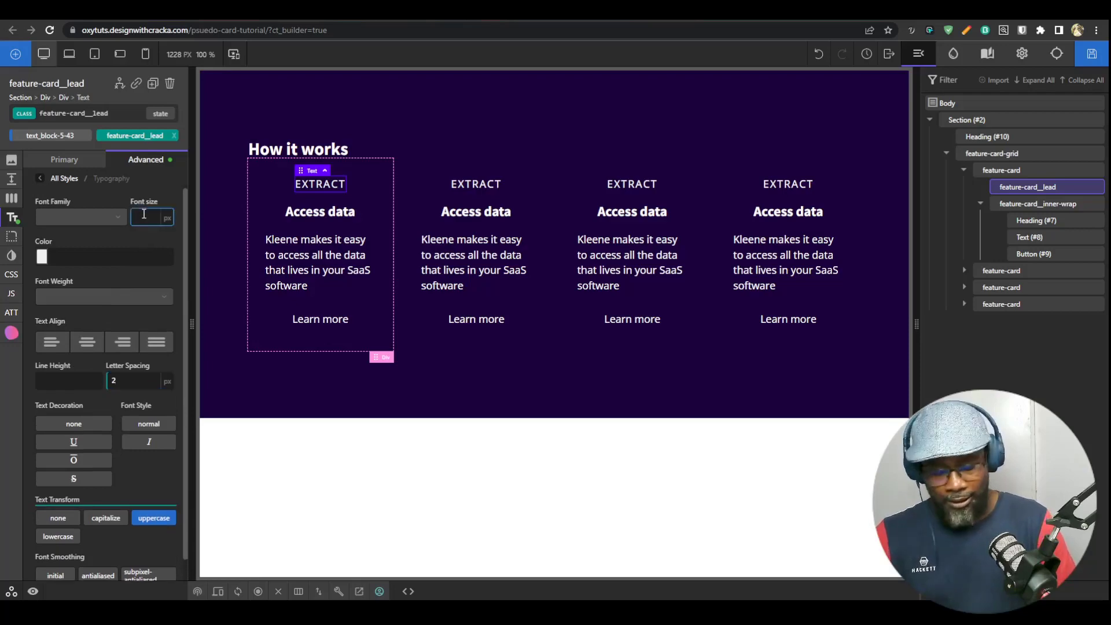
pyautogui.write('var')
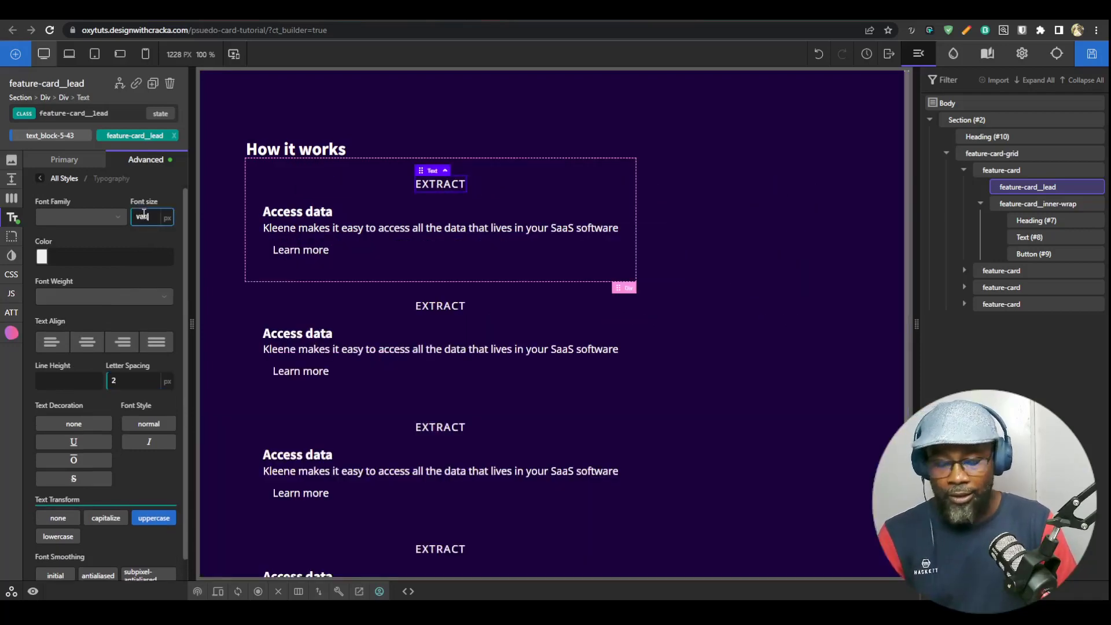
pyautogui.write('(--text')
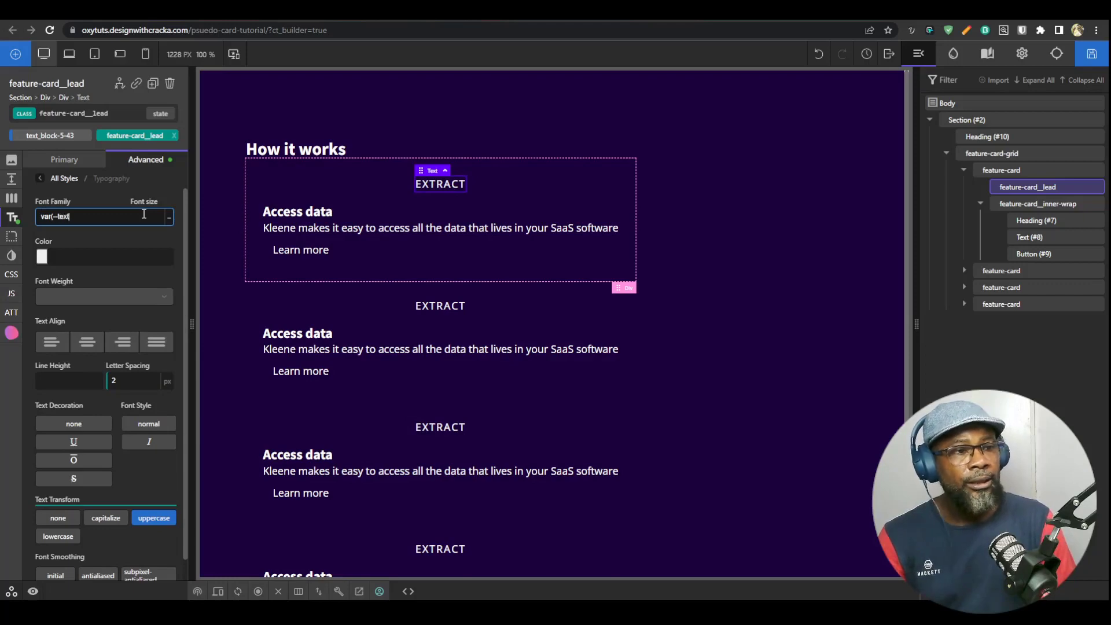
pyautogui.write('-s)')
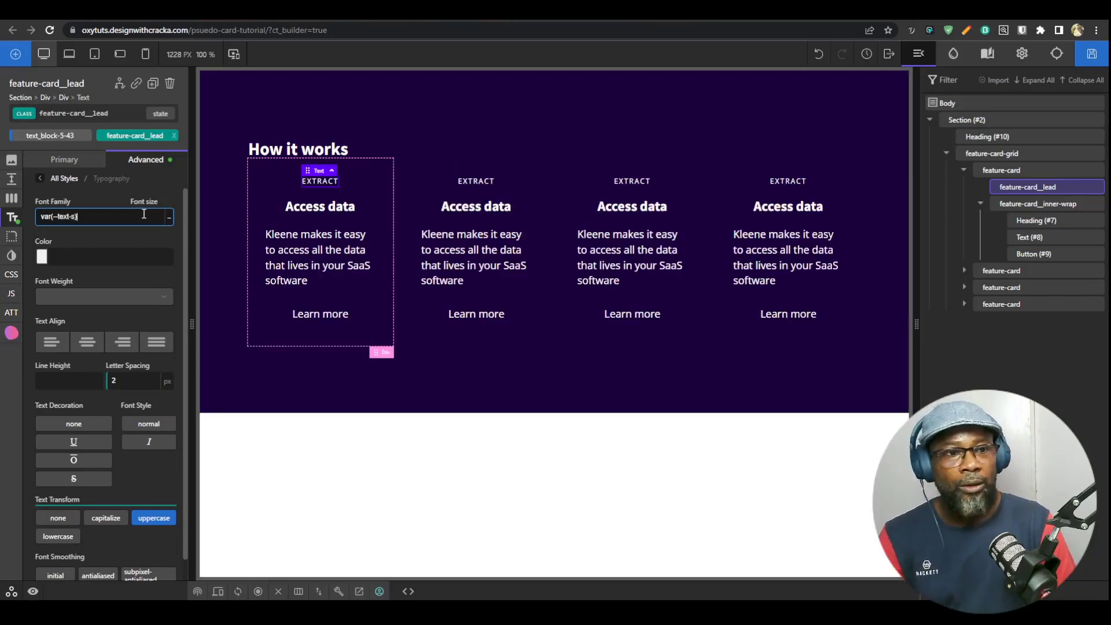
# Step: Examine the first feature card's nested elements and the classes assigned to its lead and inner wrap
pyautogui.click(328, 255)
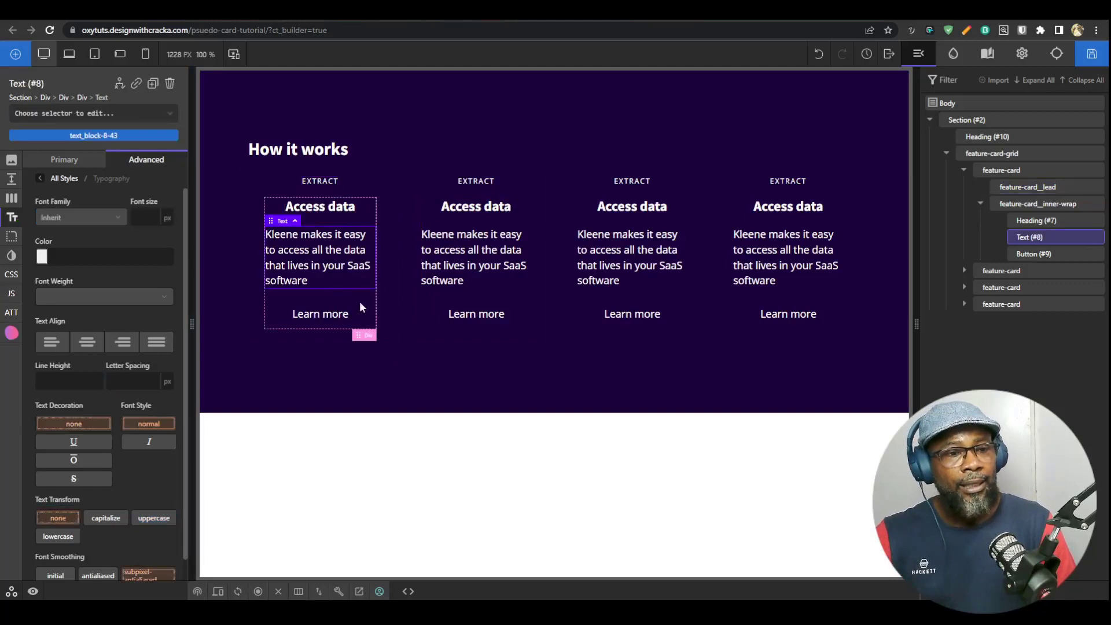
pyautogui.click(377, 197)
pyautogui.click(350, 218)
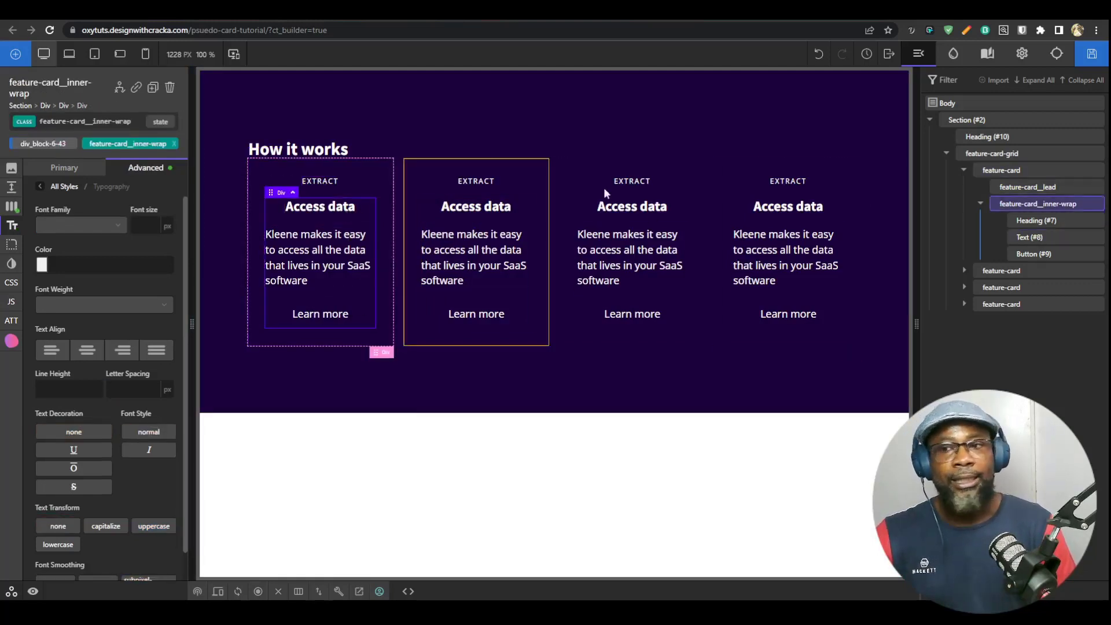
pyautogui.click(980, 204)
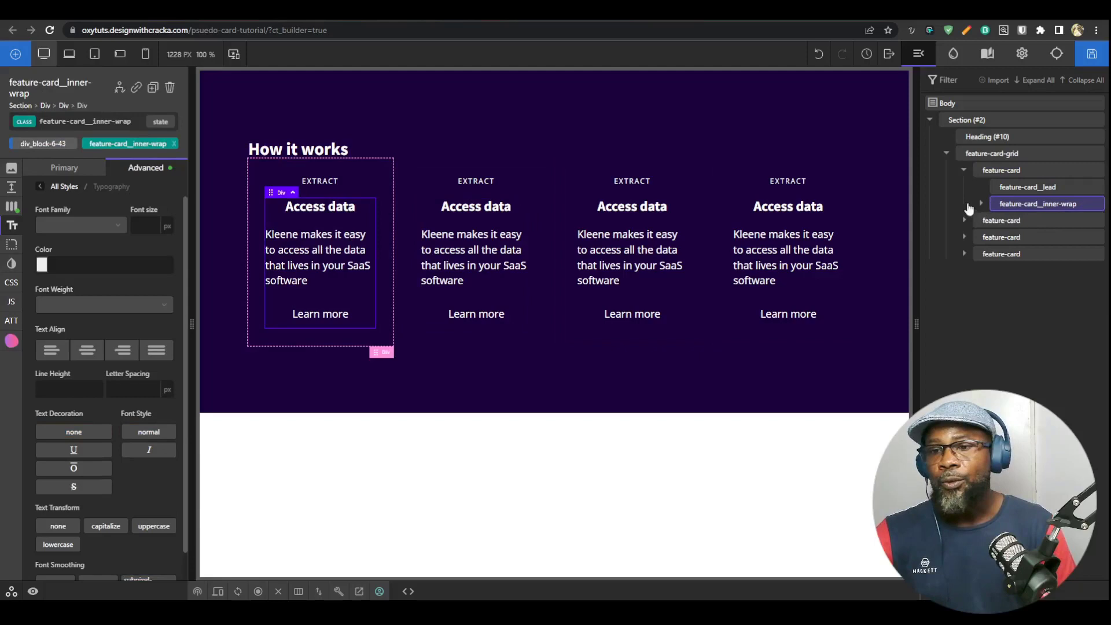
pyautogui.click(965, 171)
pyautogui.click(964, 170)
pyautogui.click(1022, 188)
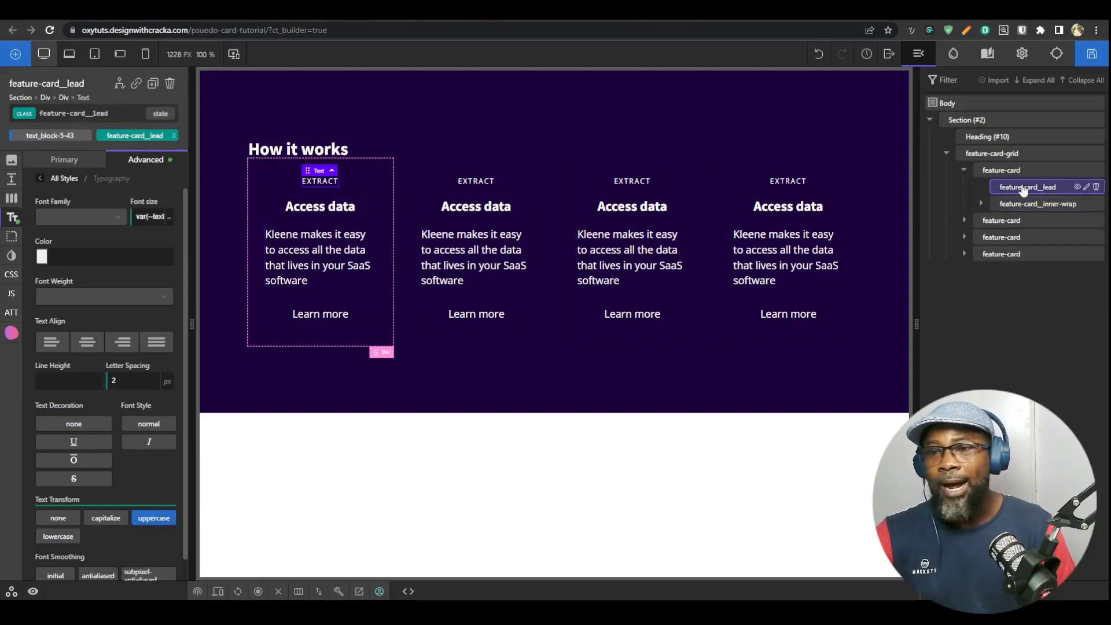
pyautogui.click(1023, 205)
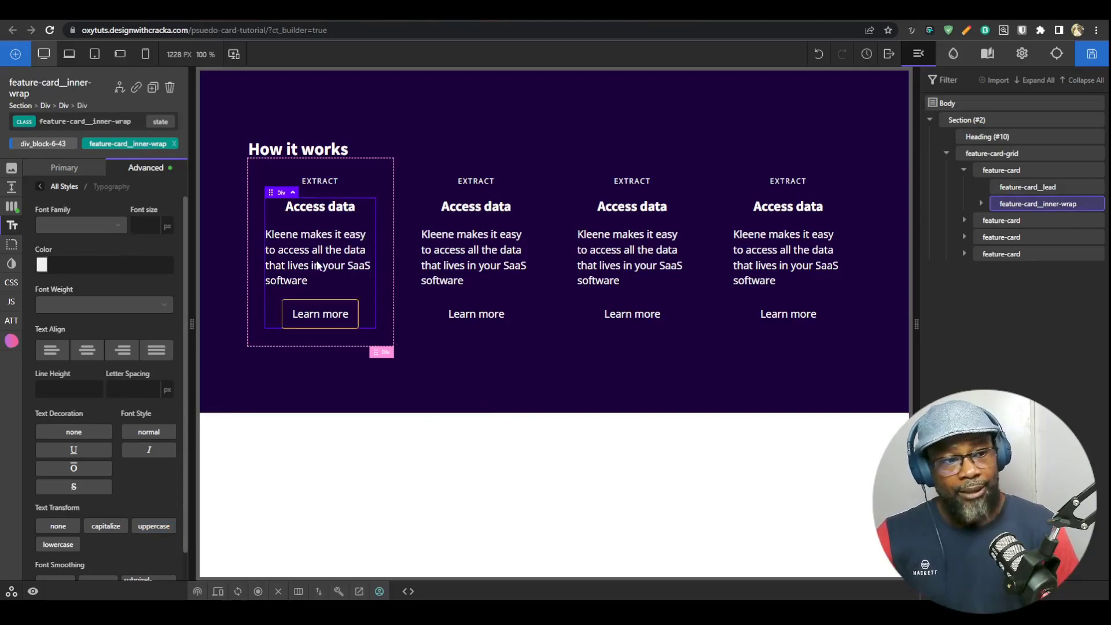
pyautogui.click(160, 120)
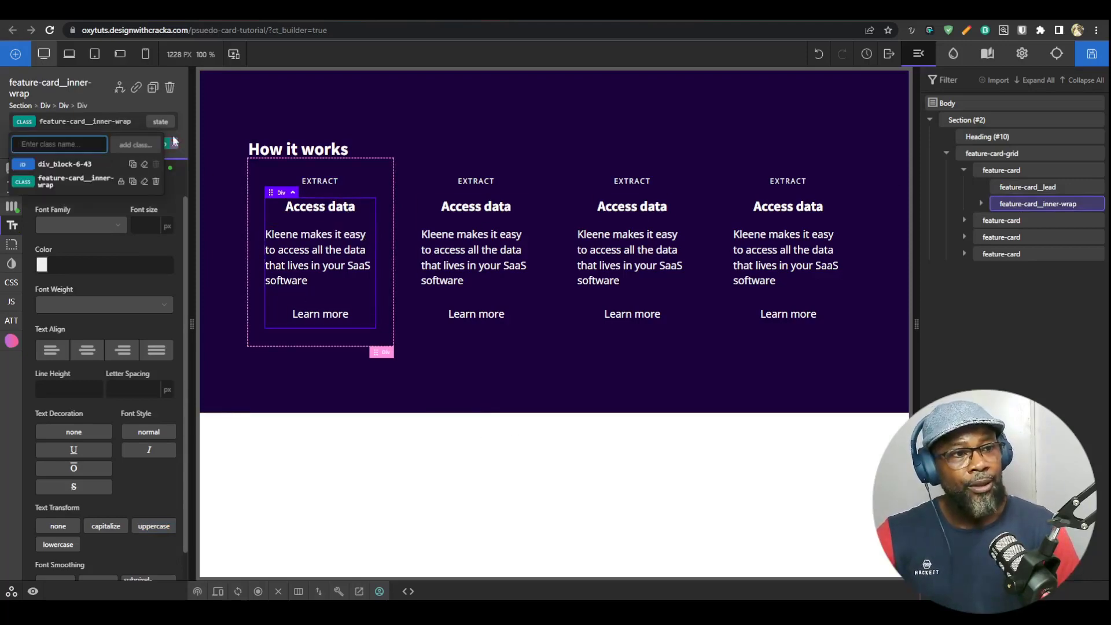
pyautogui.click(160, 121)
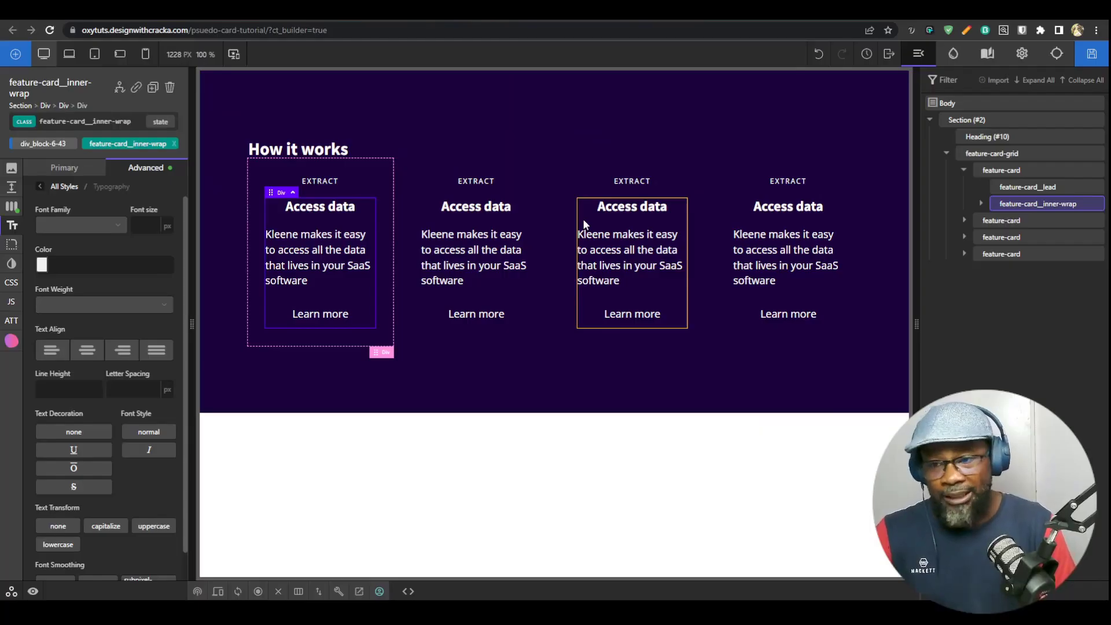
# Step: Add a new stylesheet named feature-cards
pyautogui.click(987, 54)
pyautogui.click(972, 84)
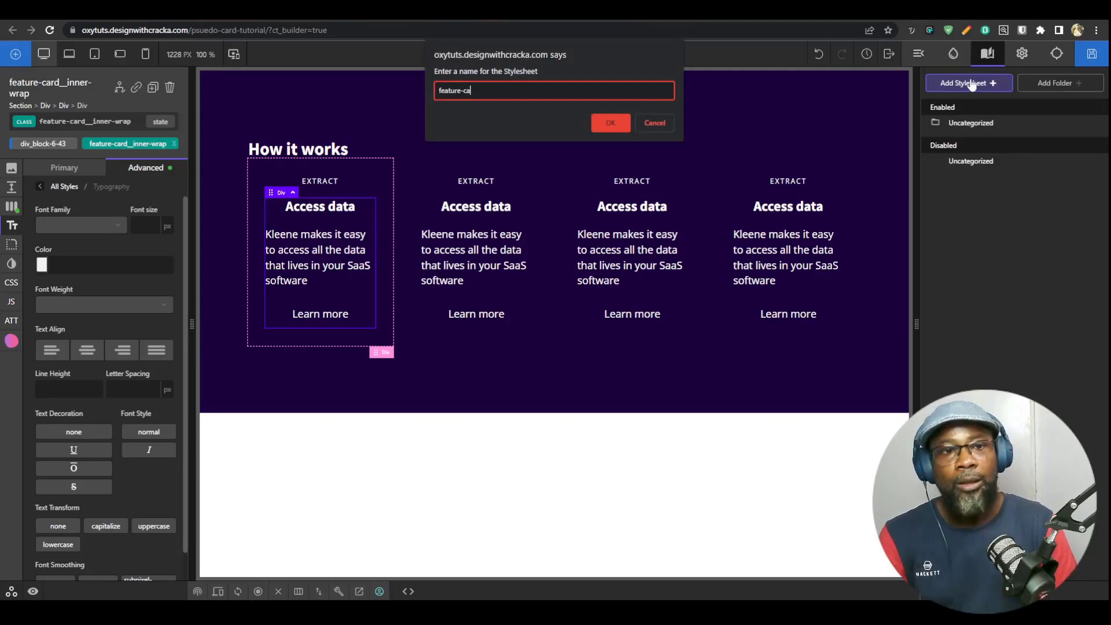
pyautogui.write('feature-cards')
pyautogui.press('Return')
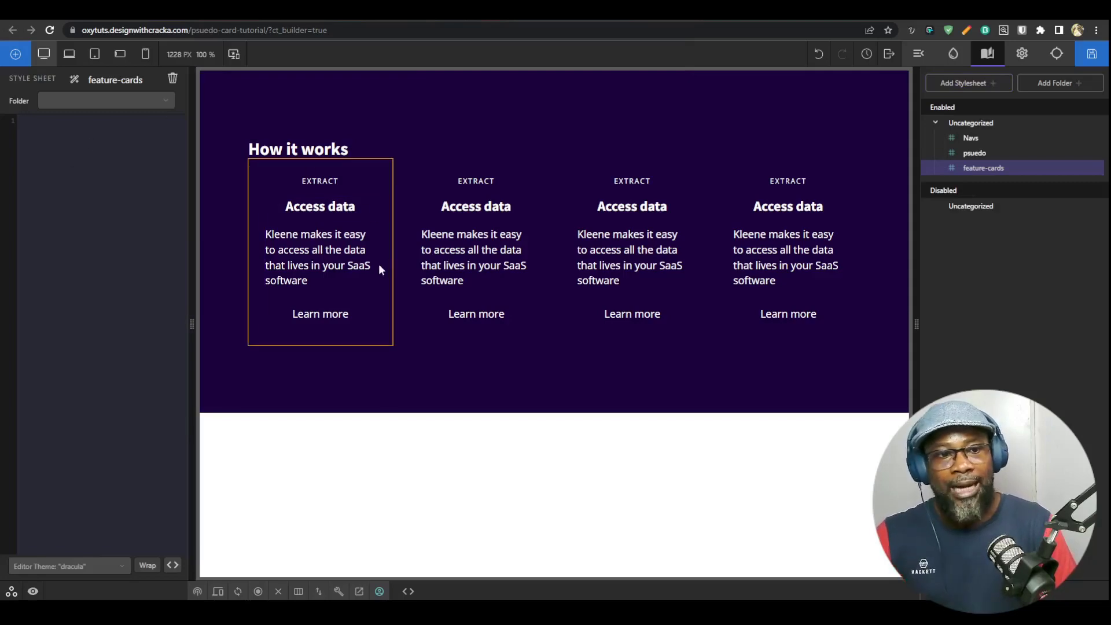
# Step: Add a .feature-card__inner-wrap rule with position: relative to the feature-cards stylesheet
pyautogui.click(363, 224)
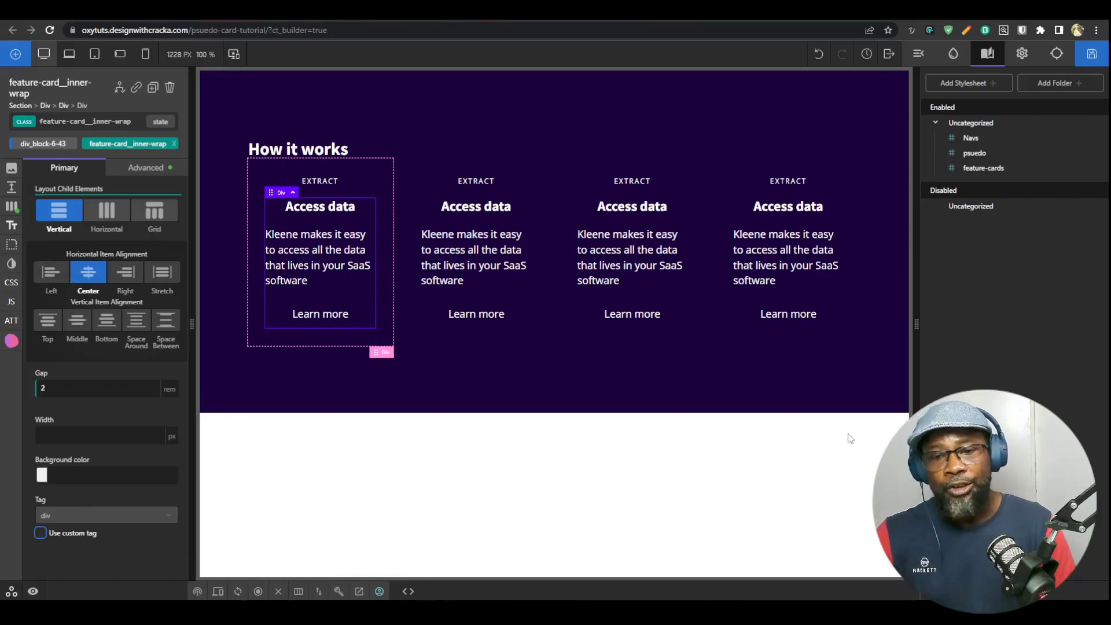
pyautogui.click(984, 167)
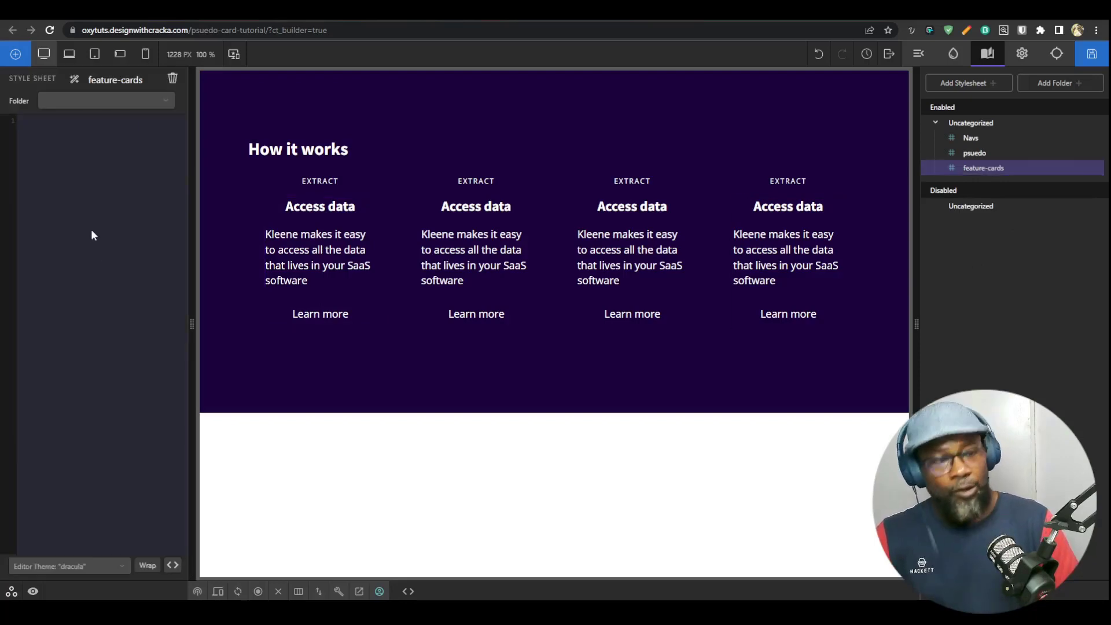
pyautogui.write('.feature-card__inner-wrap')
pyautogui.write('{')
pyautogui.press('Return')
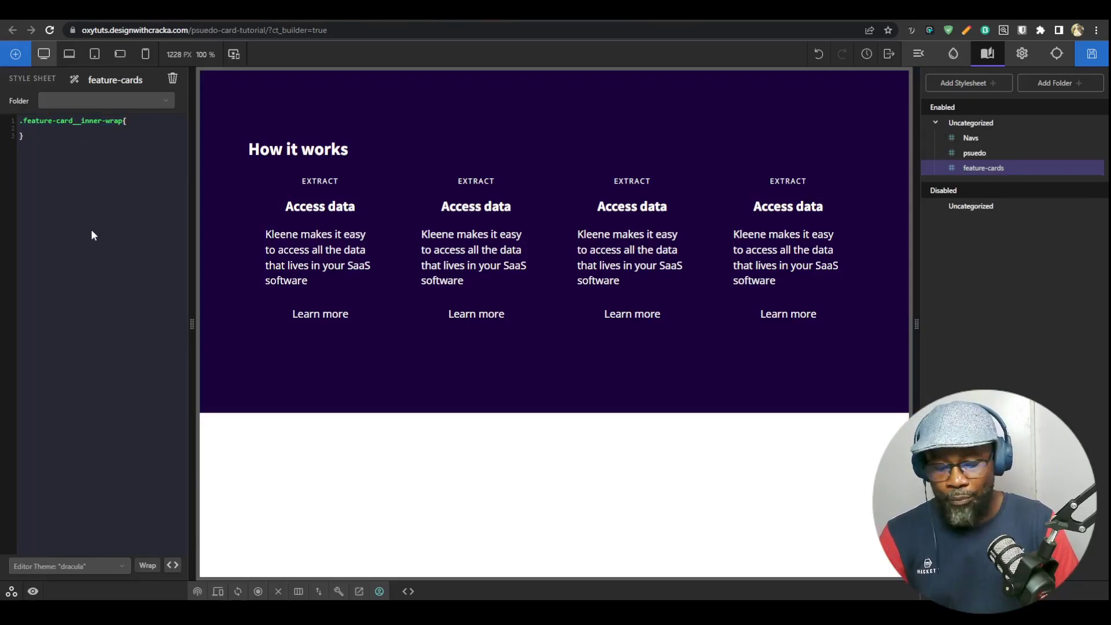
pyautogui.write('position: rel')
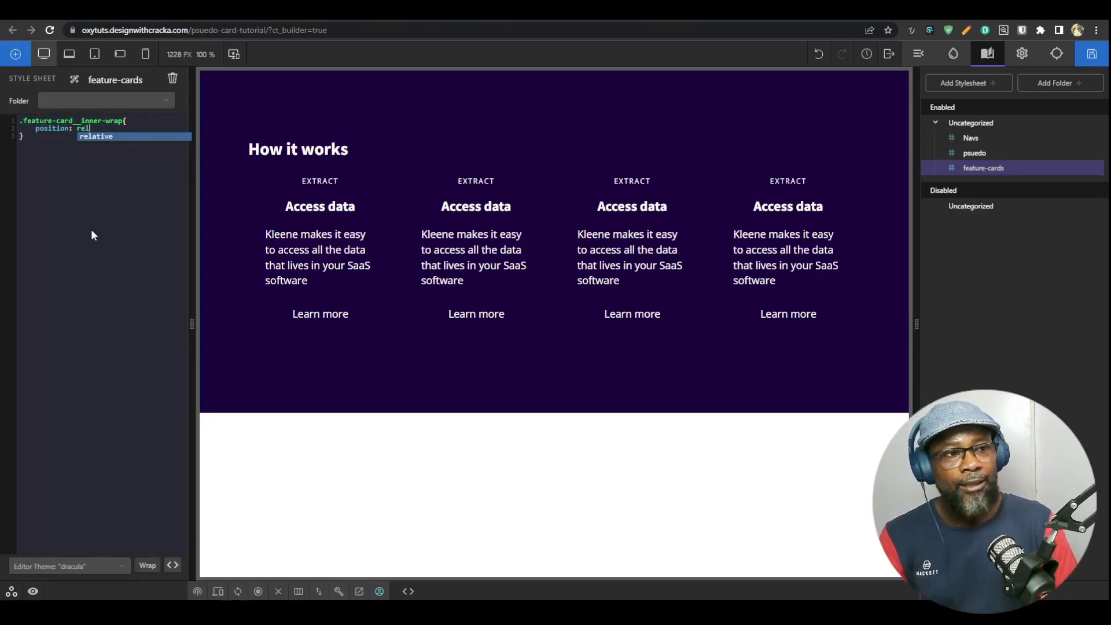
pyautogui.press('Return')
pyautogui.write(';')
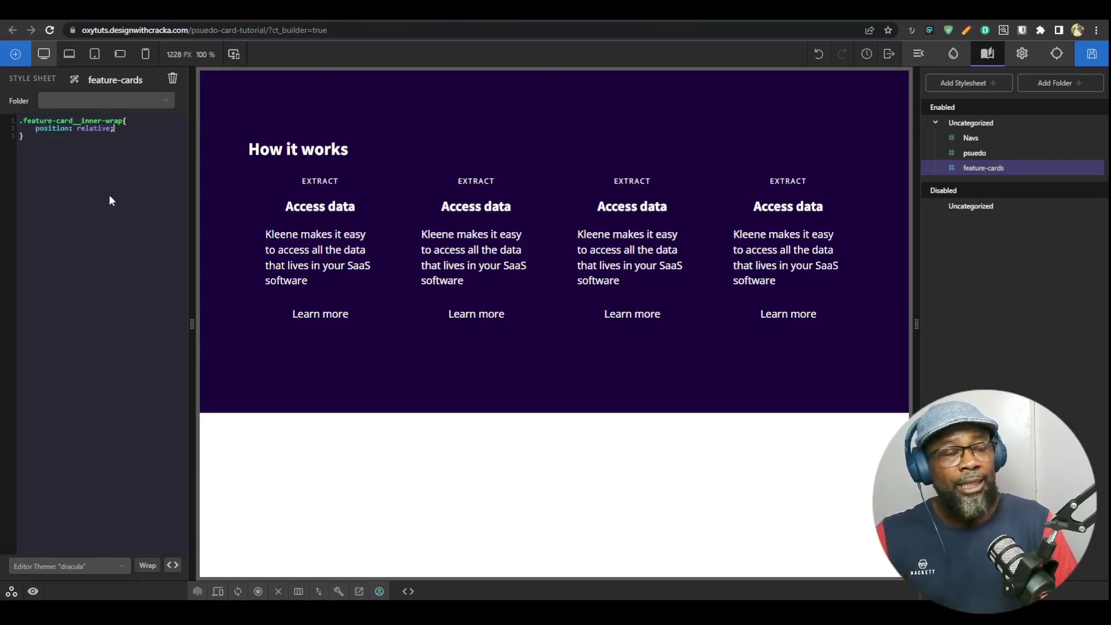
# Step: Start a .feature-card__inner-wrap::before rule below the existing rule in the stylesheet
pyautogui.click(76, 141)
pyautogui.press('Return')
pyautogui.press('Return')
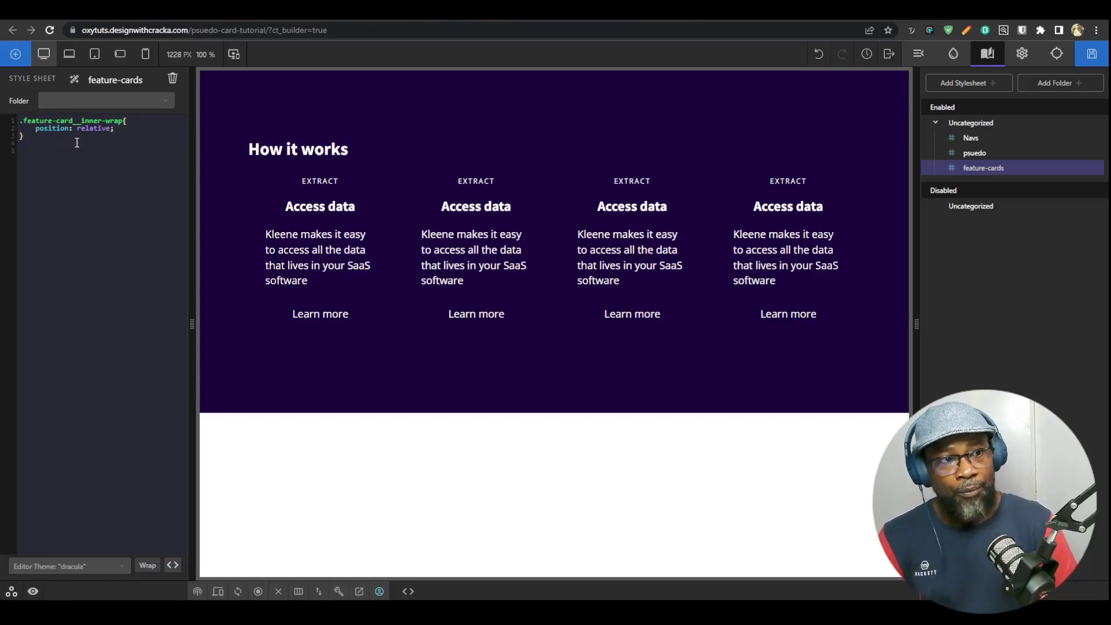
pyautogui.write('.feature-card__inner-wrap')
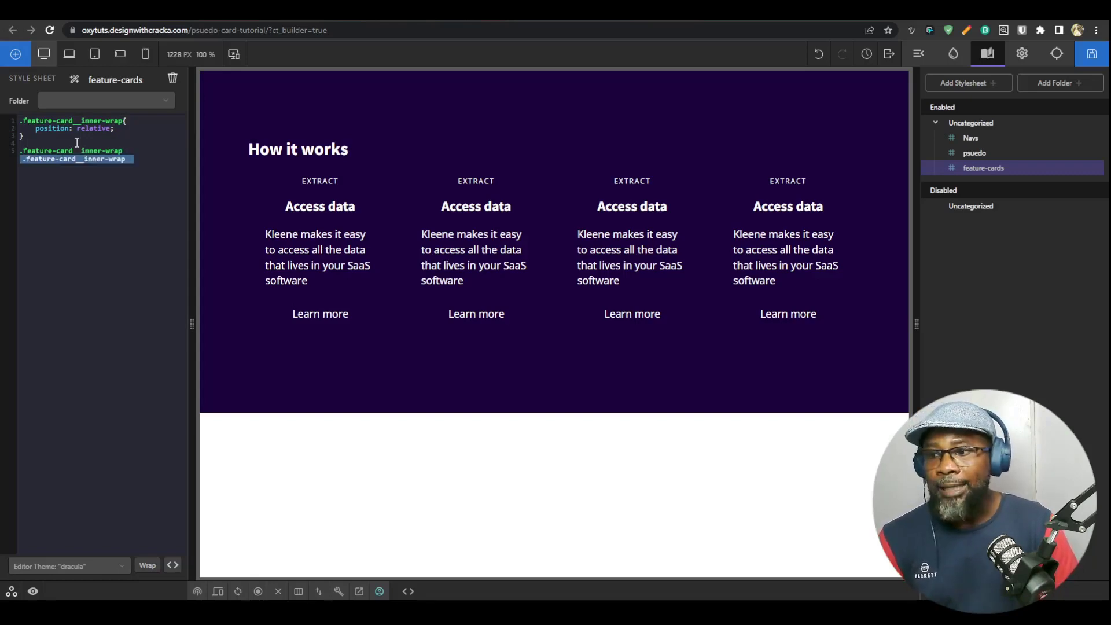
pyautogui.write('::before')
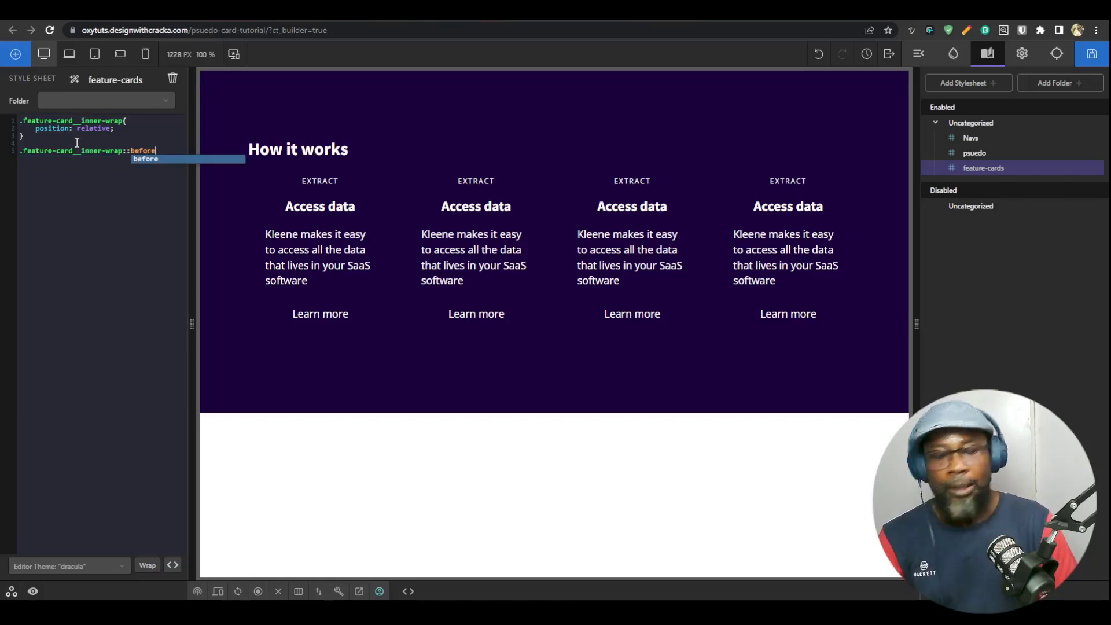
pyautogui.write('{')
pyautogui.press('Return')
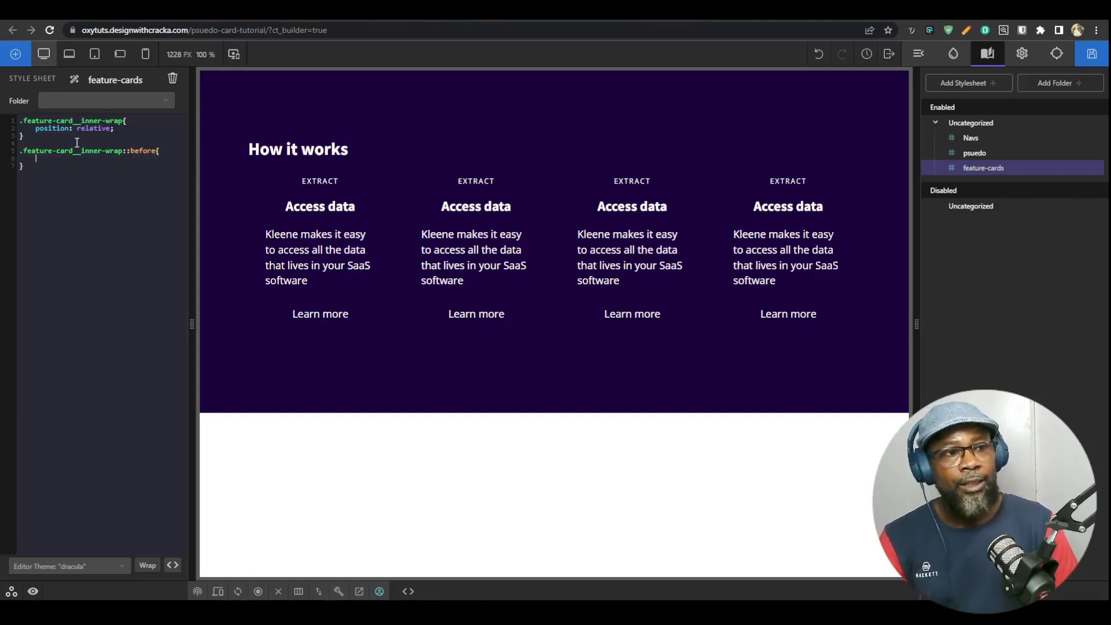
# Step: Set the ::before pseudo-element's content to '1'
pyautogui.write('con')
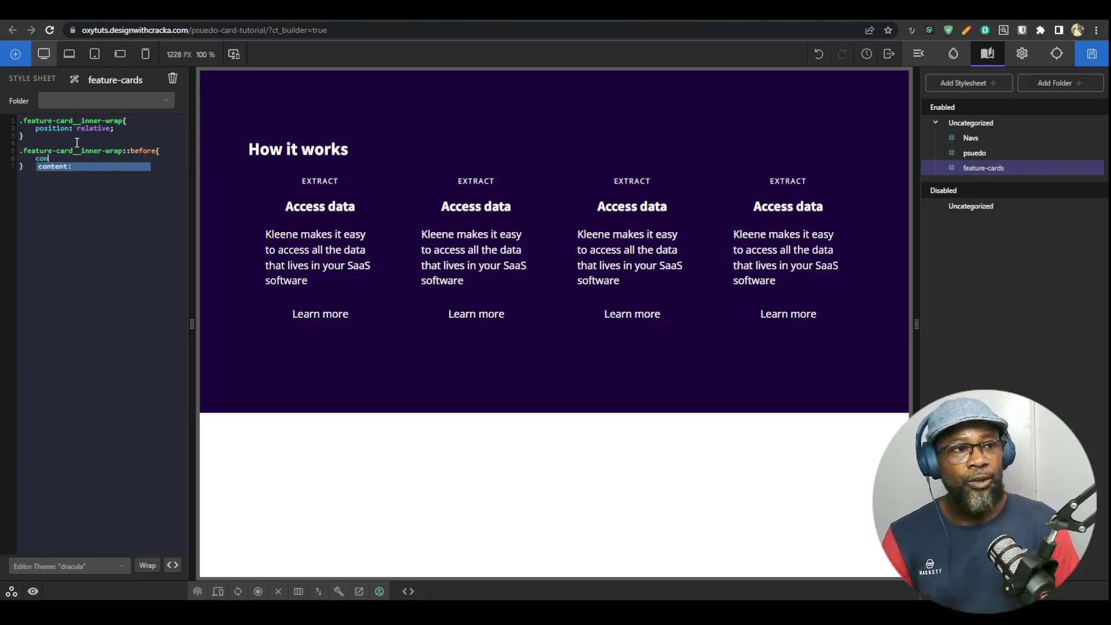
pyautogui.press('Return')
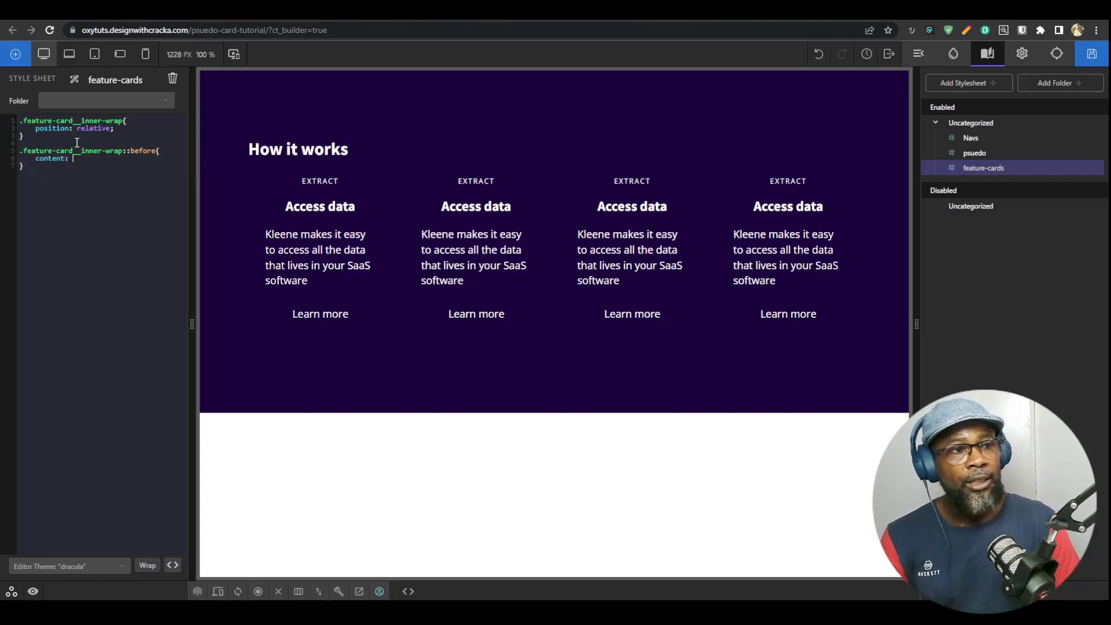
pyautogui.write('"')
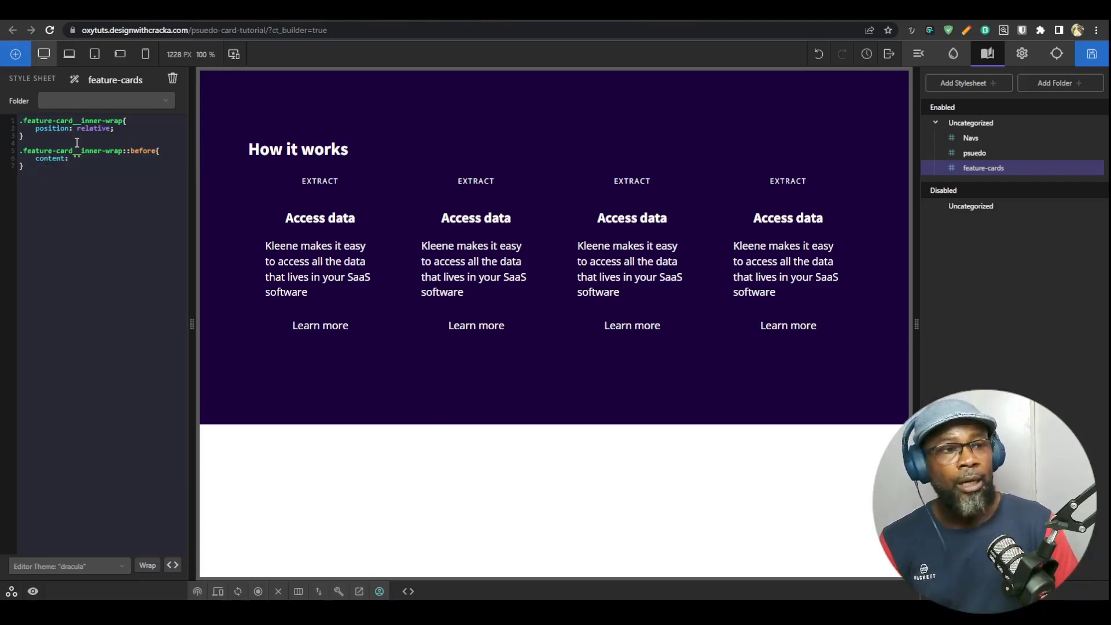
pyautogui.write('1"')
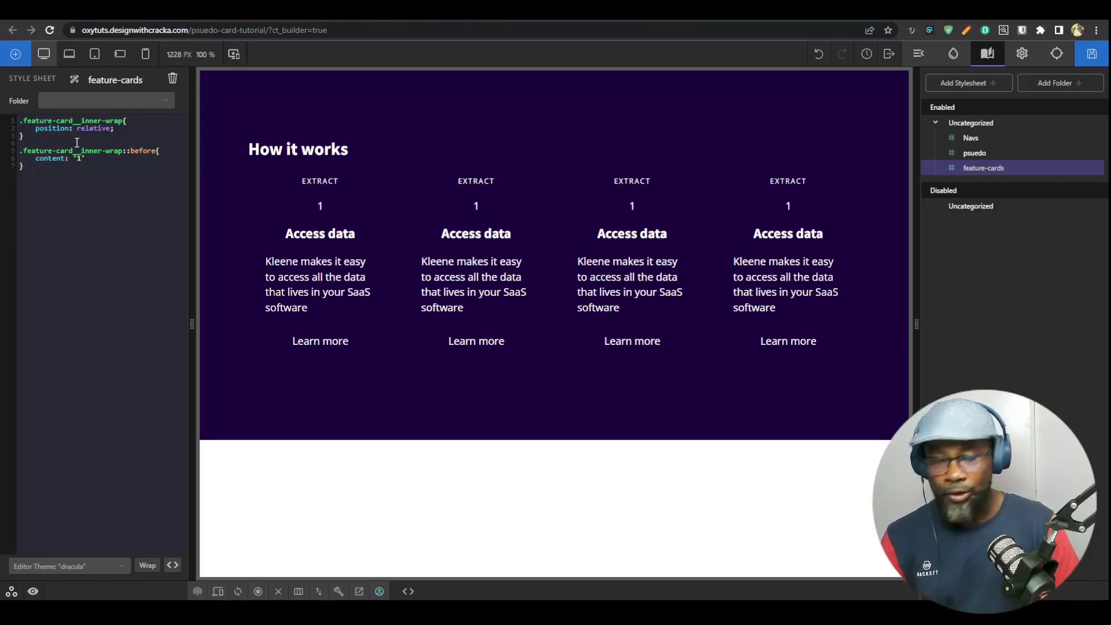
pyautogui.write(';')
pyautogui.press('Return')
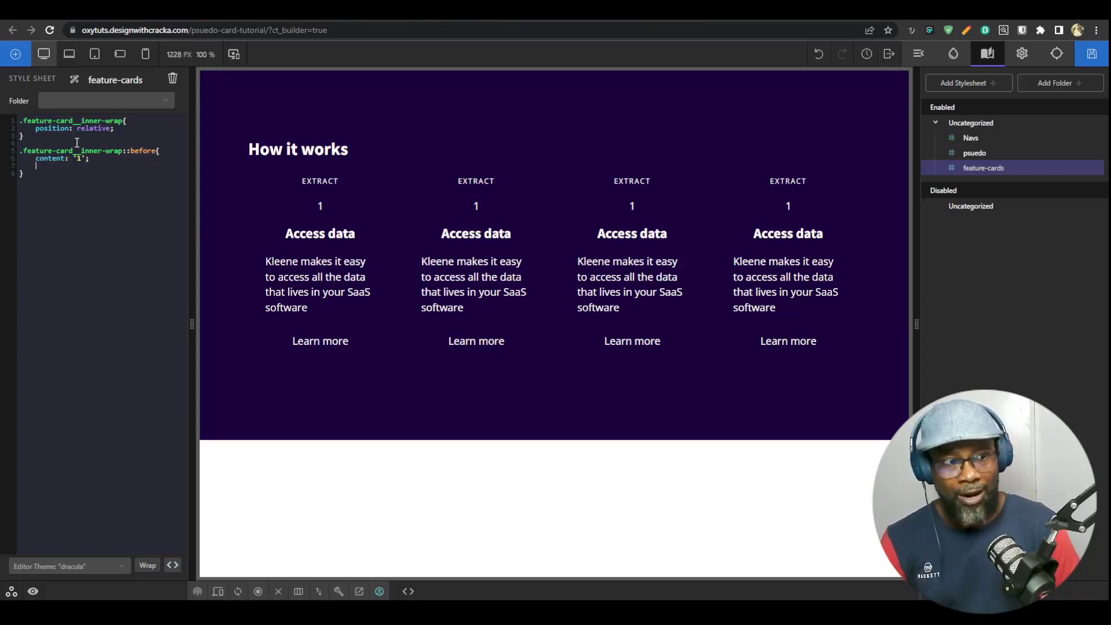
# Step: Give the ::before pseudo-element a yellow background
pyautogui.write('background: ue;')
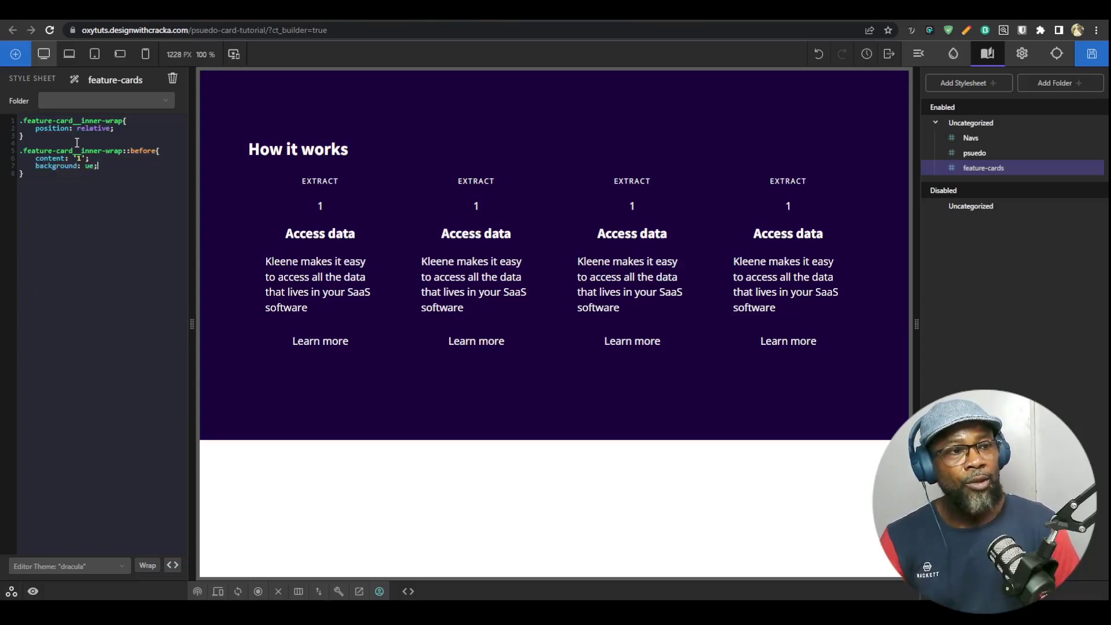
pyautogui.press('BackSpace')
pyautogui.press('BackSpace')
pyautogui.press('BackSpace')
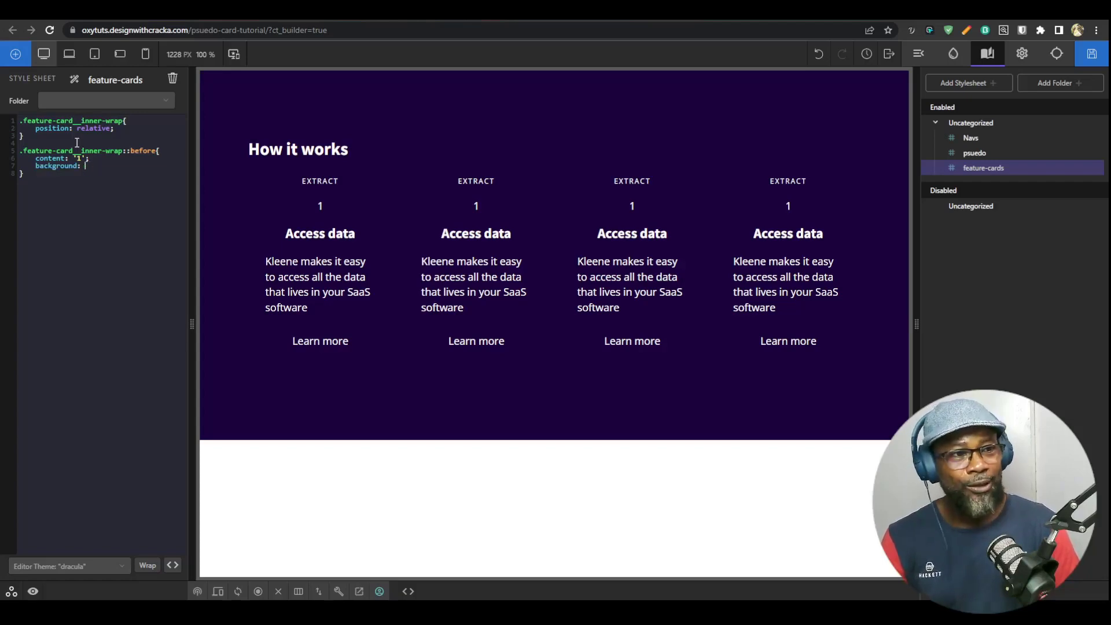
pyautogui.write('yellow;')
pyautogui.press('Return')
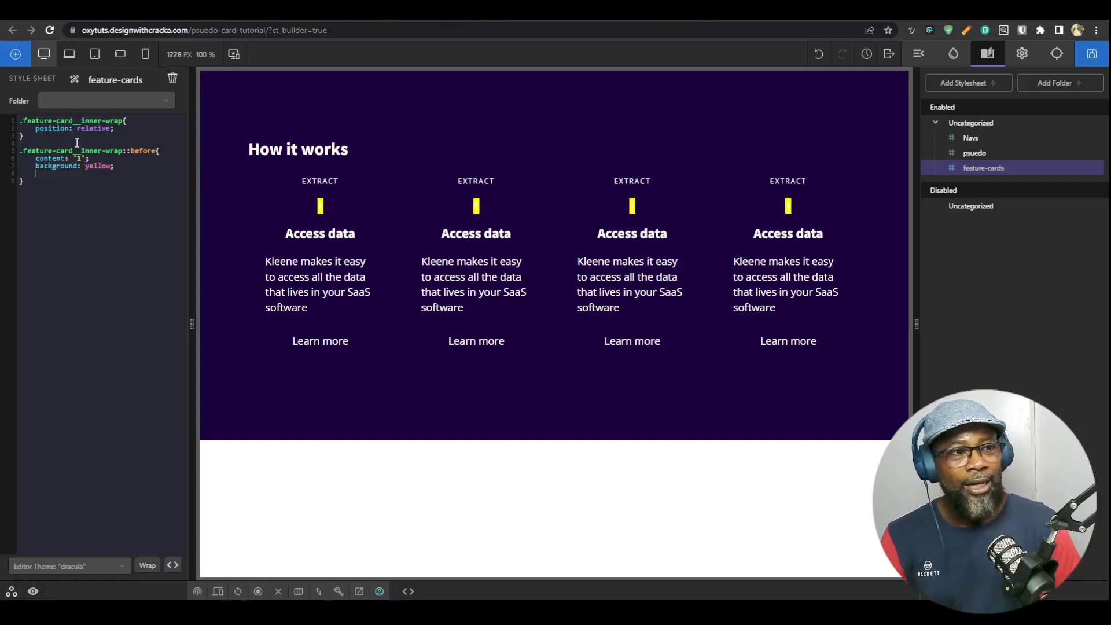
# Step: Set the ::before pseudo-element's width to 50px and its aspect-ratio to 1
pyautogui.write('wo')
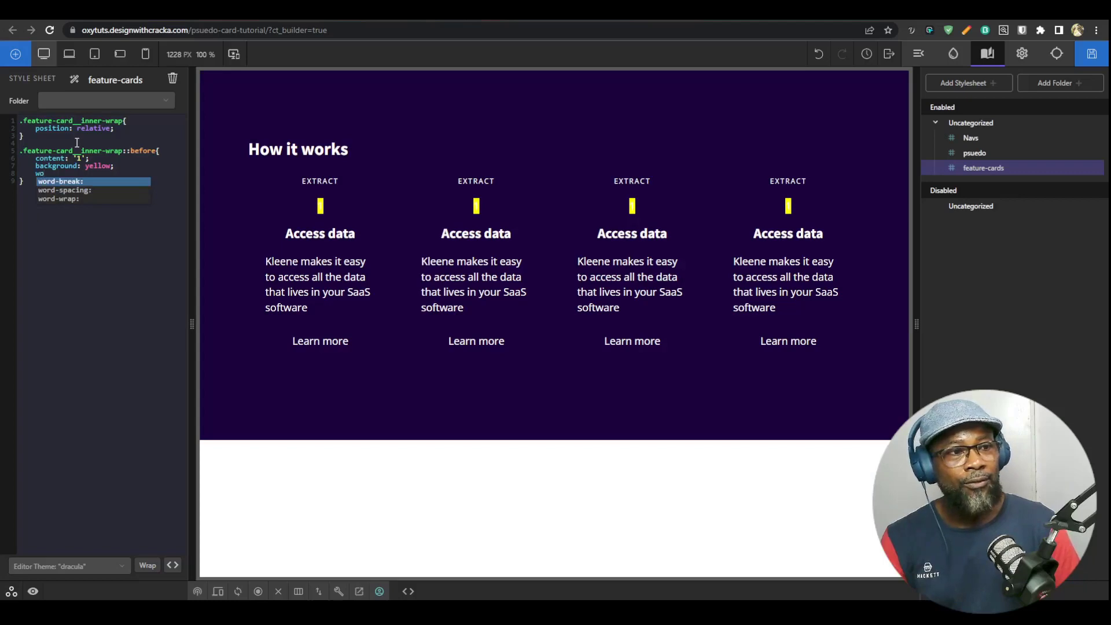
pyautogui.press('BackSpace')
pyautogui.write('idth: 5')
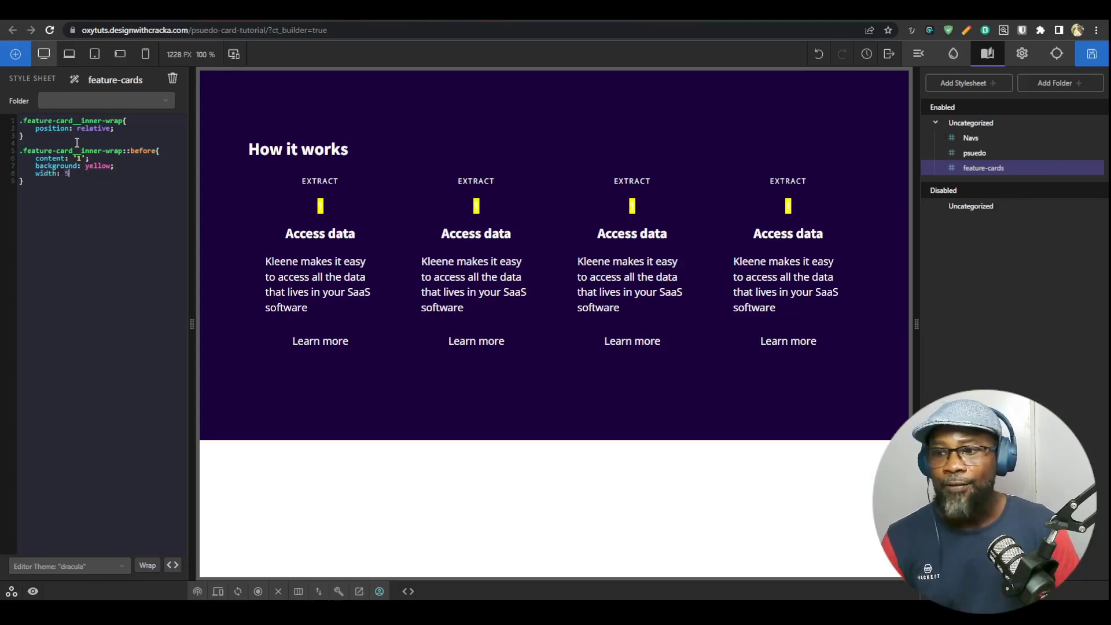
pyautogui.write('0px;')
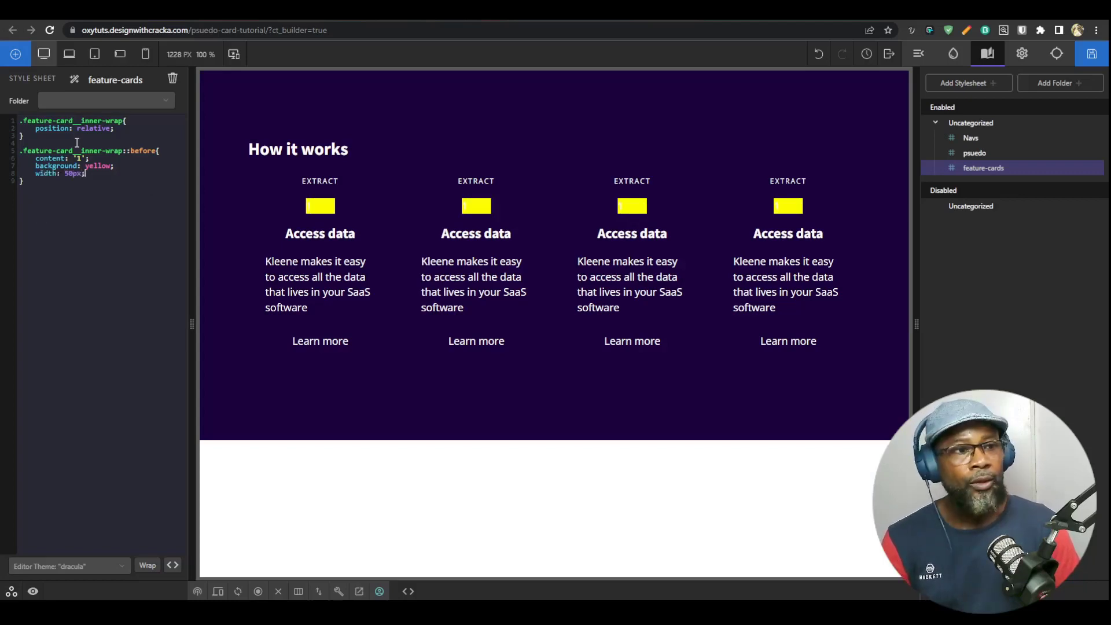
pyautogui.press('Return')
pyautogui.write('asp')
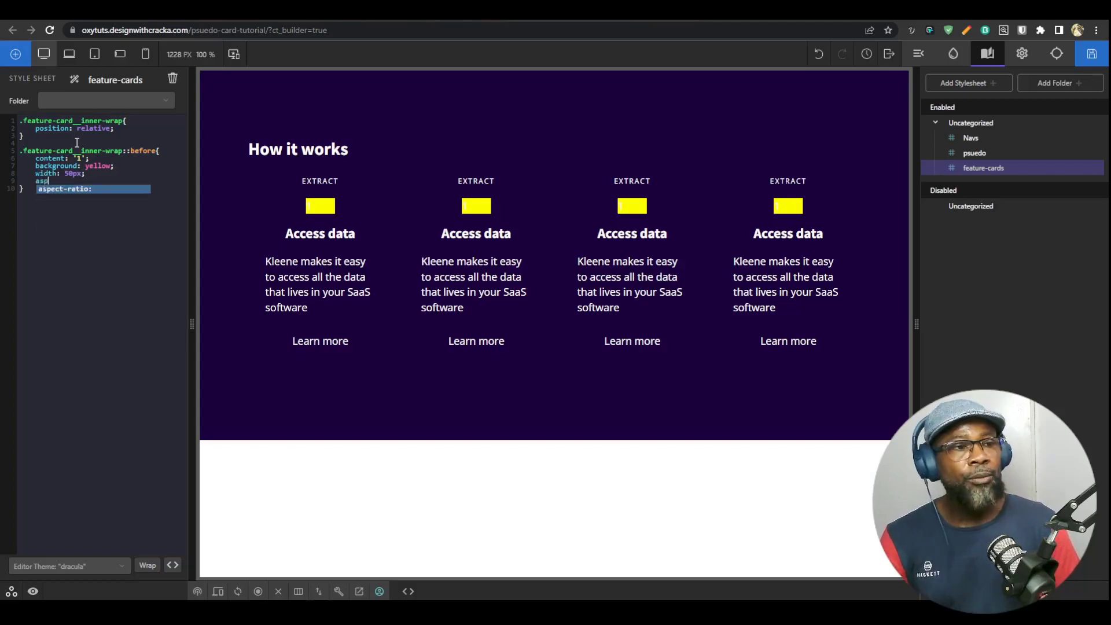
pyautogui.write('ect-ratio: 1;')
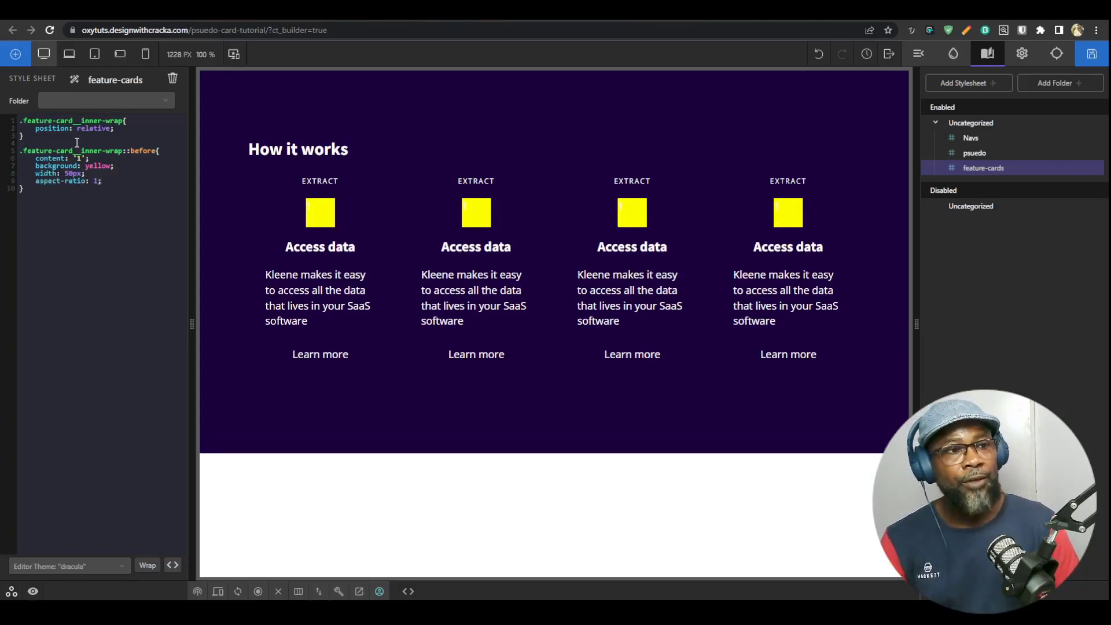
pyautogui.press('Return')
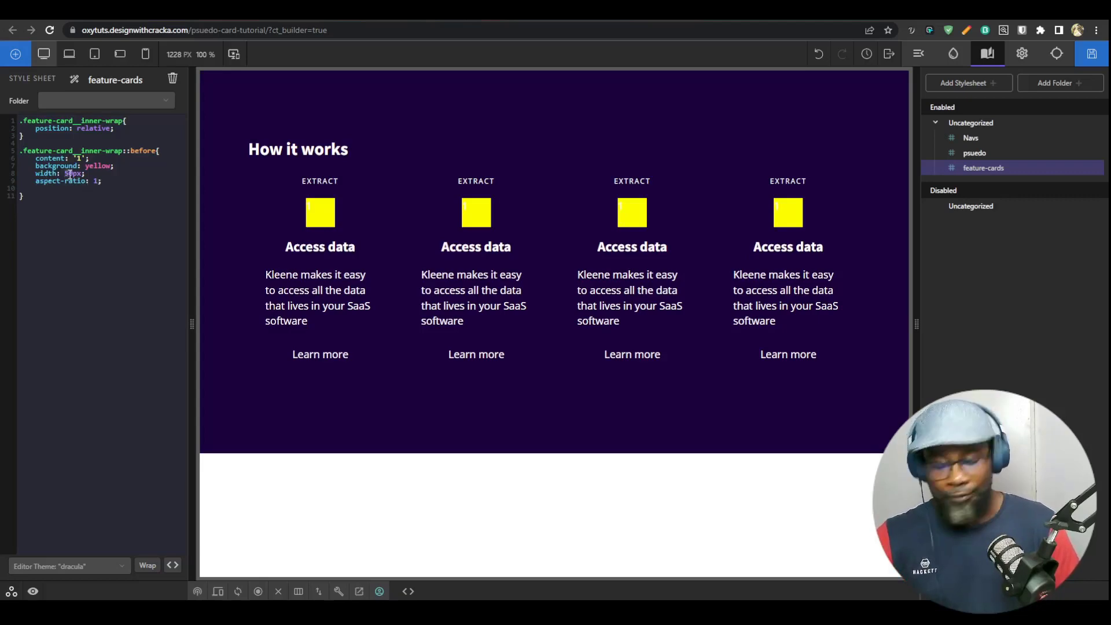
# Step: Try a width of 80px on the ::before pseudo-element, restoring it to 50px
pyautogui.press('BackSpace')
pyautogui.write('8')
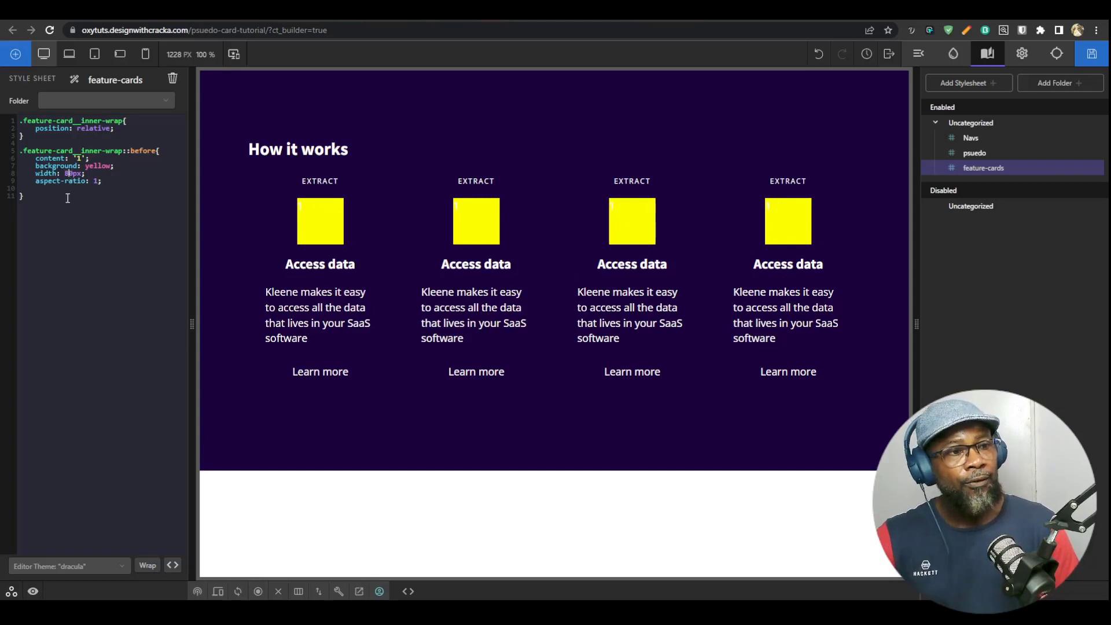
pyautogui.press('BackSpace')
pyautogui.write('5')
# Step: Round the ::before pseudo-element into a circle with a border-radius of 100%
pyautogui.click(108, 181)
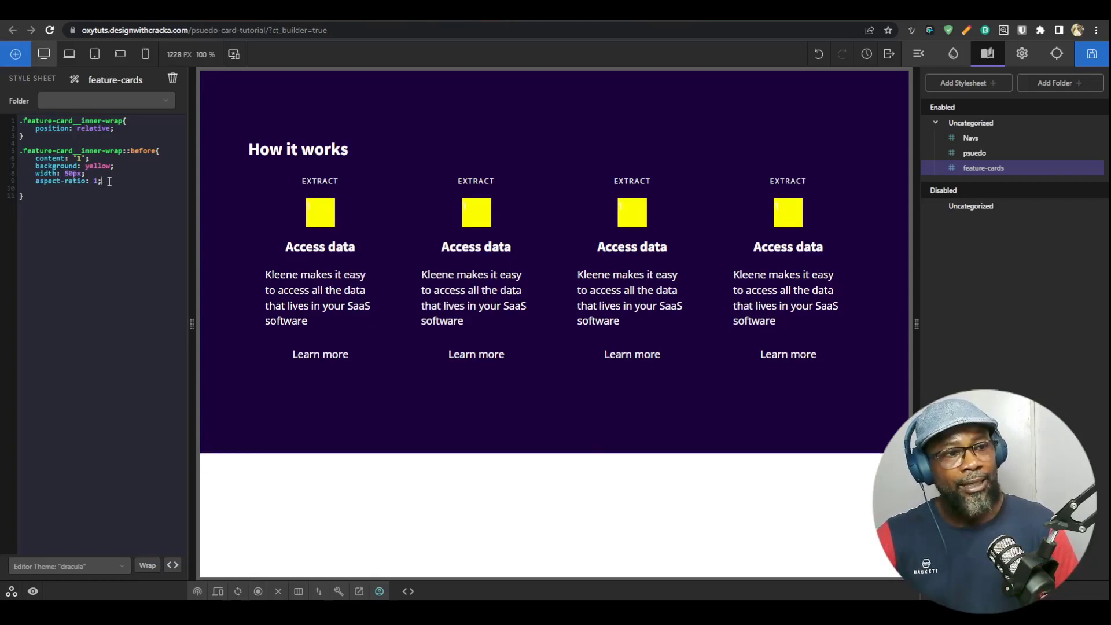
pyautogui.press('Return')
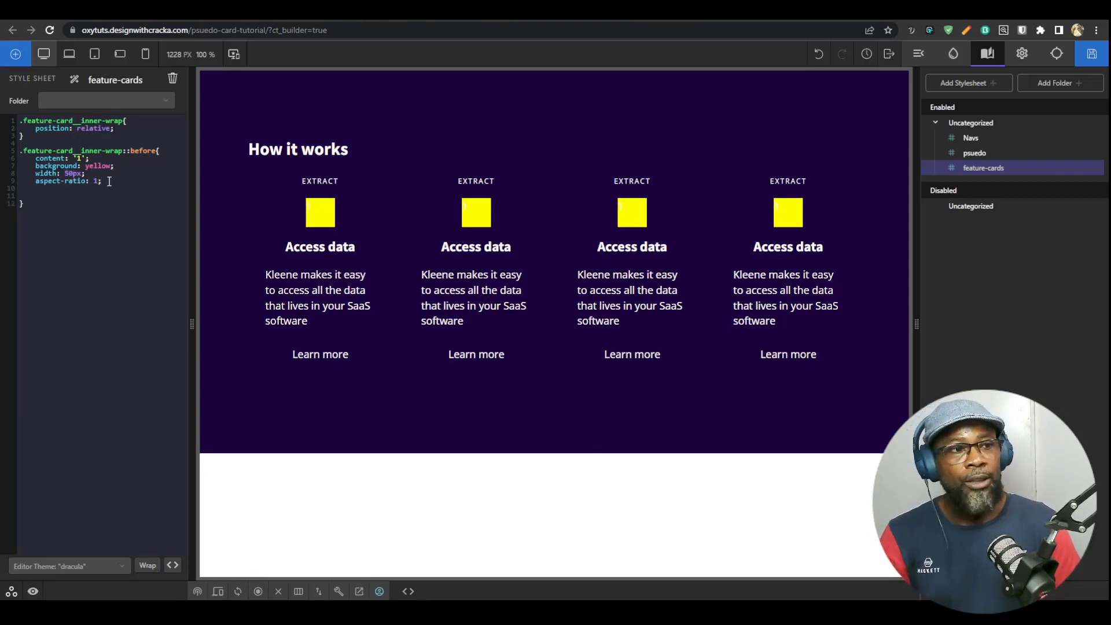
pyautogui.write('bord')
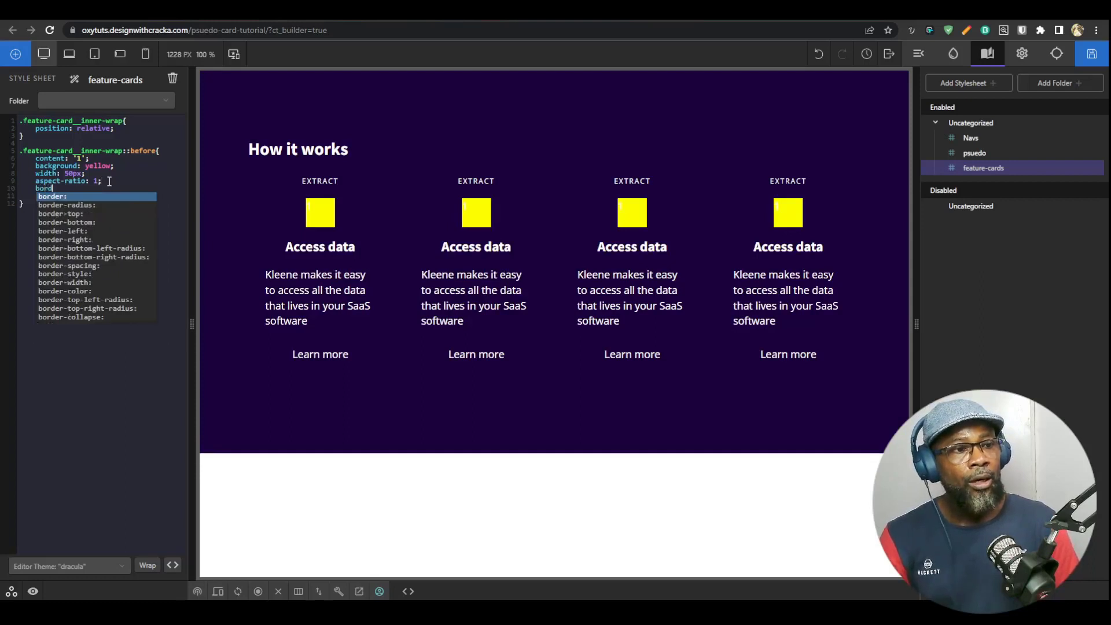
pyautogui.press('Down')
pyautogui.press('Return')
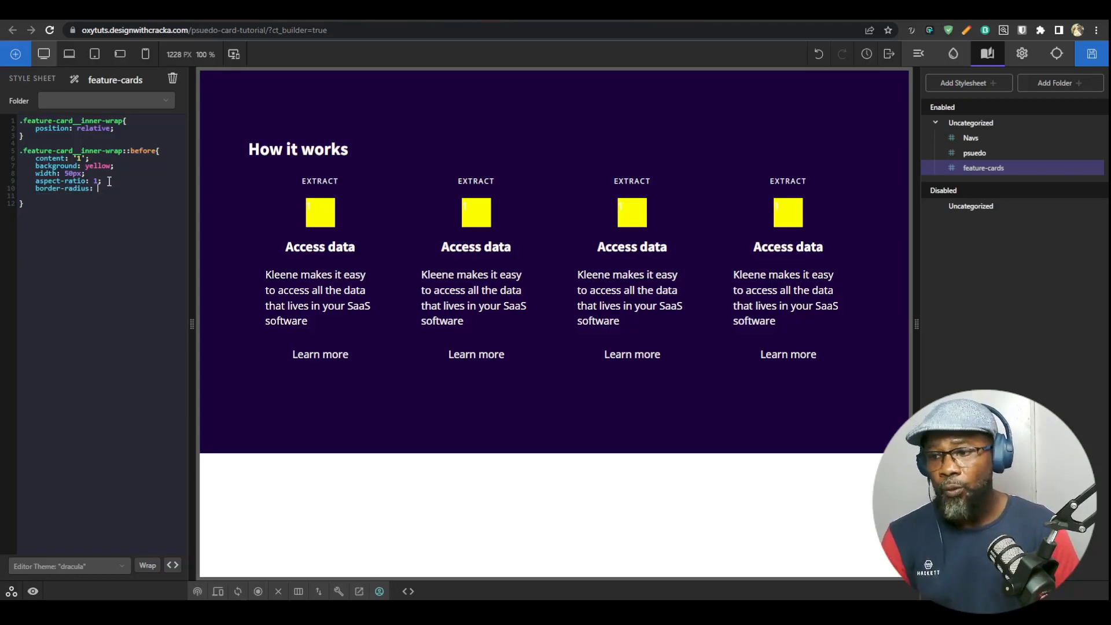
pyautogui.write('50%')
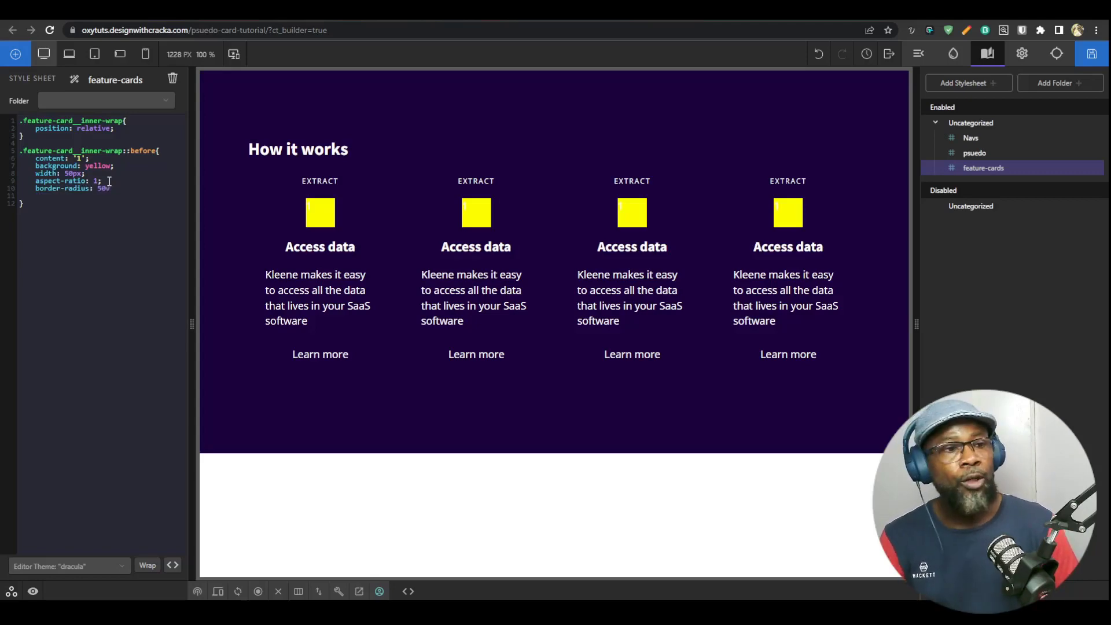
pyautogui.write('w')
pyautogui.moveTo(96, 189); pyautogui.dragTo(117, 190)
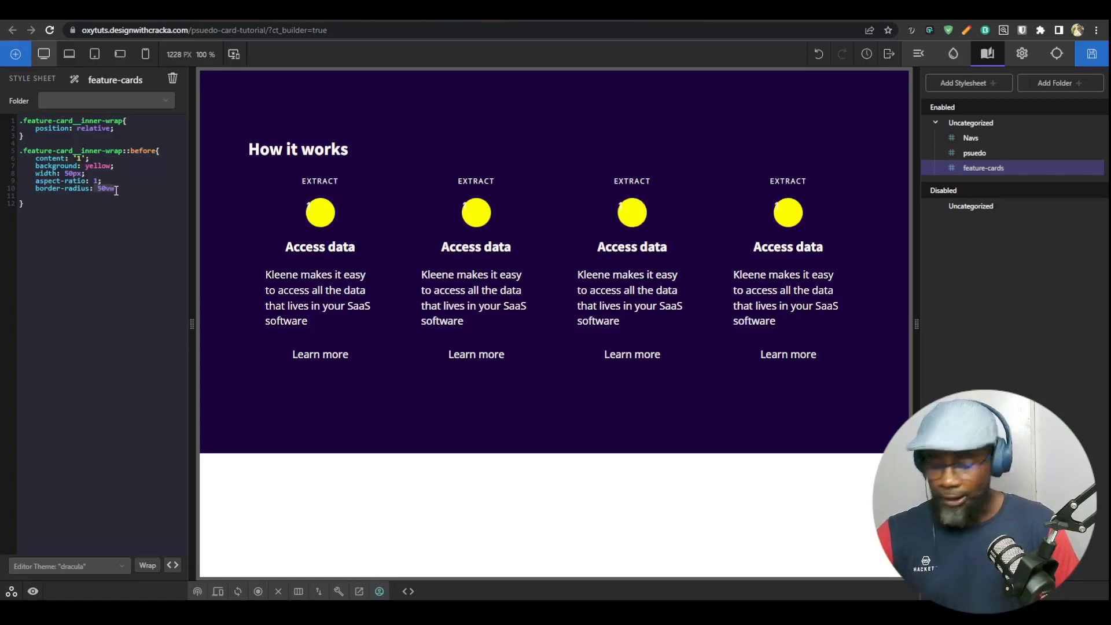
pyautogui.write('100%')
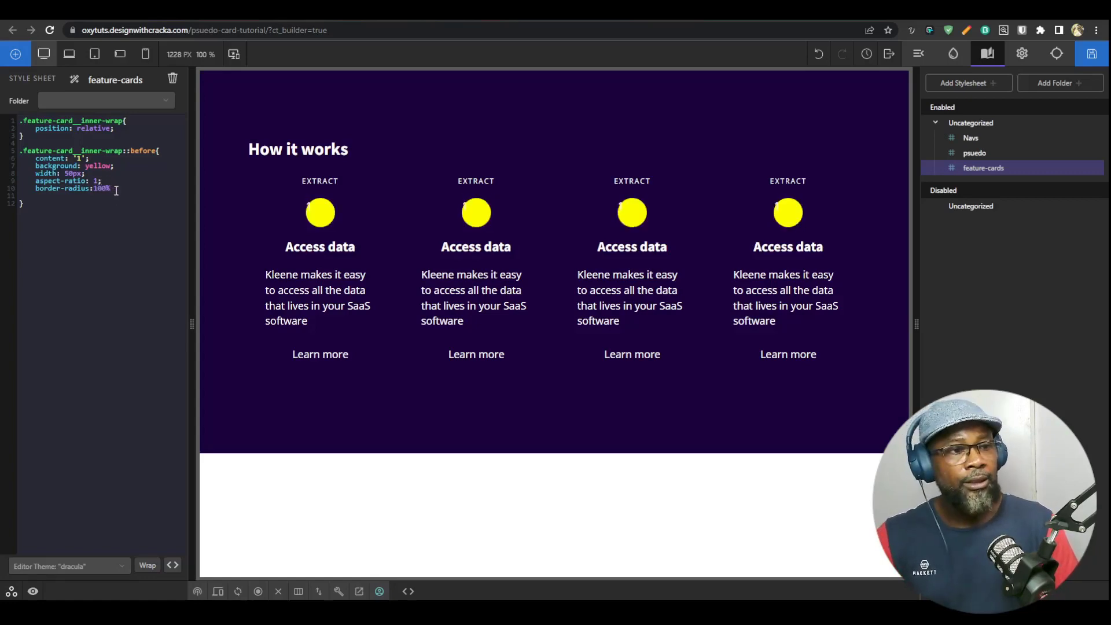
pyautogui.write(';')
pyautogui.press('Return')
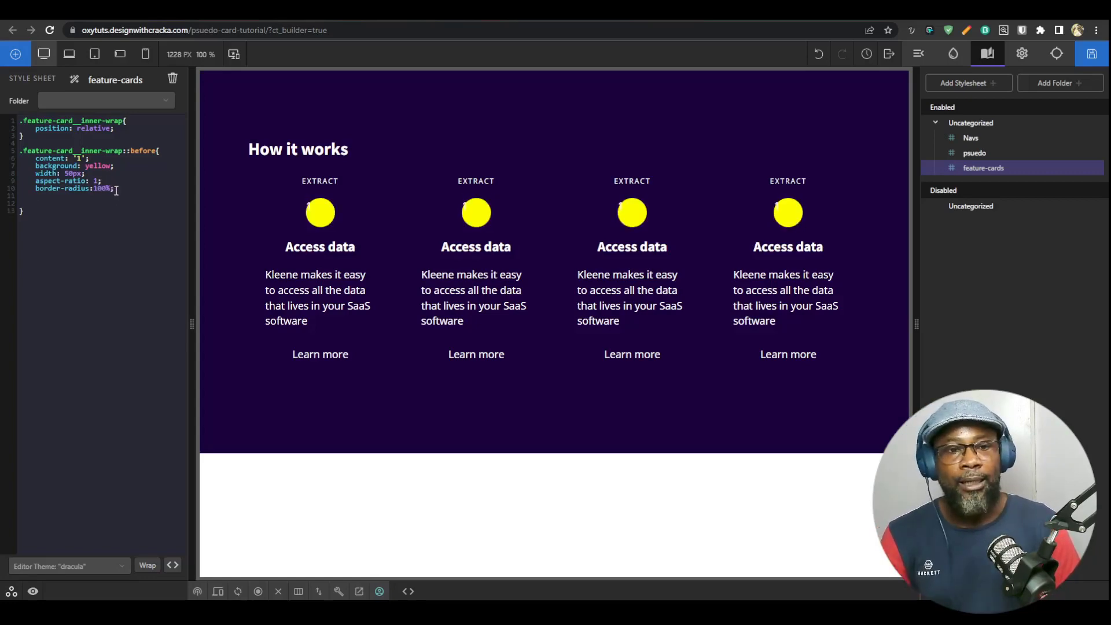
# Step: Set the ::before pseudo-element's position to absolute
pyautogui.write('po')
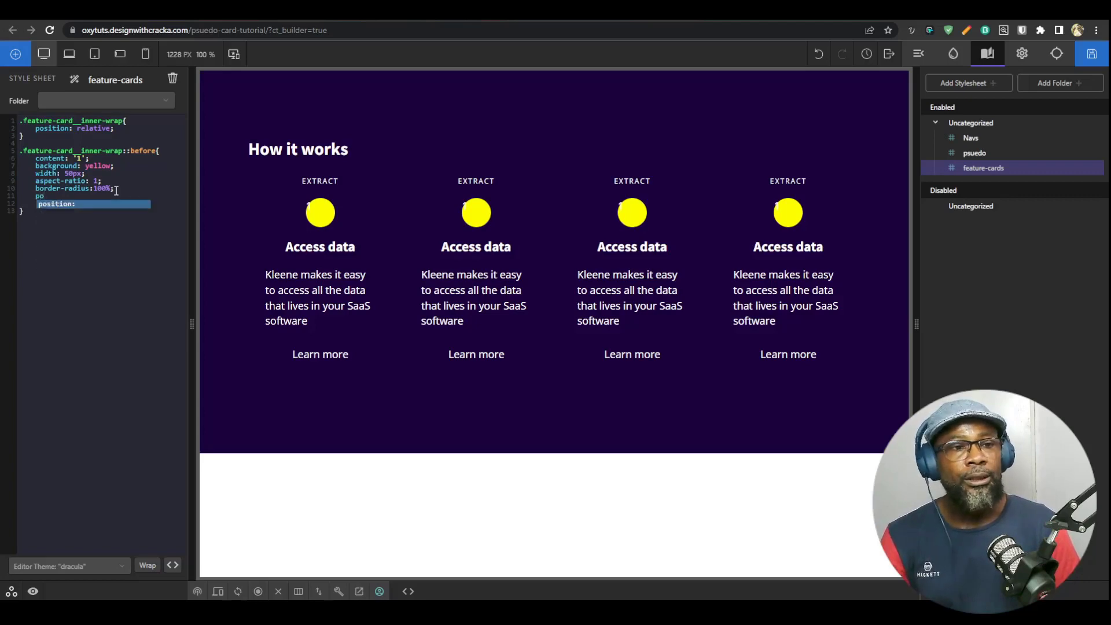
pyautogui.press('Return')
pyautogui.write('ab')
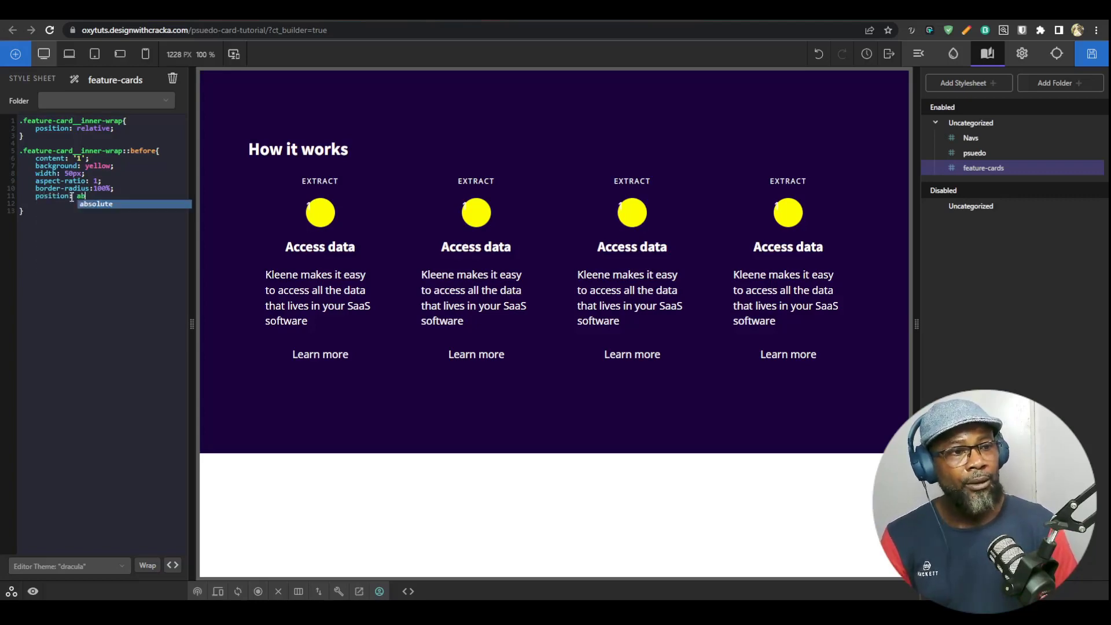
pyautogui.press('Return')
pyautogui.write(';')
pyautogui.press('Return')
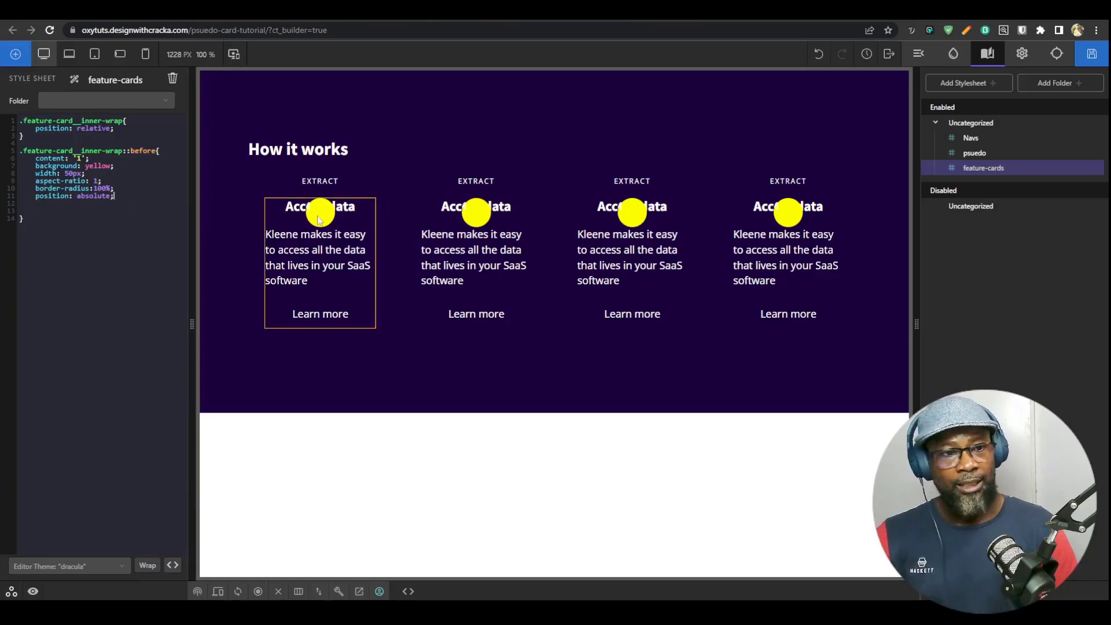
# Step: Try left horizontal item alignment on the feature-card__inner-wrap class, restoring it to center
pyautogui.click(347, 221)
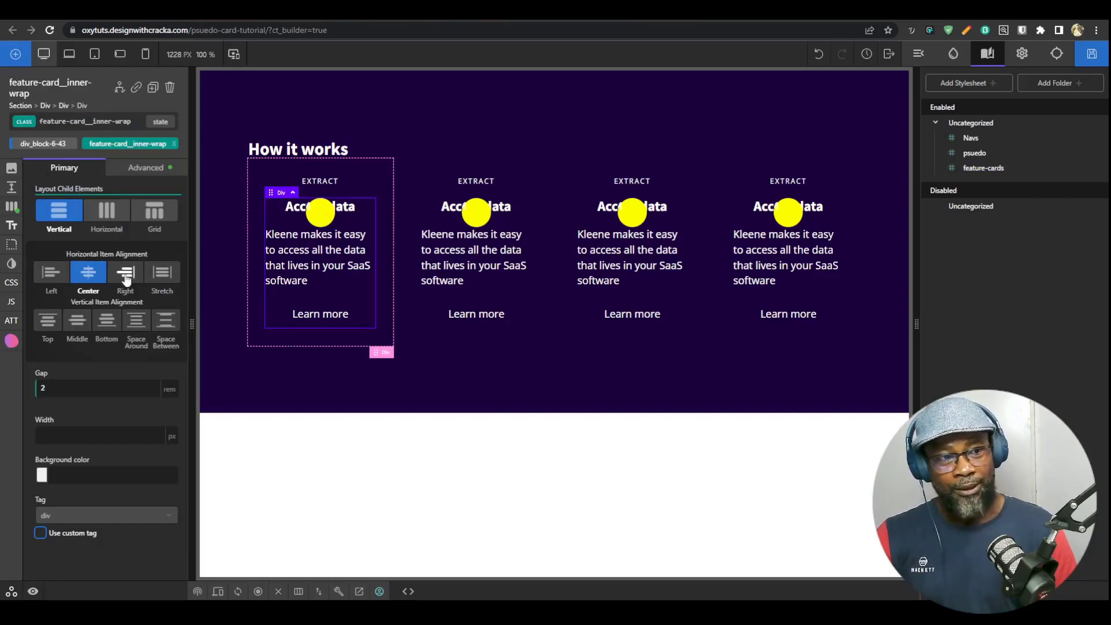
pyautogui.click(51, 273)
pyautogui.click(89, 273)
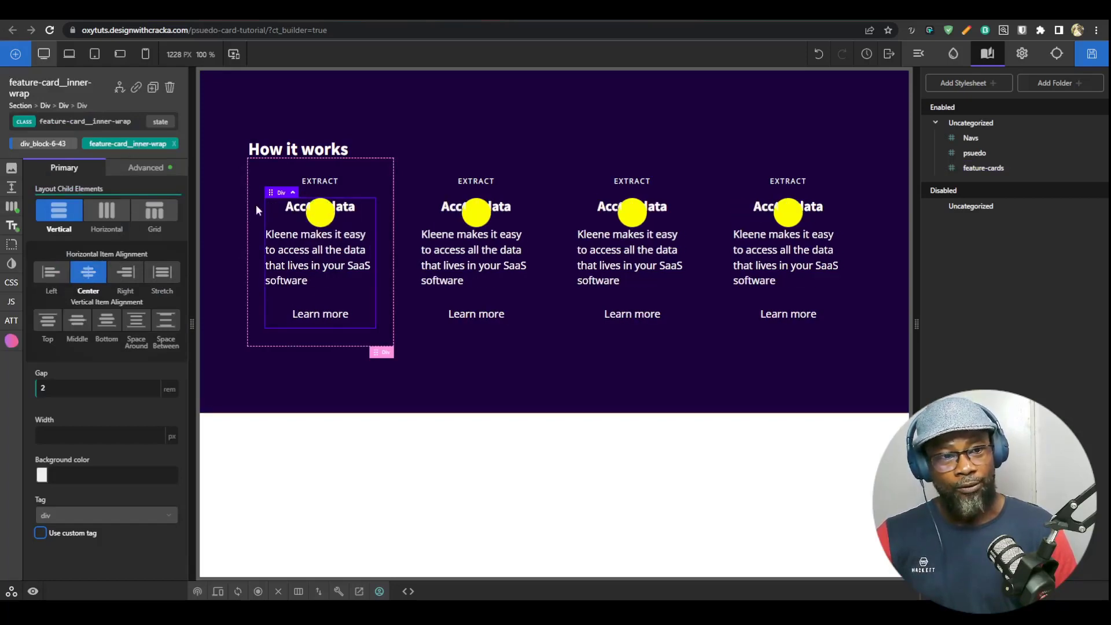
pyautogui.click(51, 273)
pyautogui.click(88, 273)
pyautogui.click(58, 275)
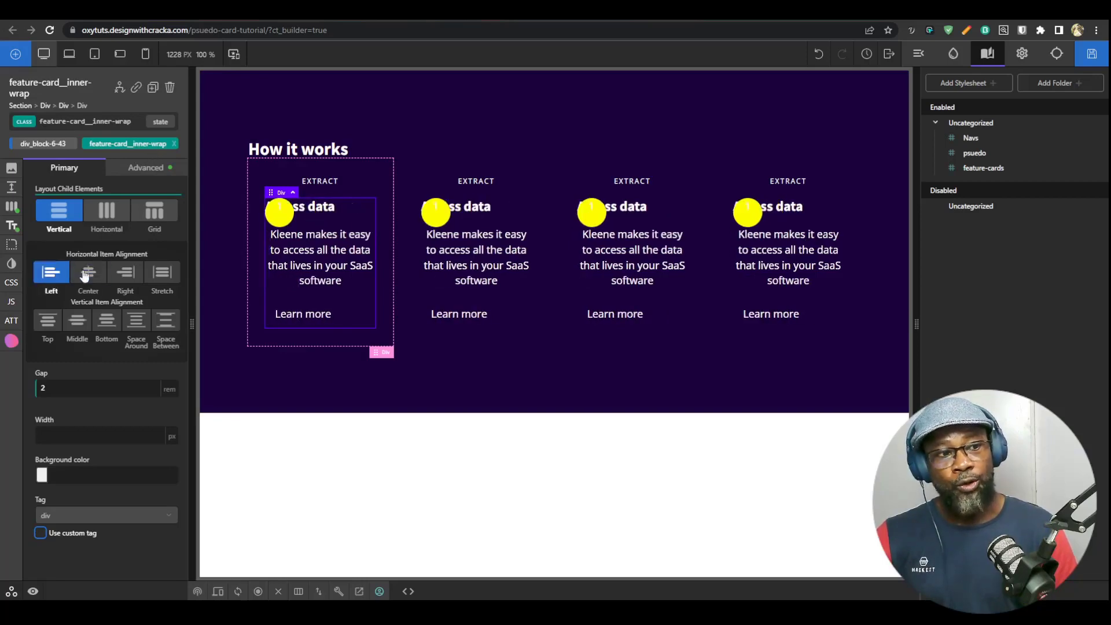
pyautogui.click(92, 274)
pyautogui.click(58, 274)
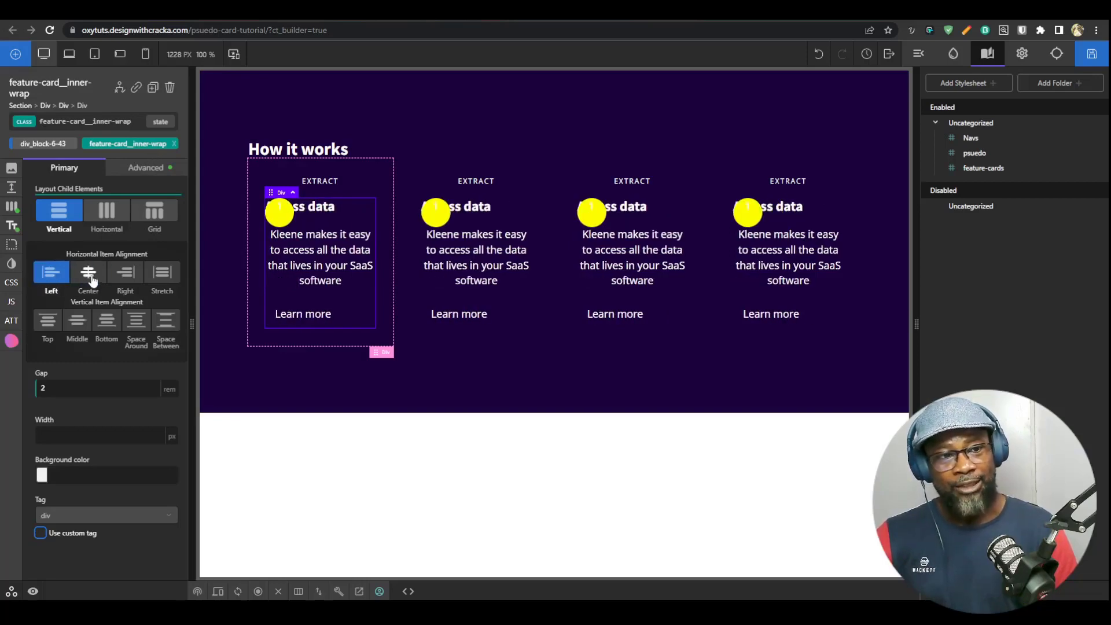
pyautogui.click(88, 273)
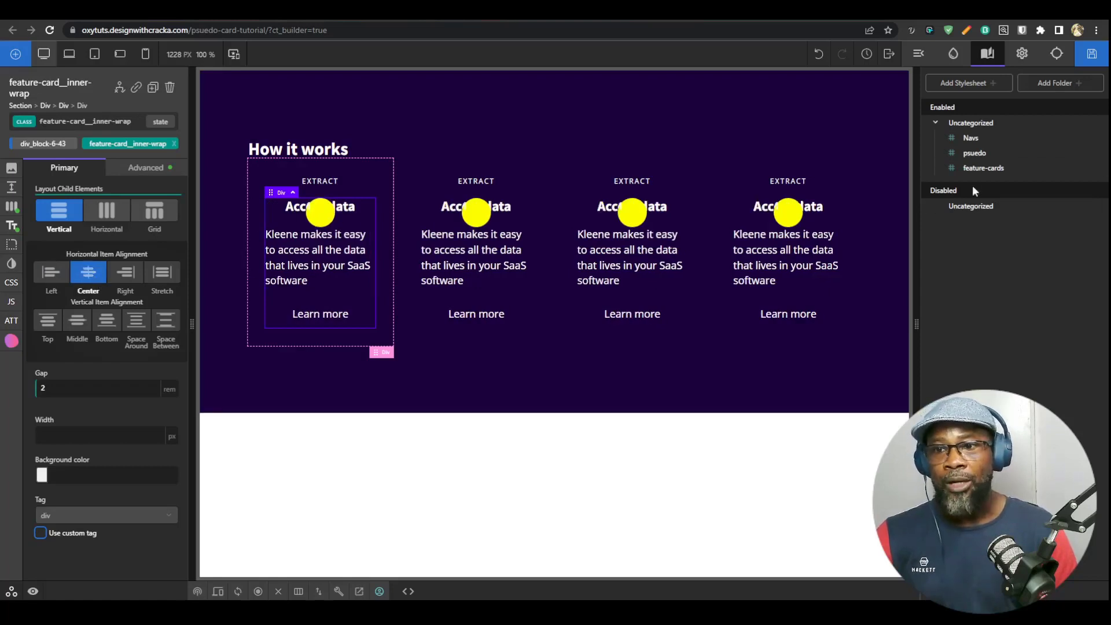
# Step: Add top: 0 to the ::before rule in the feature-cards stylesheet
pyautogui.click(995, 168)
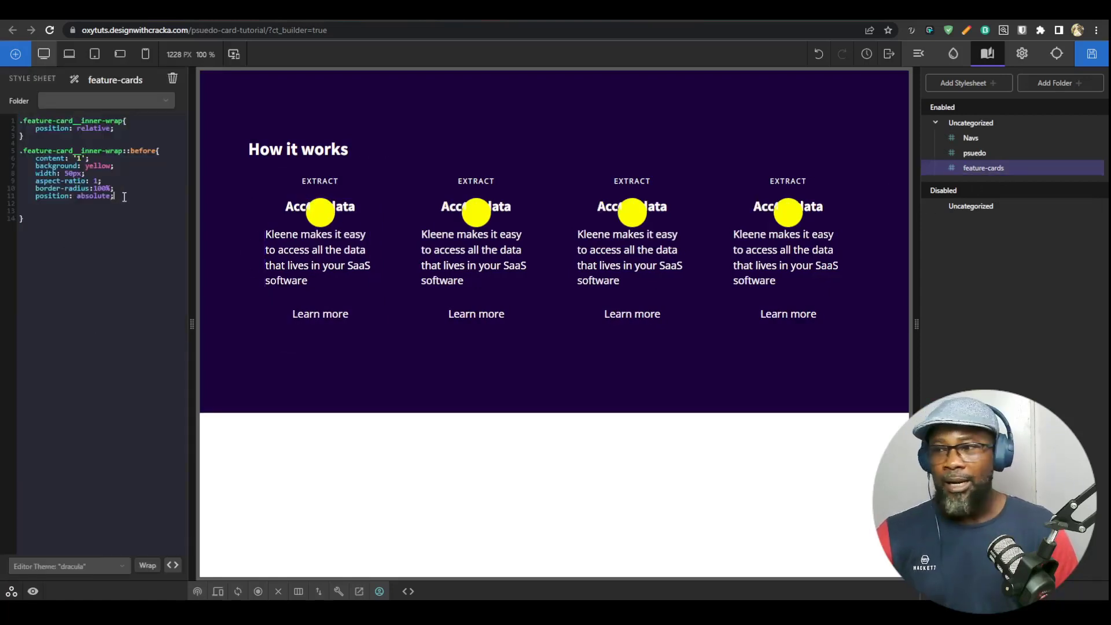
pyautogui.write('top:')
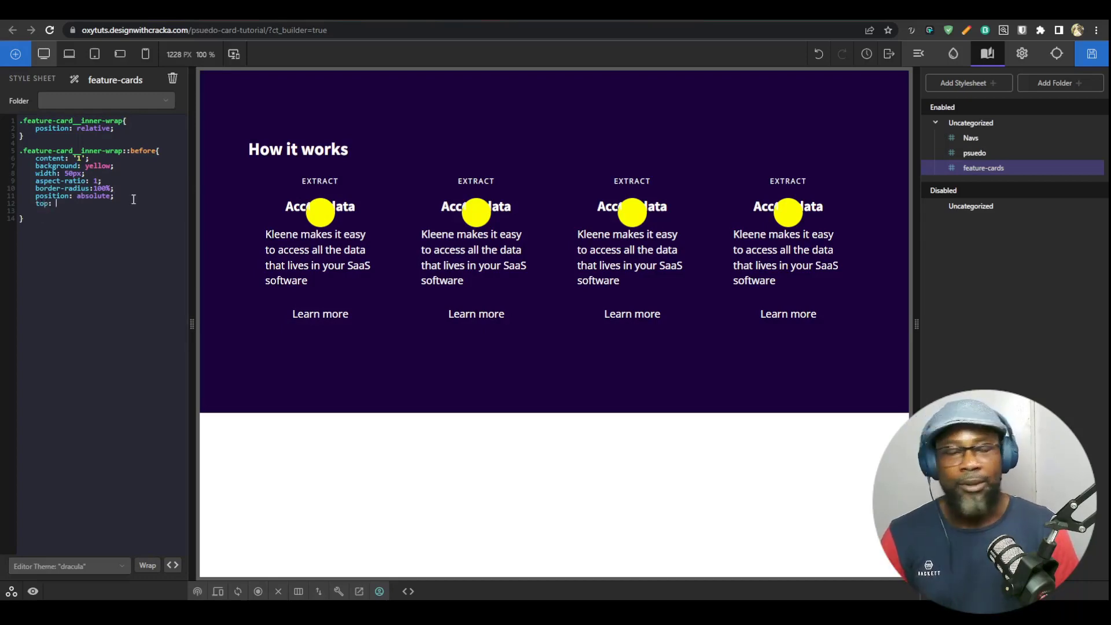
pyautogui.write(' 0;')
pyautogui.press('Return')
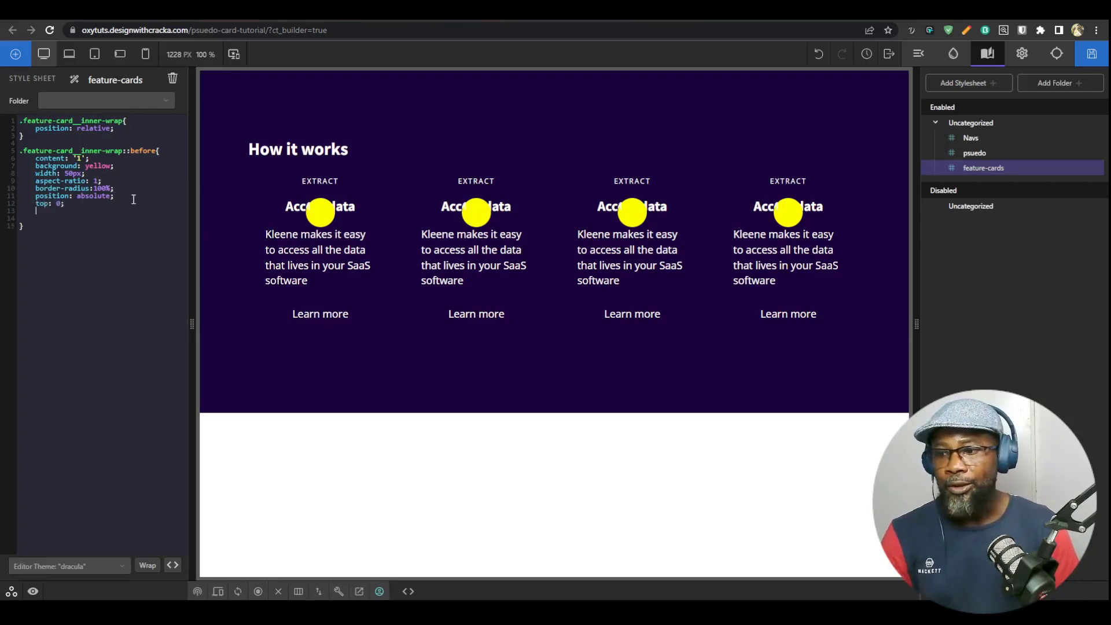
# Step: Shift the ::before circle upward by half its height with transform: translateY(-50%)
pyautogui.write('transform:')
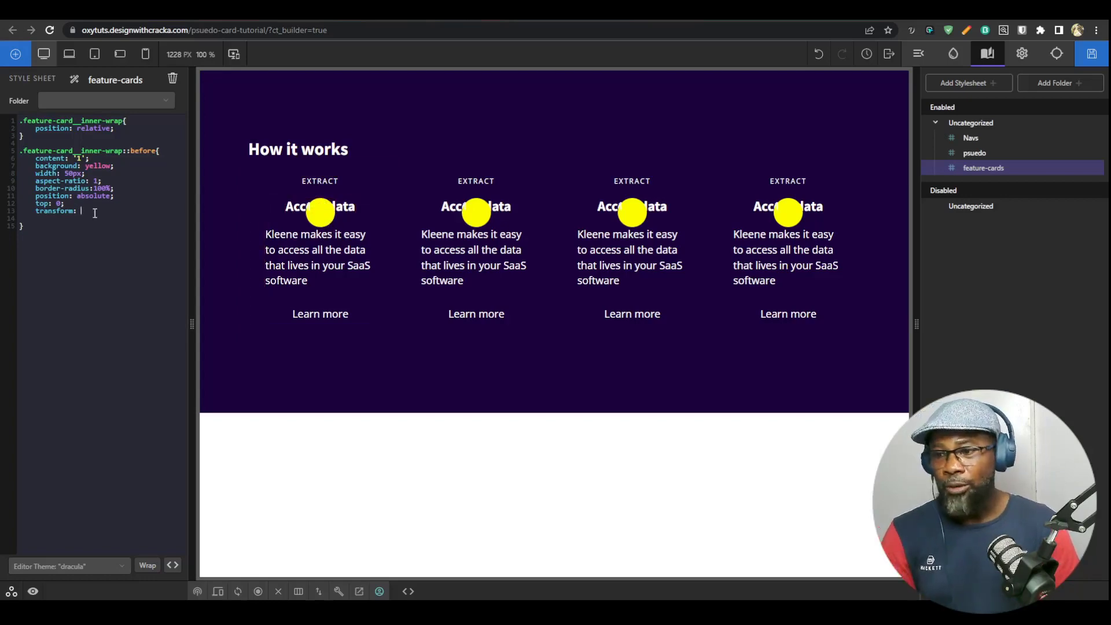
pyautogui.write('tran')
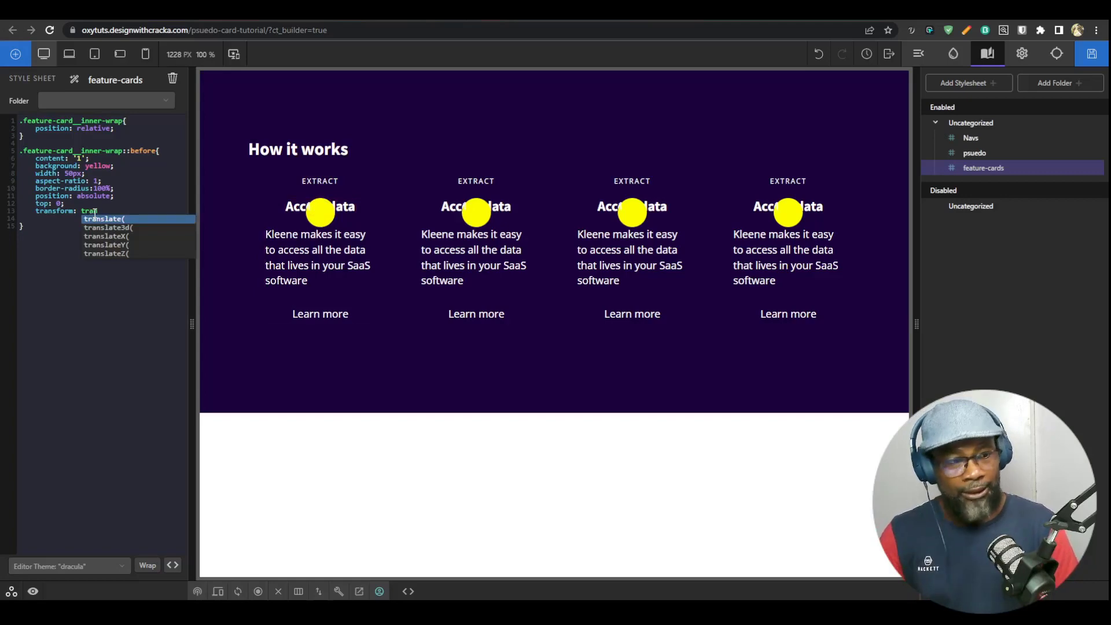
pyautogui.press('Down')
pyautogui.press('Down')
pyautogui.press('Down')
pyautogui.press('Return')
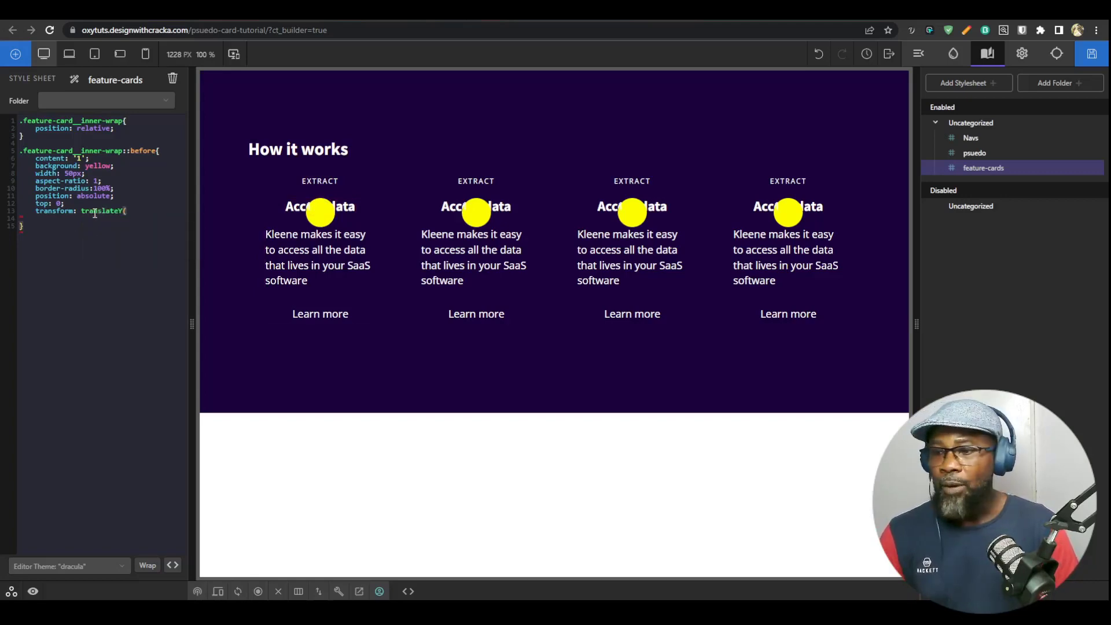
pyautogui.write('-50')
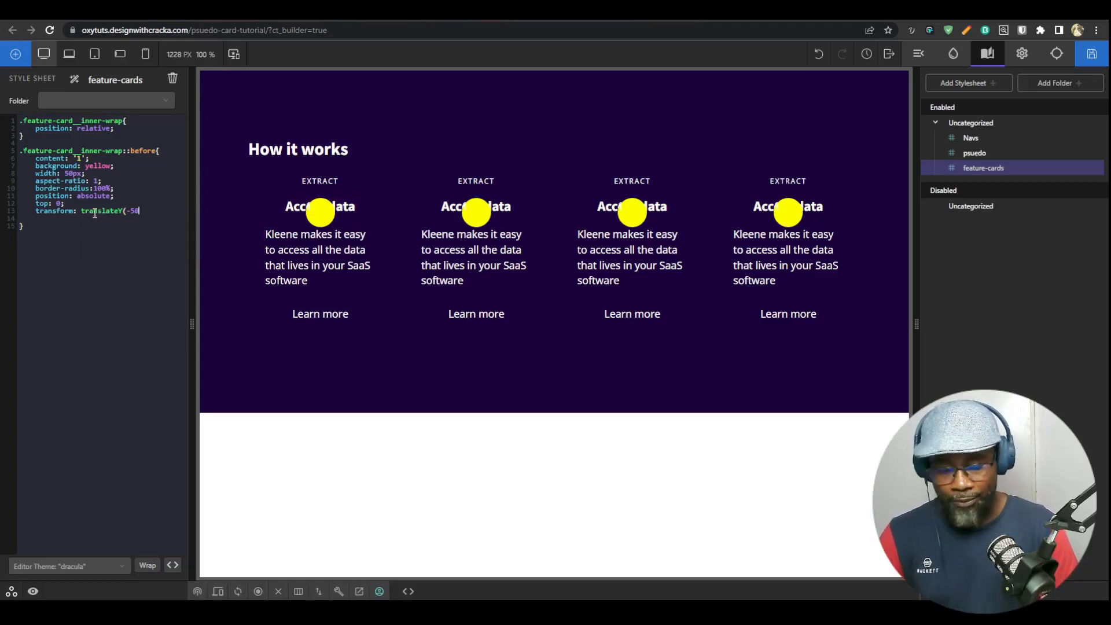
pyautogui.write('%)')
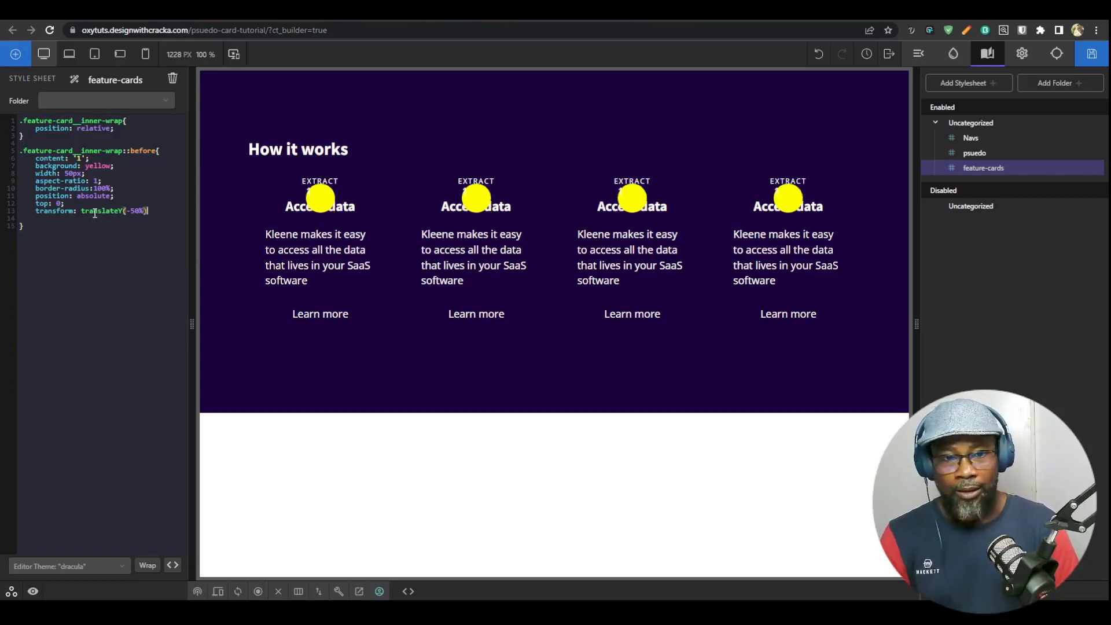
# Step: Set the top padding of the feature-card__inner-wrap class to var(--space-m)
pyautogui.click(364, 214)
pyautogui.click(12, 187)
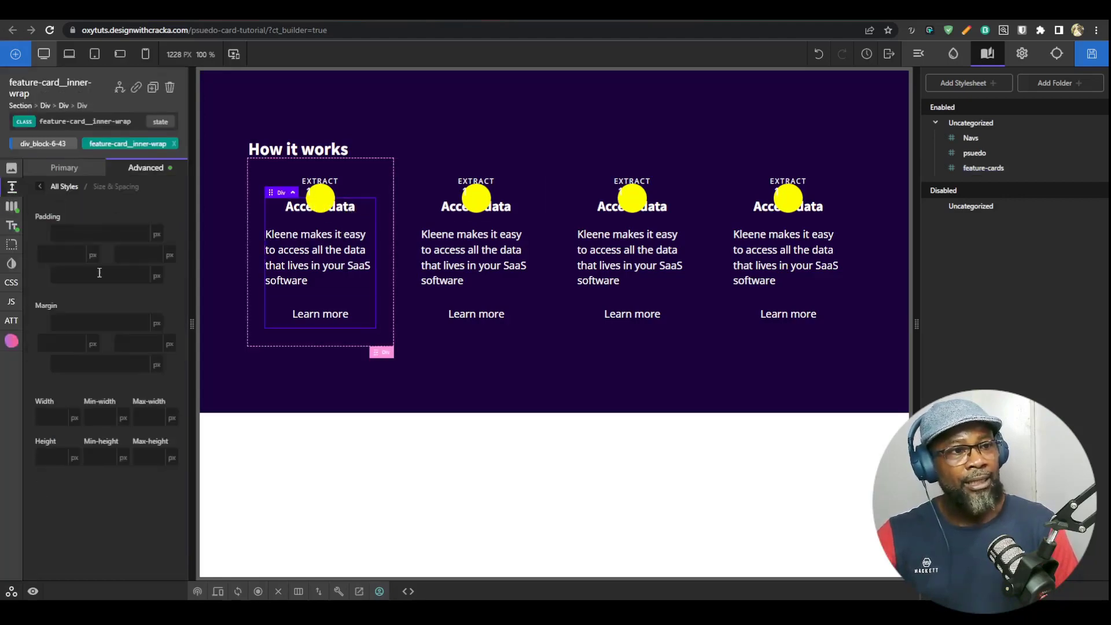
pyautogui.click(124, 234)
pyautogui.write('var')
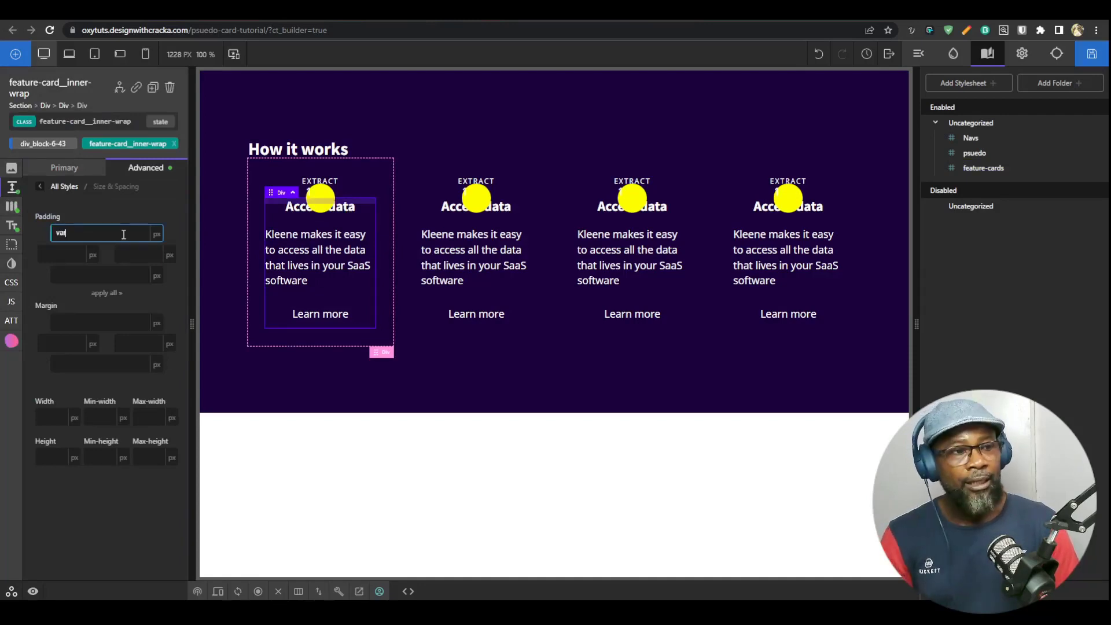
pyautogui.write('(--space')
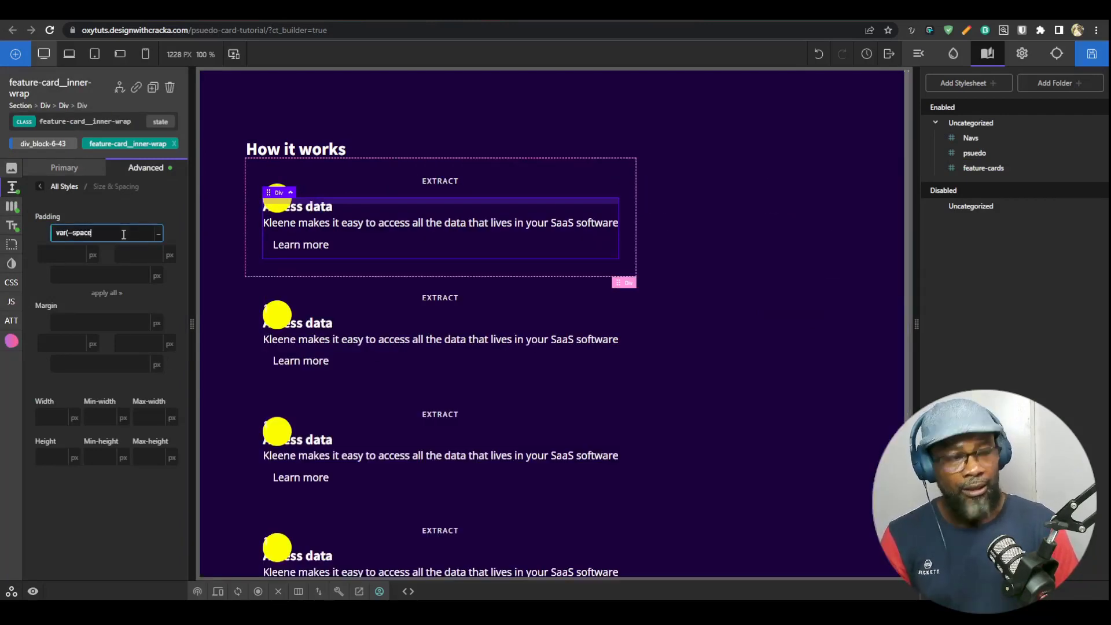
pyautogui.write('-m)')
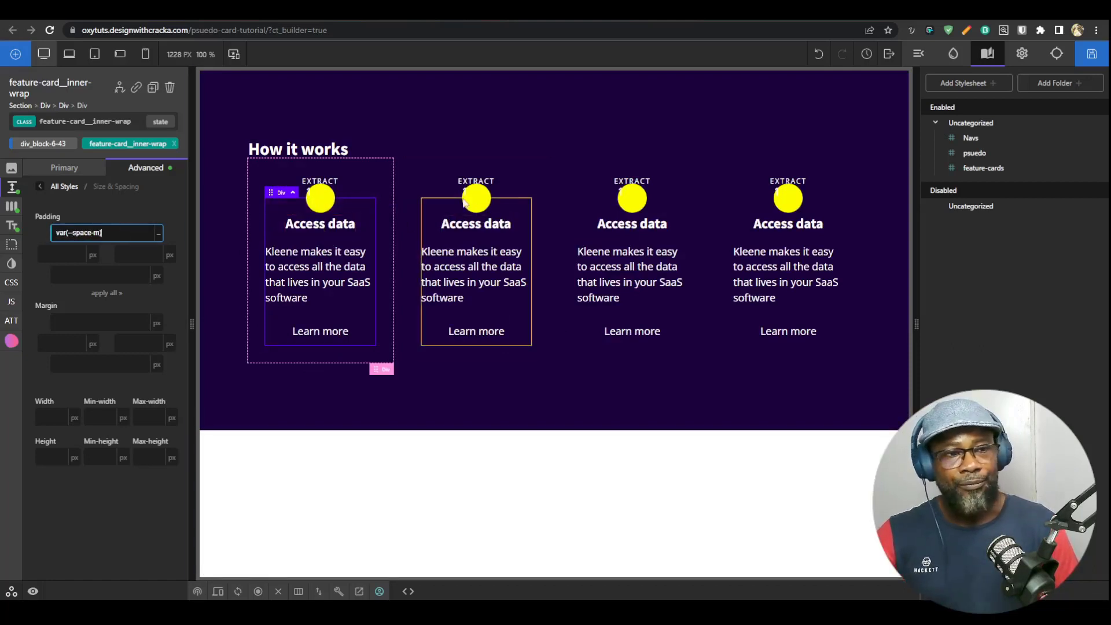
# Step: End the transform declaration with a semicolon and set the ::before text color to black in the feature-cards stylesheet
pyautogui.click(983, 167)
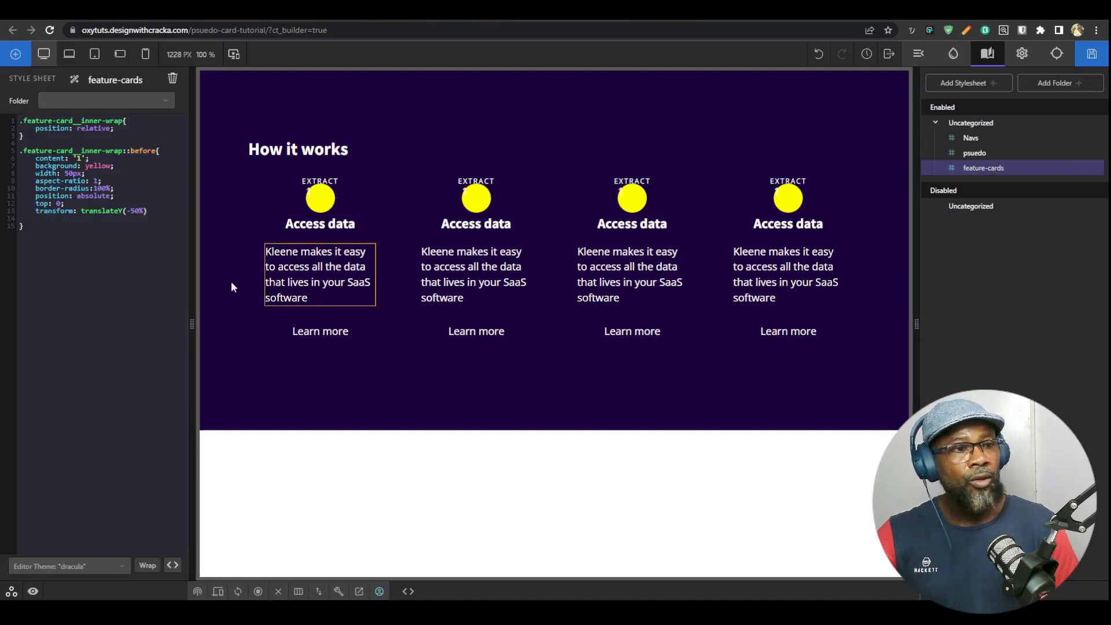
pyautogui.click(165, 208)
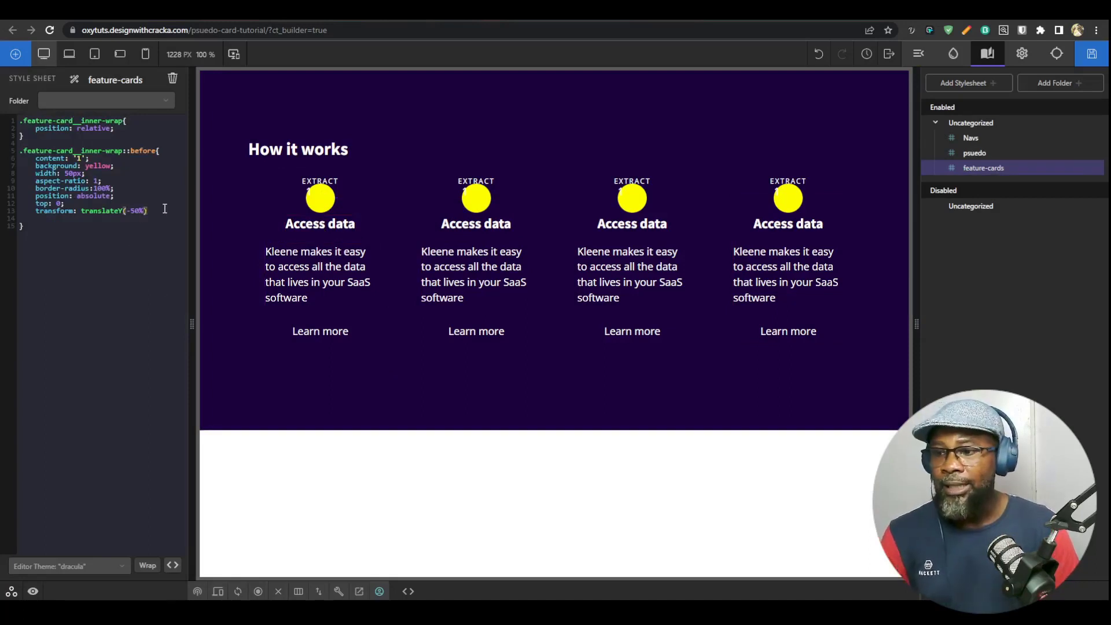
pyautogui.write(';')
pyautogui.press('Return')
pyautogui.write('col')
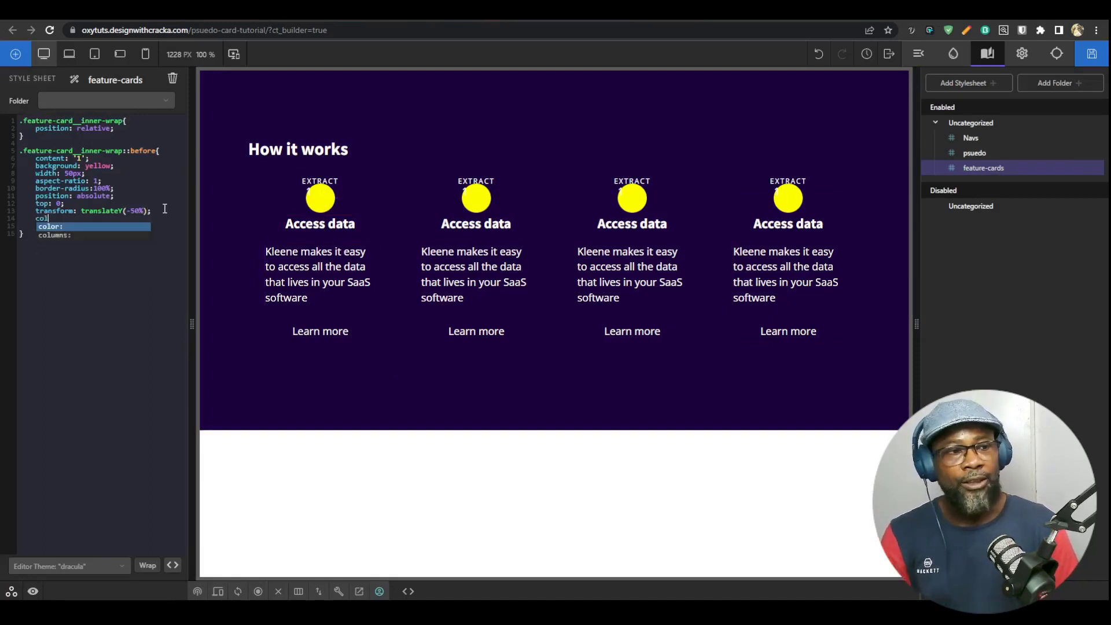
pyautogui.write('or: black;')
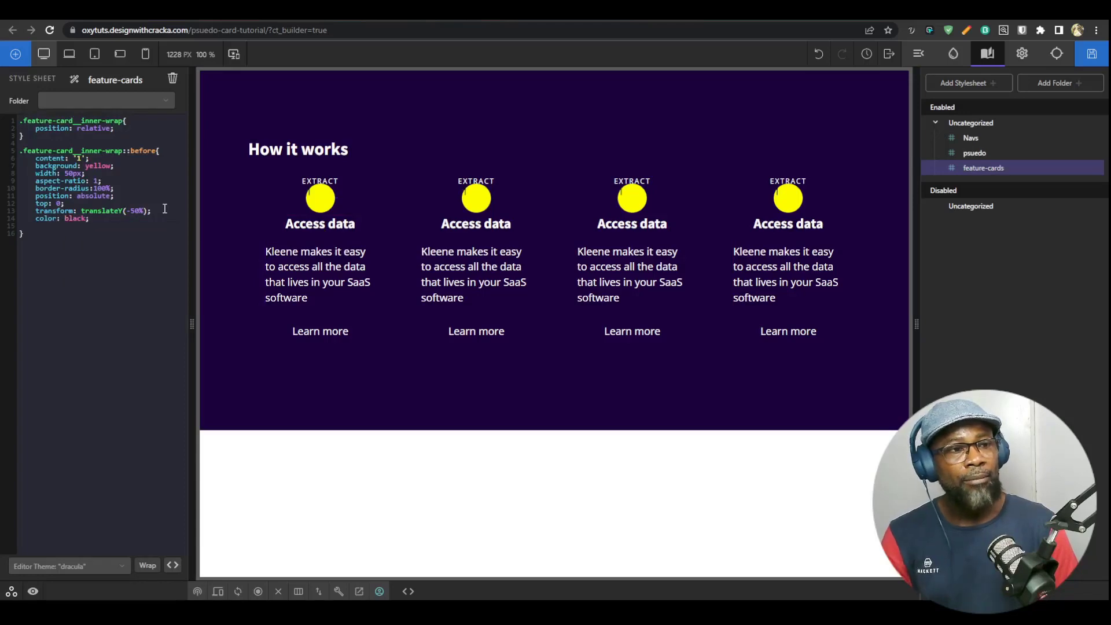
# Step: Set the ::before pseudo-element's font-weight to 700
pyautogui.press('Return')
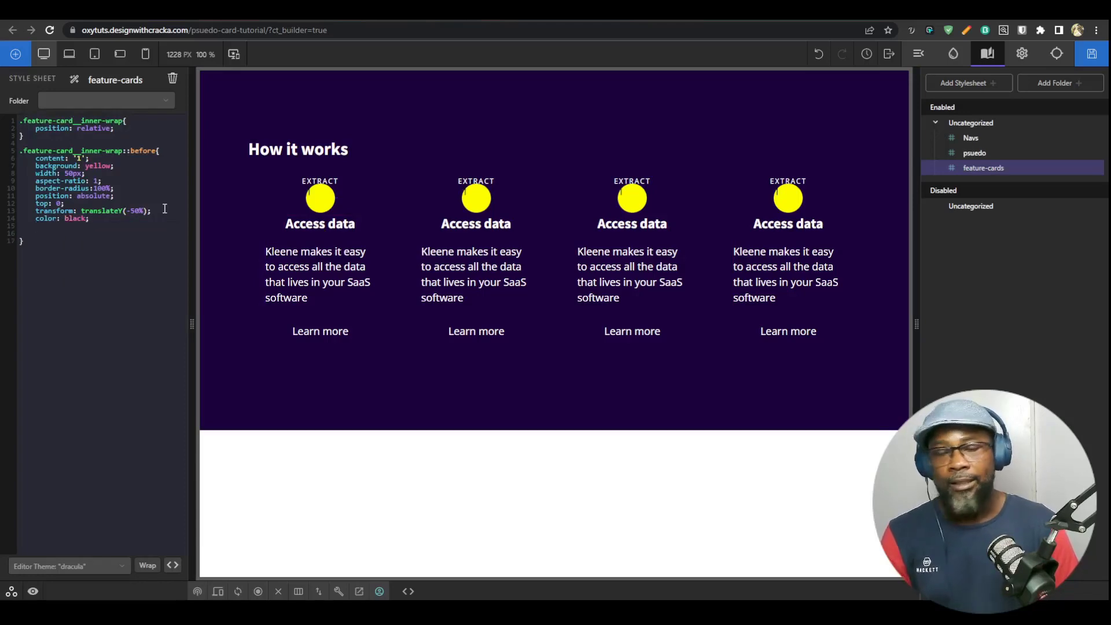
pyautogui.write('font-w')
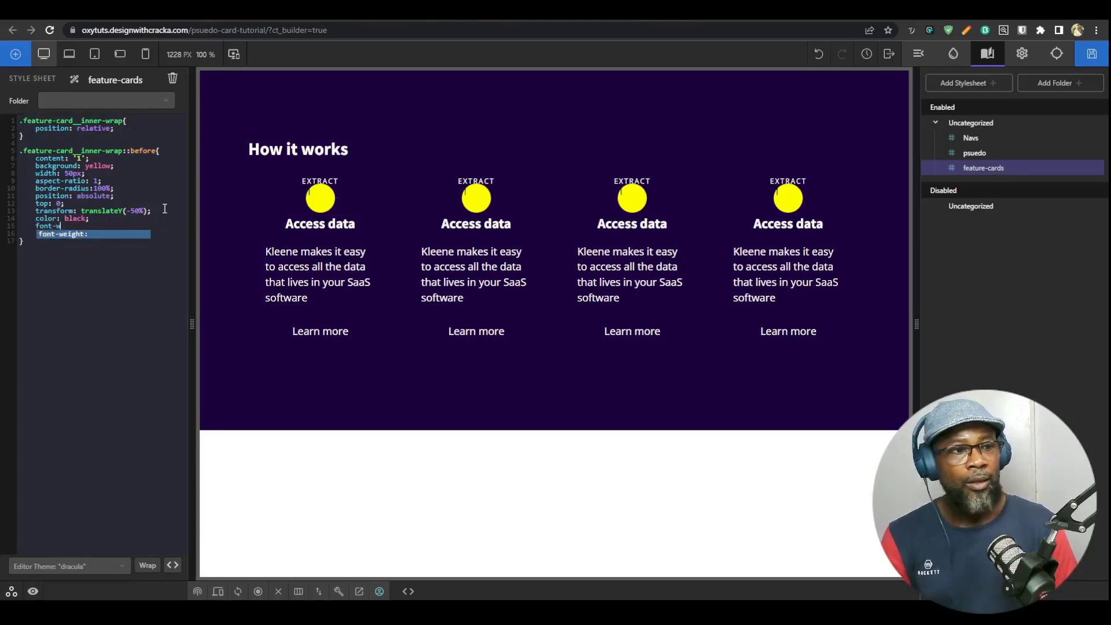
pyautogui.write('eight: 700')
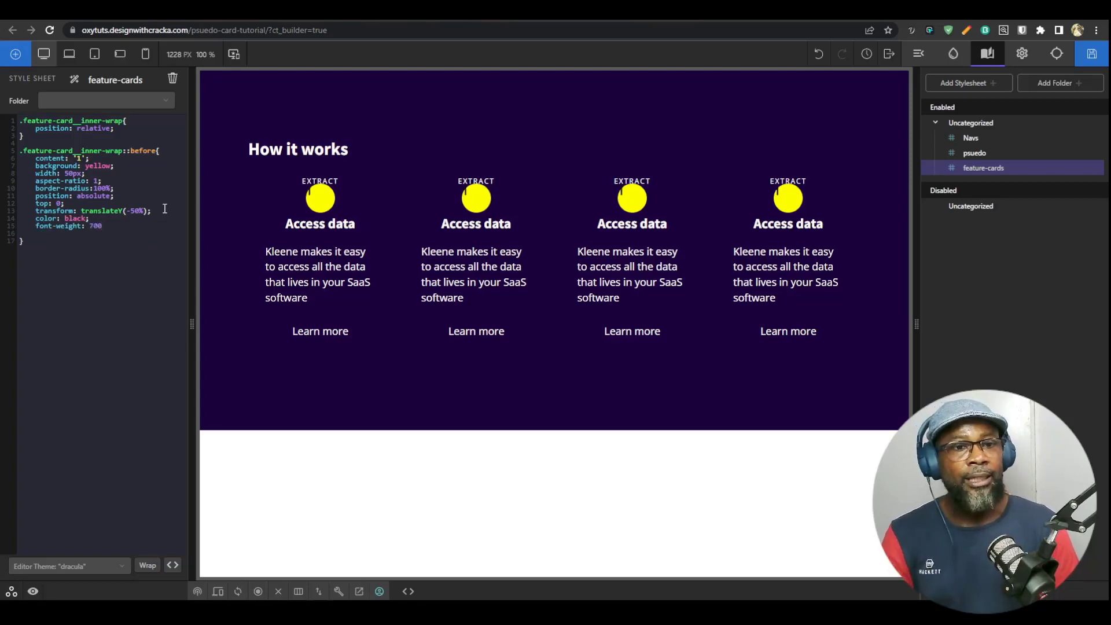
pyautogui.write(';')
pyautogui.press('Return')
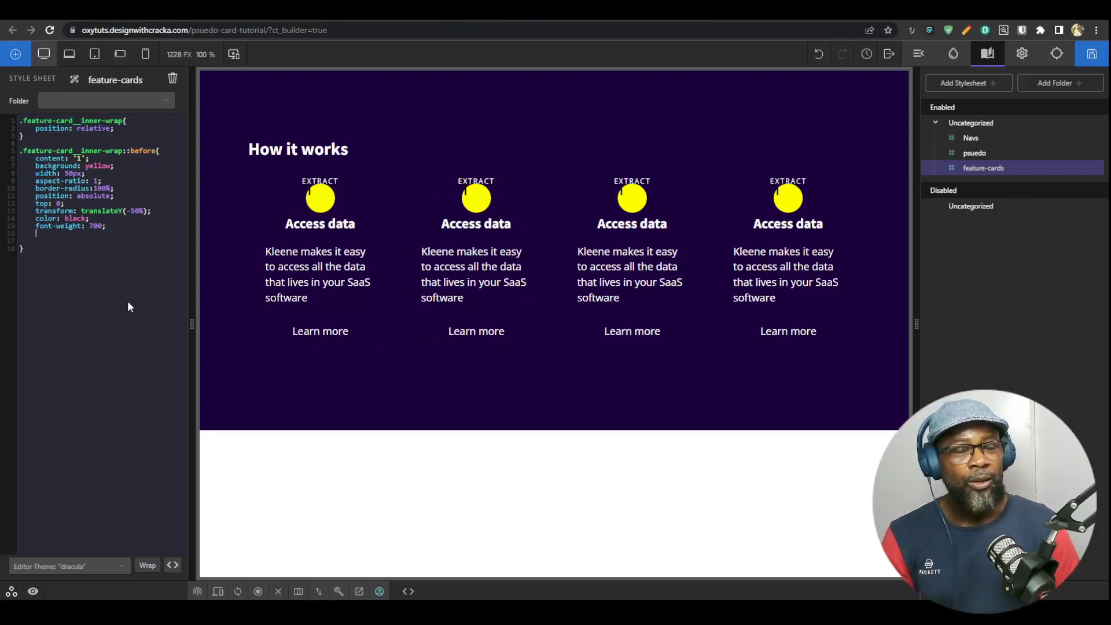
# Step: Center the number inside the ::before circle with display: grid and place-items: center
pyautogui.write('display: ')
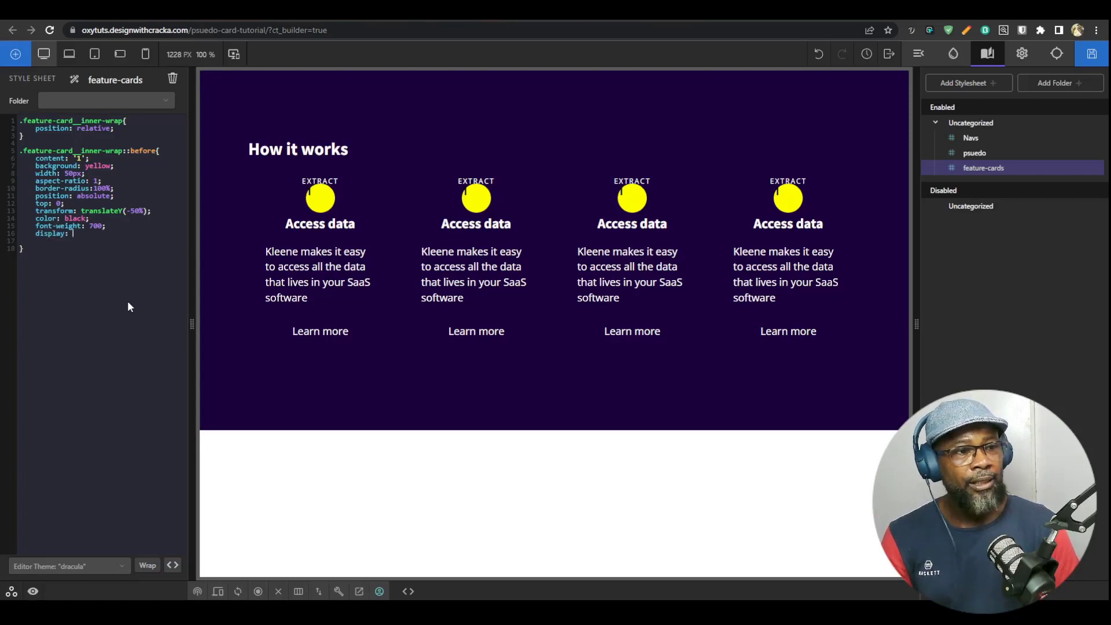
pyautogui.write('grid;')
pyautogui.press('Return')
pyautogui.write('plac')
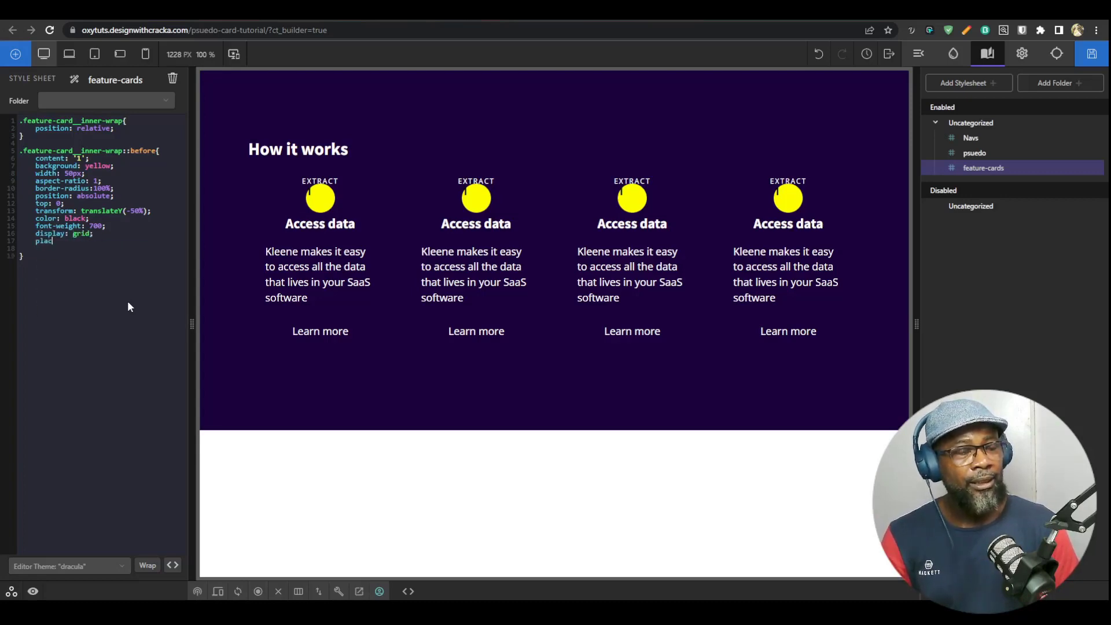
pyautogui.write('e-items')
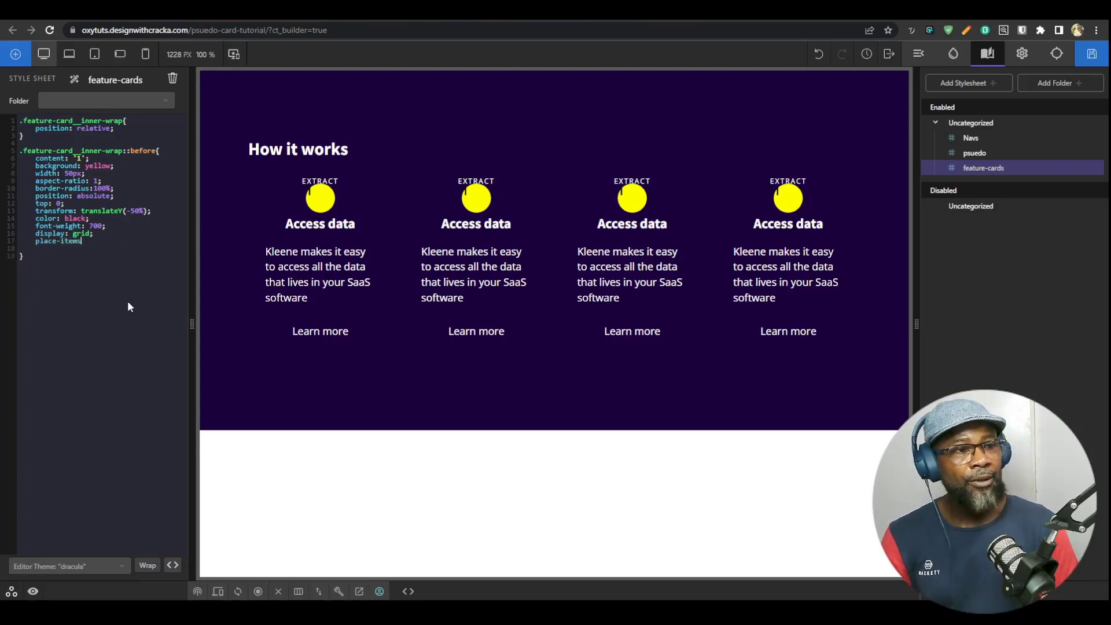
pyautogui.write(': center;')
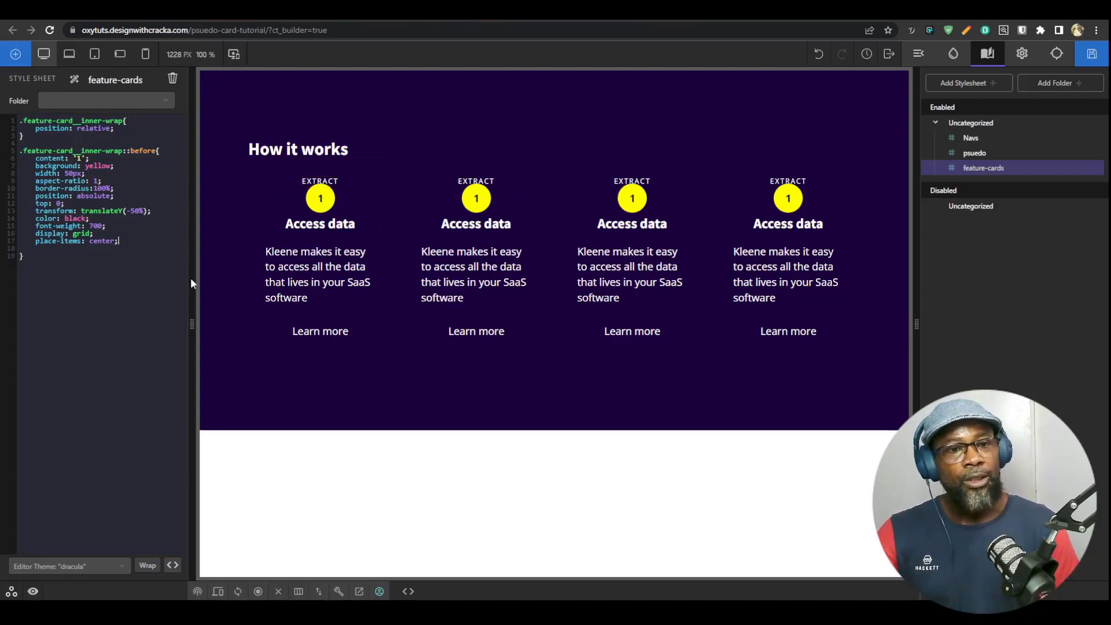
# Step: Set the bottom margin of the feature-card__lead text class to var(--space-m)
pyautogui.click(335, 182)
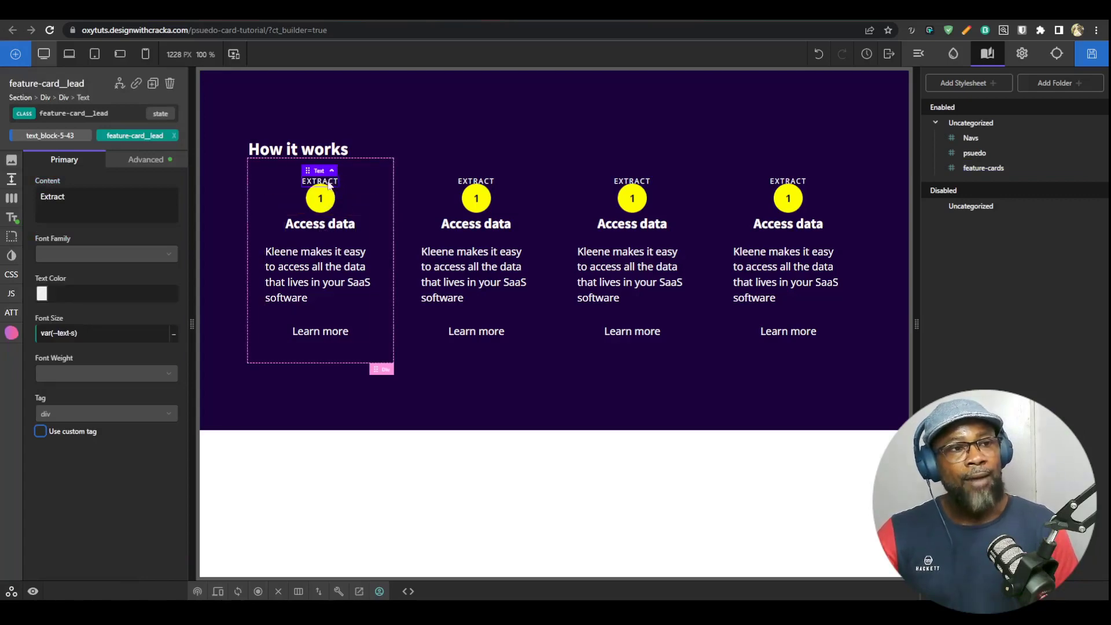
pyautogui.click(11, 179)
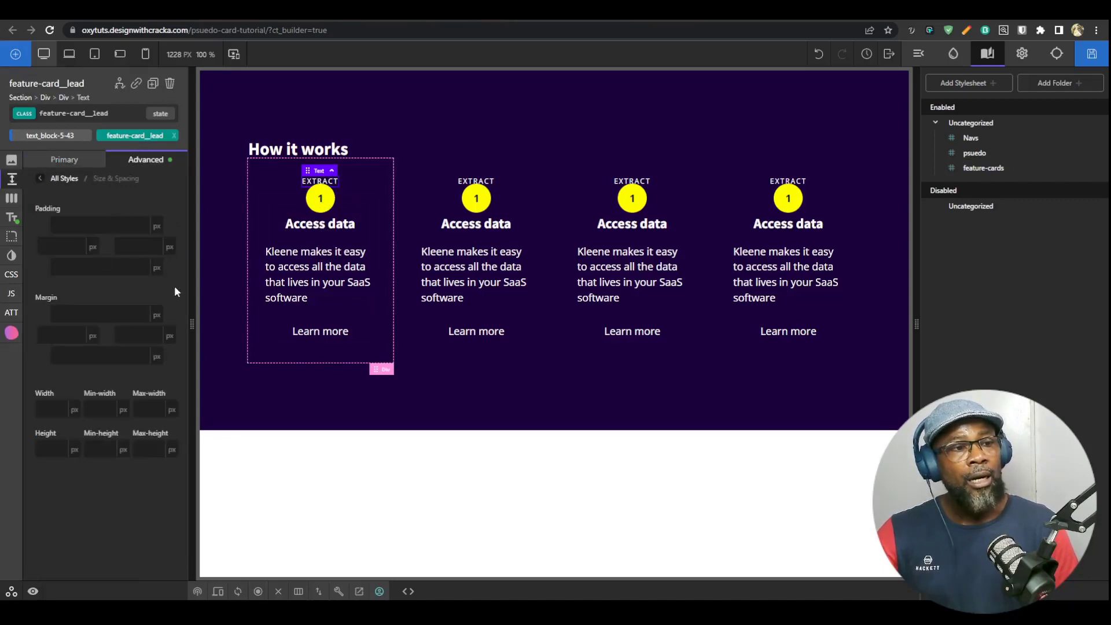
pyautogui.click(110, 357)
pyautogui.write('va')
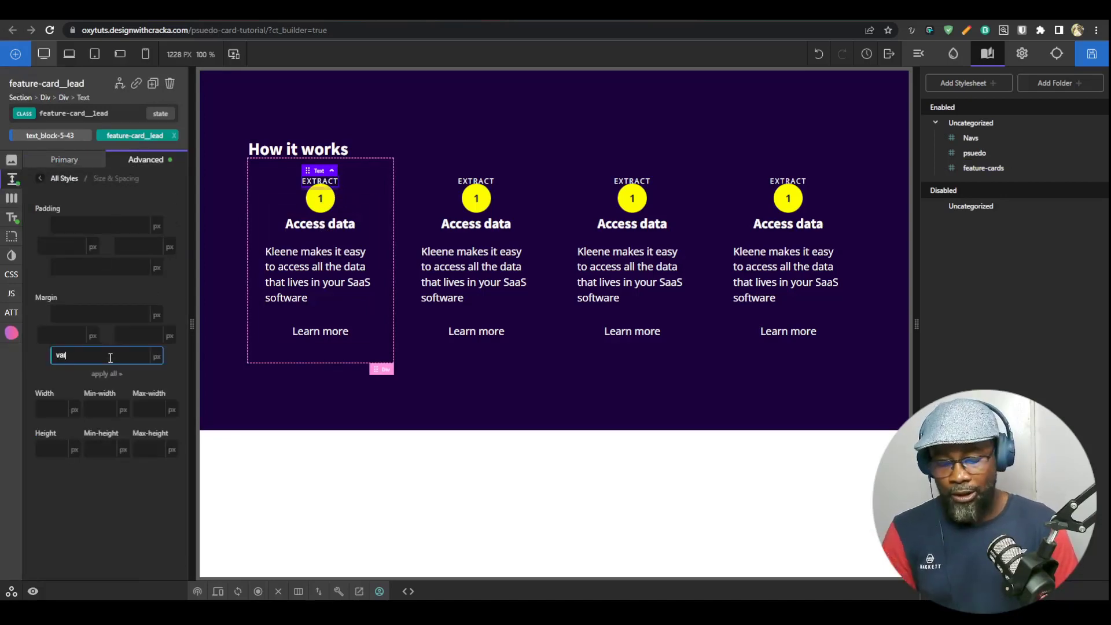
pyautogui.write('r(--space')
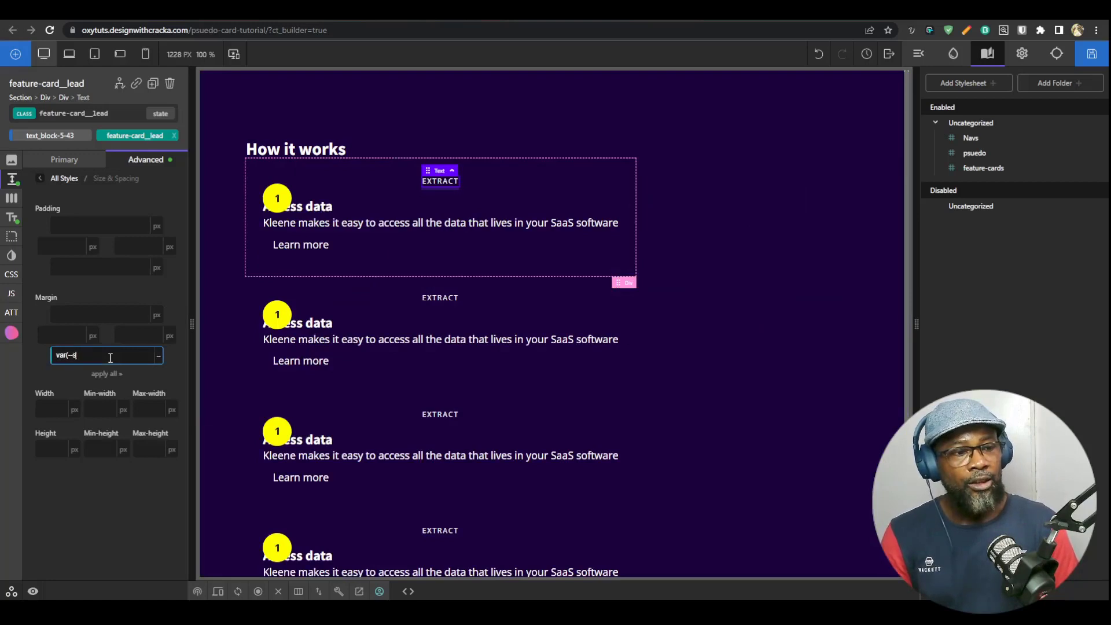
pyautogui.write('-m)')
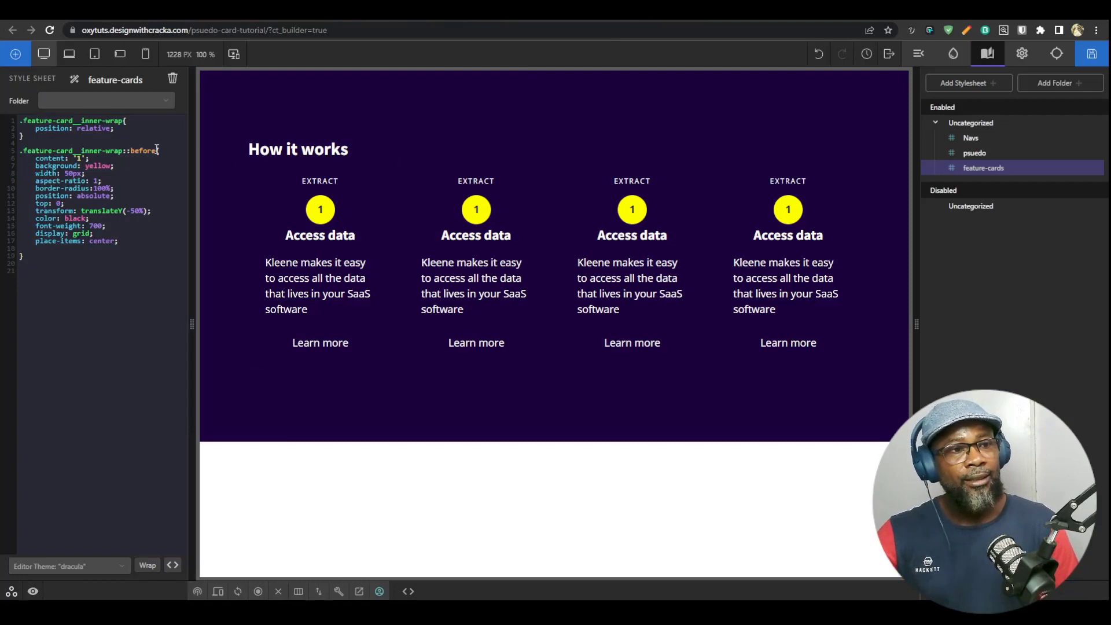
# Step: Add a .feature-card__inner-wrap::after rule with an empty content value to the feature-cards stylesheet
pyautogui.click(158, 150)
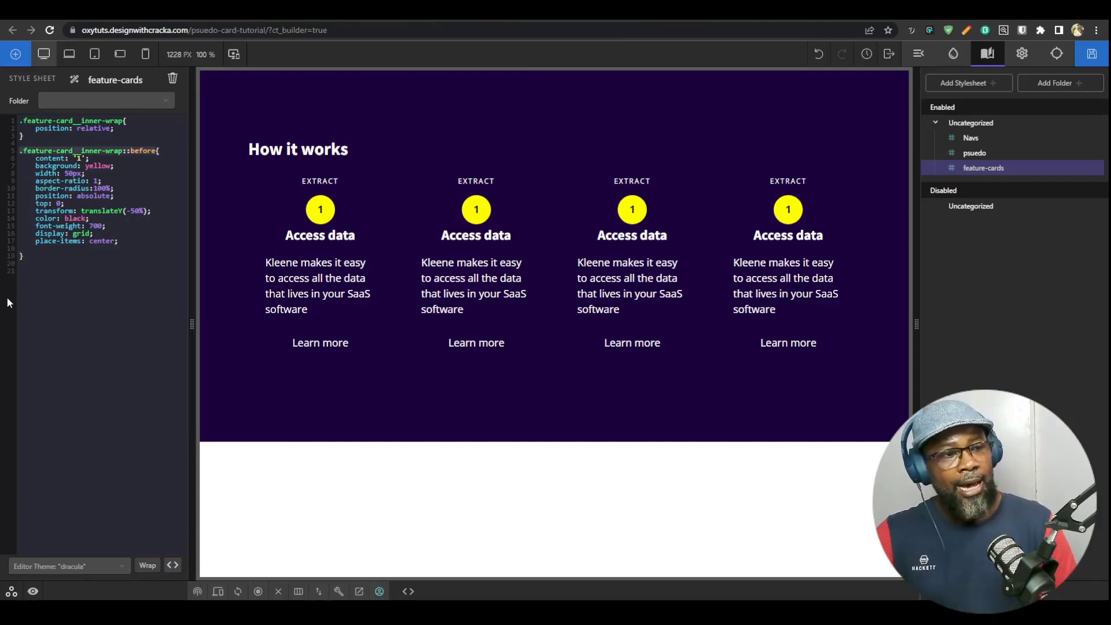
pyautogui.click(27, 291)
pyautogui.write('.feature-card__inner-wrap::before')
pyautogui.doubleClick(140, 271)
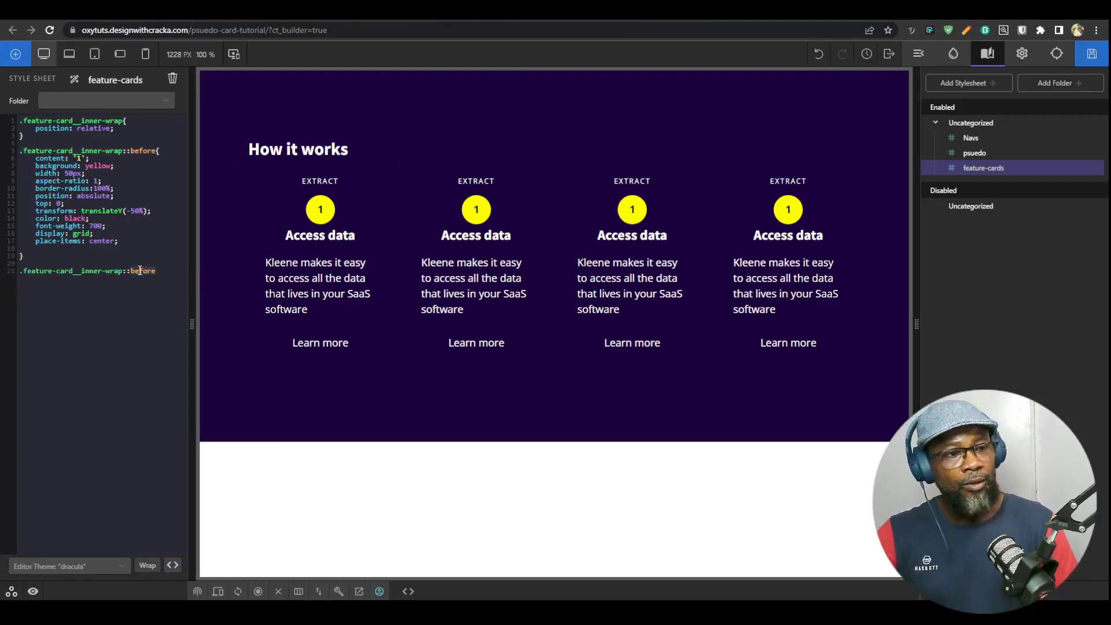
pyautogui.write('after{')
pyautogui.press('Return')
pyautogui.write('con')
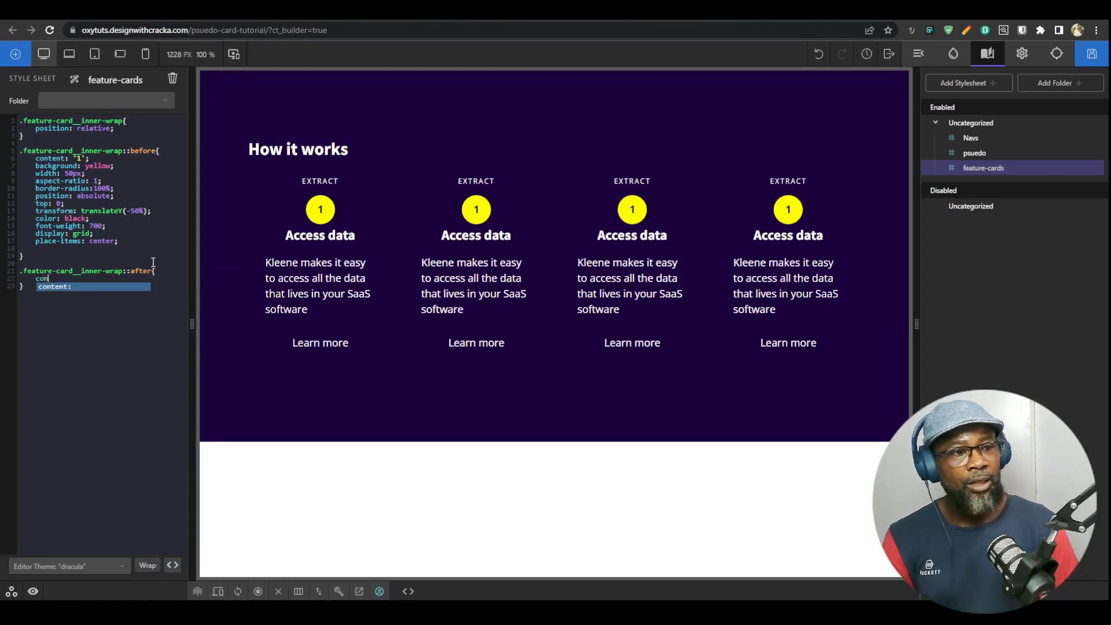
pyautogui.press('Return')
pyautogui.write("'")
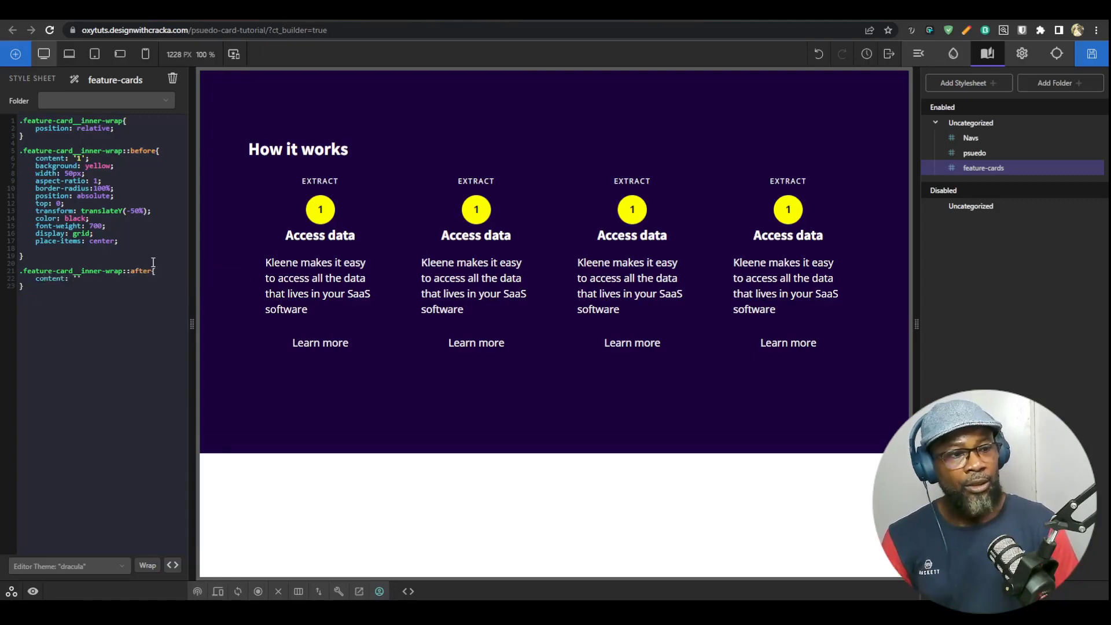
pyautogui.write("'")
pyautogui.write(';')
# Step: Give the ::after pseudo-element a width of 100% and a height of 5px
pyautogui.press('Return')
pyautogui.write('wo')
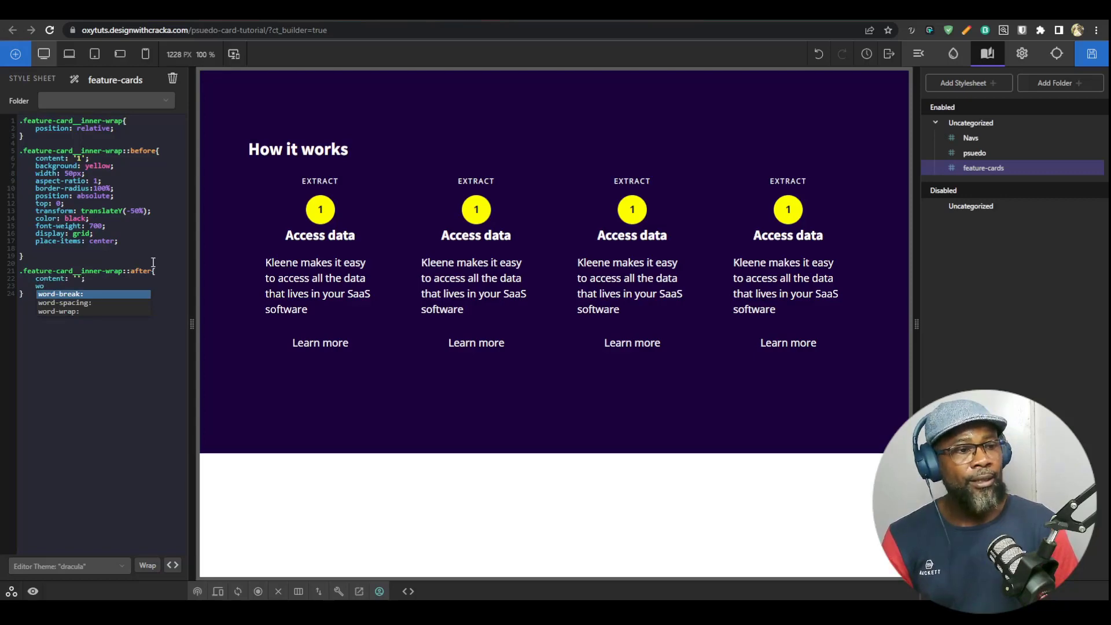
pyautogui.press('BackSpace')
pyautogui.write('i')
pyautogui.press('Return')
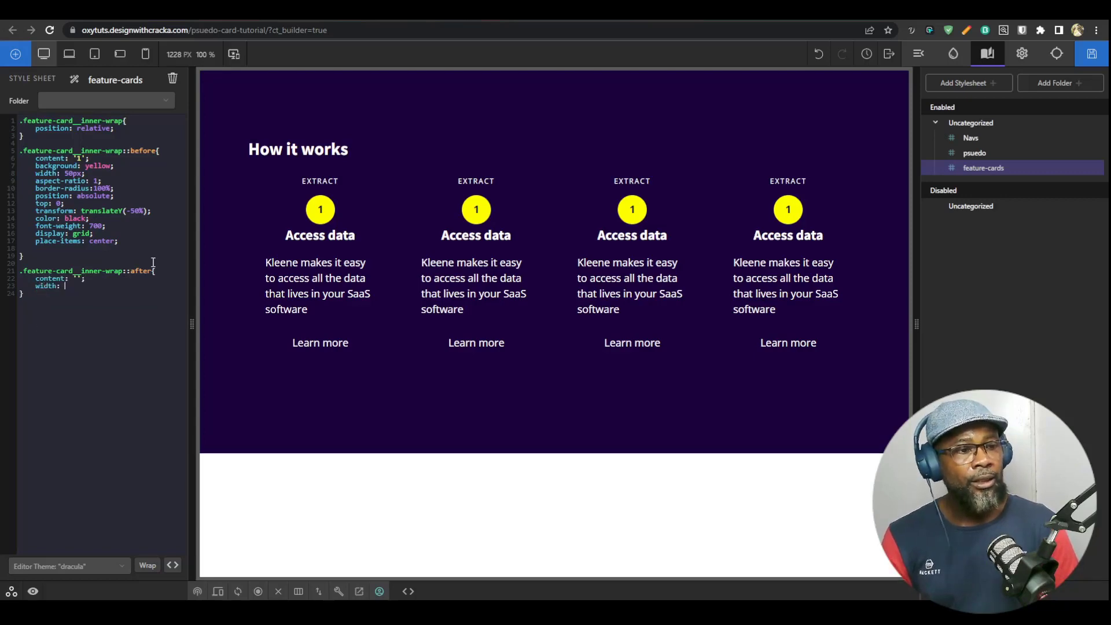
pyautogui.write('100%;')
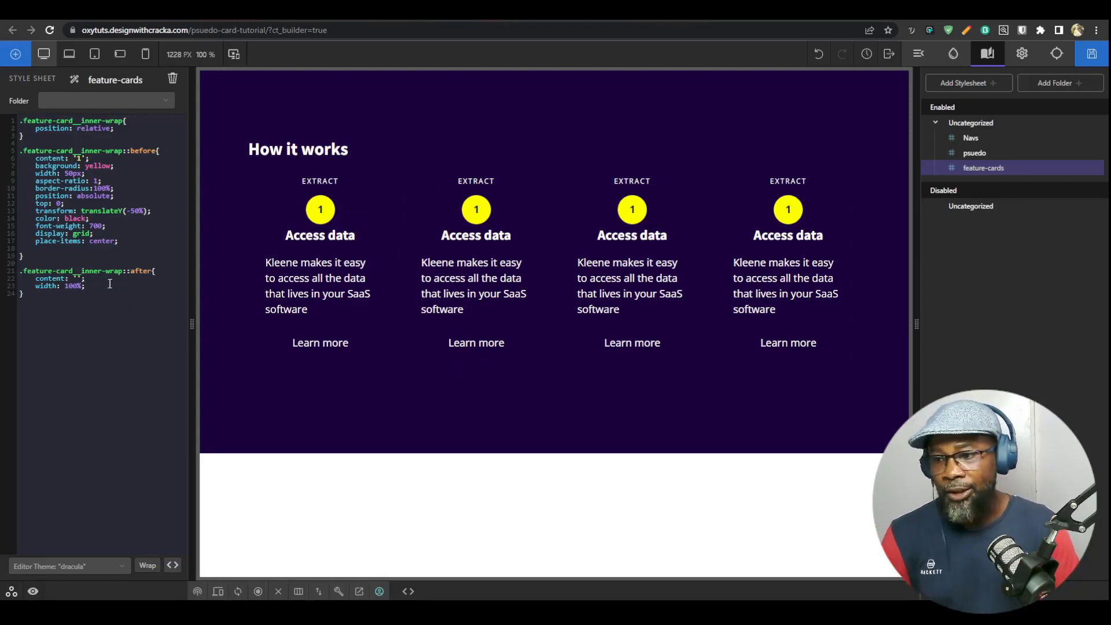
pyautogui.write('he')
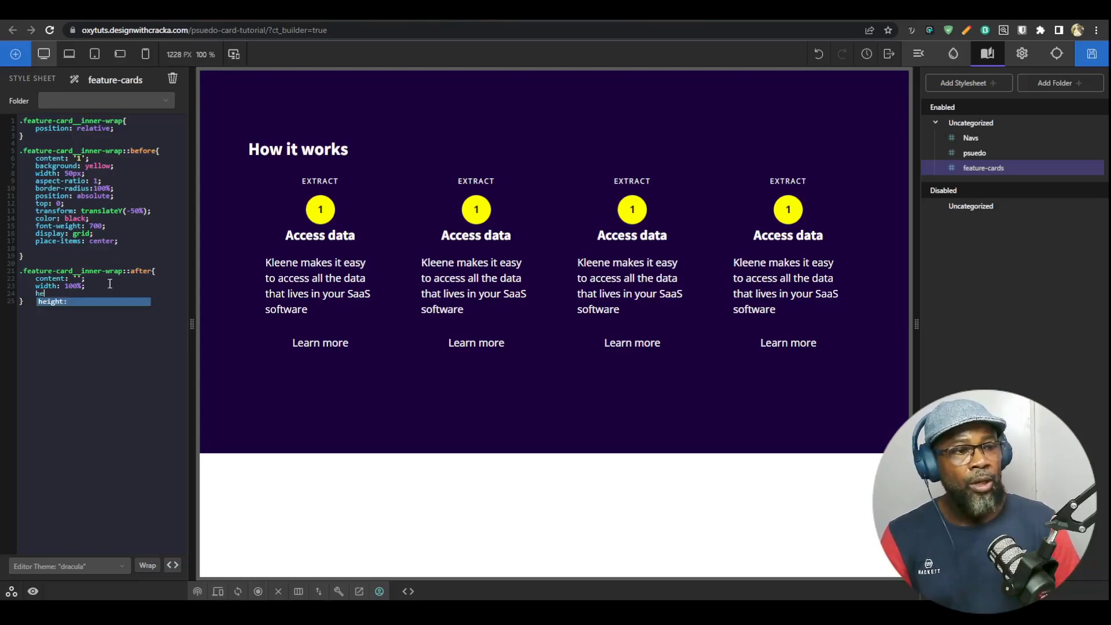
pyautogui.write('ight: 5px;')
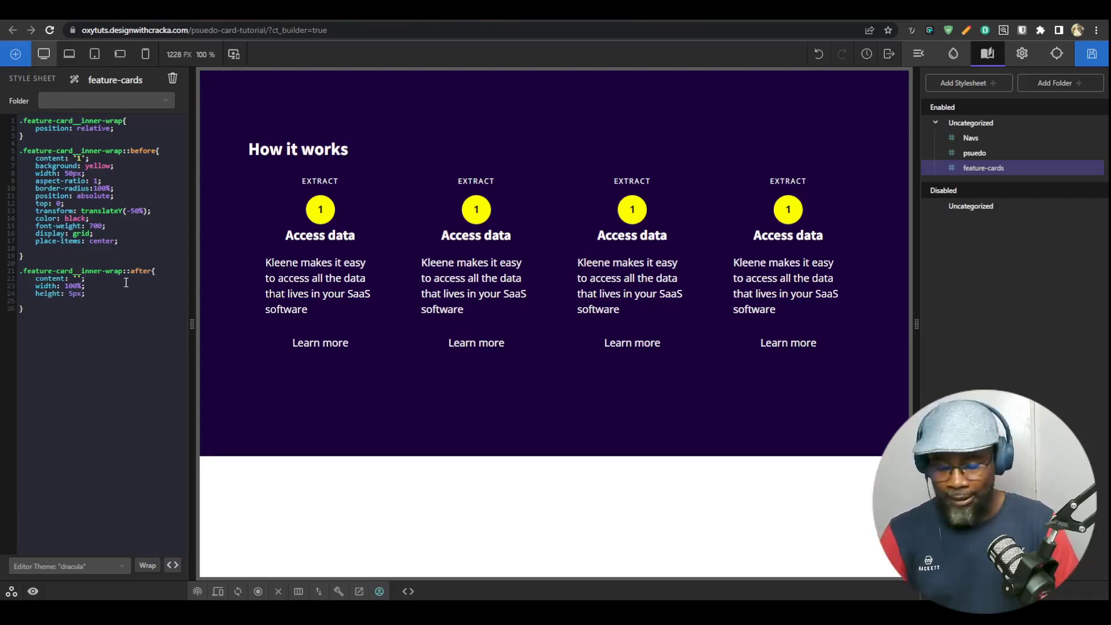
# Step: Add a yellow background declaration to the ::after rule, directly below its content line
pyautogui.click(125, 282)
pyautogui.press('Return')
pyautogui.write('background: yello')
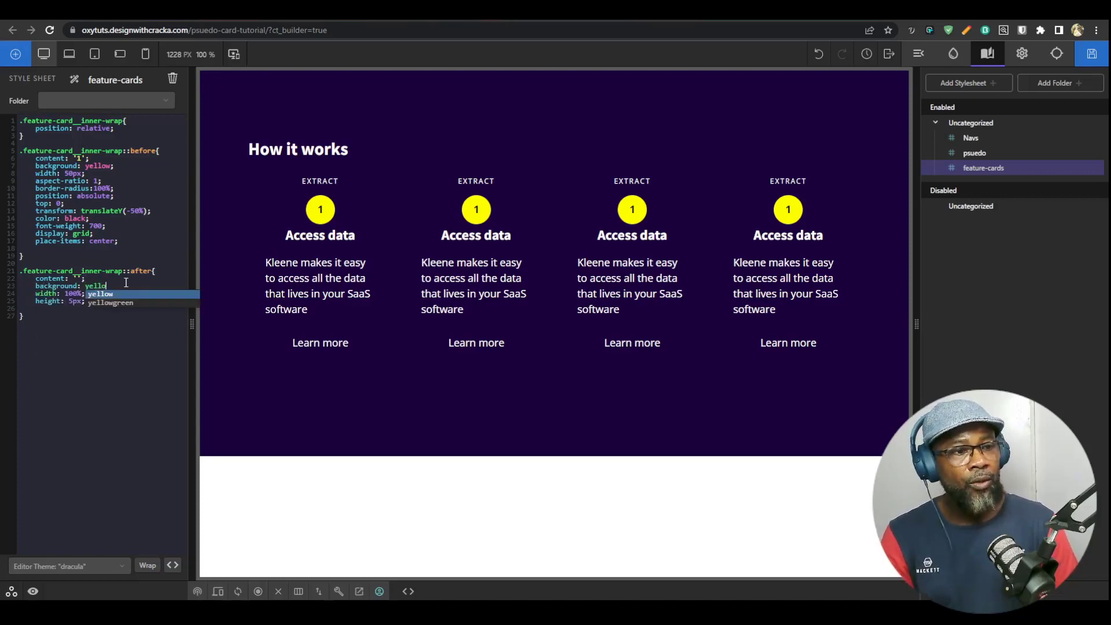
pyautogui.press('Return')
pyautogui.write(';')
# Step: Position the ::after line absolutely with top: 0
pyautogui.click(106, 301)
pyautogui.press('Return')
pyautogui.write('pos')
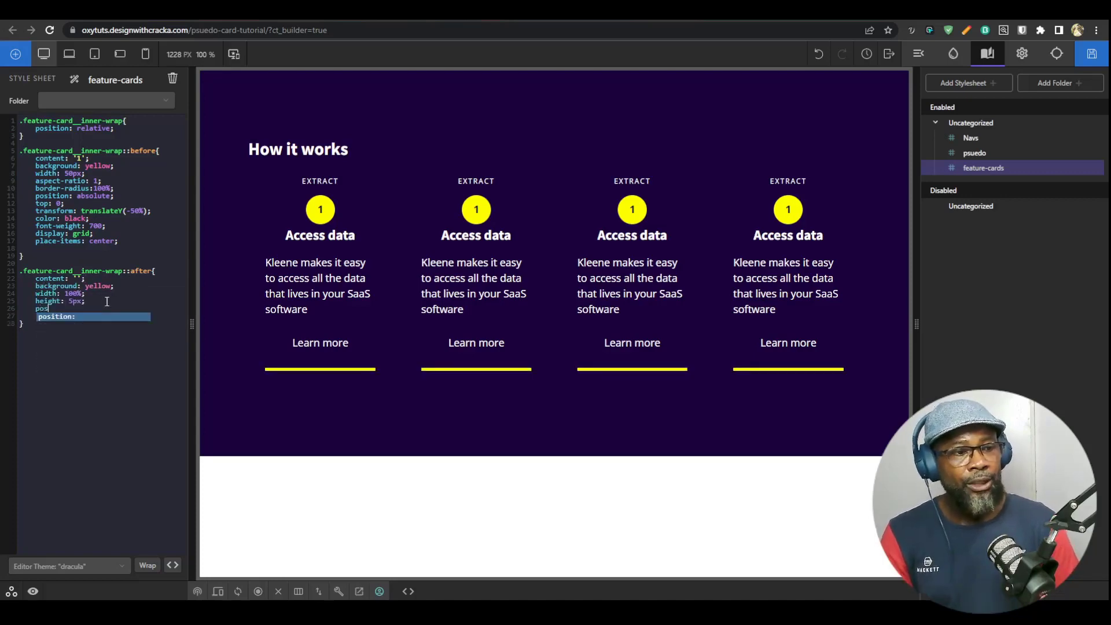
pyautogui.press('Return')
pyautogui.write('abs')
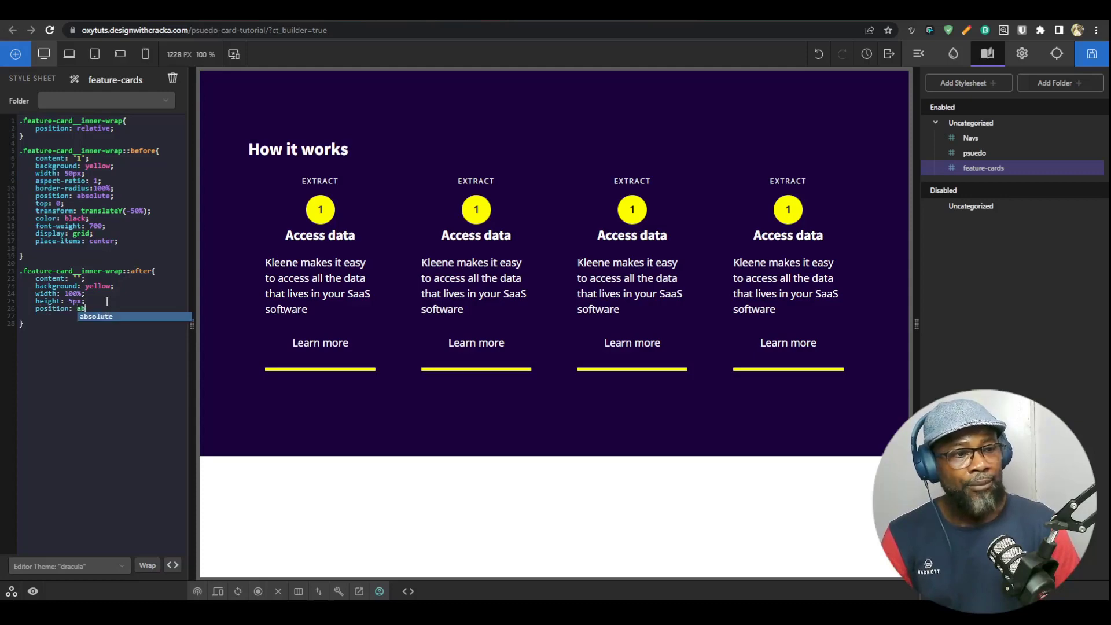
pyautogui.press('Return')
pyautogui.write(';')
pyautogui.press('Return')
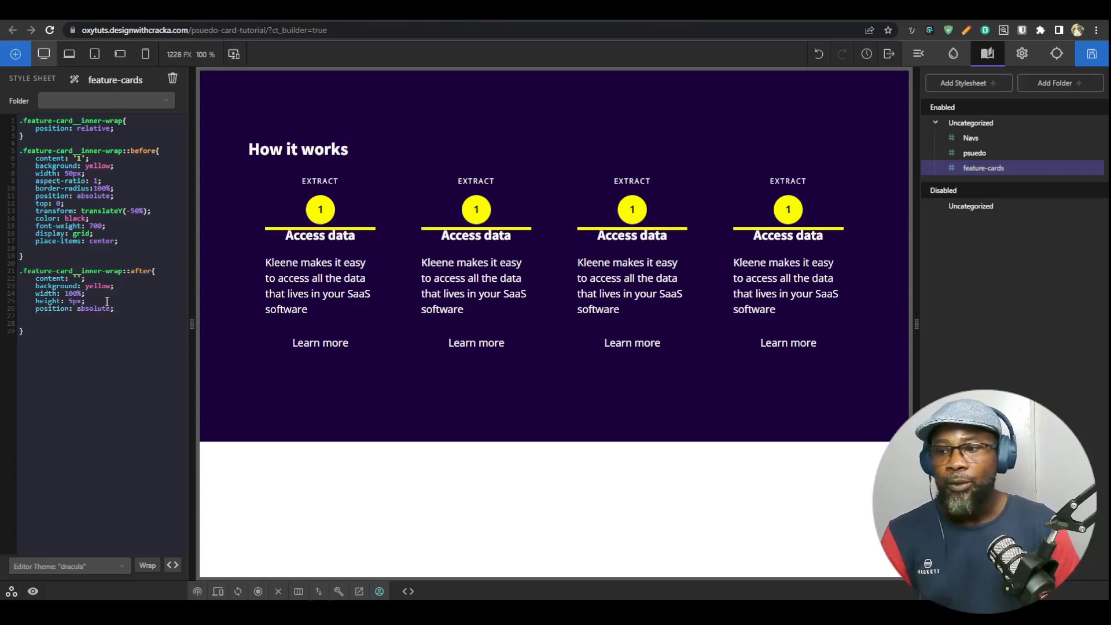
pyautogui.write('top:')
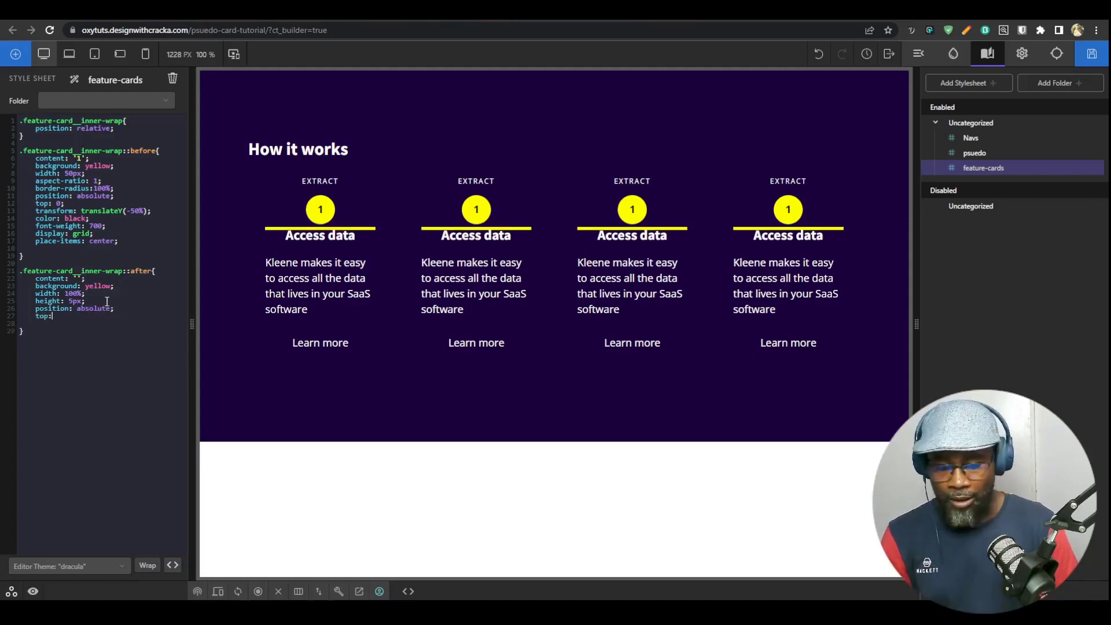
pyautogui.write(' 0;')
pyautogui.press('Return')
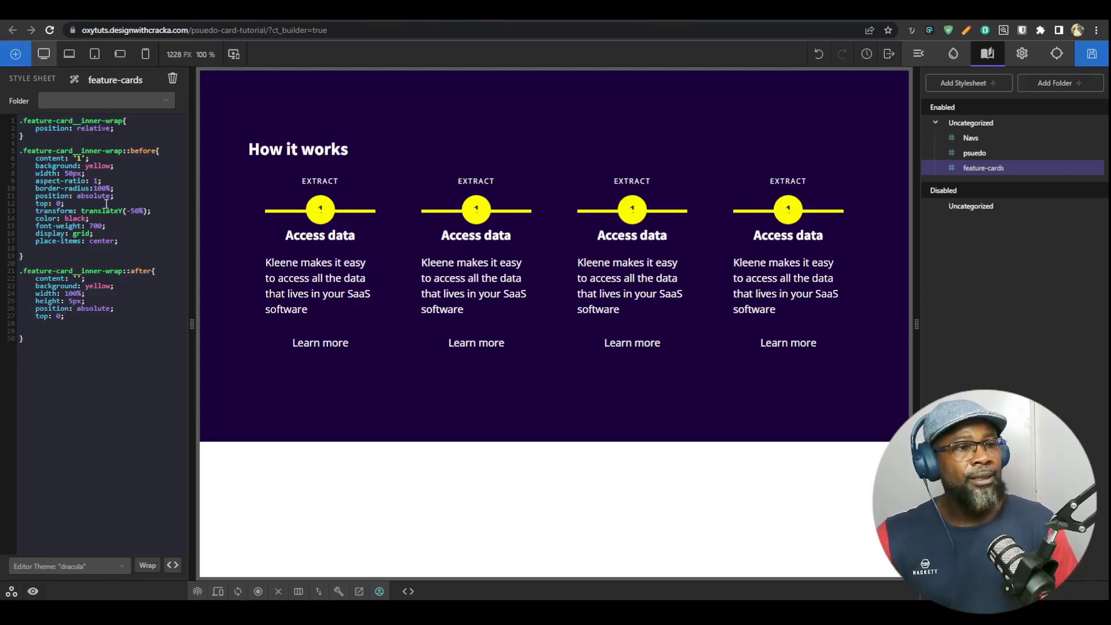
# Step: Add transform: translateY(-50%) to the ::after rule, matching the ::before circle's transform
pyautogui.click(158, 209)
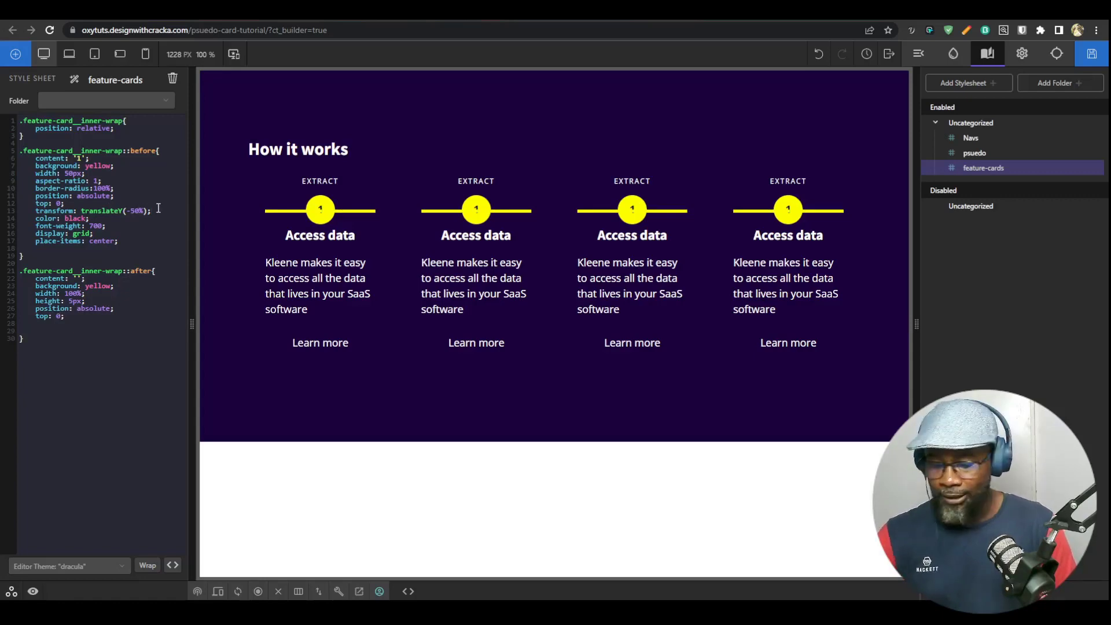
pyautogui.click(75, 322)
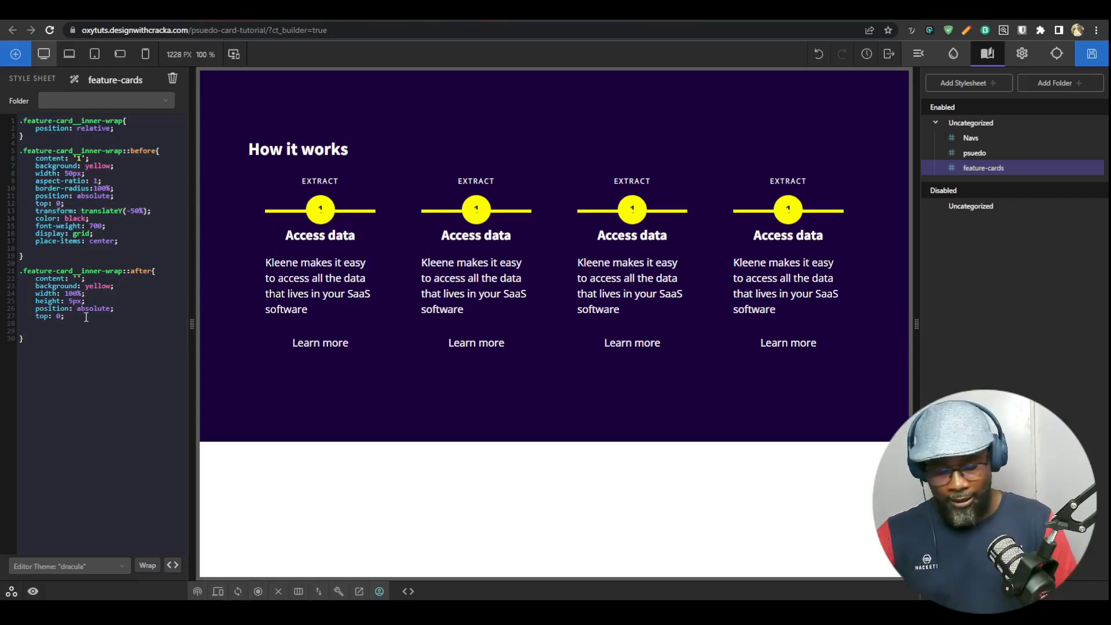
pyautogui.write('transform: translateY(-50%);')
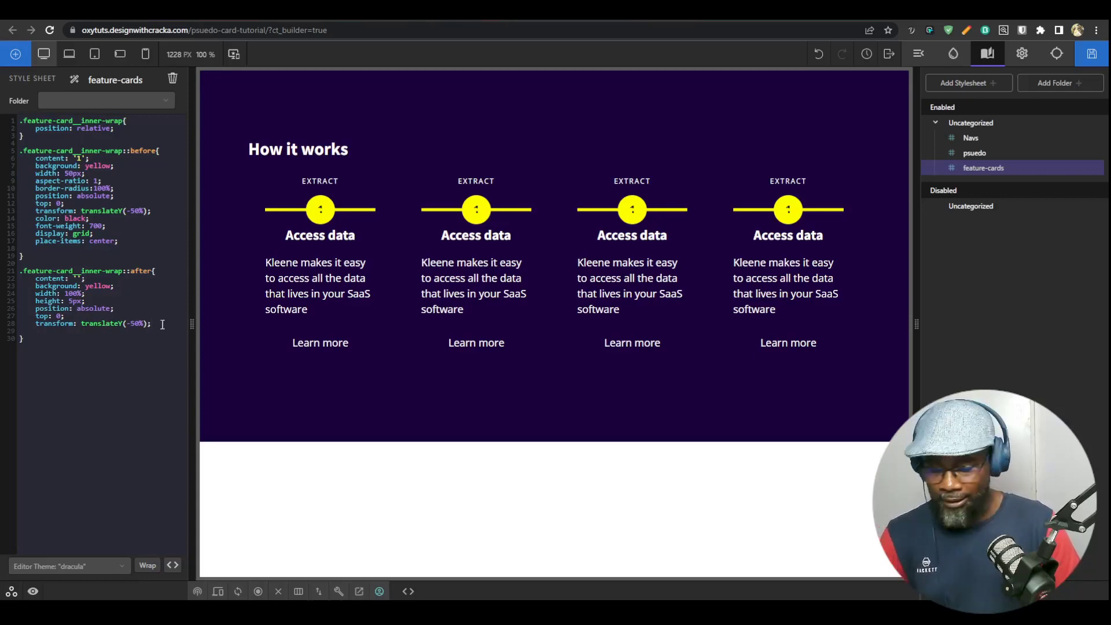
# Step: Offset the ::after line with left: 50% and place it behind the number circles with z-index: -1
pyautogui.write('le')
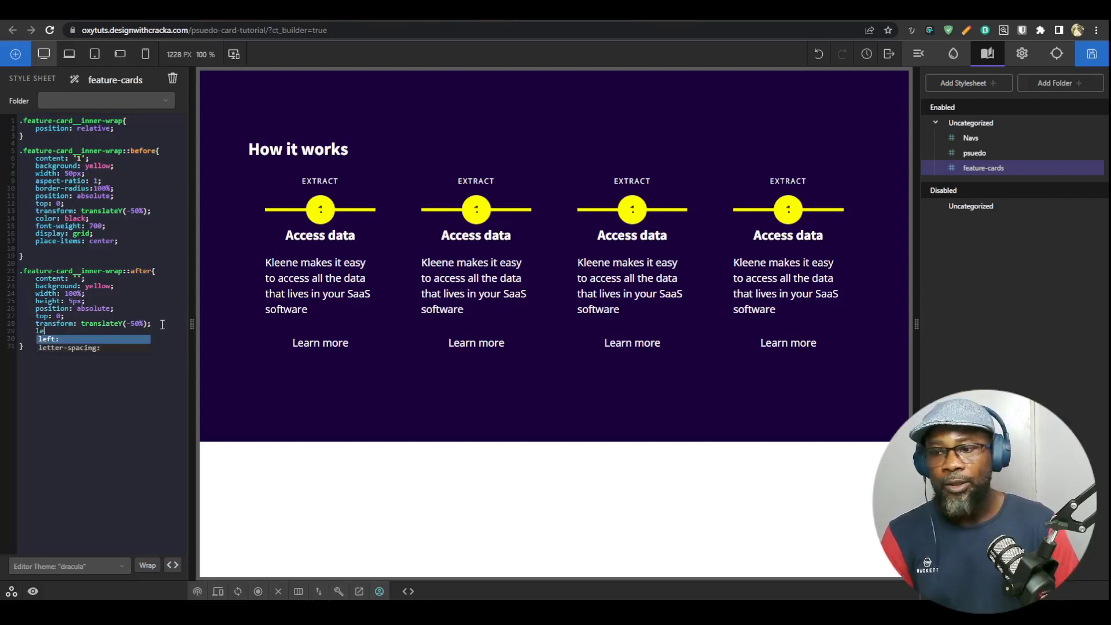
pyautogui.press('Return')
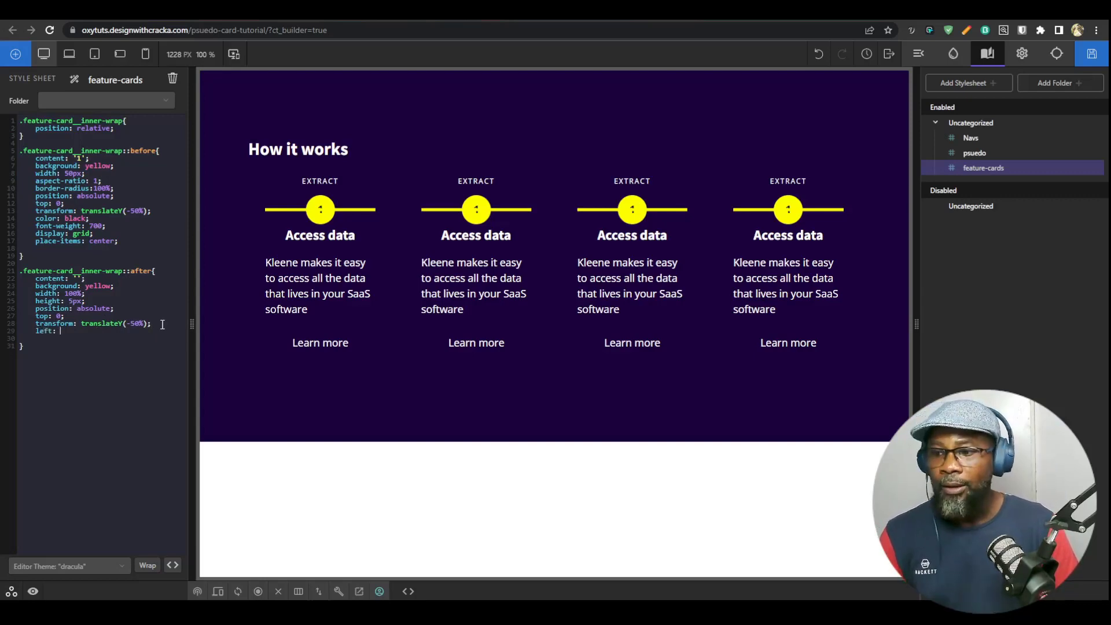
pyautogui.write('50%')
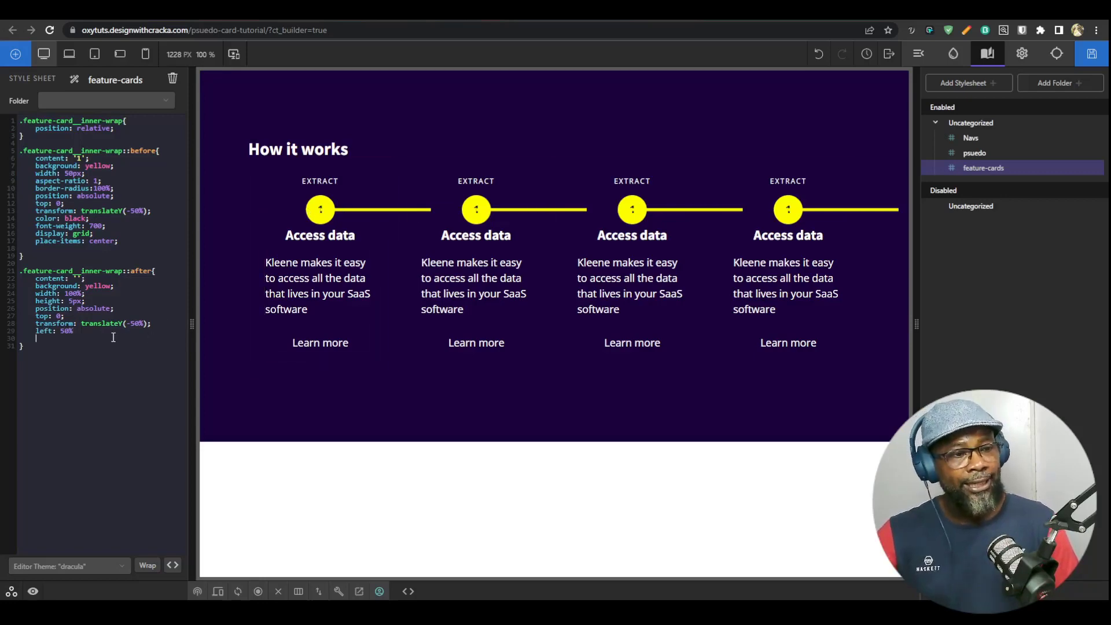
pyautogui.write(';')
pyautogui.press('Return')
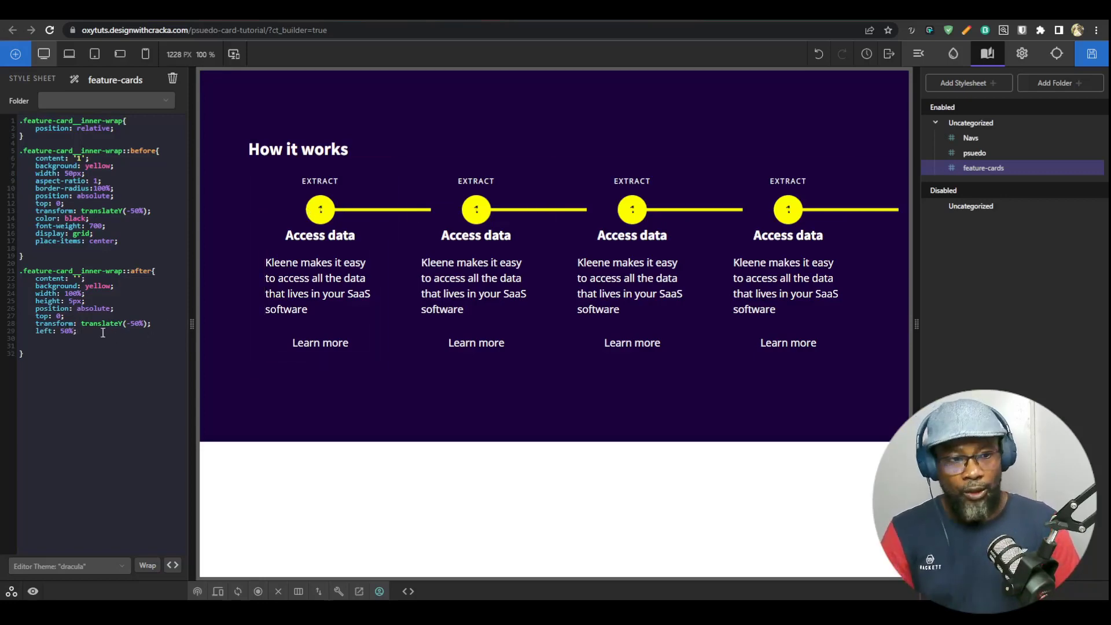
pyautogui.write('z')
pyautogui.press('Return')
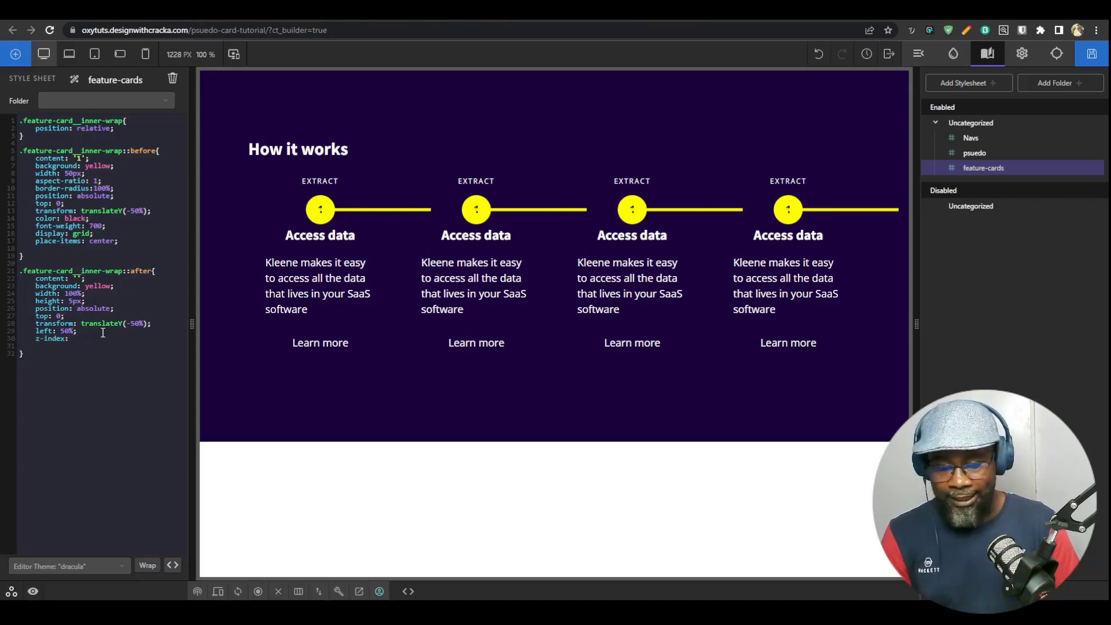
pyautogui.write('-1;')
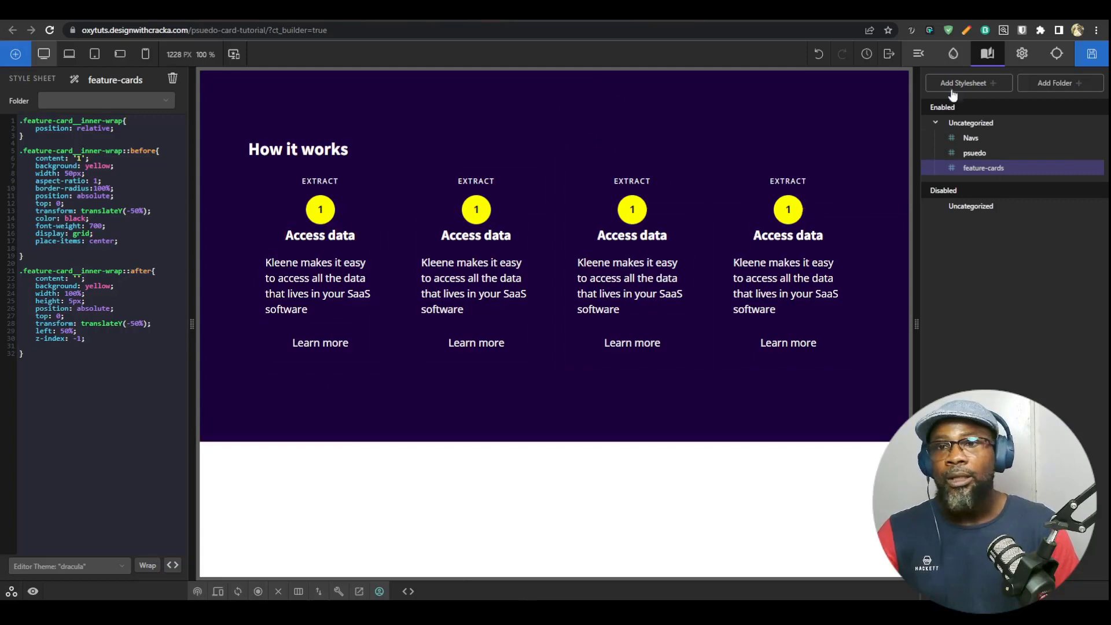
# Step: Set the z-index of the How it works section to 1 in its layout settings
pyautogui.click(918, 53)
pyautogui.click(966, 120)
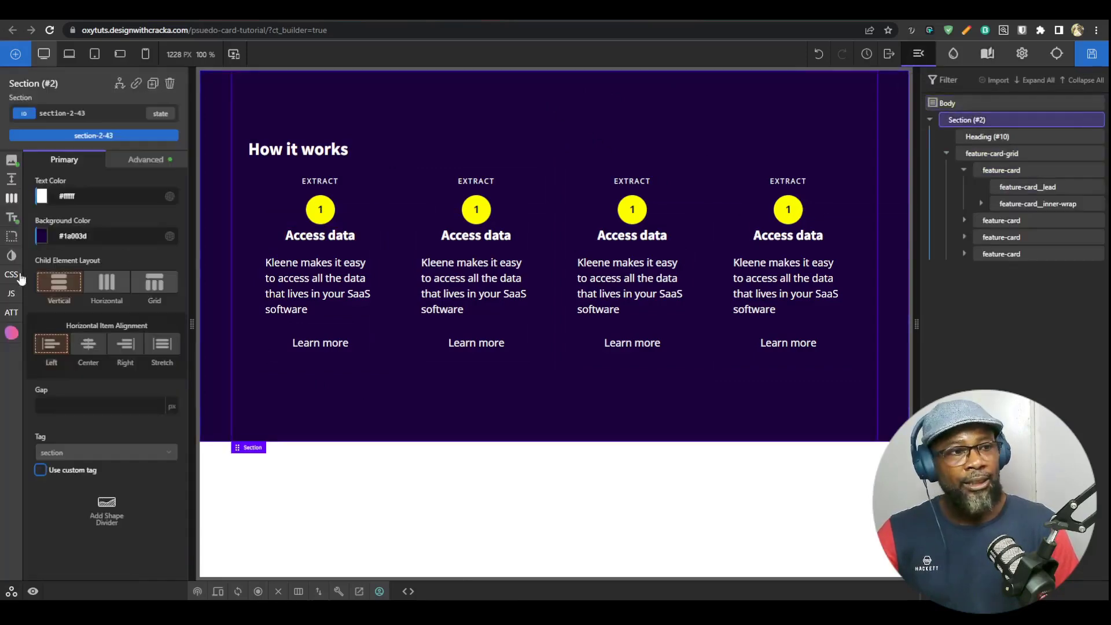
pyautogui.click(11, 198)
pyautogui.click(88, 492)
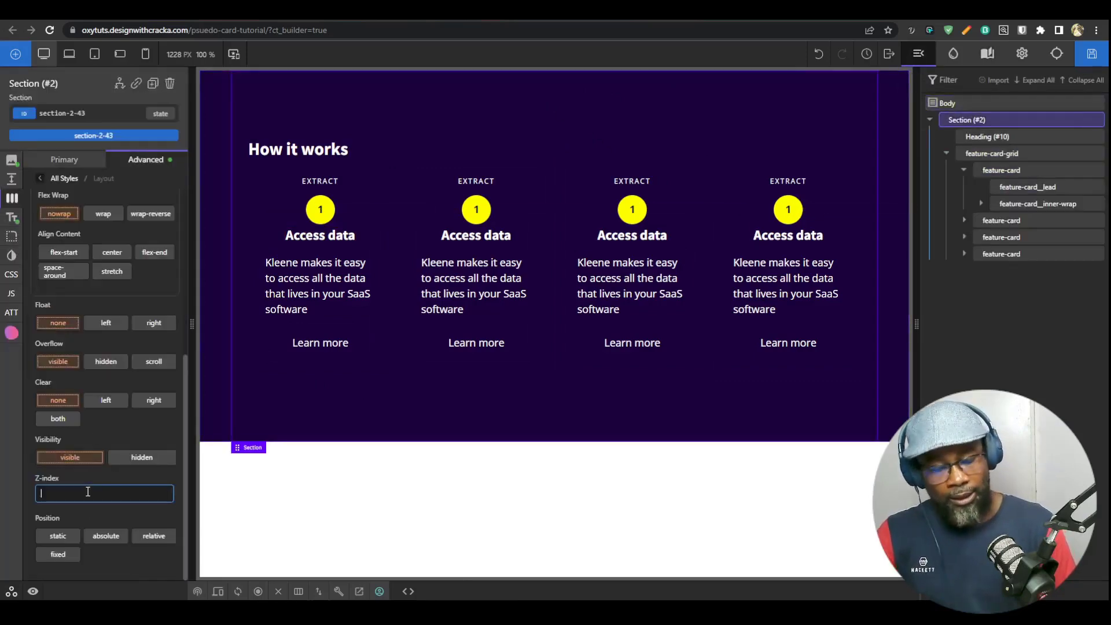
pyautogui.write('1')
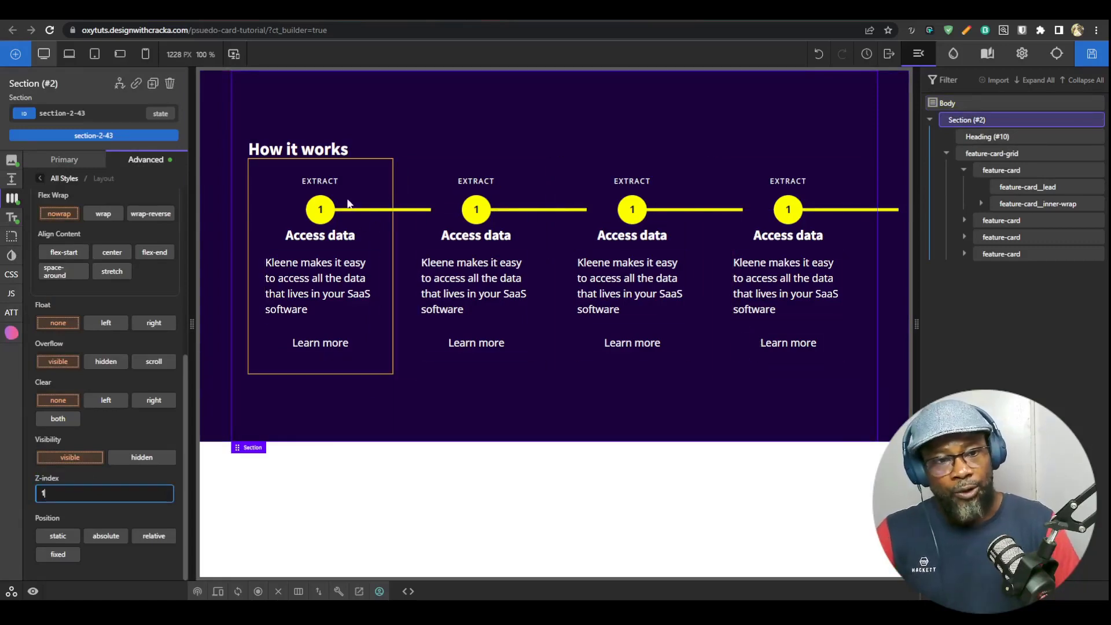
# Step: Set the column gap of the feature-card-grid class to 0
pyautogui.click(566, 274)
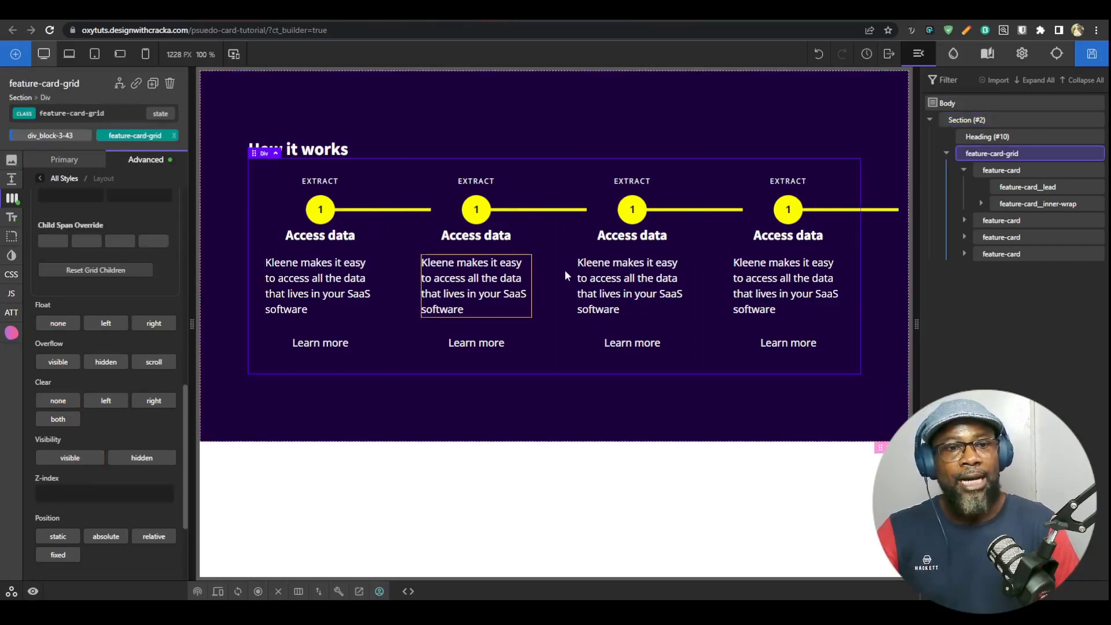
pyautogui.scroll(10, 173, 207)
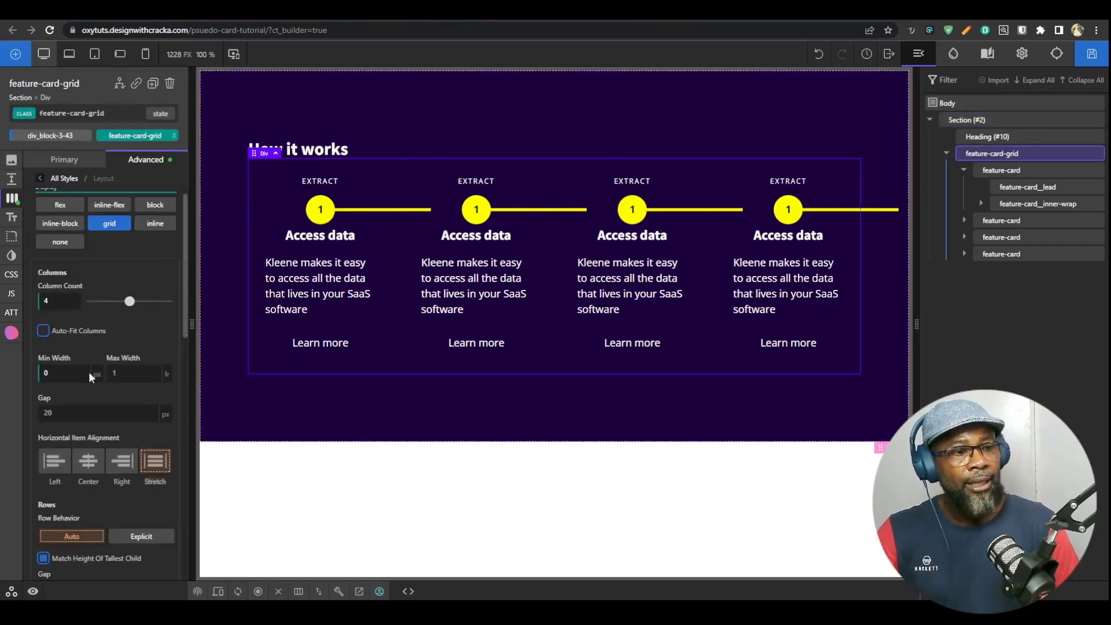
pyautogui.doubleClick(80, 414)
pyautogui.write('0')
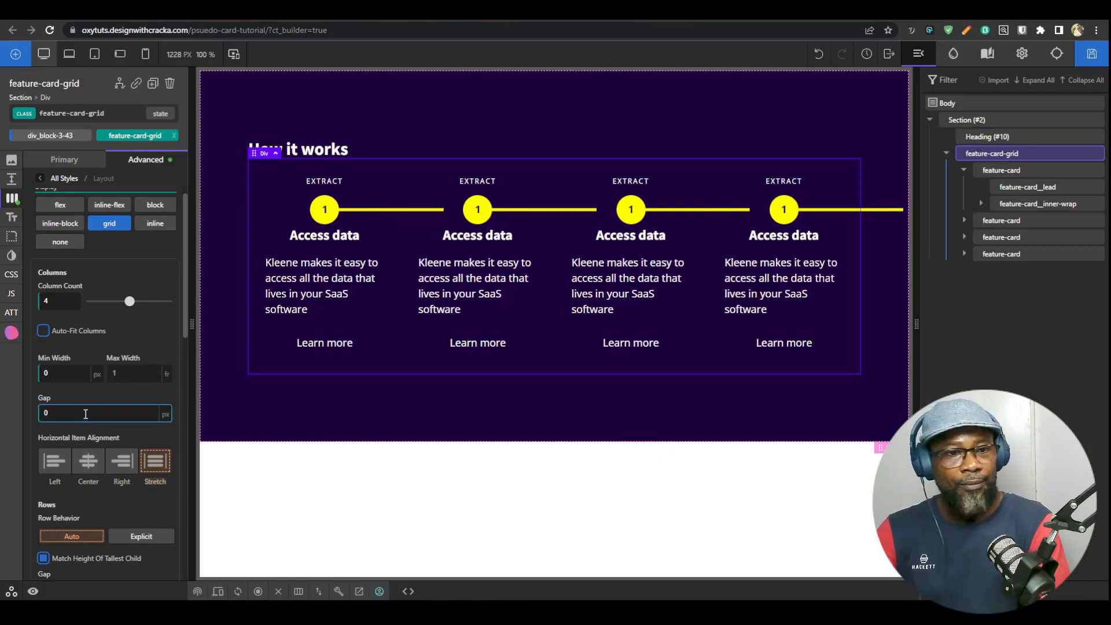
pyautogui.scroll(-3, 86, 415)
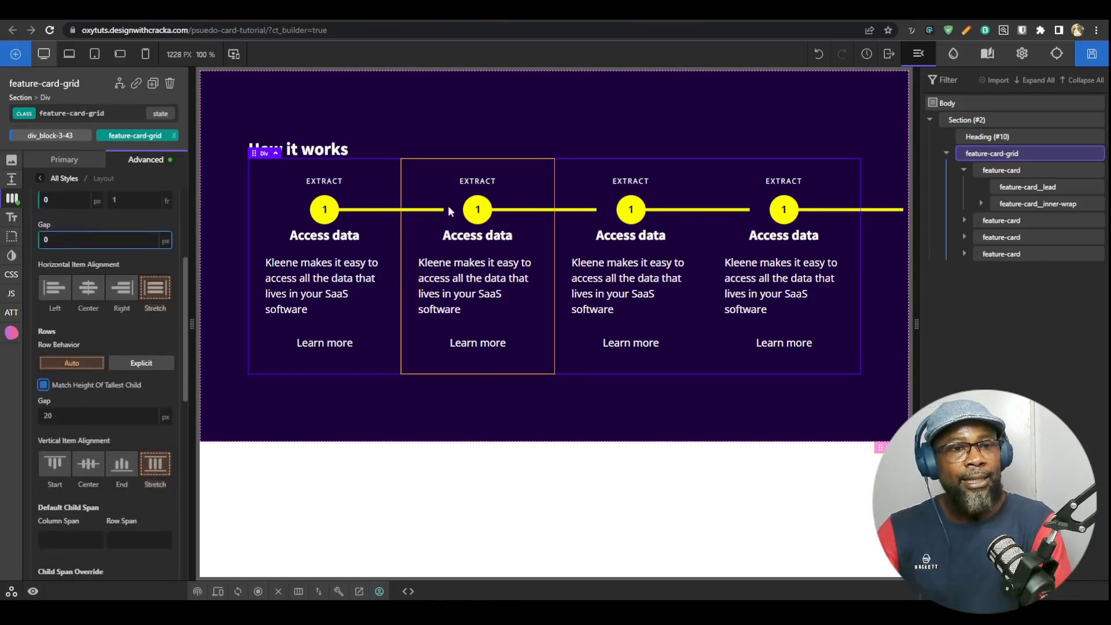
# Step: Set the feature-card class's left and right padding to 0, and clear both values so they are empty
pyautogui.click(396, 259)
pyautogui.click(12, 179)
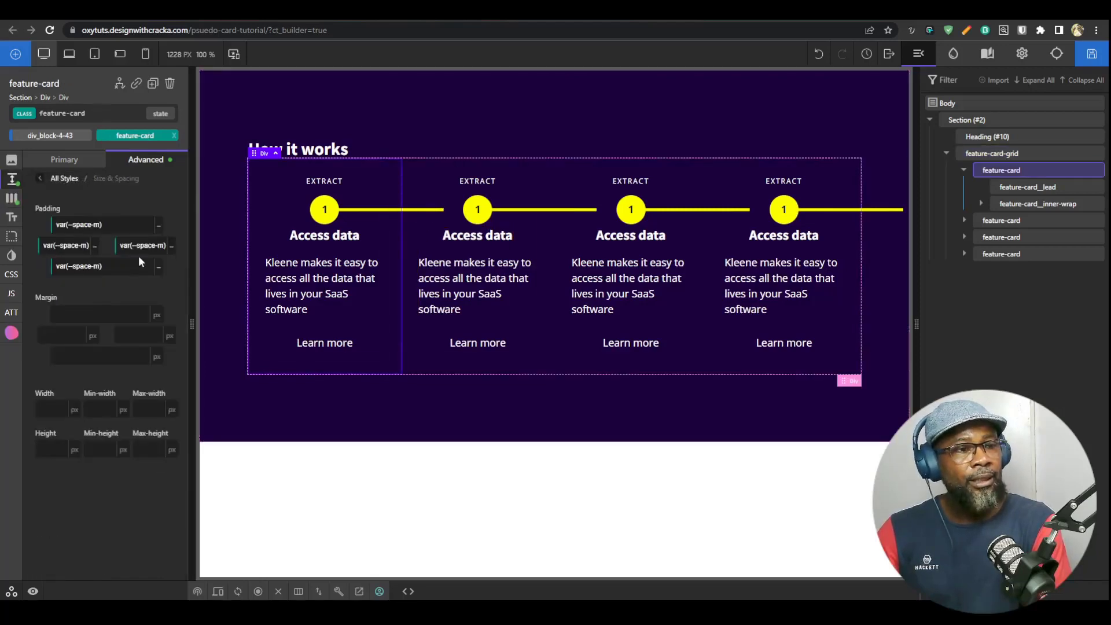
pyautogui.click(139, 245)
pyautogui.write('0')
pyautogui.click(76, 246)
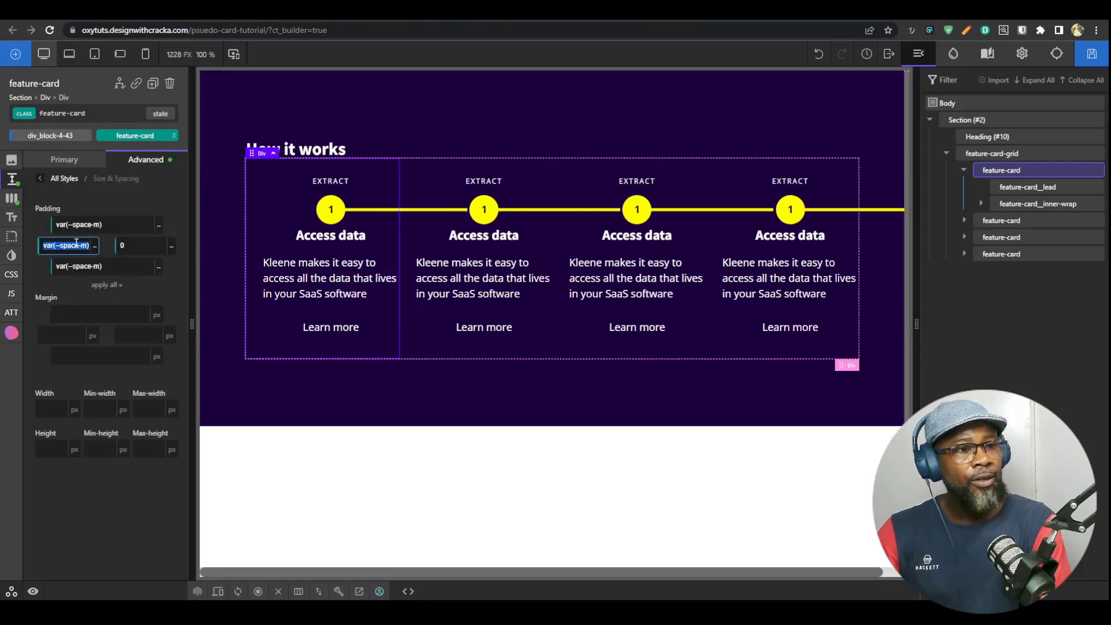
pyautogui.write('0')
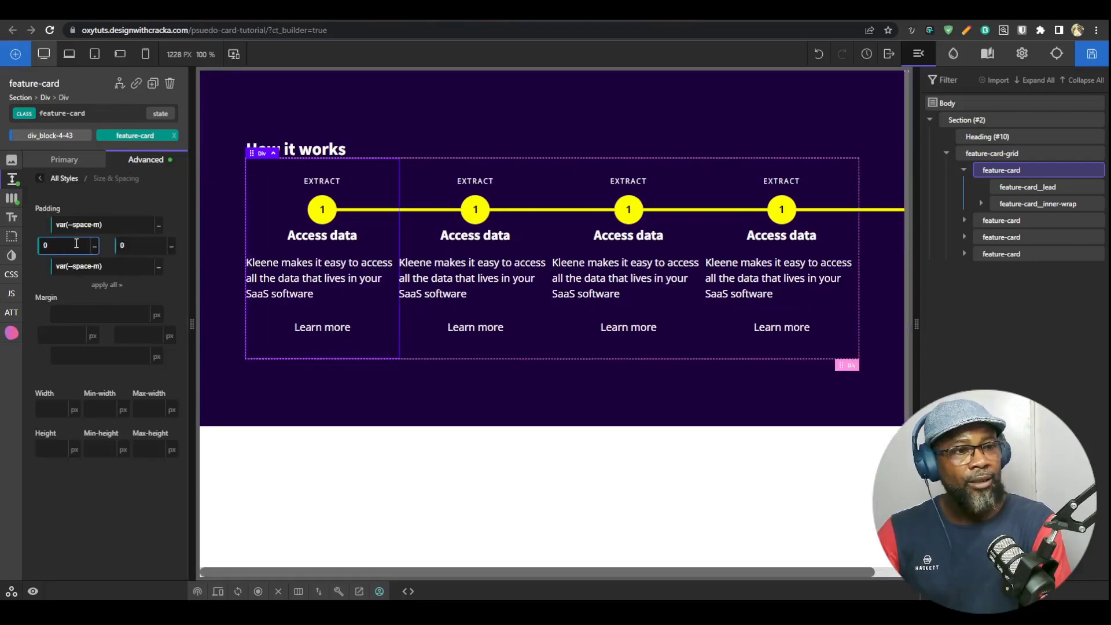
pyautogui.click(130, 246)
pyautogui.press('BackSpace')
pyautogui.click(60, 250)
pyautogui.press('BackSpace')
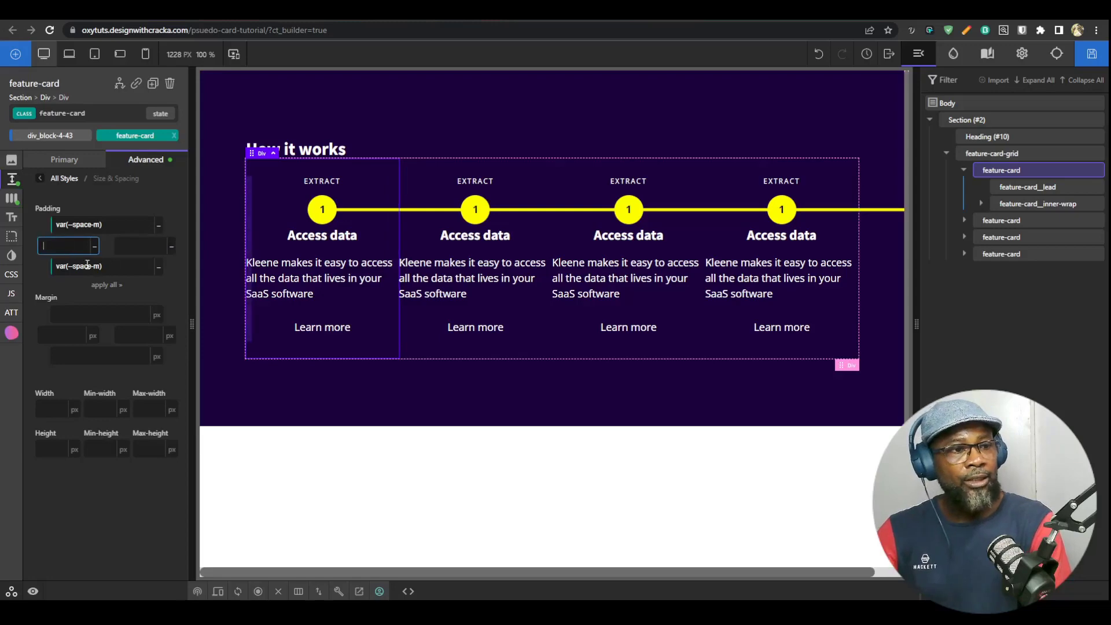
# Step: Set the left, right and bottom padding of the feature-card__inner-wrap class to var(--space-m), copied from its top padding
pyautogui.click(360, 244)
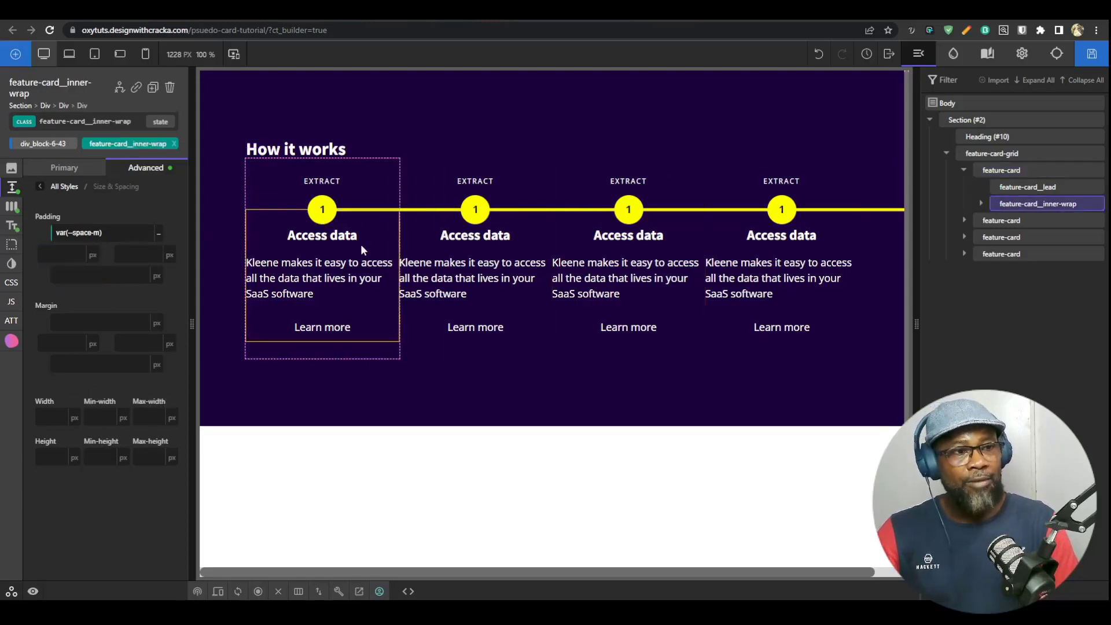
pyautogui.click(122, 235)
pyautogui.hotkey('ctrl', 'c')
pyautogui.click(63, 255)
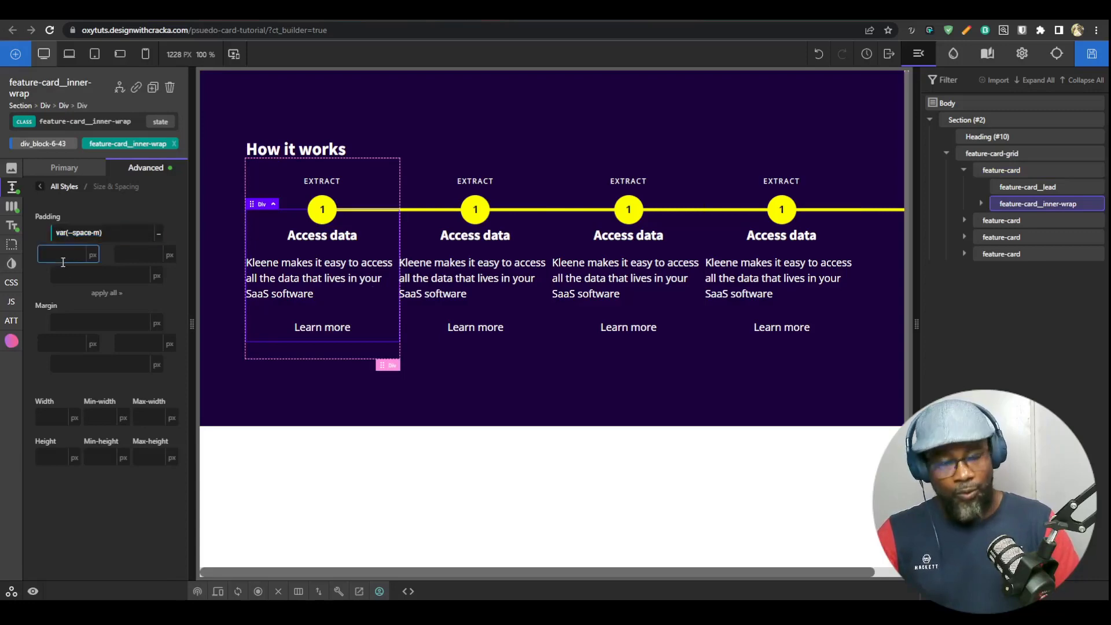
pyautogui.hotkey('ctrl', 'v')
pyautogui.click(139, 255)
pyautogui.hotkey('ctrl', 'v')
pyautogui.click(123, 273)
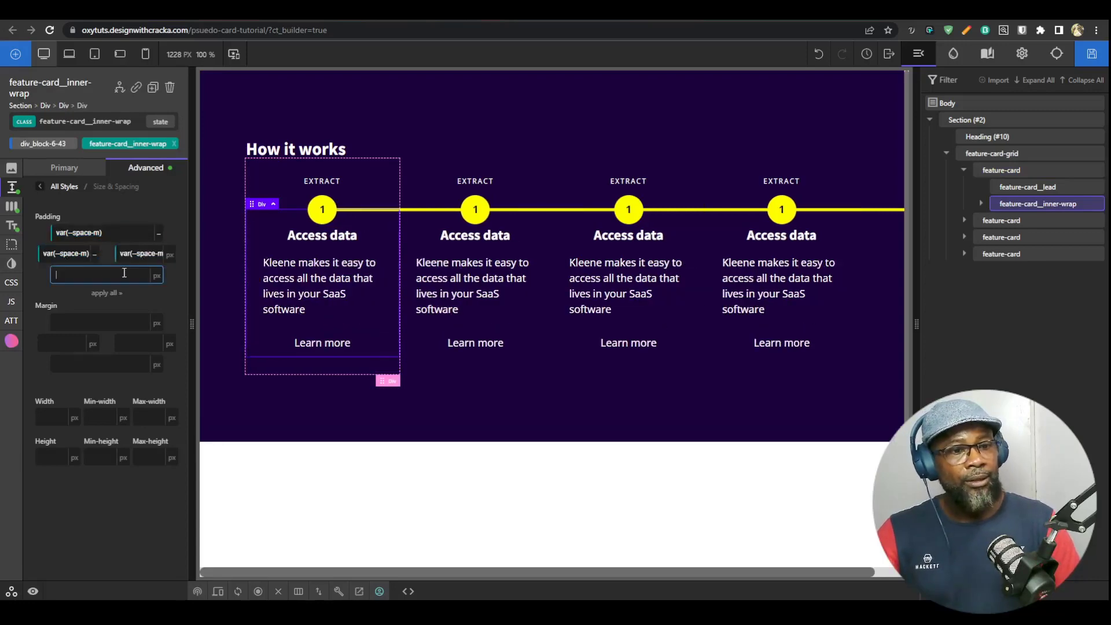
pyautogui.hotkey('ctrl', 'v')
pyautogui.hotkey('ctrl', 'a')
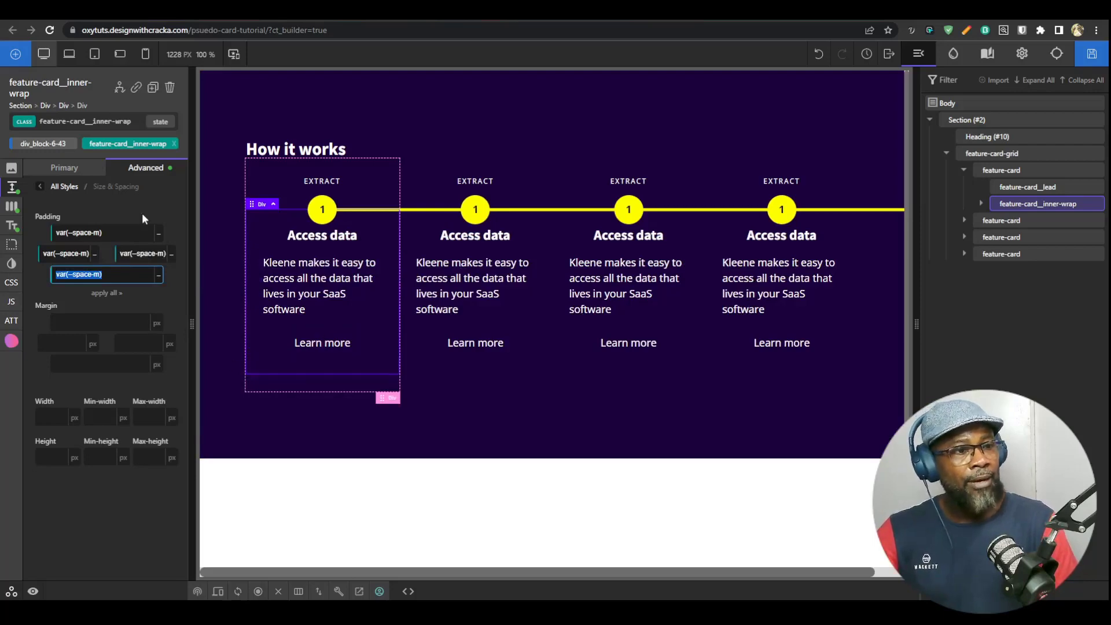
# Step: Clear the bottom padding of the feature-card class
pyautogui.click(272, 207)
pyautogui.click(126, 265)
pyautogui.press('BackSpace')
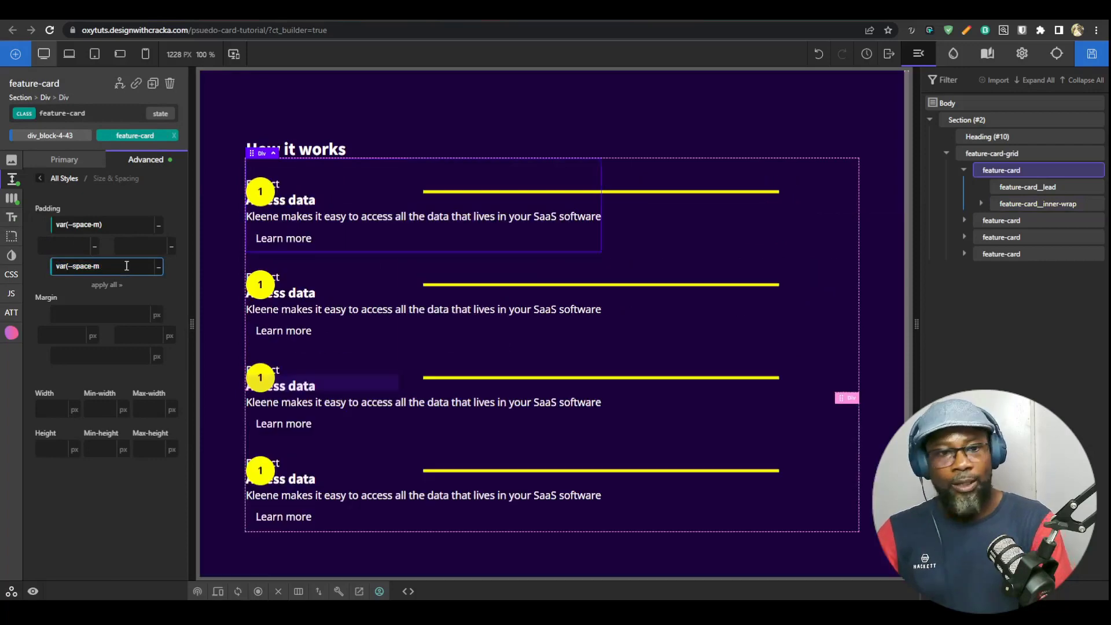
pyautogui.hotkey('ctrl', 'a')
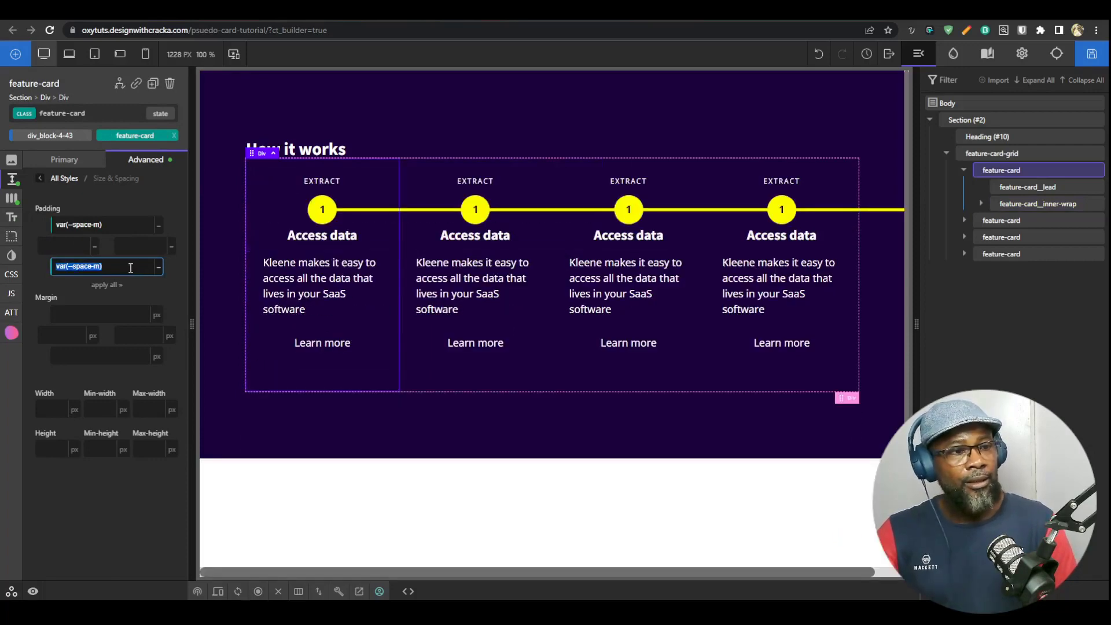
pyautogui.press('BackSpace')
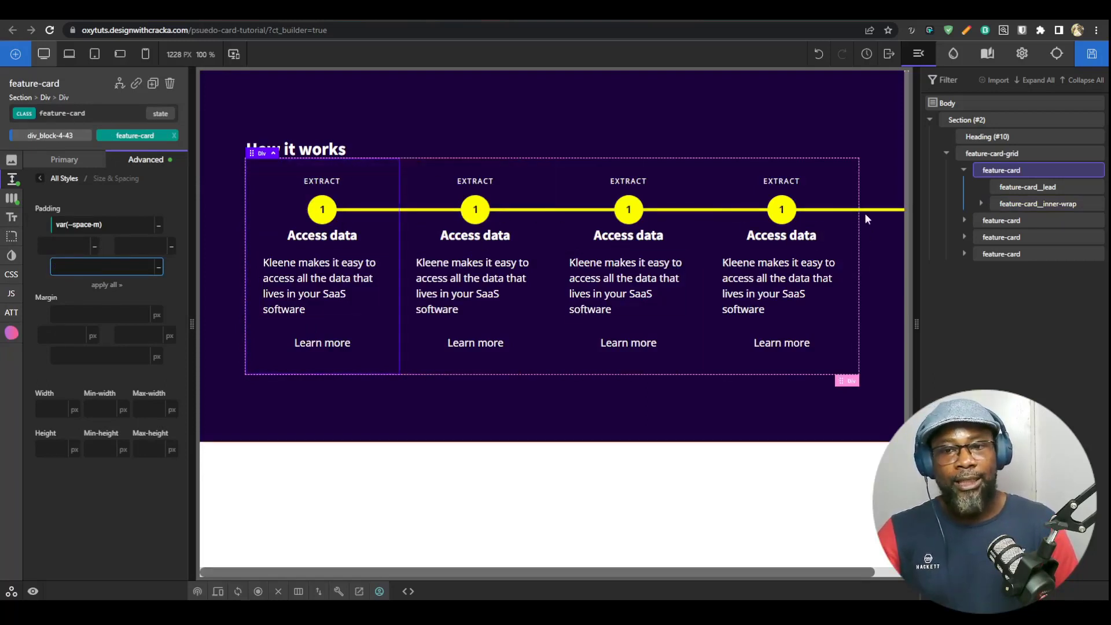
# Step: In the feature-cards stylesheet, prefix the inner-wrap ::after selector with .feature-card:not(:last-child), and widen the code editor to show the whole selector
pyautogui.click(987, 55)
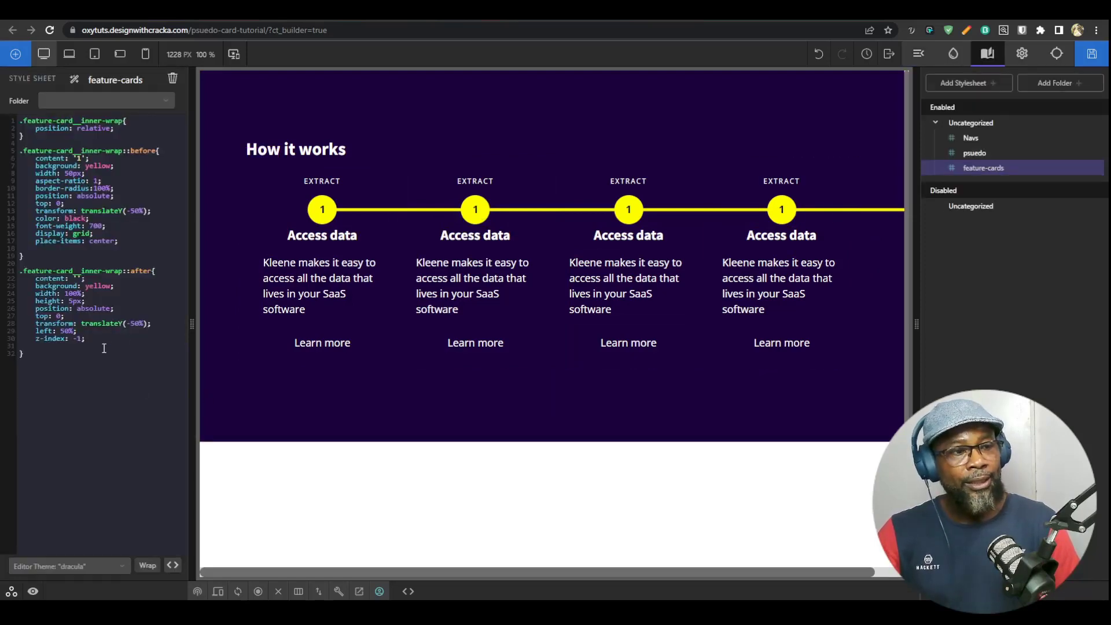
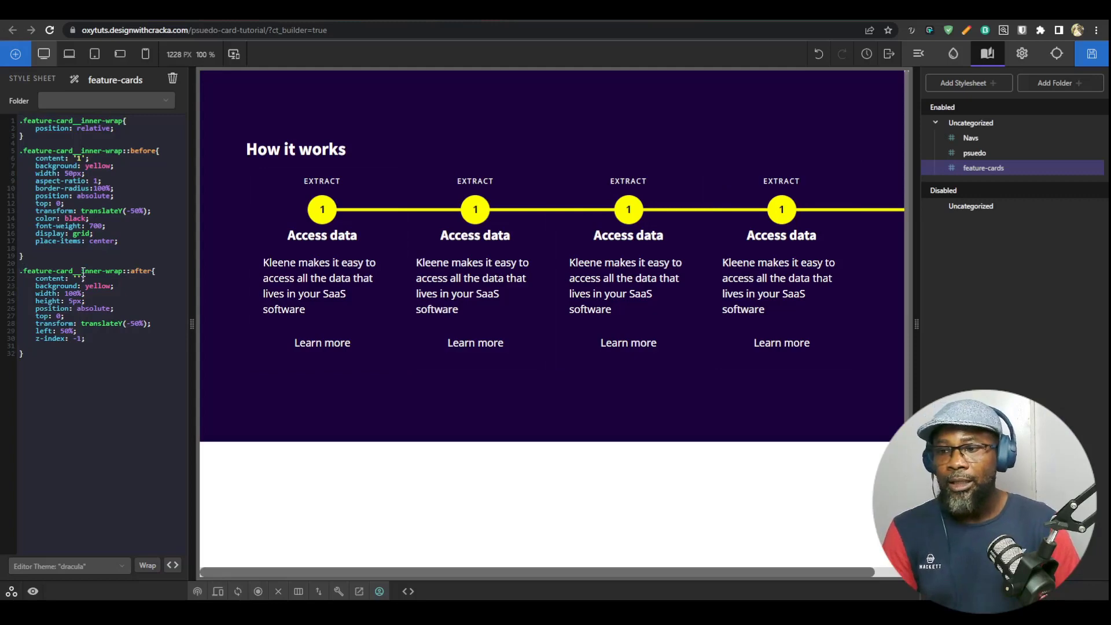
pyautogui.write('.feature')
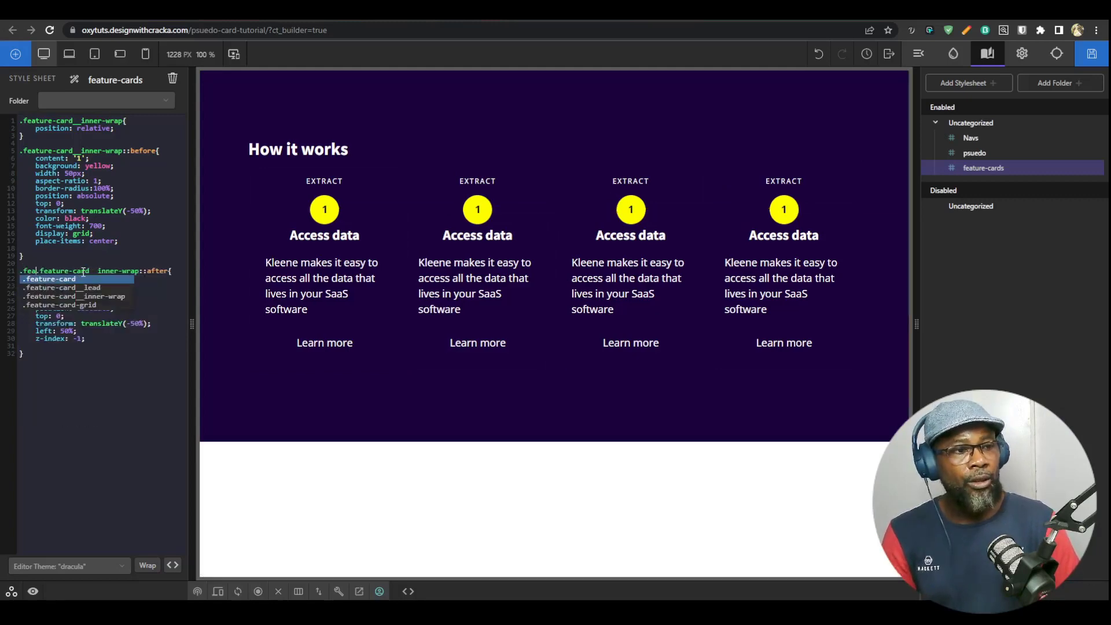
pyautogui.press('Return')
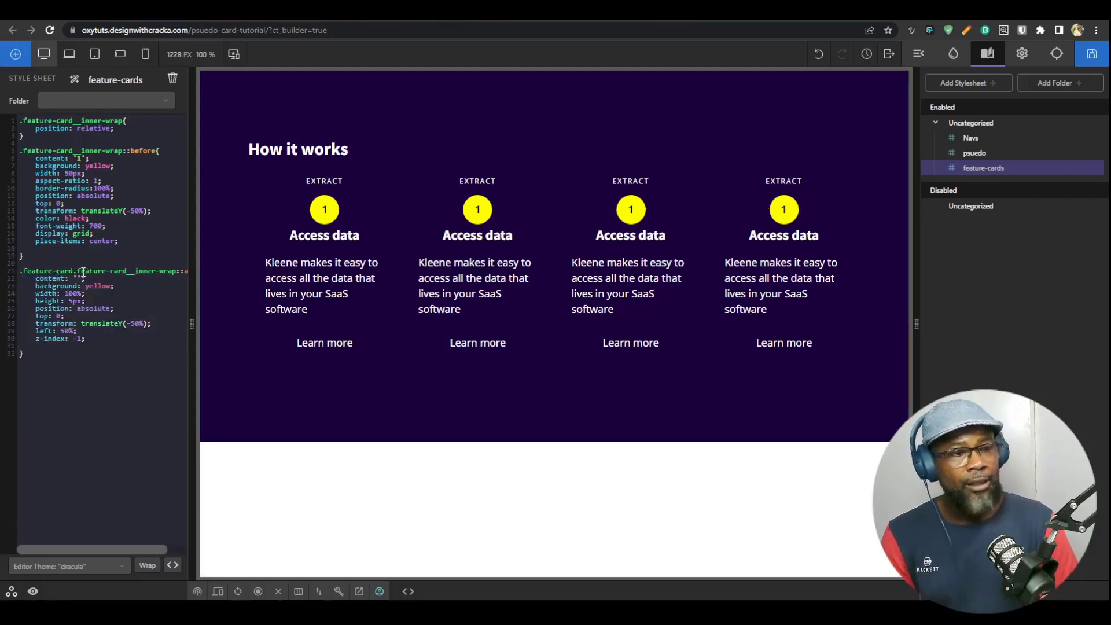
pyautogui.write(':not')
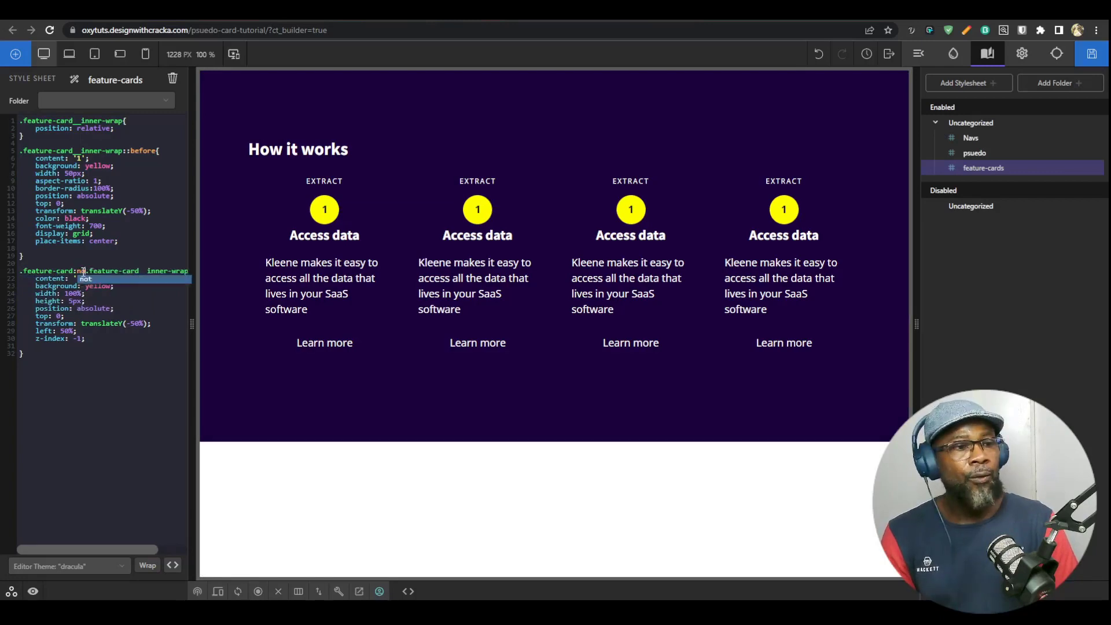
pyautogui.write('(:last-child')
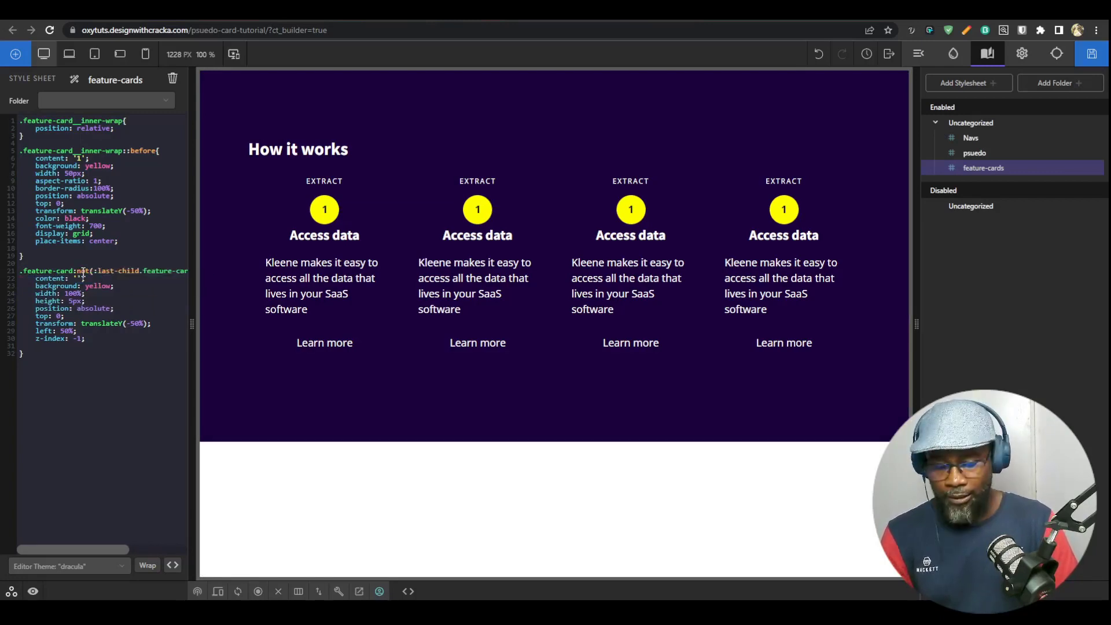
pyautogui.write(')')
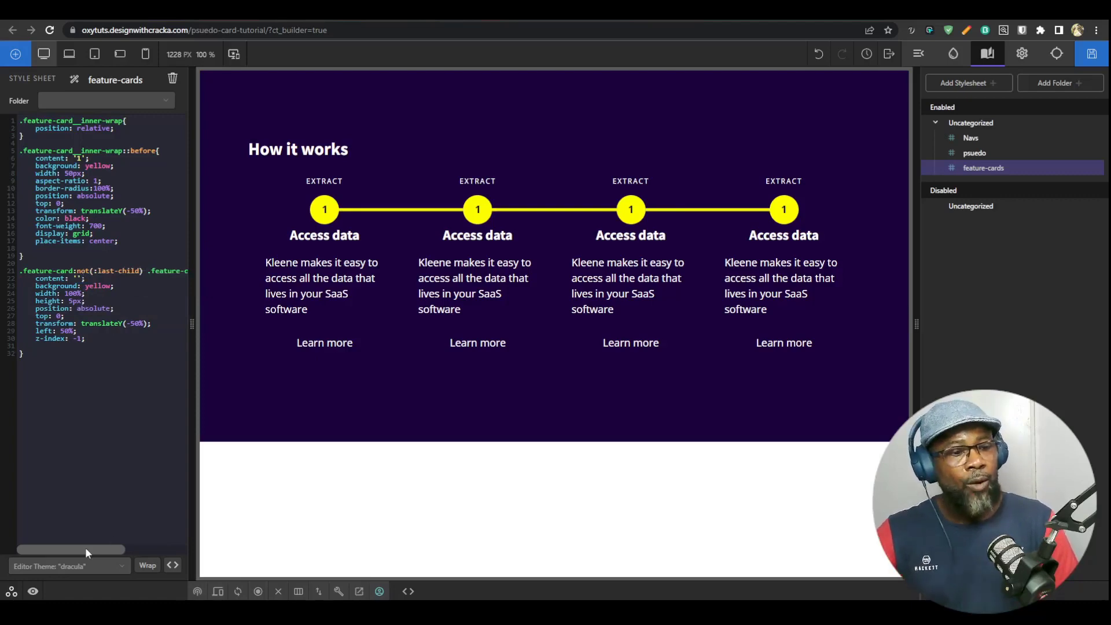
pyautogui.moveTo(85, 547); pyautogui.dragTo(156, 548)
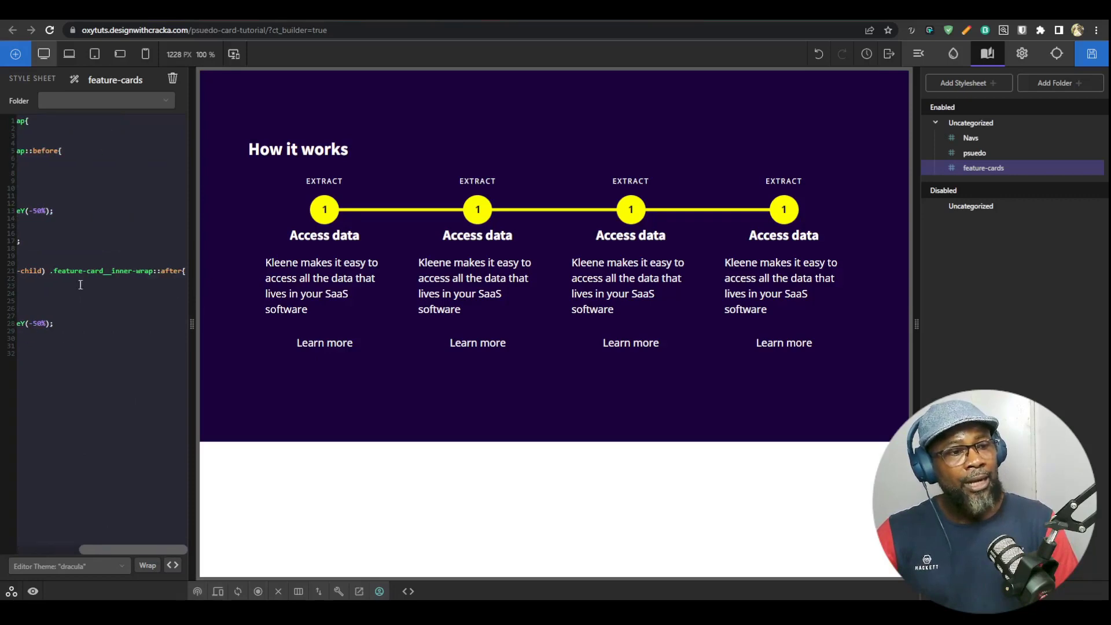
pyautogui.moveTo(192, 457); pyautogui.dragTo(262, 466)
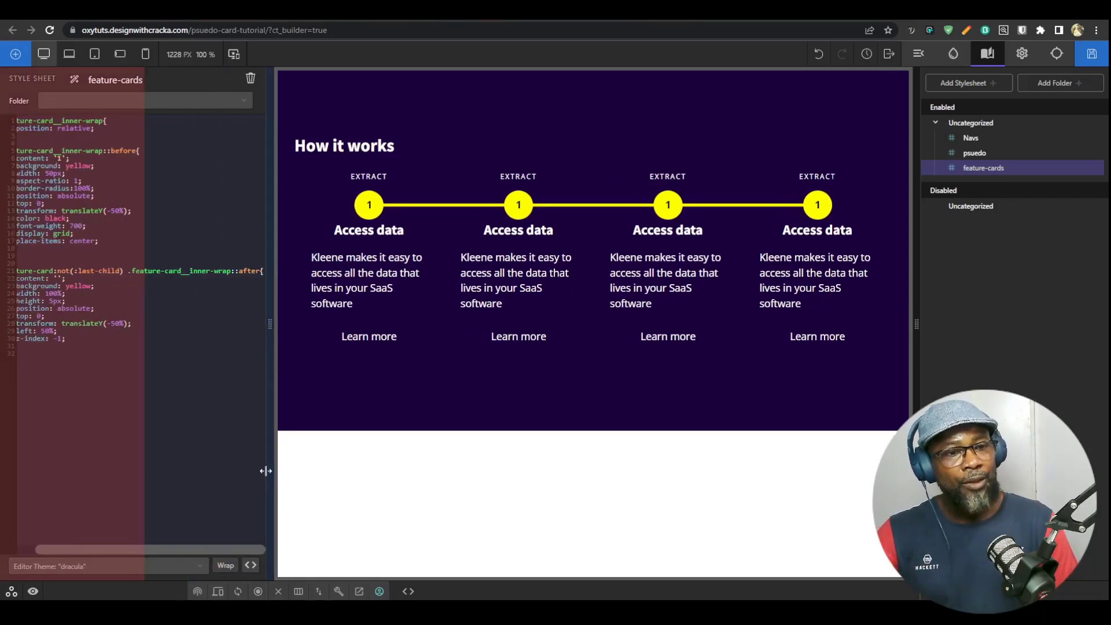
pyautogui.moveTo(149, 548); pyautogui.dragTo(70, 548)
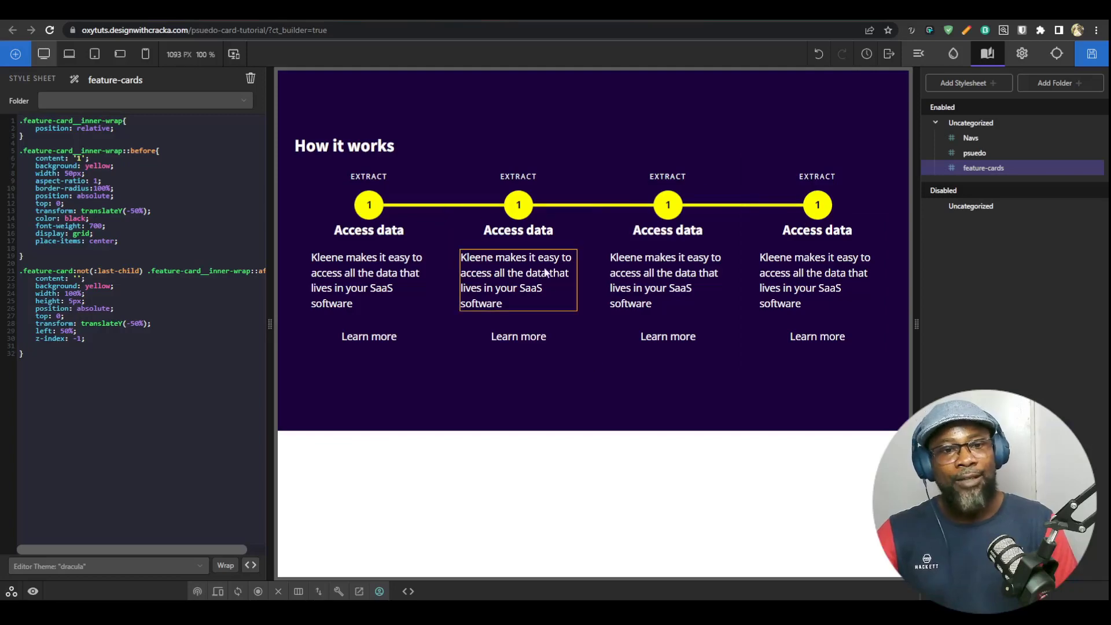
# Step: Set the top padding of the feature-card__inner-wrap class to var(--space-l)
pyautogui.click(400, 209)
pyautogui.click(11, 179)
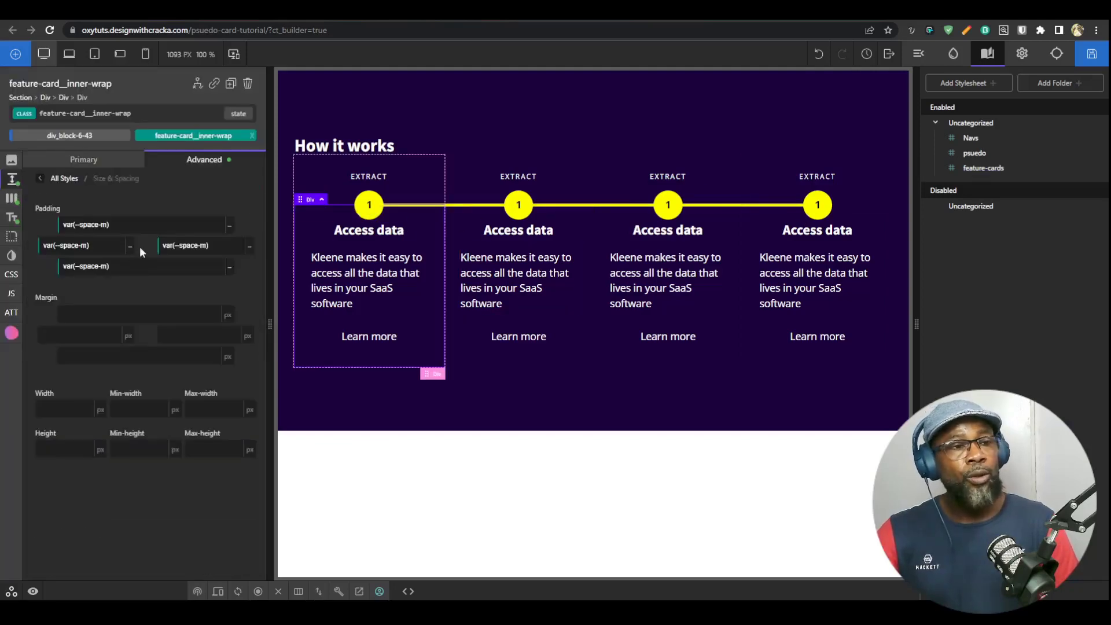
pyautogui.click(103, 225)
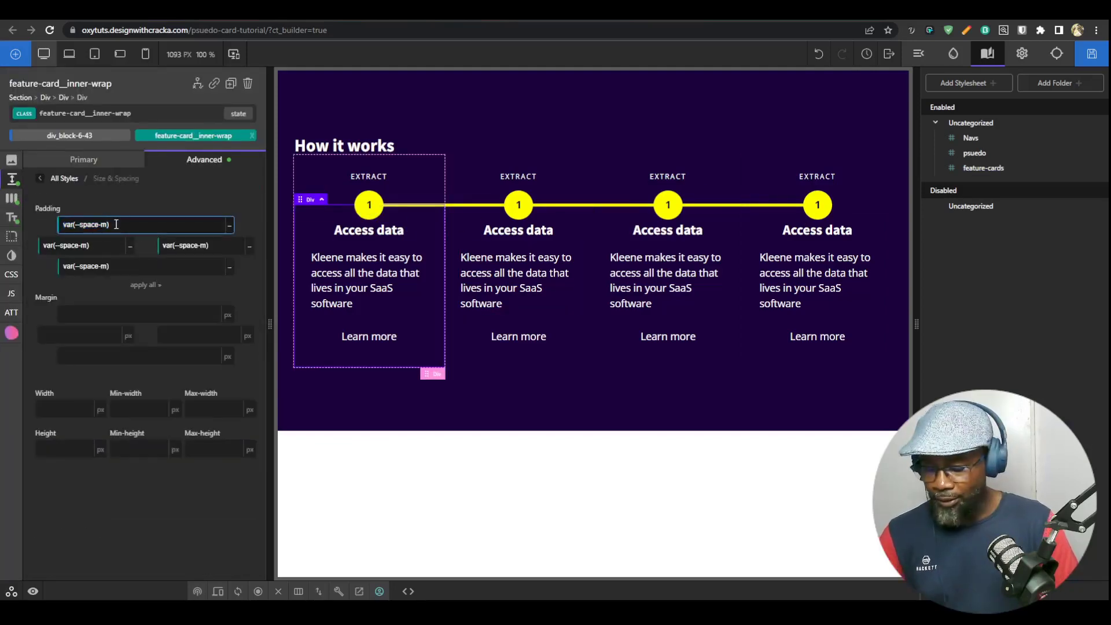
pyautogui.press('BackSpace')
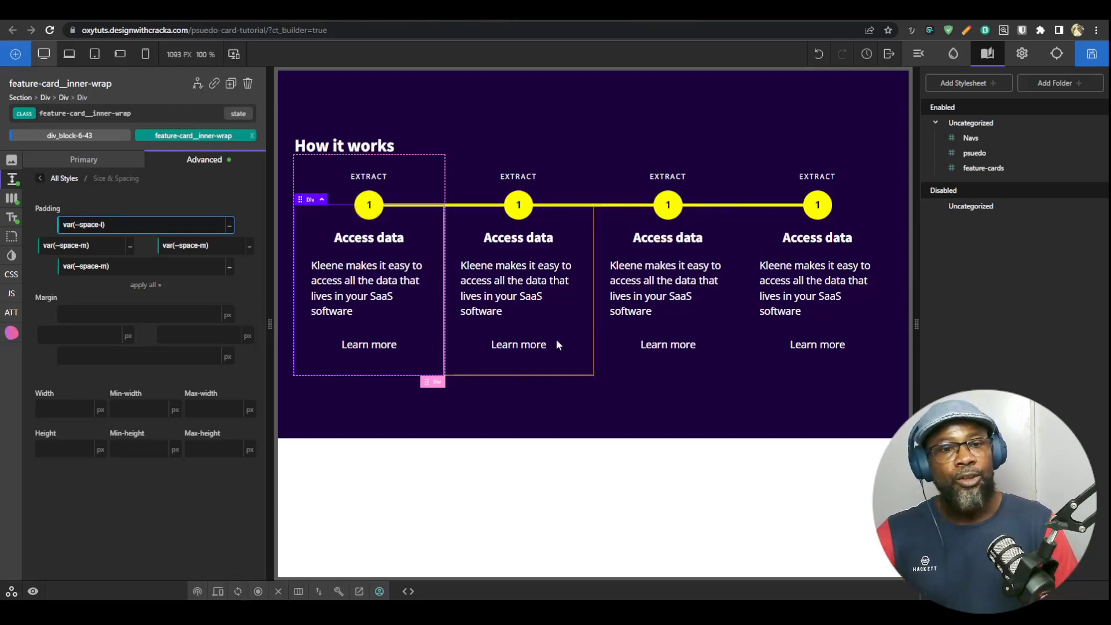
# Step: Try var(--space-l) as the bottom margin of the feature-card__lead class, and set it back to var(--space-s)
pyautogui.click(376, 177)
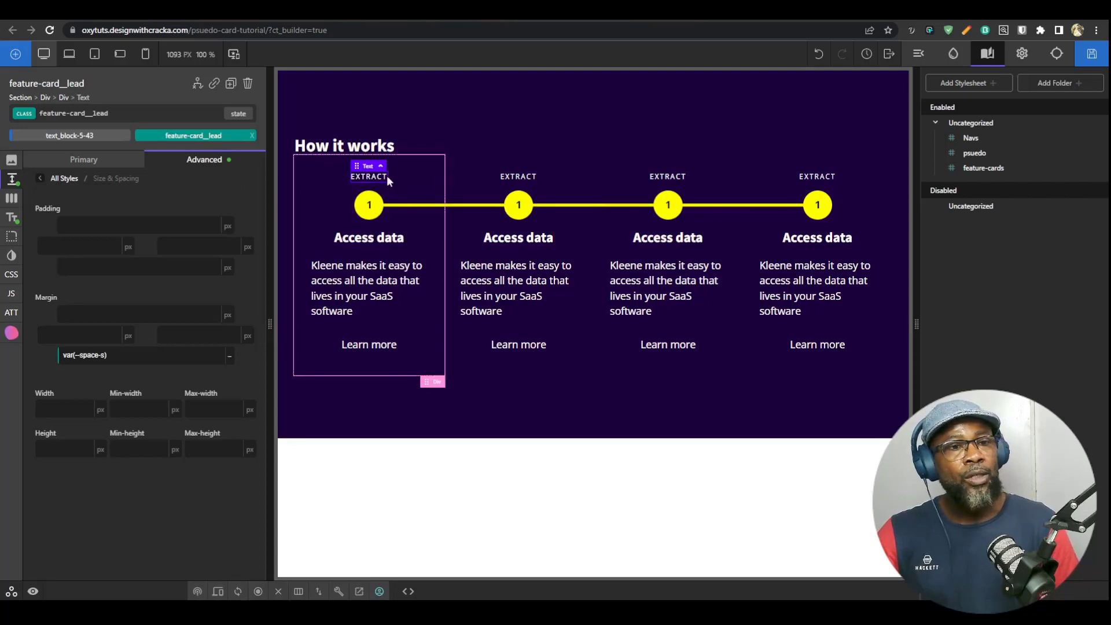
pyautogui.click(524, 194)
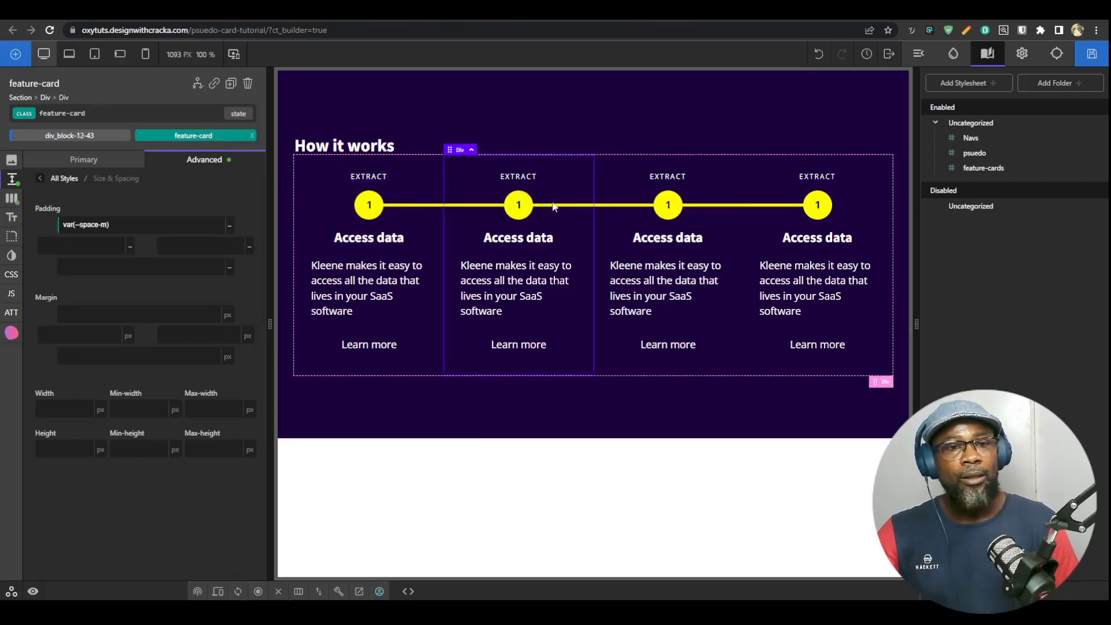
pyautogui.click(518, 177)
pyautogui.click(123, 355)
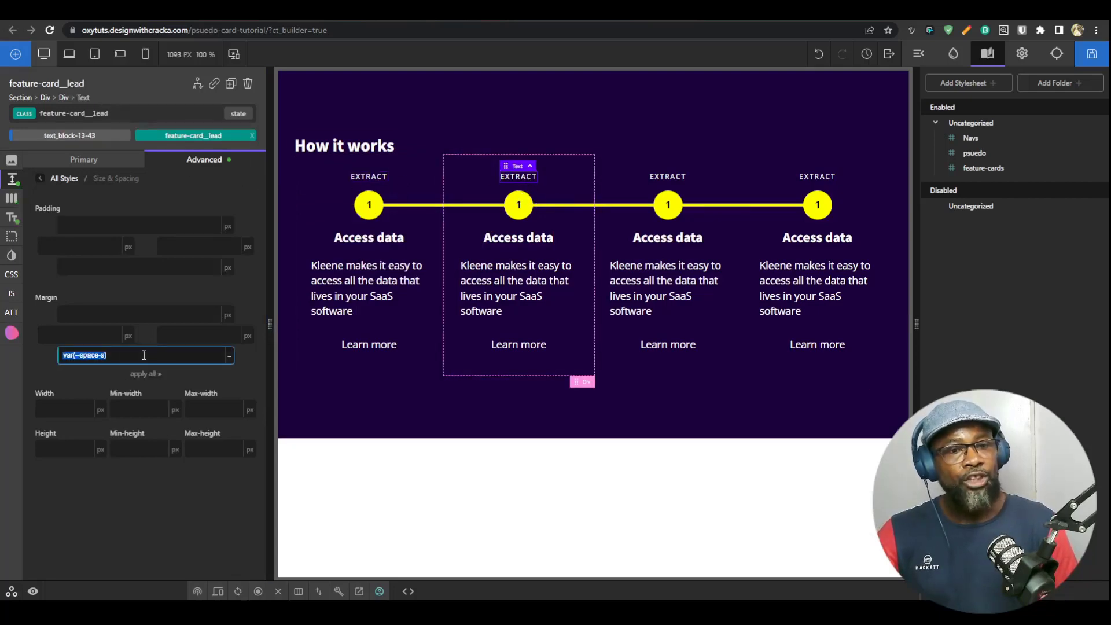
pyautogui.click(121, 350)
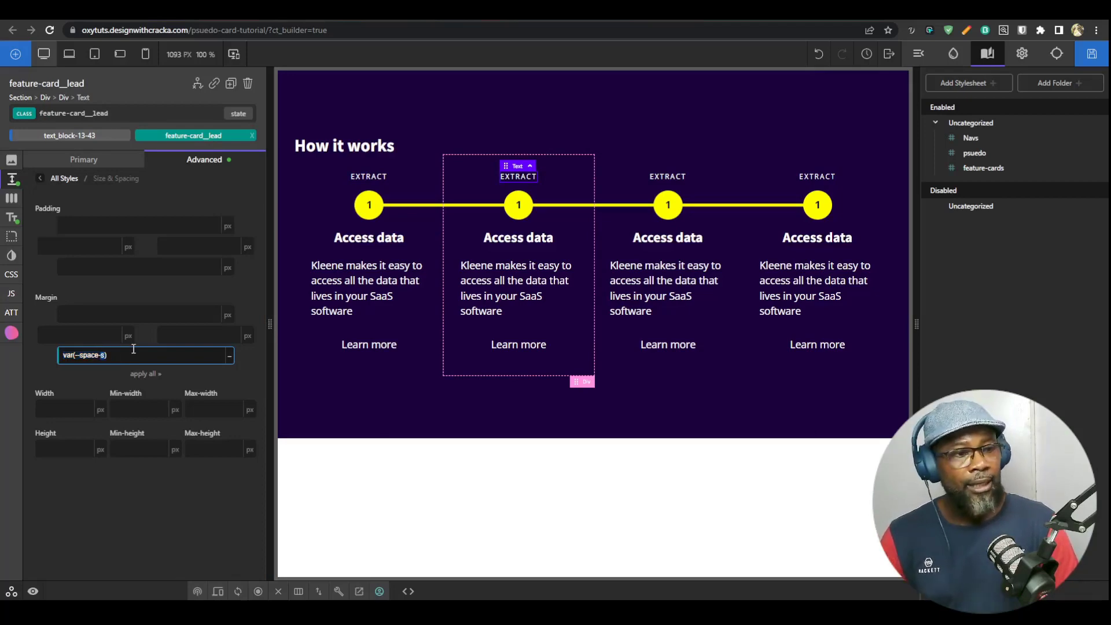
pyautogui.write('l')
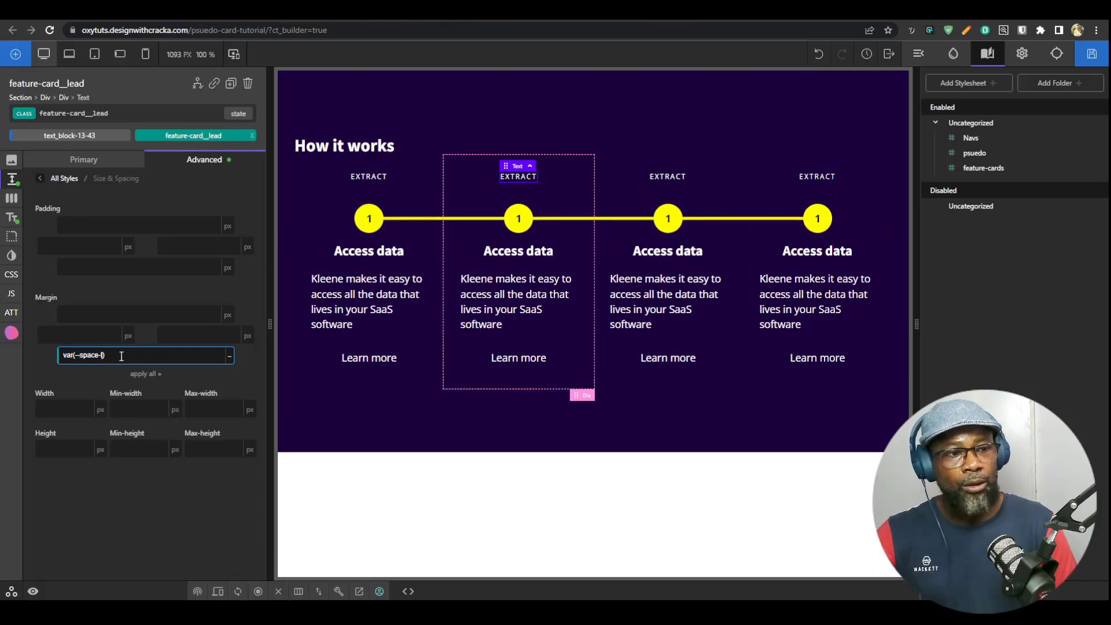
pyautogui.write('s')
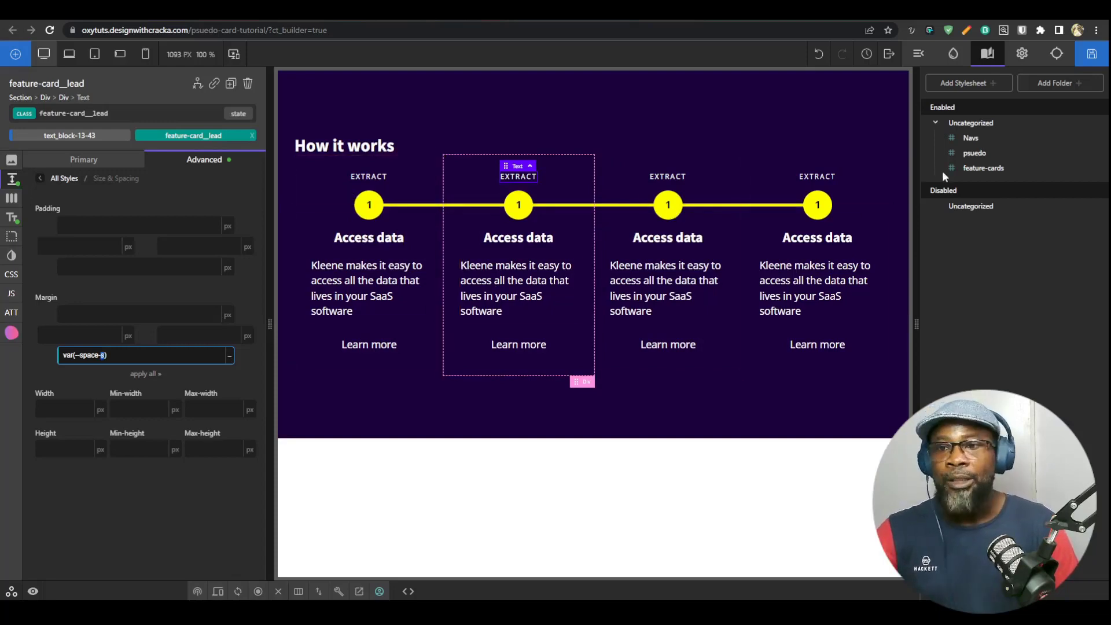
# Step: Switch the preview to the less than 992px breakpoint and add two blank lines below the last rule in the feature-cards stylesheet
pyautogui.click(983, 168)
pyautogui.click(106, 354)
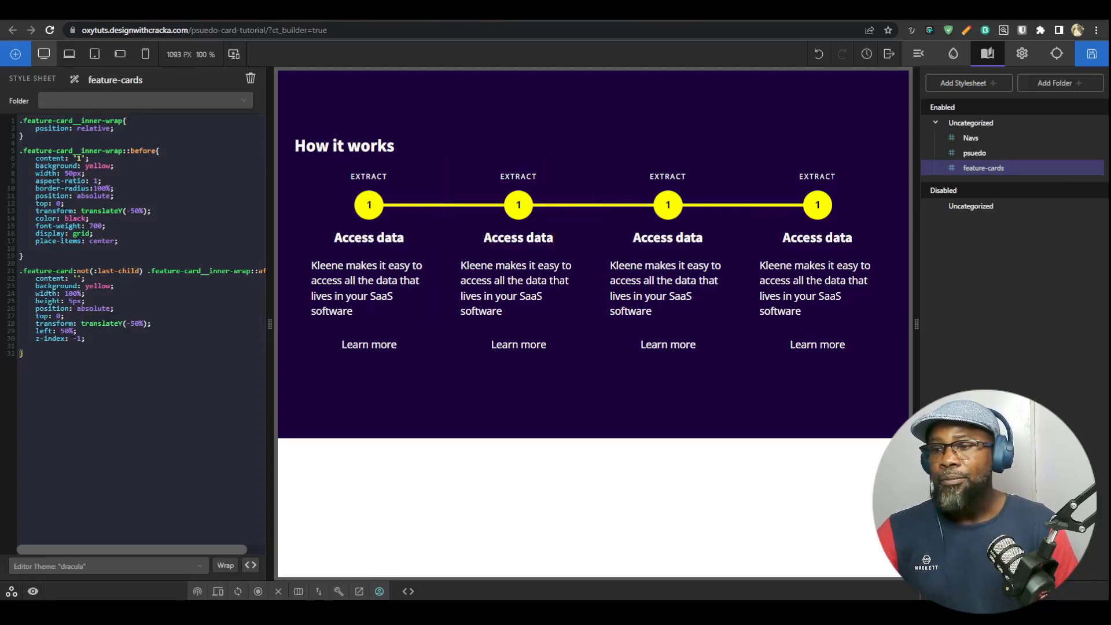
pyautogui.click(95, 54)
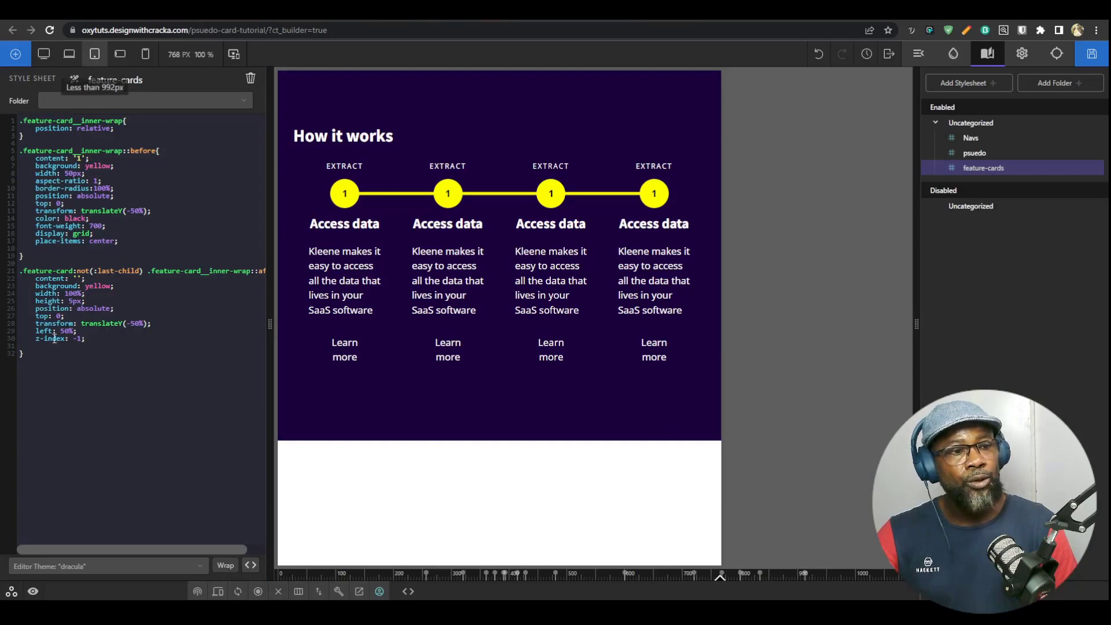
pyautogui.press('Return')
pyautogui.press('Return')
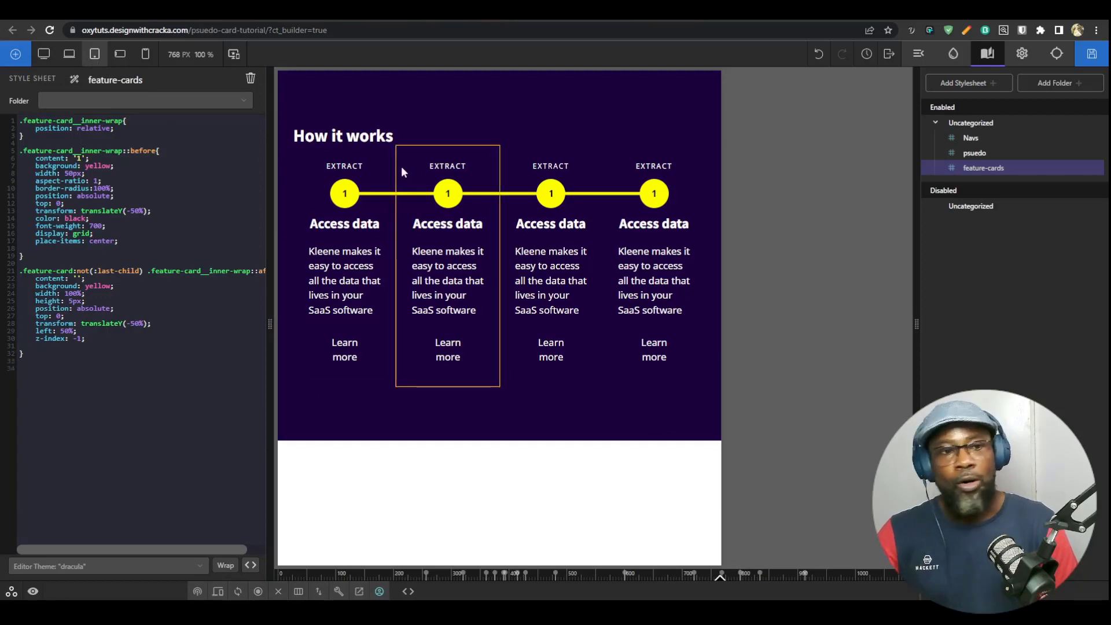
# Step: Set the feature-card-grid class to a Grid layout with a column count of 2 at the less than 992px breakpoint
pyautogui.click(401, 166)
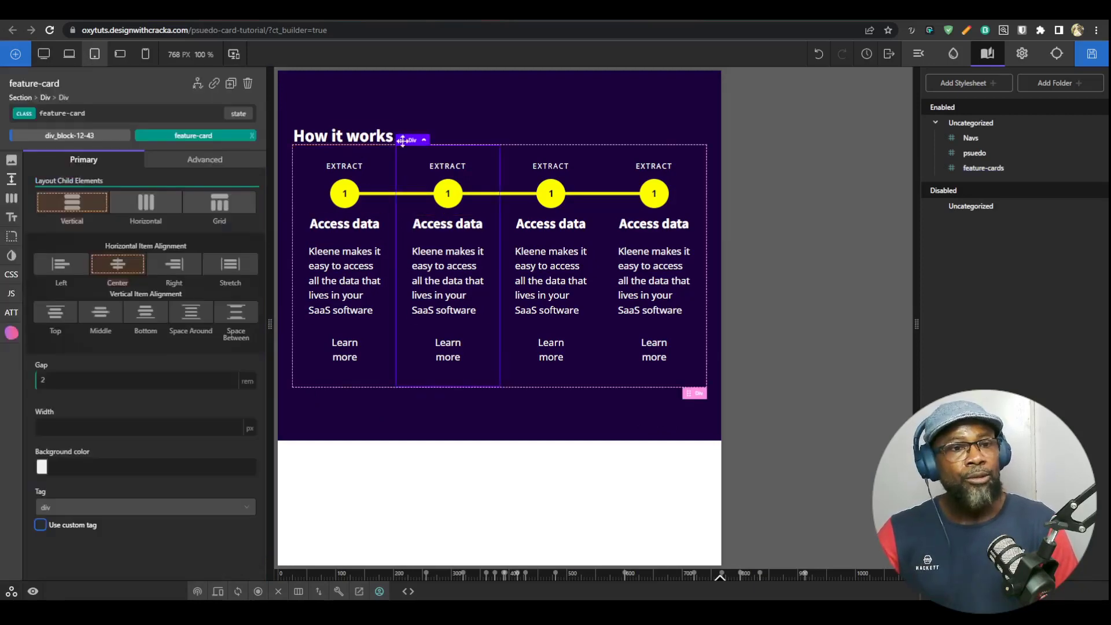
pyautogui.click(424, 140)
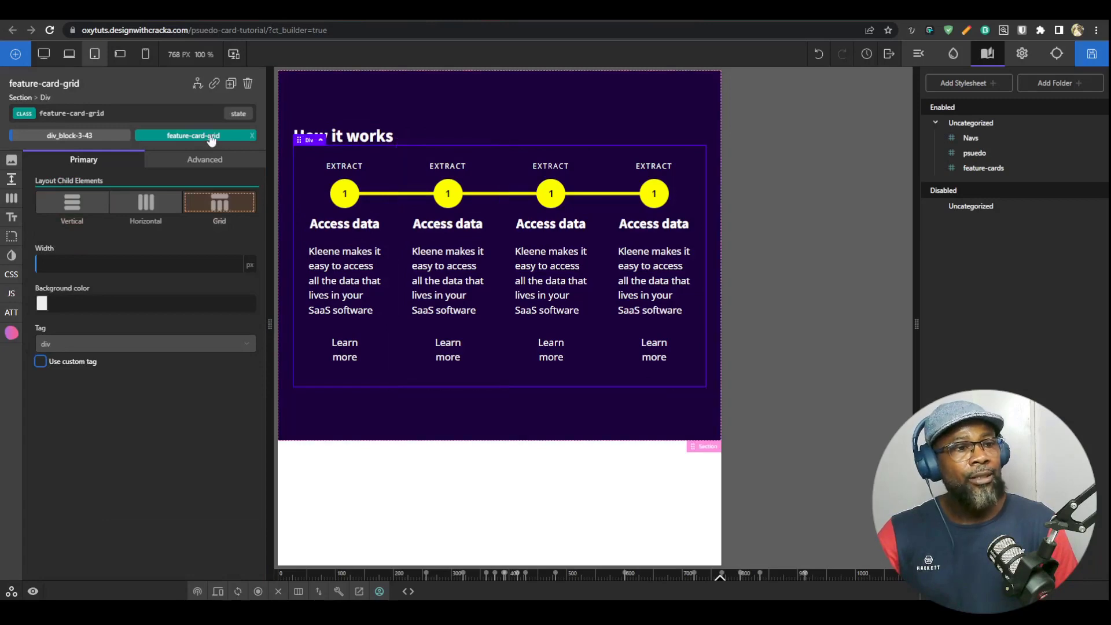
pyautogui.click(219, 203)
pyautogui.click(72, 277)
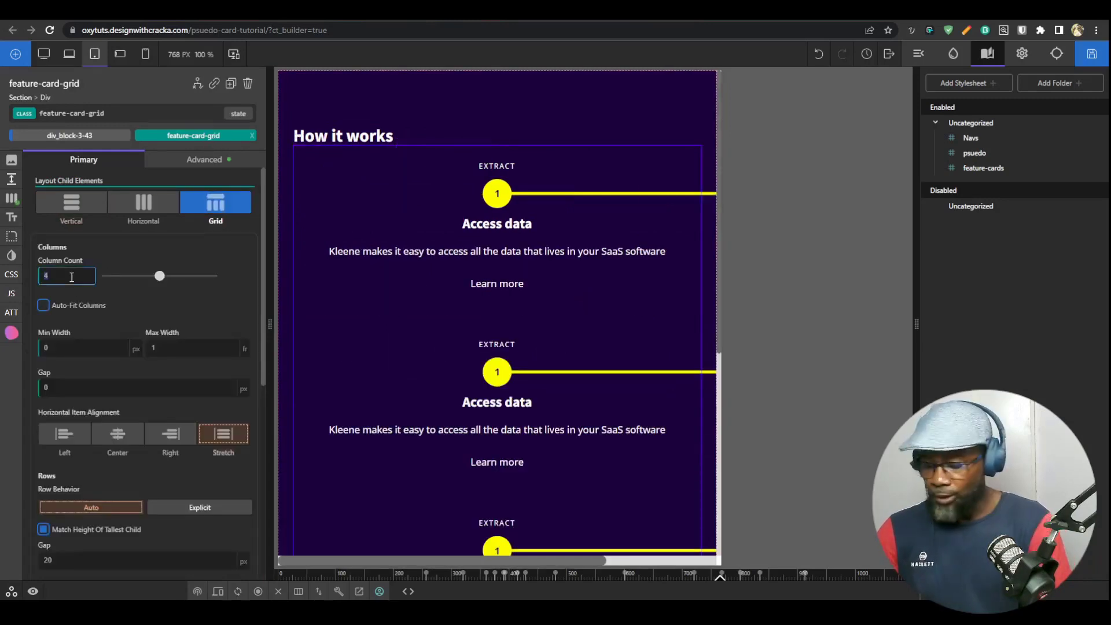
pyautogui.write('2')
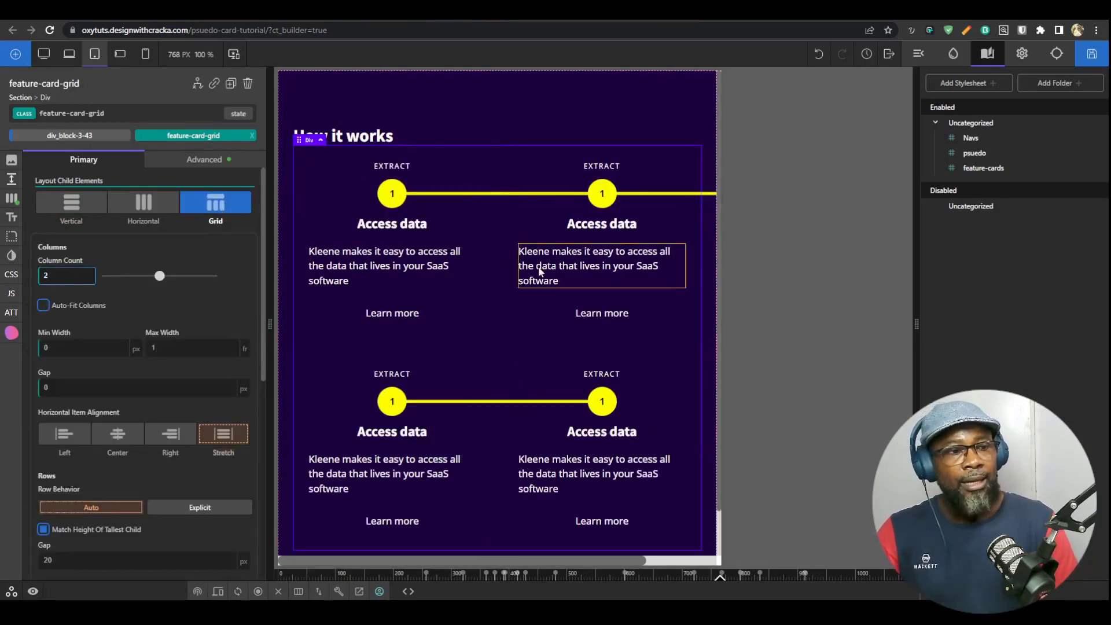
# Step: Open the feature-cards stylesheet for editing
pyautogui.scroll(-1, 567, 291)
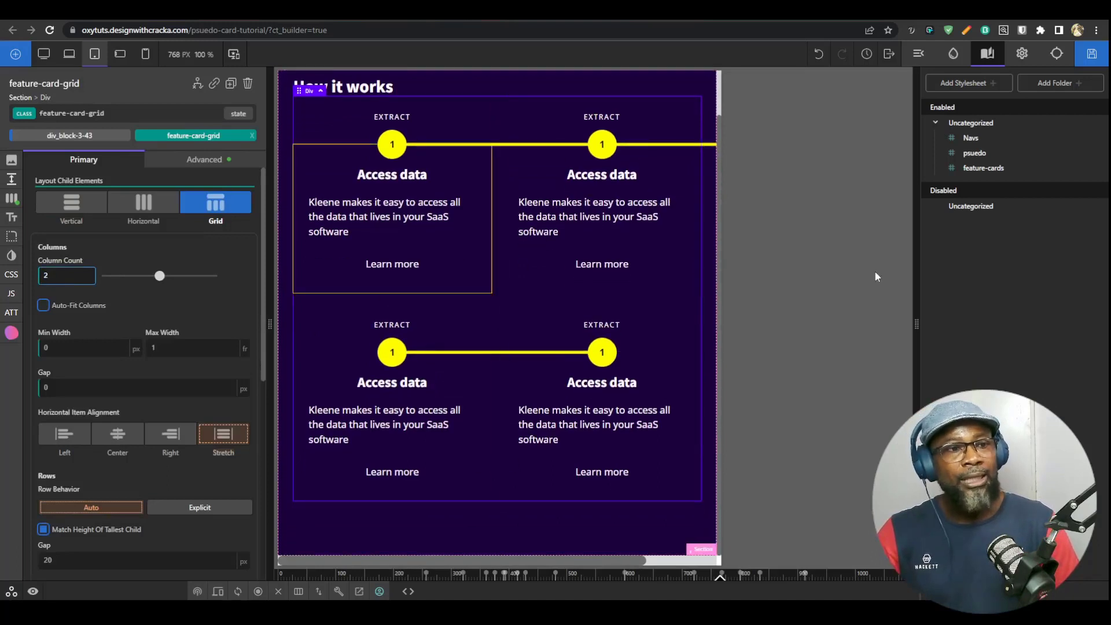
pyautogui.click(1007, 169)
pyautogui.click(1007, 168)
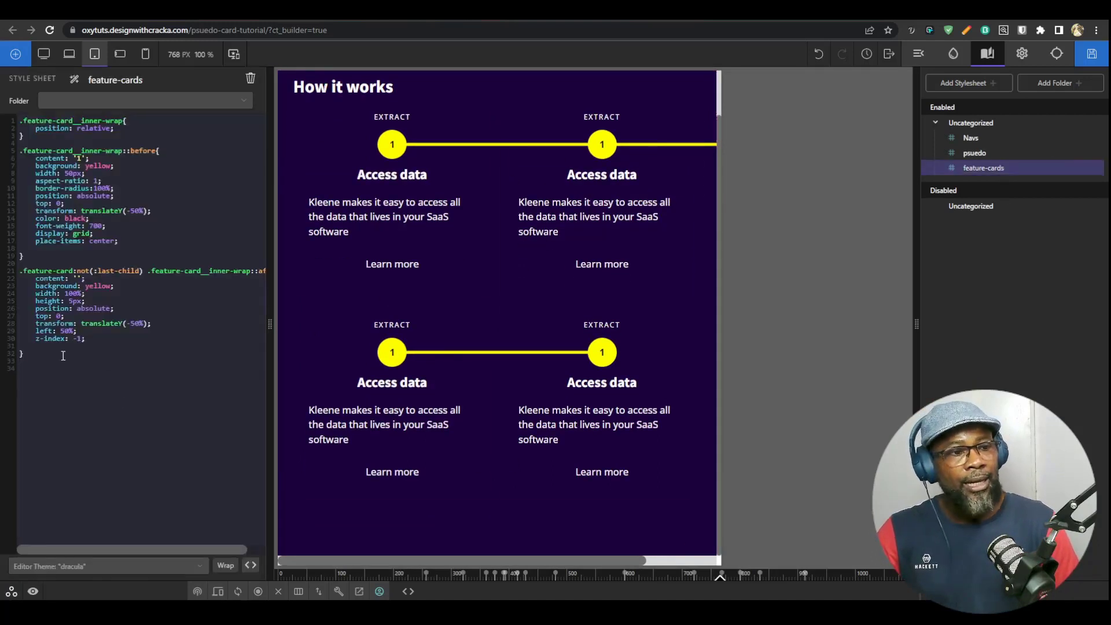
pyautogui.press('Return')
pyautogui.press('Return')
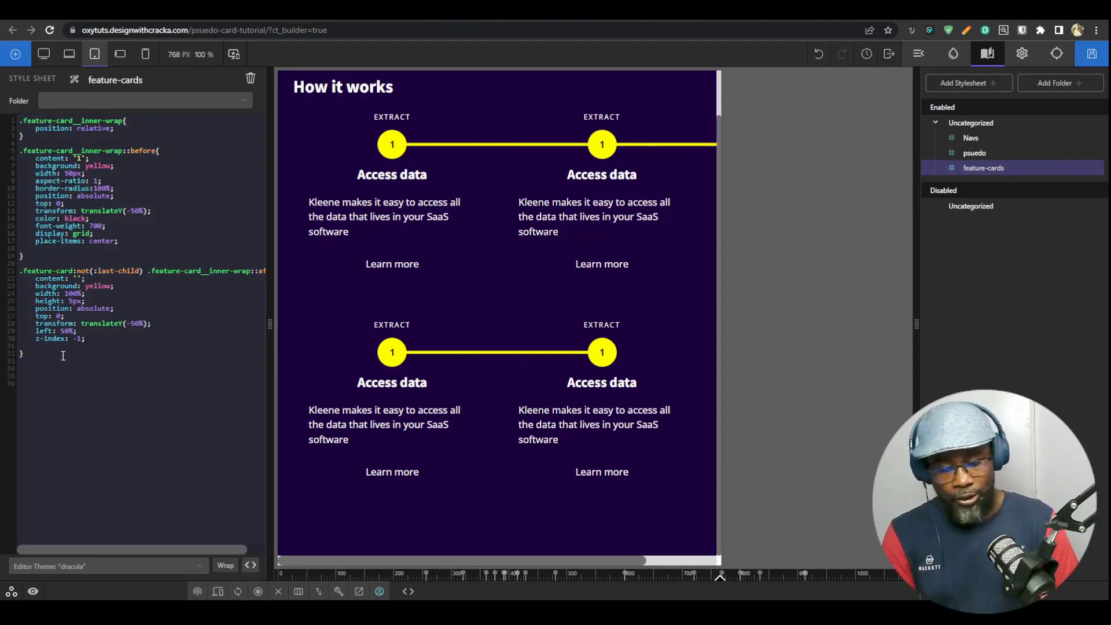
pyautogui.press('BackSpace')
pyautogui.press('BackSpace')
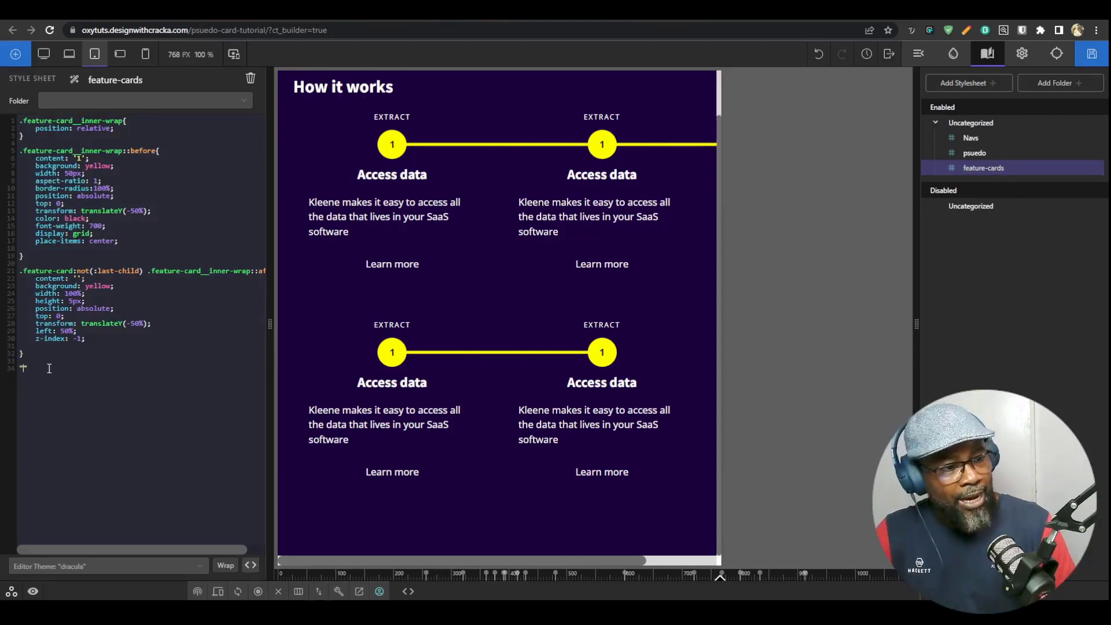
pyautogui.write('""""""@')
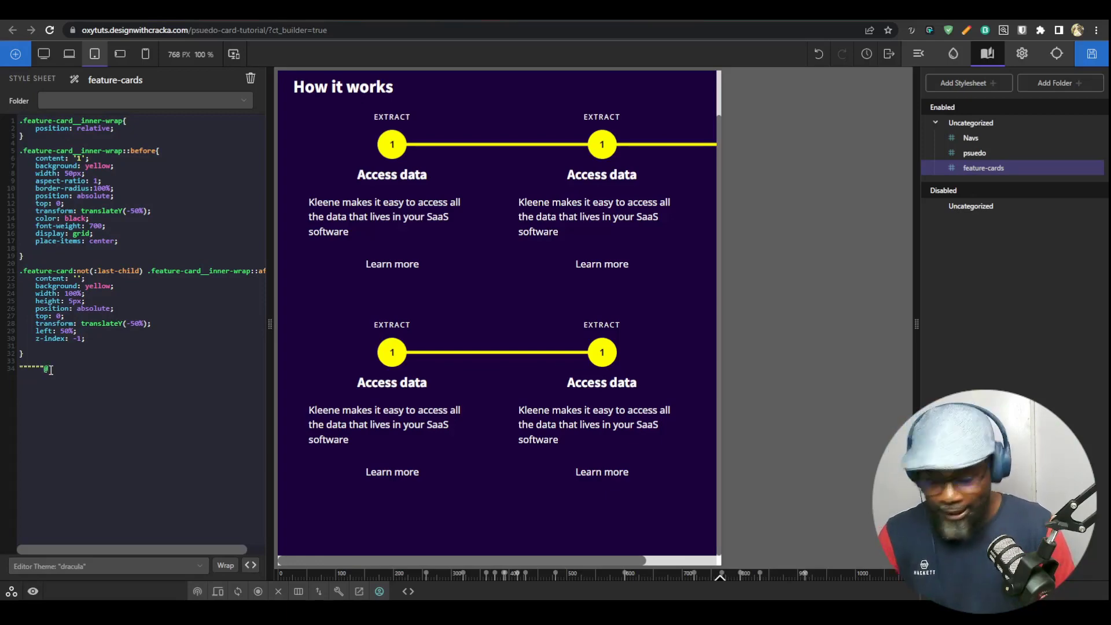
pyautogui.hotkey('ctrl', 'z')
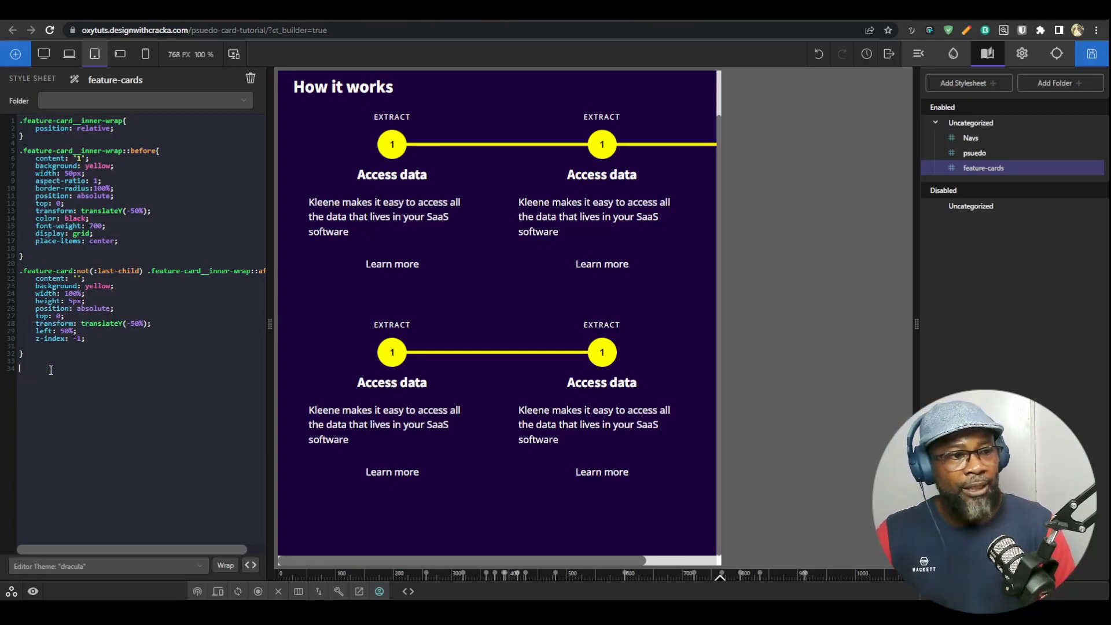
# Step: Copy the tablet breakpoint's media query for max-width 991px and paste it at the end of the feature-cards stylesheet
pyautogui.click(95, 55)
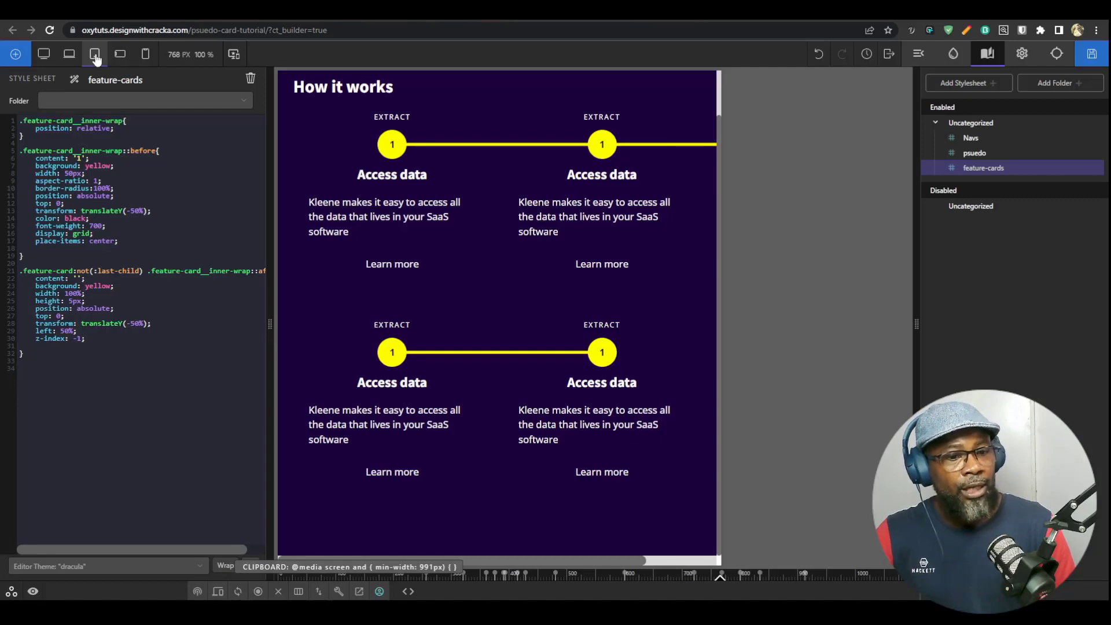
pyautogui.click(95, 55)
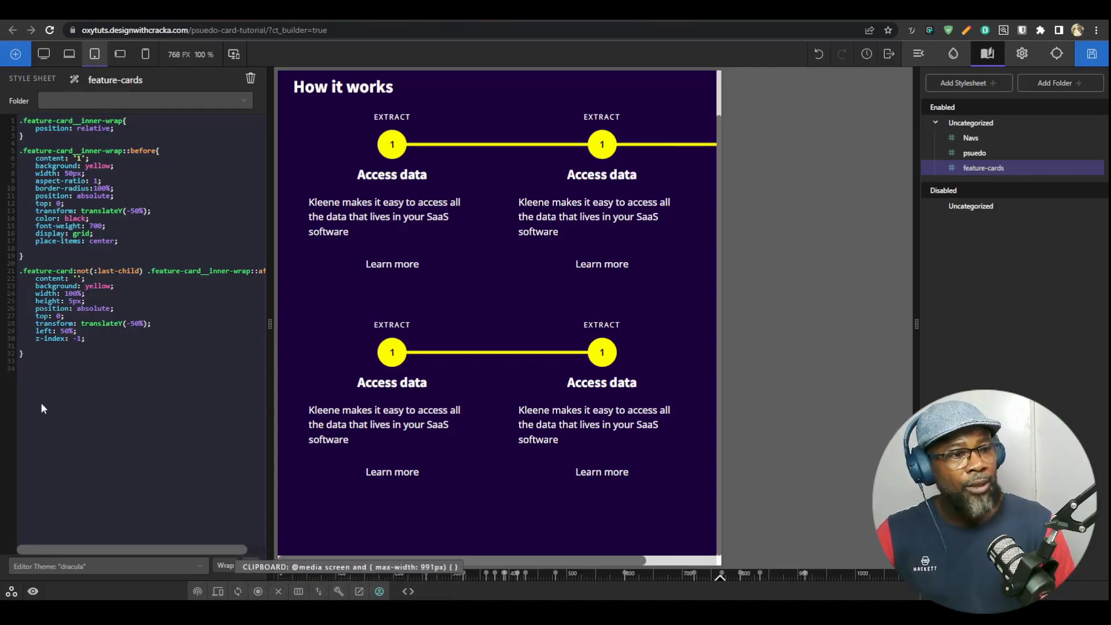
pyautogui.click(48, 377)
pyautogui.write('@media screen and ( max-width:  991px) {   }')
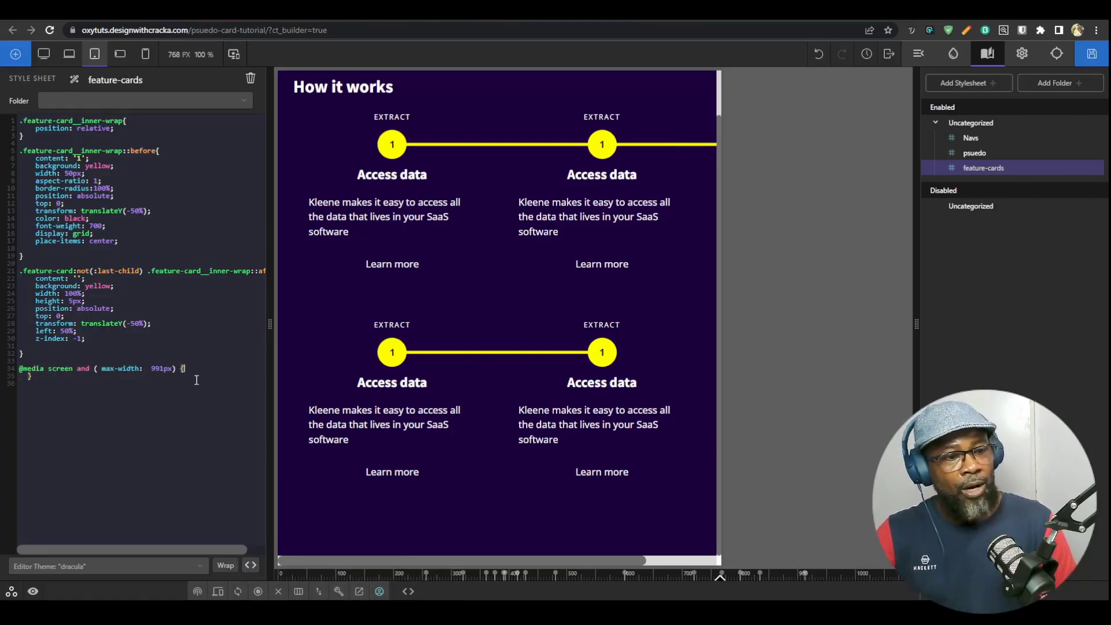
pyautogui.rightClick(96, 63)
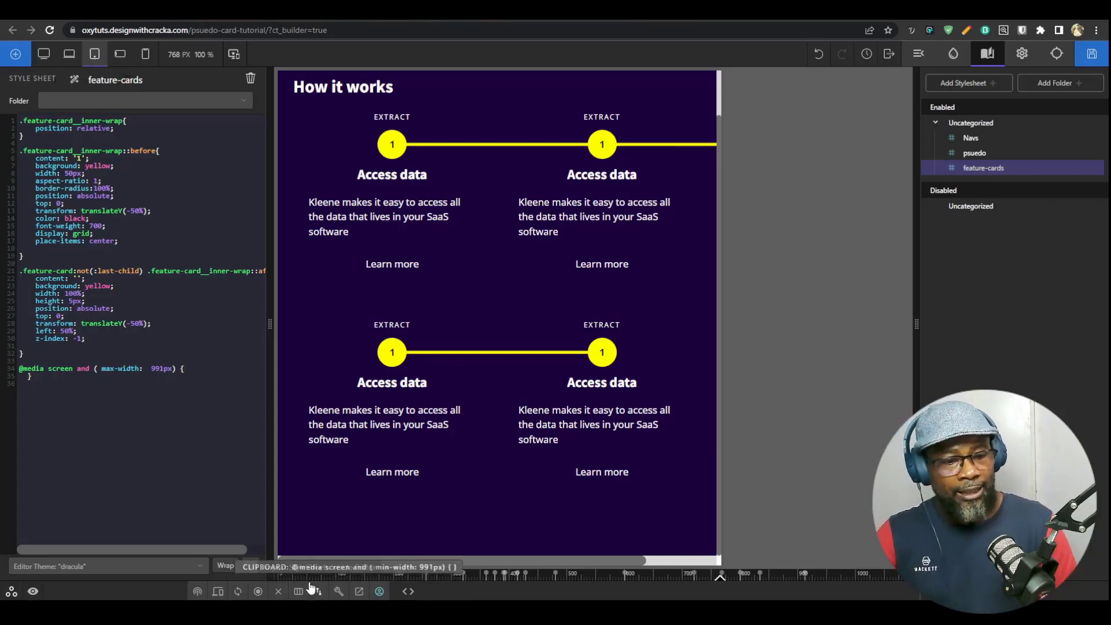
pyautogui.click(95, 56)
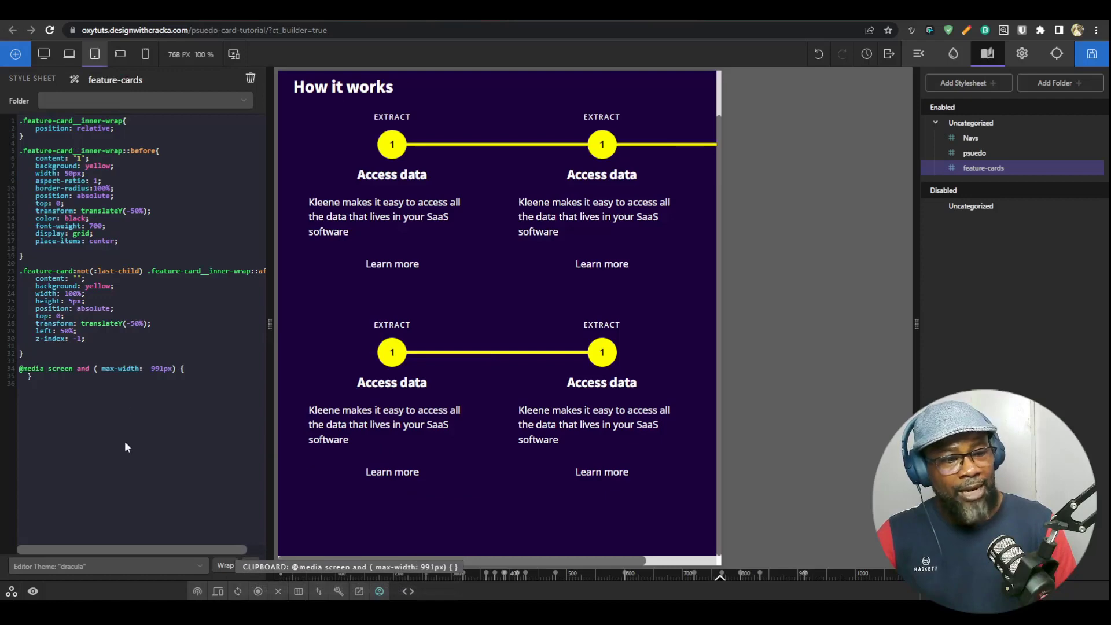
# Step: Add an empty rule for .feature-card .feature-card__inner-wrap inside the max-width 991px media query
pyautogui.click(204, 369)
pyautogui.press('Return')
pyautogui.write('.fe')
pyautogui.press('Return')
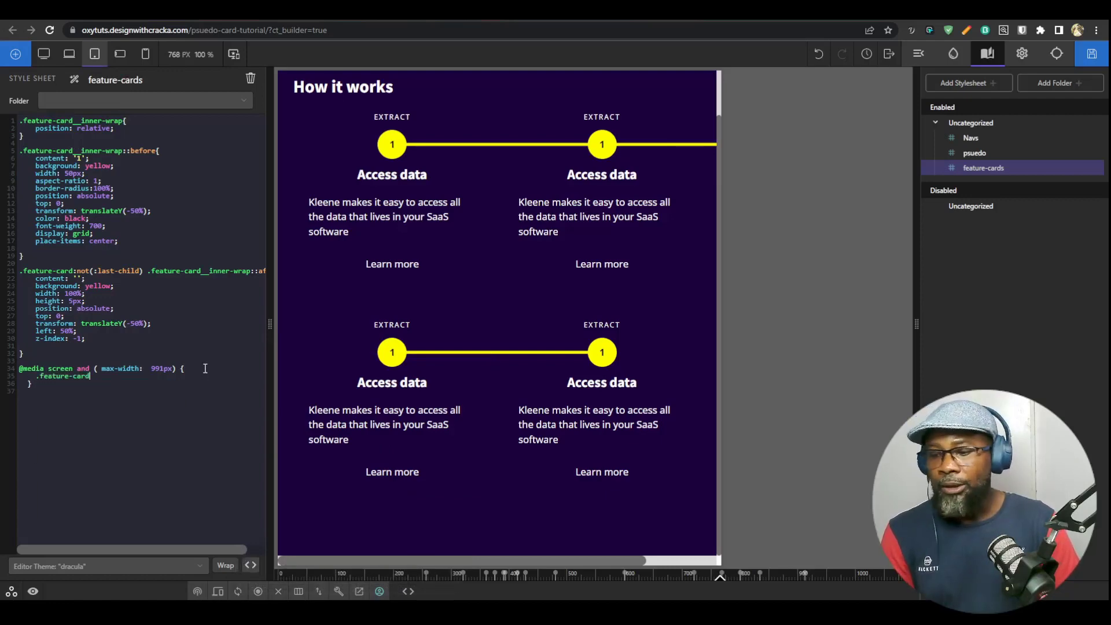
pyautogui.write('.fe')
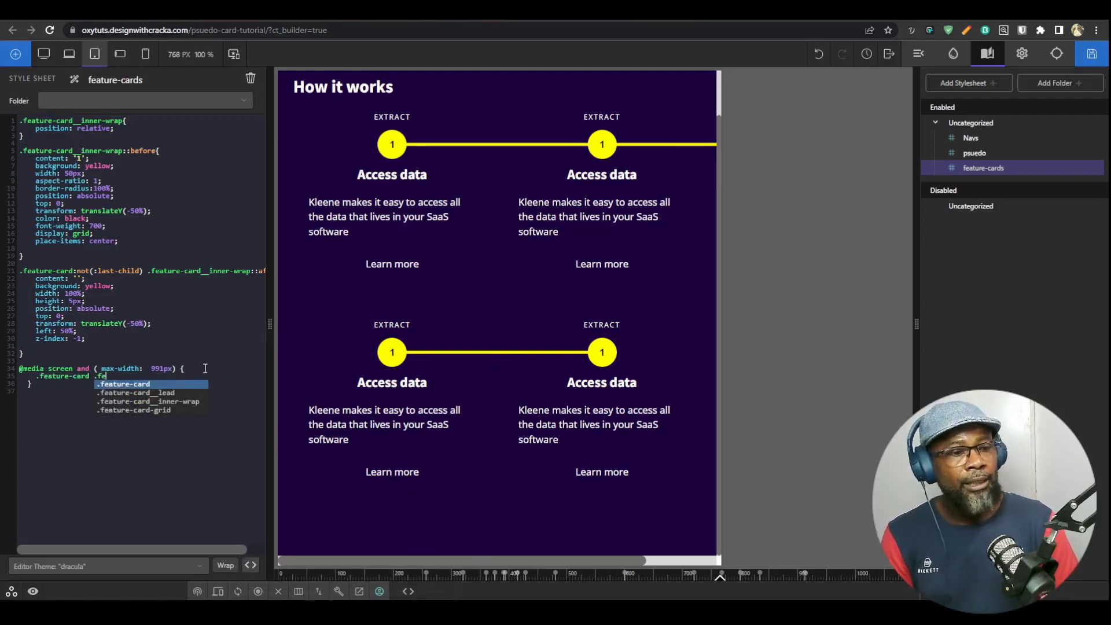
pyautogui.press('Down')
pyautogui.press('Down')
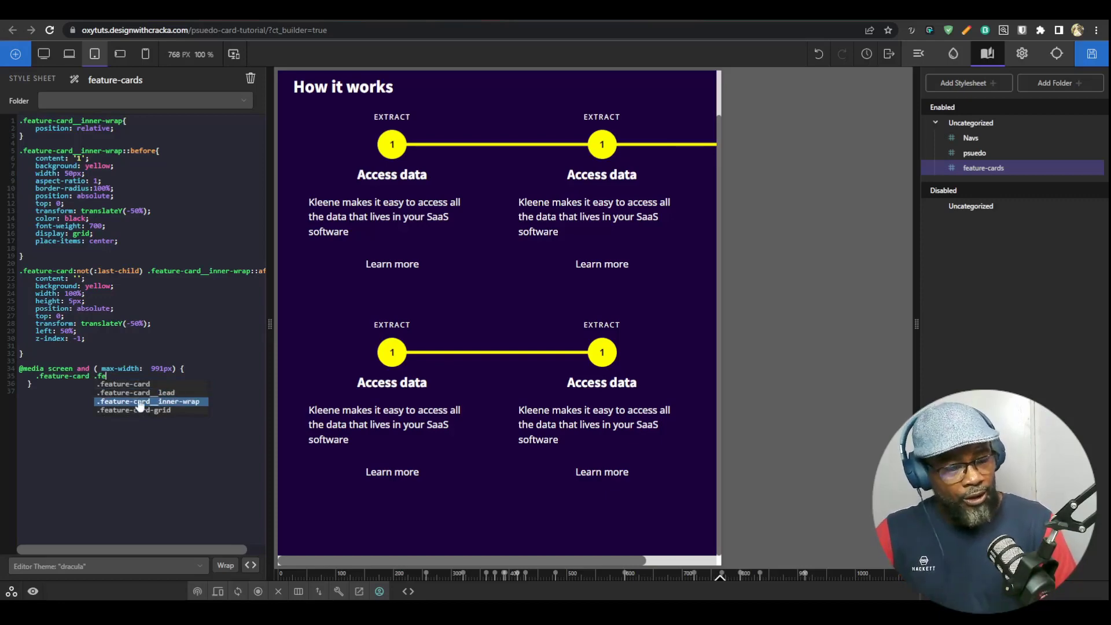
pyautogui.press('Return')
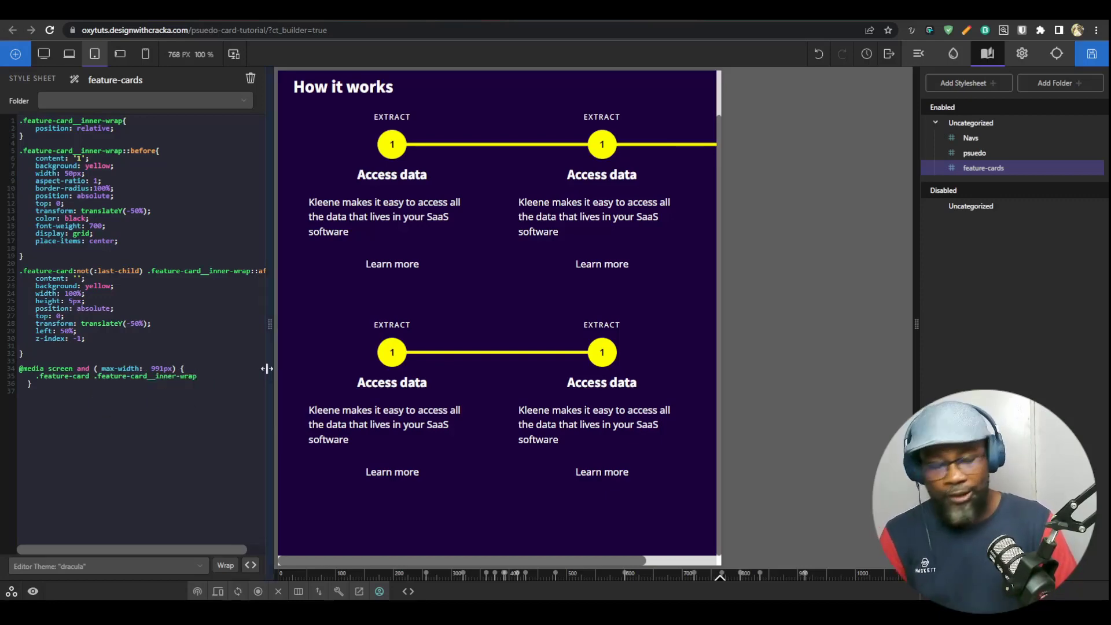
pyautogui.write('{')
pyautogui.press('Return')
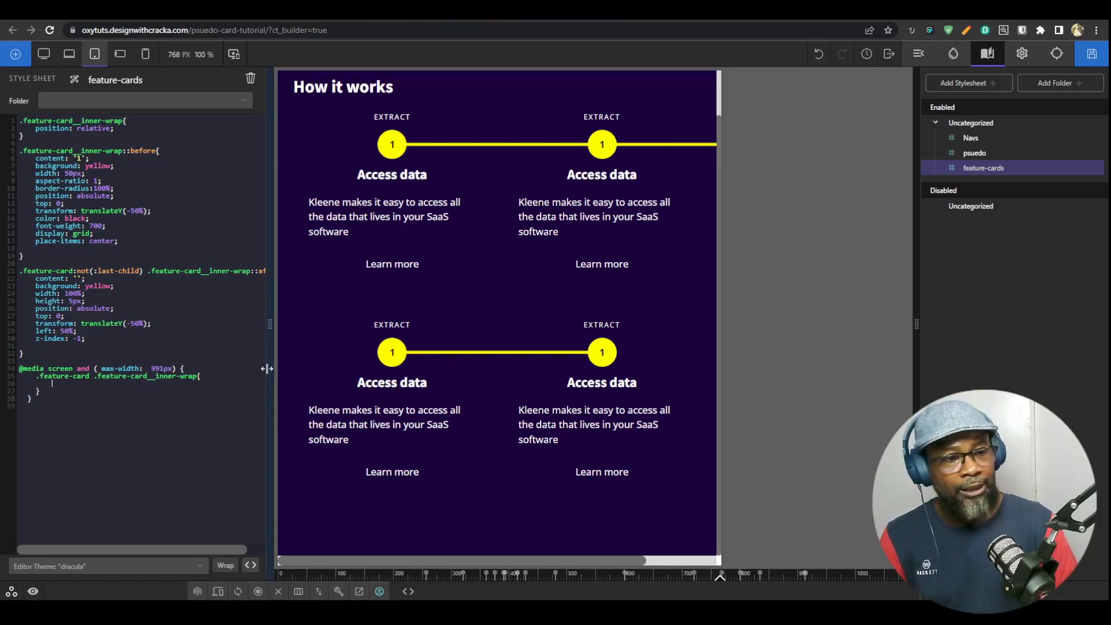
# Step: Declare display: none in the media query's rule and extend its selector with ::after to hide the connector lines
pyautogui.write('display: none')
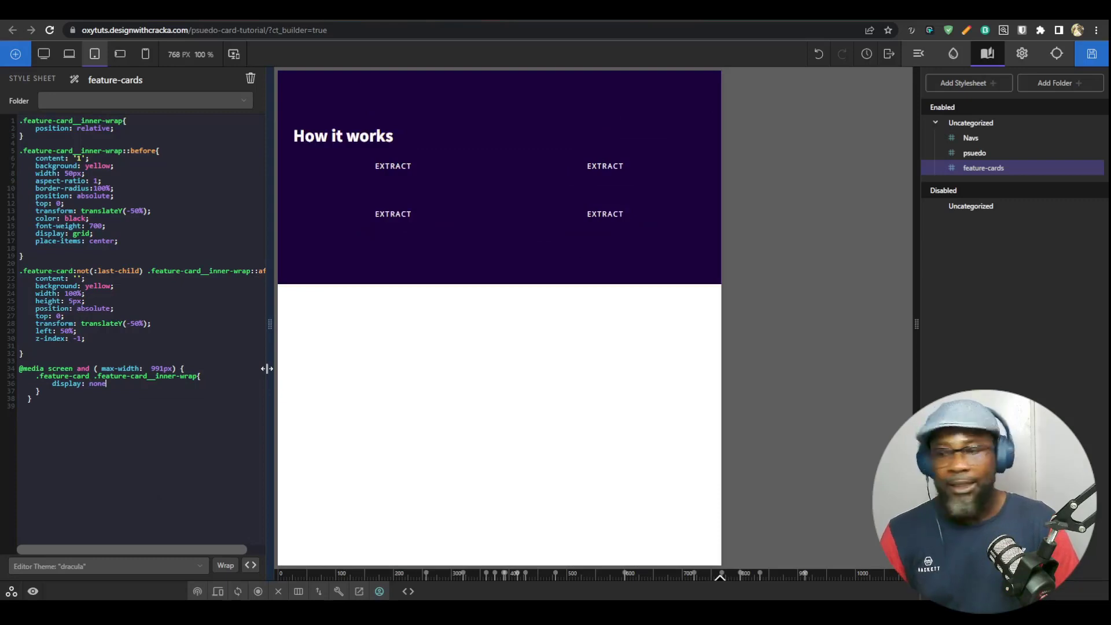
pyautogui.click(199, 376)
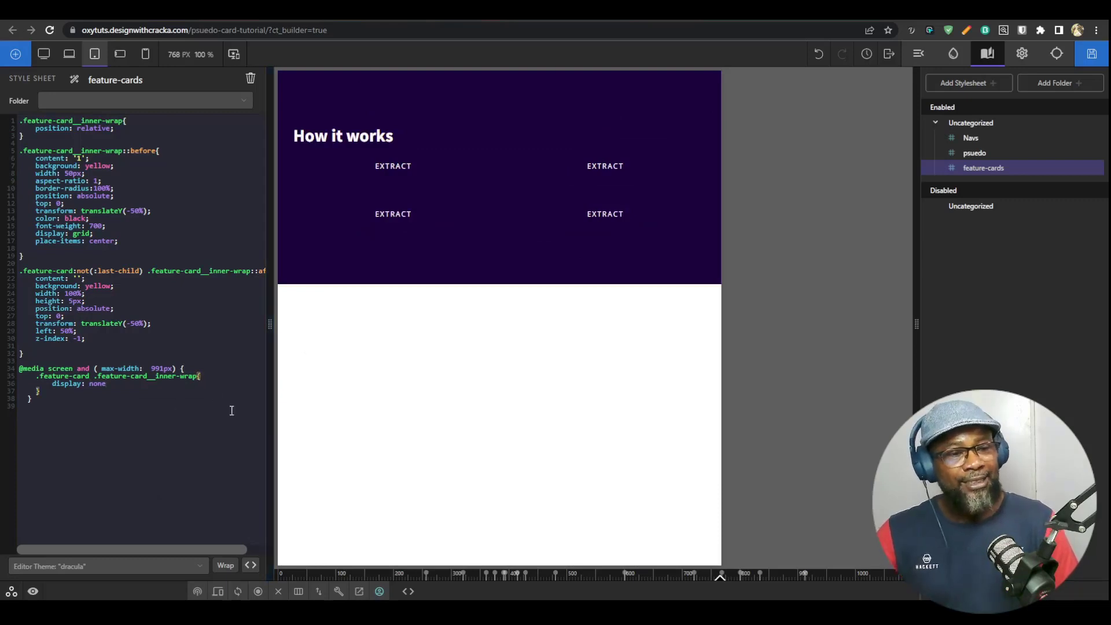
pyautogui.write('::after;')
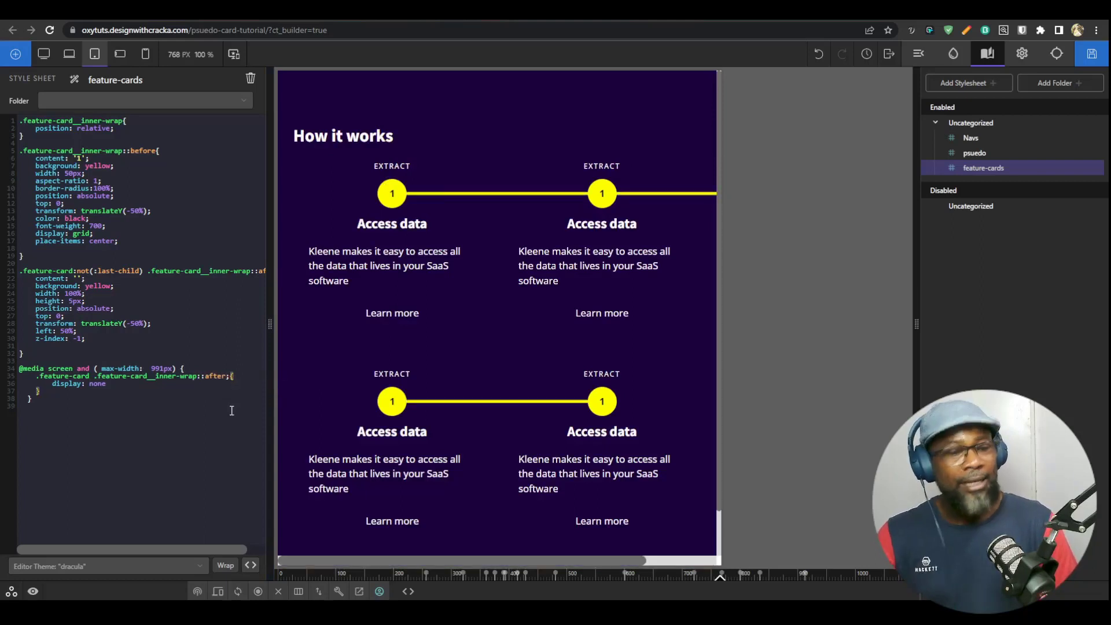
pyautogui.press('BackSpace')
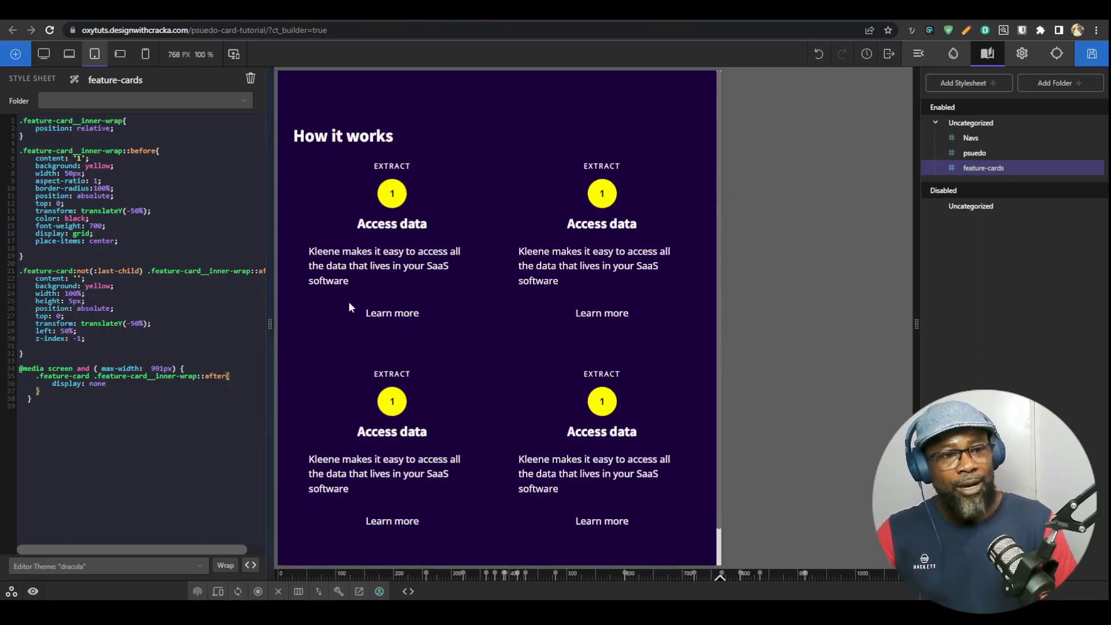
# Step: Switch the preview to the full desktop width and select the first card's inner wrap
pyautogui.click(68, 55)
pyautogui.click(44, 55)
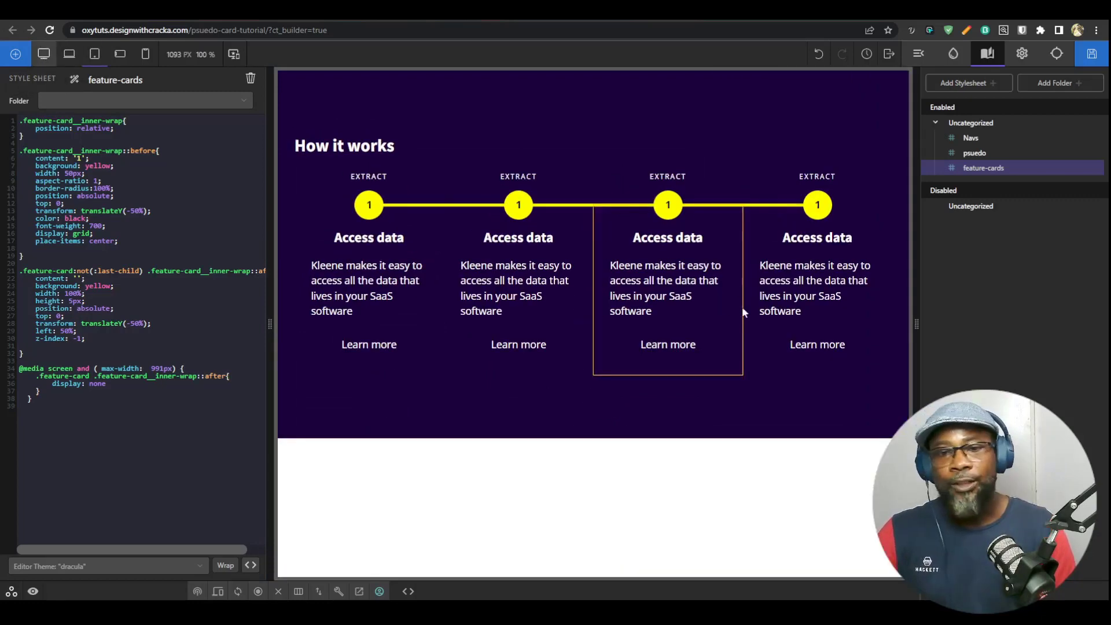
pyautogui.click(372, 218)
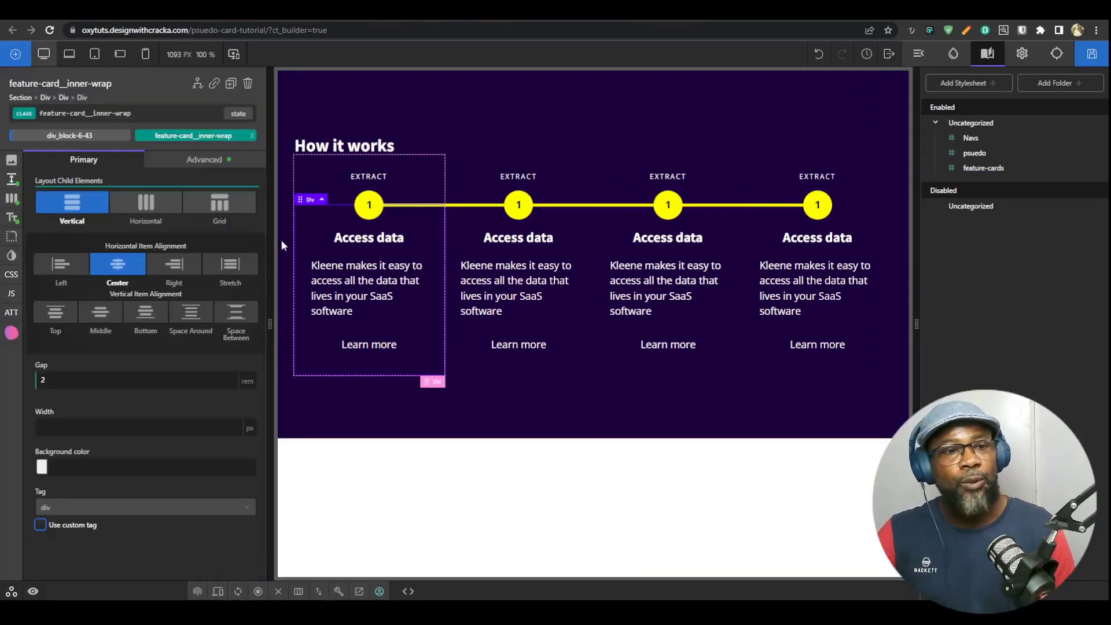
# Step: In the feature-cards stylesheet, set the content of .feature-card__inner-wrap::before to attr(data-text)
pyautogui.click(983, 168)
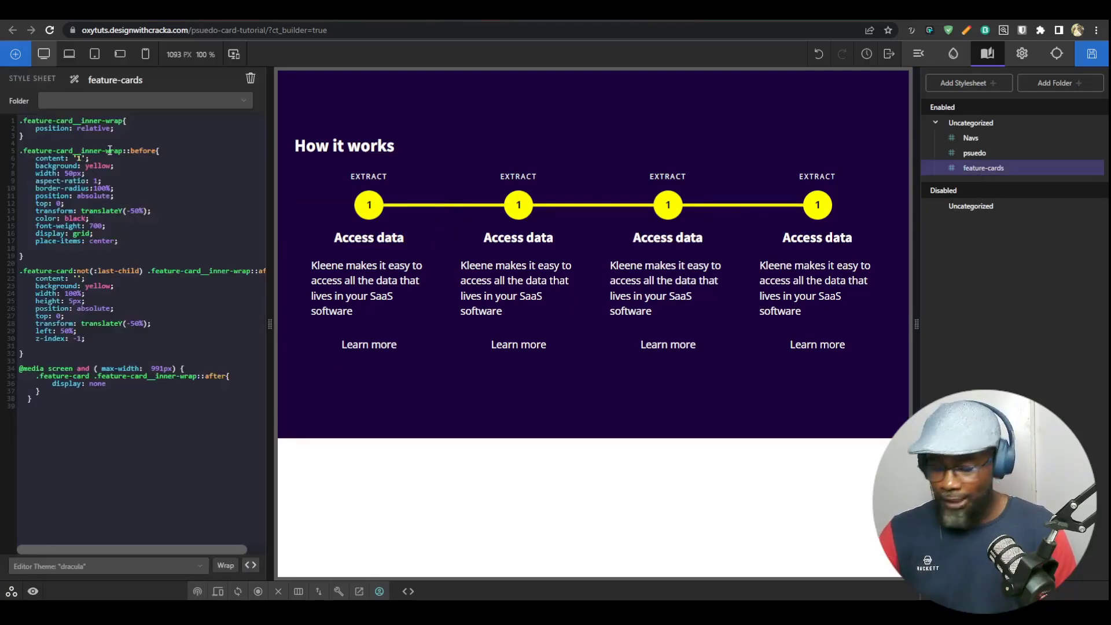
pyautogui.write('2')
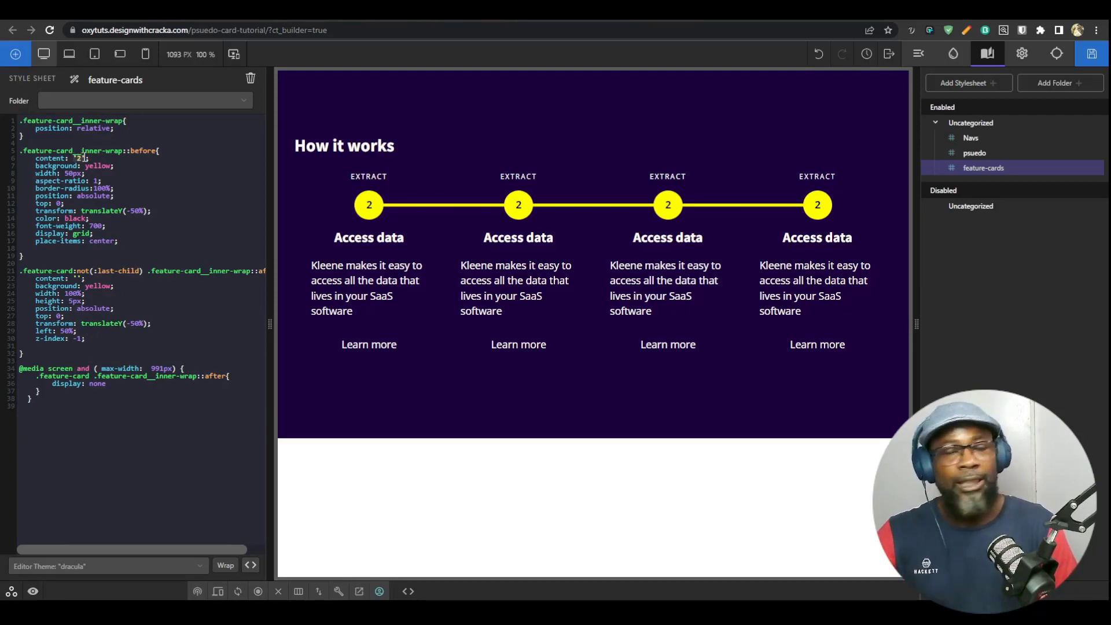
pyautogui.write('attr')
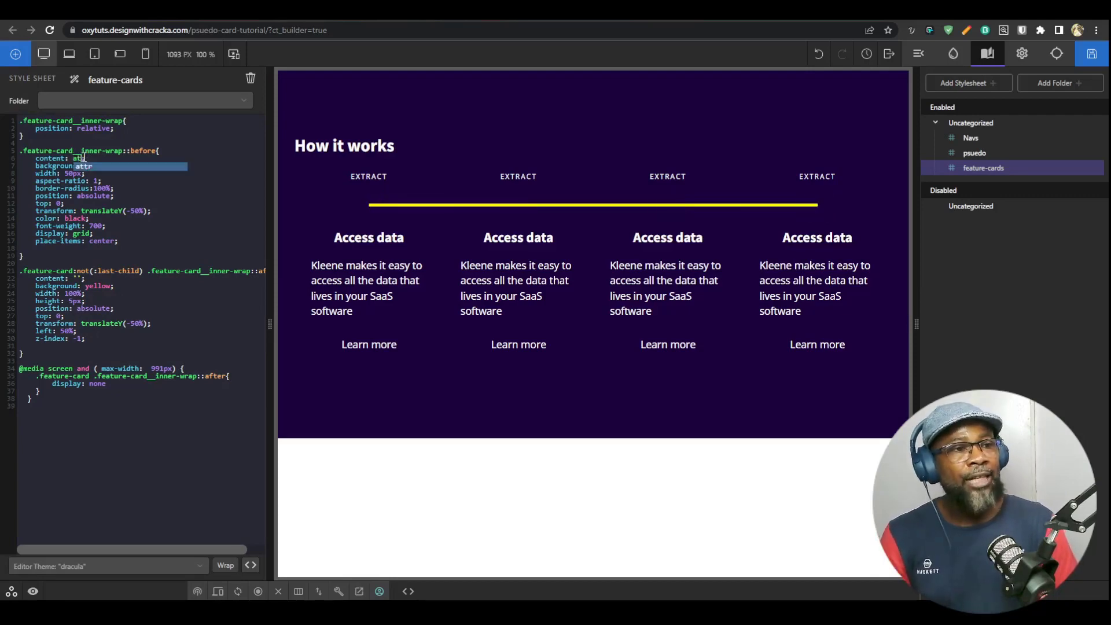
pyautogui.write('(')
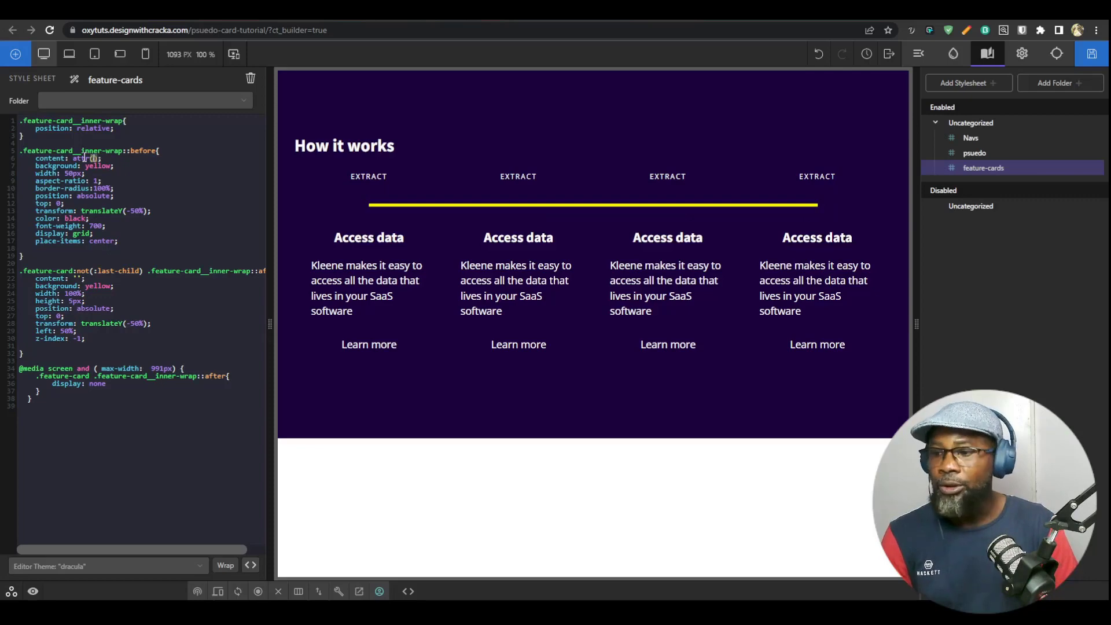
pyautogui.write('data-t')
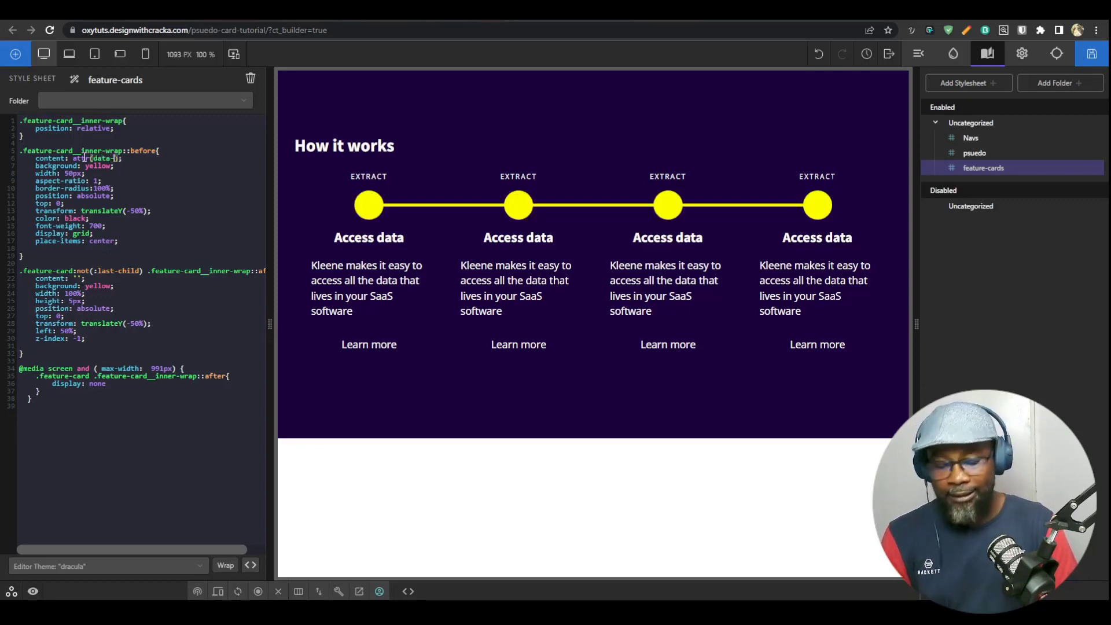
pyautogui.write('ext')
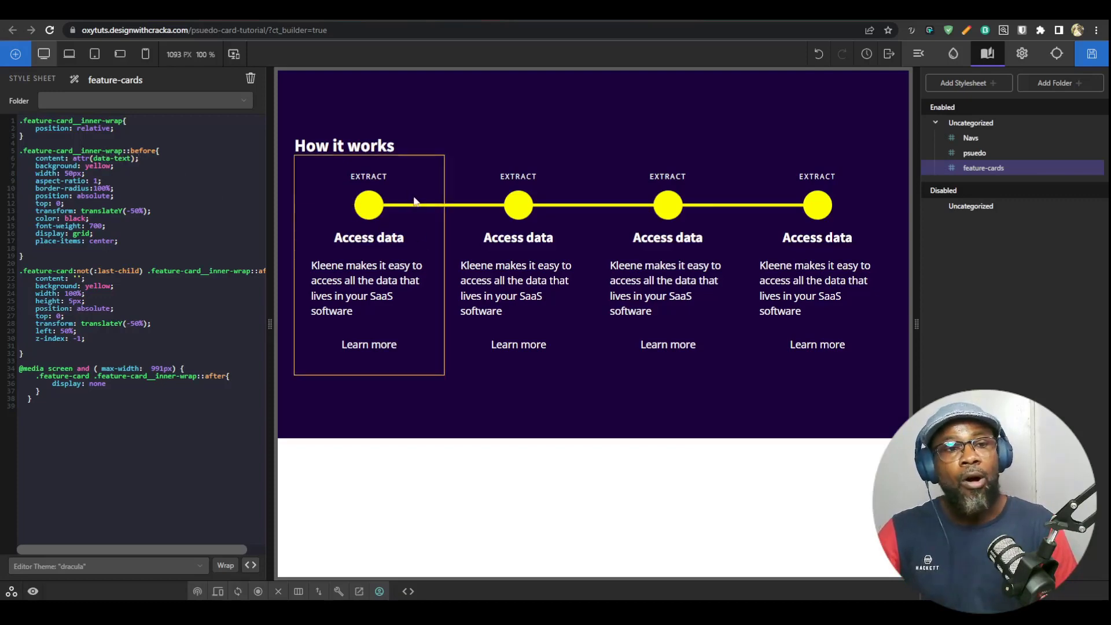
# Step: Select the first card's inner wrap and show the page's element structure
pyautogui.click(422, 232)
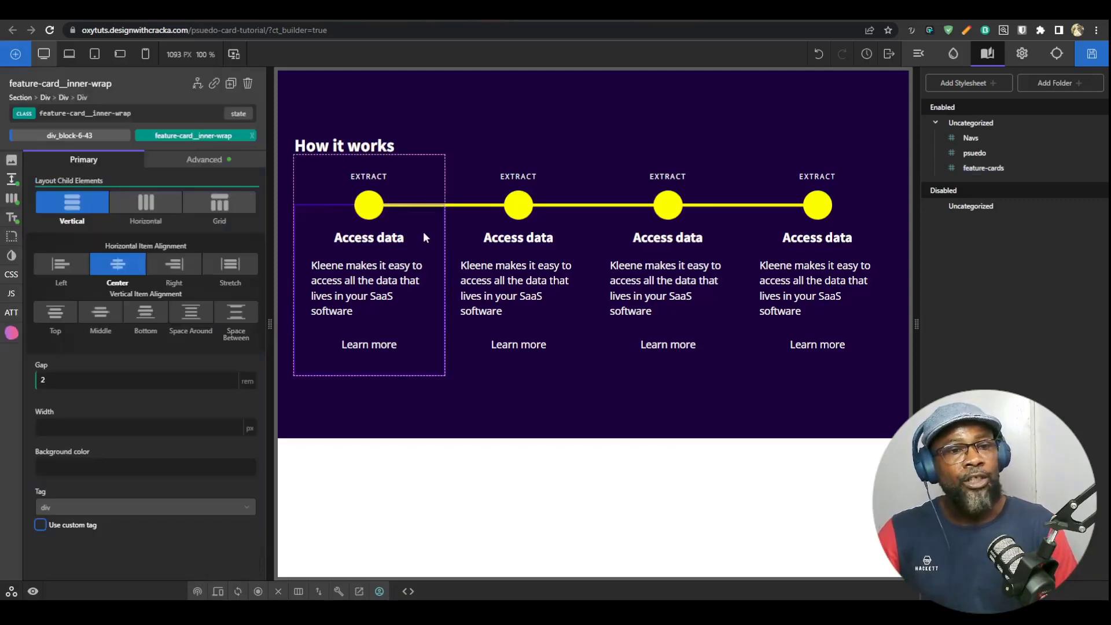
pyautogui.click(924, 56)
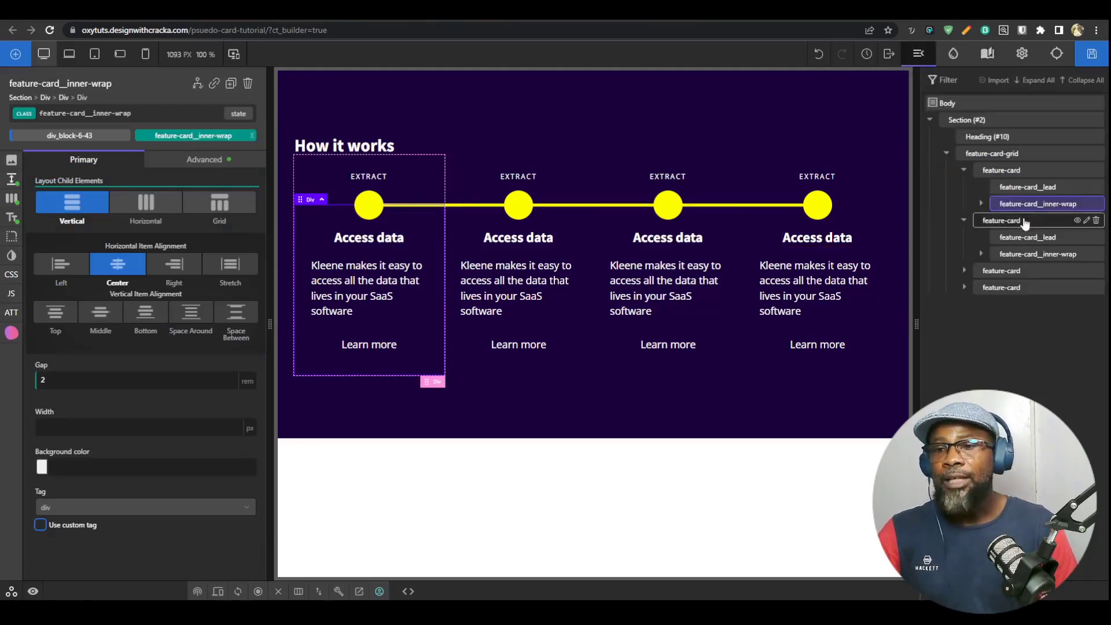
pyautogui.click(965, 170)
pyautogui.click(965, 170)
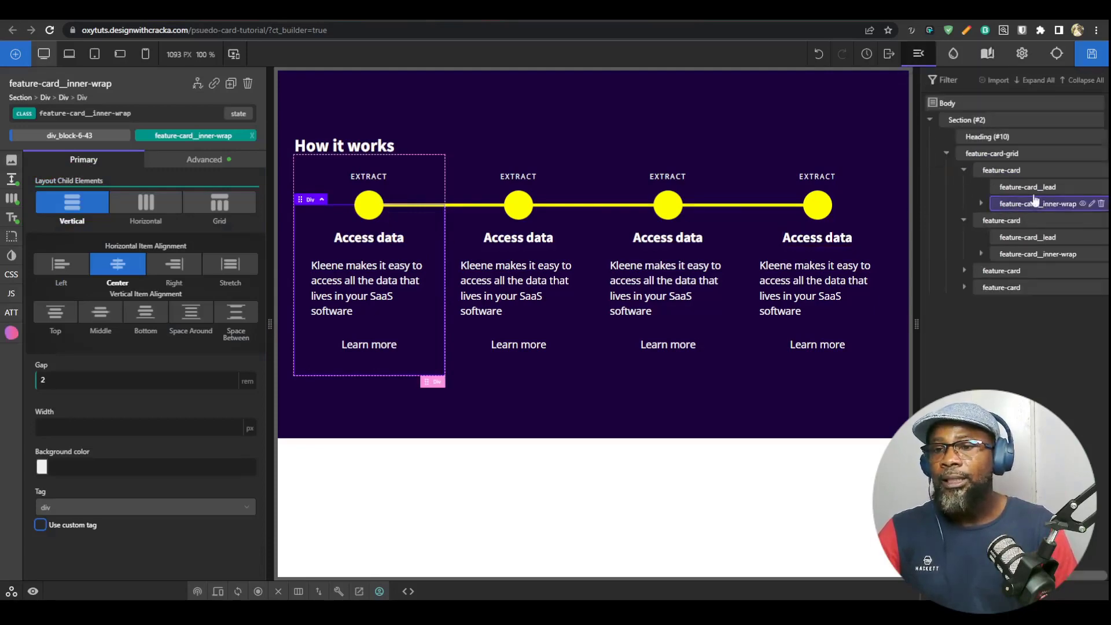
# Step: Try to add a custom attribute with a name starting data- to the first card's inner wrap
pyautogui.click(12, 313)
pyautogui.click(89, 206)
pyautogui.click(90, 247)
pyautogui.write('data-')
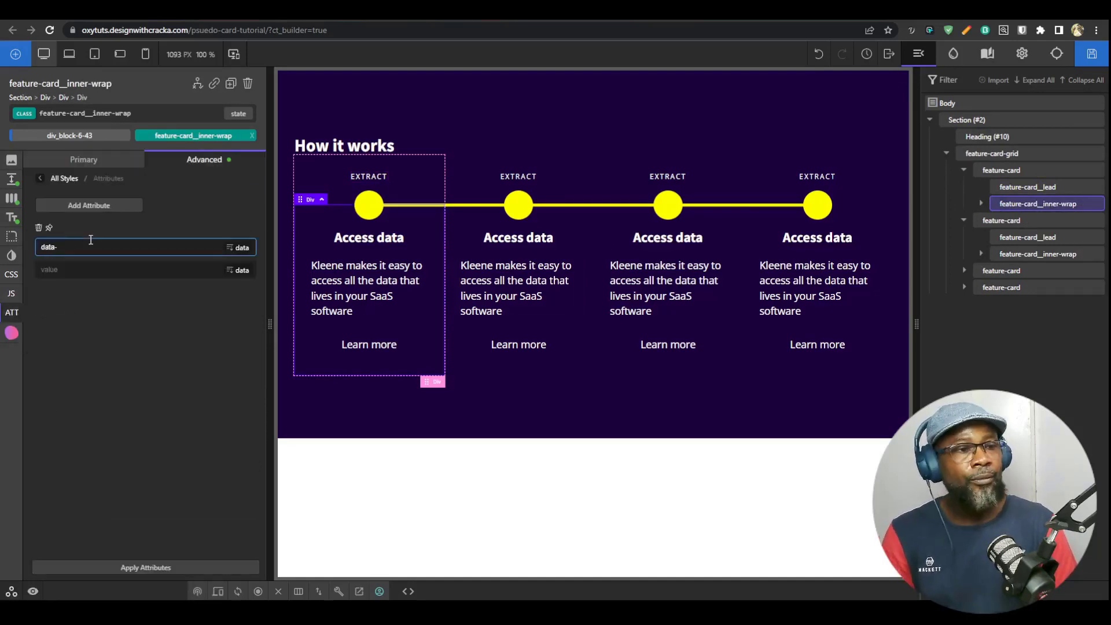
pyautogui.hotkey('ctrl', 'a')
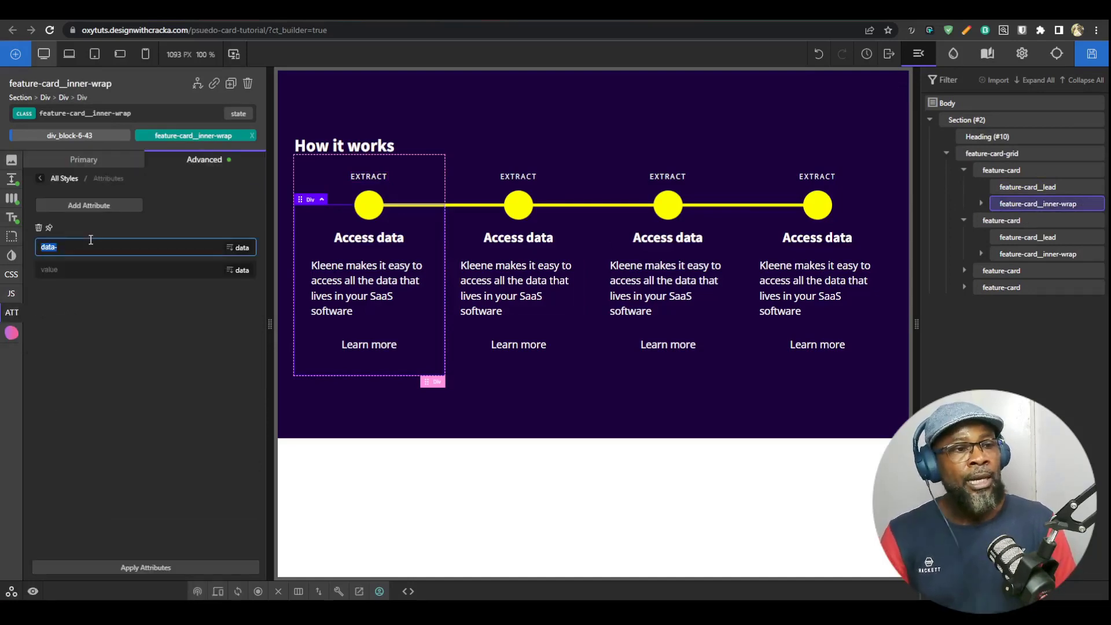
# Step: Expand the third and fourth feature-card elements in the structure and delete the unfinished data- attribute
pyautogui.click(964, 271)
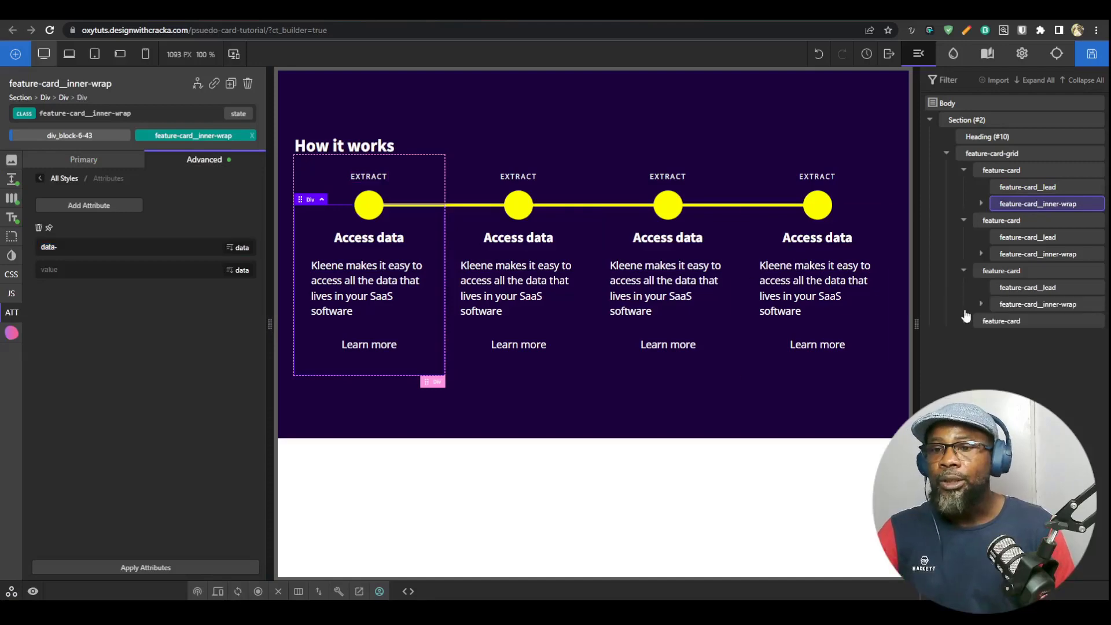
pyautogui.click(965, 321)
pyautogui.click(38, 227)
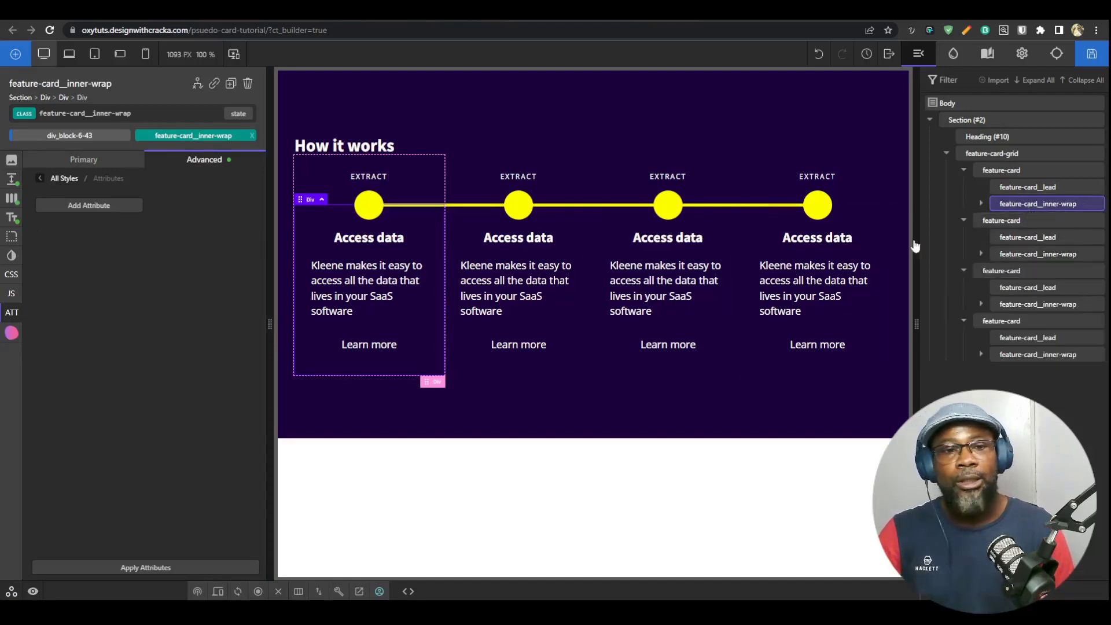
# Step: Add a data-text attribute with an empty value to the feature-card__inner-wrap class, with the first card's inner wrap selected
pyautogui.click(478, 313)
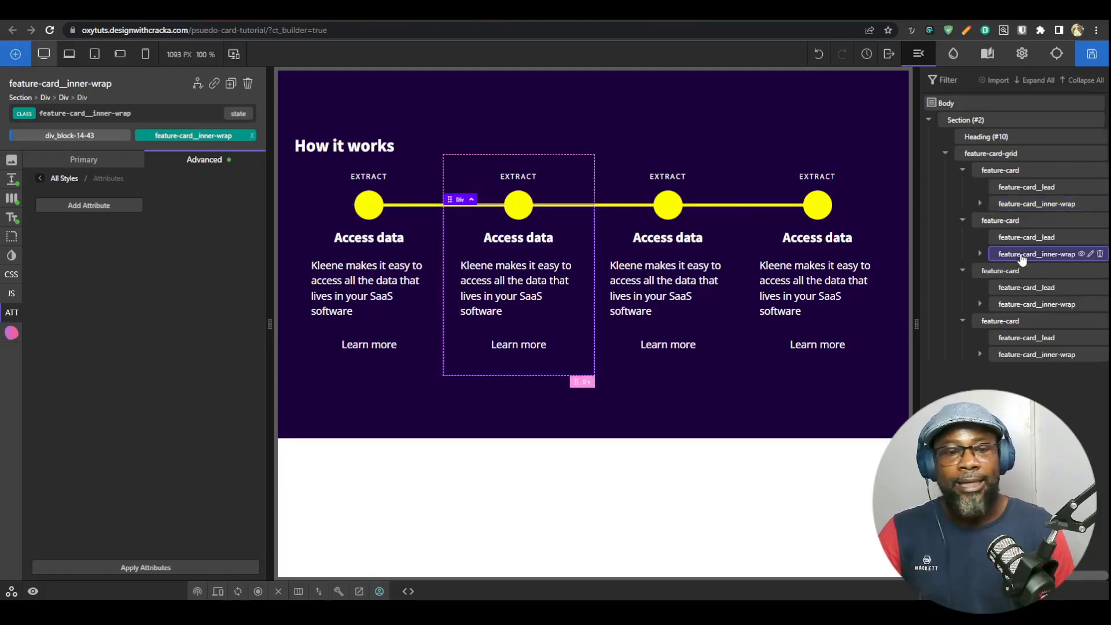
pyautogui.click(418, 328)
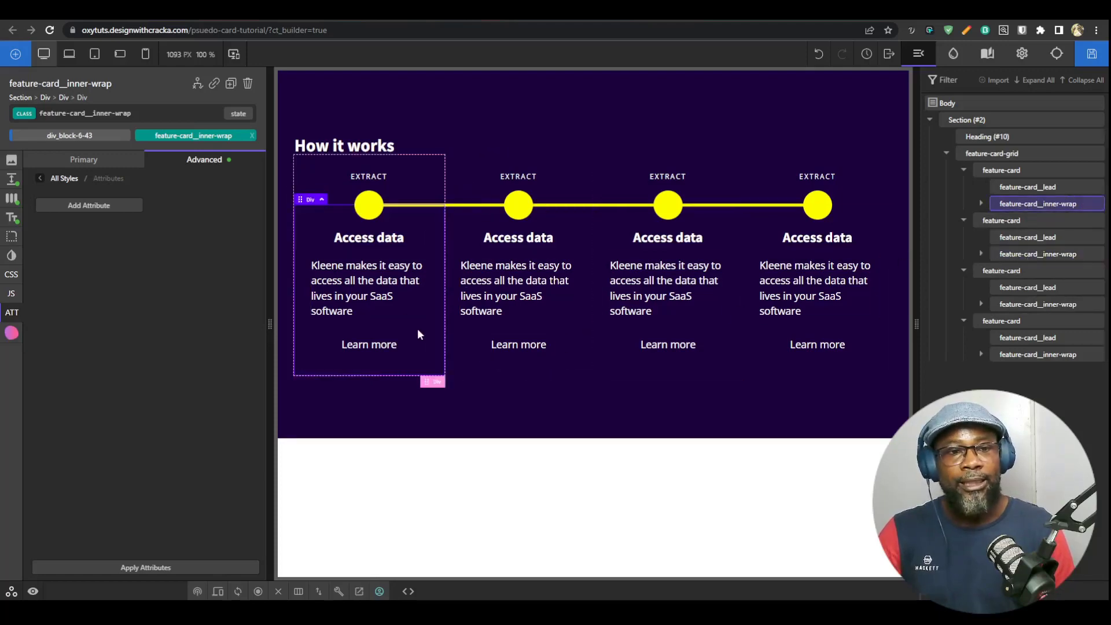
pyautogui.click(512, 585)
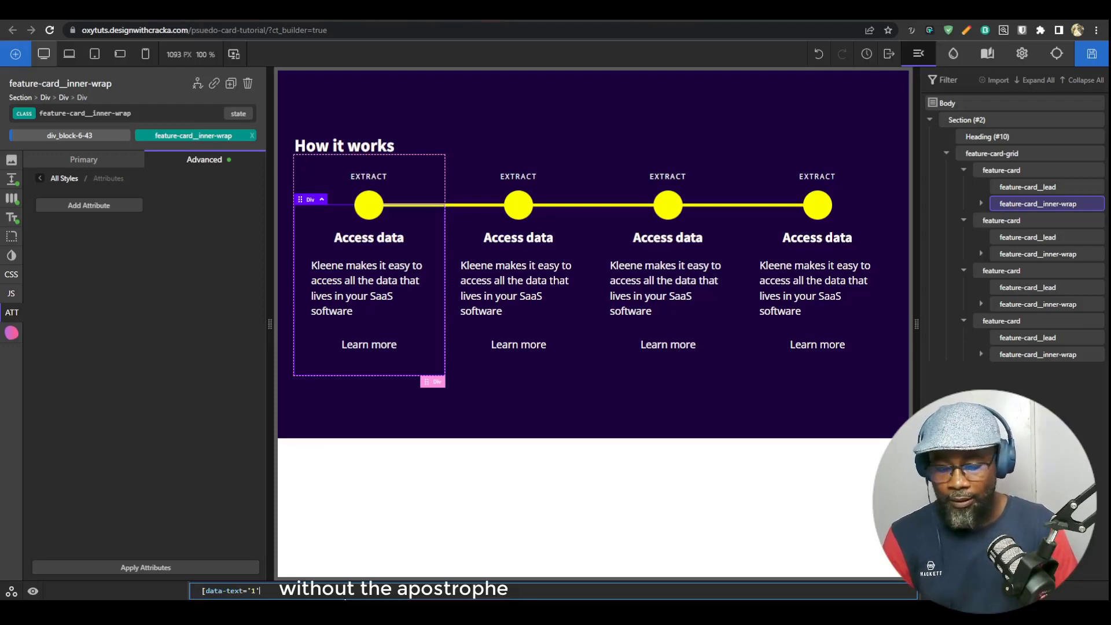
pyautogui.press('Return')
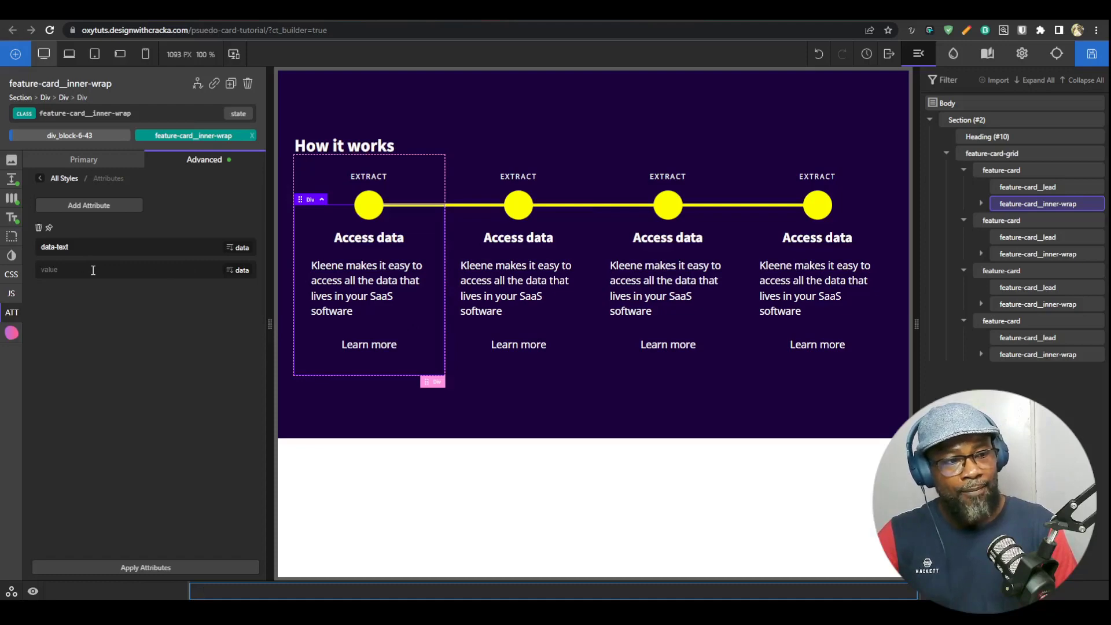
# Step: Set the data-text attribute of the fourth card's inner wrap to 4 and apply it
pyautogui.click(561, 332)
pyautogui.click(701, 327)
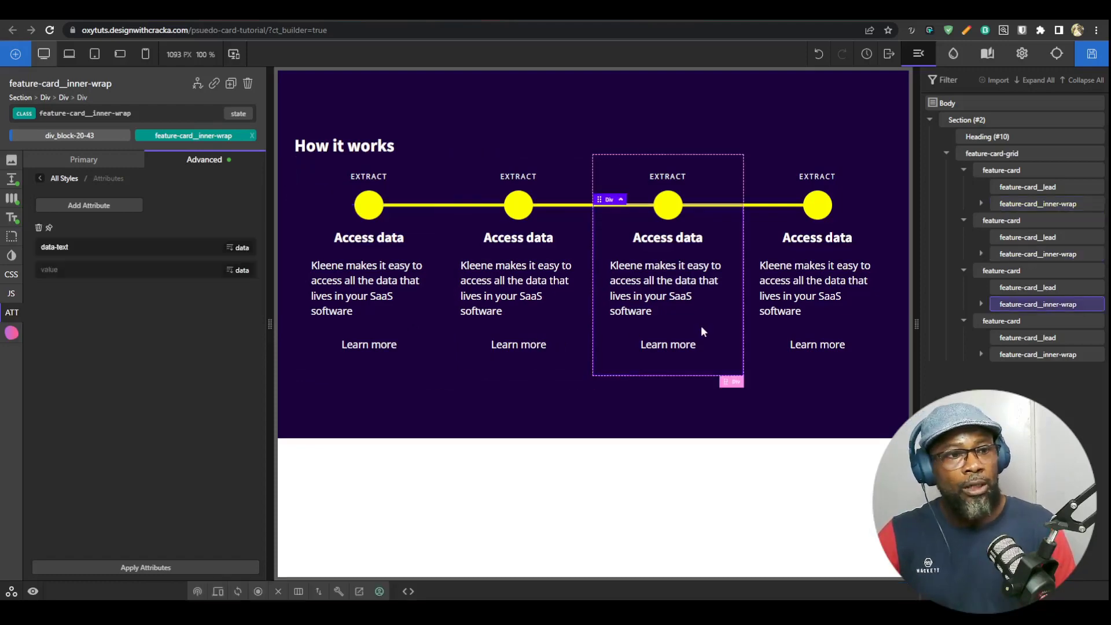
pyautogui.click(829, 324)
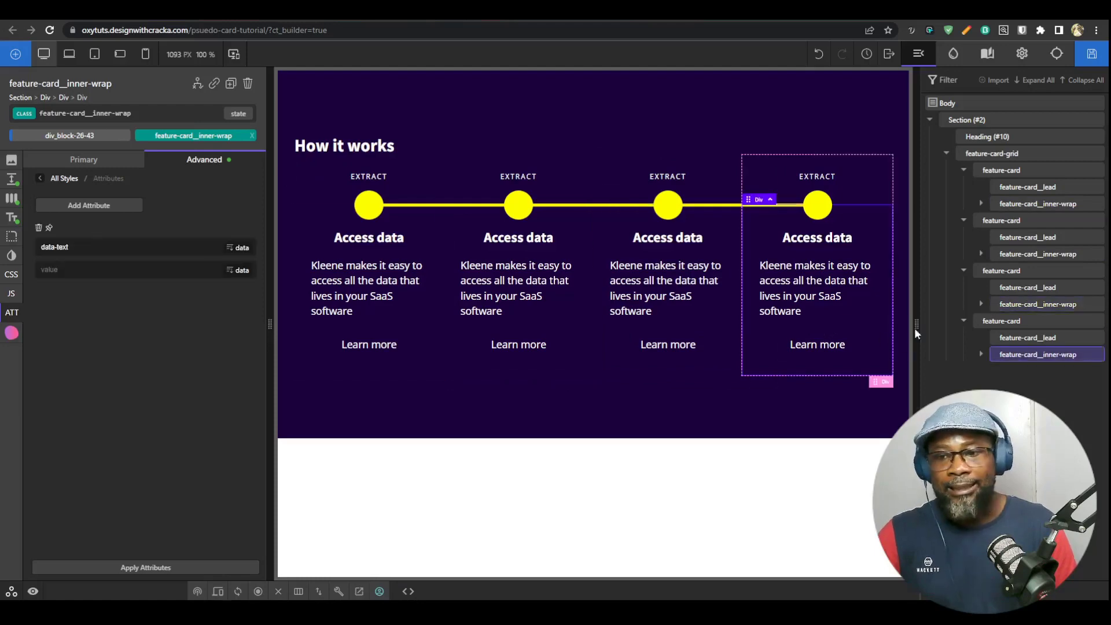
pyautogui.click(78, 272)
pyautogui.write('4')
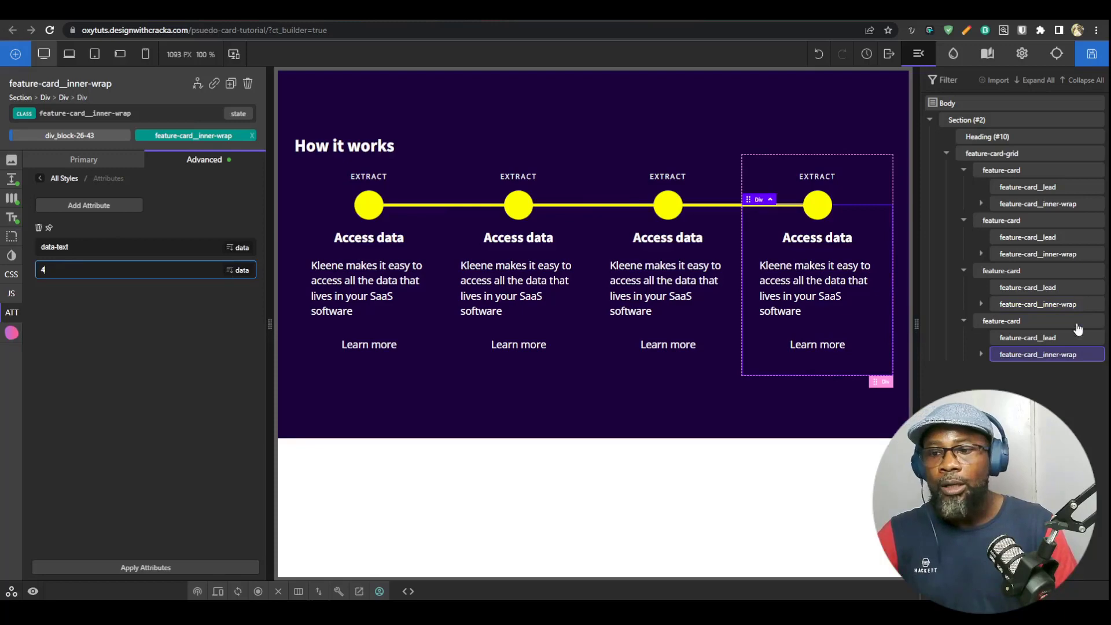
pyautogui.click(146, 567)
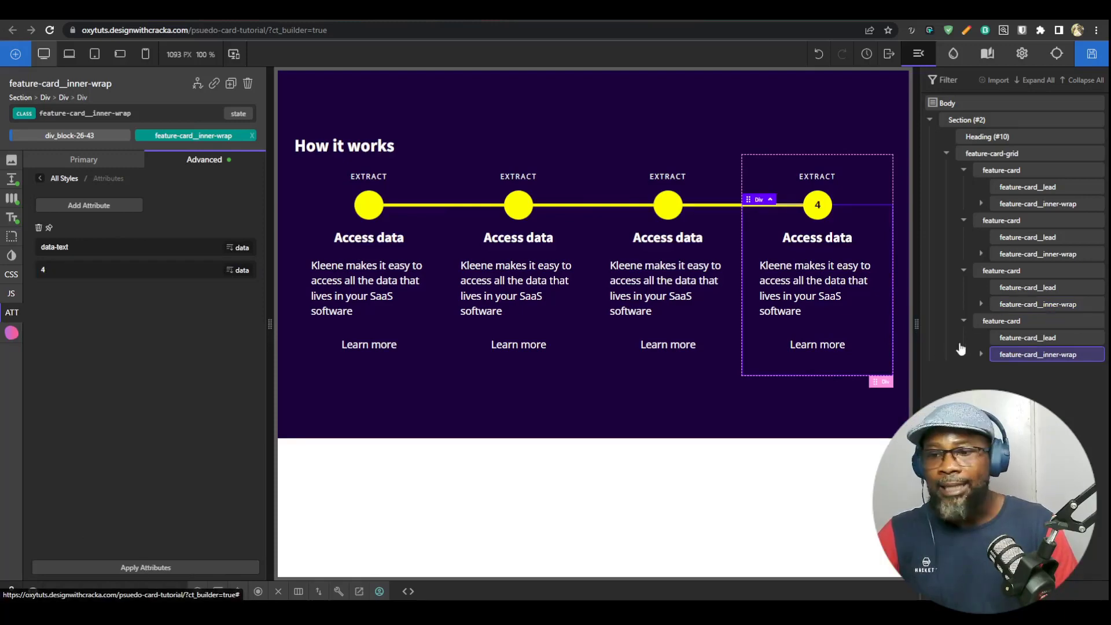
# Step: Set the data-text attribute of the third card's inner wrap to 3 and apply it
pyautogui.click(1036, 304)
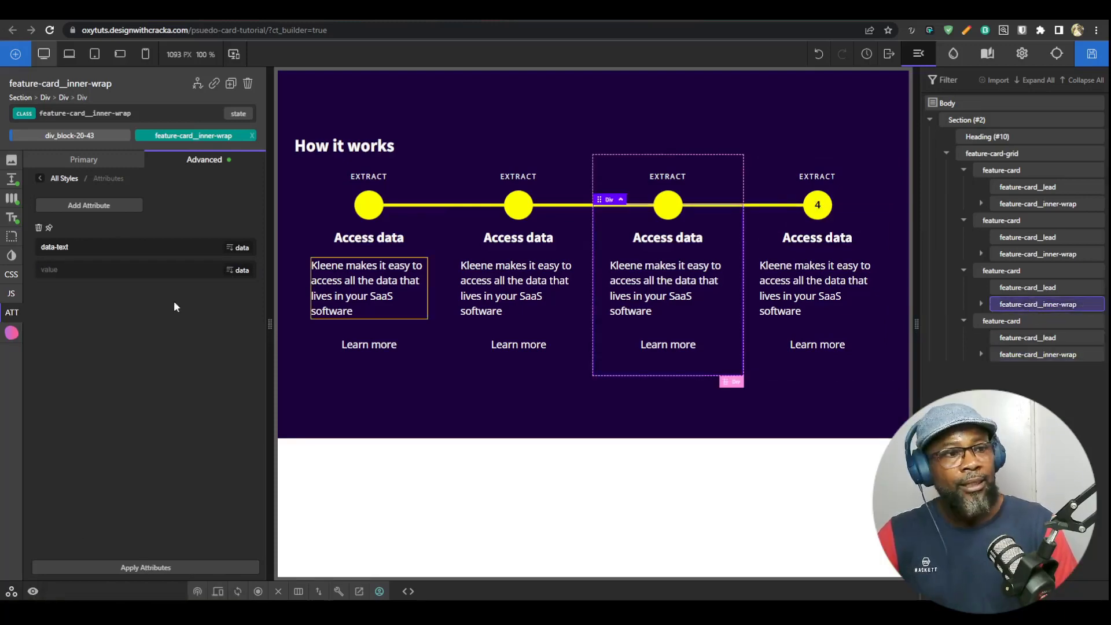
pyautogui.click(145, 270)
pyautogui.write('3')
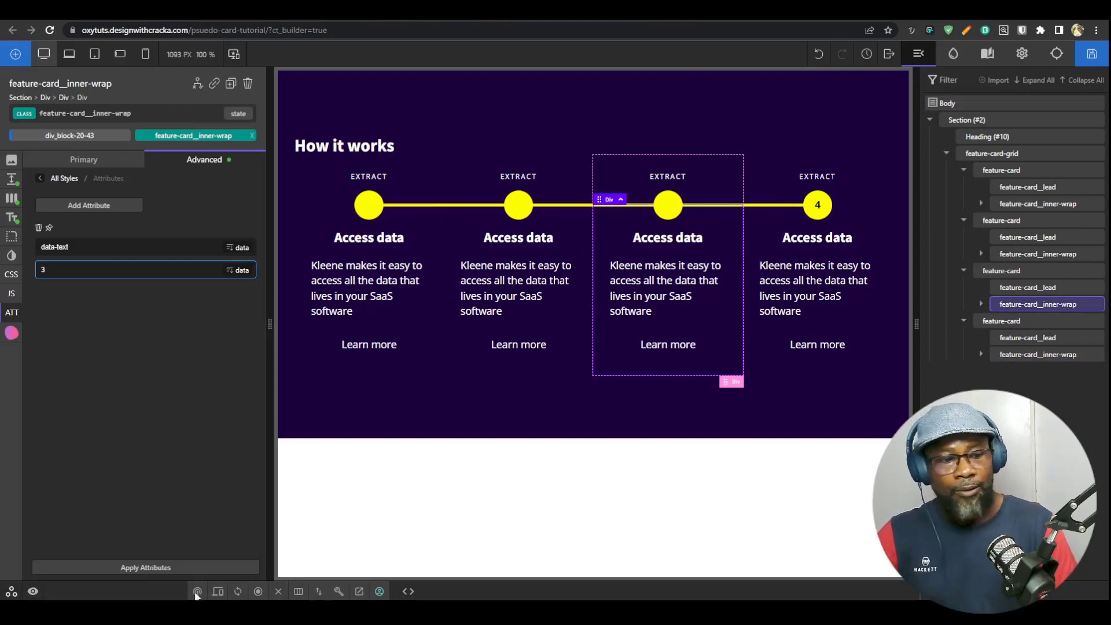
pyautogui.click(192, 568)
# Step: Set the data-text attribute of the second card's inner wrap to 3 and apply it
pyautogui.click(1038, 255)
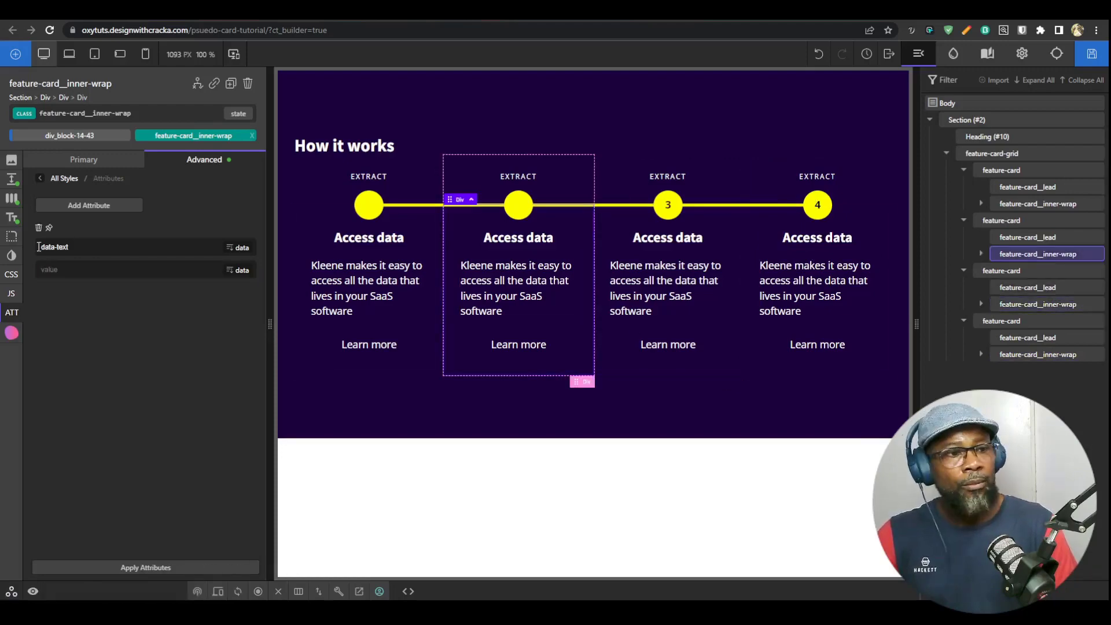
pyautogui.click(144, 269)
pyautogui.write('3')
pyautogui.click(139, 573)
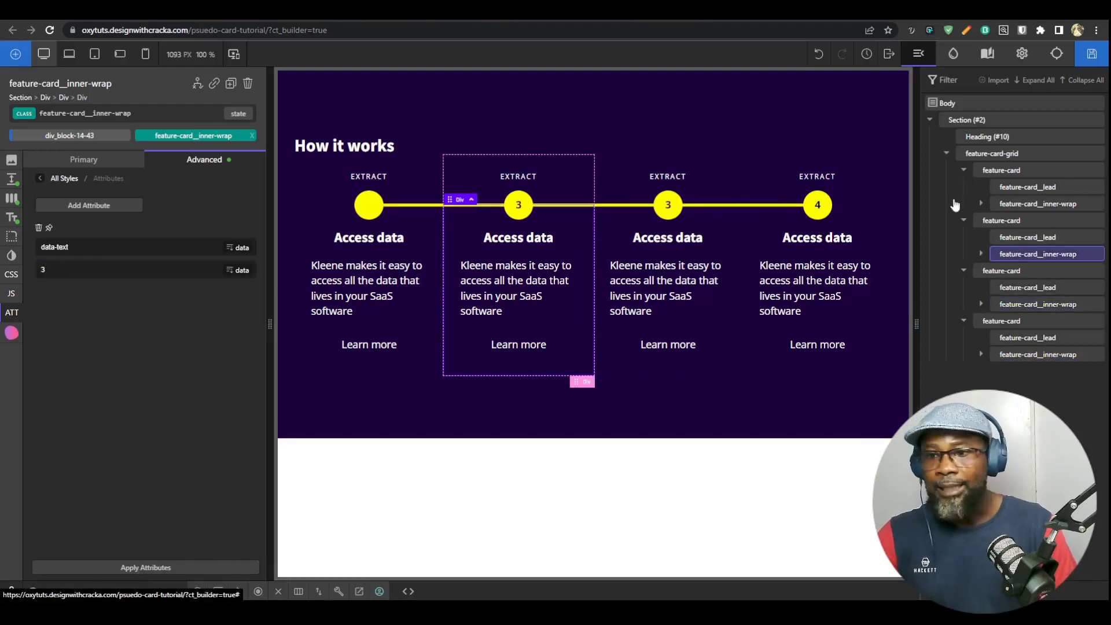
# Step: Set the data-text attribute of the first card's inner wrap to 1 and apply it
pyautogui.click(1024, 203)
pyautogui.click(126, 270)
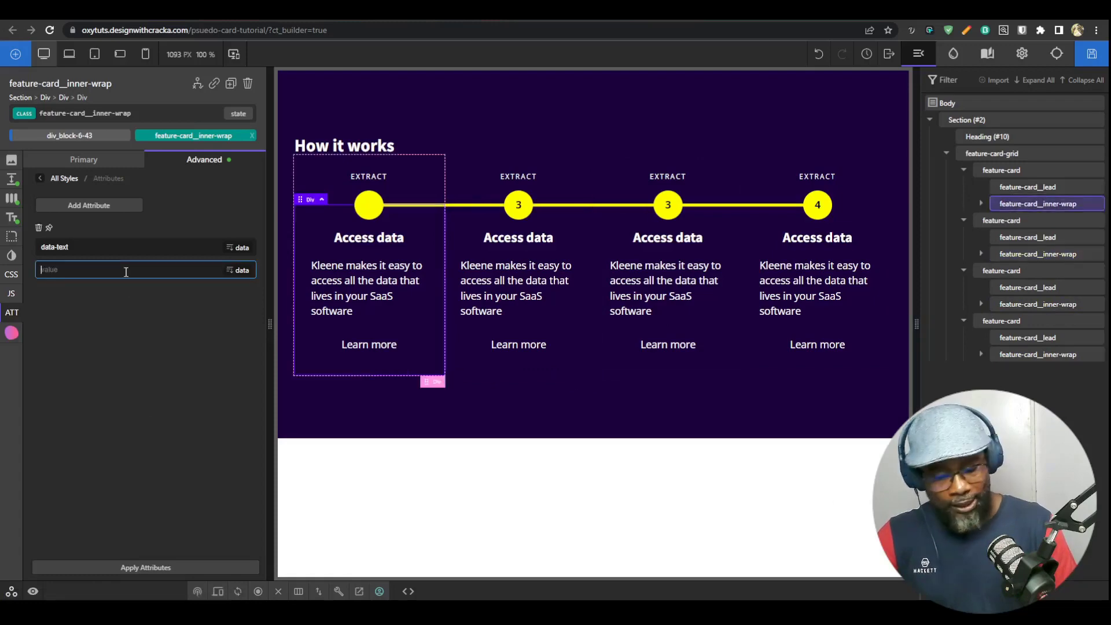
pyautogui.write('1')
pyautogui.click(132, 565)
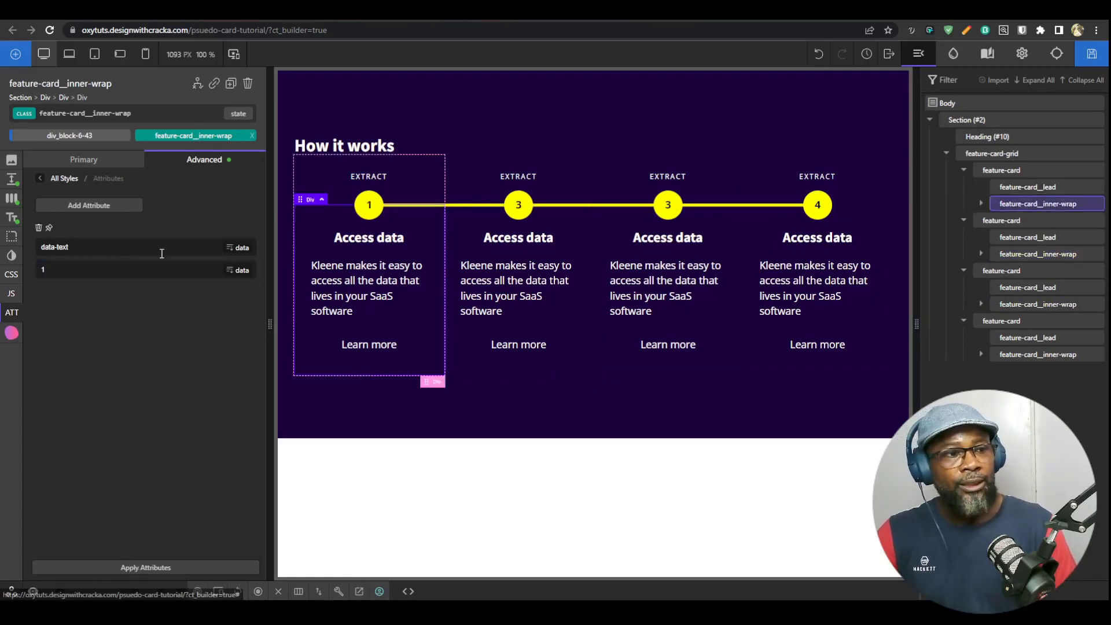
# Step: Check the data-text values of the second, third and fourth inner wraps and save the page
pyautogui.click(1024, 256)
pyautogui.click(1024, 304)
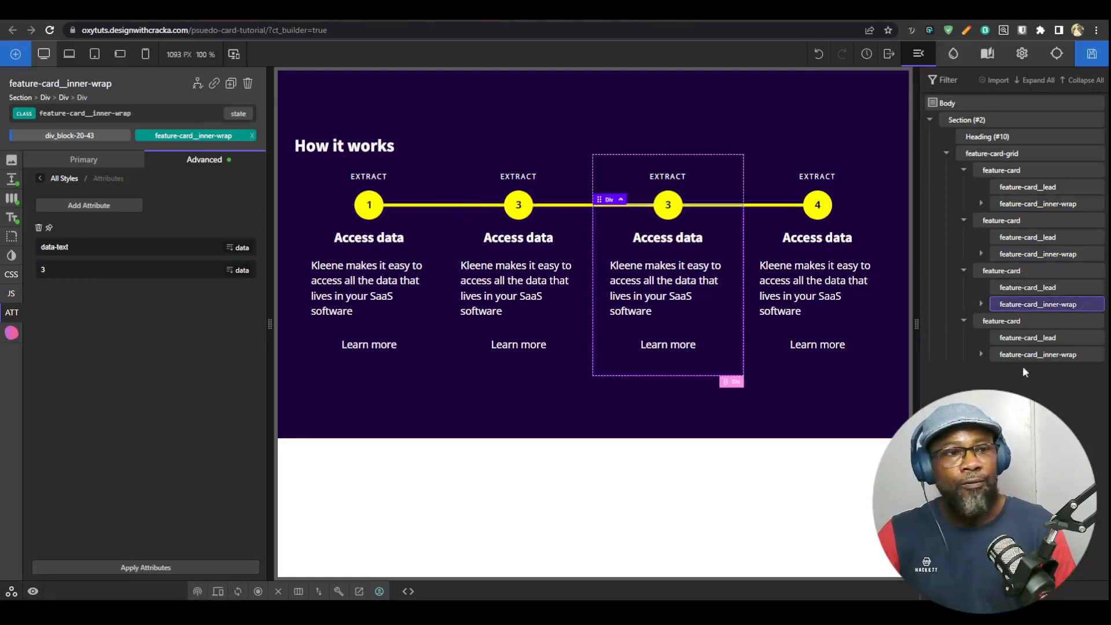
pyautogui.click(1024, 354)
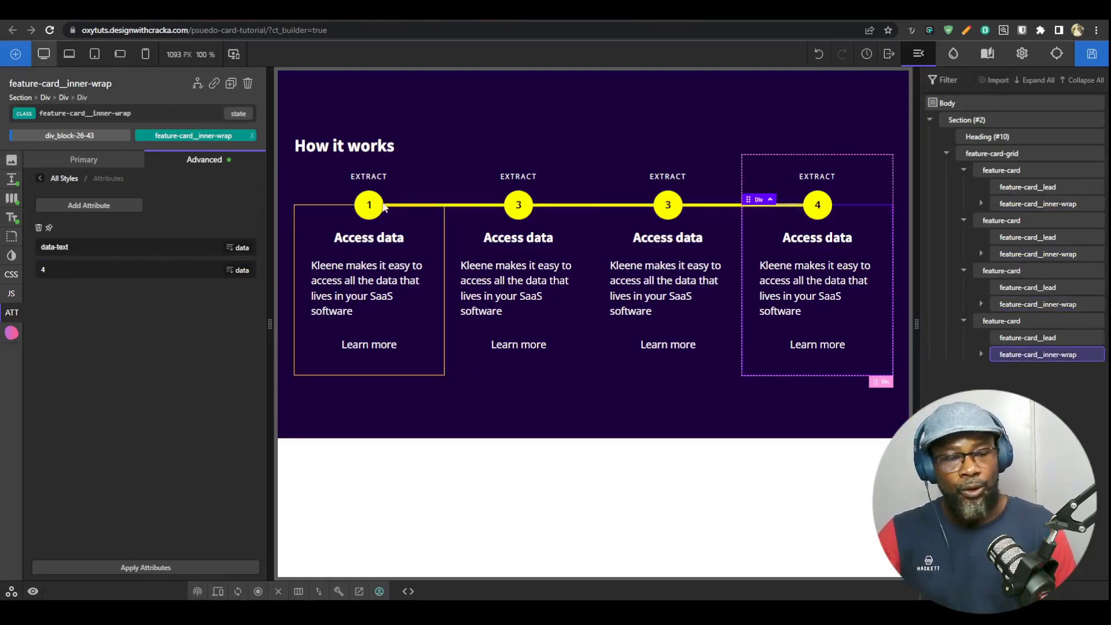
pyautogui.click(1091, 54)
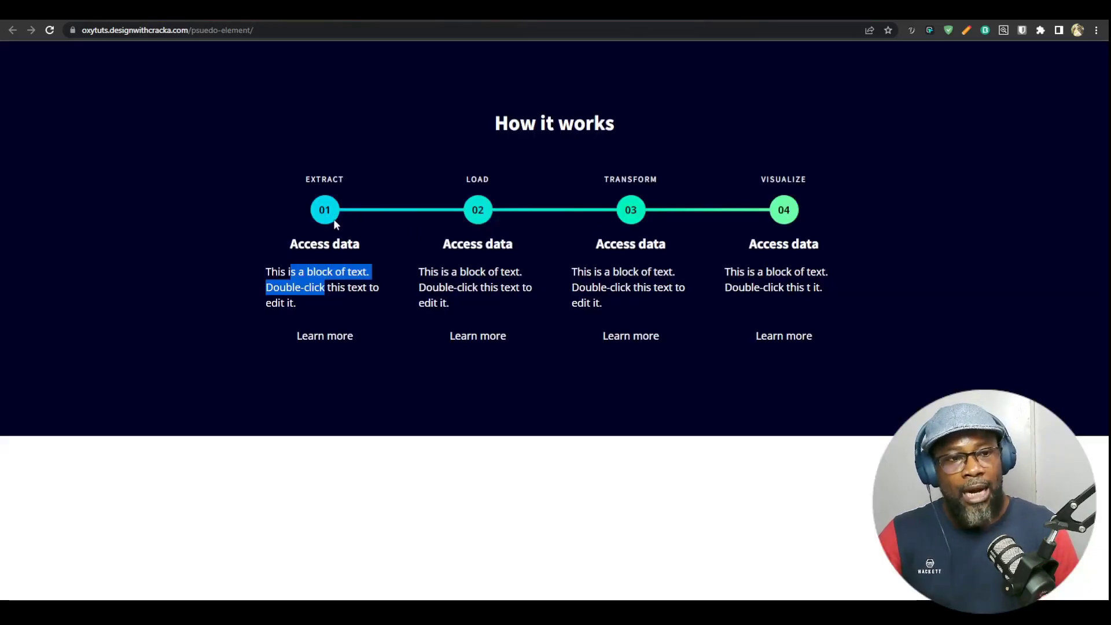
# Step: Compare the cards with the finished reference page and open the feature-cards stylesheet
pyautogui.click(360, 232)
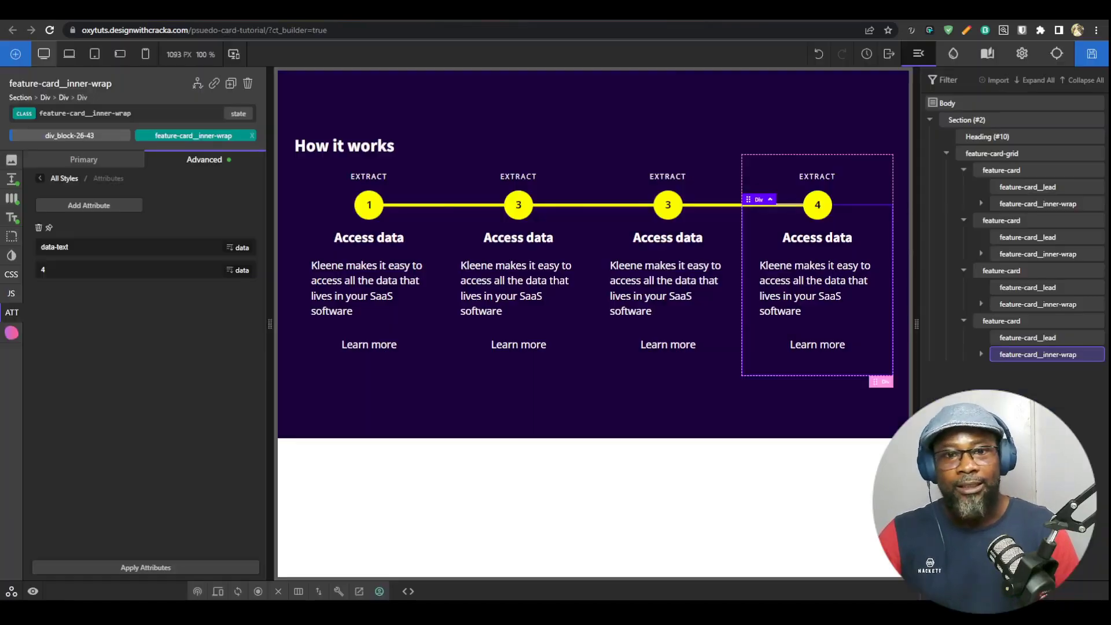
pyautogui.click(987, 53)
pyautogui.click(983, 168)
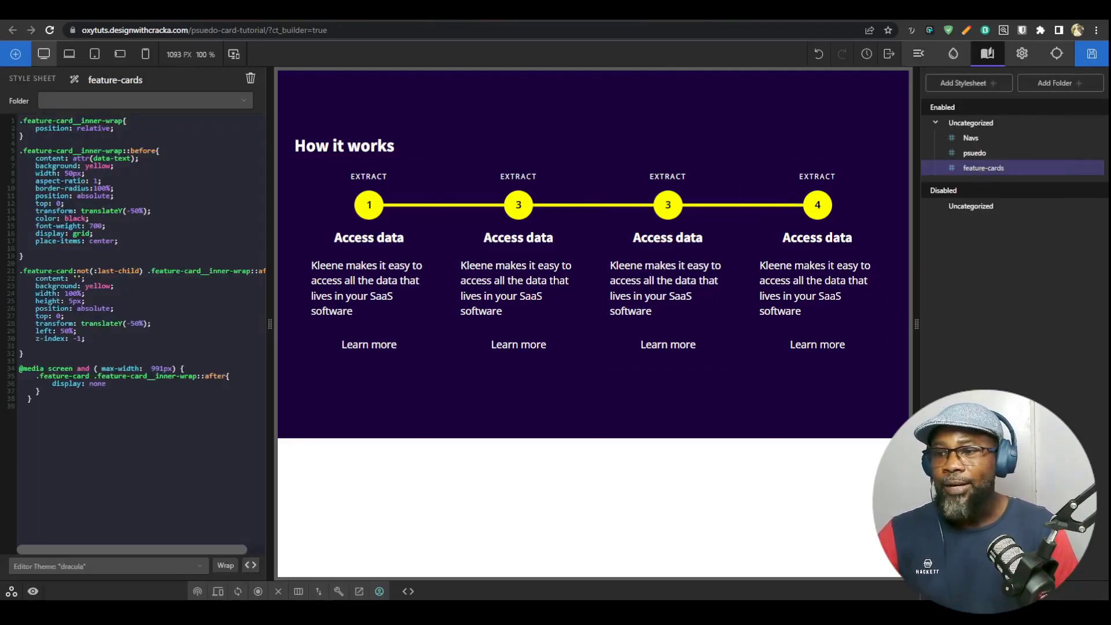
# Step: Add a div to the section and move it below the feature-card-grid in the structure
pyautogui.click(918, 53)
pyautogui.click(982, 137)
pyautogui.press('d')
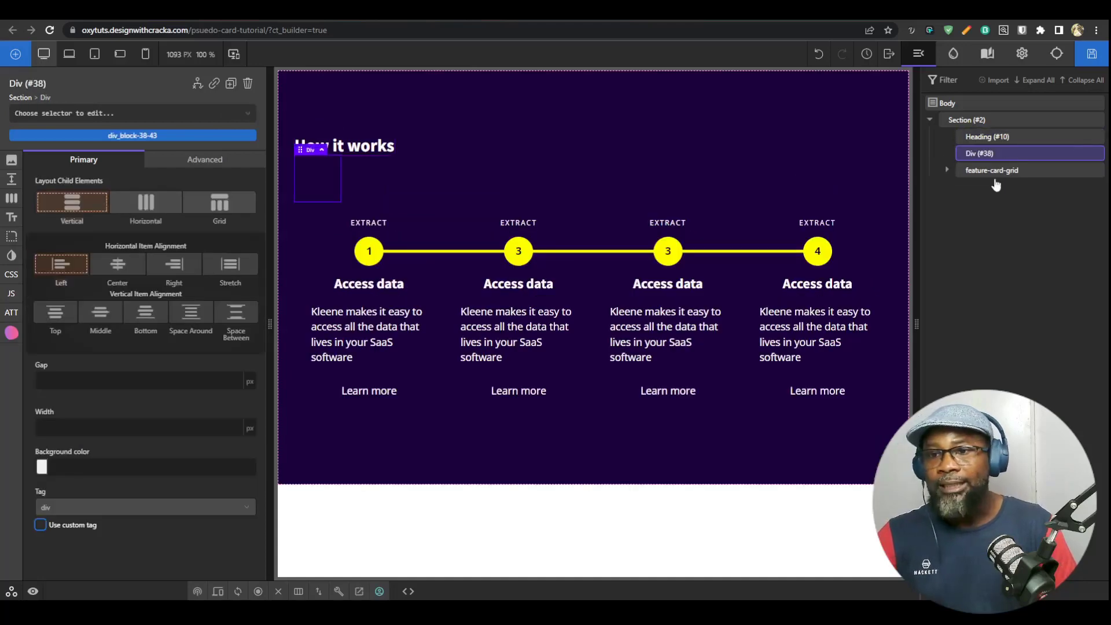
pyautogui.moveTo(988, 155); pyautogui.dragTo(998, 176)
pyautogui.click(947, 171)
# Step: Set the new div's width to 100 %
pyautogui.click(60, 428)
pyautogui.write('100')
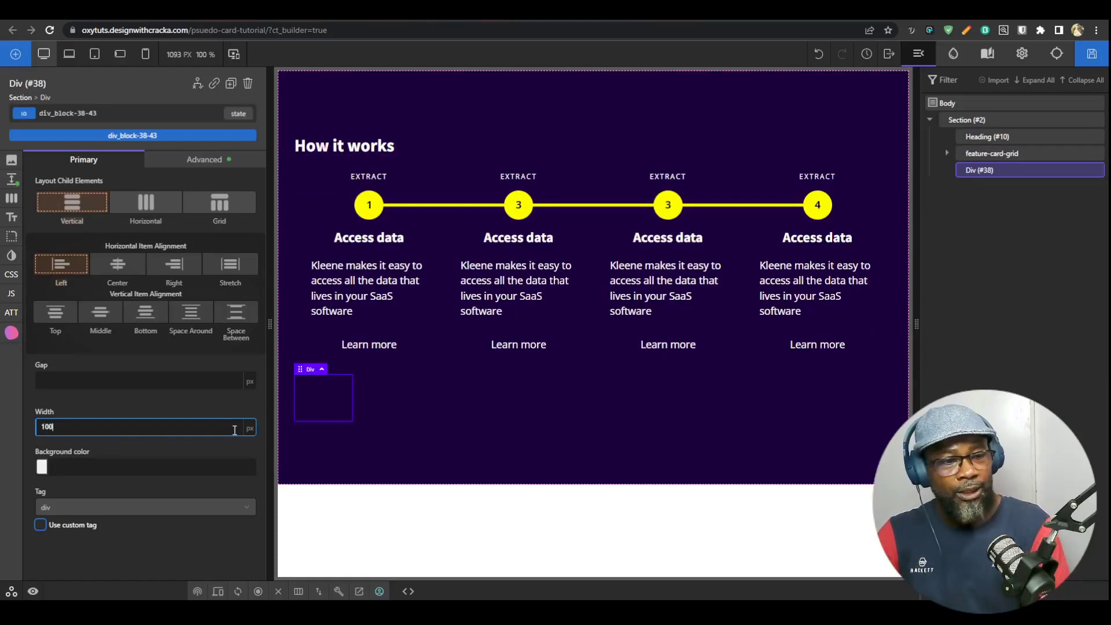
pyautogui.click(249, 429)
pyautogui.click(250, 422)
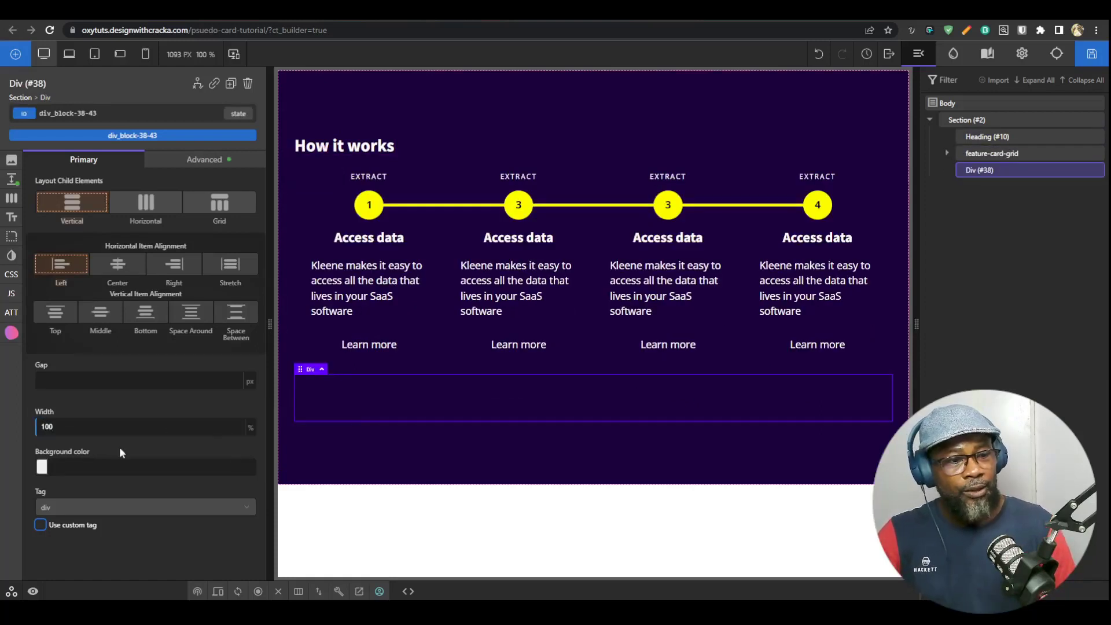
# Step: Give the new div a background gradient with two colour stops and set the first stop to #ff6d6d
pyautogui.click(10, 162)
pyautogui.click(168, 212)
pyautogui.click(101, 208)
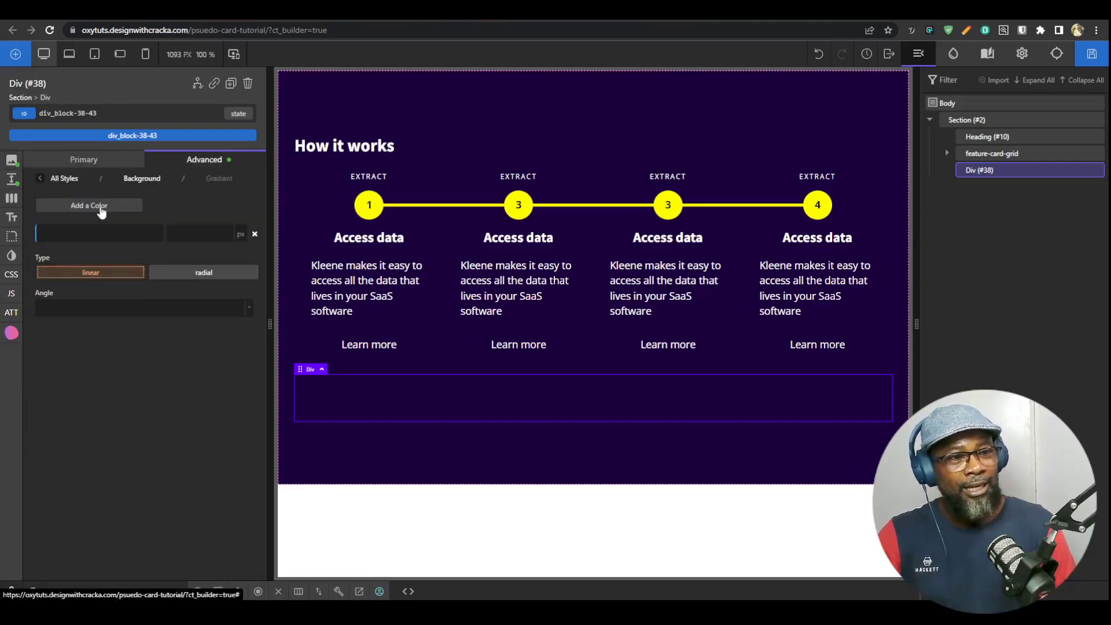
pyautogui.click(101, 208)
pyautogui.click(66, 233)
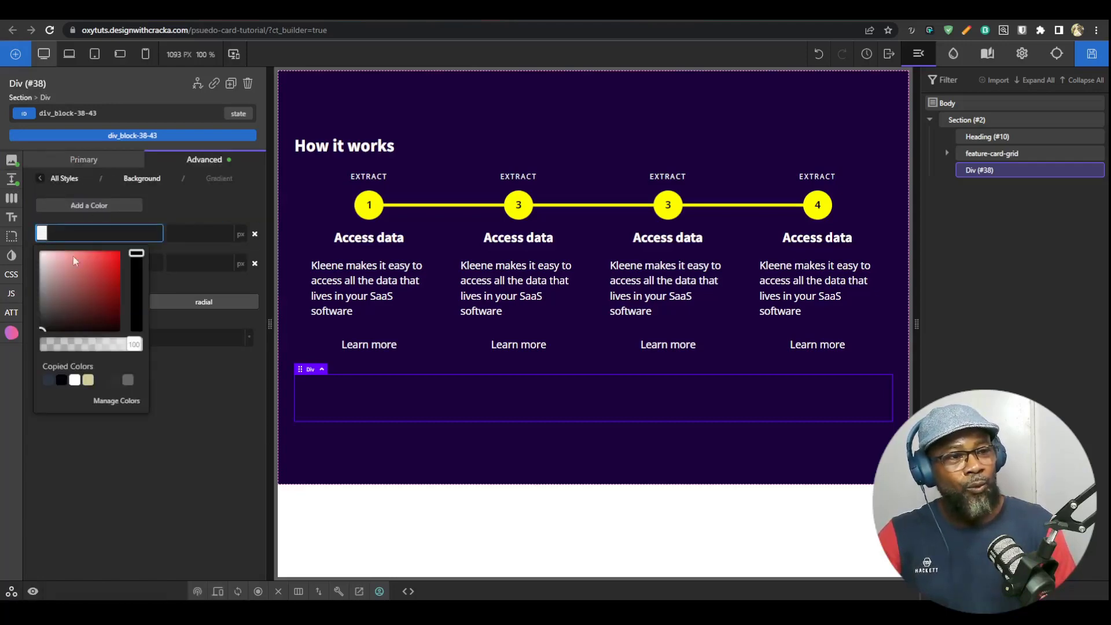
pyautogui.moveTo(87, 332); pyautogui.dragTo(86, 253)
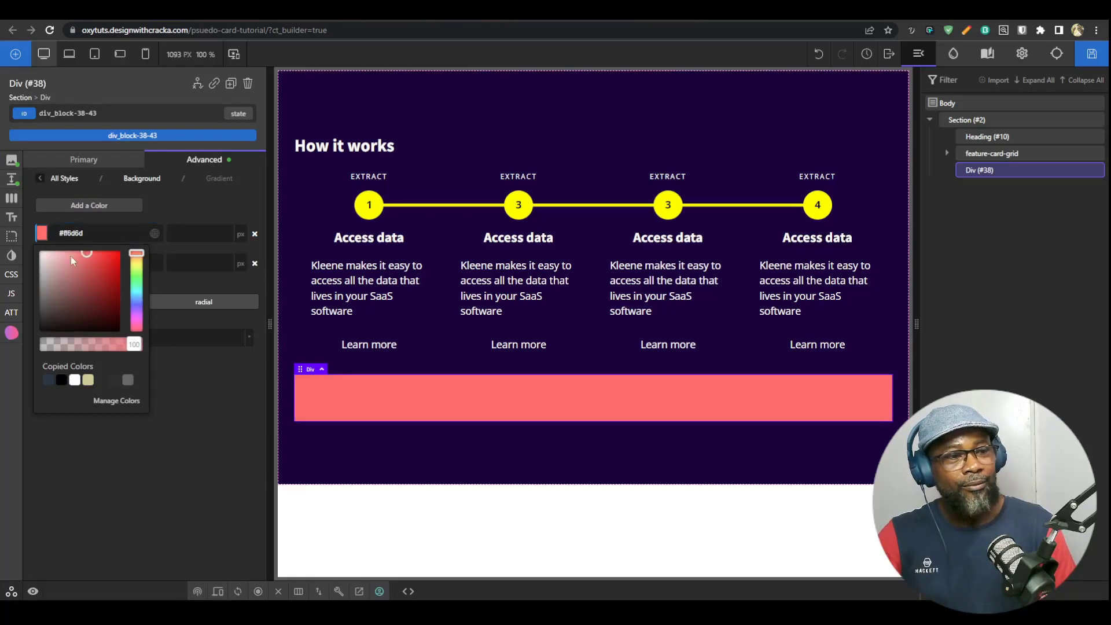
pyautogui.click(127, 217)
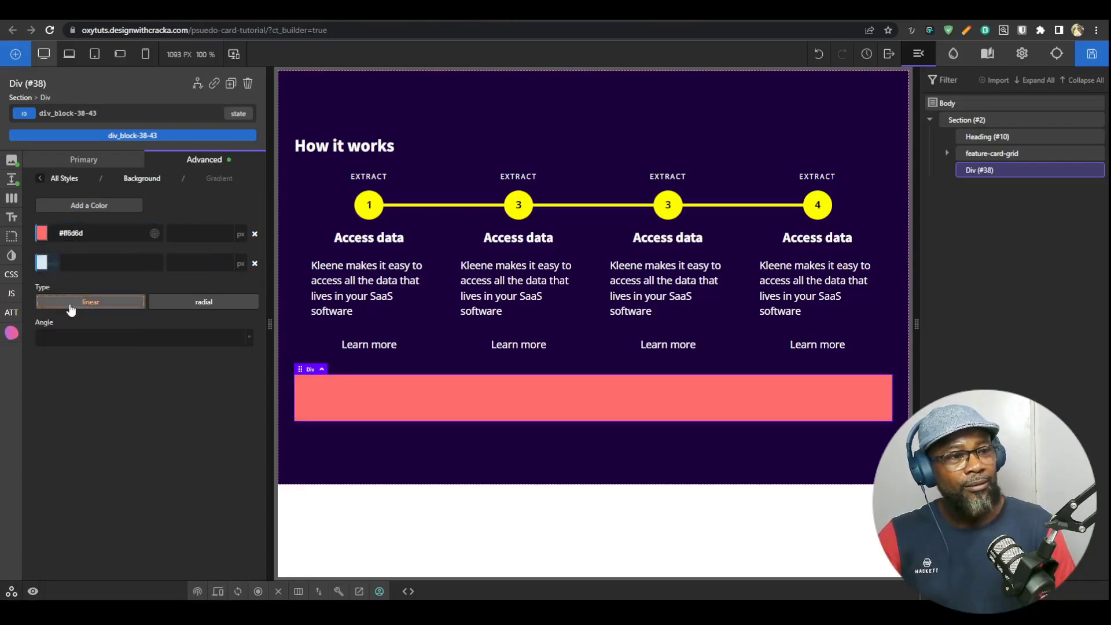
# Step: Set the gradient's second colour to #17750f and enter 45 as the angle of the linear gradient
pyautogui.click(41, 263)
pyautogui.click(91, 310)
pyautogui.click(107, 324)
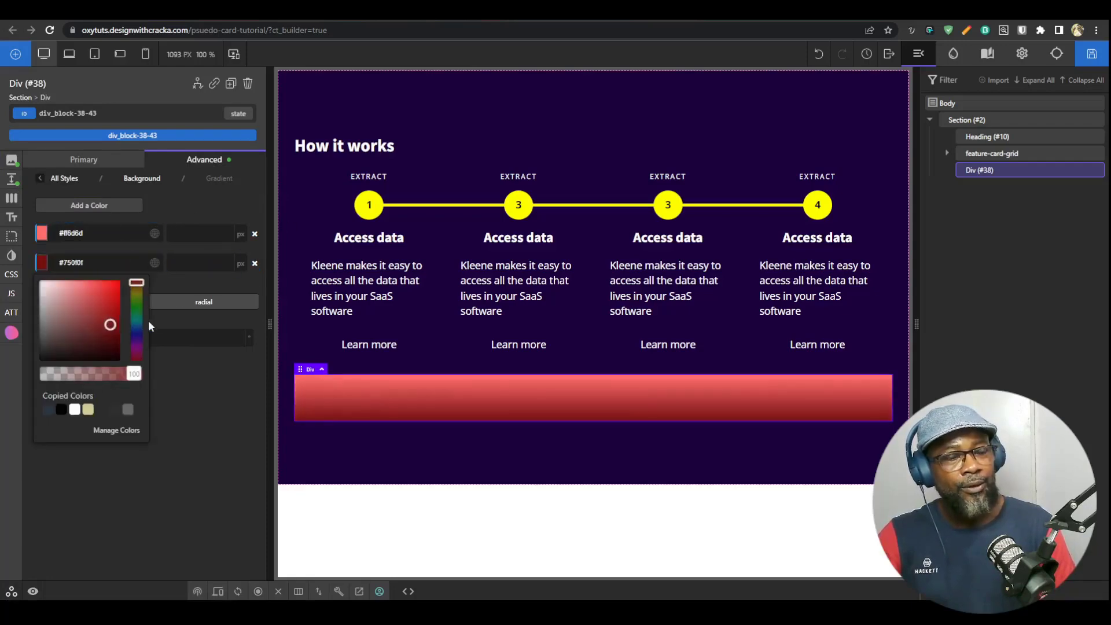
pyautogui.click(137, 309)
pyautogui.click(193, 387)
pyautogui.click(112, 338)
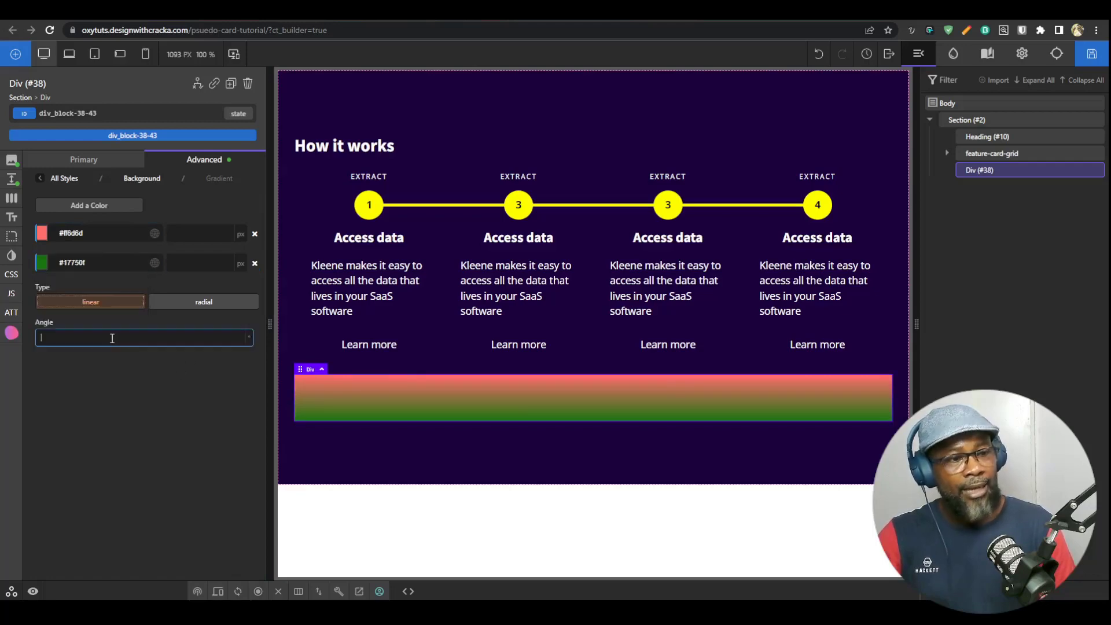
pyautogui.write('45')
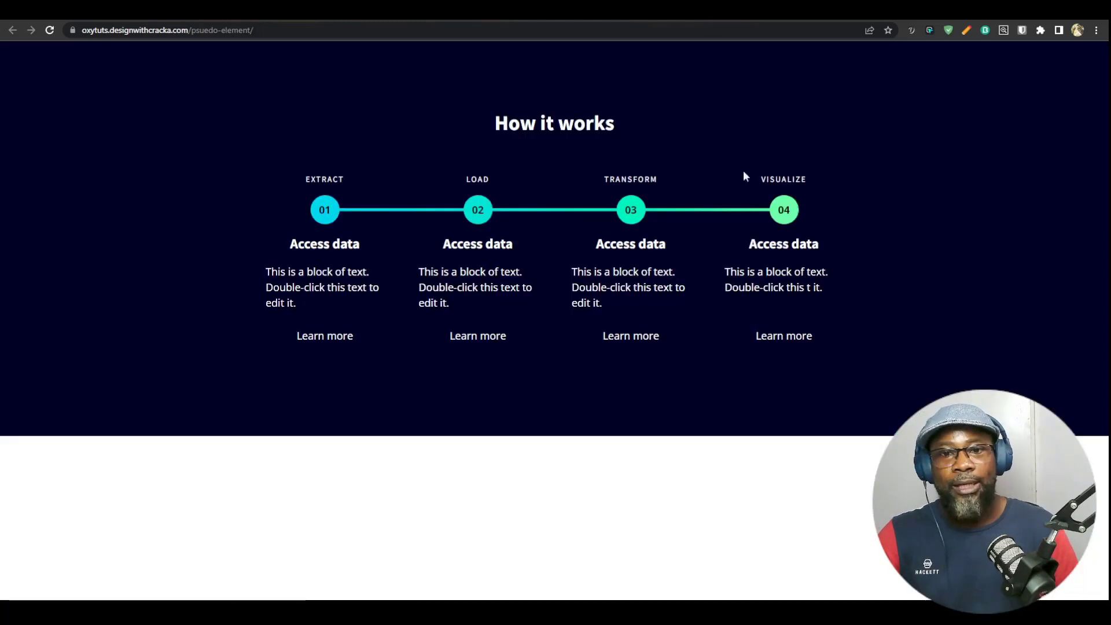
# Step: On the reference page, sample the colours of circles 04 and 01 with Hoverify's Color Eyedropper
pyautogui.rightClick(794, 216)
pyautogui.click(999, 103)
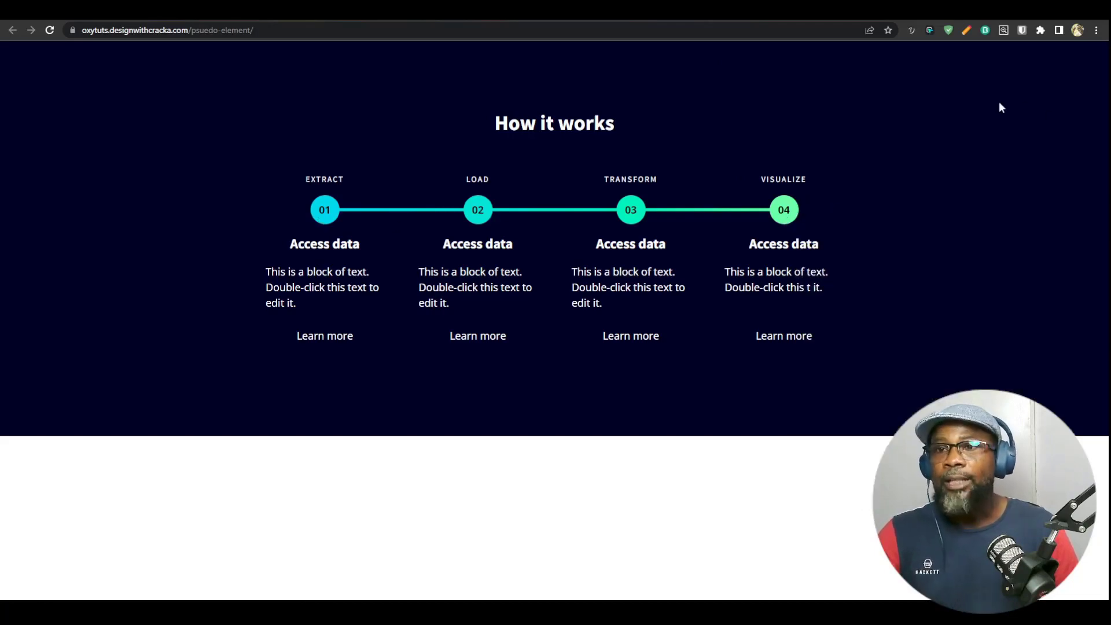
pyautogui.click(929, 29)
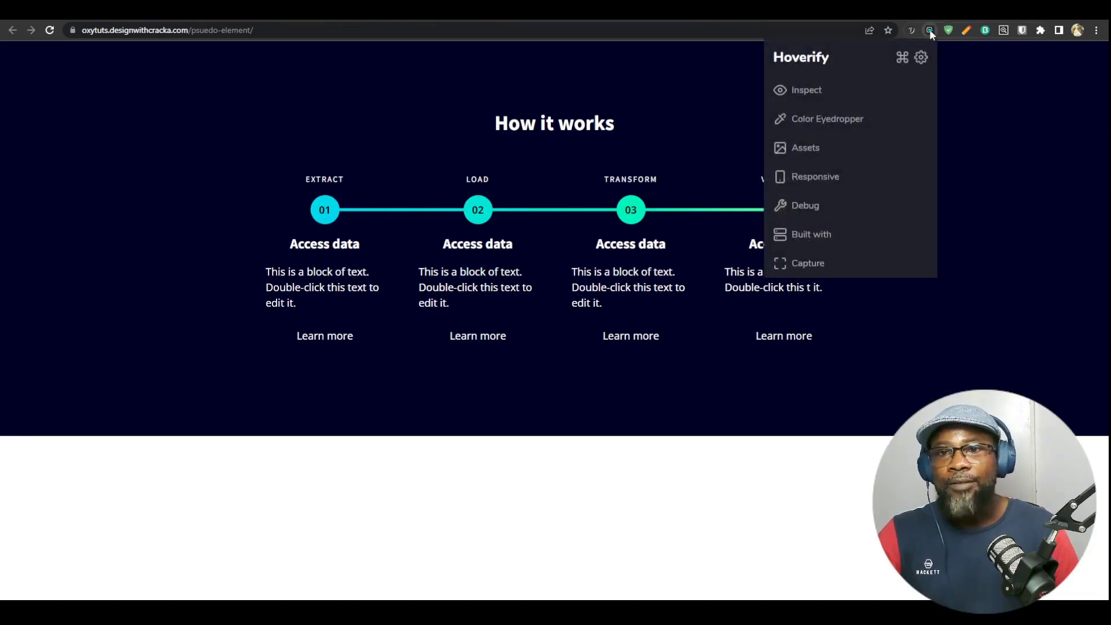
pyautogui.click(833, 118)
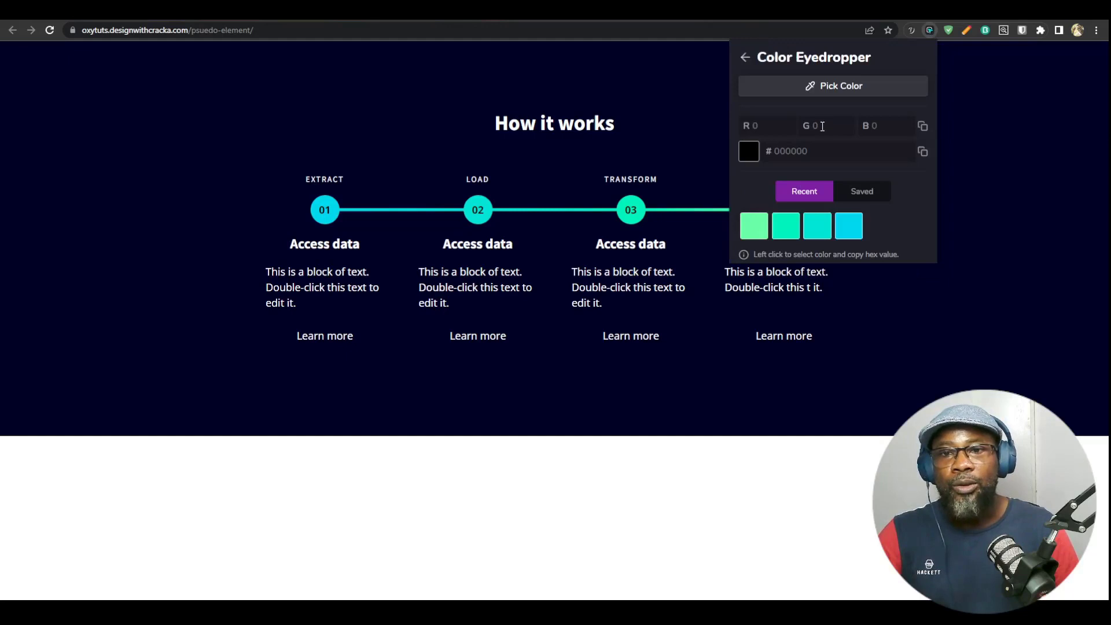
pyautogui.click(818, 86)
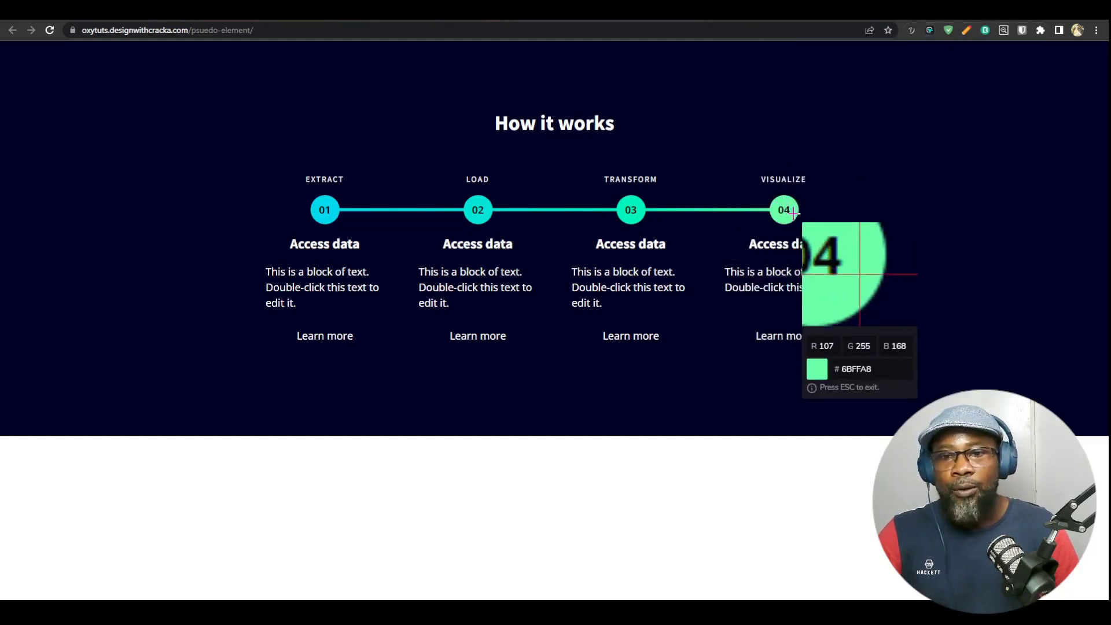
pyautogui.click(793, 212)
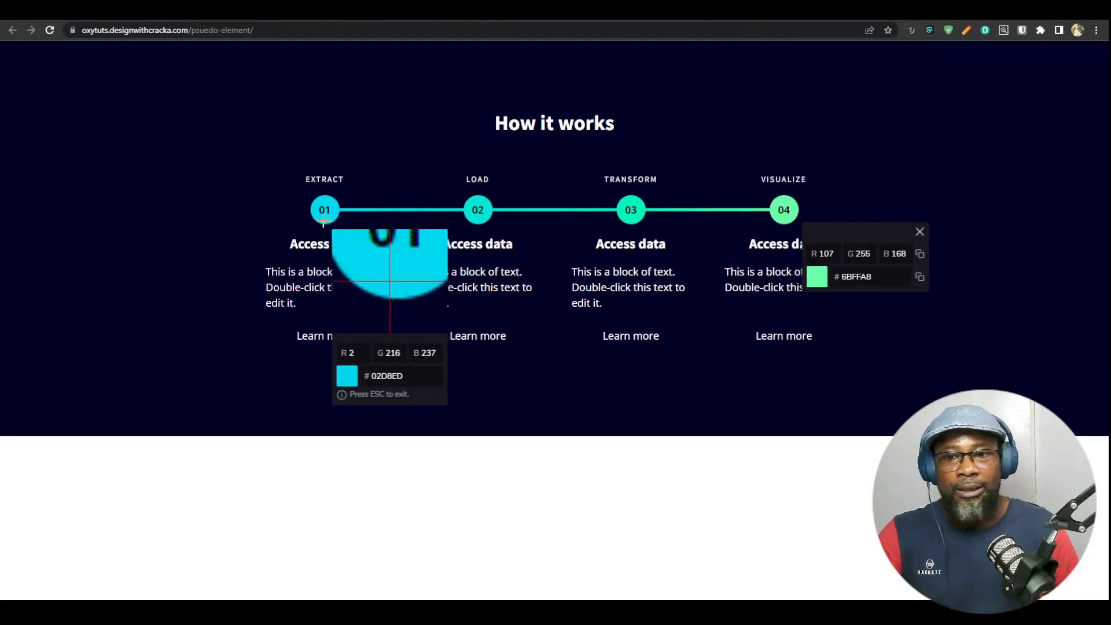
pyautogui.press('Escape')
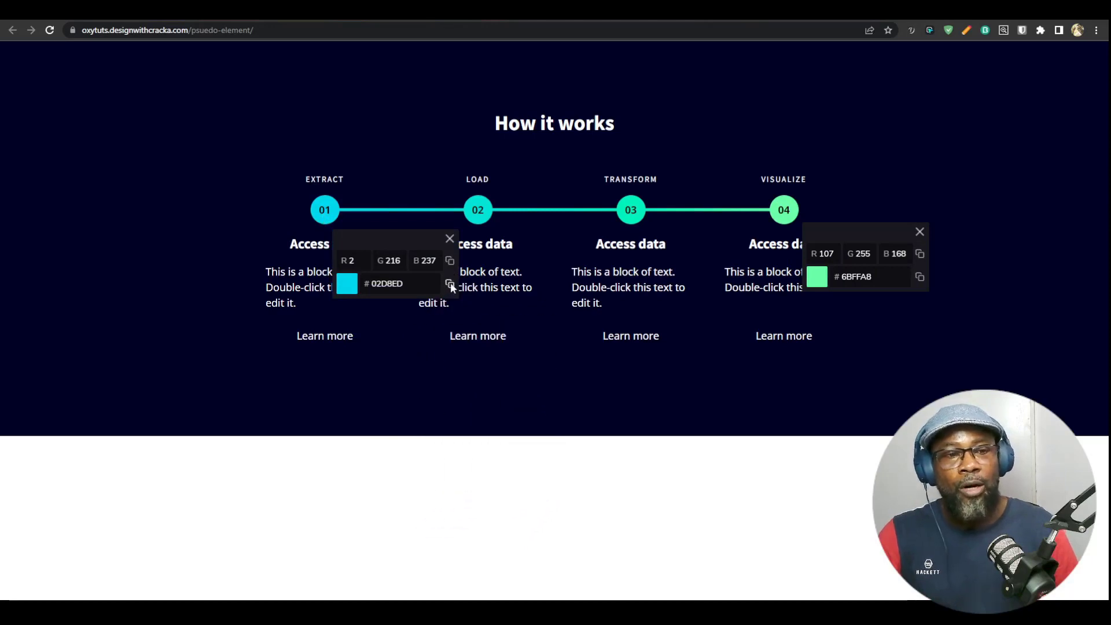
# Step: Copy the sampled colour from the reference page, set the div's gradient stops to #02d8ed and #6bffa8, and save
pyautogui.click(450, 283)
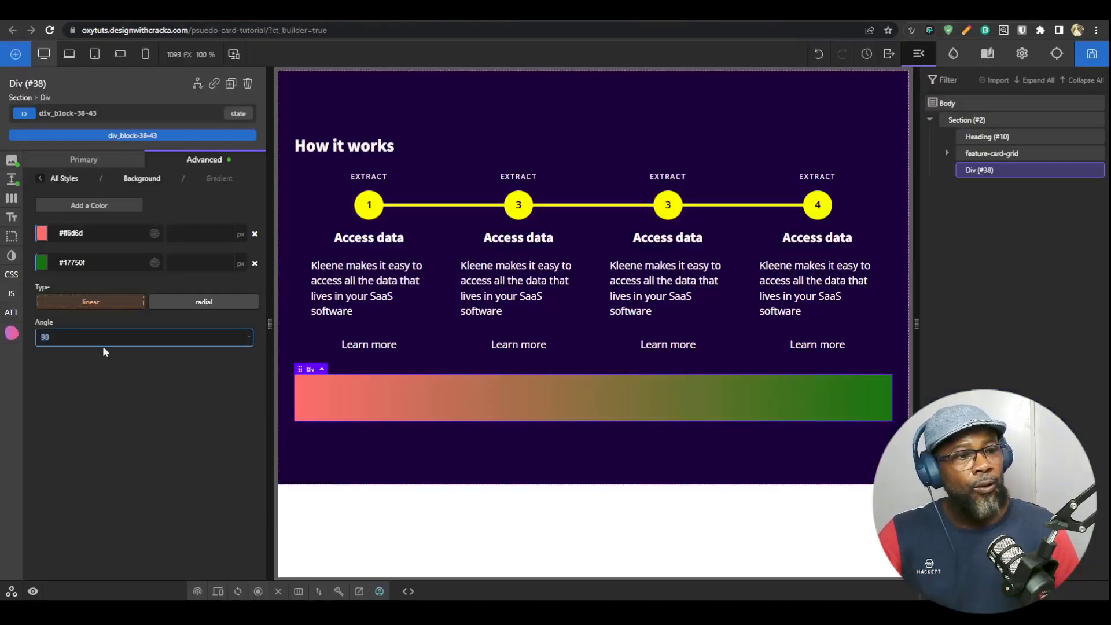
pyautogui.click(114, 238)
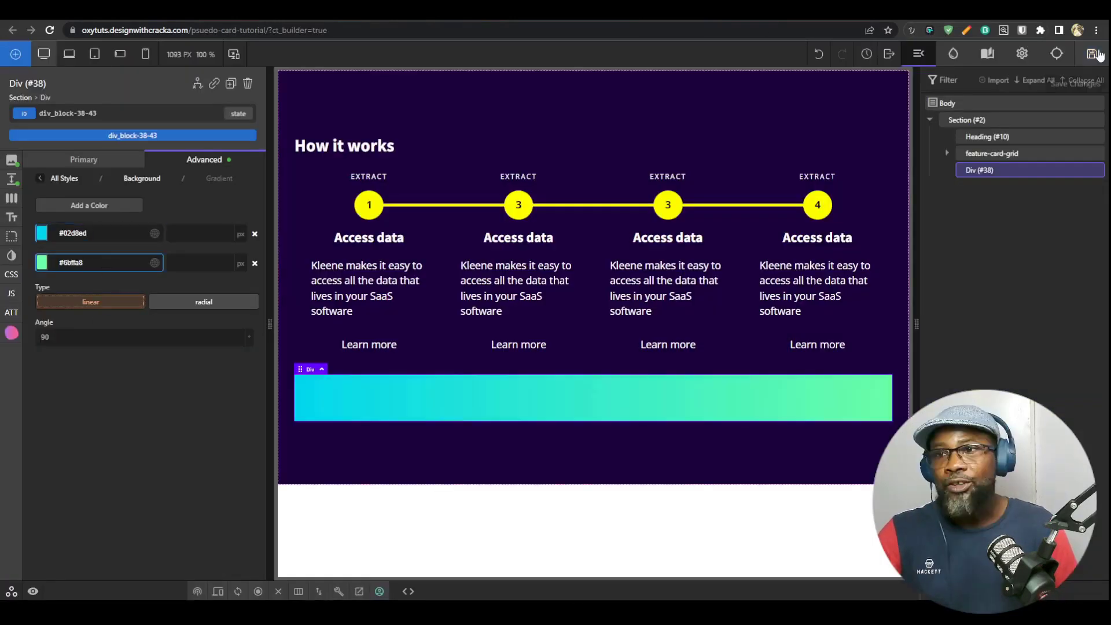
pyautogui.click(1094, 54)
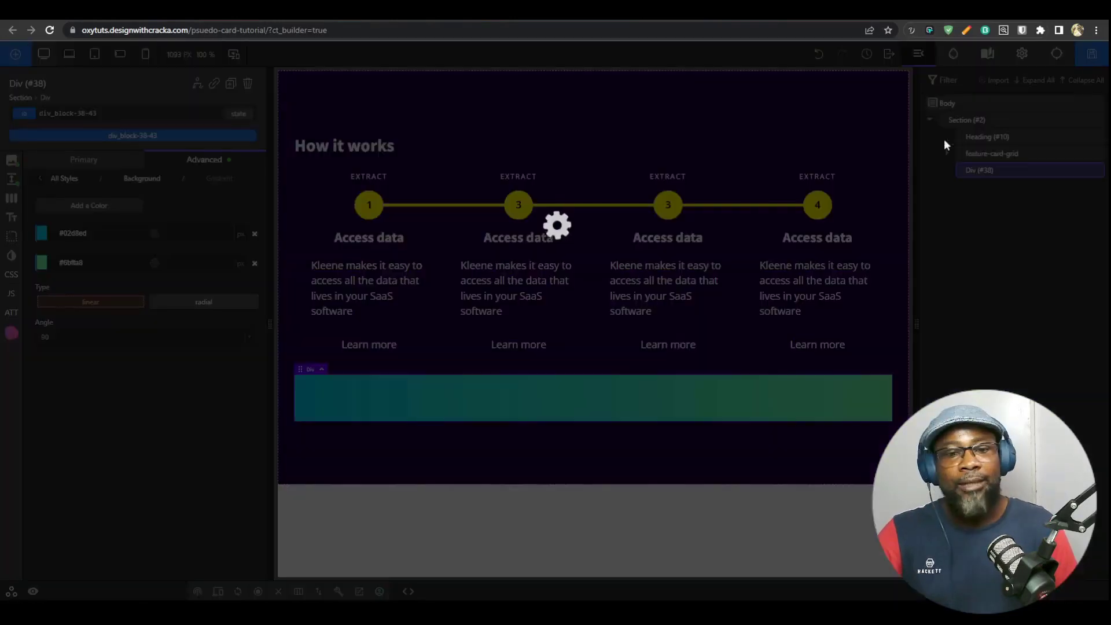
# Step: Set the gradient div's height to 50 px, save, and reload the page in the builder
pyautogui.click(12, 179)
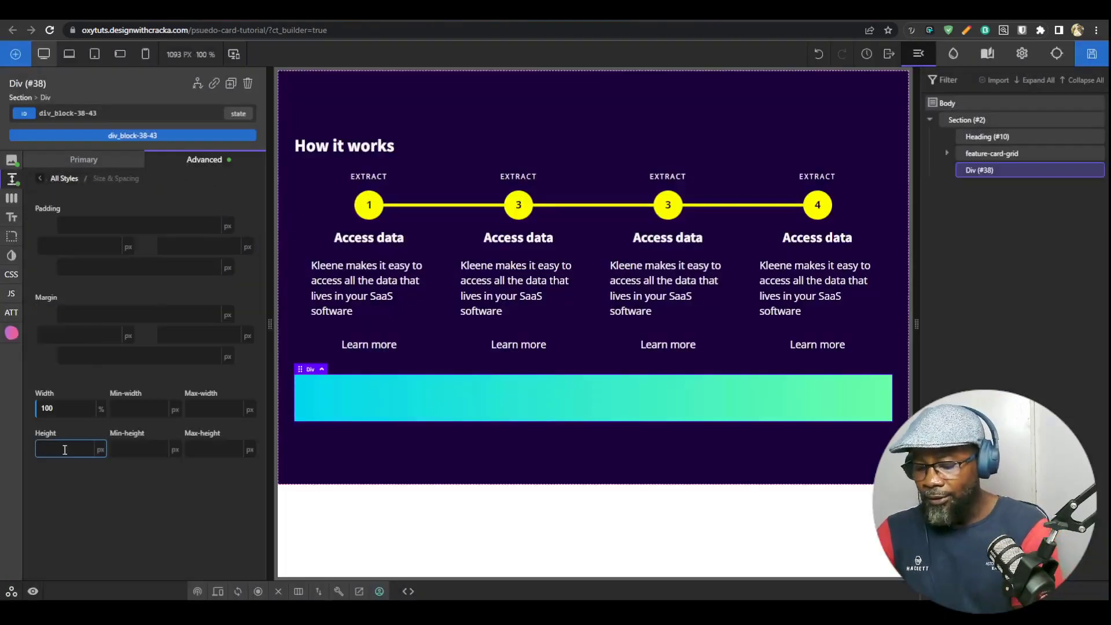
pyautogui.click(1091, 57)
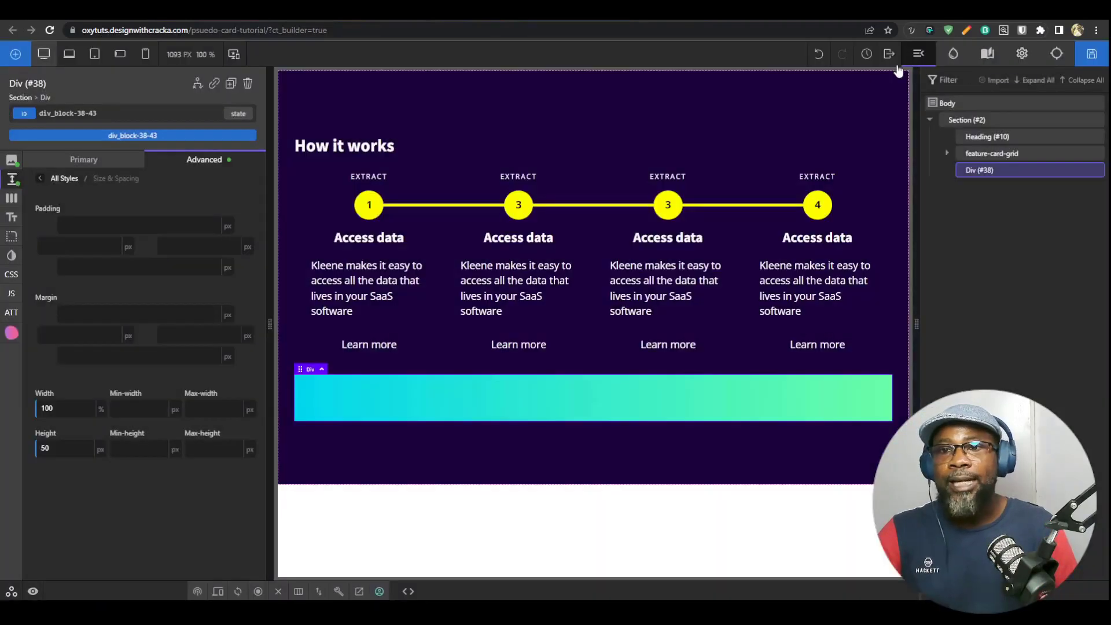
pyautogui.click(888, 53)
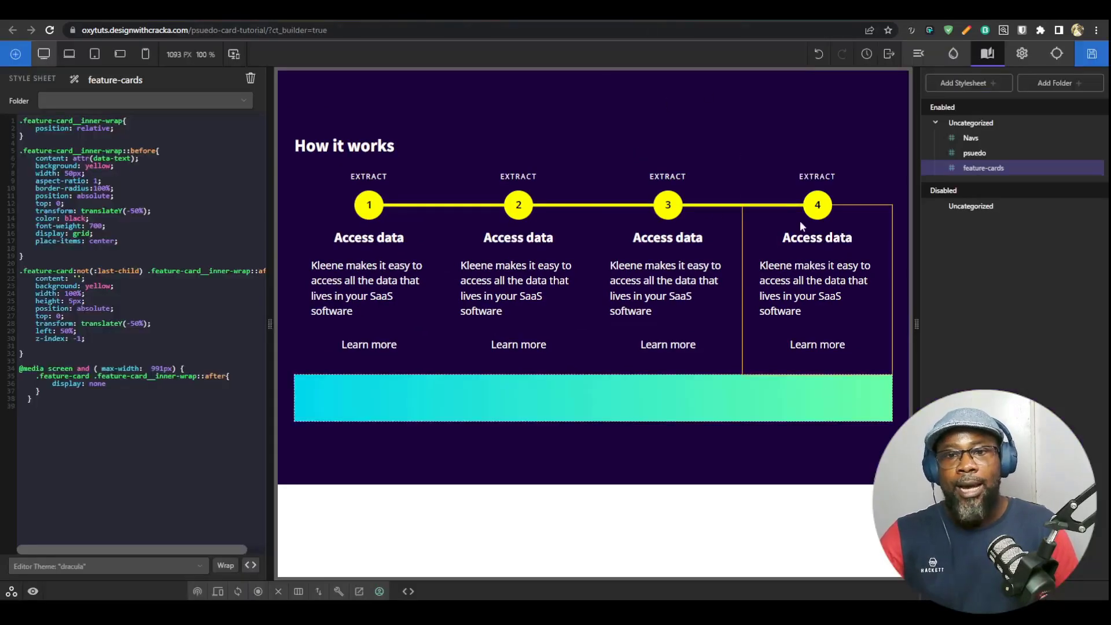
# Step: Give the page's section a relative position with a z-index of 1 and save the changes
pyautogui.click(920, 54)
pyautogui.click(969, 120)
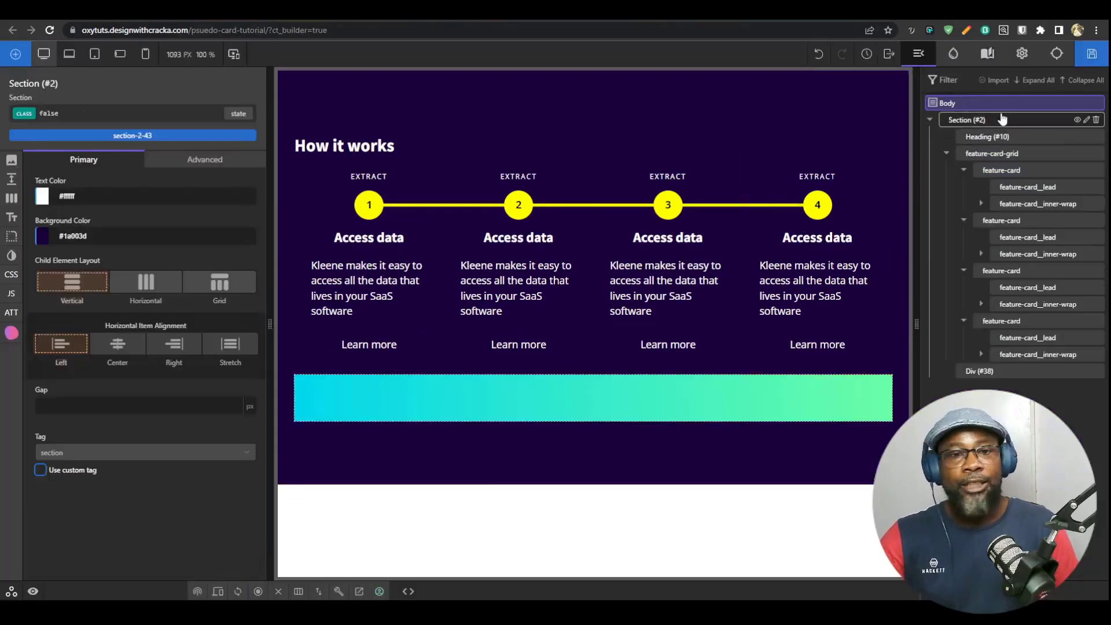
pyautogui.click(11, 200)
pyautogui.scroll(-1, 104, 432)
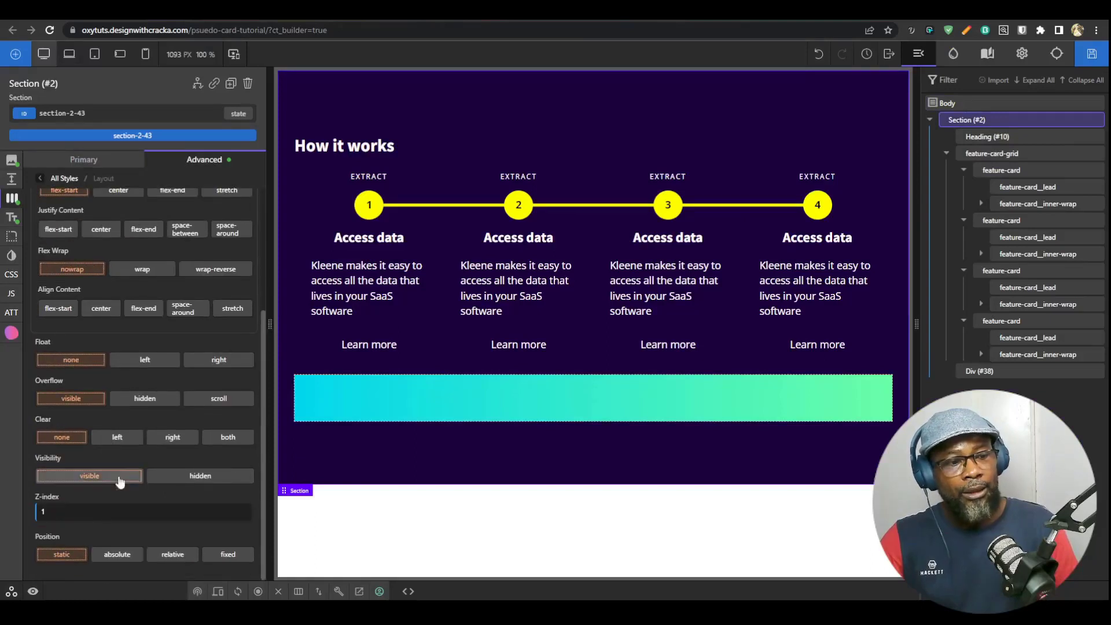
pyautogui.click(172, 554)
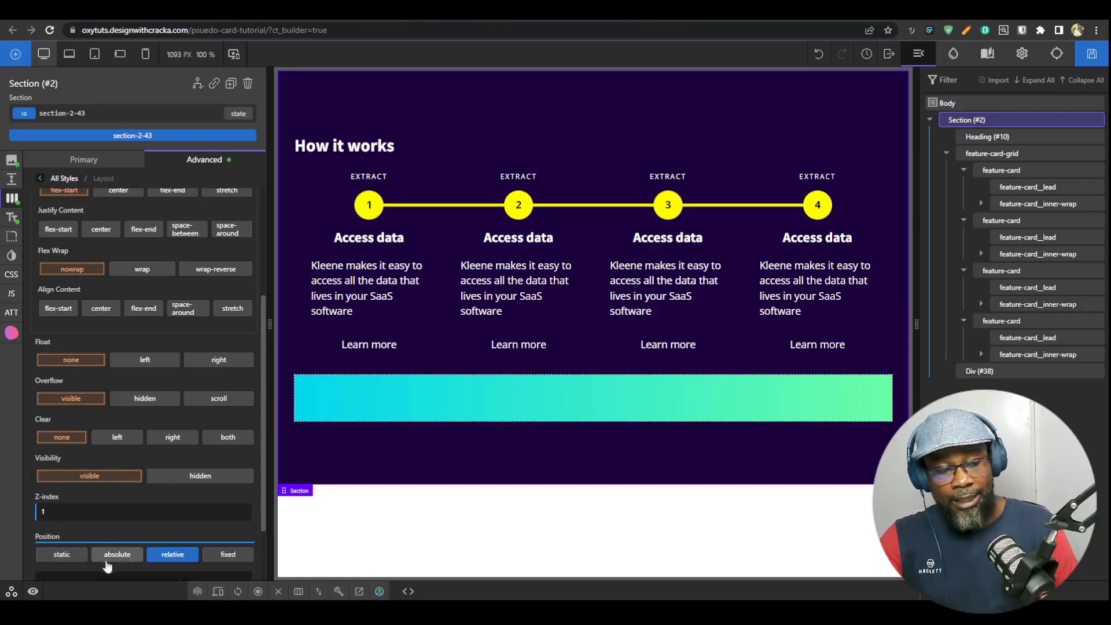
pyautogui.click(126, 513)
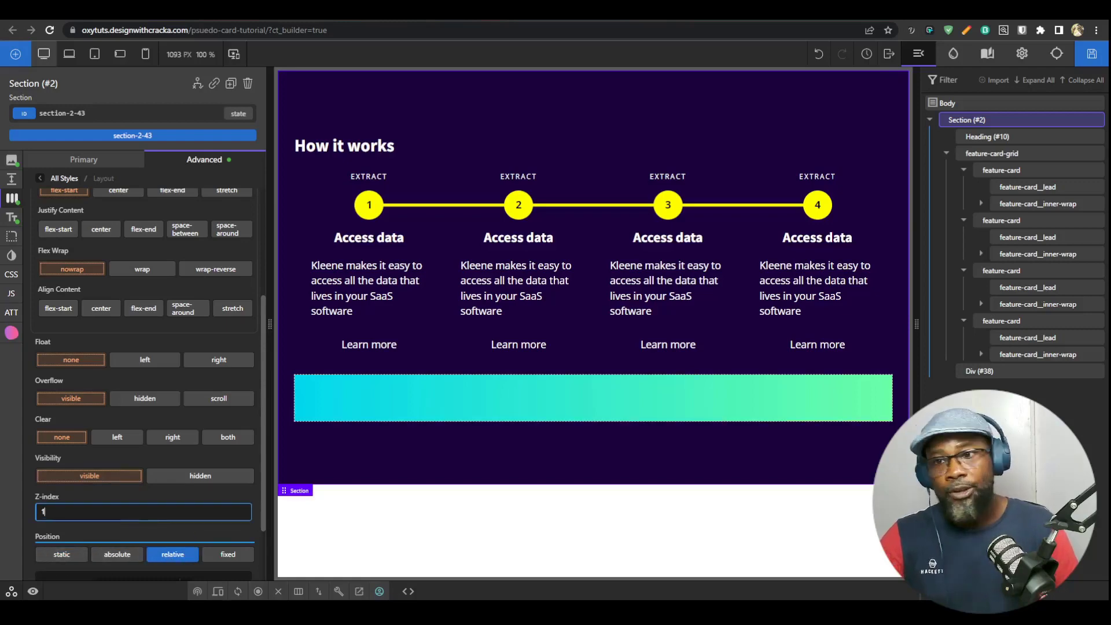
pyautogui.click(1092, 54)
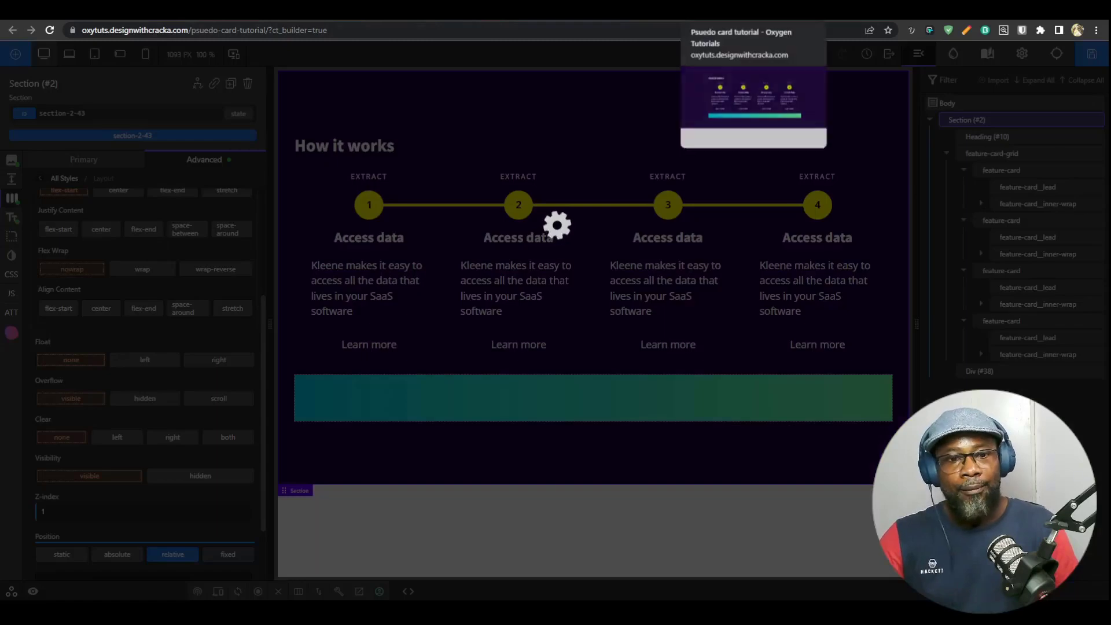
# Step: Reload the live page and inspect the gradient bar in the developer tools to copy its background-image declaration
pyautogui.click(752, 11)
pyautogui.press('F5')
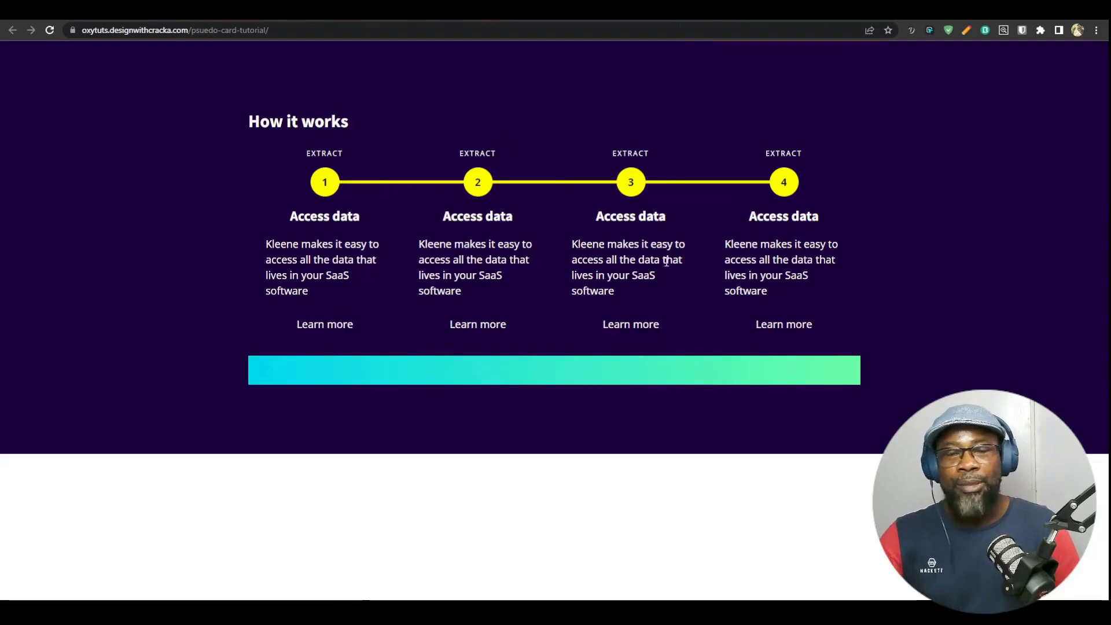
pyautogui.rightClick(721, 385)
pyautogui.click(775, 373)
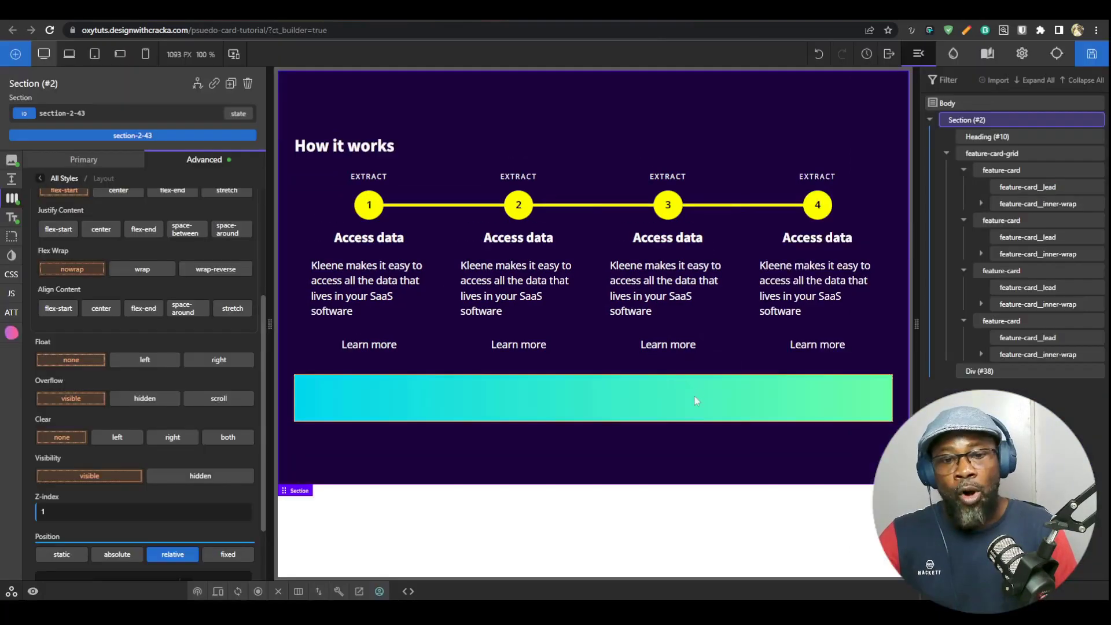
# Step: Examine the CSS generated for the gradient div in the builder and return to the element structure
pyautogui.click(694, 397)
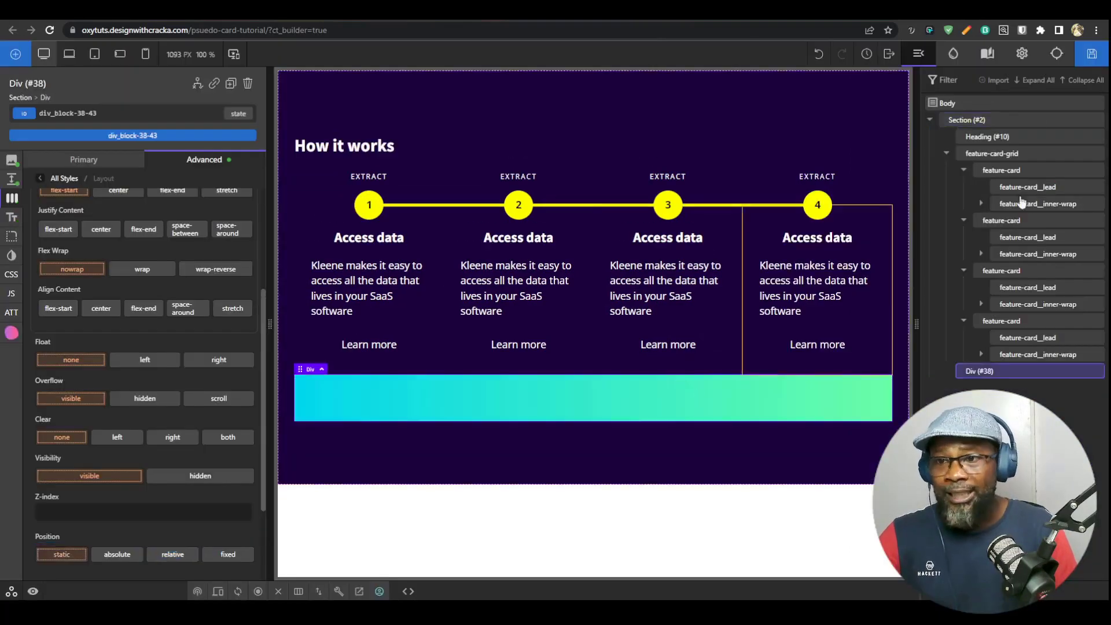
pyautogui.click(1057, 54)
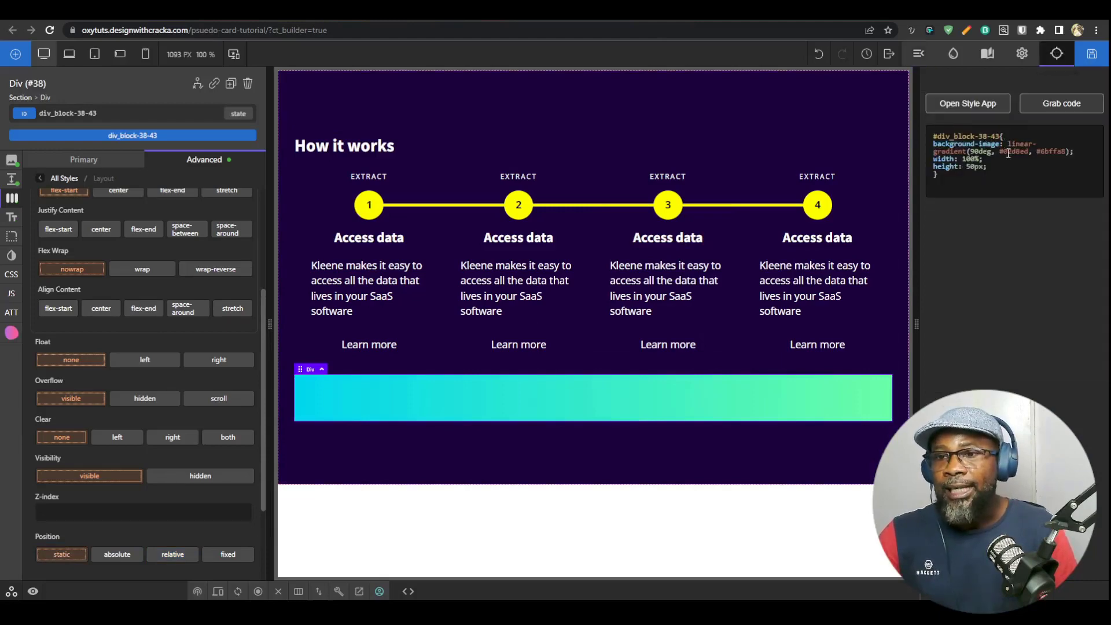
pyautogui.click(1042, 109)
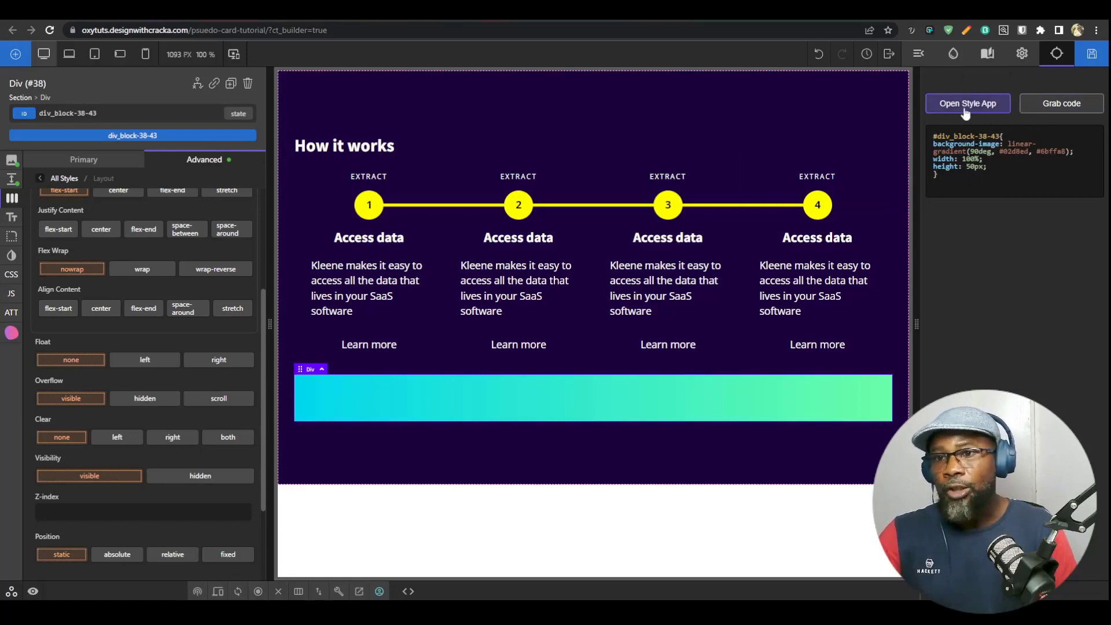
pyautogui.click(924, 56)
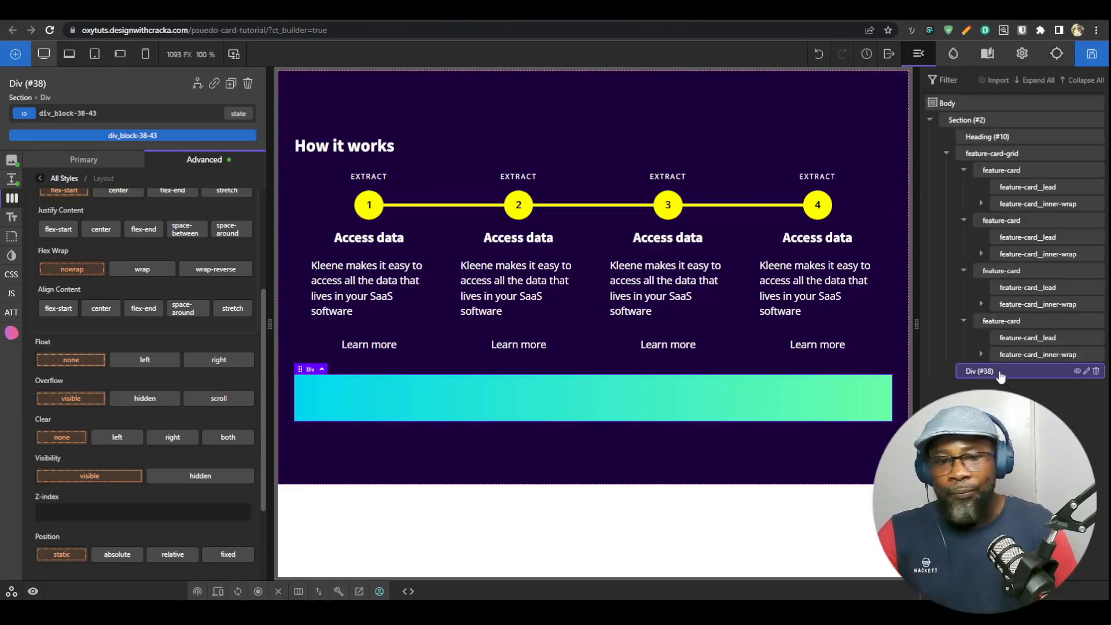
pyautogui.click(427, 359)
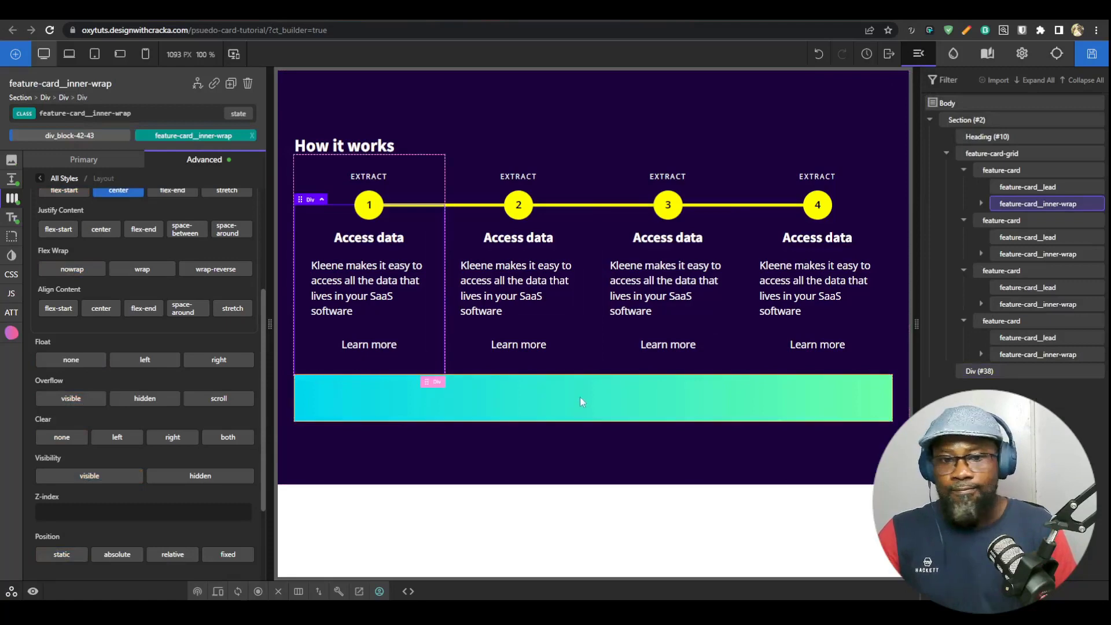
# Step: In the feature-cards stylesheet, insert a copy of the .feature-card__inner-wrap::before selector on new lines above the media query
pyautogui.click(987, 53)
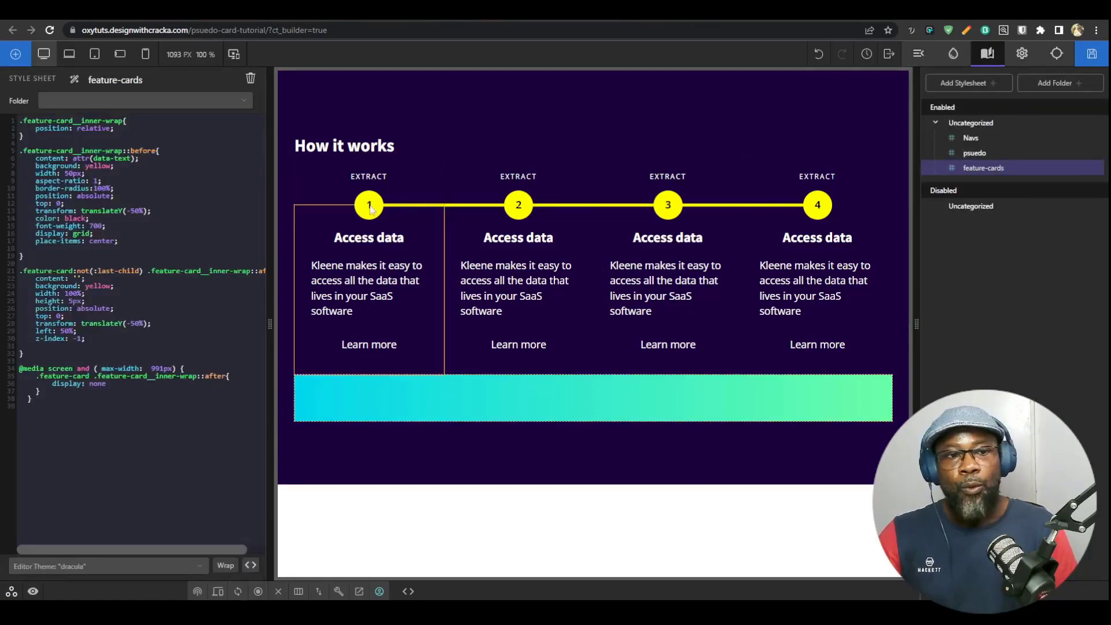
pyautogui.click(59, 402)
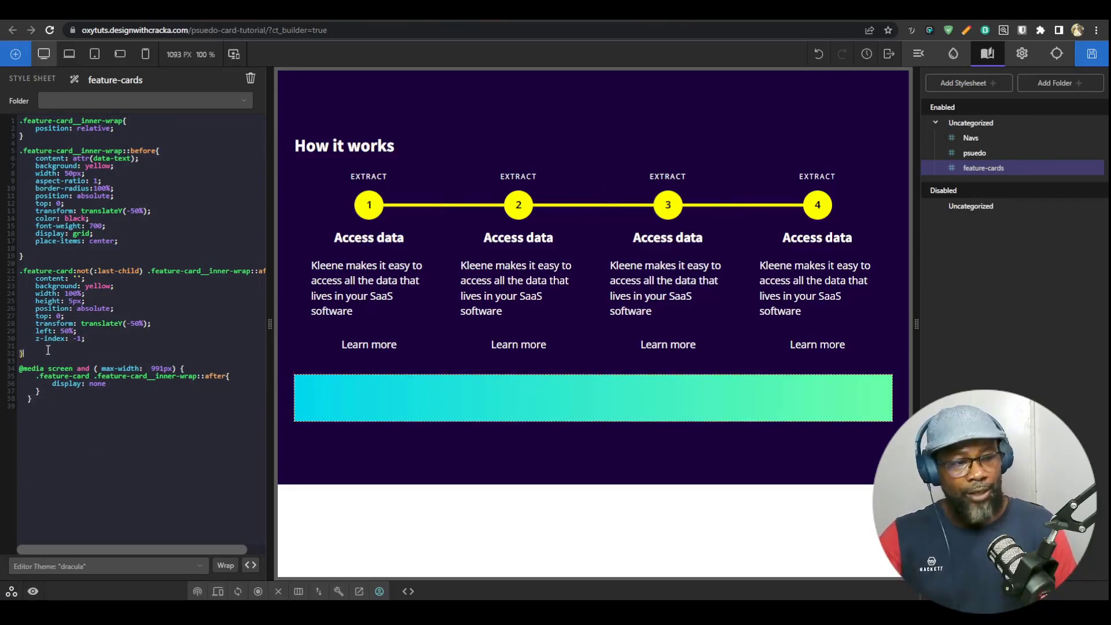
pyautogui.press('Return')
pyautogui.press('Return')
pyautogui.press('Return')
pyautogui.press('Return')
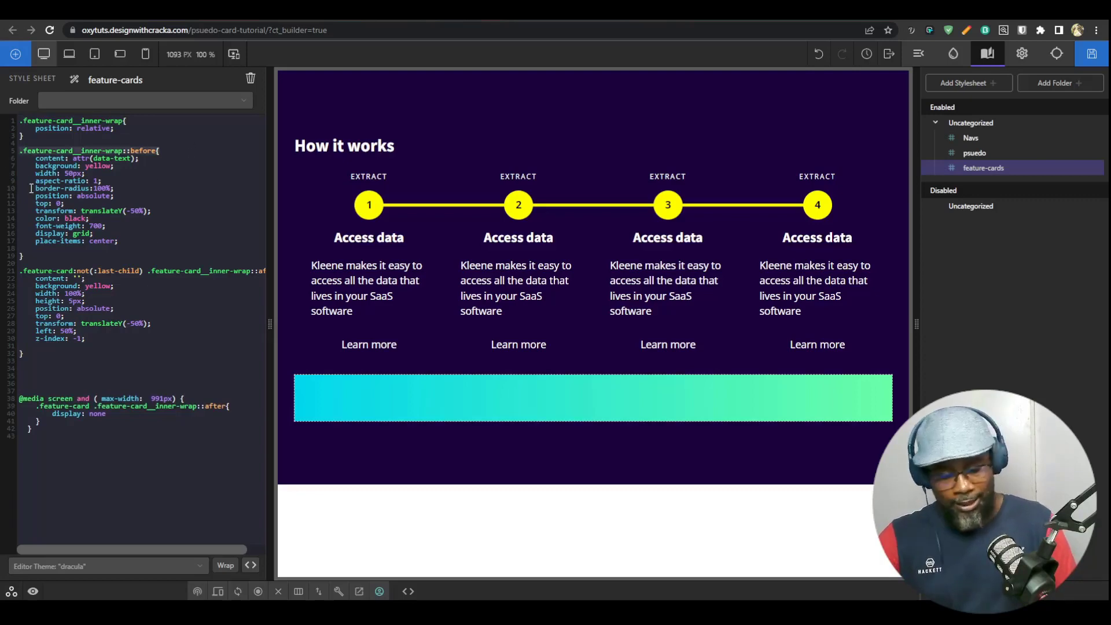
pyautogui.click(65, 366)
pyautogui.write('.feature-card__inner-wrap::before{')
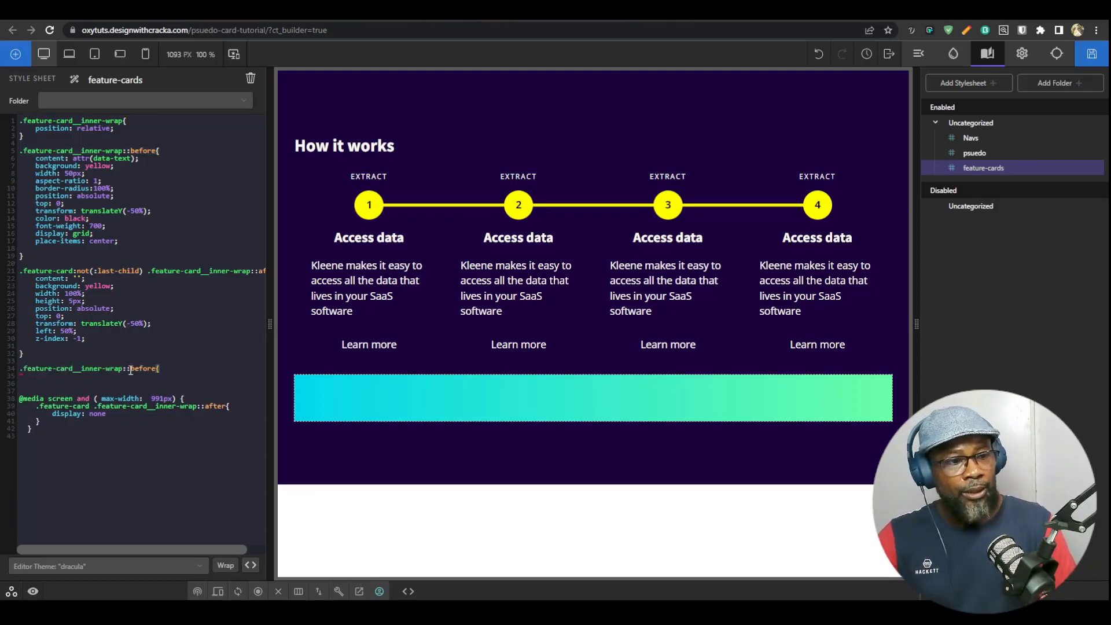
# Step: Change the copied selector to .feature-card__inner-wrap::after and close it as an empty rule
pyautogui.doubleClick(147, 364)
pyautogui.write('afrte')
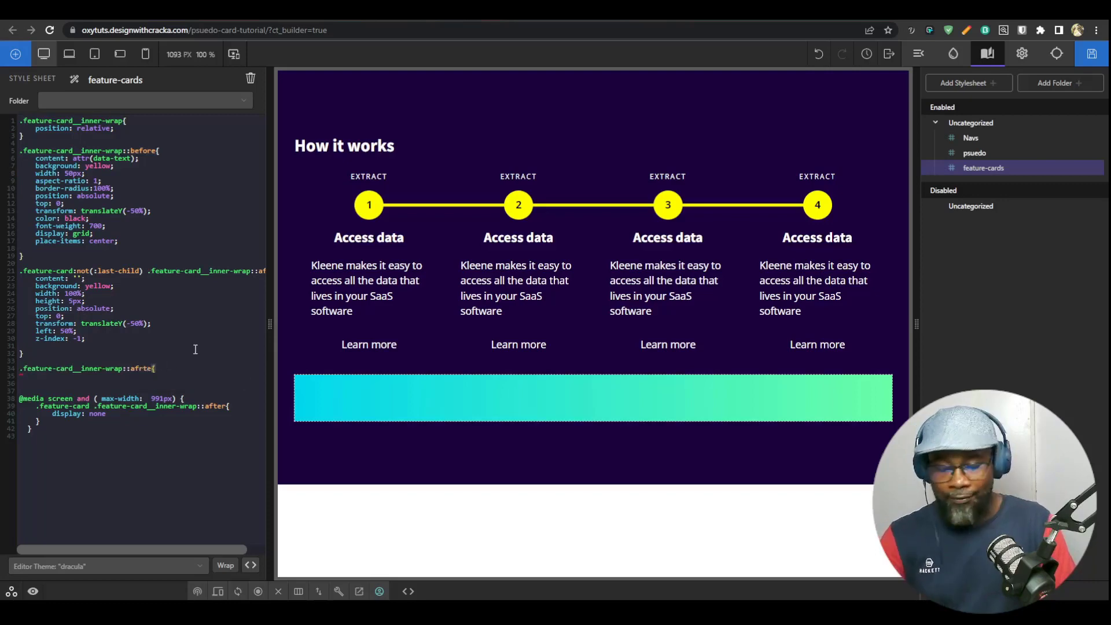
pyautogui.press('BackSpace')
pyautogui.press('BackSpace')
pyautogui.press('BackSpace')
pyautogui.press('Return')
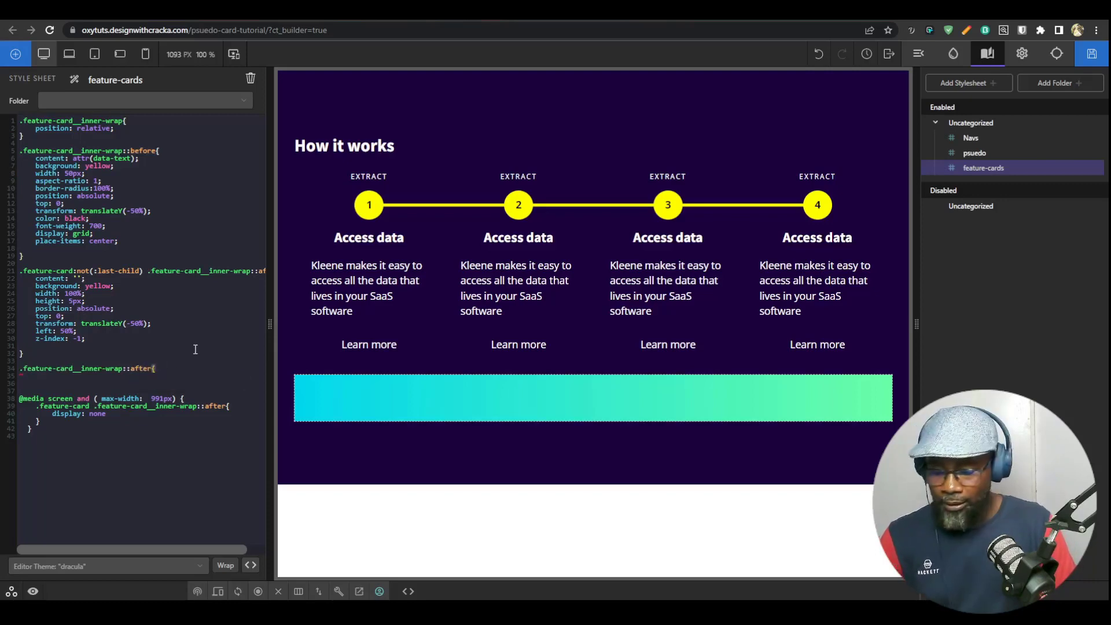
pyautogui.press('Return')
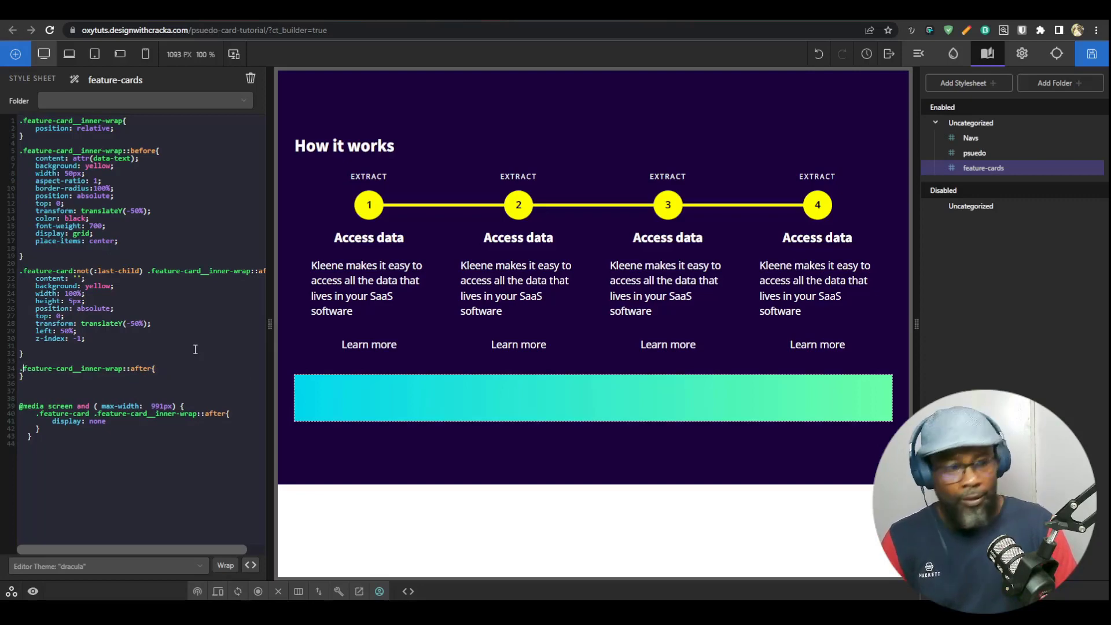
pyautogui.press('Return')
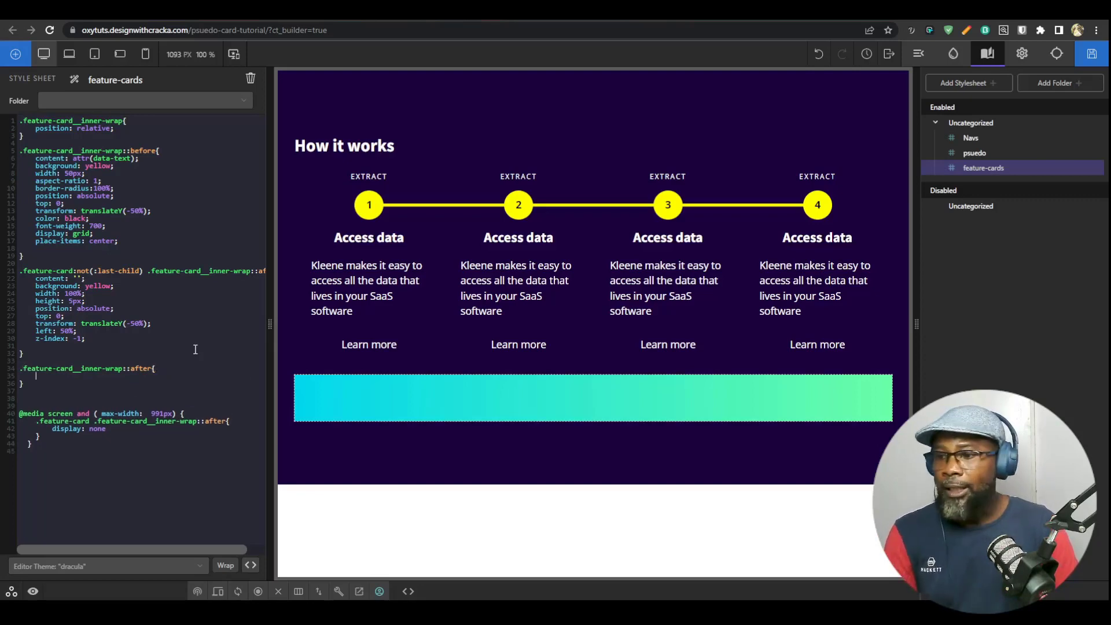
pyautogui.write('background:')
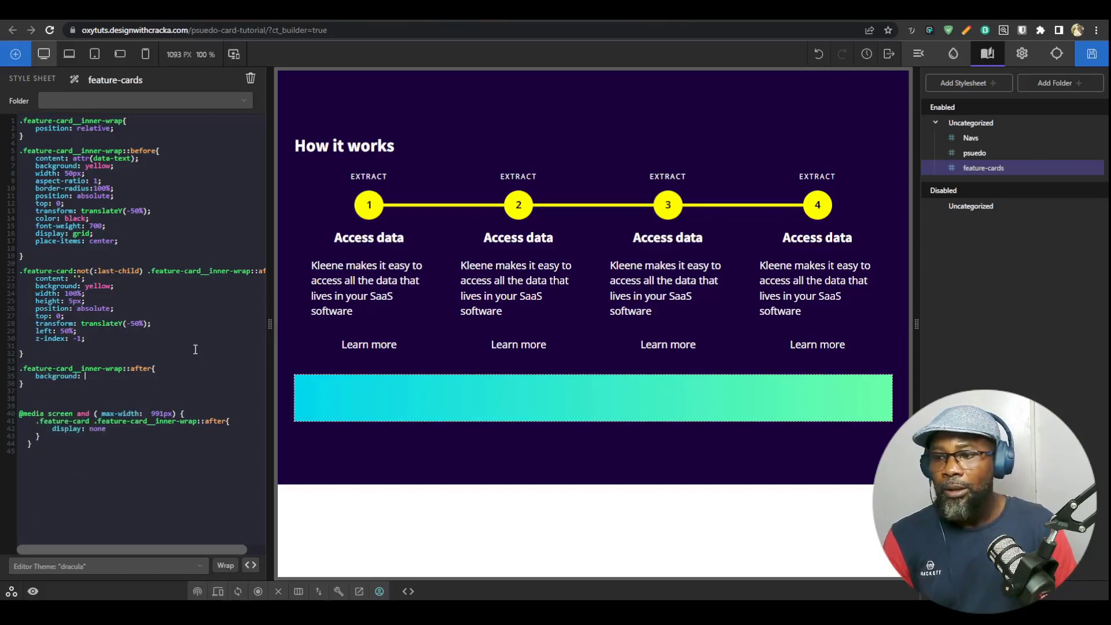
pyautogui.press('BackSpace')
pyautogui.press('BackSpace')
pyautogui.press('BackSpace')
pyautogui.press('BackSpace')
pyautogui.press('BackSpace')
pyautogui.press('BackSpace')
pyautogui.press('BackSpace')
pyautogui.press('BackSpace')
pyautogui.press('BackSpace')
pyautogui.press('BackSpace')
pyautogui.press('BackSpace')
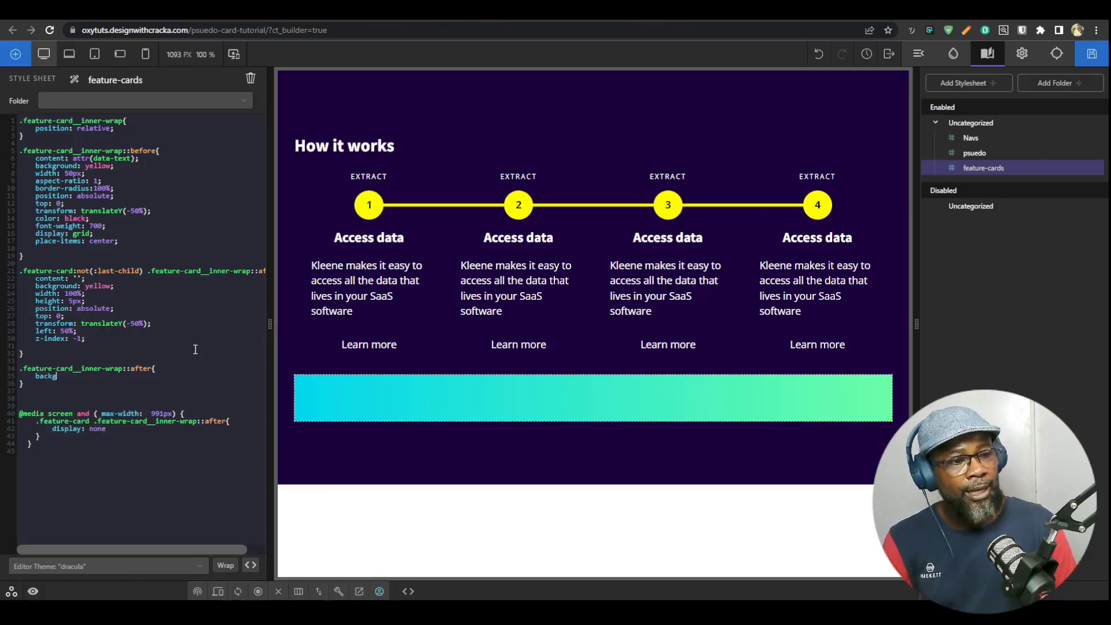
pyautogui.write('.feature-card__inner-wrap::before{')
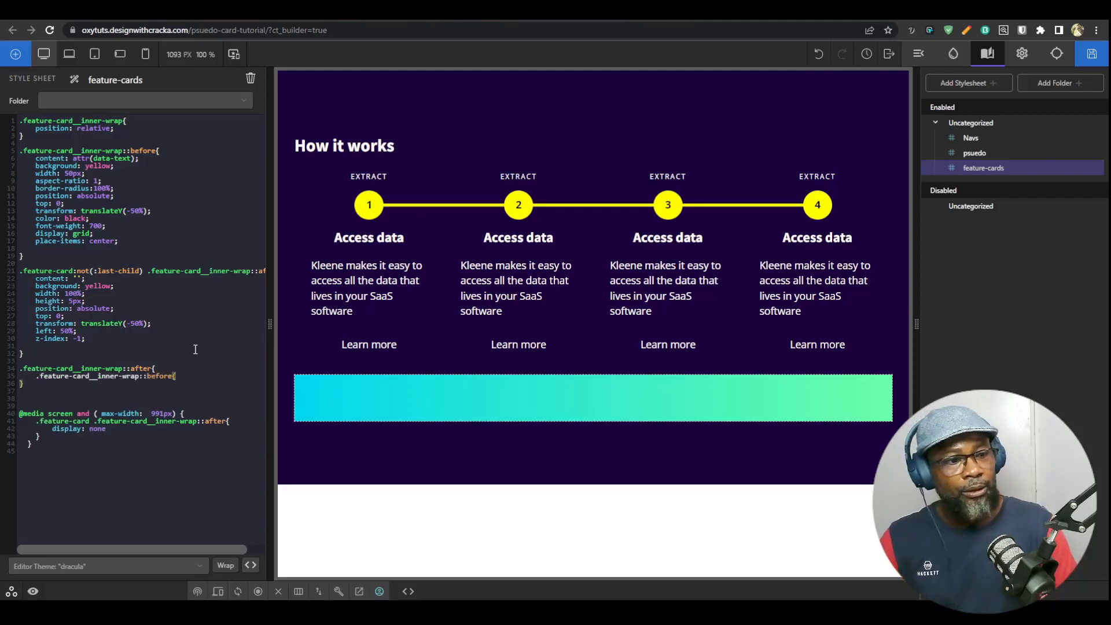
pyautogui.hotkey('ctrl', 'z')
# Step: Insert background-image: linear-gradient(90deg,#02d8ed,#6bffa8); from the clipboard history into the new .feature-card__inner-wrap::after rule
pyautogui.press('super+v')
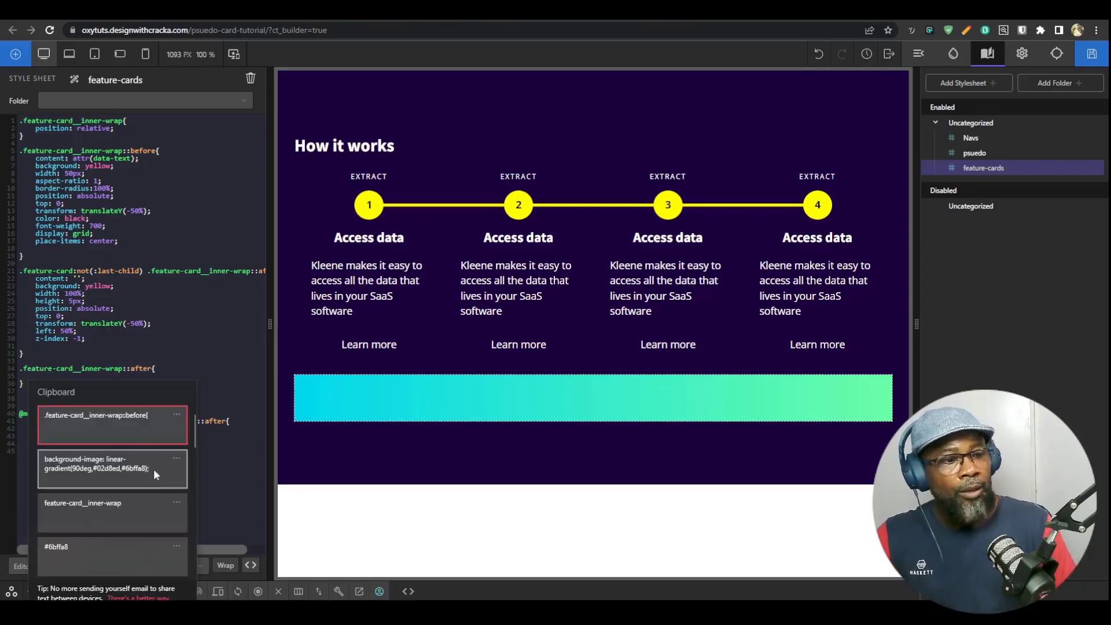
pyautogui.click(153, 468)
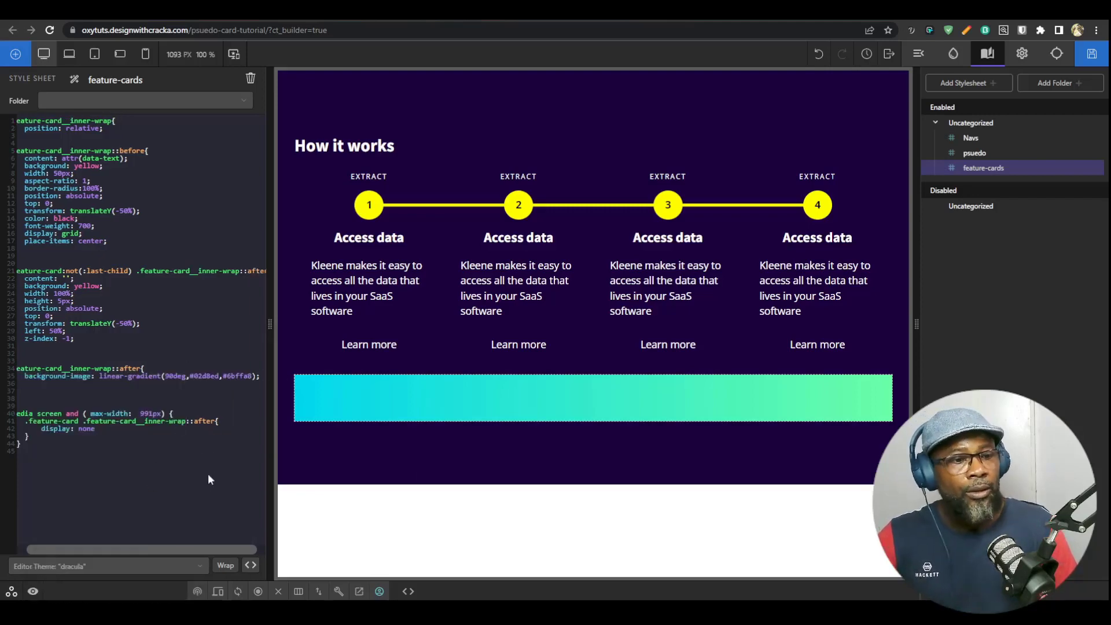
pyautogui.moveTo(193, 552); pyautogui.dragTo(149, 553)
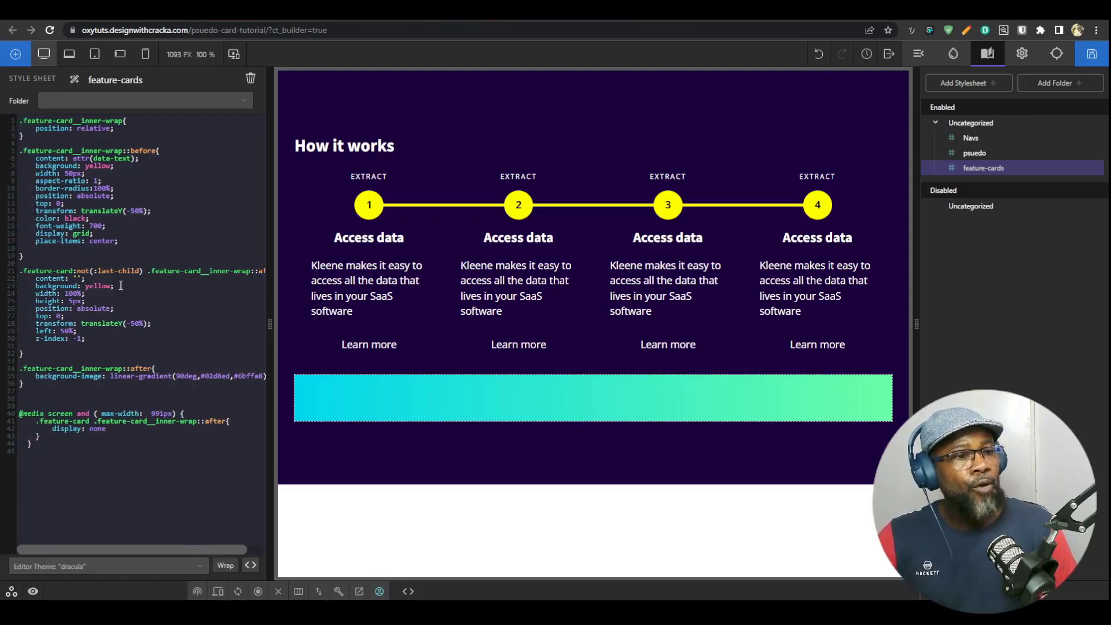
# Step: Delete the yellow background declaration from the .feature-card:not(:last-child) connector line rule and reload the live page to check the lines
pyautogui.moveTo(121, 286); pyautogui.dragTo(36, 286)
pyautogui.press('BackSpace')
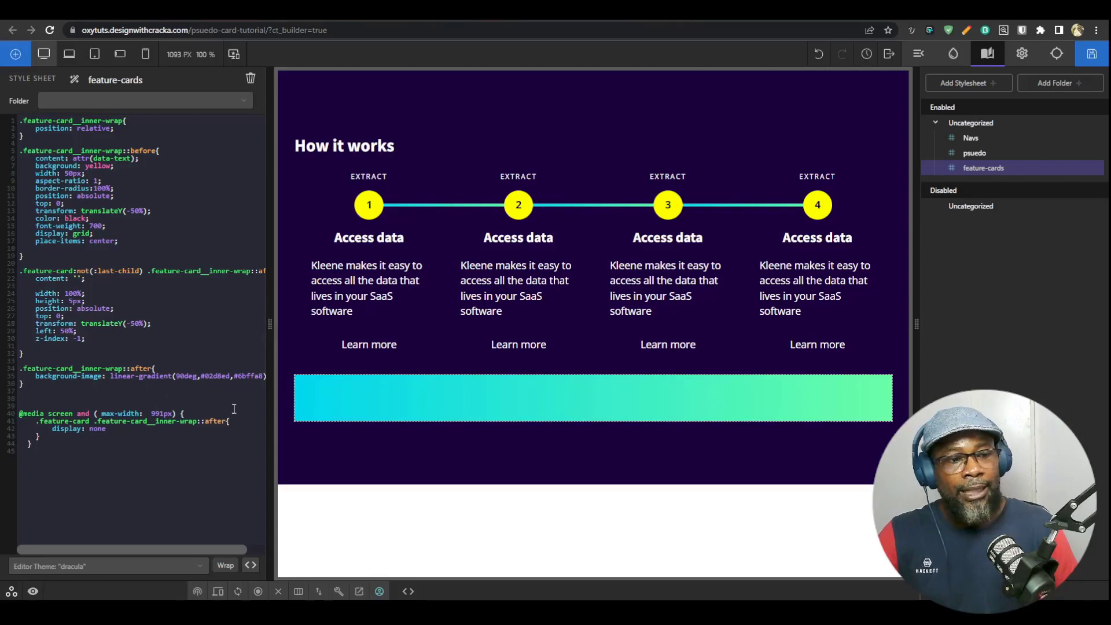
pyautogui.moveTo(268, 432); pyautogui.dragTo(283, 432)
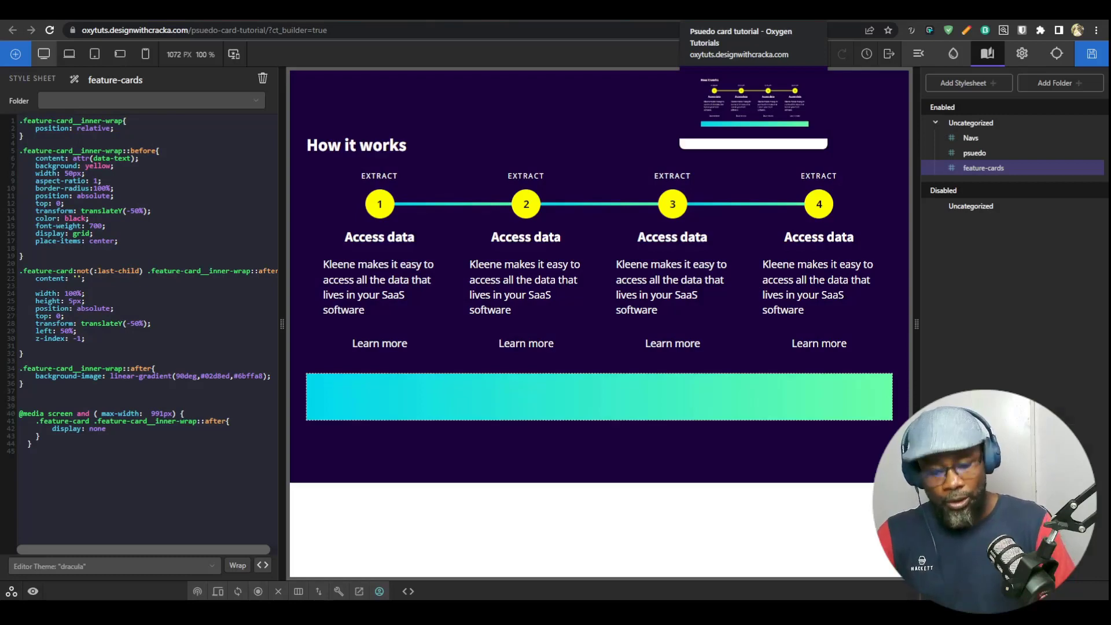
pyautogui.click(730, 11)
pyautogui.hotkey('ctrl', 'r')
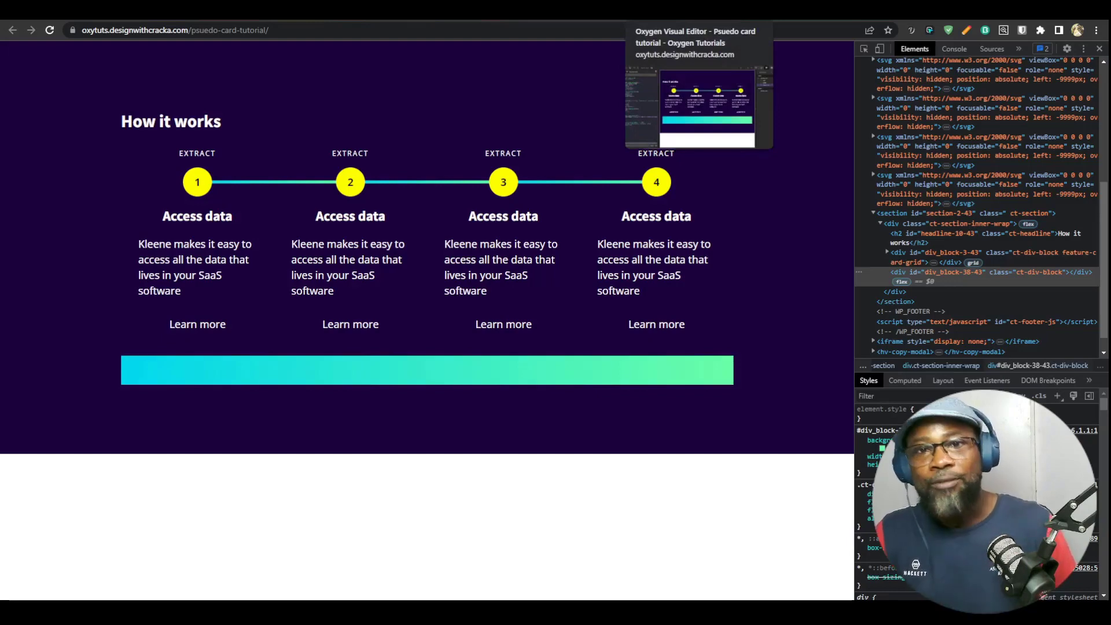
# Step: Return to the Oxygen editor and insert blank lines above the first rule of the feature-cards stylesheet
pyautogui.click(654, 11)
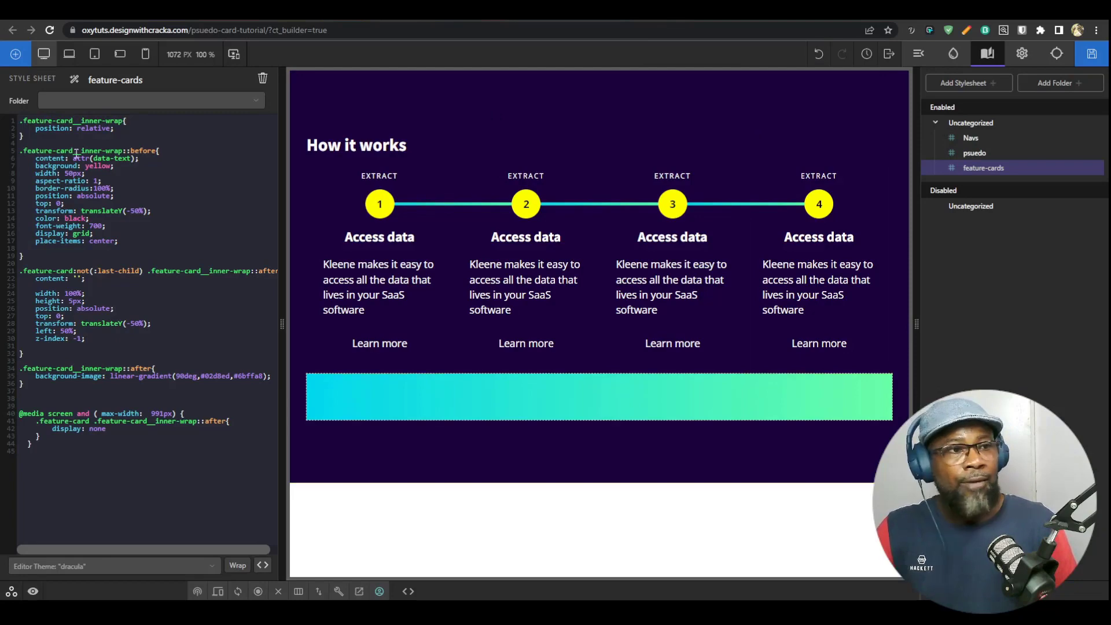
pyautogui.click(18, 122)
pyautogui.press('Return')
pyautogui.press('Return')
pyautogui.press('Return')
pyautogui.press('Return')
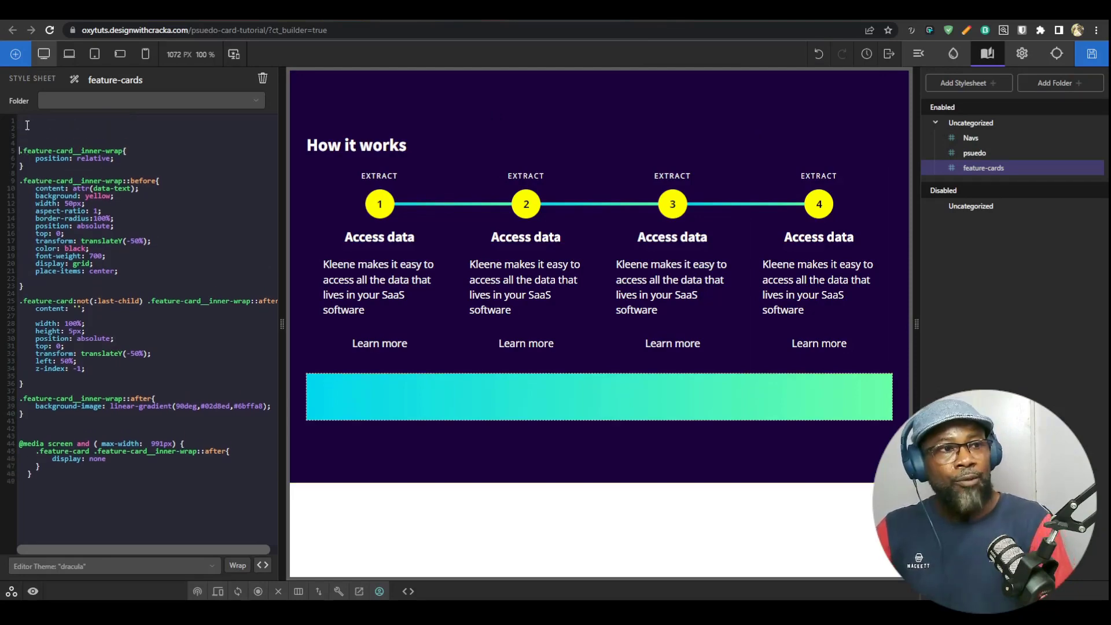
pyautogui.press('Return')
pyautogui.press('Return')
pyautogui.press('Return')
pyautogui.click(31, 203)
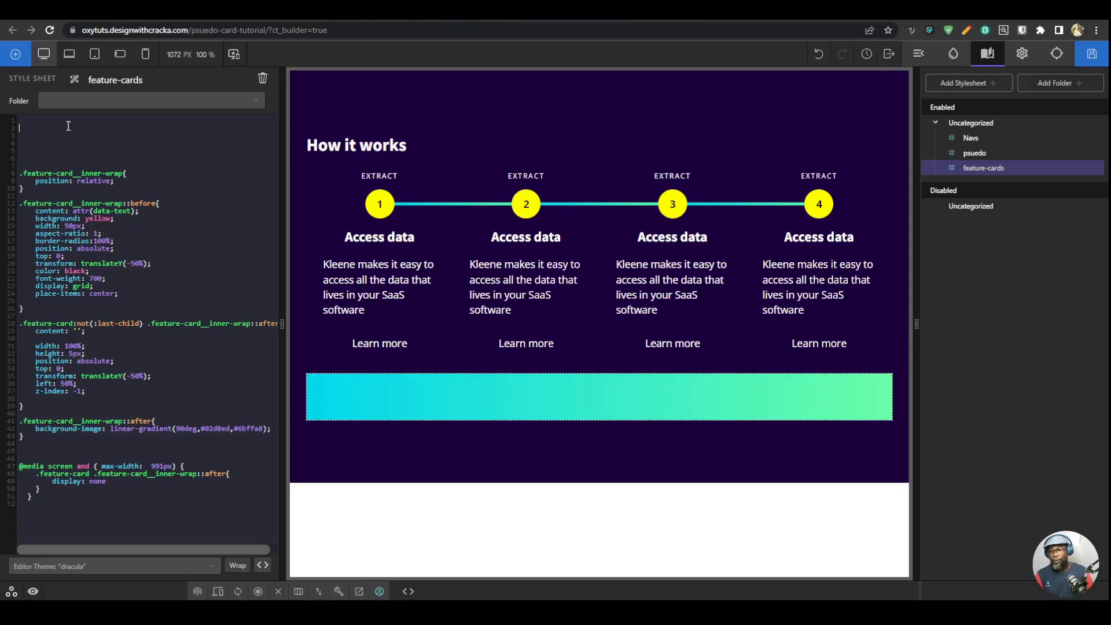
# Step: Start a new selector .feature-card:nth-child(1) on the blank lines at the start of the stylesheet
pyautogui.write('.fea')
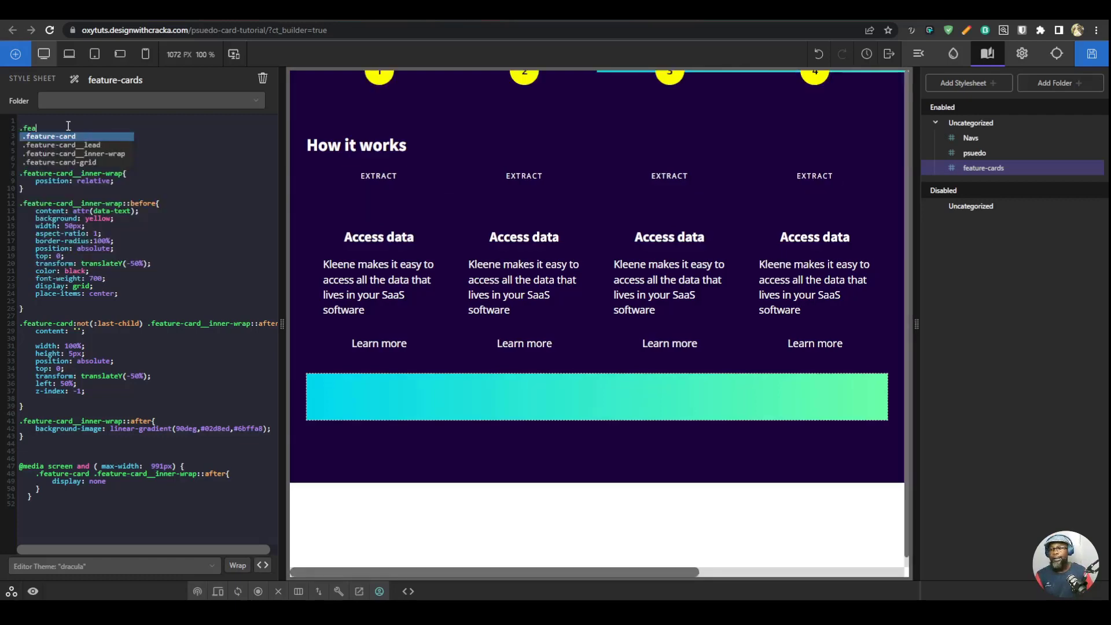
pyautogui.press('Return')
pyautogui.write(':n')
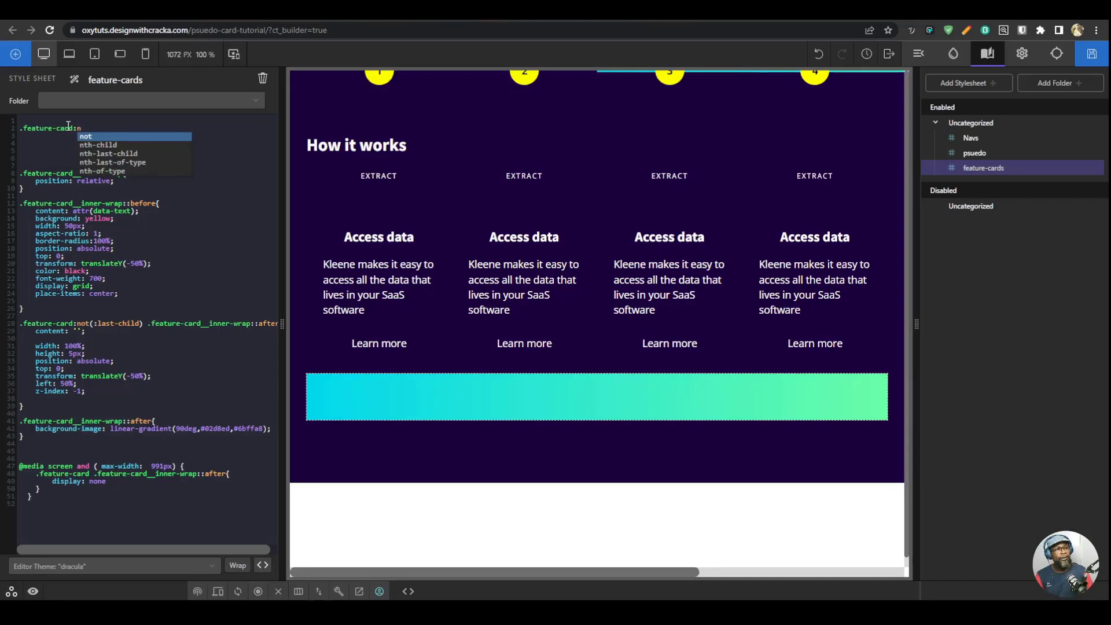
pyautogui.write('th')
pyautogui.press('Return')
pyautogui.write('(')
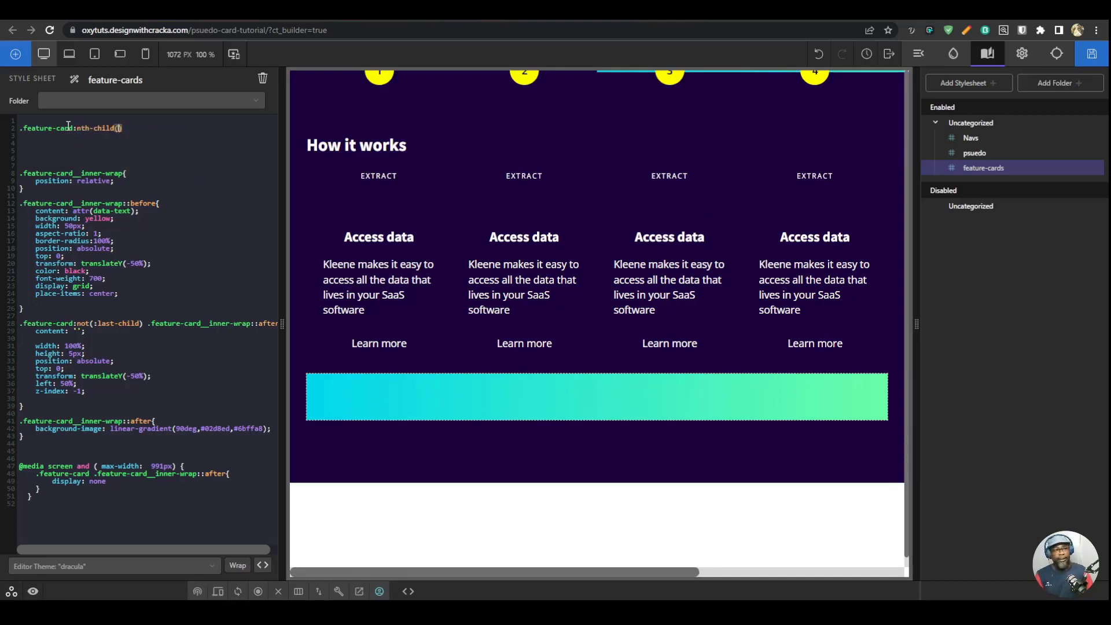
pyautogui.write('1)')
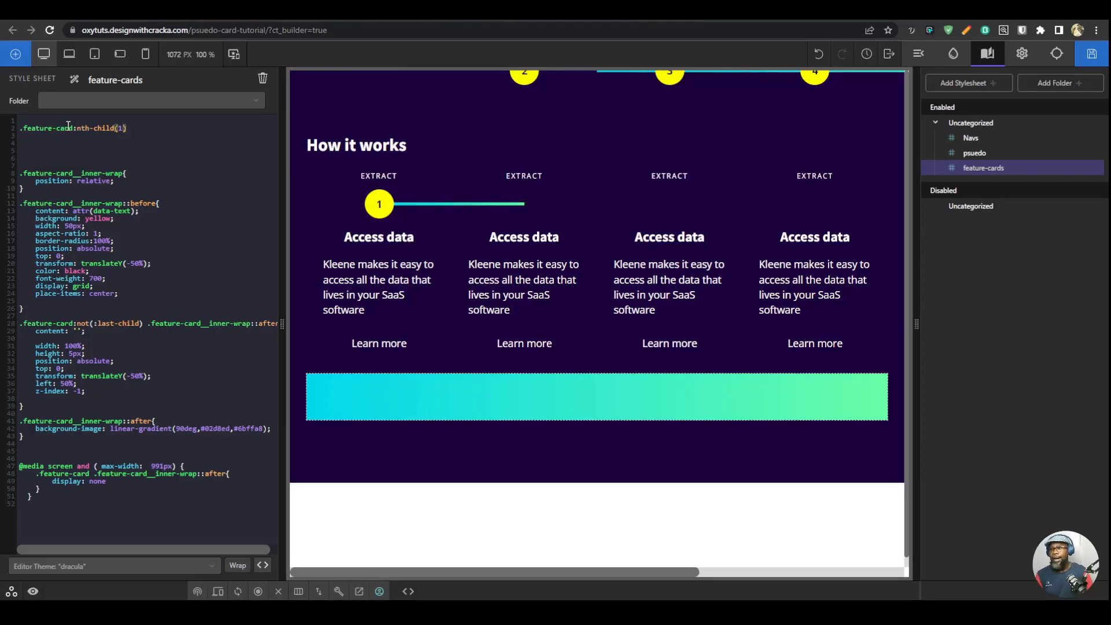
# Step: Extend the nth-child(1) selector with the descendant .feature-card__inner-wrap and open its rule block
pyautogui.write(' .fea')
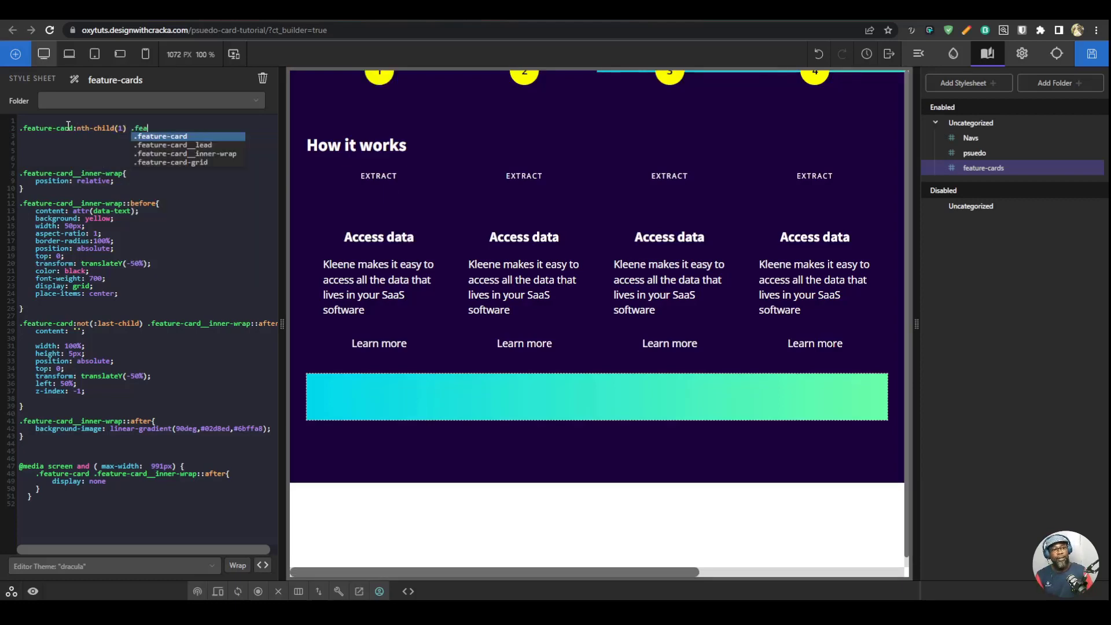
pyautogui.press('Down')
pyautogui.press('Down')
pyautogui.press('Return')
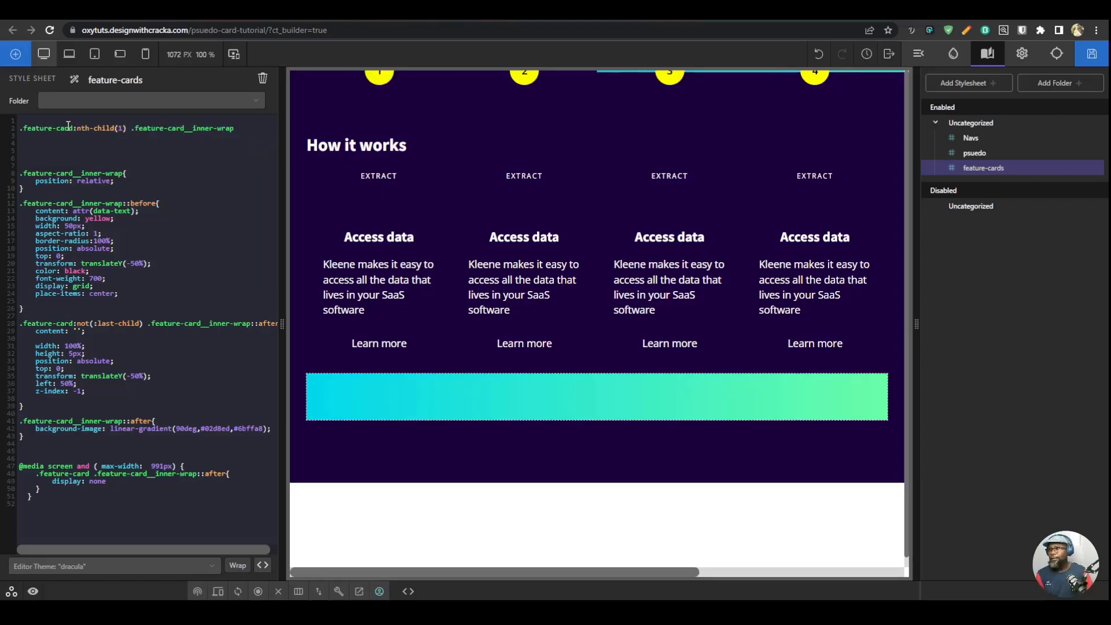
pyautogui.write('{')
pyautogui.press('Return')
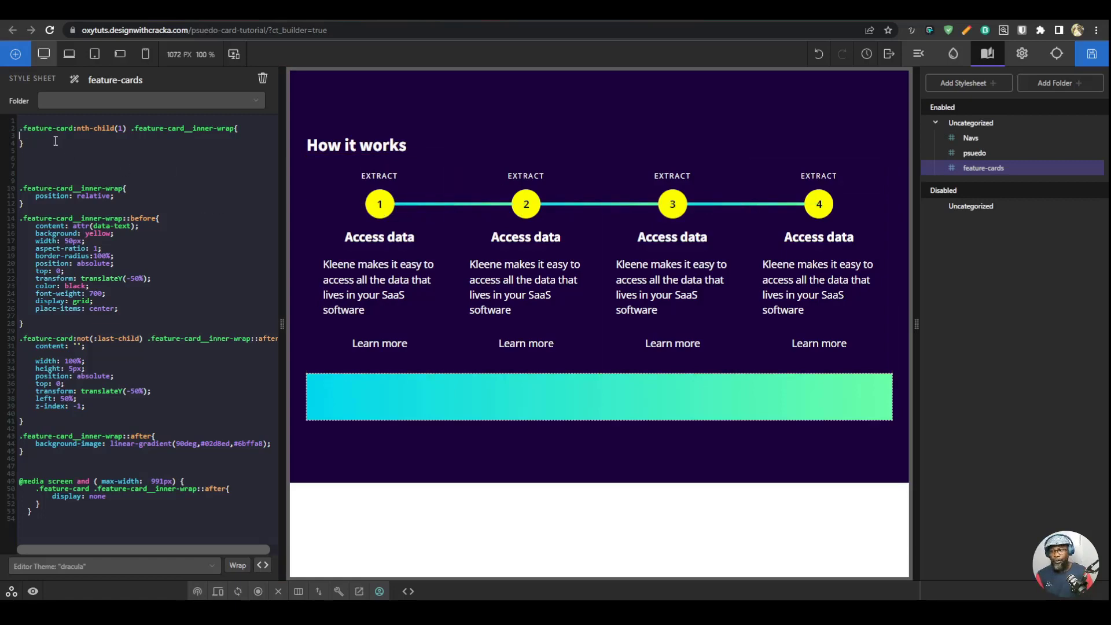
# Step: Declare the custom properties --start-color and --end-color with empty values inside the nth-child(1) rule
pyautogui.write('--start-')
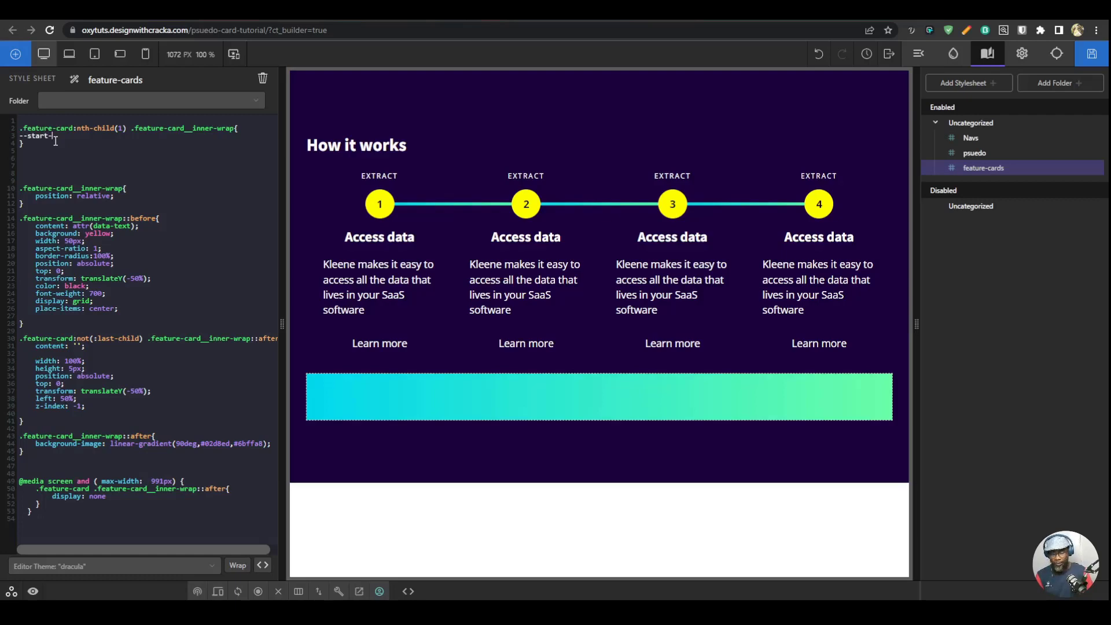
pyautogui.write('color')
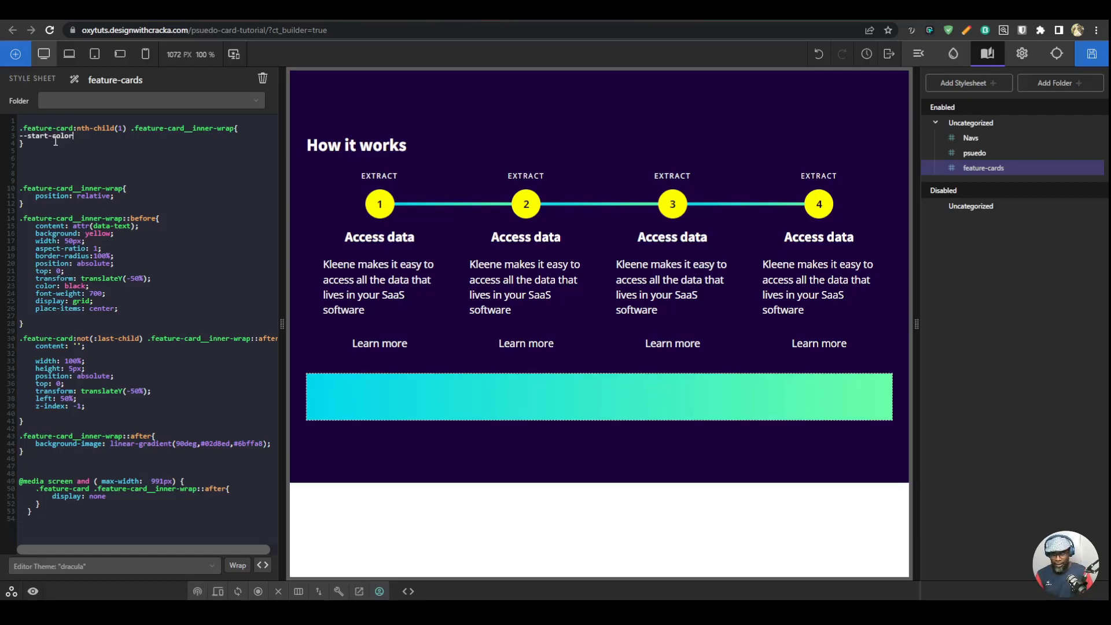
pyautogui.write(': ;')
pyautogui.press('Return')
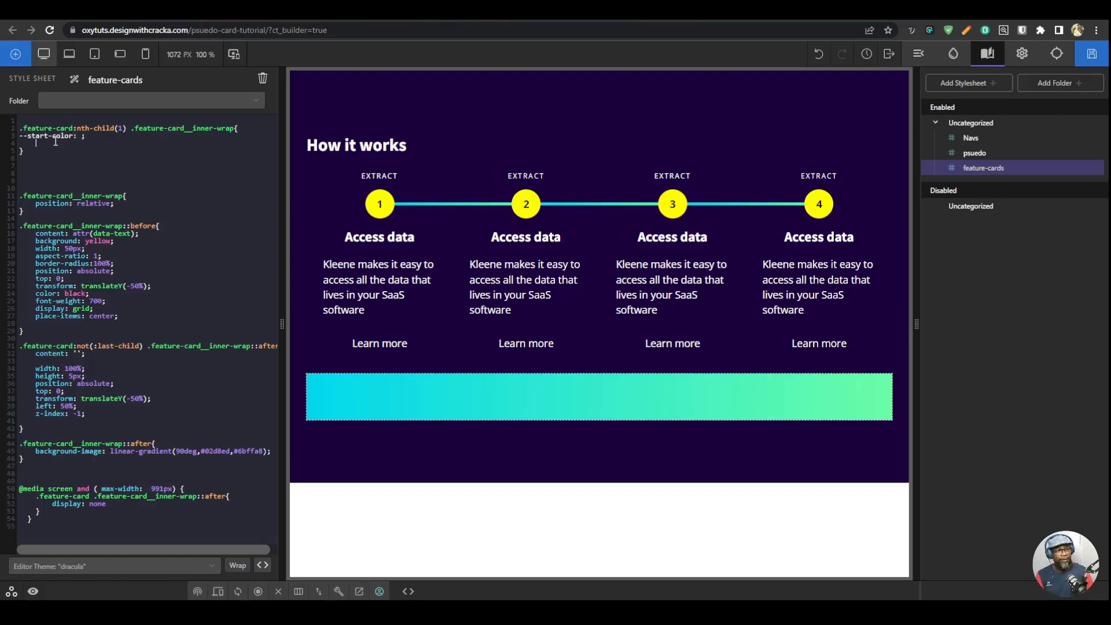
pyautogui.write('--end')
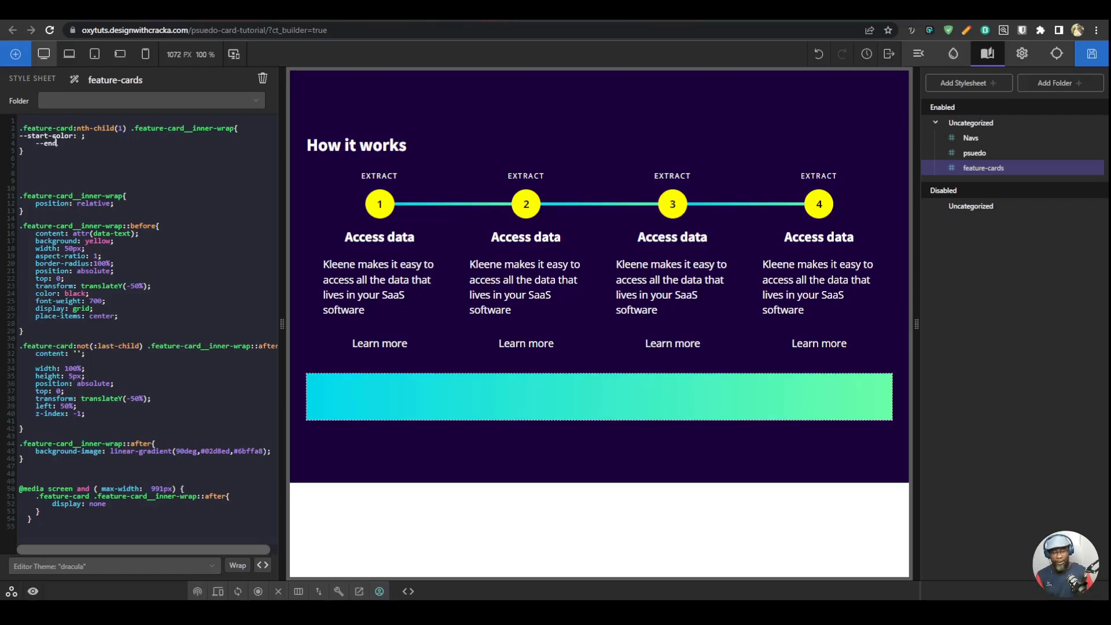
pyautogui.write('-color:')
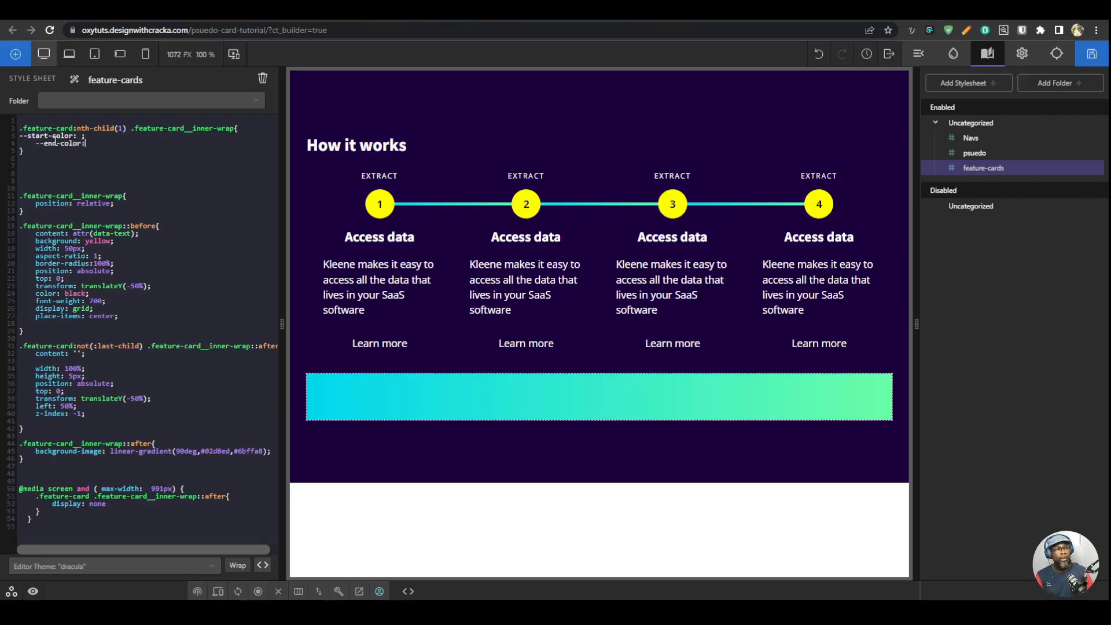
pyautogui.write(' ;')
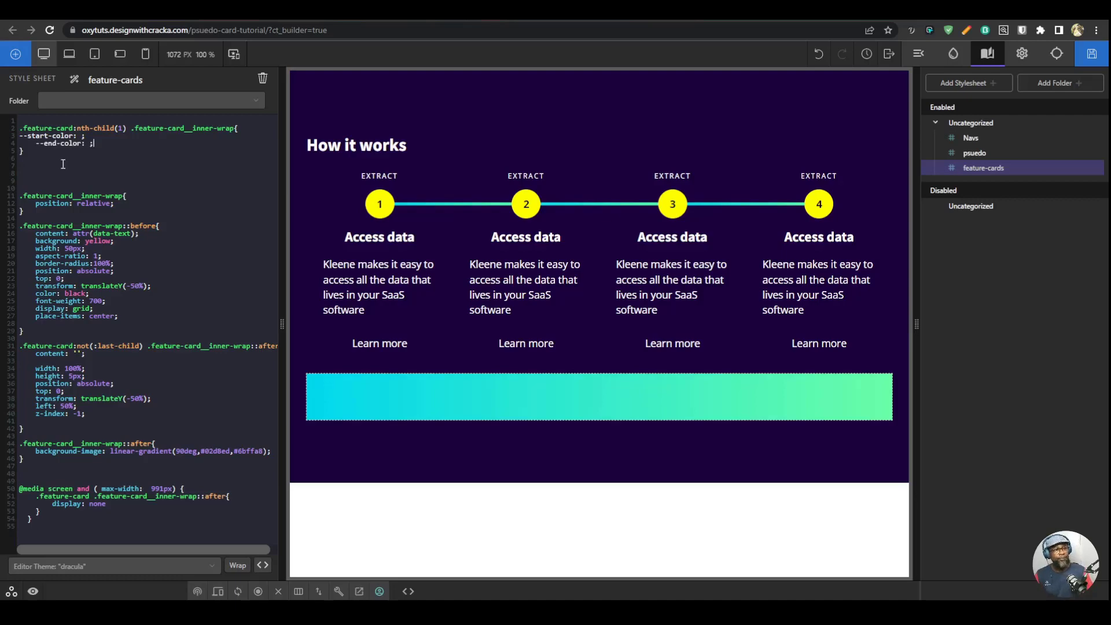
# Step: Copy the whole nth-child(1) rule and paste three copies of it directly below the original
pyautogui.moveTo(5, 124); pyautogui.dragTo(10, 152)
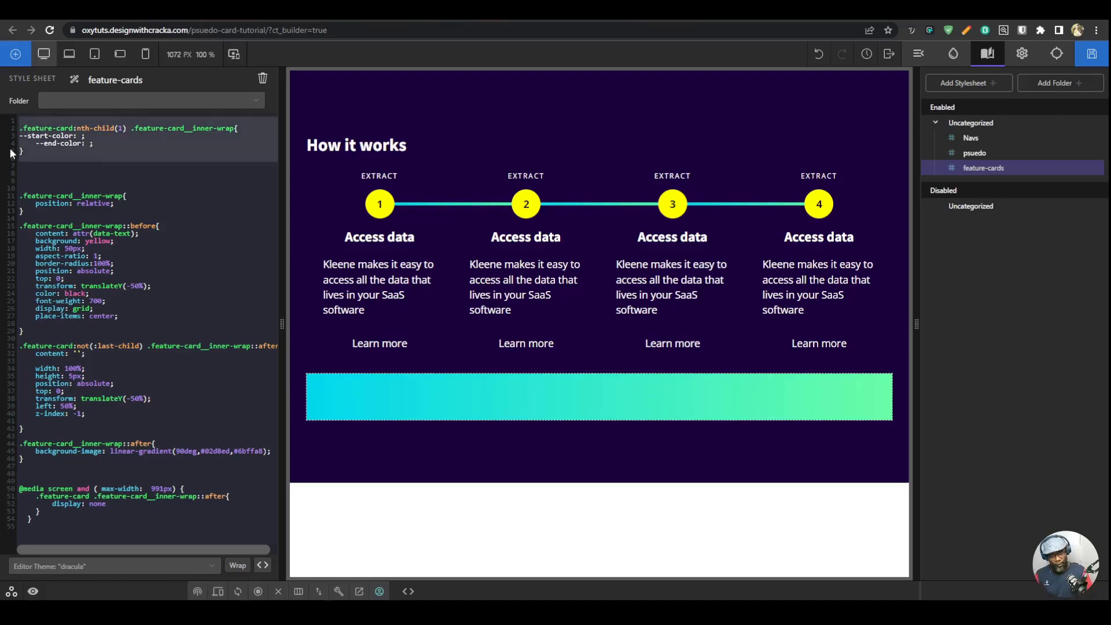
pyautogui.click(41, 154)
pyautogui.press('Return')
pyautogui.press('Return')
pyautogui.hotkey('ctrl', 'v')
pyautogui.hotkey('ctrl', 'v')
pyautogui.hotkey('ctrl', 'v')
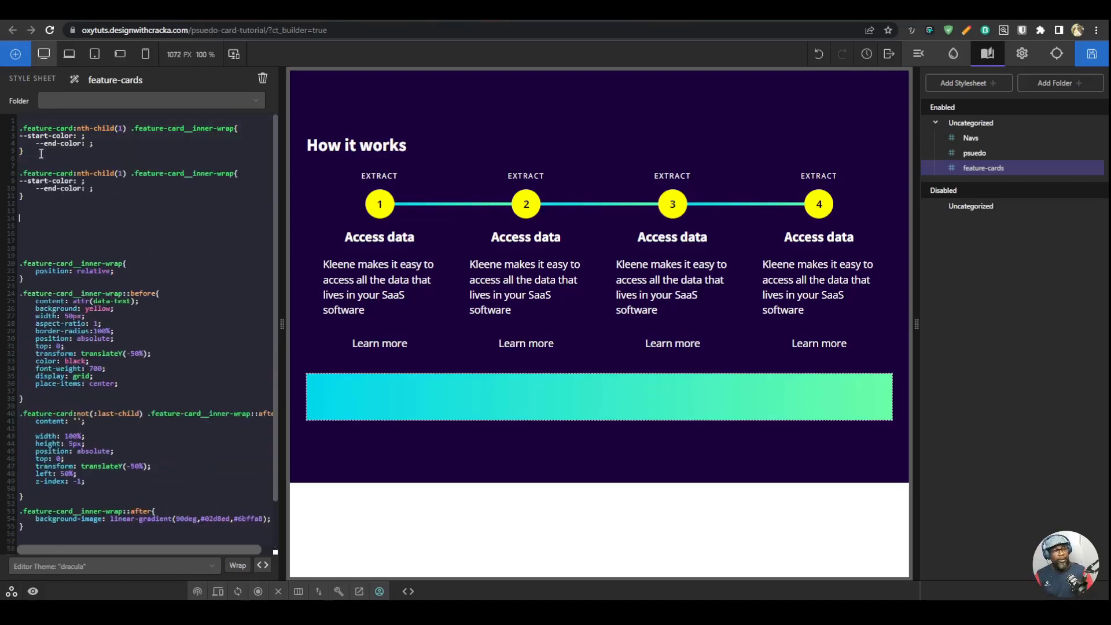
# Step: Renumber the three copied selectors to nth-child(2), nth-child(3) and nth-child(4)
pyautogui.doubleClick(121, 174)
pyautogui.write('2')
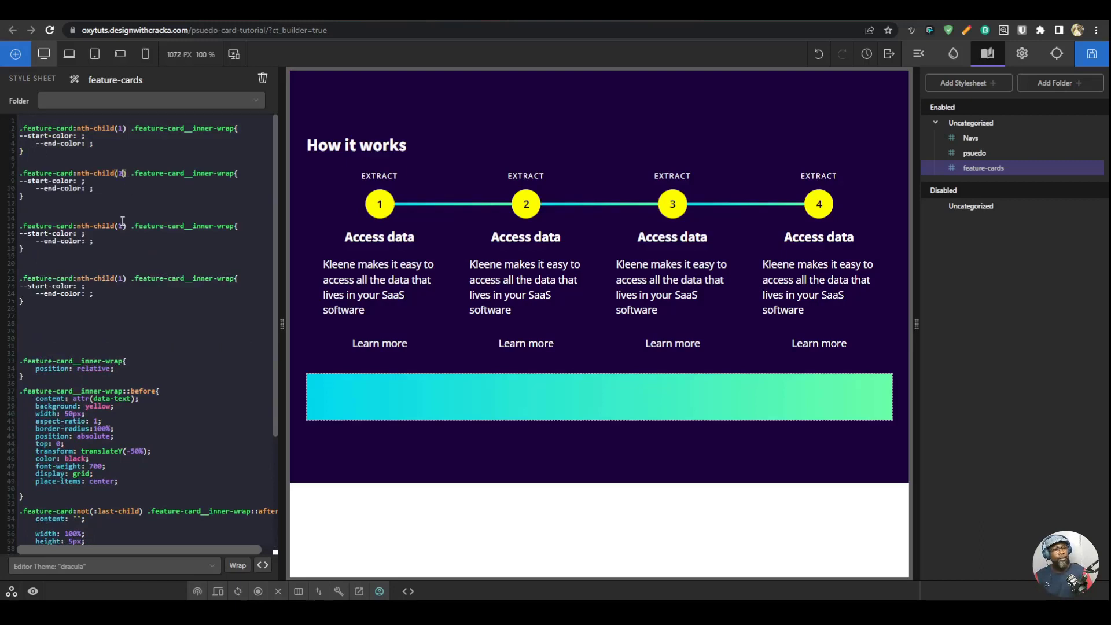
pyautogui.write('3')
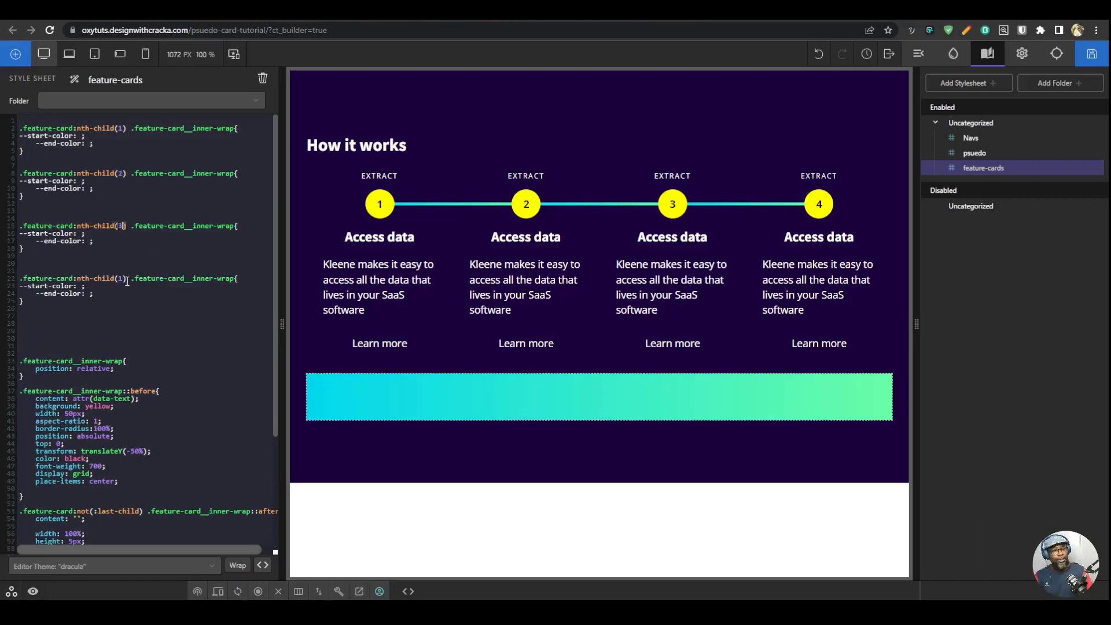
pyautogui.doubleClick(121, 278)
pyautogui.write('4')
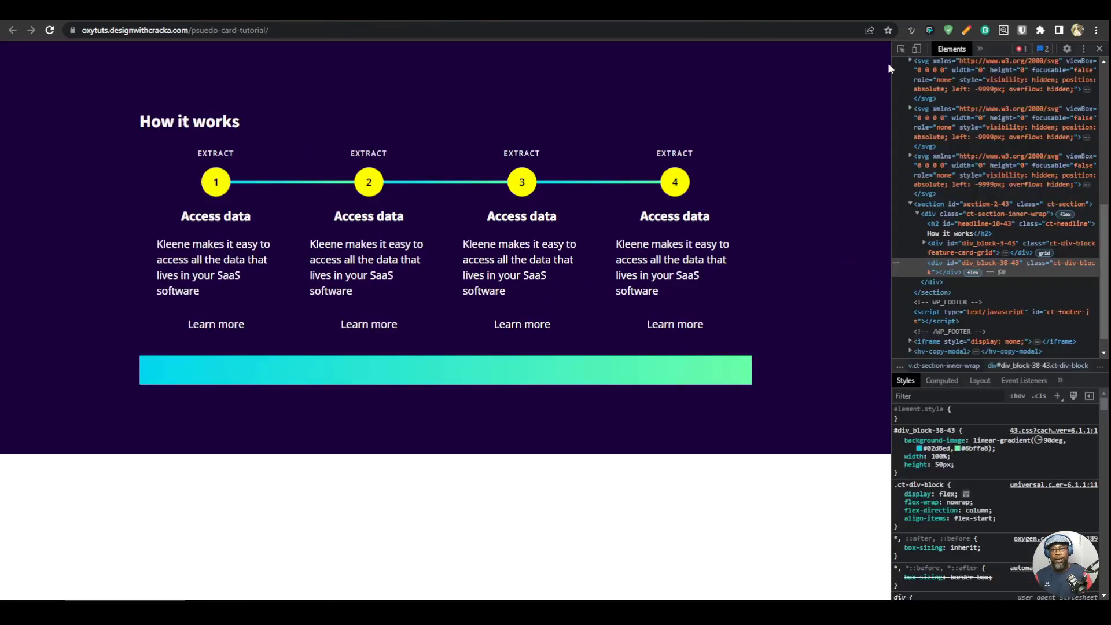
# Step: On the live page, sample the gradient bar's green end with Hoverify's Color Eyedropper
pyautogui.click(929, 28)
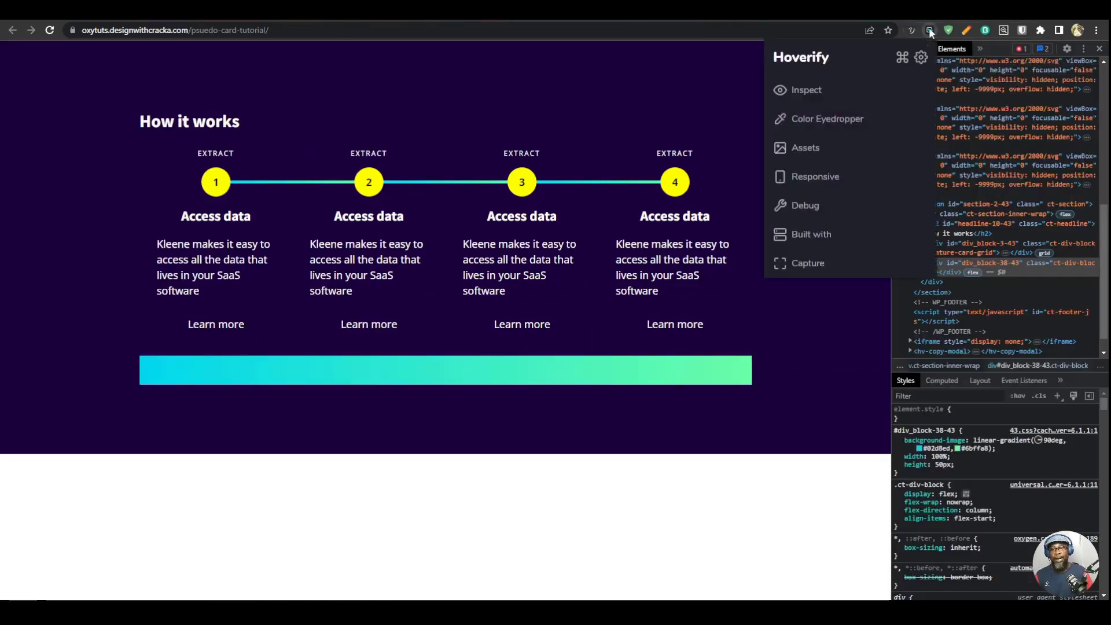
pyautogui.click(838, 120)
pyautogui.click(836, 85)
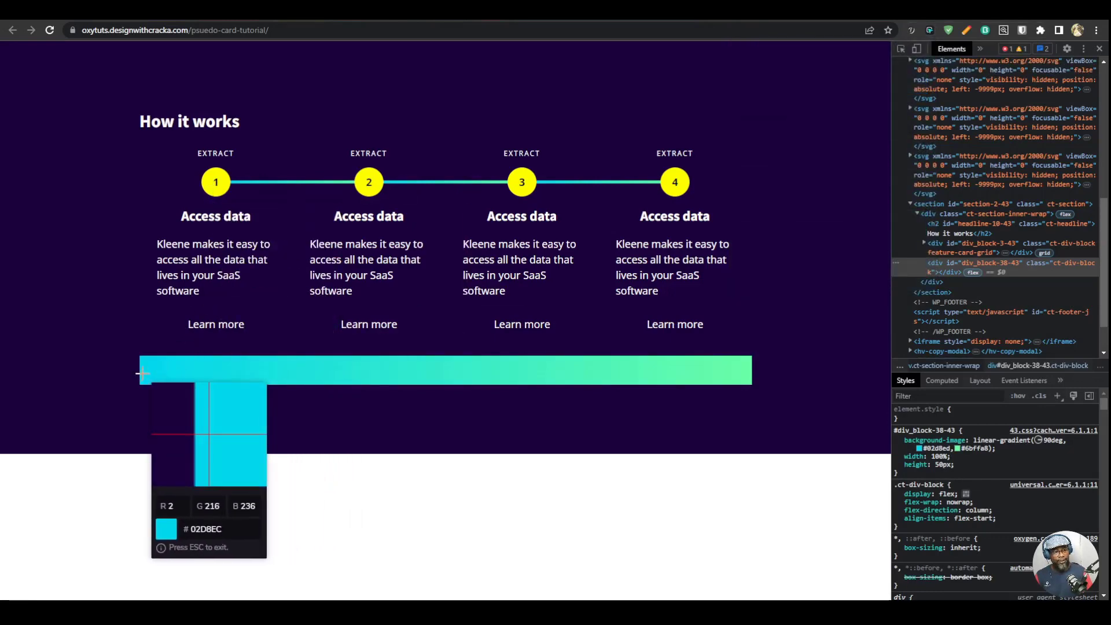
pyautogui.click(748, 375)
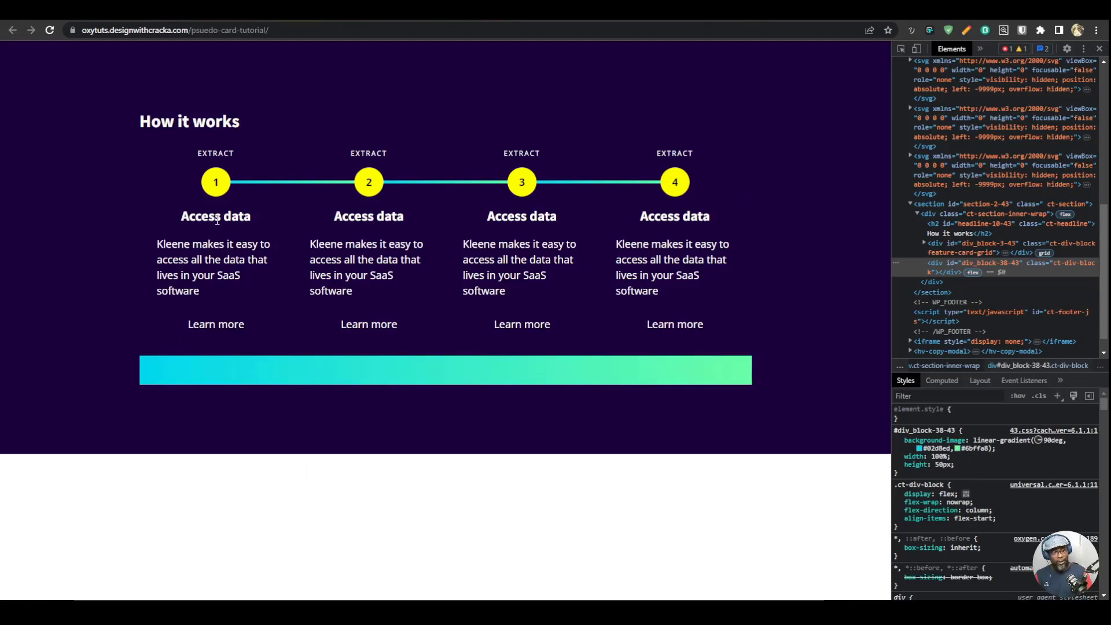
# Step: Add max-width: 900px to the gradient bar's #div_block-38-43 rule in the browser inspector
pyautogui.click(960, 266)
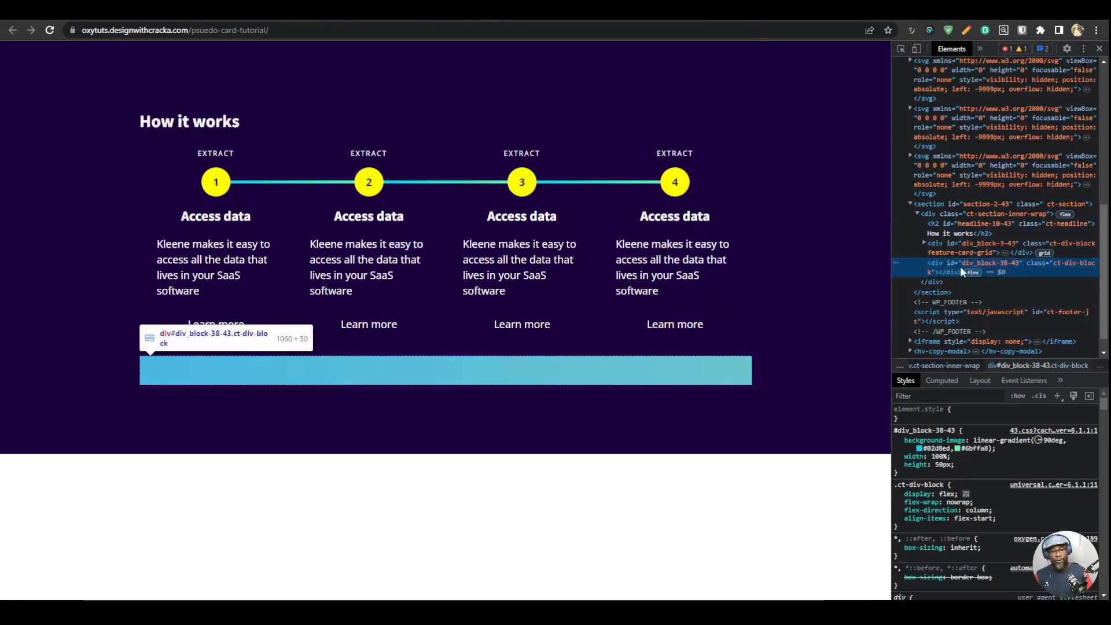
pyautogui.click(973, 473)
pyautogui.write('ma')
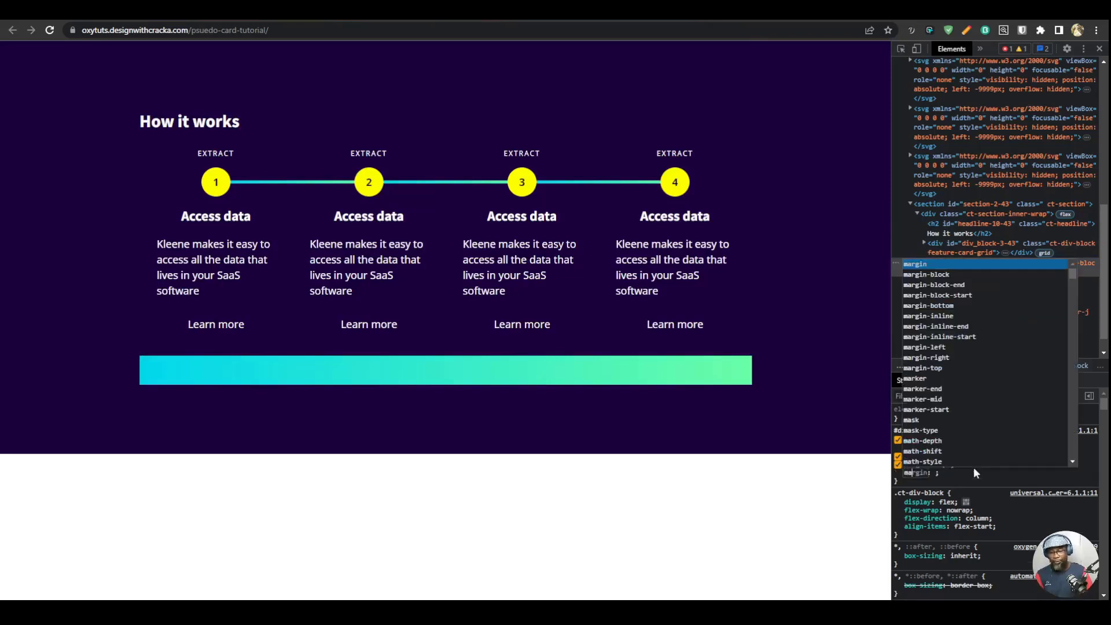
pyautogui.write('x-width')
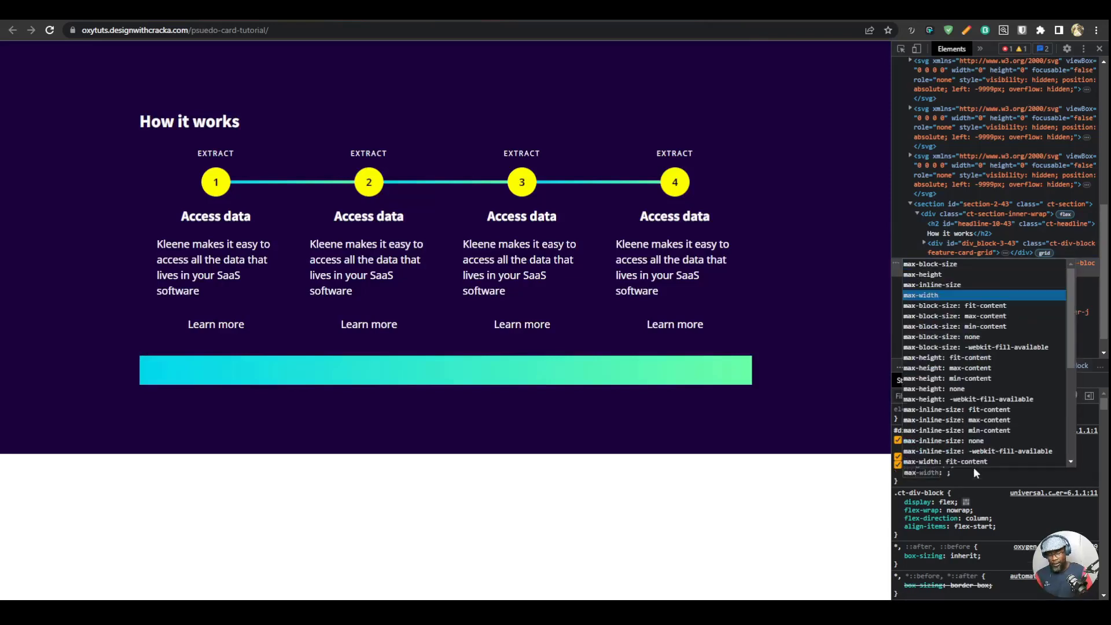
pyautogui.press('Tab')
pyautogui.write('900px')
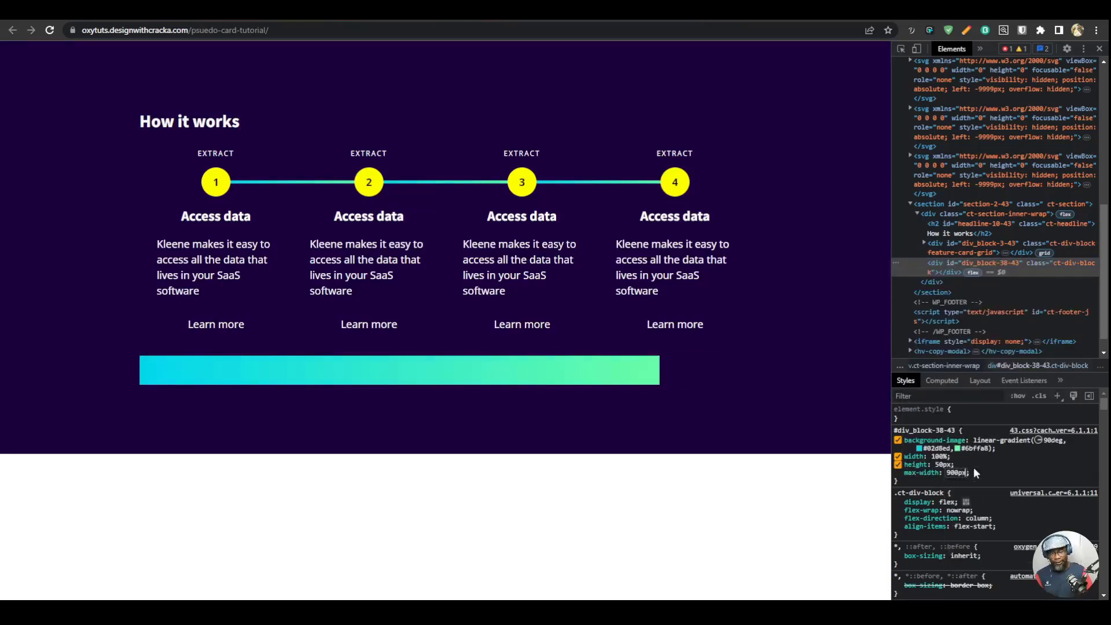
# Step: Centre the gradient bar by adding margin: auto to its #div_block-38-43 rule
pyautogui.press('Tab')
pyautogui.write('margin')
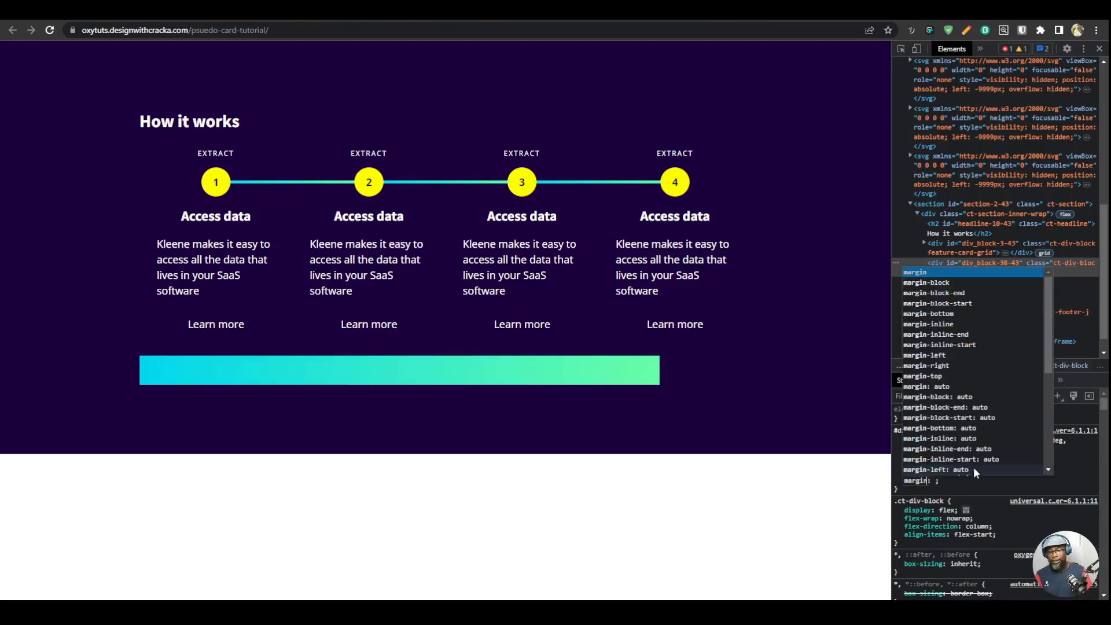
pyautogui.press('Tab')
pyautogui.write('auto')
pyautogui.press('Return')
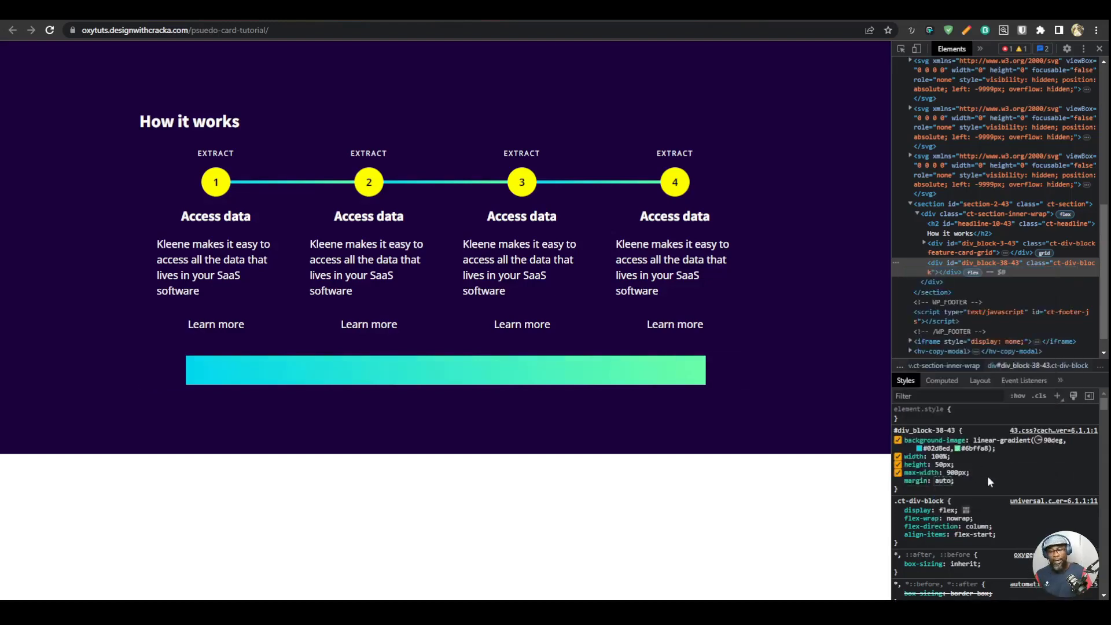
# Step: Reduce the gradient bar's max-width to 809px so its ends line up with circles 1 and 4
pyautogui.moveTo(949, 473); pyautogui.dragTo(921, 484)
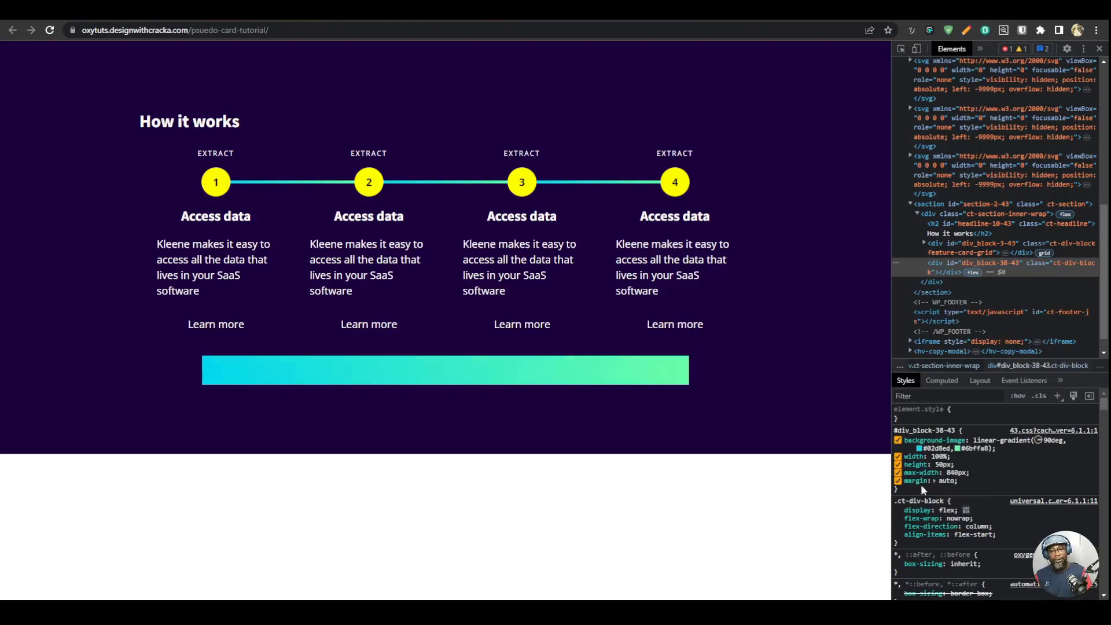
pyautogui.click(918, 485)
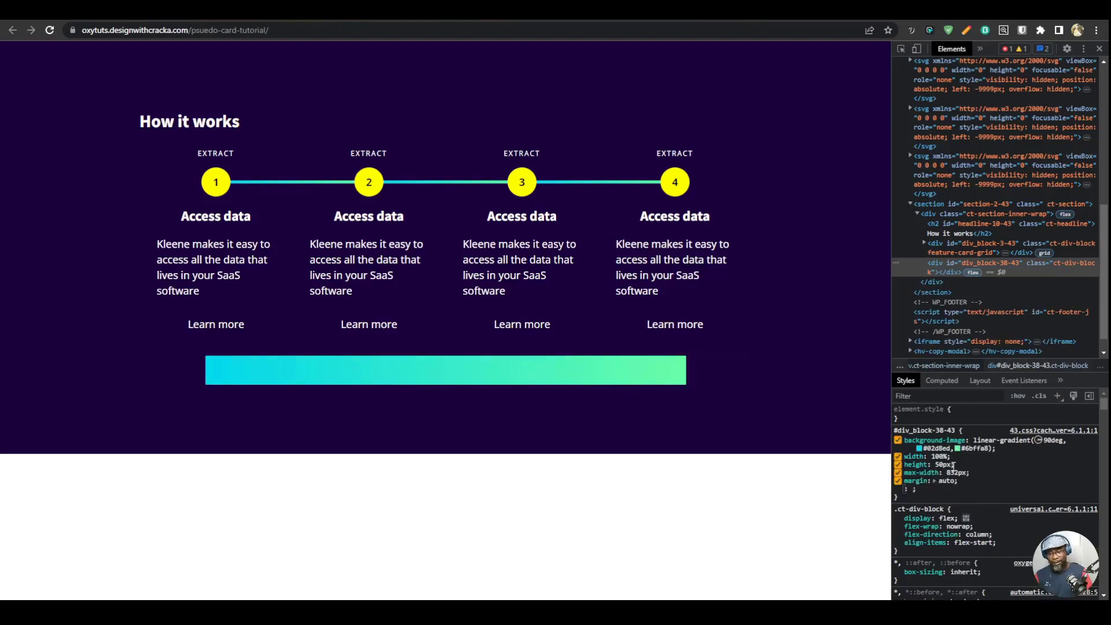
pyautogui.moveTo(951, 473); pyautogui.dragTo(939, 476)
# Step: Sample the colour at the gradient bar's cyan end below card 1 with Hoverify's Color Eyedropper
pyautogui.click(929, 30)
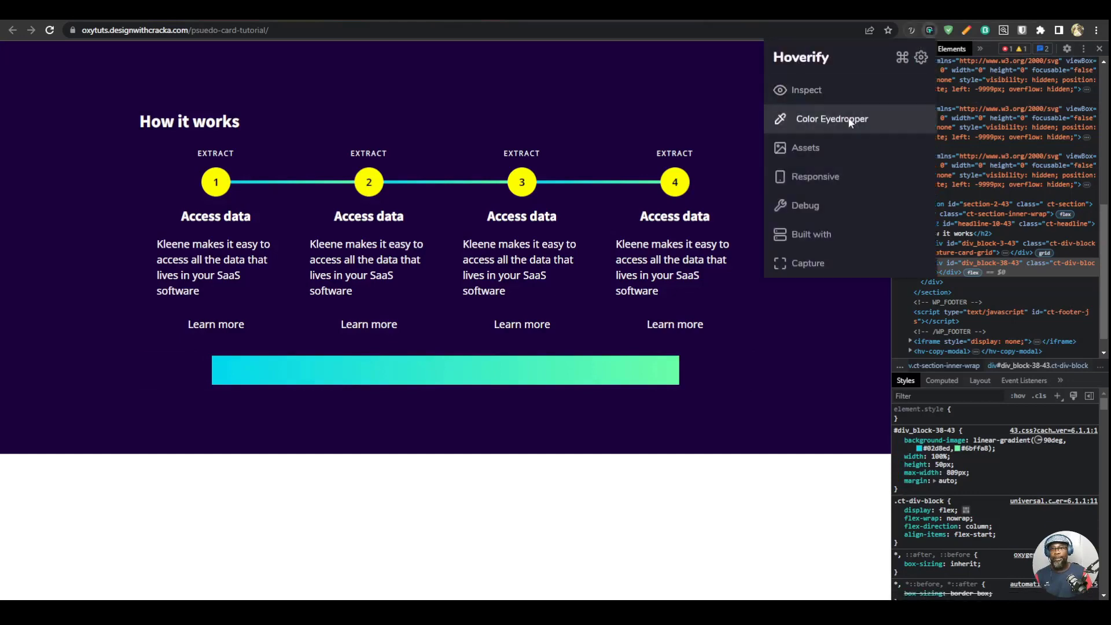
pyautogui.click(822, 116)
pyautogui.click(807, 87)
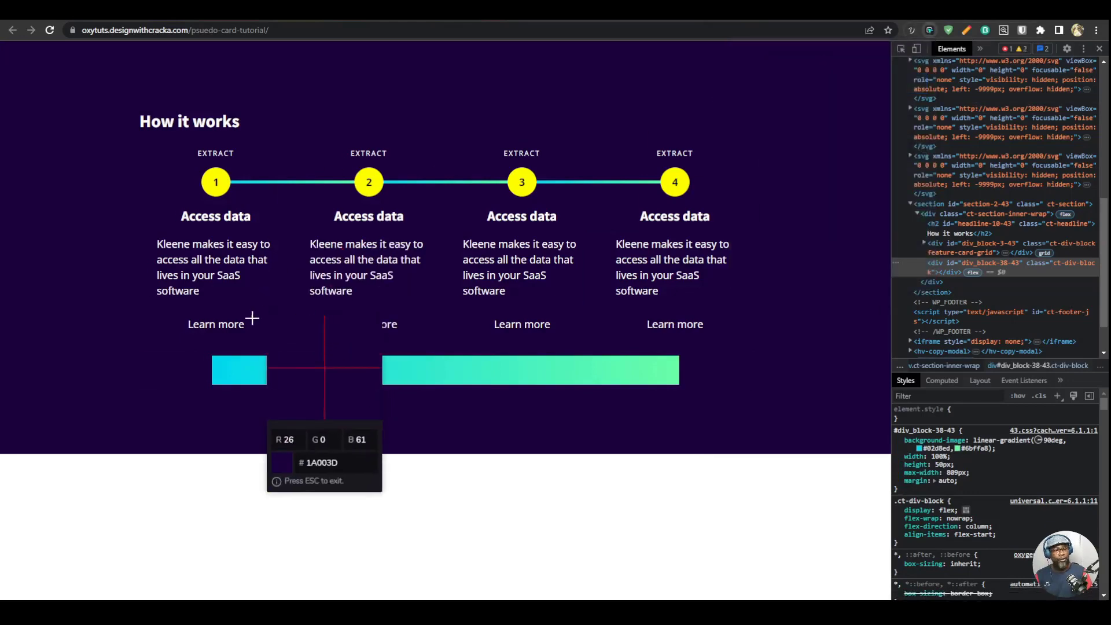
pyautogui.click(217, 370)
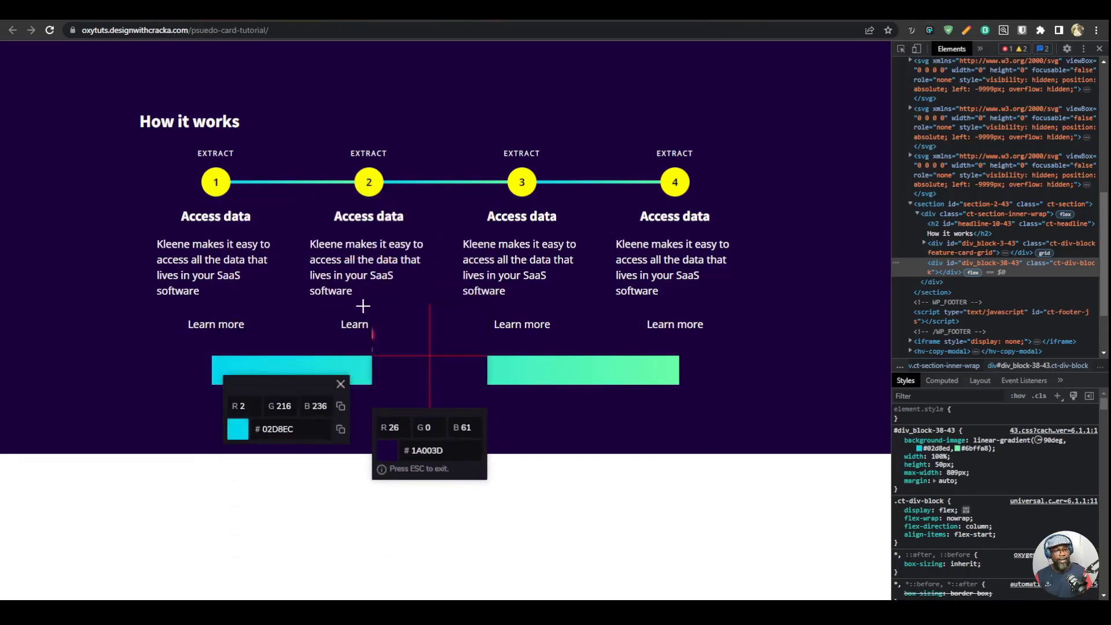
pyautogui.click(363, 373)
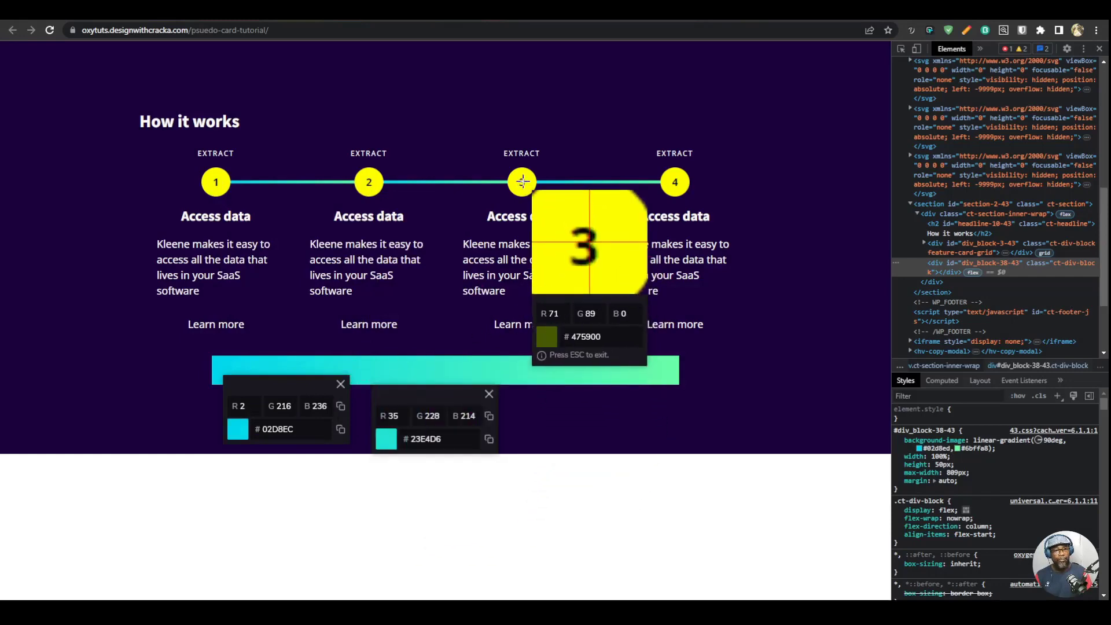
pyautogui.click(519, 373)
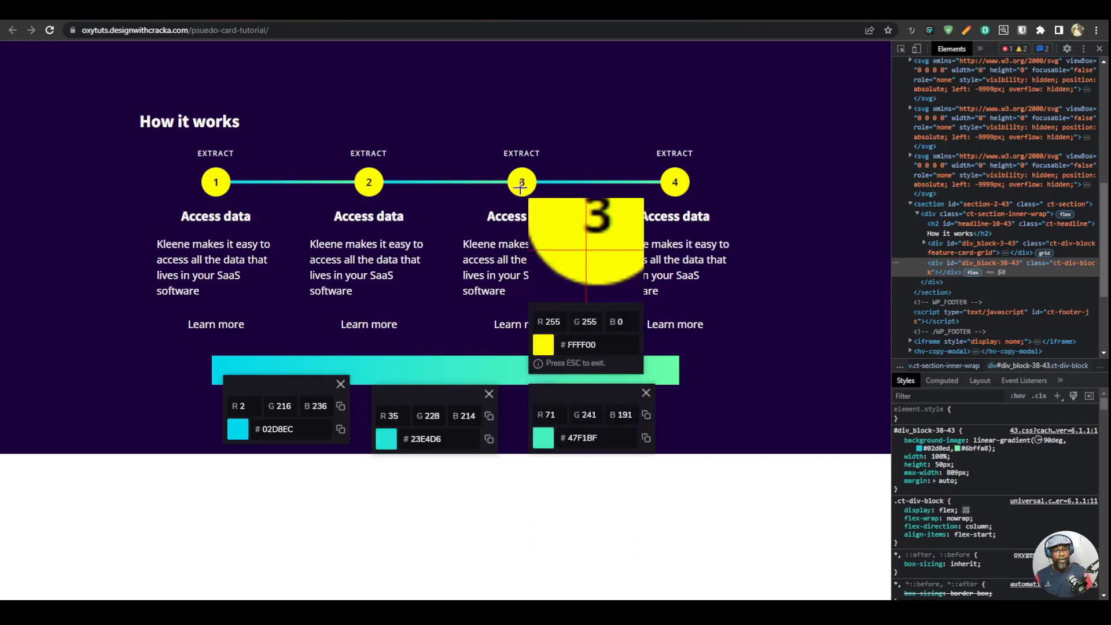
pyautogui.click(675, 373)
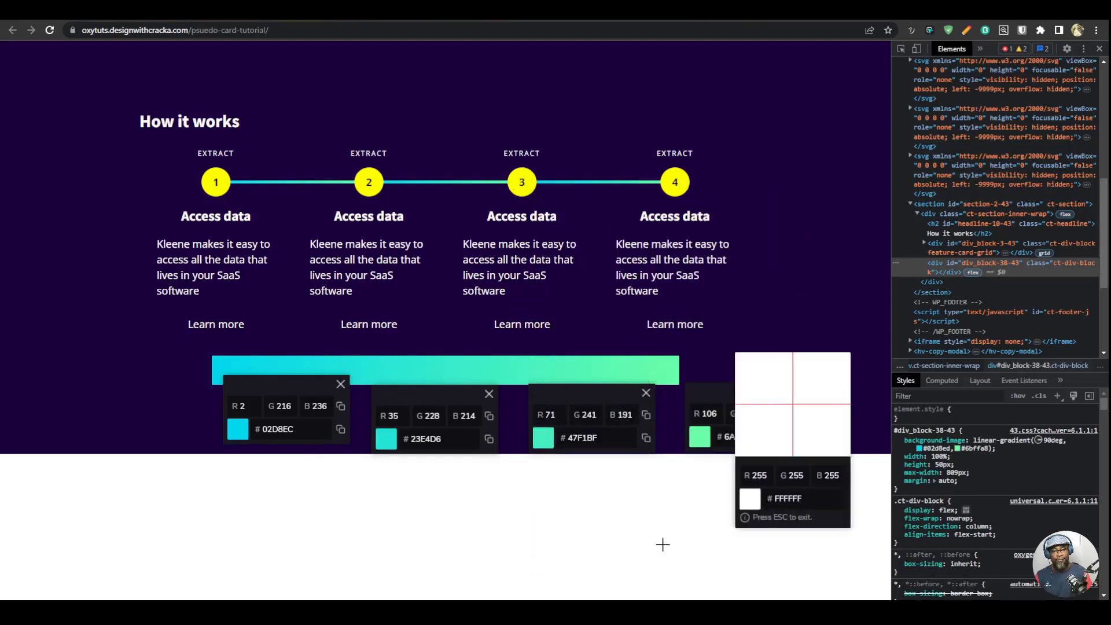
pyautogui.press('Escape')
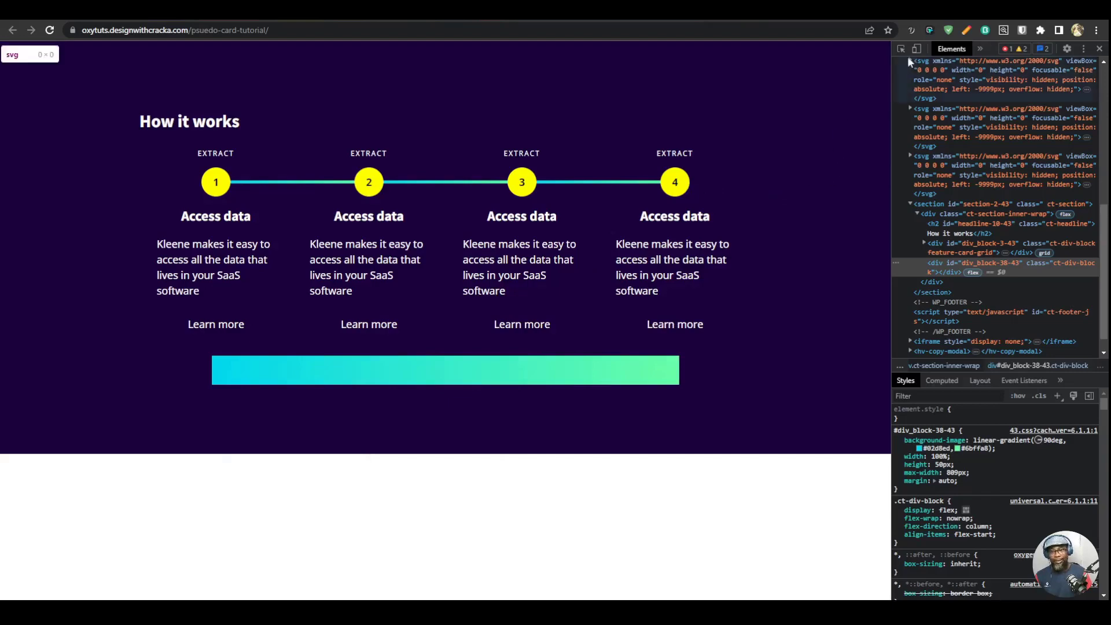
# Step: Sample the gradient bar's colours directly below circles 1, 2, 3 and 4 with Hoverify's Color Eyedropper, keeping the samples on the page
pyautogui.click(929, 30)
pyautogui.click(829, 118)
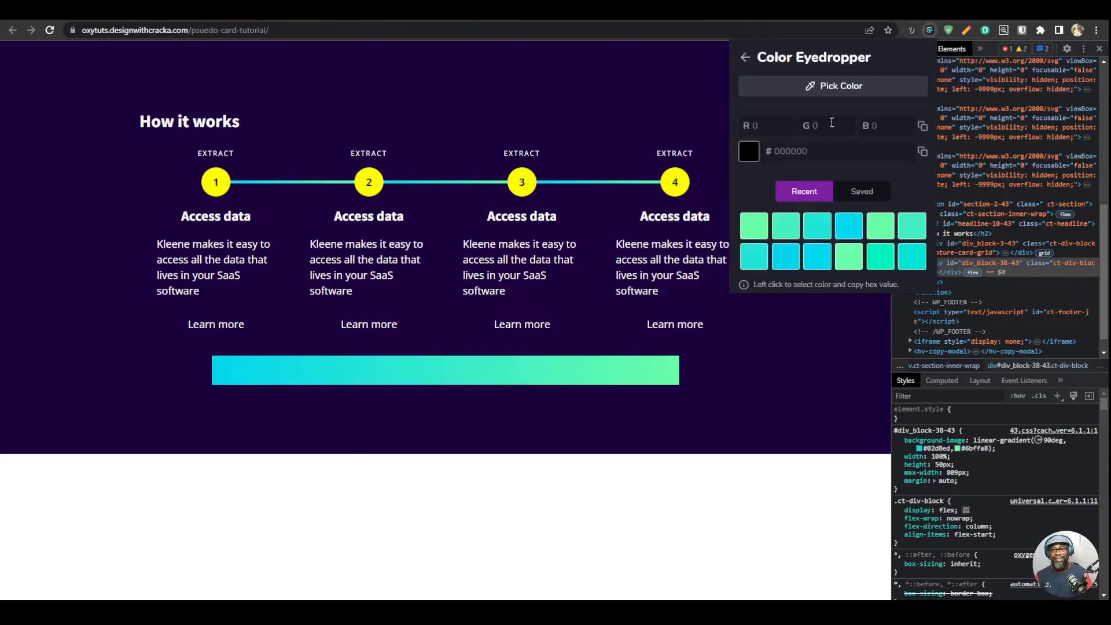
pyautogui.click(797, 87)
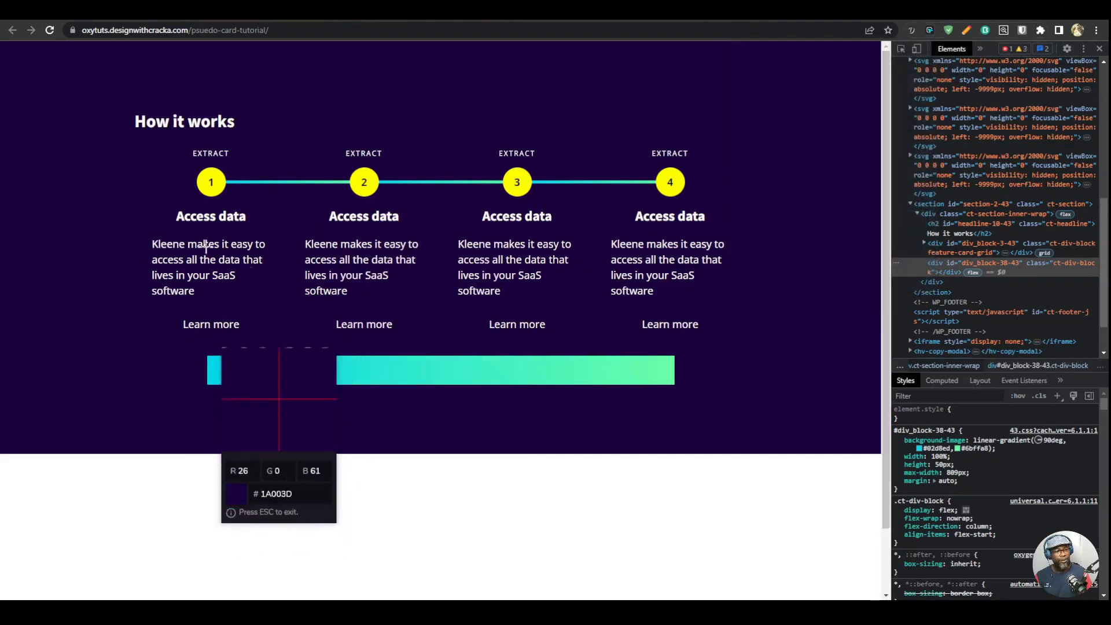
pyautogui.click(210, 380)
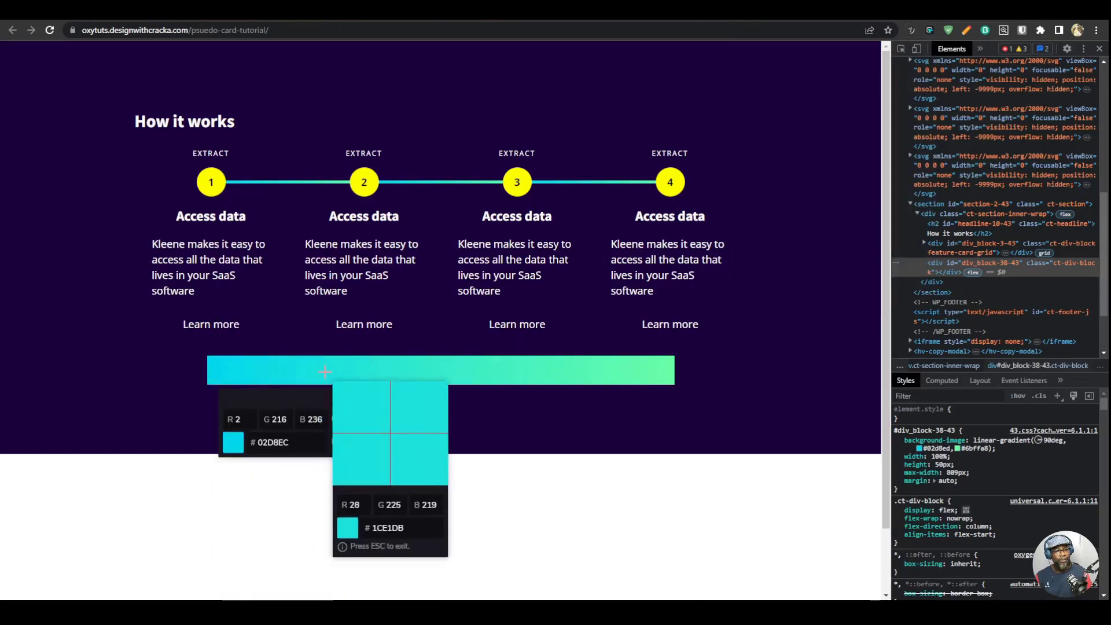
pyautogui.click(359, 378)
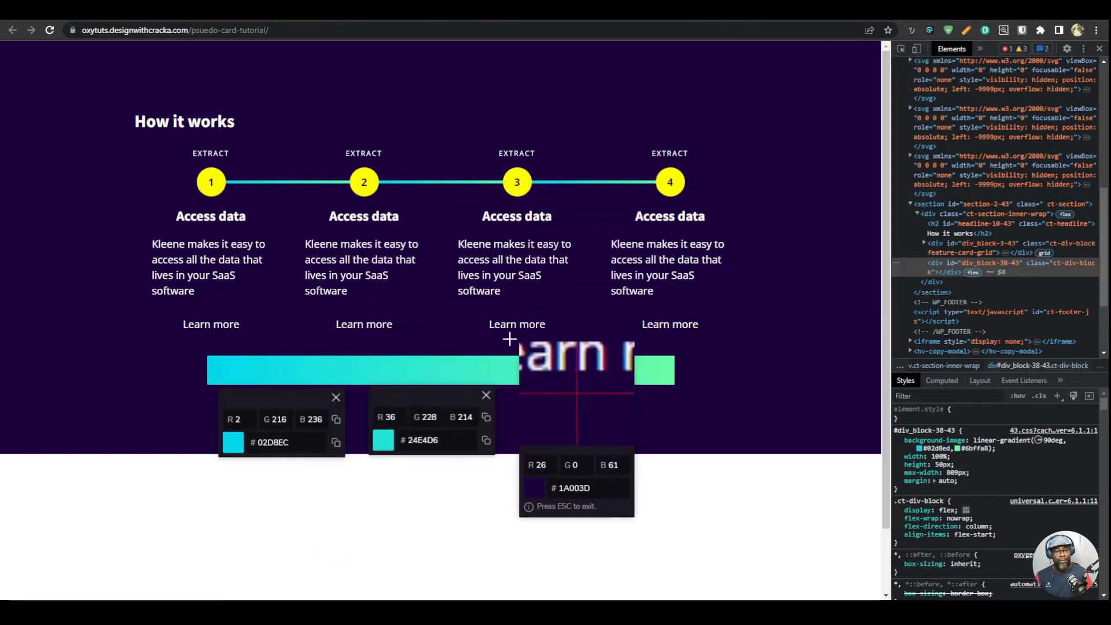
pyautogui.click(509, 370)
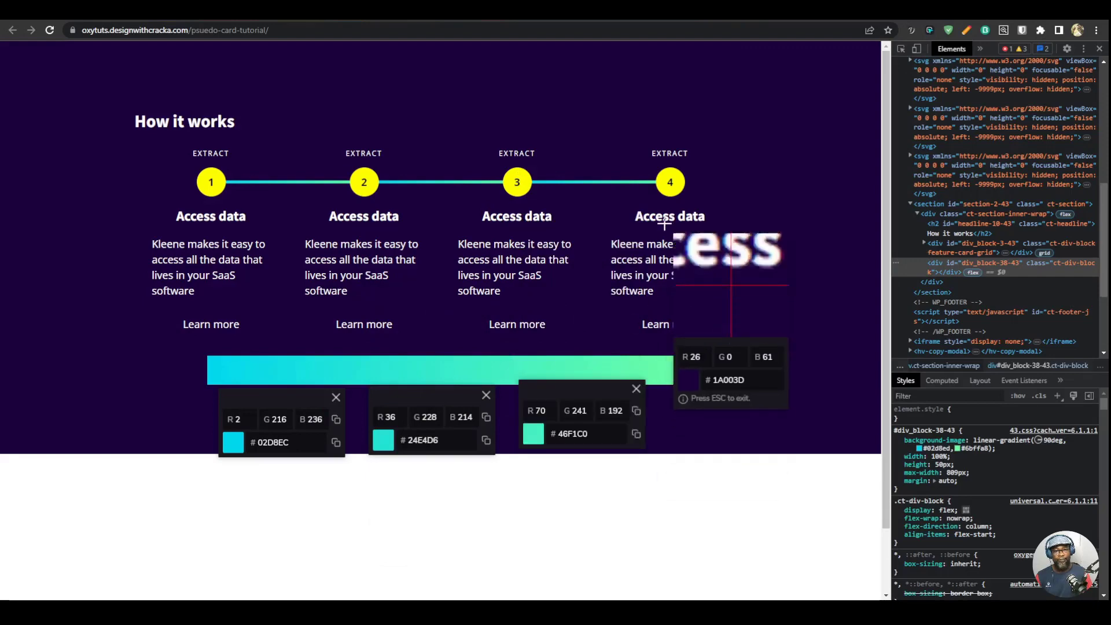
pyautogui.click(674, 380)
pyautogui.click(383, 444)
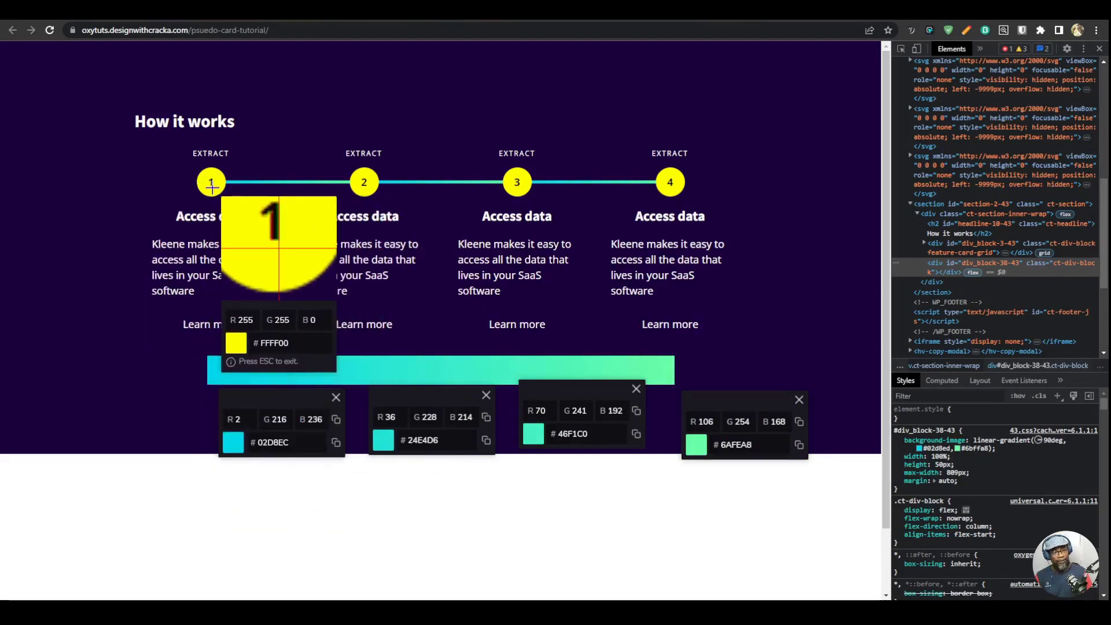
pyautogui.press('Escape')
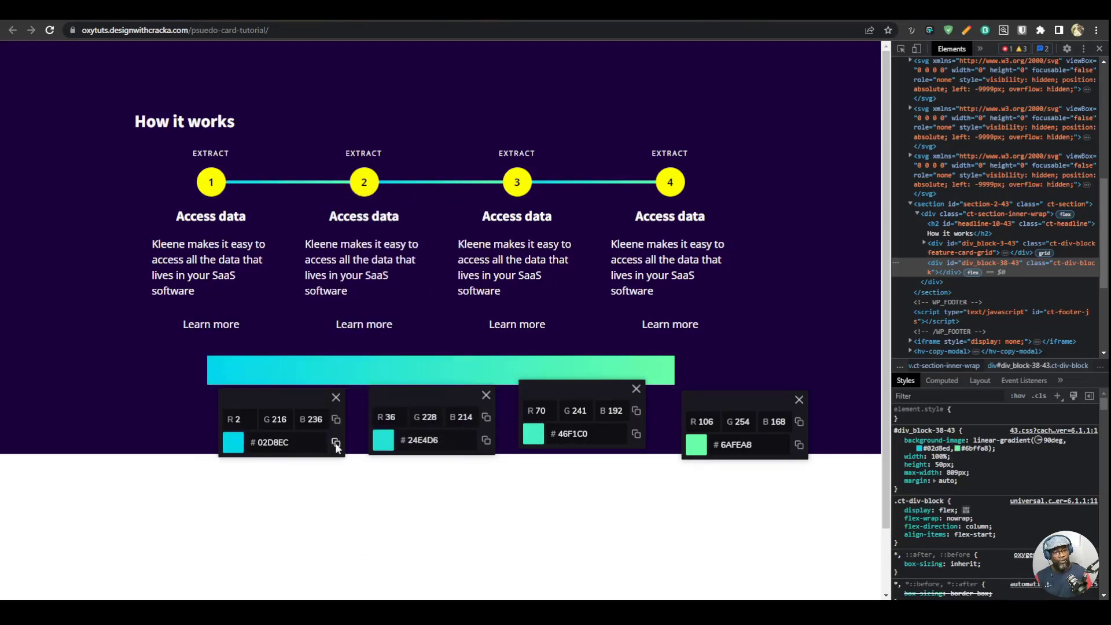
# Step: Copy the first two sampled hex codes into card 1's rule in the feature-cards stylesheet: --start-color #02d8ec and --end-color #24e4d6
pyautogui.click(336, 444)
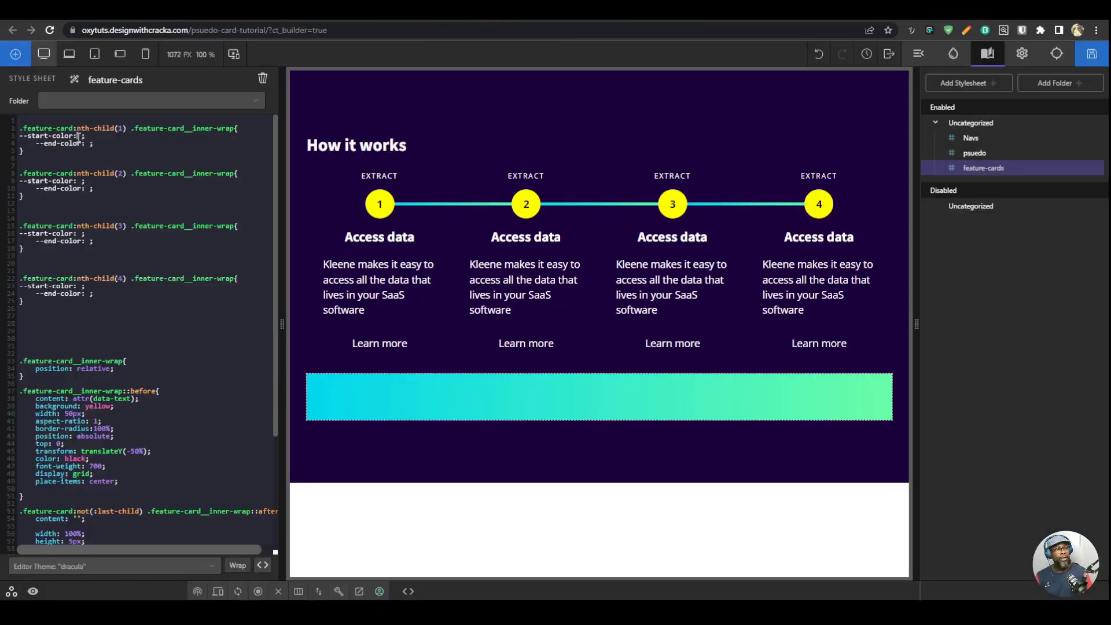
pyautogui.hotkey('ctrl', 'v')
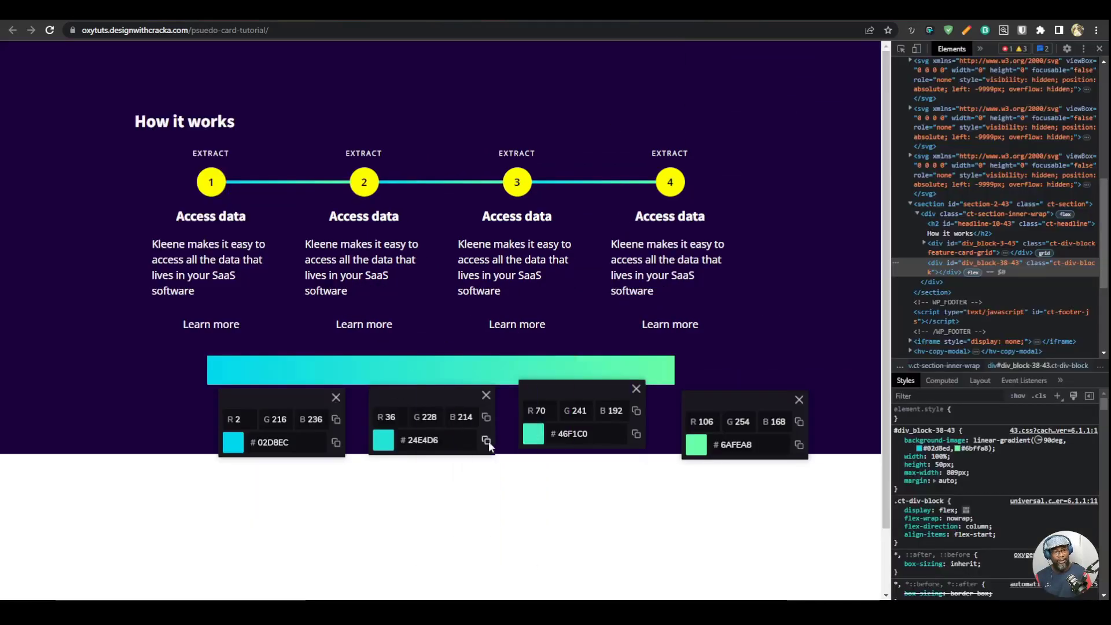
pyautogui.click(486, 441)
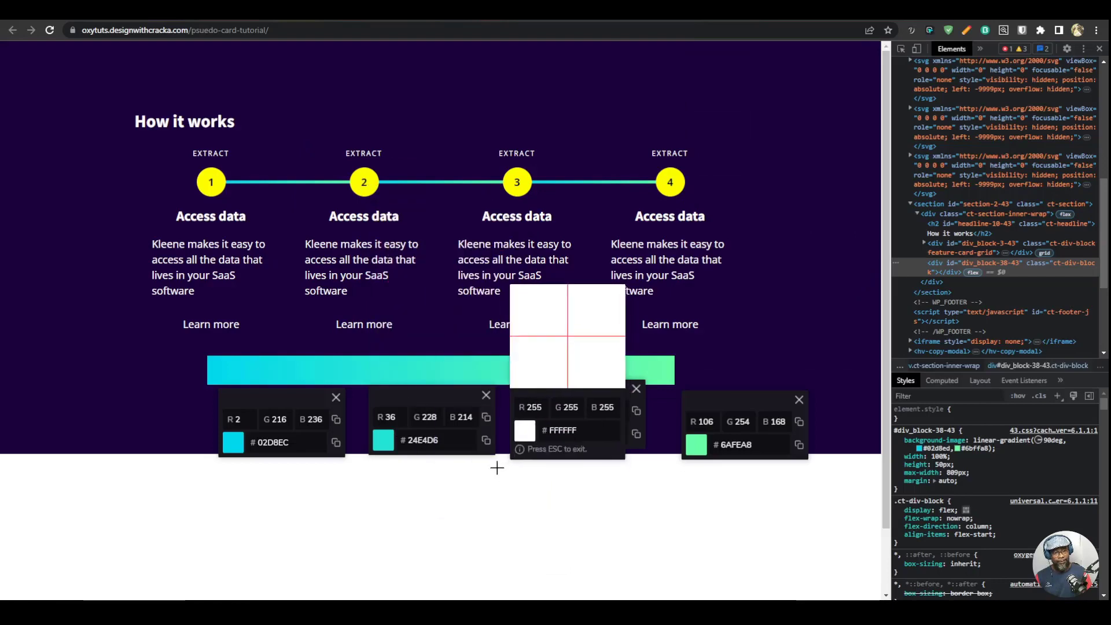
pyautogui.press('Escape')
pyautogui.click(484, 438)
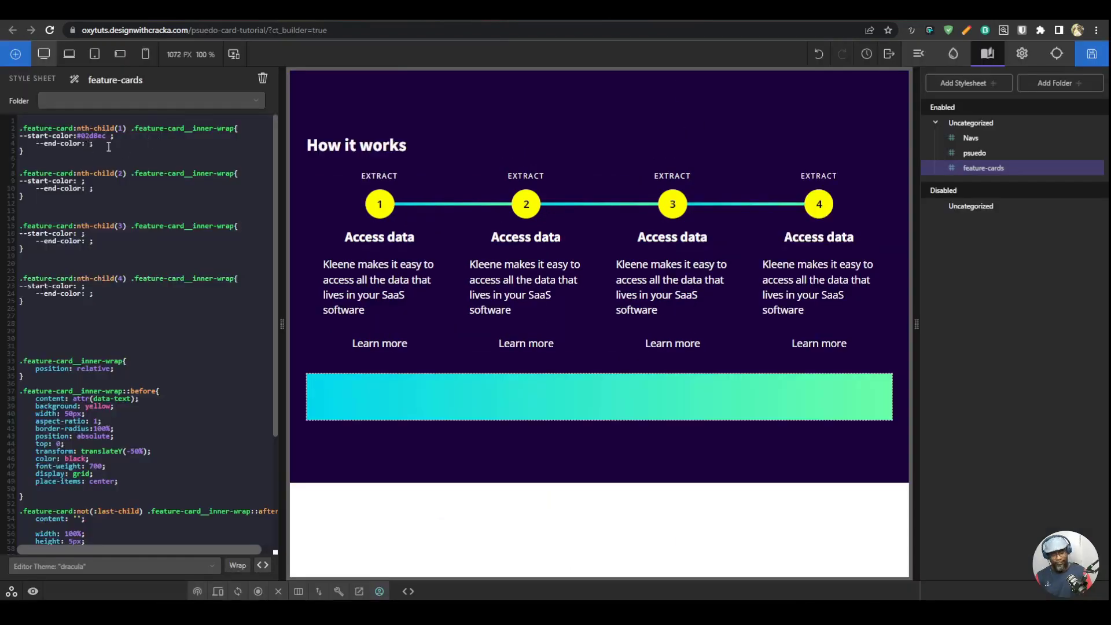
pyautogui.hotkey('ctrl', 'v')
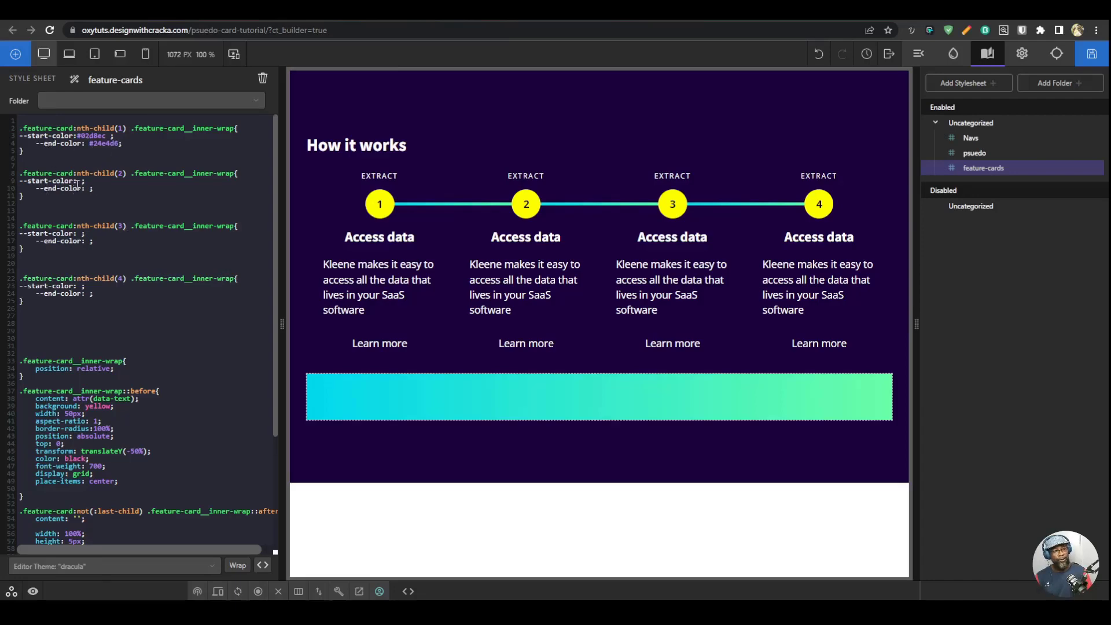
# Step: Fill in card 2's variables in the stylesheet with --start-color #24e4d6 and the third sampled colour #46f1c0 as --end-color
pyautogui.hotkey('ctrl', 'v')
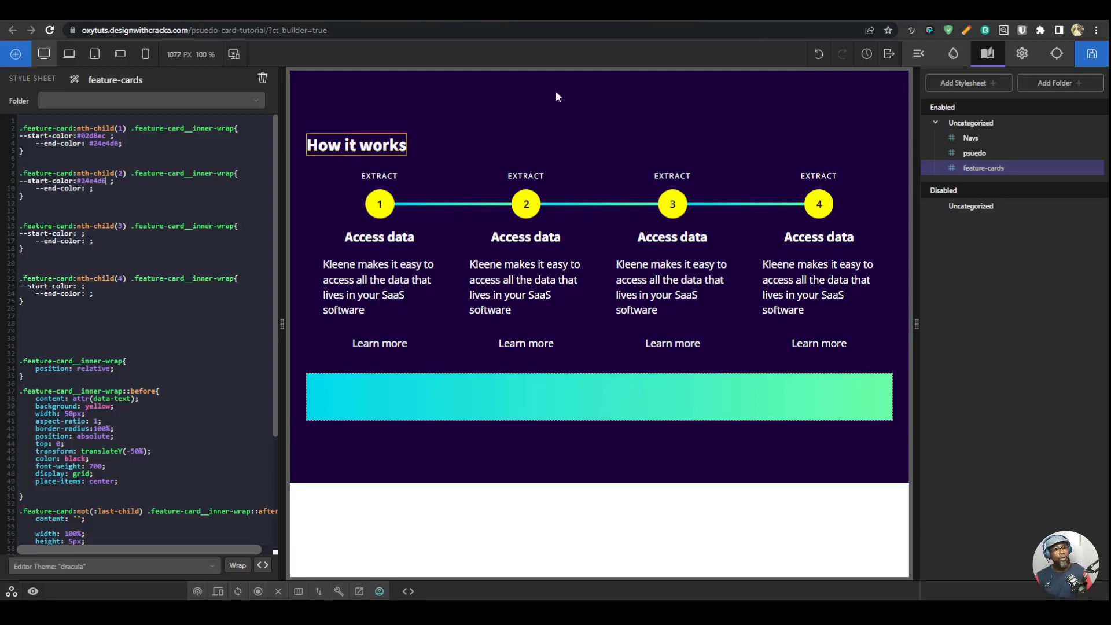
pyautogui.click(578, 10)
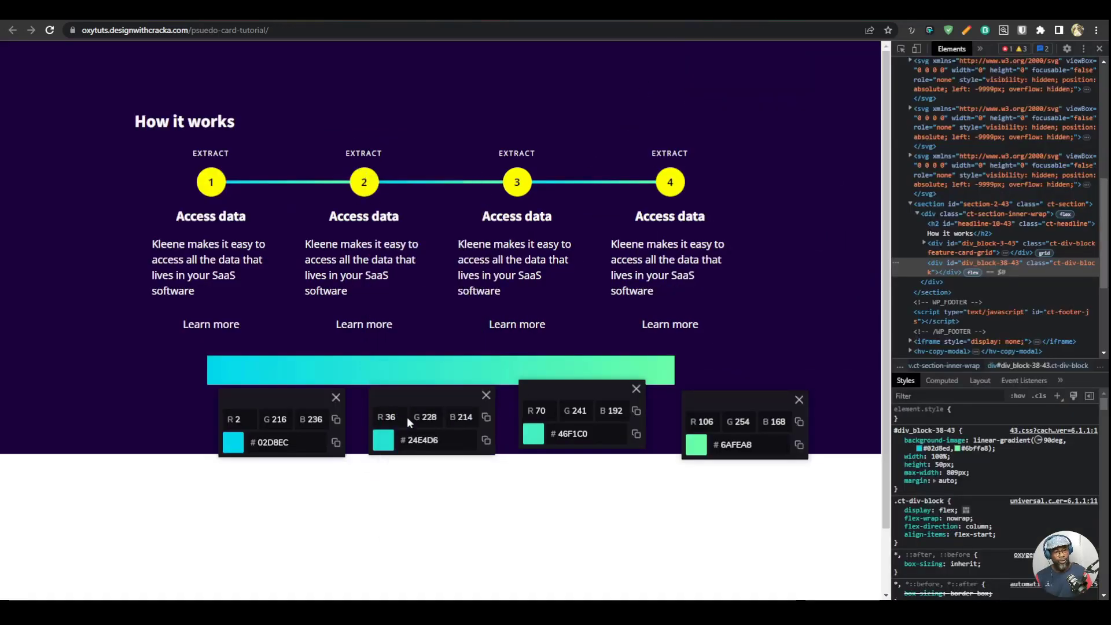
pyautogui.click(636, 434)
pyautogui.click(665, 11)
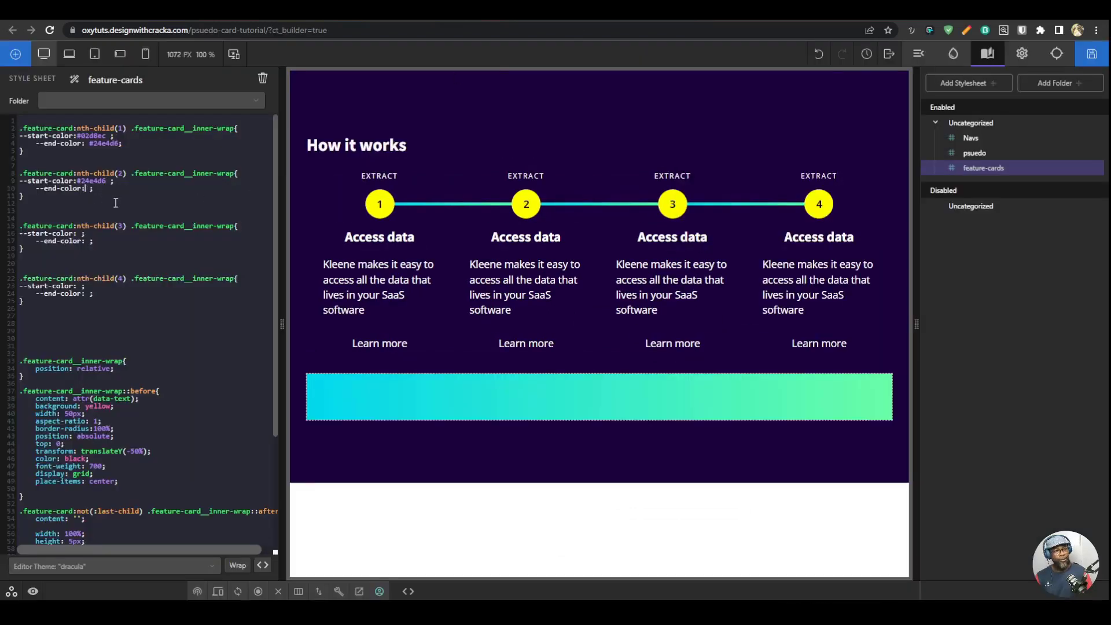
pyautogui.hotkey('ctrl', 'v')
# Step: Fill in card 3's variables with --start-color #46f1c0 and the fourth sampled colour #6afea8 as --end-color
pyautogui.hotkey('ctrl', 'v')
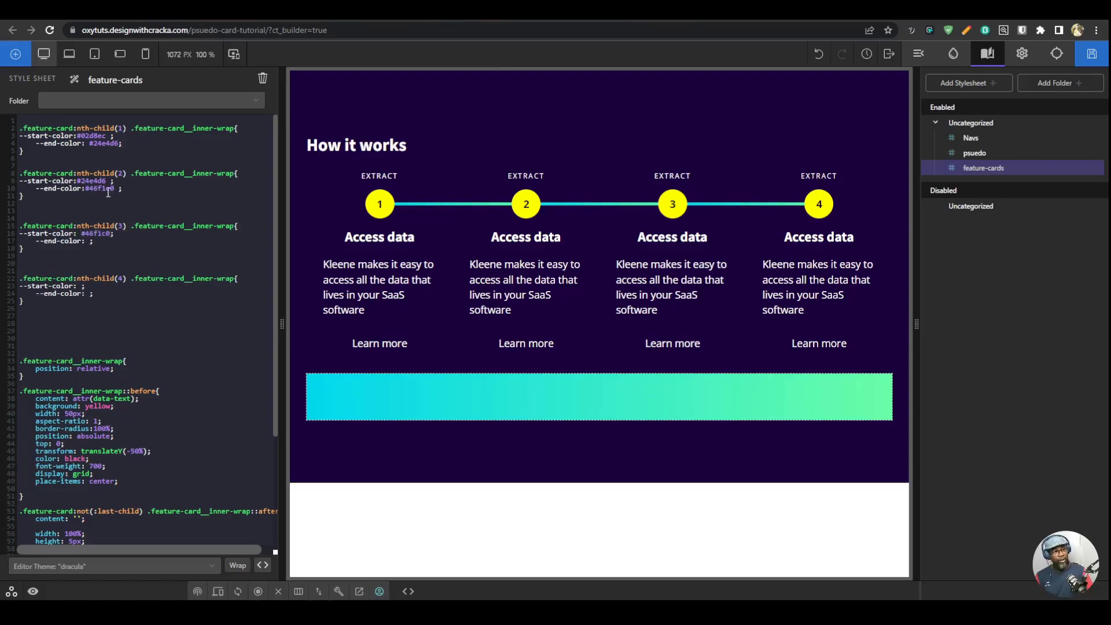
pyautogui.click(731, 10)
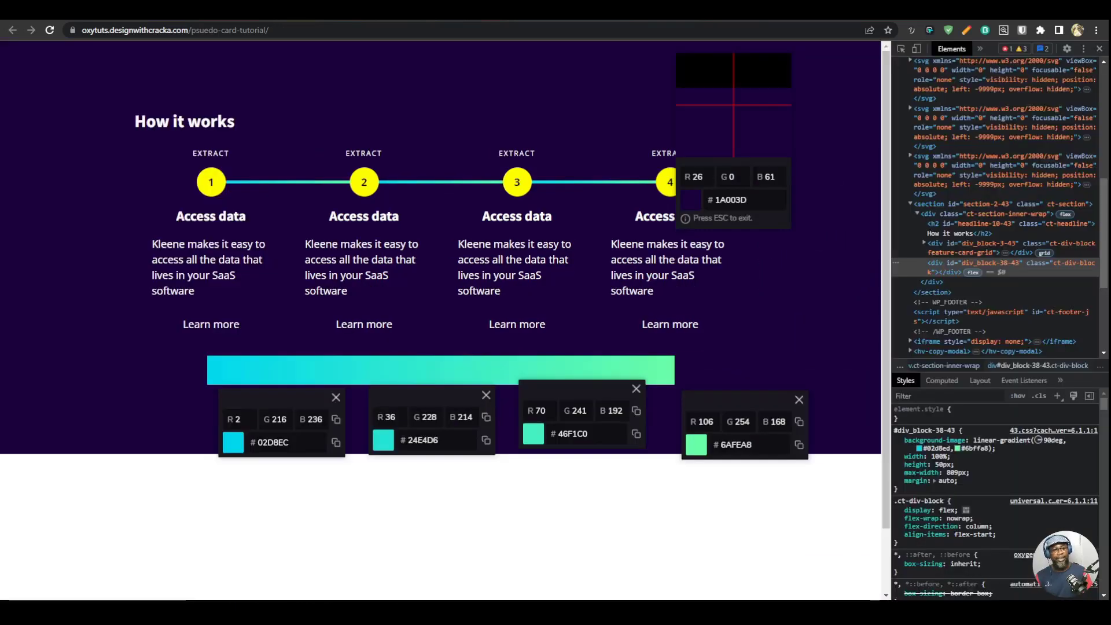
pyautogui.click(799, 445)
pyautogui.click(602, 10)
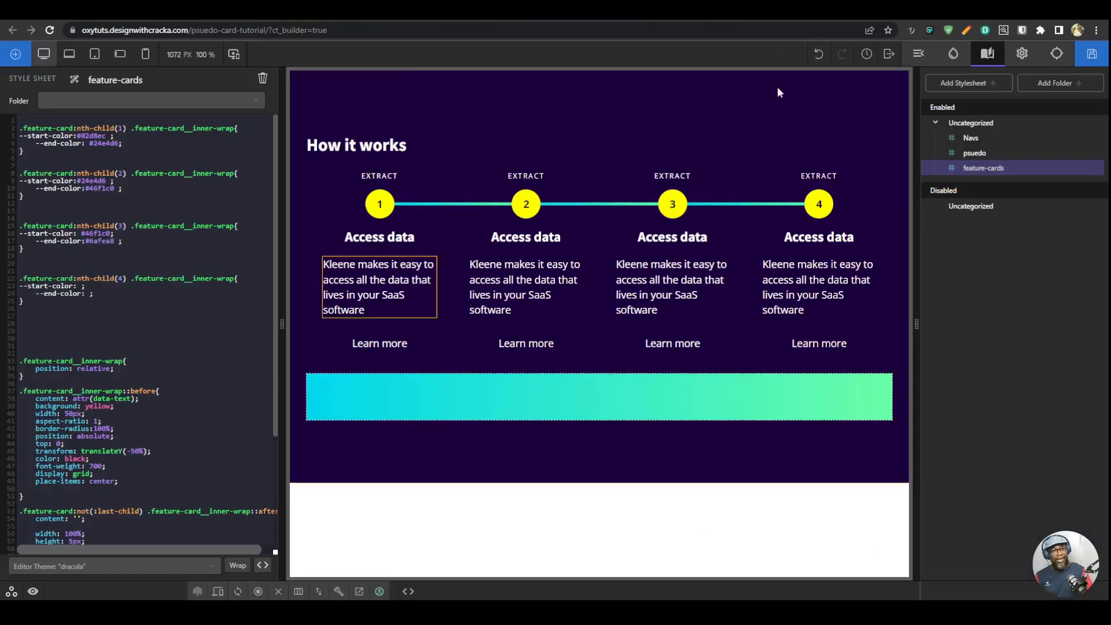
# Step: Set both --start-color and --end-color in the nth-child(4) card rule to #6afea8
pyautogui.click(732, 11)
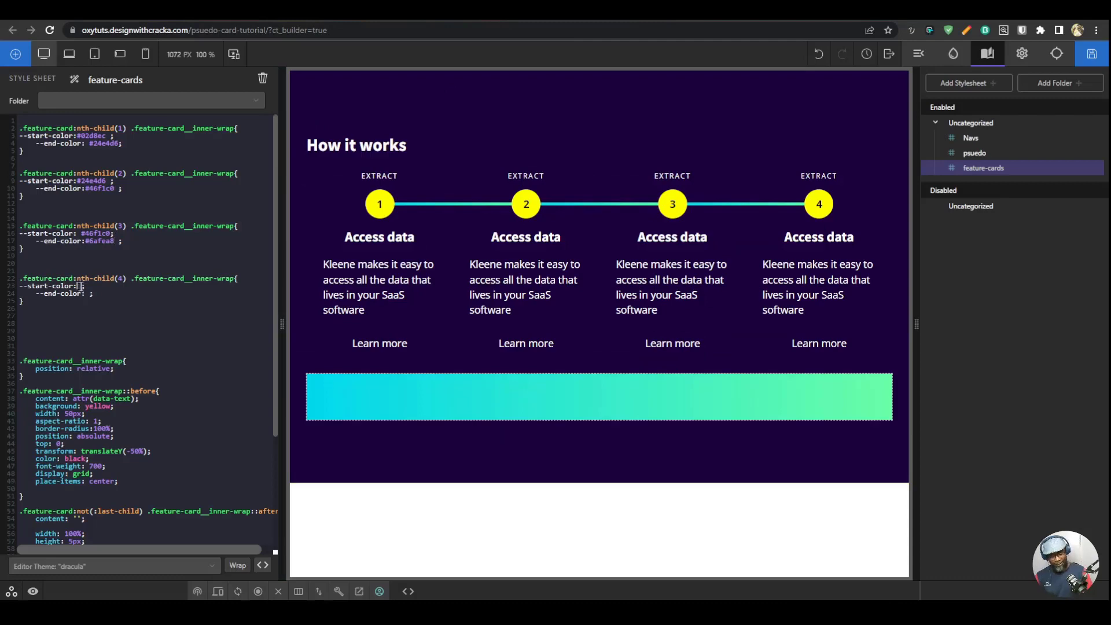
pyautogui.hotkey('ctrl', 'v')
pyautogui.hotkey('ctrl', 'v')
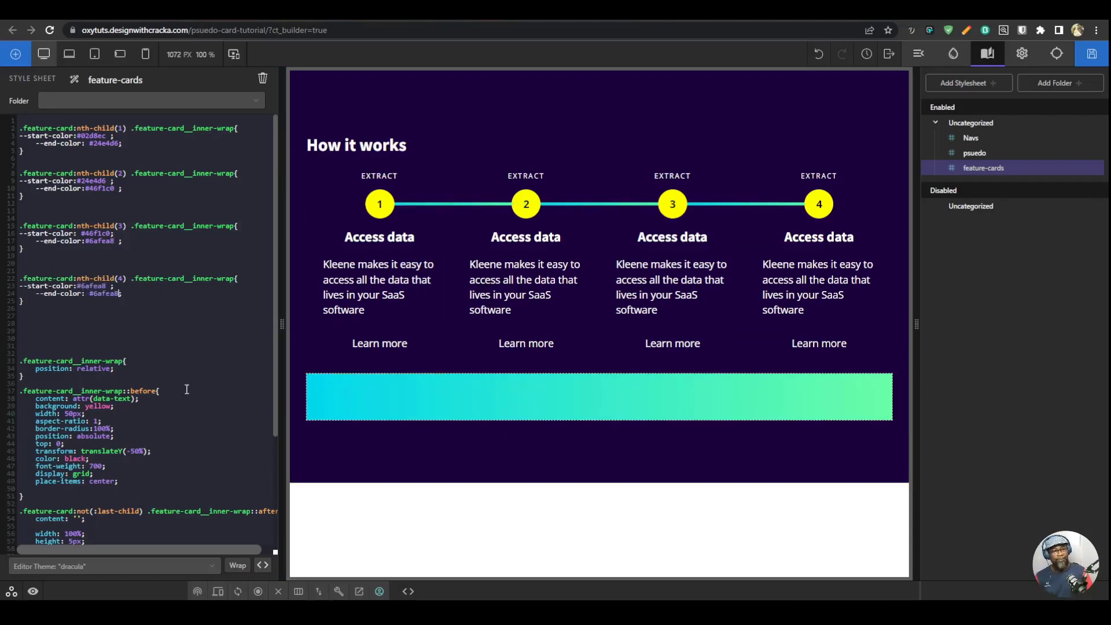
# Step: Widen the code editor and replace the first colour in the .feature-card__inner-wrap::after linear-gradient with var(--start-color)
pyautogui.scroll(-5, 184, 382)
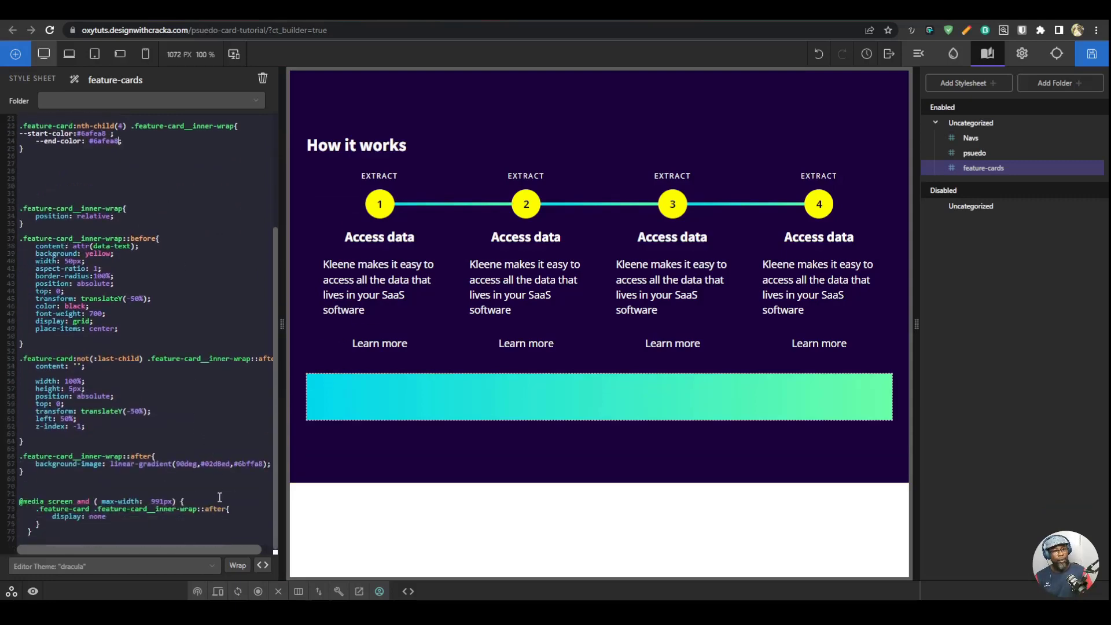
pyautogui.scroll(5, 209, 451)
pyautogui.scroll(-5, 202, 457)
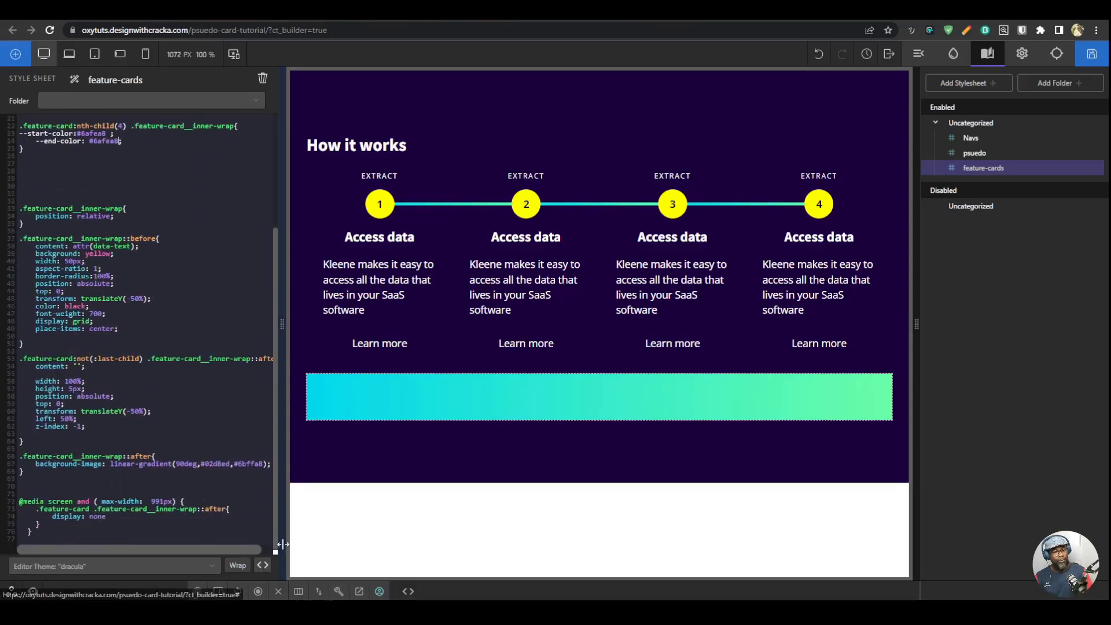
pyautogui.moveTo(283, 544); pyautogui.dragTo(319, 544)
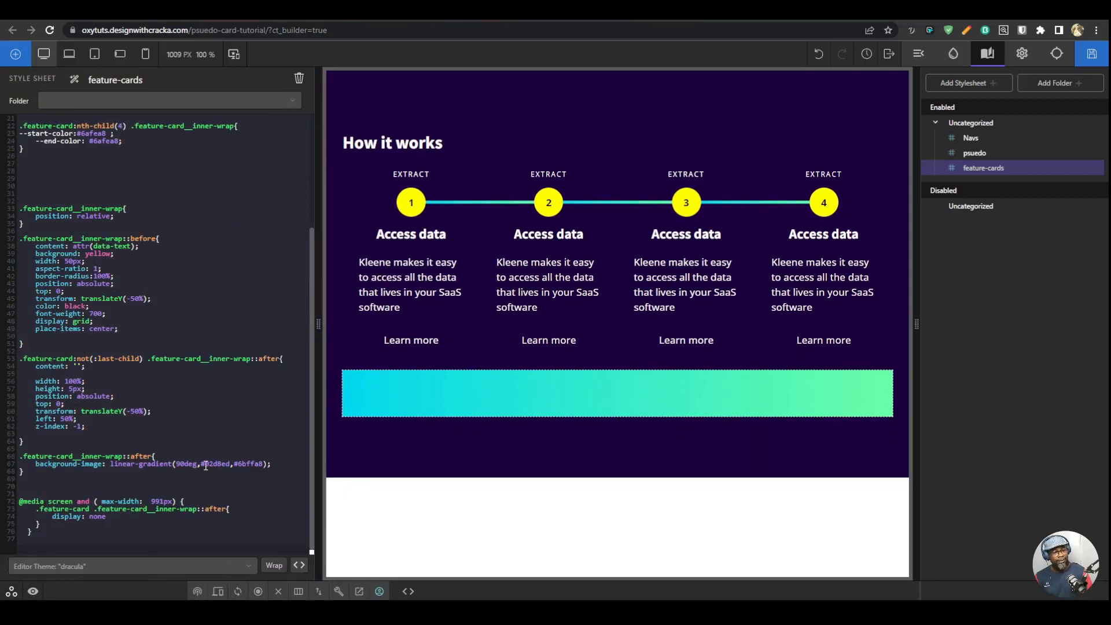
pyautogui.scroll(5, 203, 463)
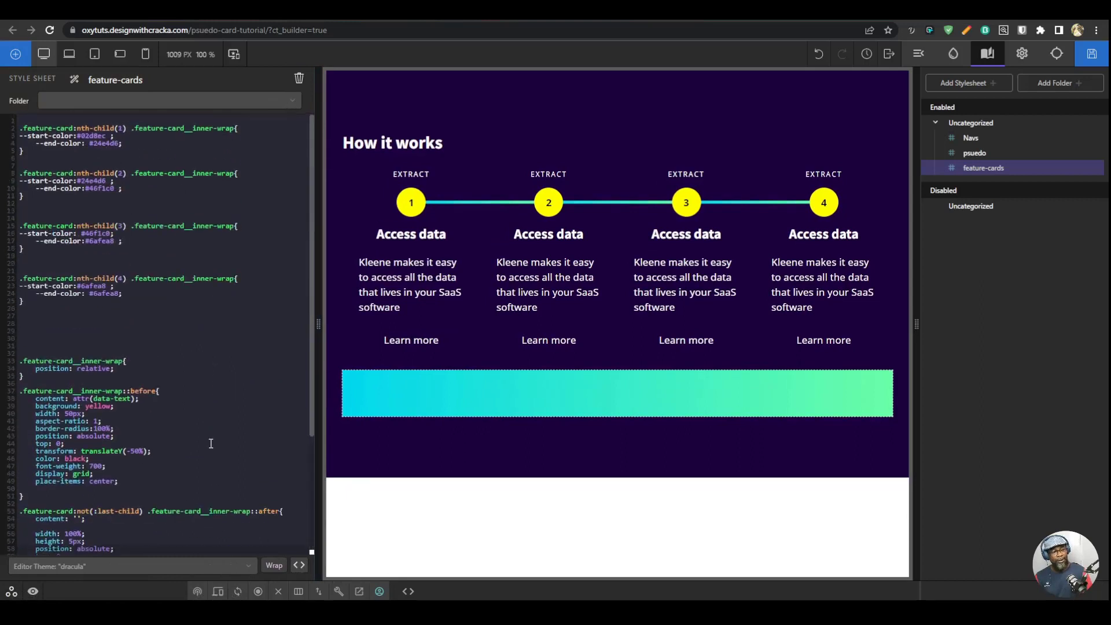
pyautogui.scroll(-5, 211, 444)
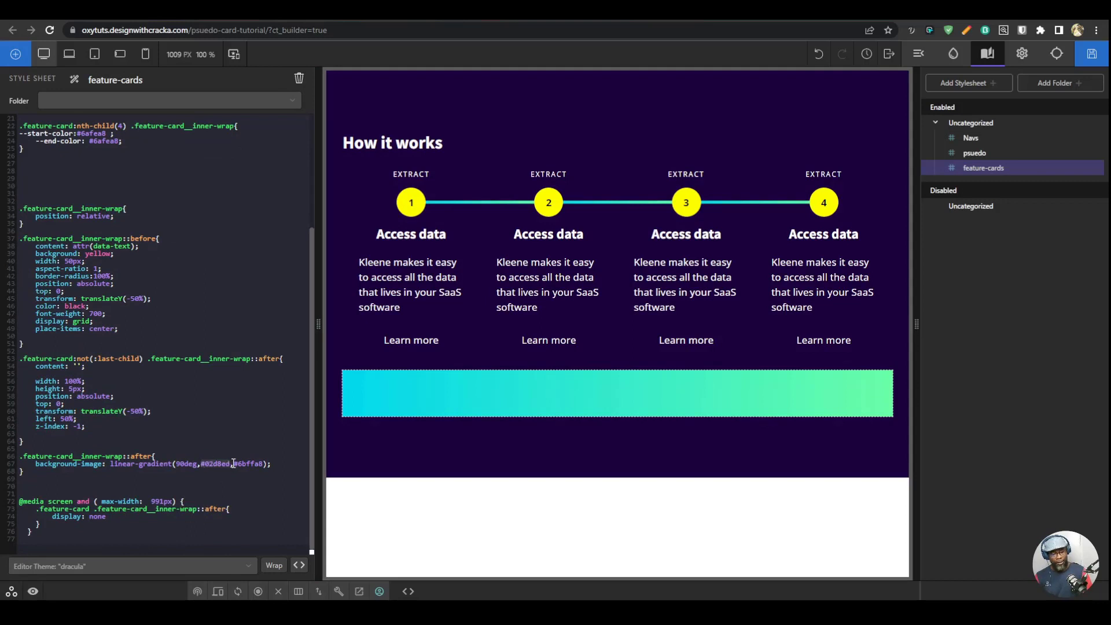
pyautogui.write('var')
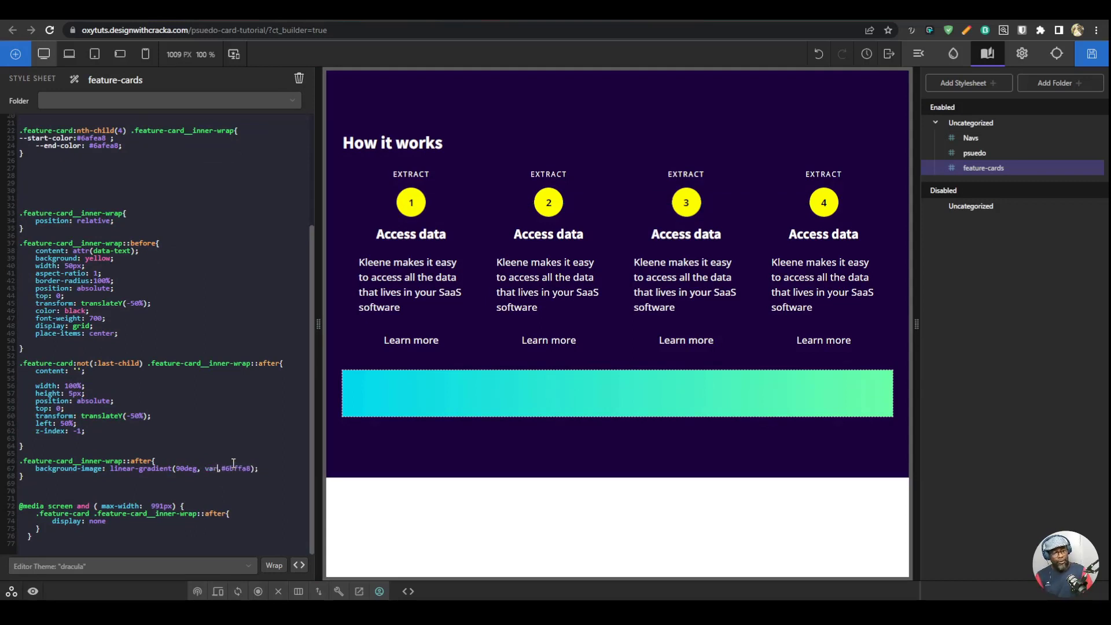
pyautogui.write('(')
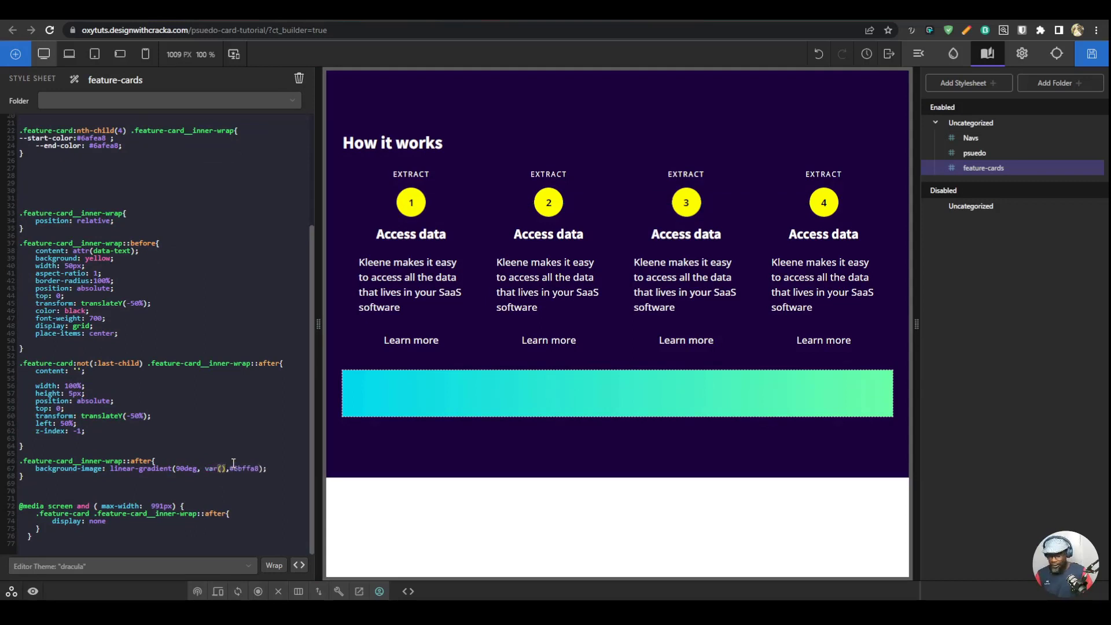
pyautogui.write('--start')
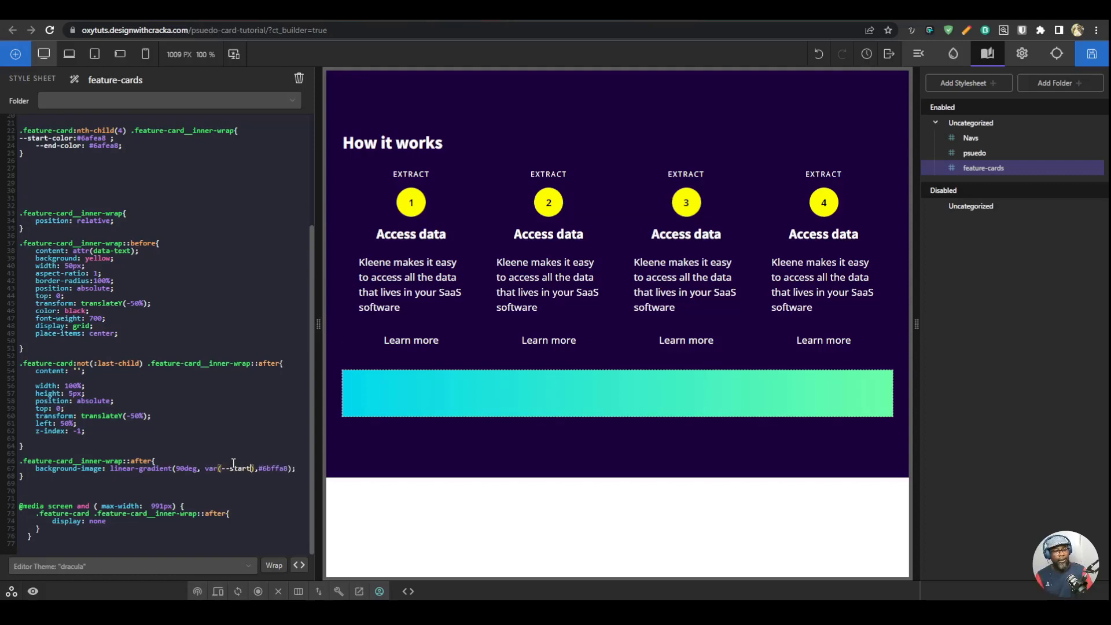
pyautogui.write('-color')
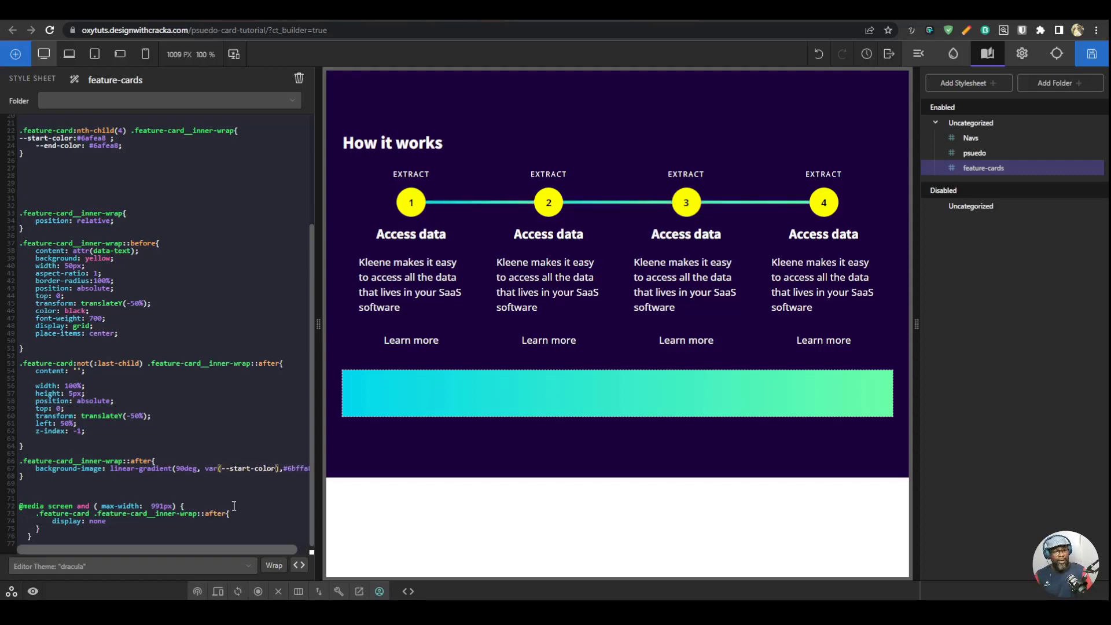
# Step: Replace the second colour in the .feature-card__inner-wrap::after linear-gradient with var(--end-color)
pyautogui.hscroll(1, 284, 556)
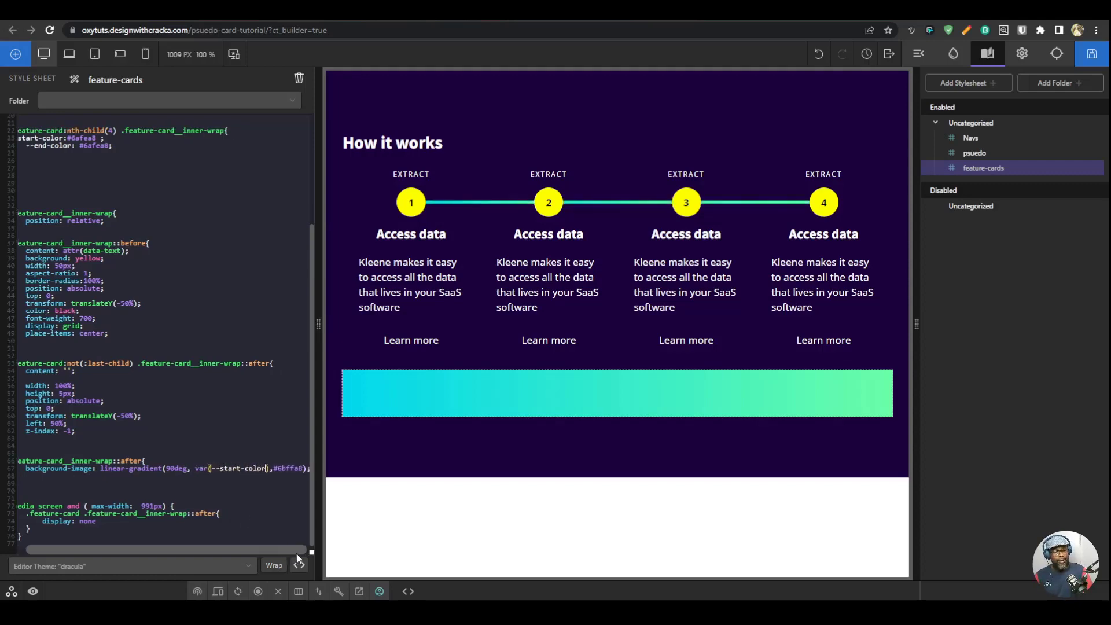
pyautogui.doubleClick(286, 470)
pyautogui.press('BackSpace')
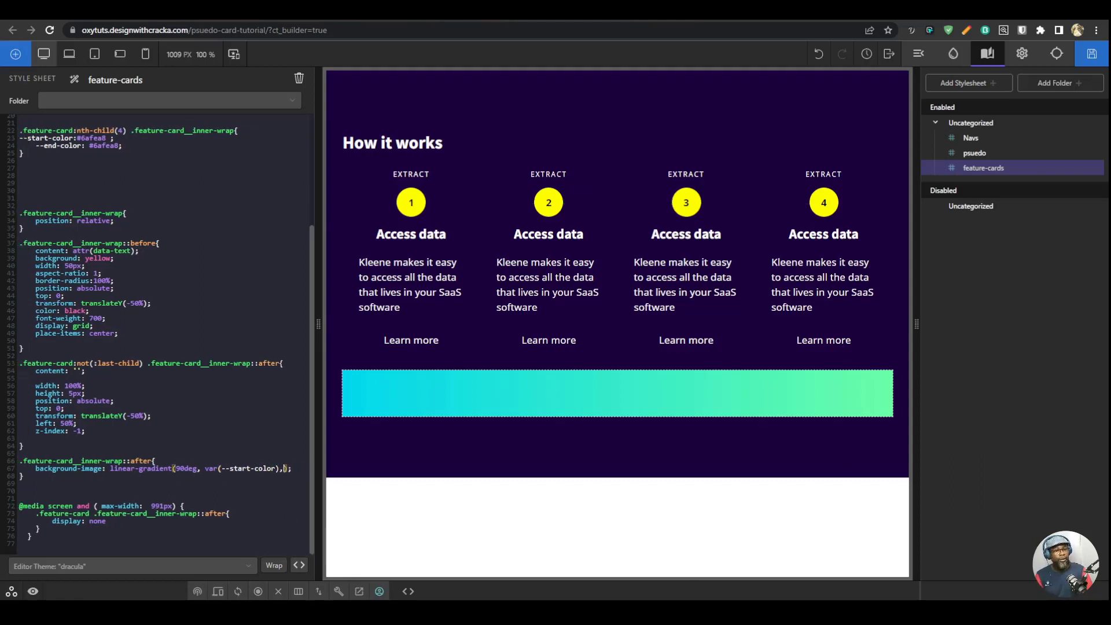
pyautogui.write('var(')
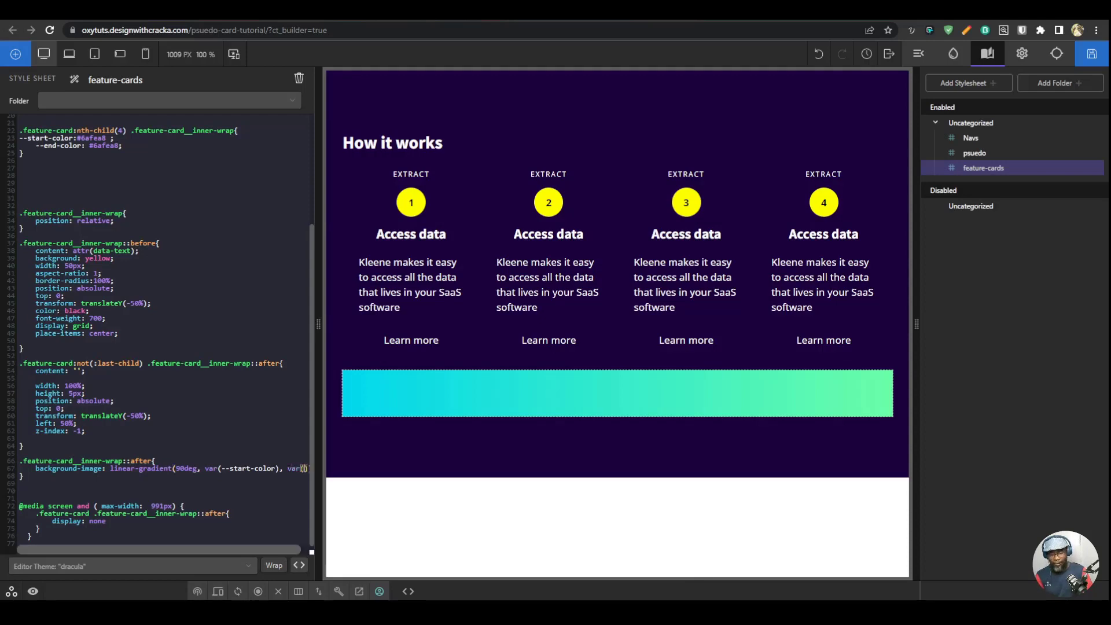
pyautogui.write('--en')
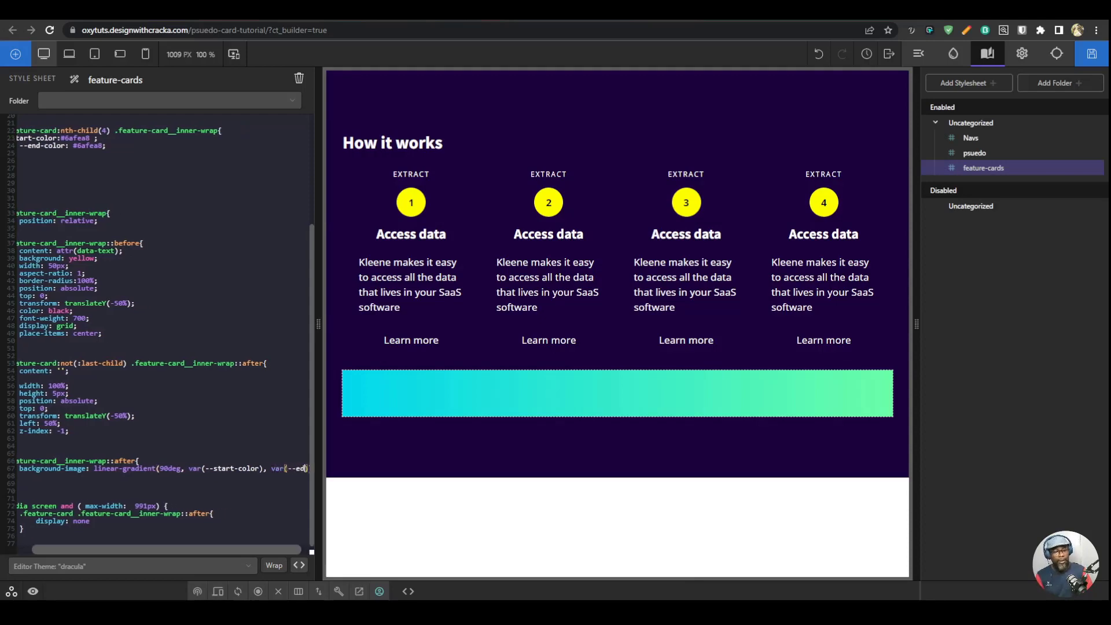
pyautogui.write('d-color')
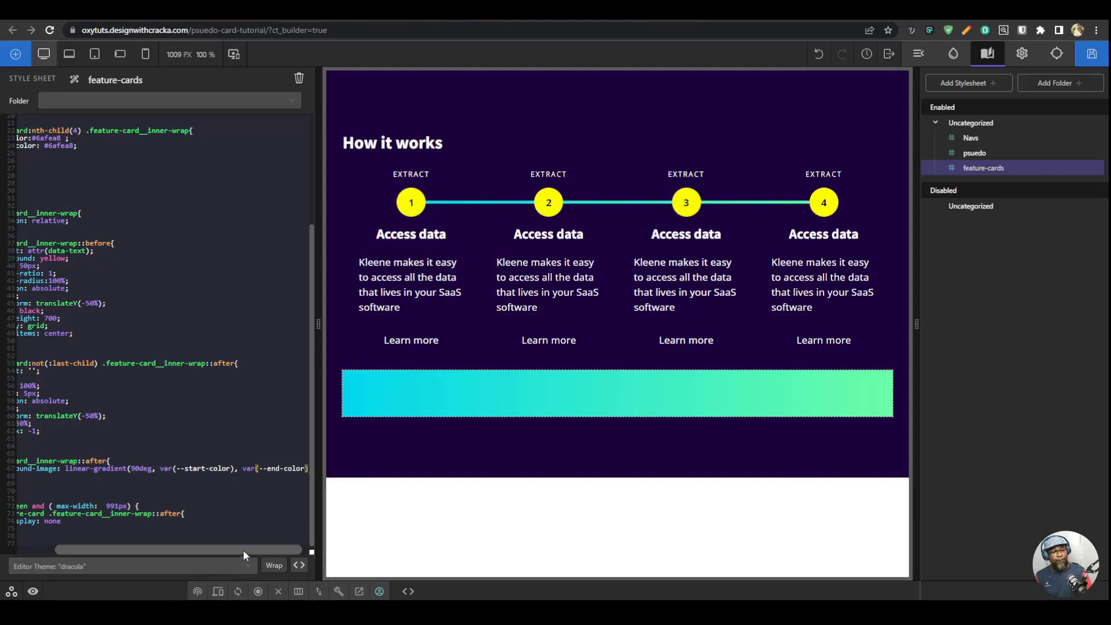
pyautogui.hscroll(-2, 248, 556)
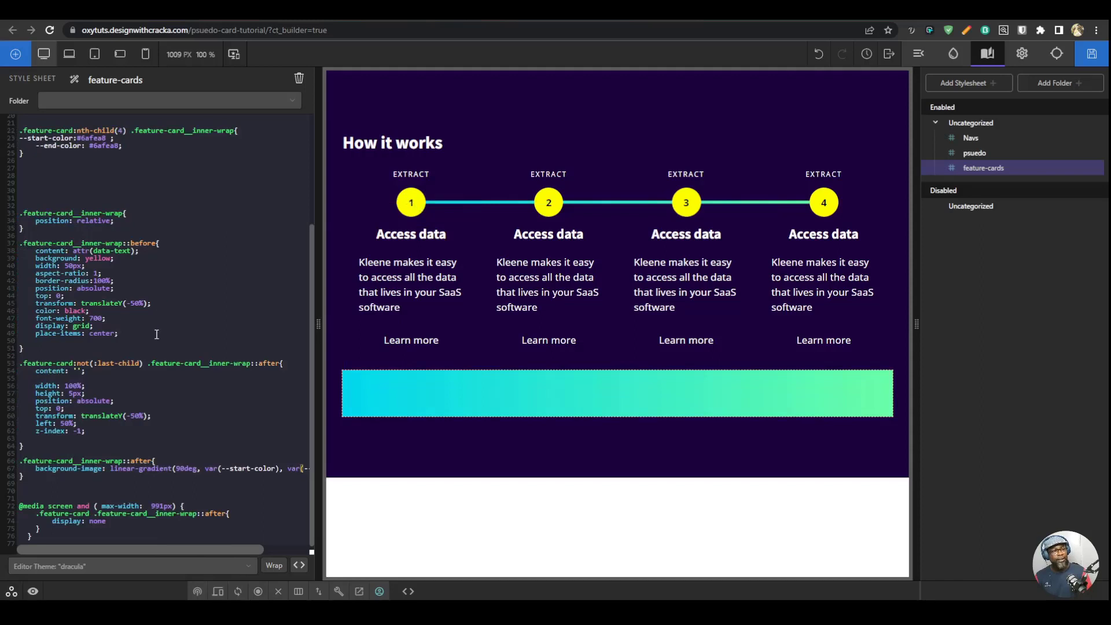
# Step: Set the background of the numbered circles in the .feature-card__inner-wrap::before rule to var(--start-color)
pyautogui.scroll(2, 133, 314)
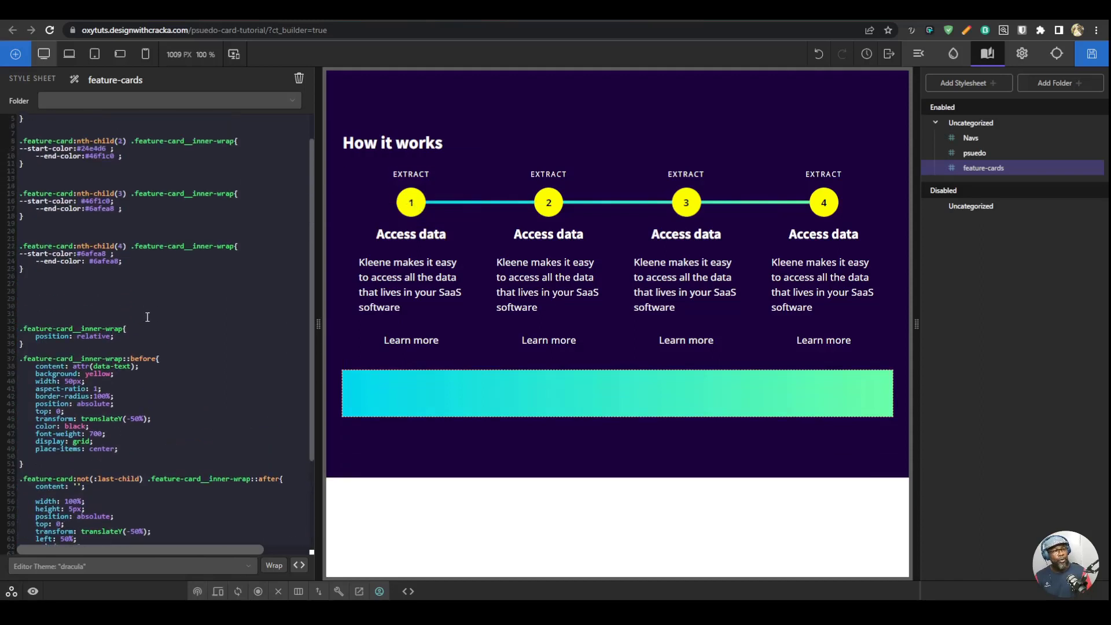
pyautogui.scroll(-2, 126, 339)
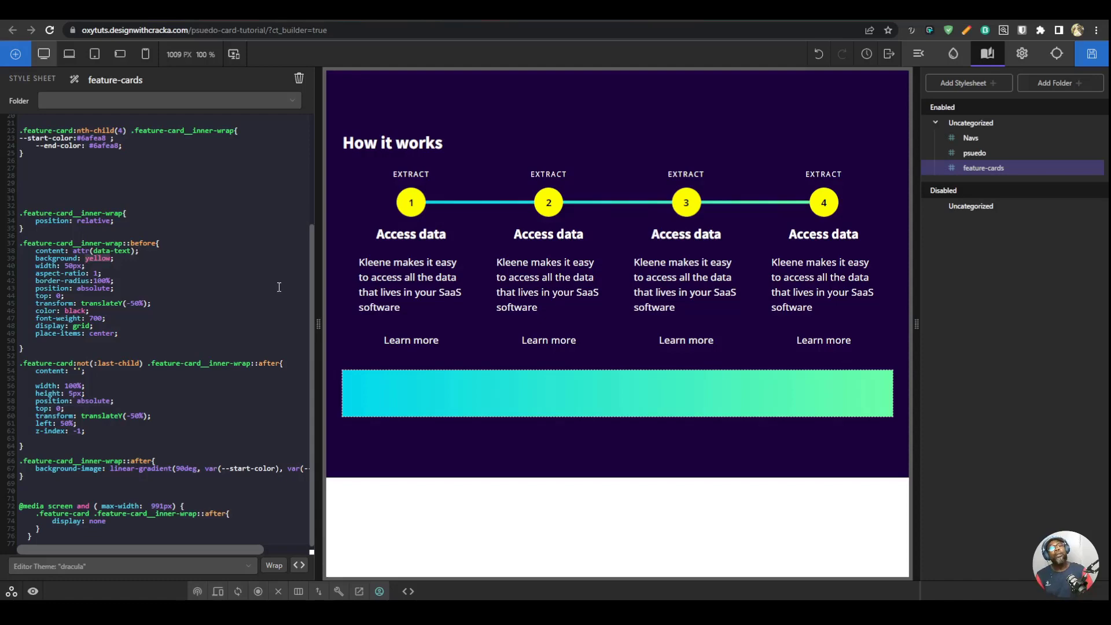
pyautogui.write('va')
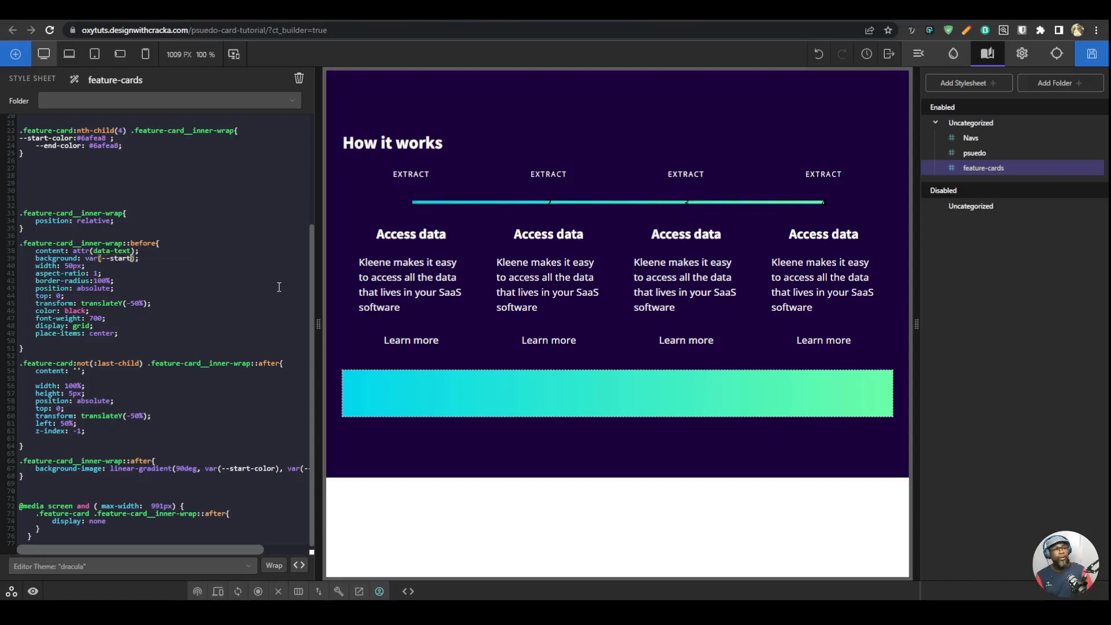
pyautogui.write('r(--start-color')
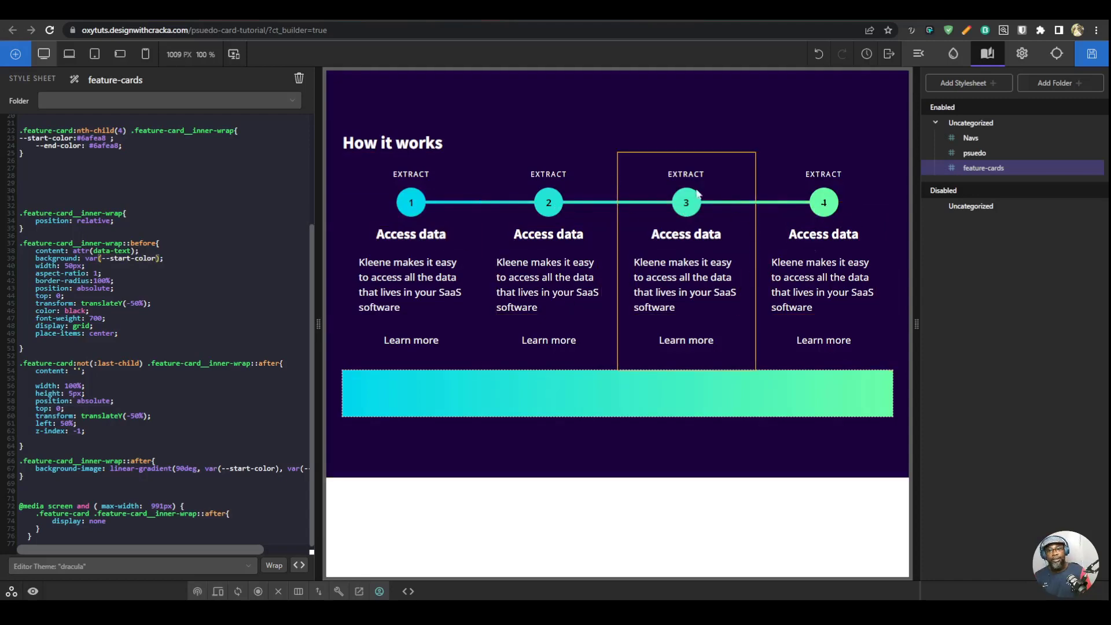
# Step: Compare the coloured circles and connector lines with the Kleene reference page, and preview the cards at tablet and desktop widths
pyautogui.hotkey('ctrl', 'Tab')
pyautogui.scroll(-8, 622, 325)
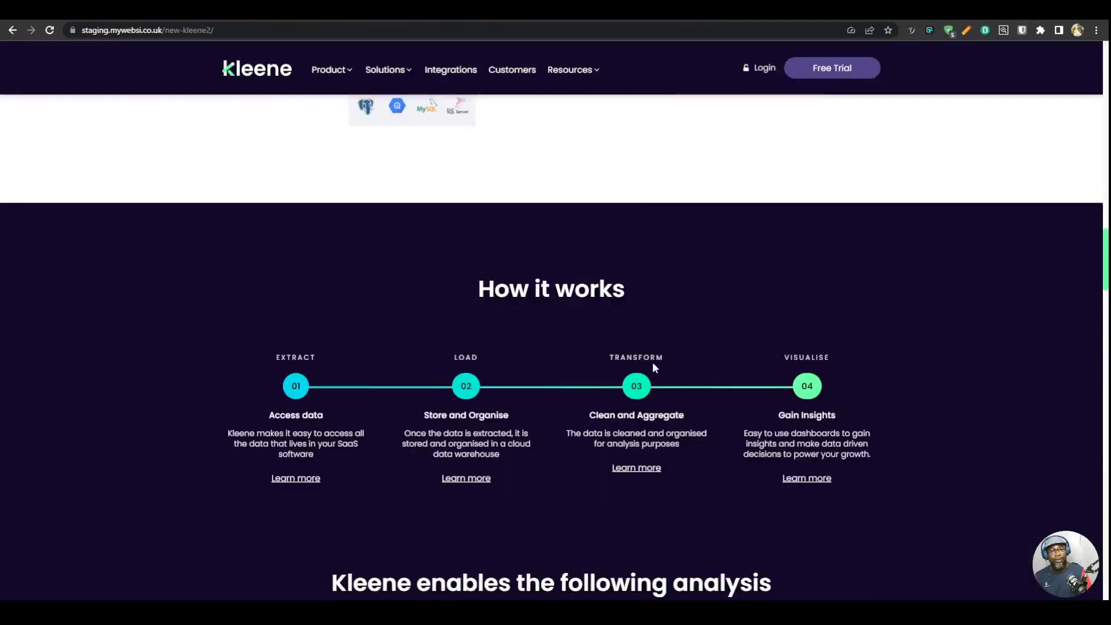
pyautogui.scroll(2, 729, 324)
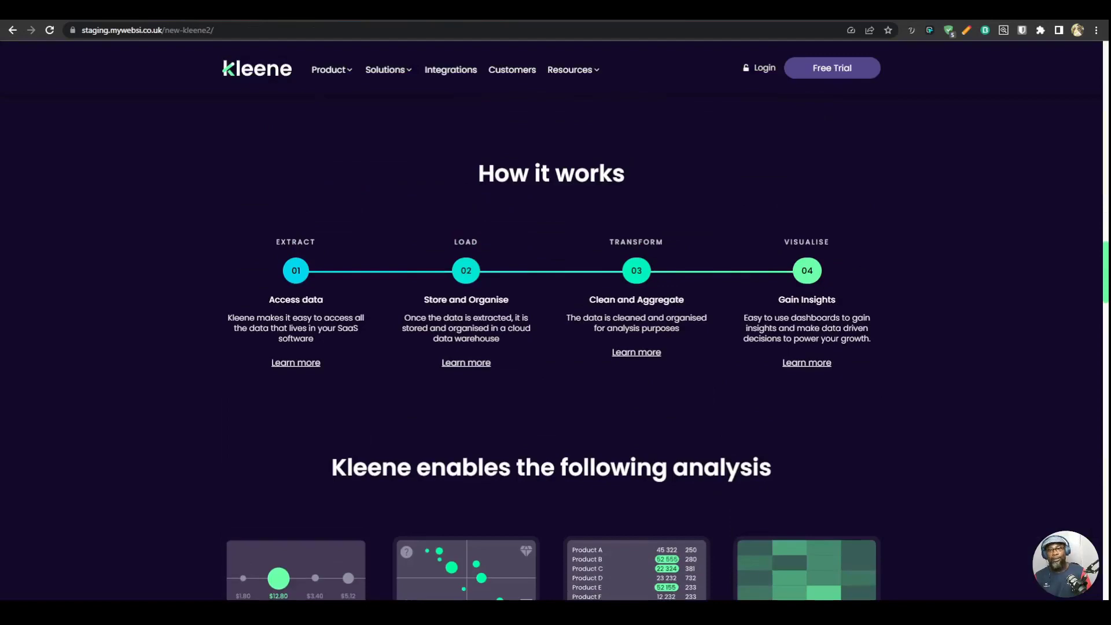
pyautogui.hotkey('ctrl', 'Tab')
pyautogui.hotkey('ctrl', 'Tab')
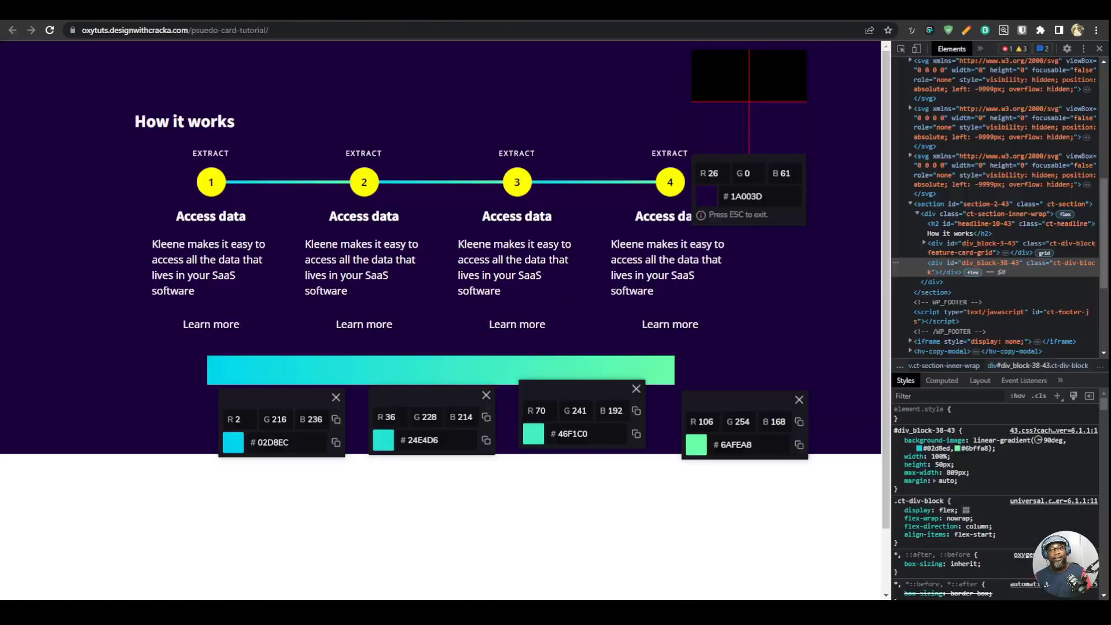
pyautogui.hotkey('ctrl', 'Tab')
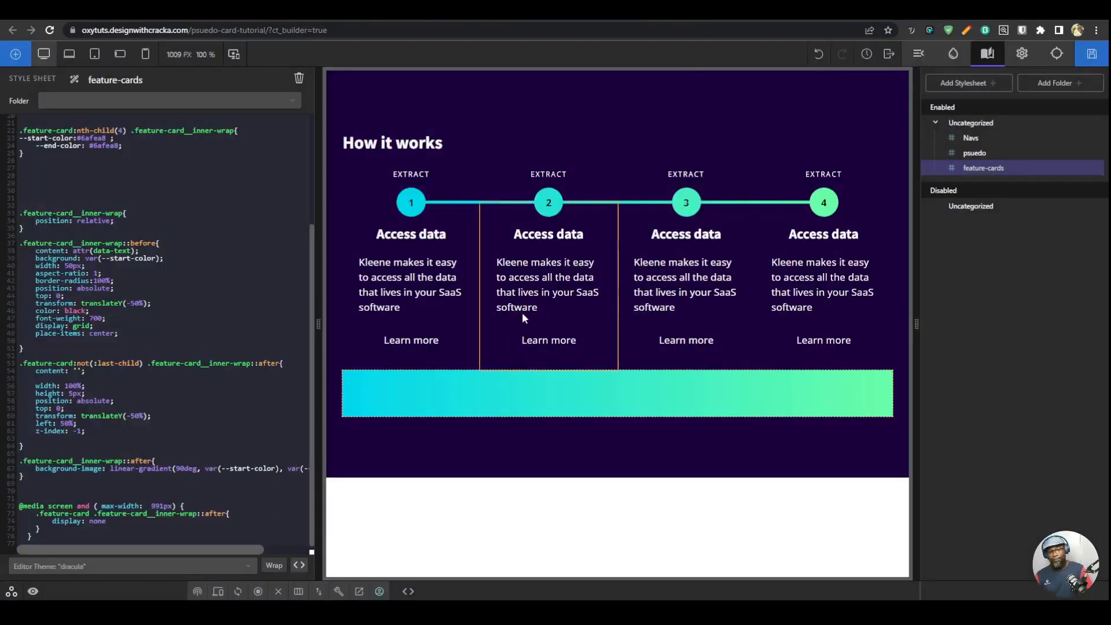
pyautogui.click(94, 53)
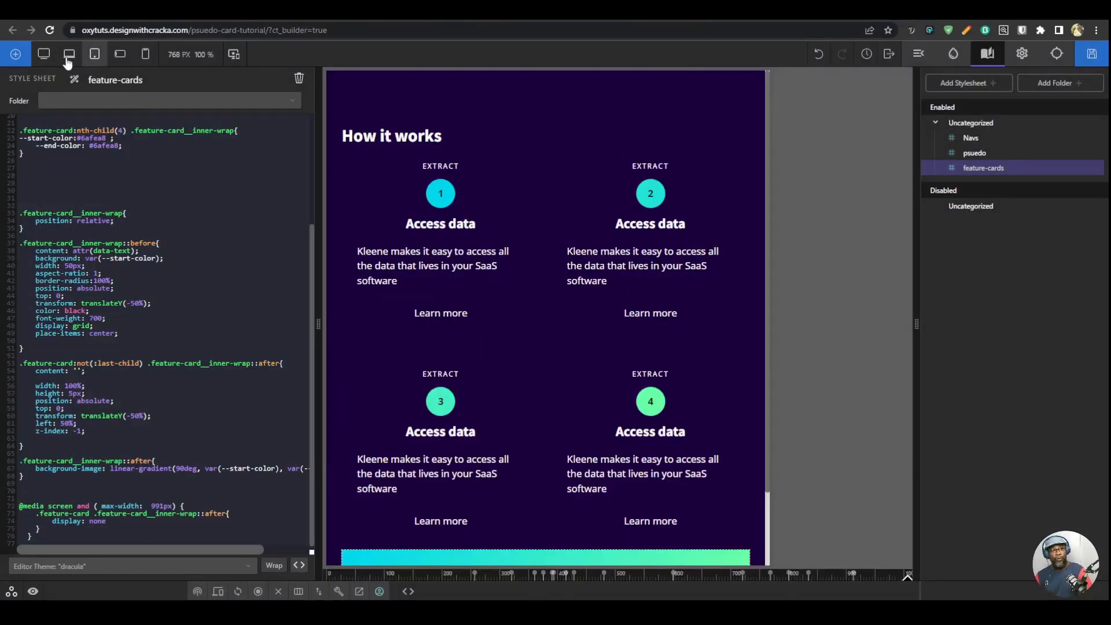
pyautogui.click(43, 55)
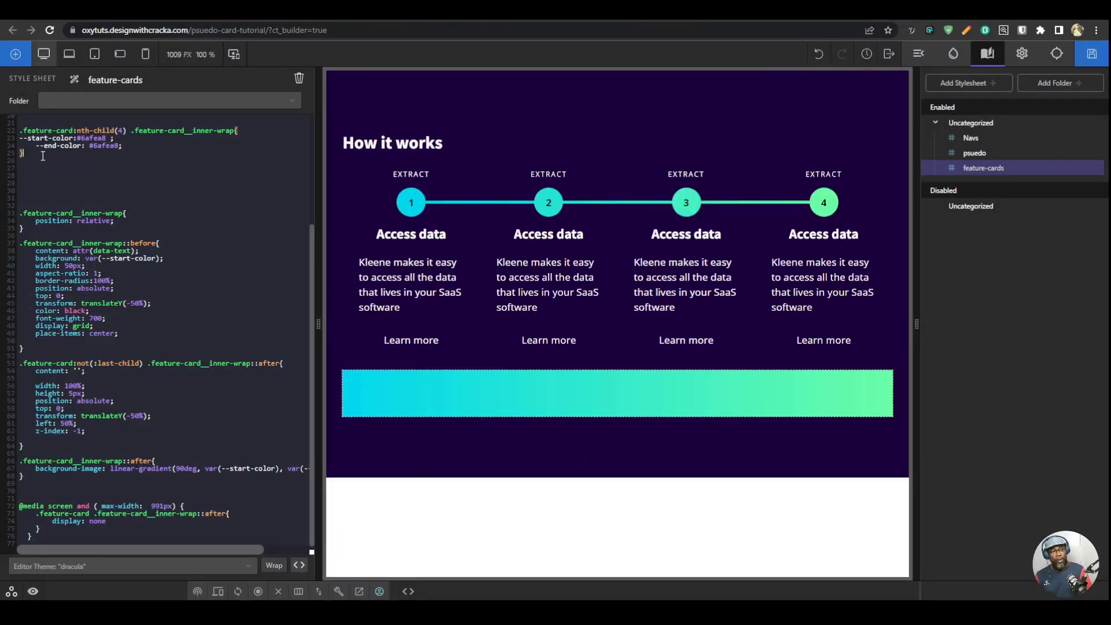
# Step: Insert two blank lines above the nth-child(1) card rule at the start of the stylesheet
pyautogui.scroll(5, 43, 158)
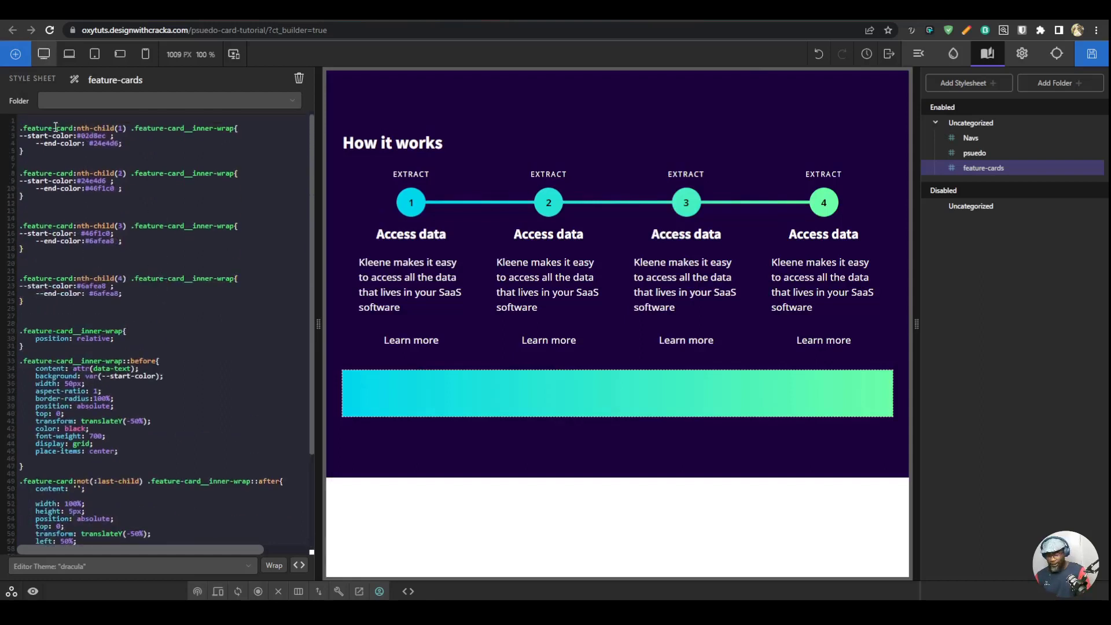
pyautogui.press('Return')
pyautogui.press('Return')
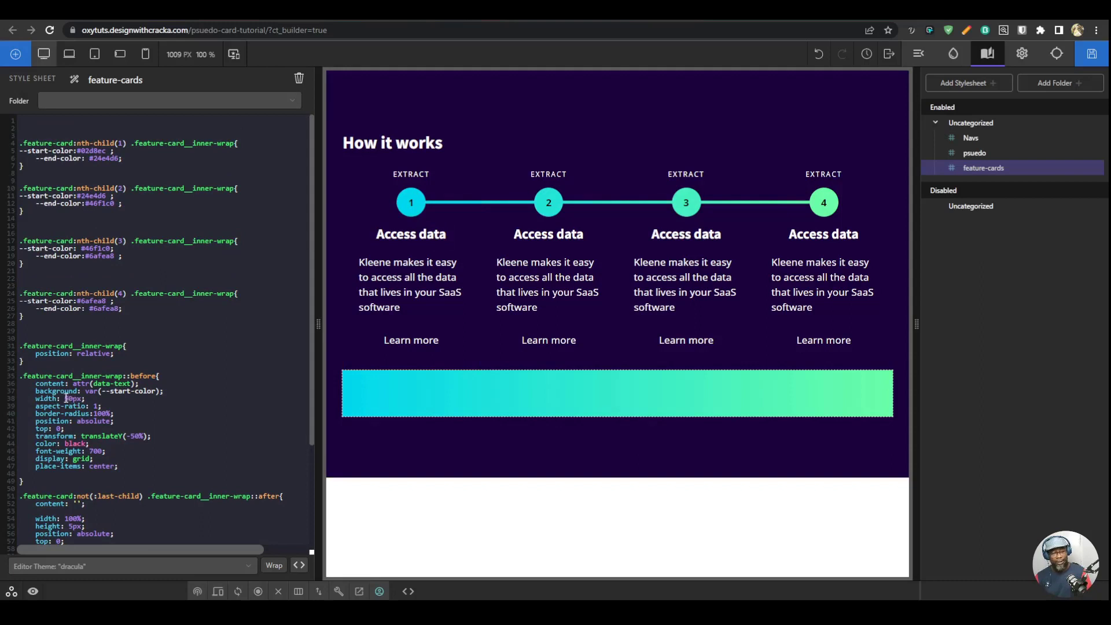
# Step: Try a 100px width for the numbered circles in the ::before rule, and restore it to 50px
pyautogui.press('BackSpace')
pyautogui.write('10')
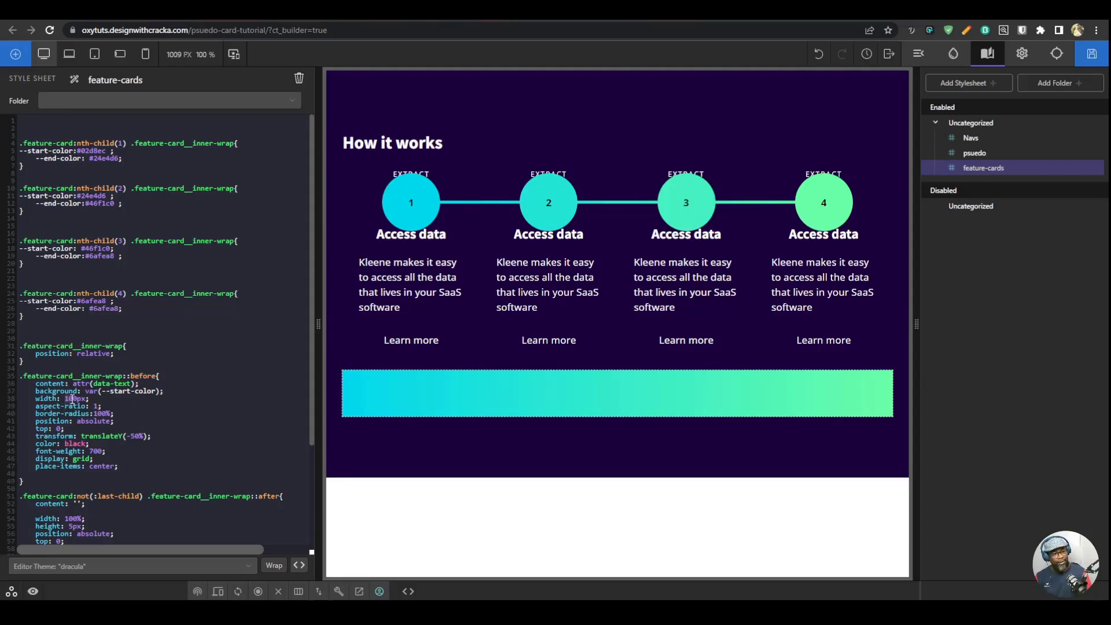
pyautogui.write('5')
# Step: Add a :root rule on the stylesheet's first line that defines --before-width as 50px
pyautogui.click(119, 122)
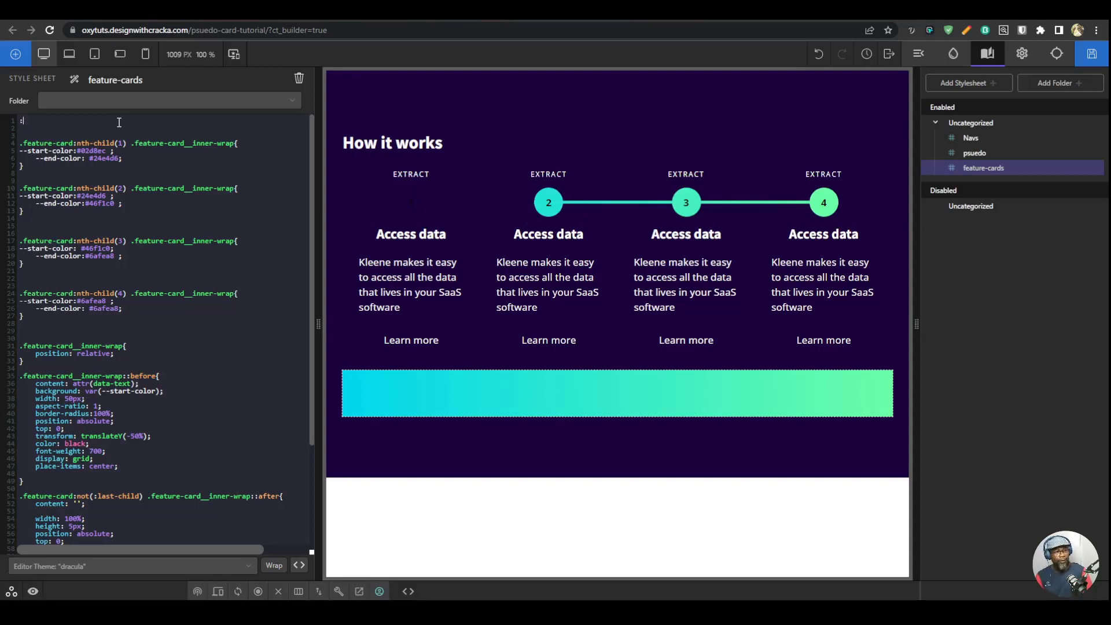
pyautogui.write(':root{')
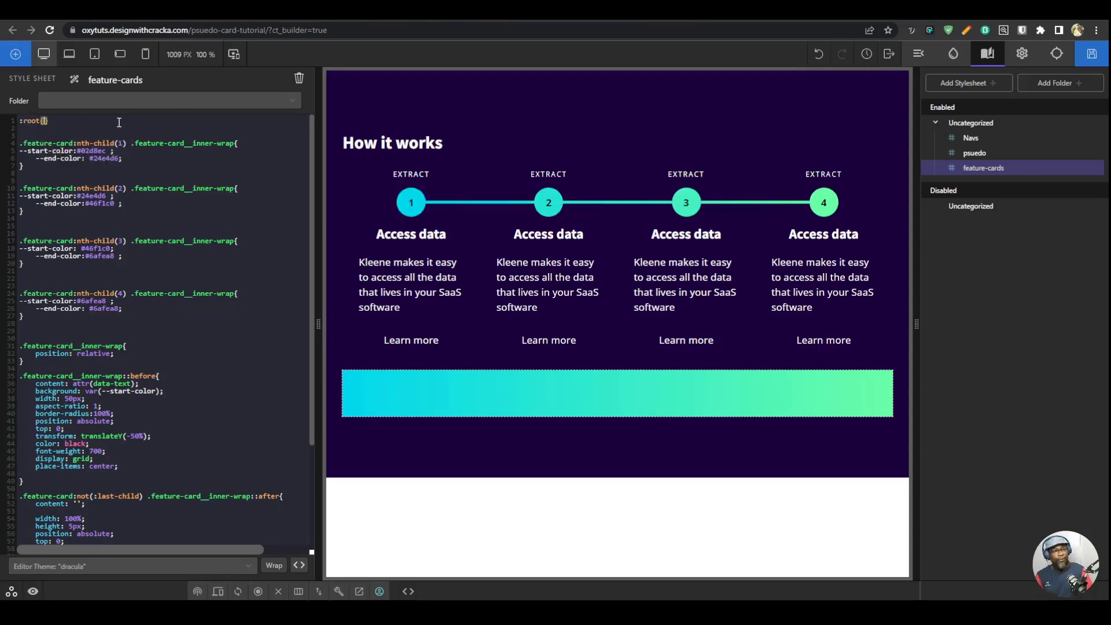
pyautogui.press('Return')
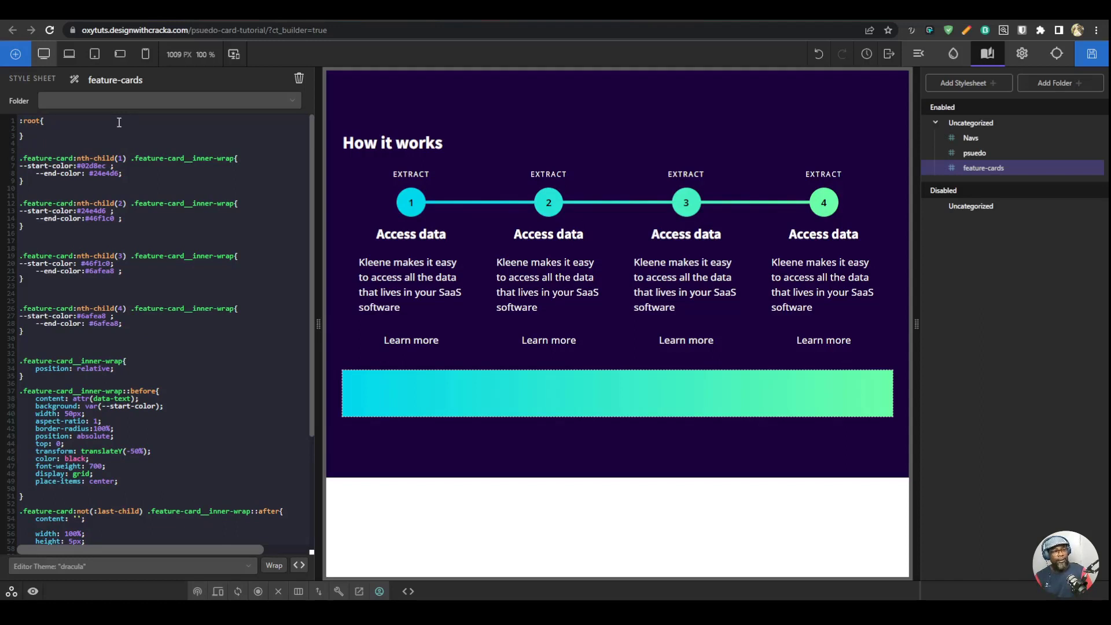
pyautogui.write('--')
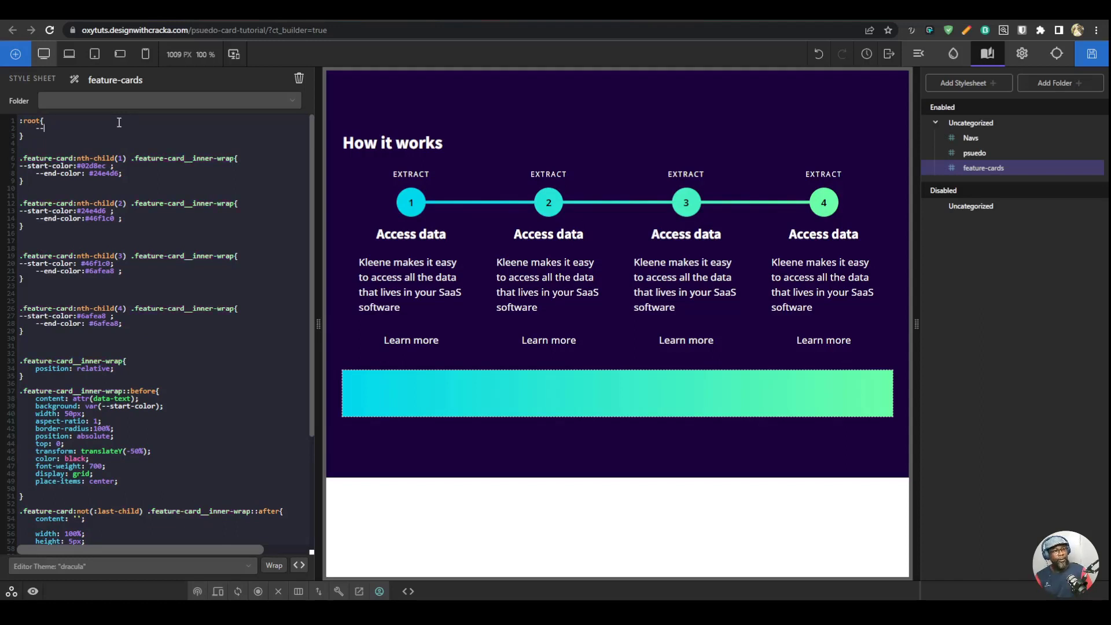
pyautogui.write('after')
pyautogui.press('BackSpace')
pyautogui.press('BackSpace')
pyautogui.press('BackSpace')
pyautogui.press('BackSpace')
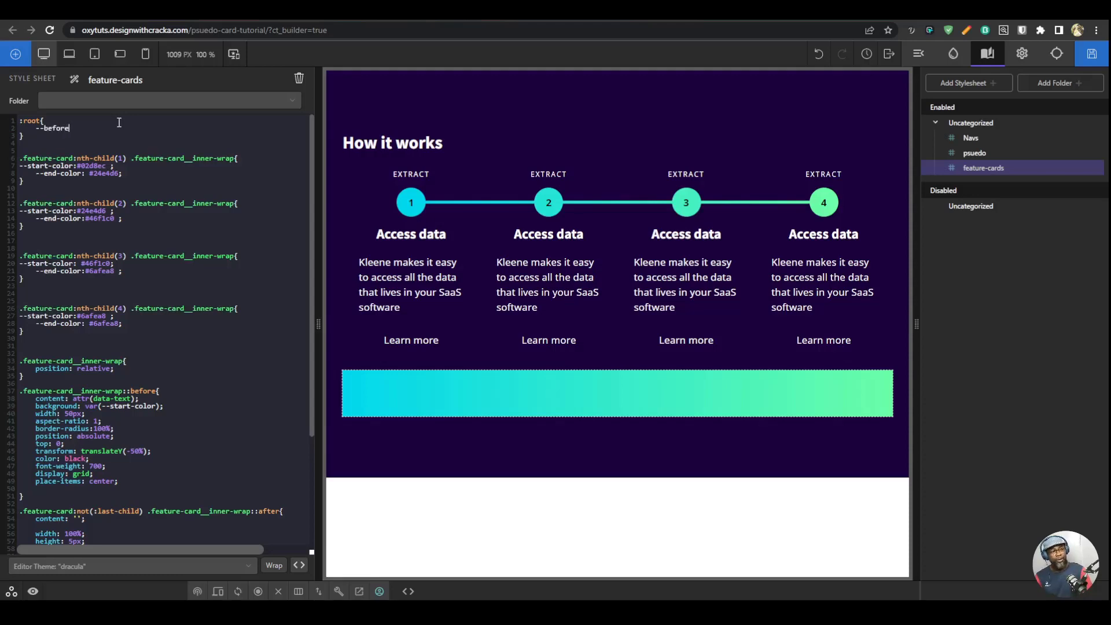
pyautogui.write('-width: ')
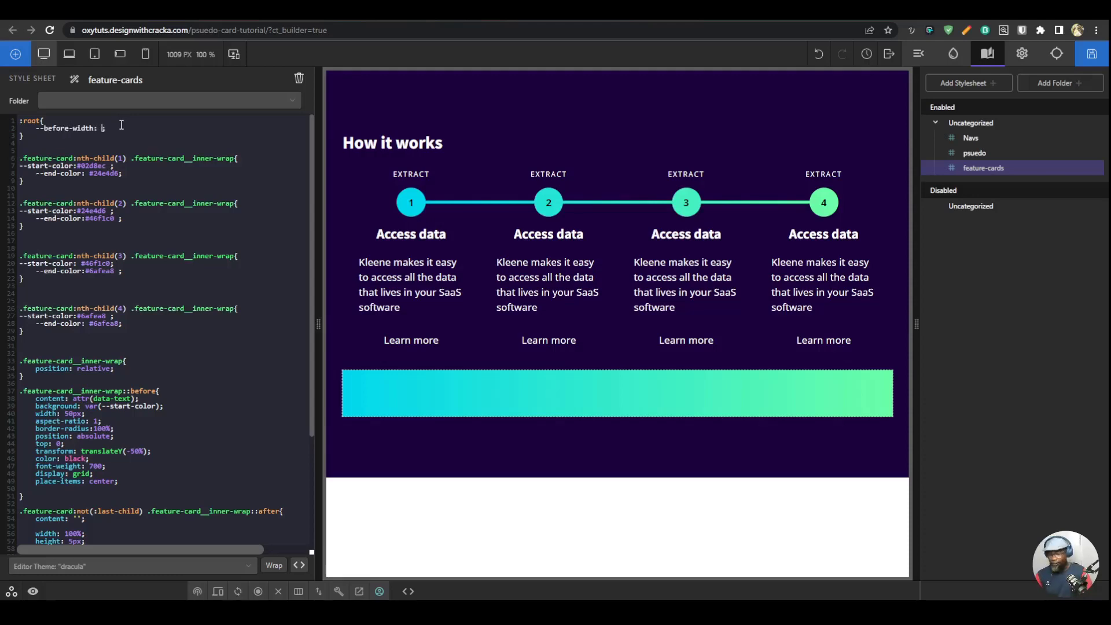
pyautogui.write('50px;')
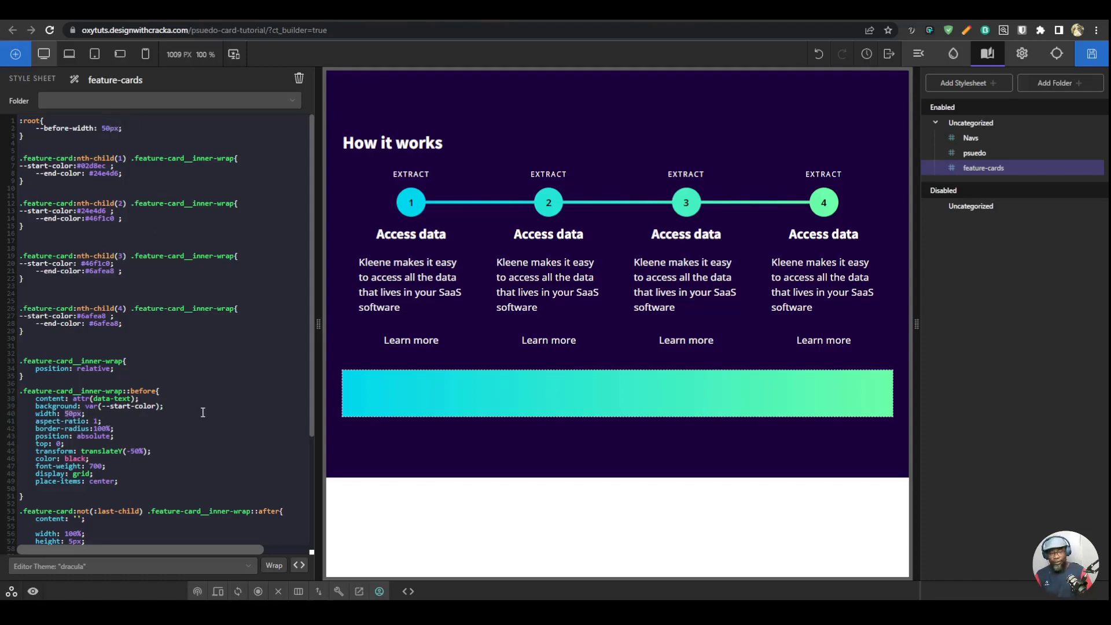
# Step: Replace the fixed width in the .feature-card__inner-wrap::before rule with var(--before-width)
pyautogui.press('BackSpace')
pyautogui.press('BackSpace')
pyautogui.press('BackSpace')
pyautogui.press('BackSpace')
pyautogui.press('BackSpace')
pyautogui.write('var')
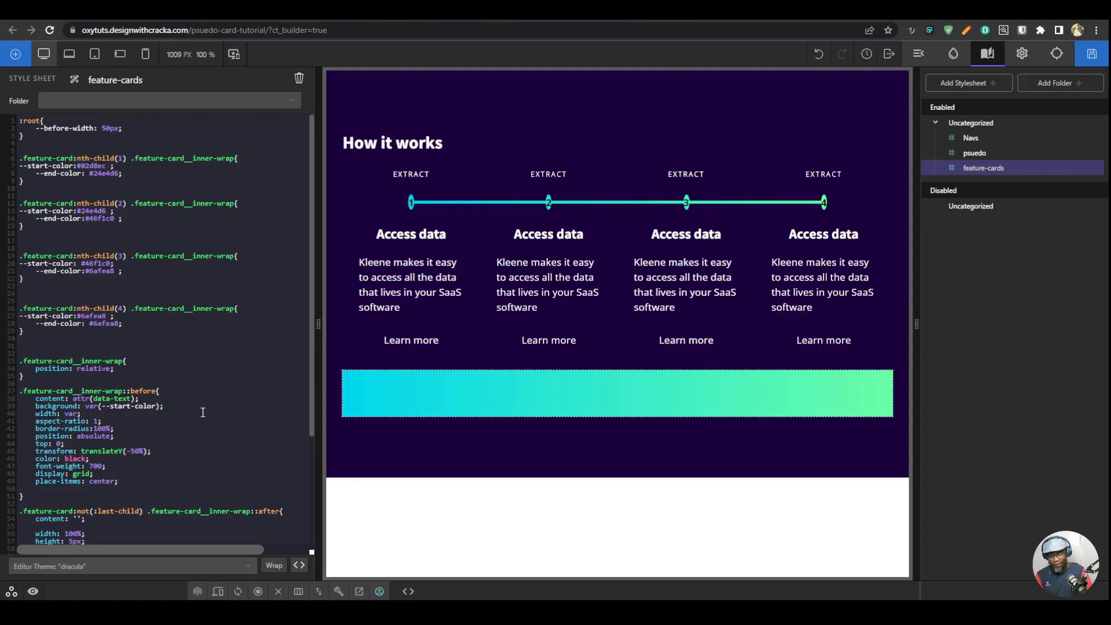
pyautogui.write('(--')
pyautogui.write('before-wid')
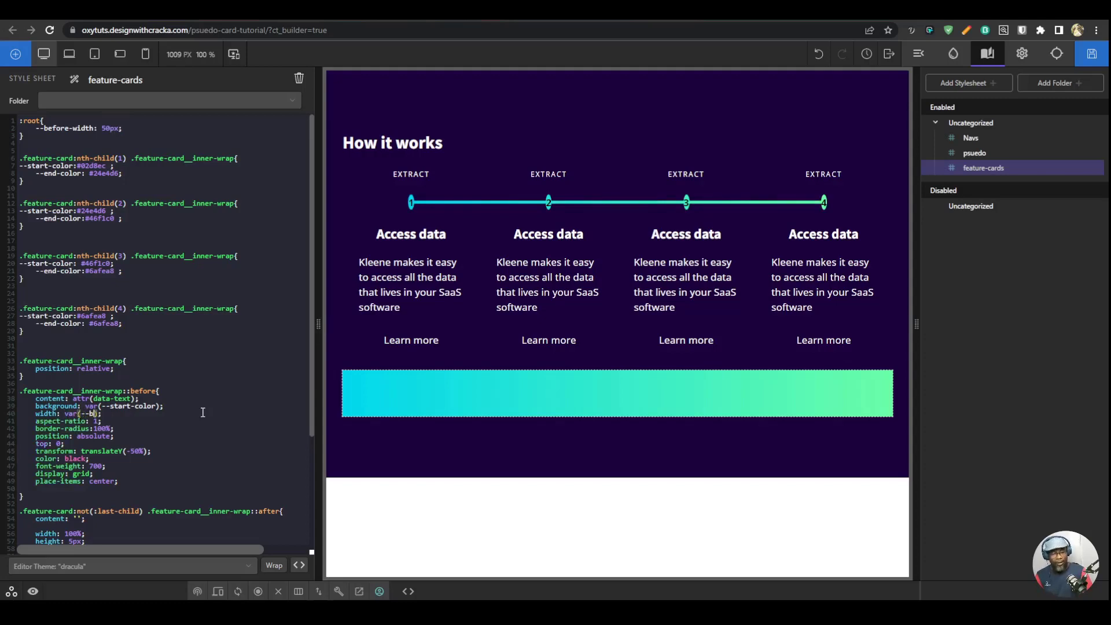
pyautogui.write('th')
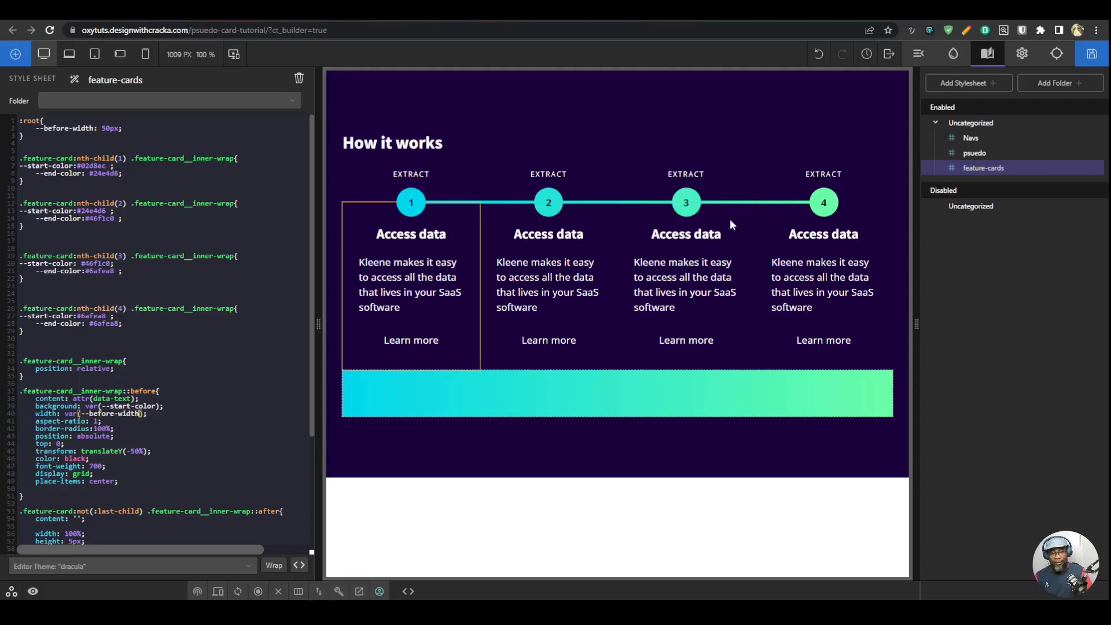
# Step: Test the --before-width variable in :root at 80px, and set it back to 50px
pyautogui.click(107, 128)
pyautogui.press('BackSpace')
pyautogui.write('8')
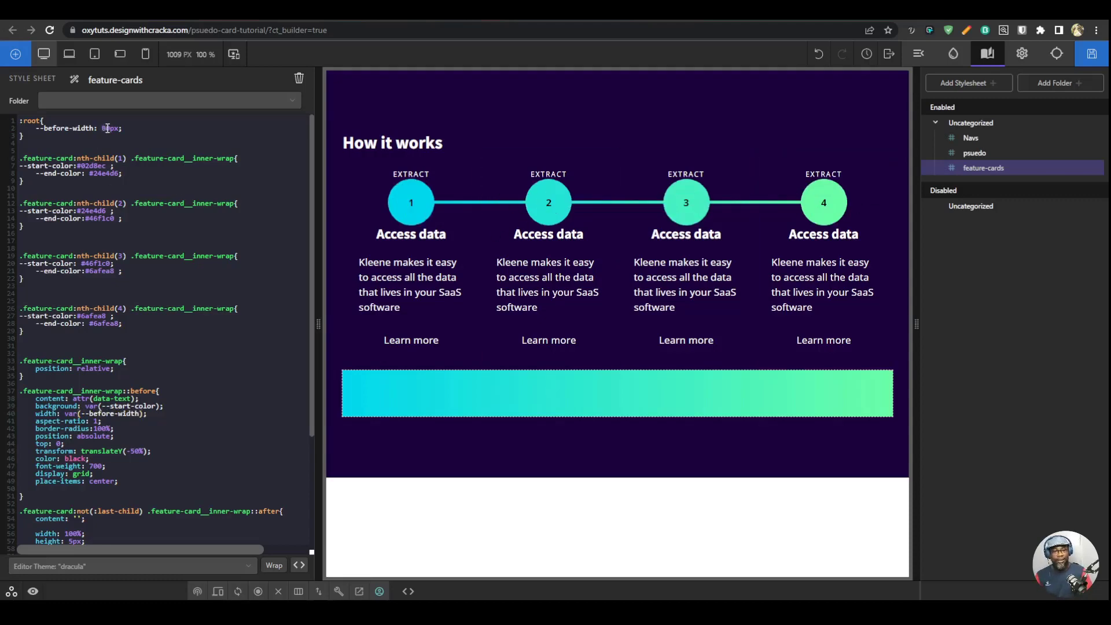
pyautogui.press('BackSpace')
pyautogui.write('5')
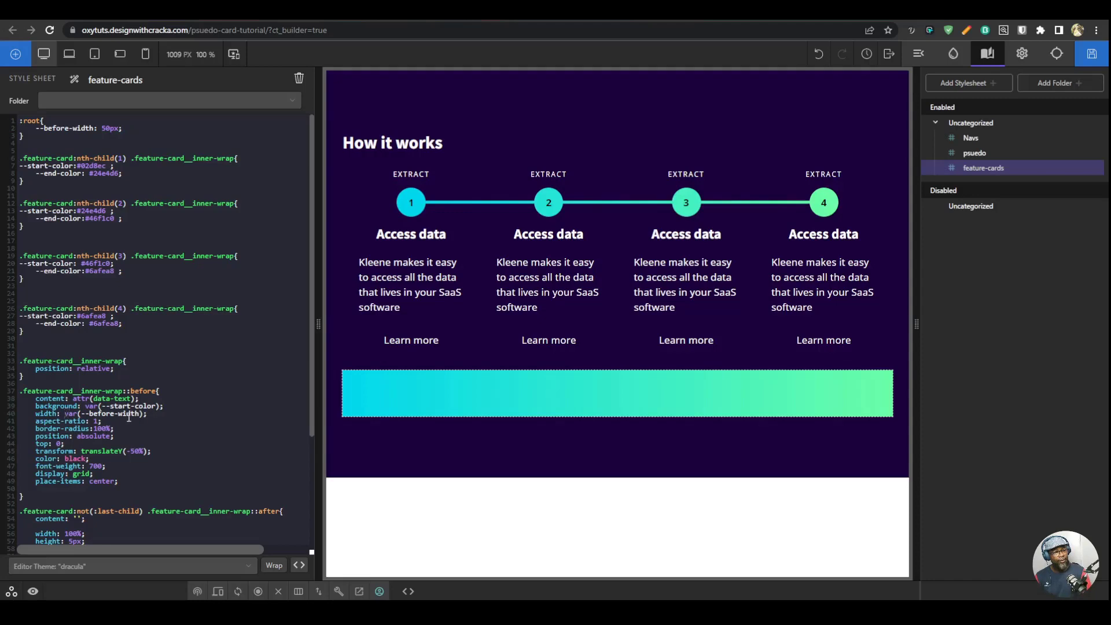
# Step: Copy var(--before-width) from the ::before rule and use it as the bottom margin of the feature-card__lead class
pyautogui.moveTo(129, 417); pyautogui.dragTo(144, 412)
pyautogui.hotkey('ctrl', 'c')
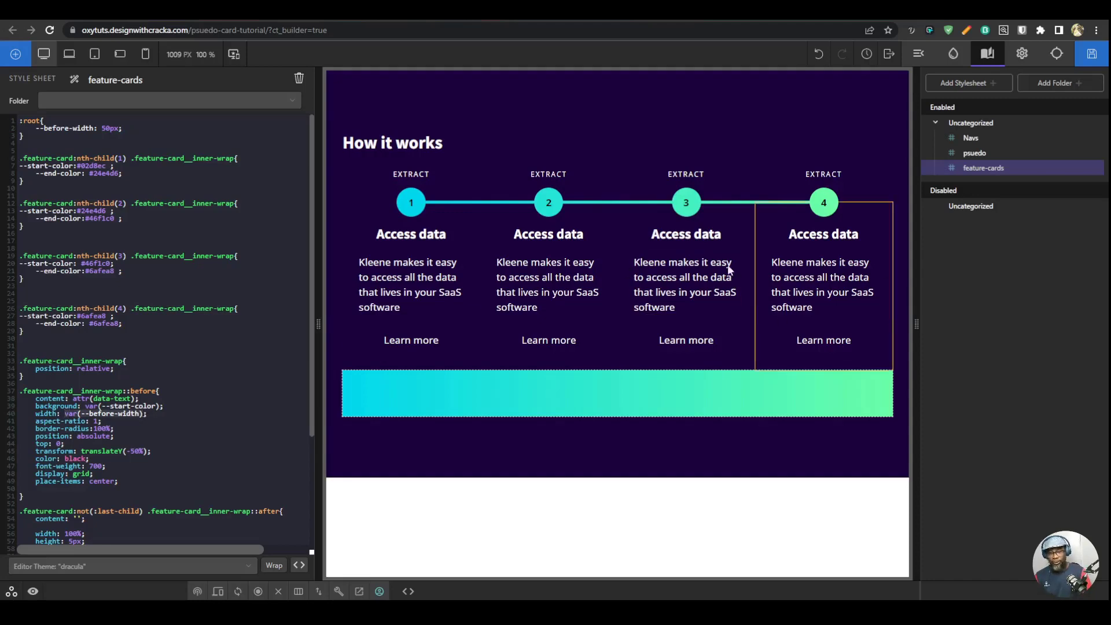
pyautogui.click(396, 176)
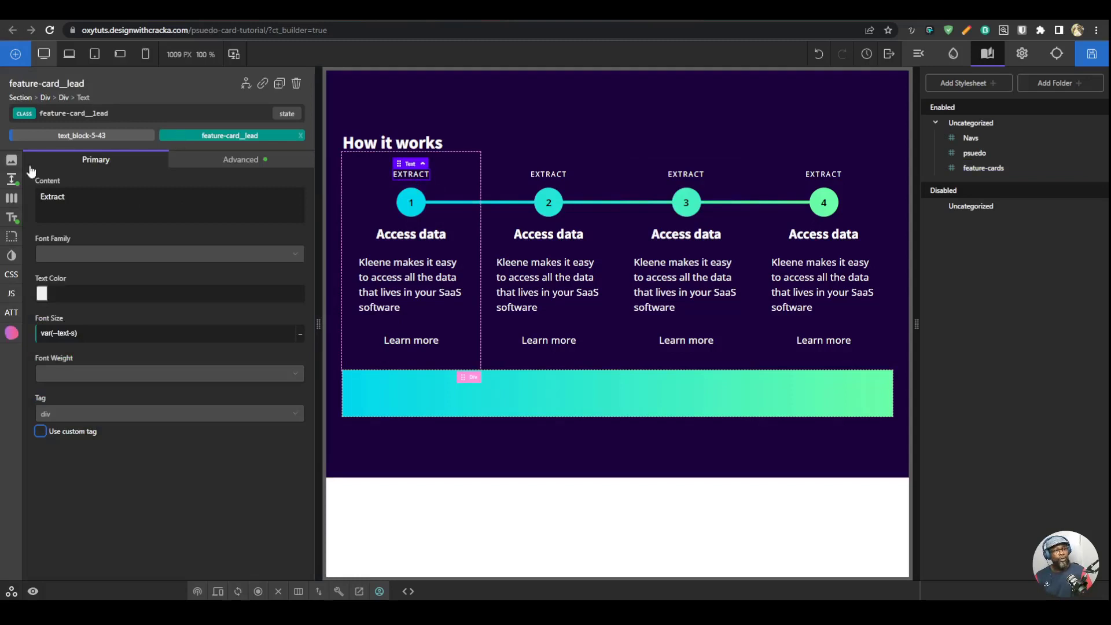
pyautogui.click(11, 179)
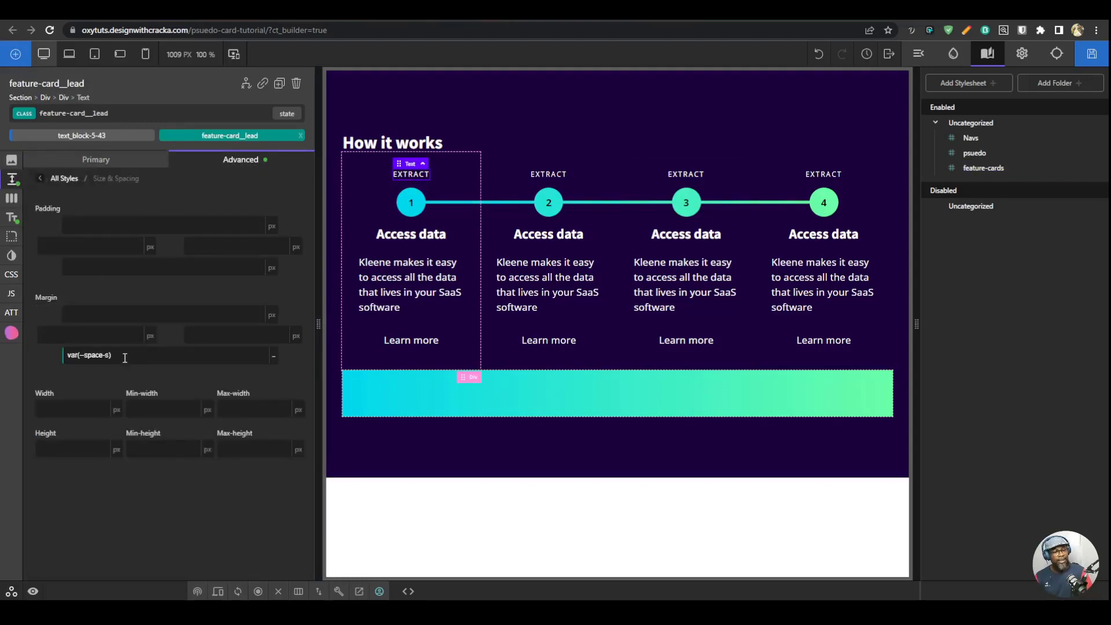
pyautogui.click(124, 357)
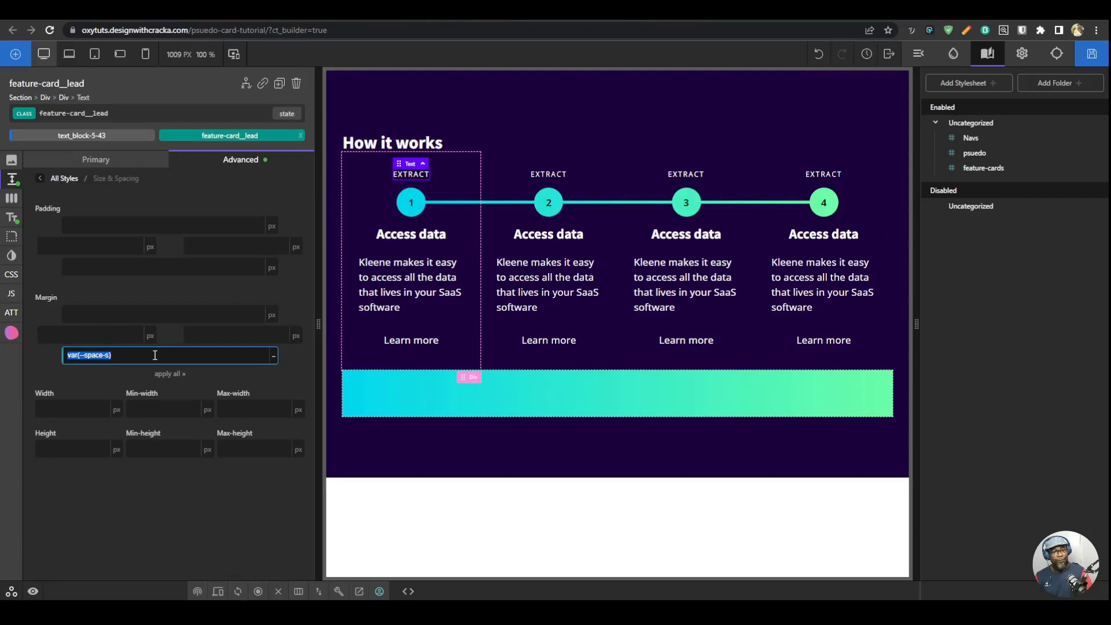
pyautogui.hotkey('ctrl', 'v')
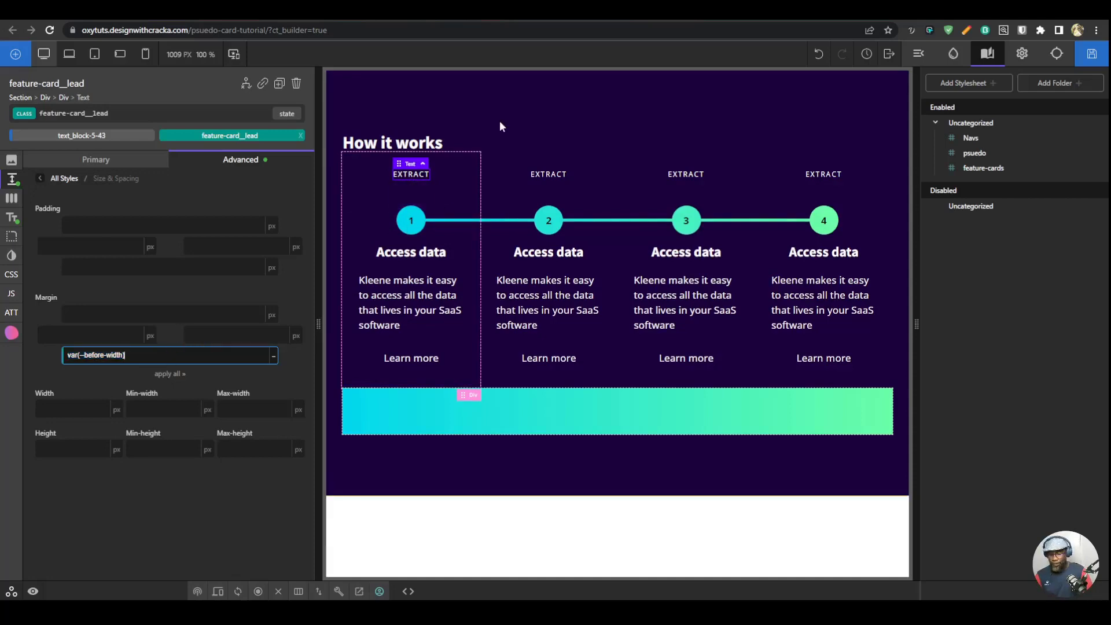
# Step: Set the bottom margin of feature-card__lead to calc(var(--before-width) * 0.5)
pyautogui.write('calc')
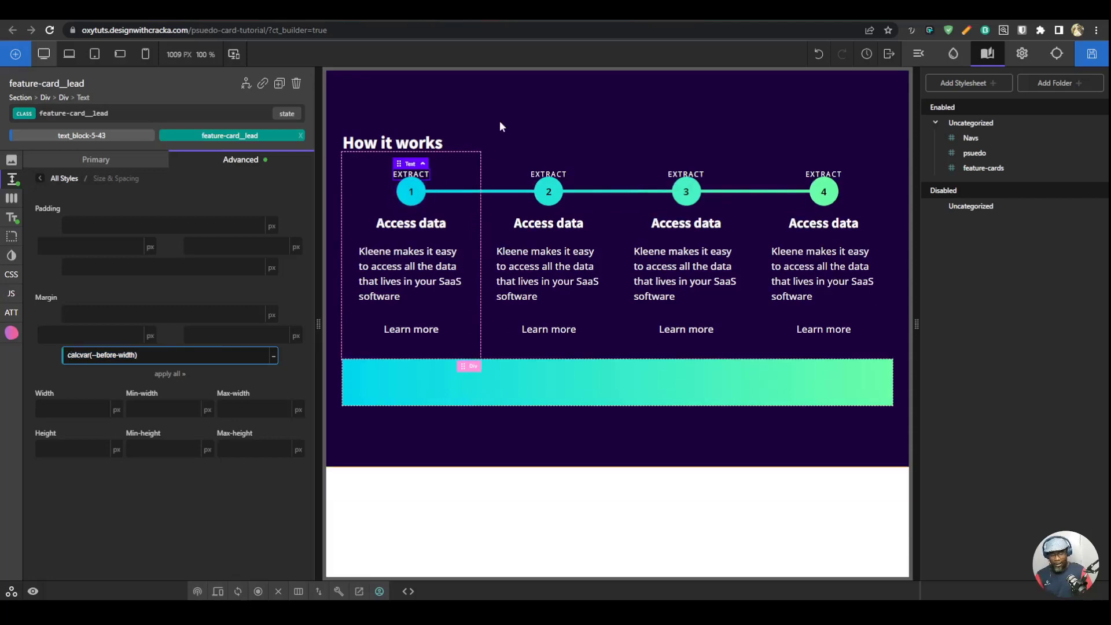
pyautogui.write('(')
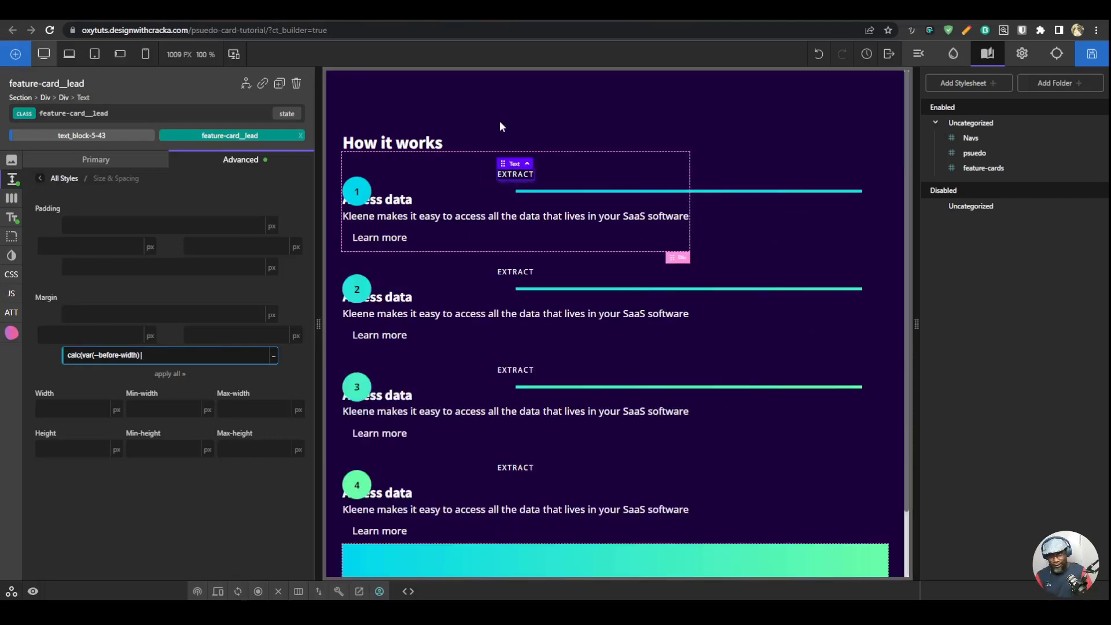
pyautogui.write(' *')
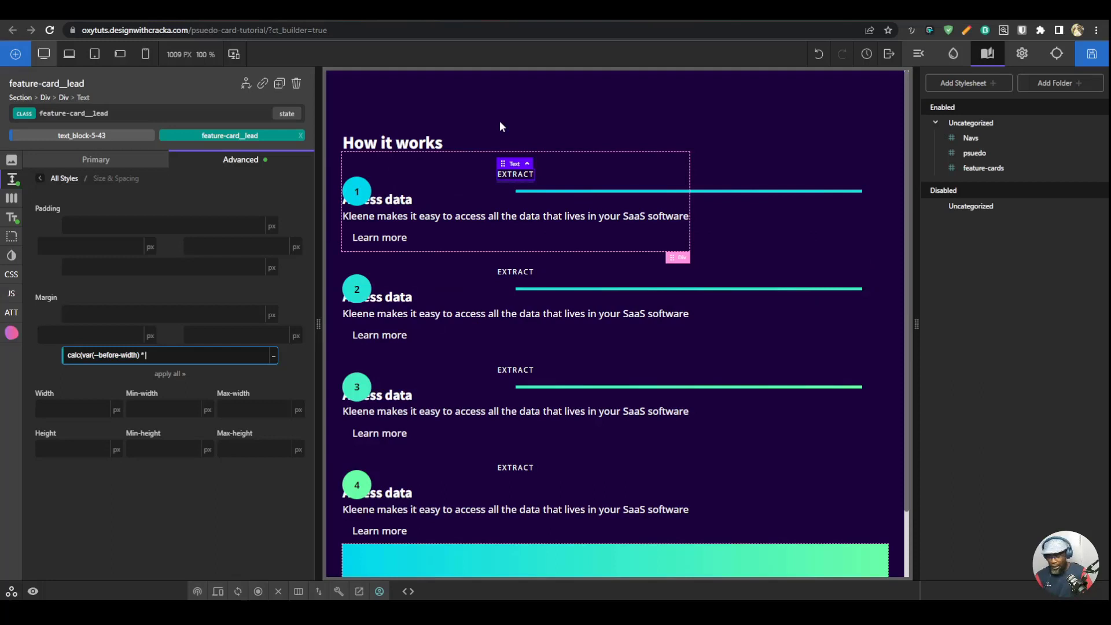
pyautogui.write(' 0.5)')
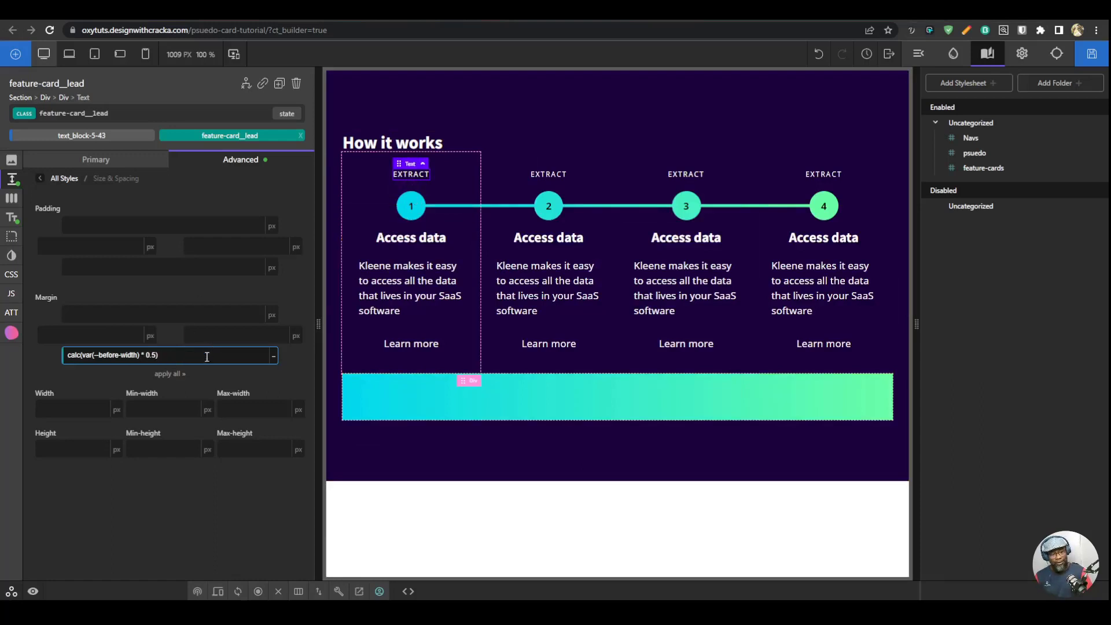
# Step: Replace the top padding of the feature-card__inner-wrap class with var(--before-width)
pyautogui.click(438, 229)
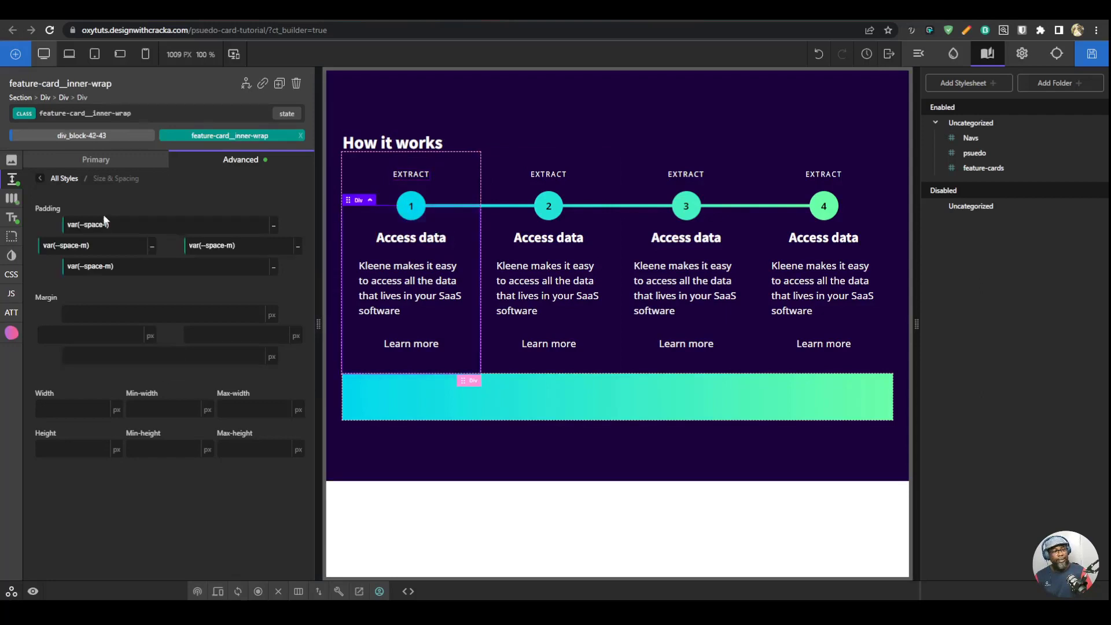
pyautogui.click(141, 224)
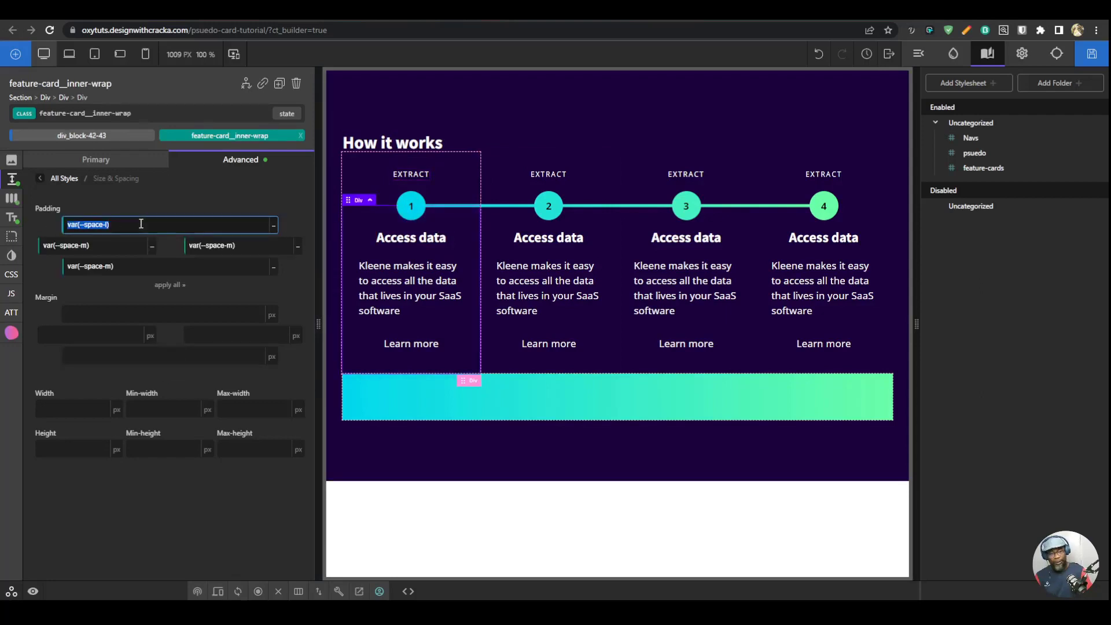
pyautogui.press('BackSpace')
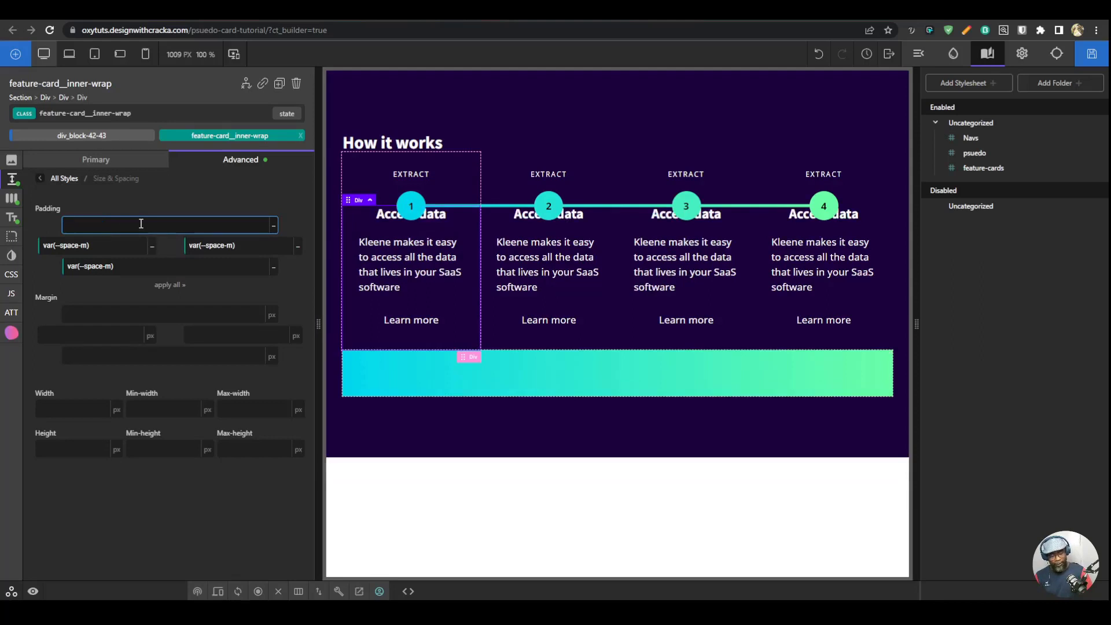
pyautogui.hotkey('ctrl', 'v')
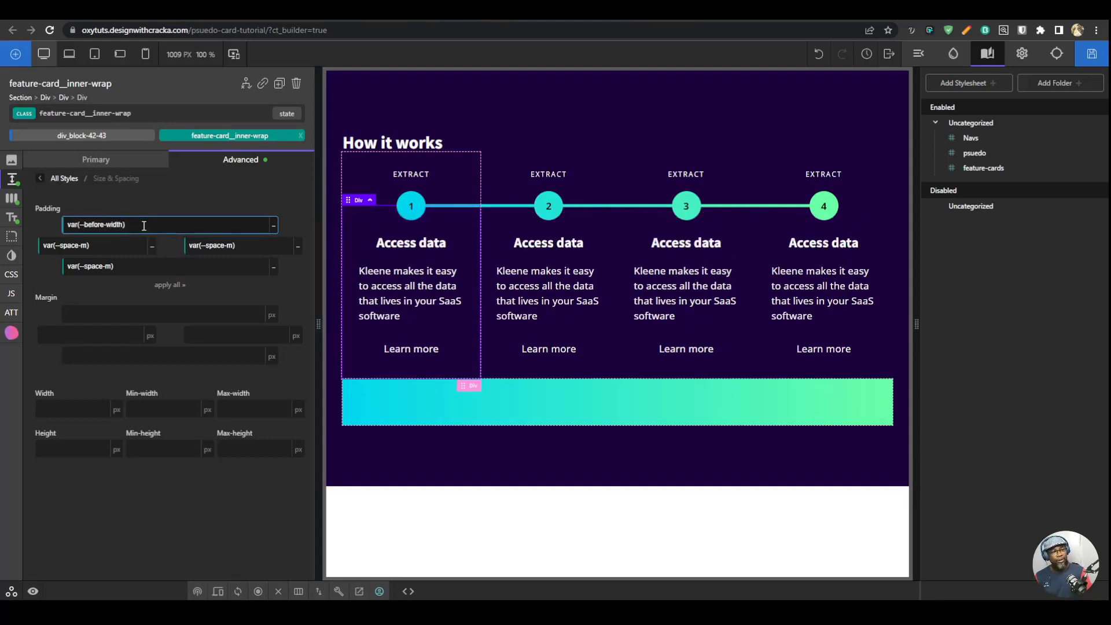
pyautogui.hotkey('ctrl', 'z')
pyautogui.hotkey('ctrl', 'z')
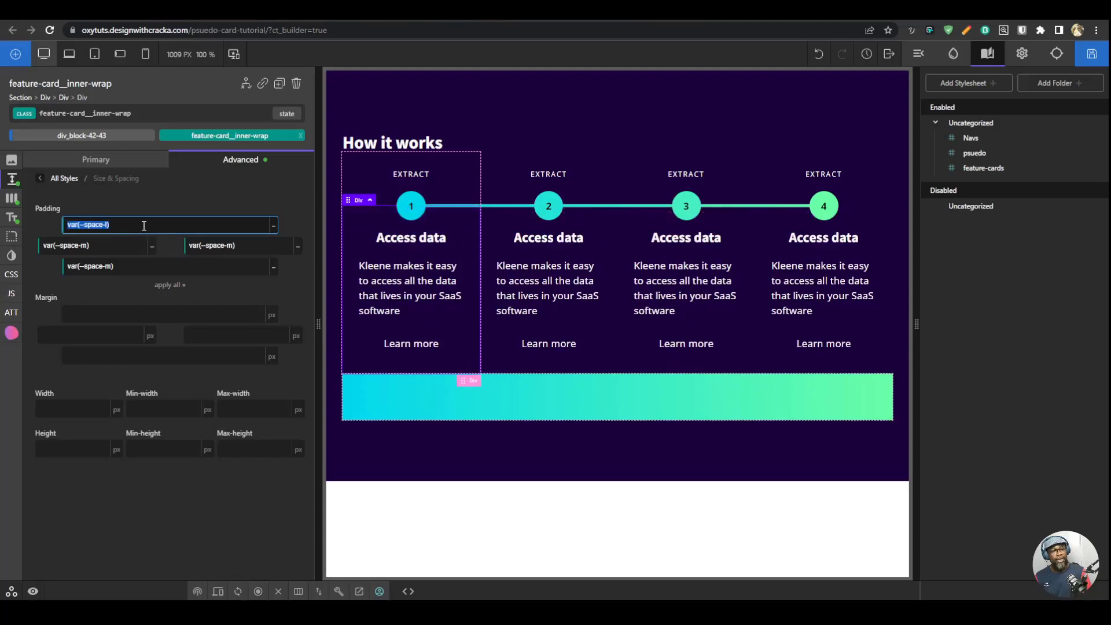
pyautogui.hotkey('ctrl', 'v')
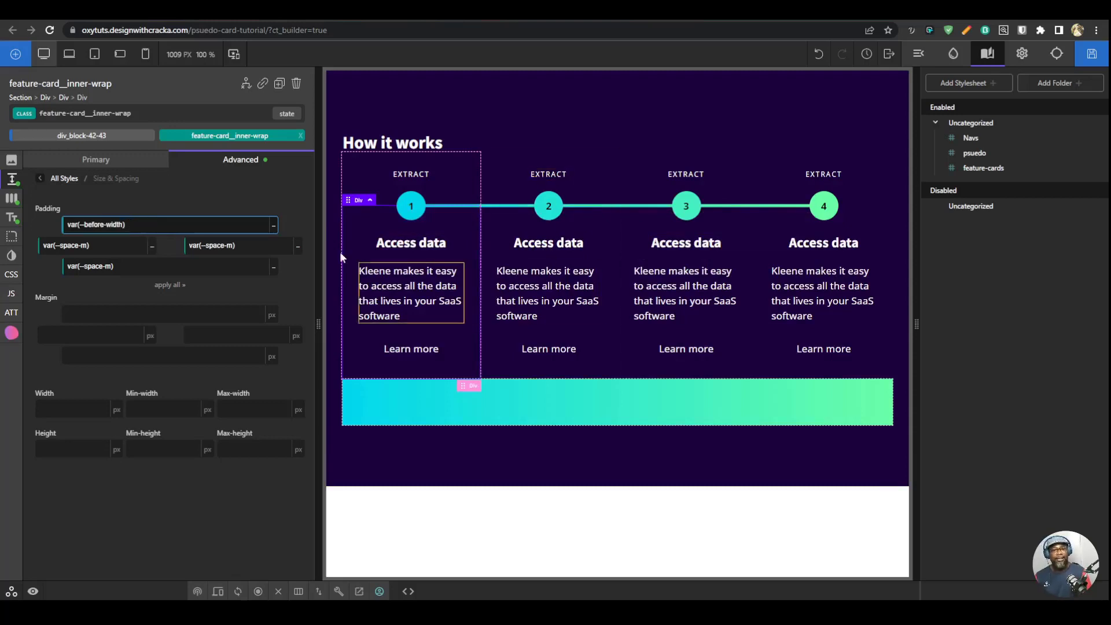
# Step: Set the top padding of feature-card__inner-wrap to calc(var(--before-width) * 0.9)
pyautogui.tripleClick(199, 227)
pyautogui.click(199, 227)
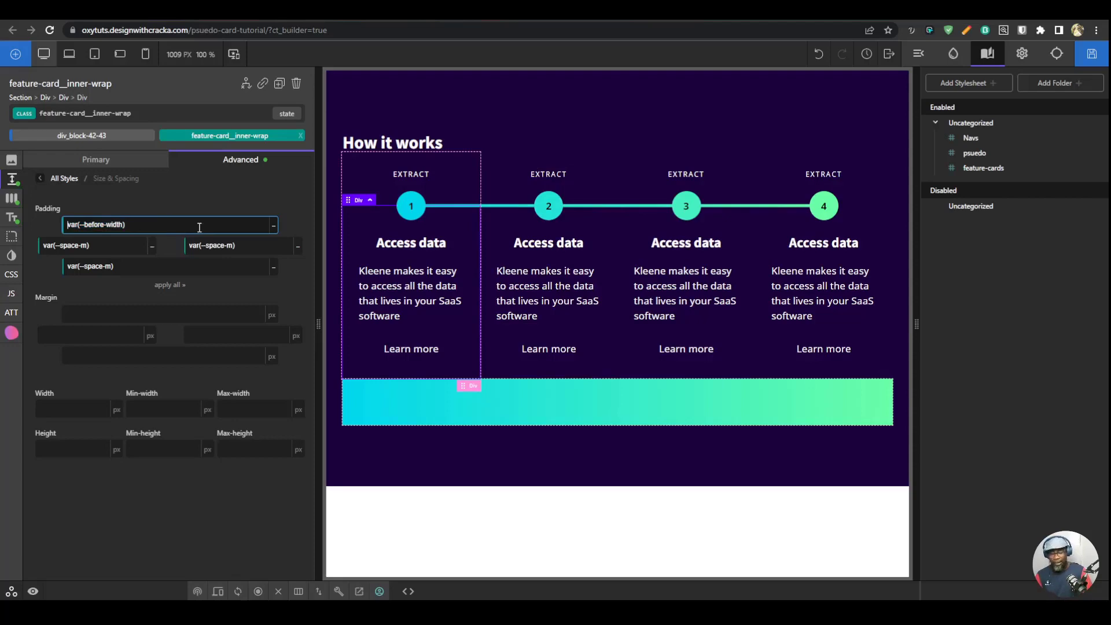
pyautogui.write('calc')
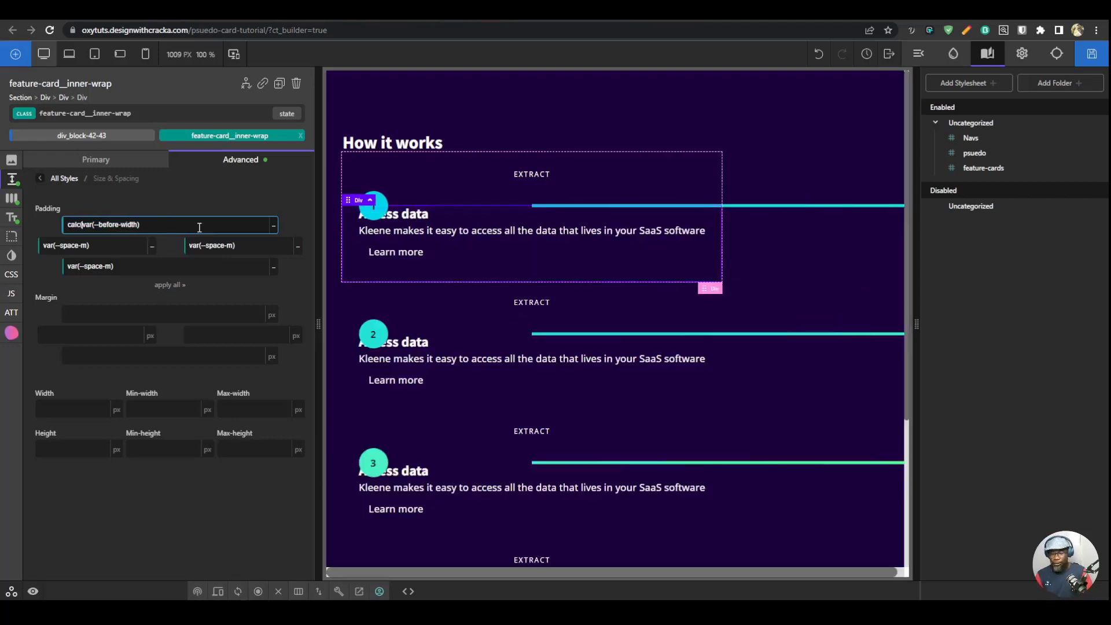
pyautogui.write(' *')
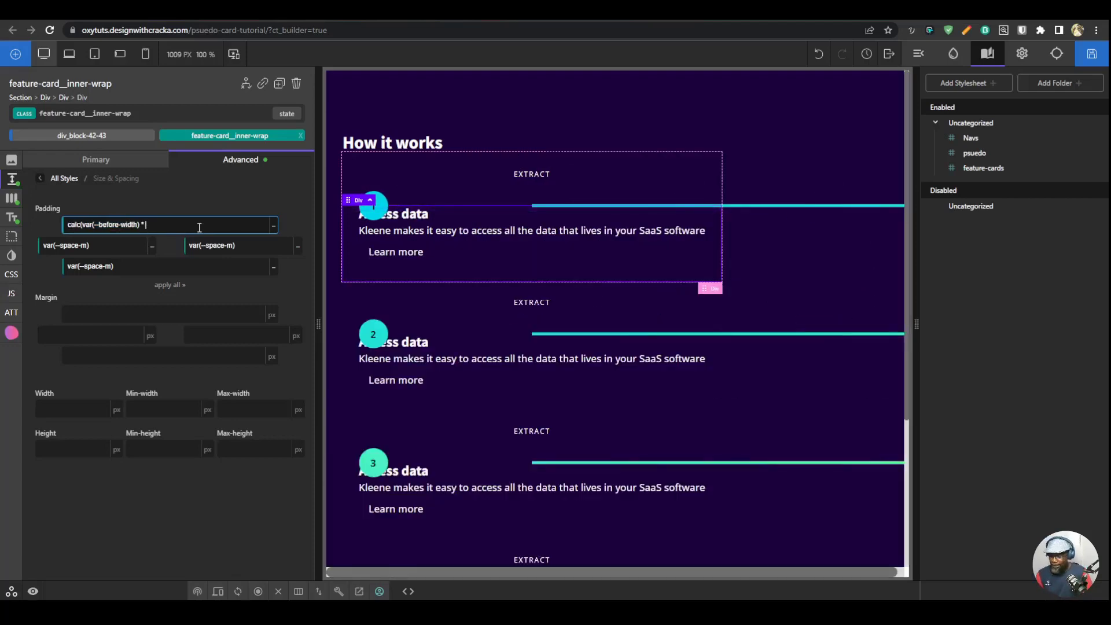
pyautogui.write(' 0.9)')
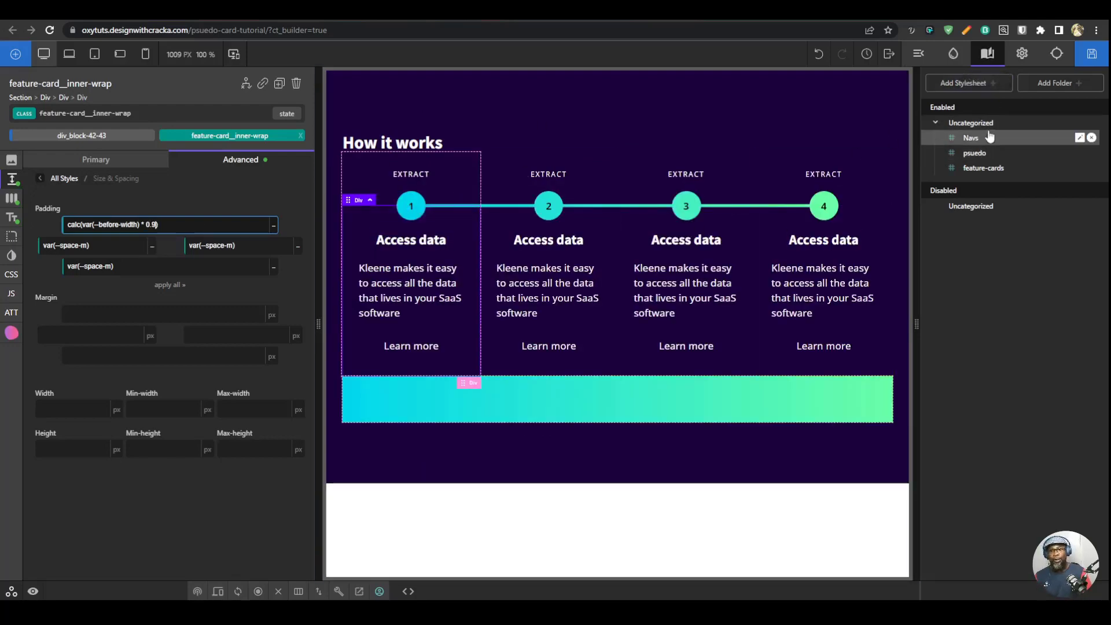
# Step: Test the --before-width variable in the feature-cards stylesheet at 80px and 150px, and restore it to 50px
pyautogui.click(984, 168)
pyautogui.click(105, 128)
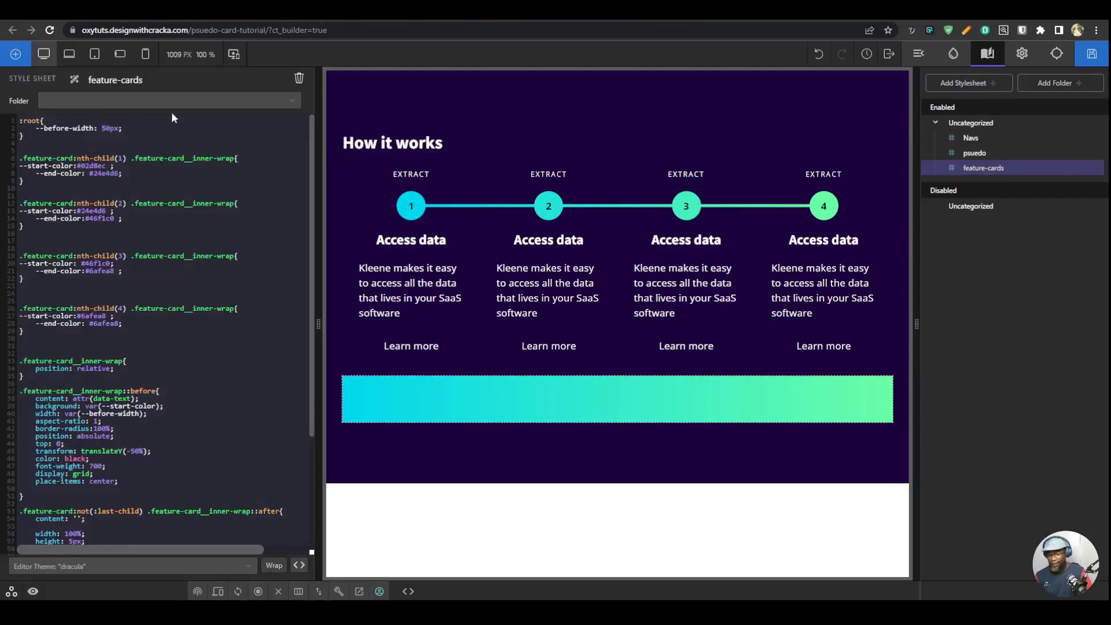
pyautogui.press('BackSpace')
pyautogui.write('8')
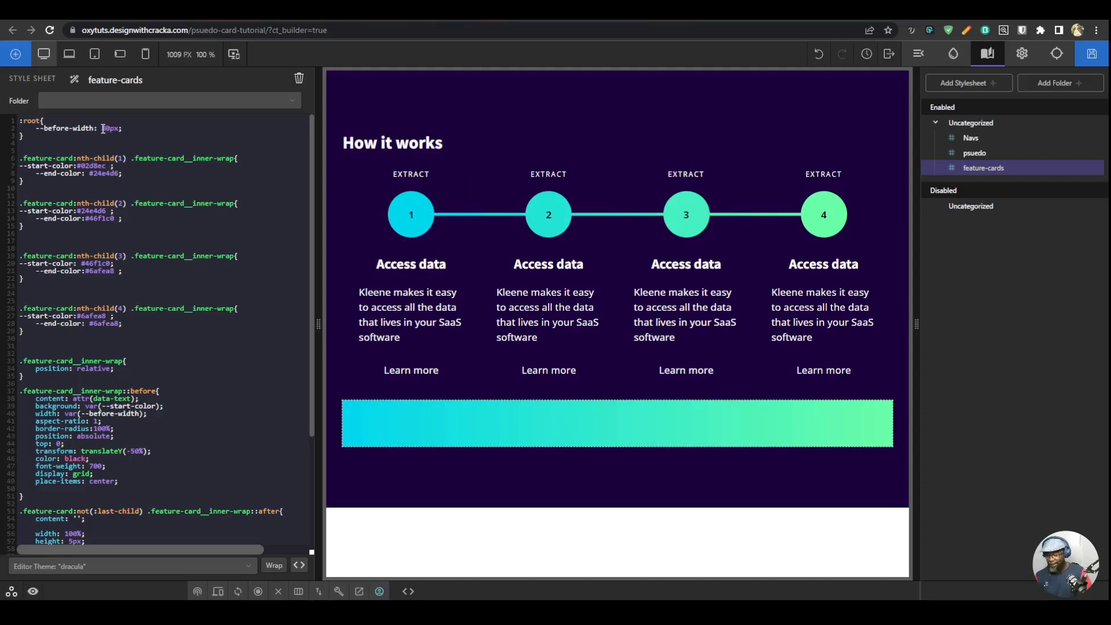
pyautogui.write('15')
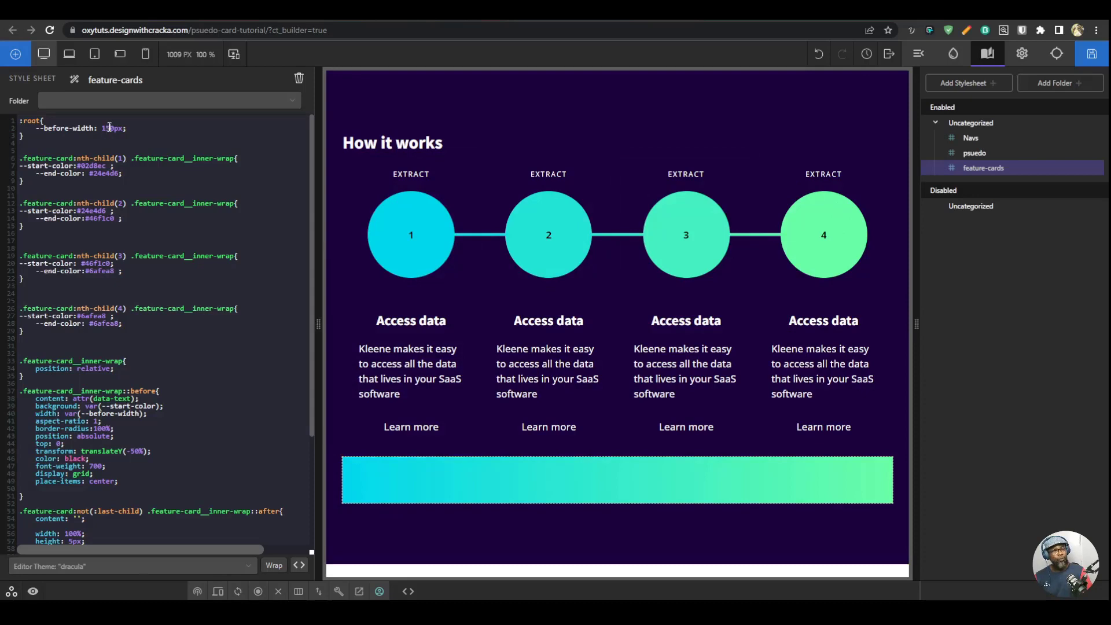
pyautogui.press('BackSpace')
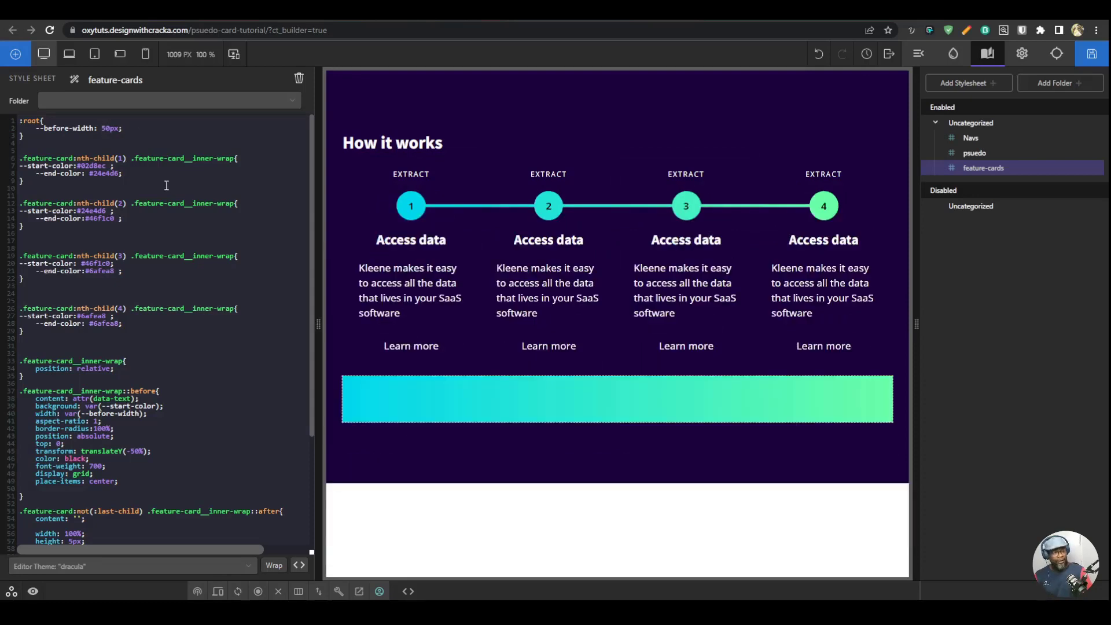
# Step: Review the feature-cards stylesheet from the :root rule down to the media query
pyautogui.click(154, 122)
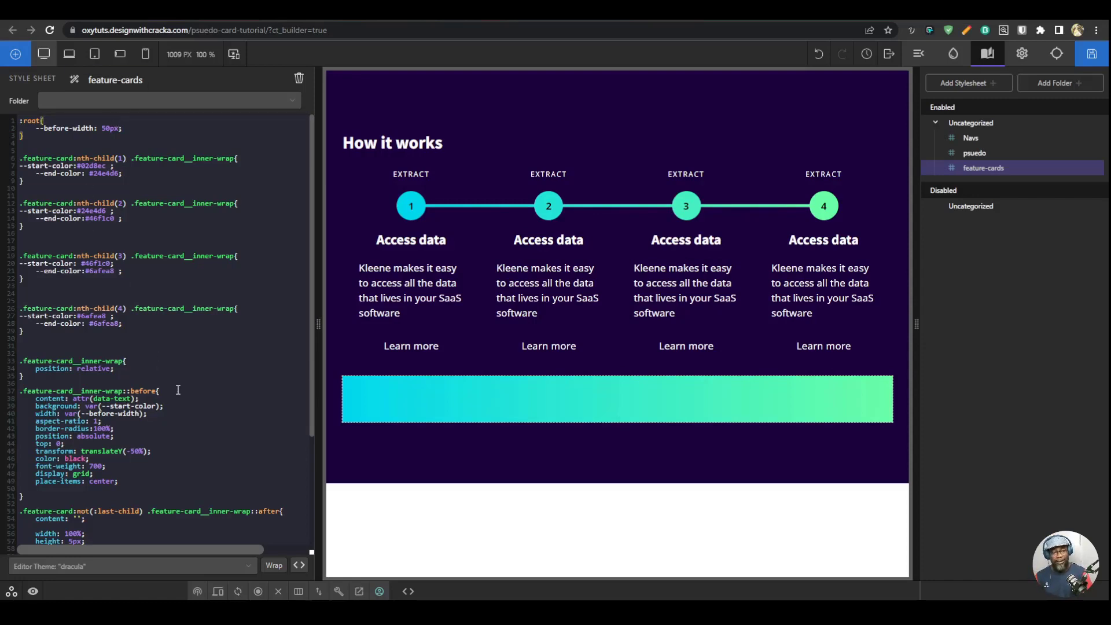
pyautogui.scroll(-3, 178, 390)
pyautogui.scroll(3, 179, 390)
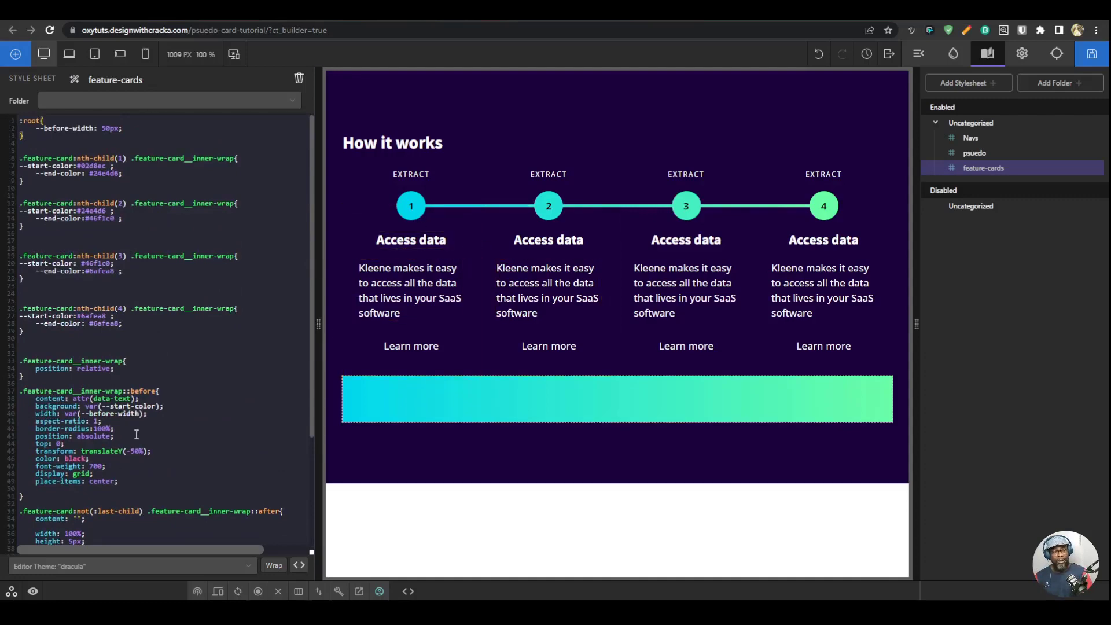
pyautogui.scroll(-3, 137, 434)
pyautogui.scroll(3, 137, 434)
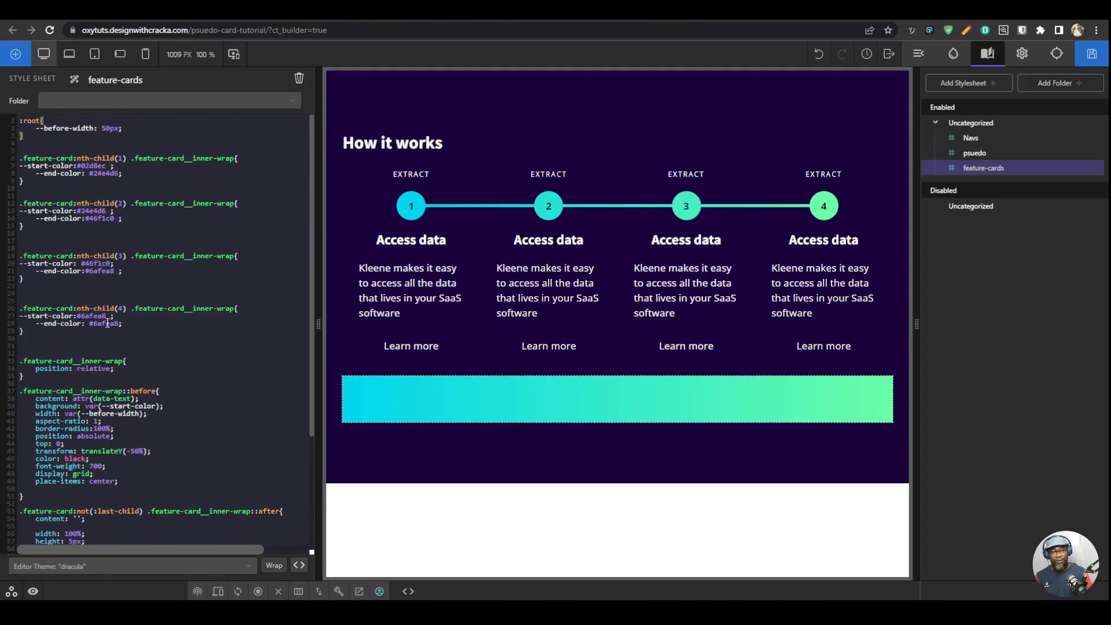
pyautogui.scroll(-3, 107, 323)
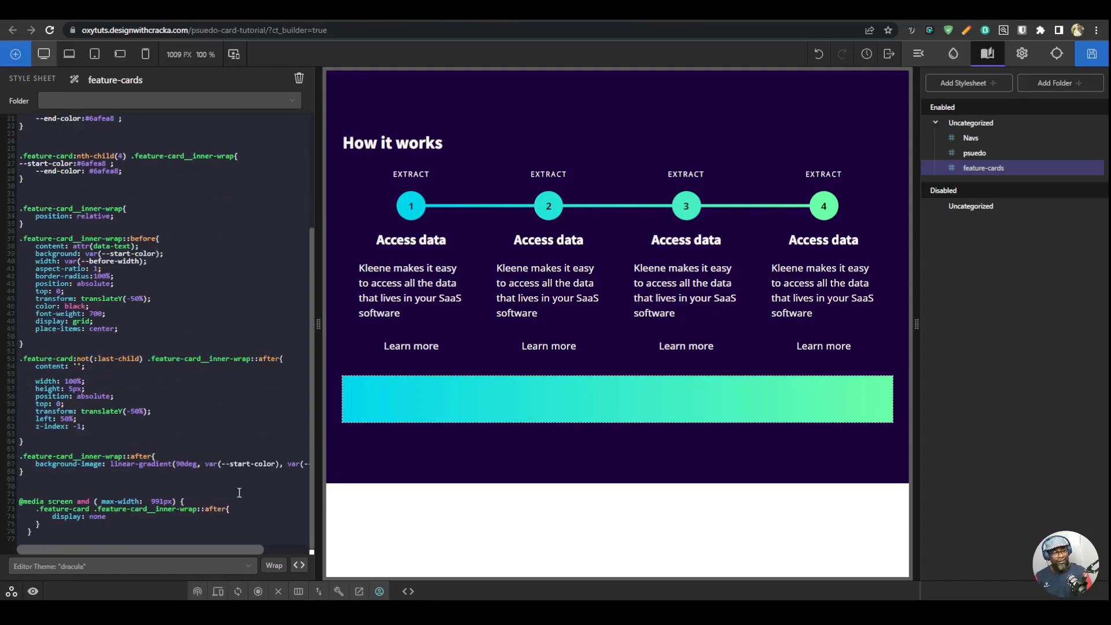
pyautogui.scroll(3, 145, 448)
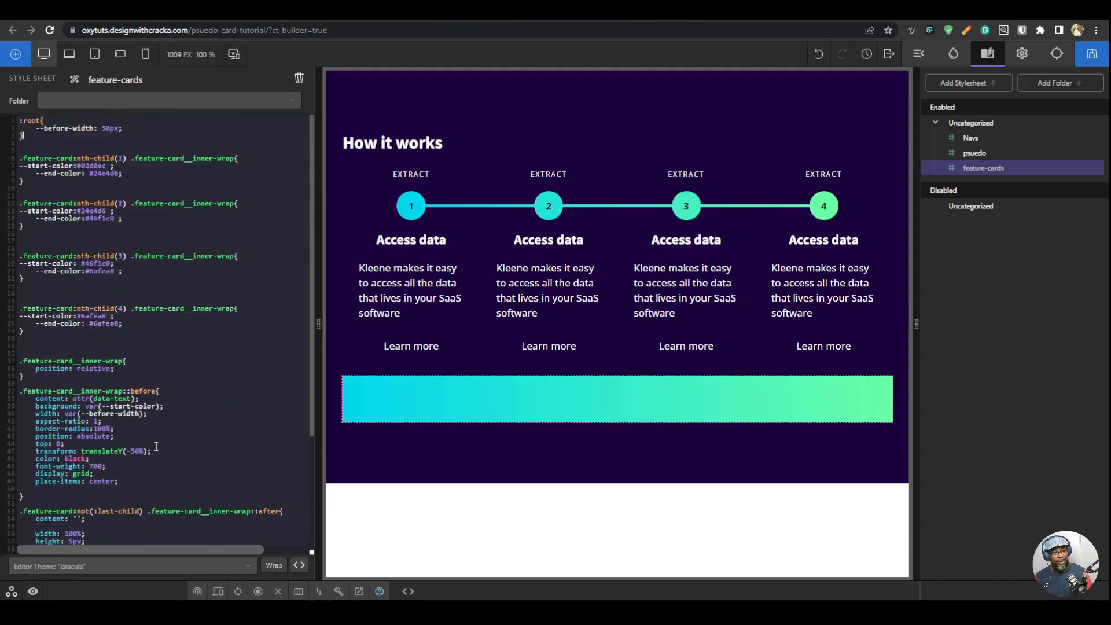
pyautogui.click(1071, 85)
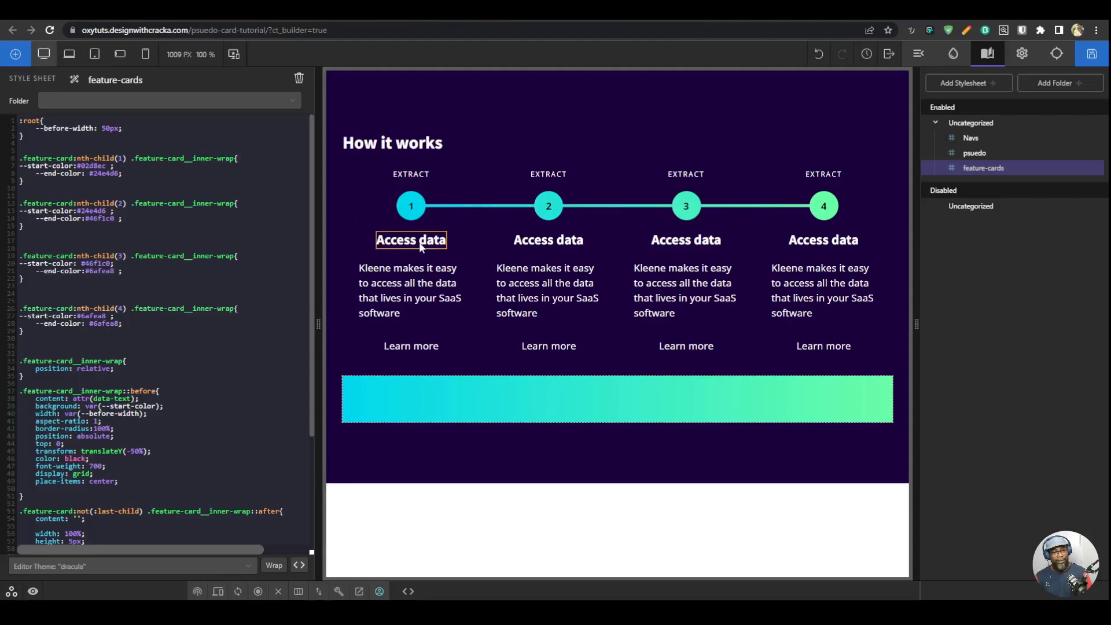
pyautogui.click(419, 242)
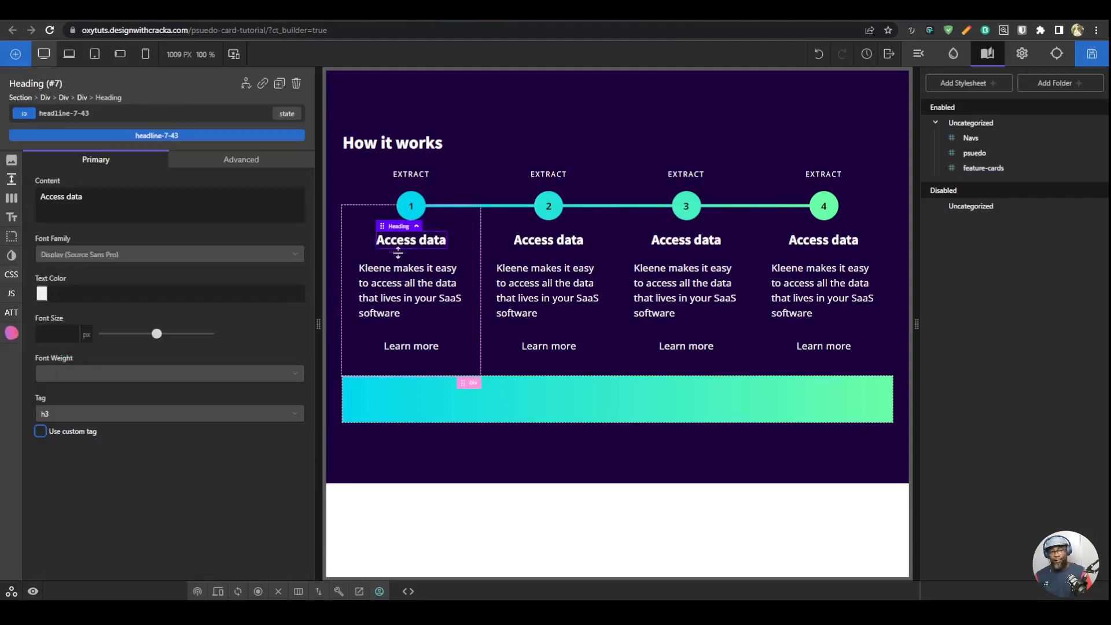
pyautogui.click(409, 266)
pyautogui.click(413, 240)
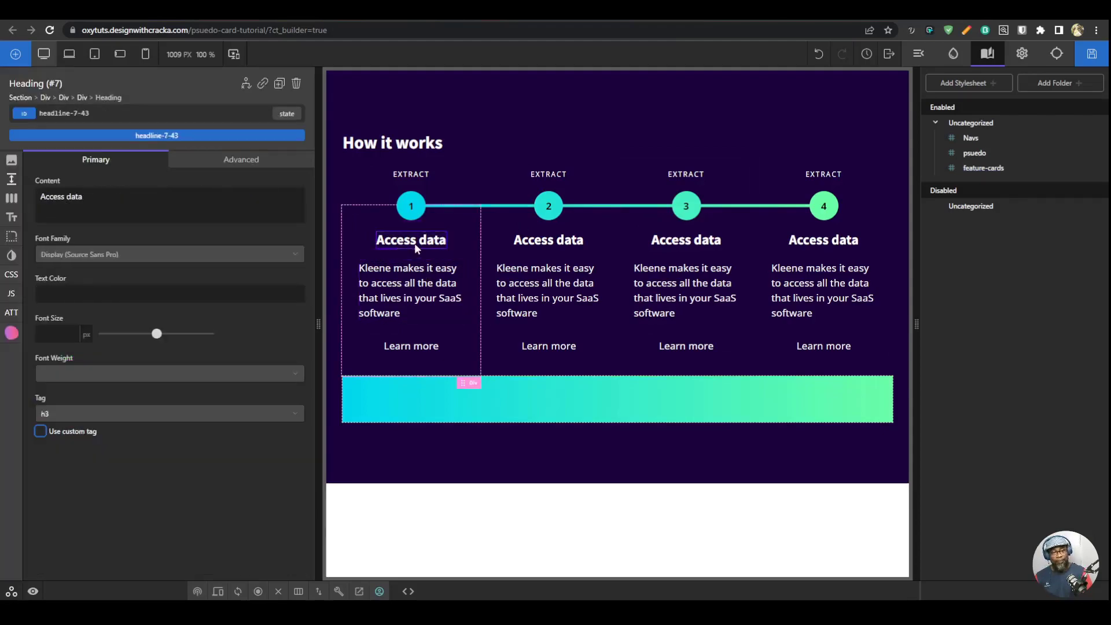
pyautogui.click(137, 114)
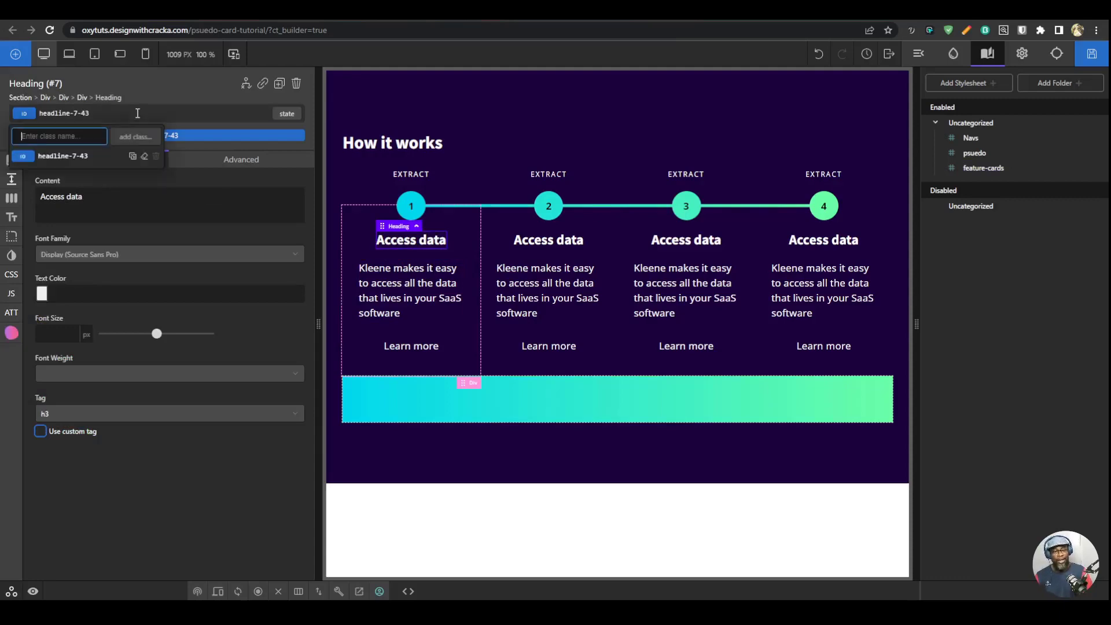
pyautogui.write('feat')
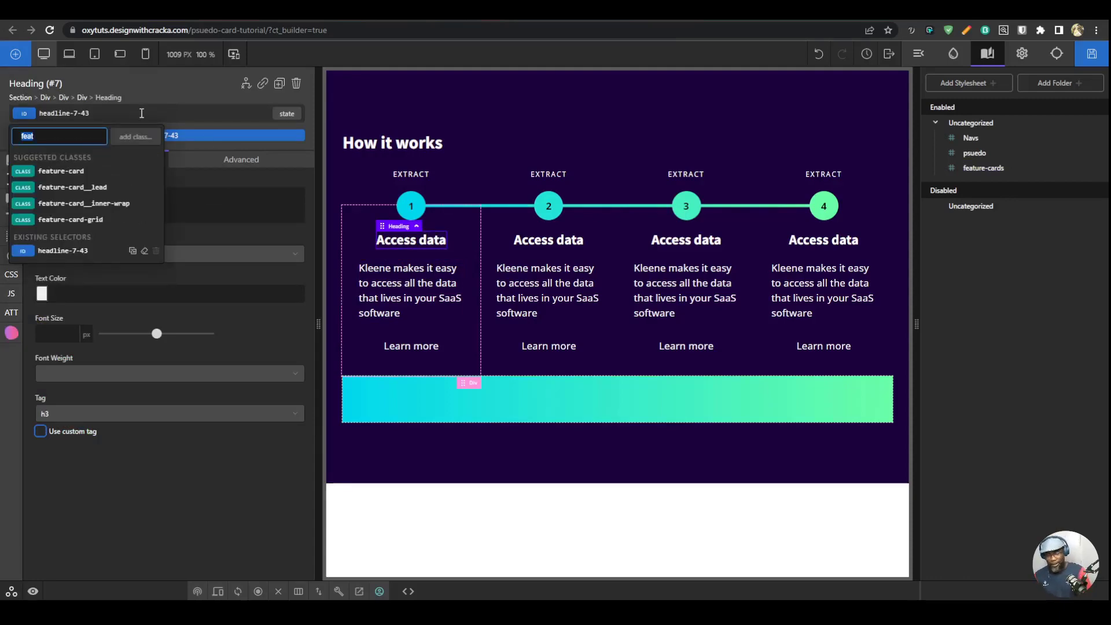
pyautogui.press('BackSpace')
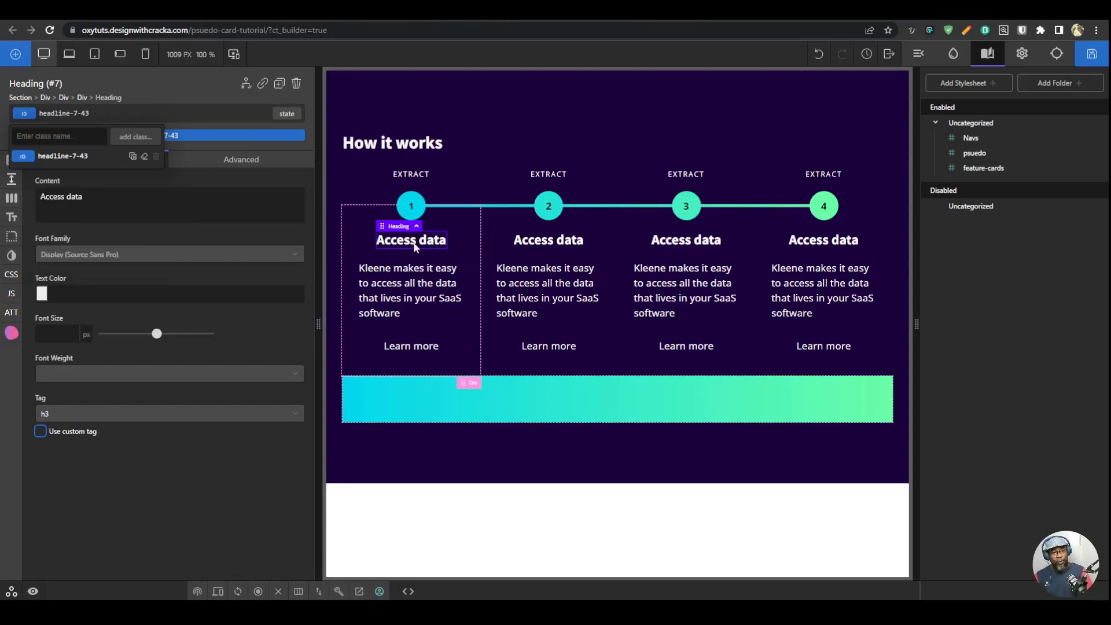
pyautogui.click(399, 237)
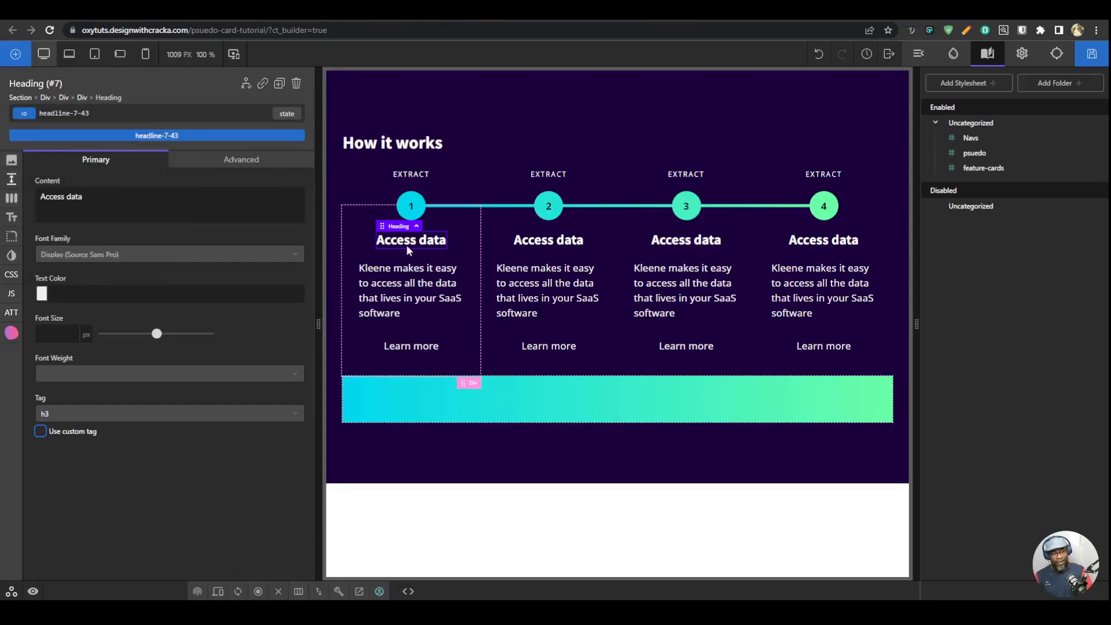
# Step: Assign the feature-card__title class to the first card's Access data heading and check the class on the other three card headings
pyautogui.press('Tab')
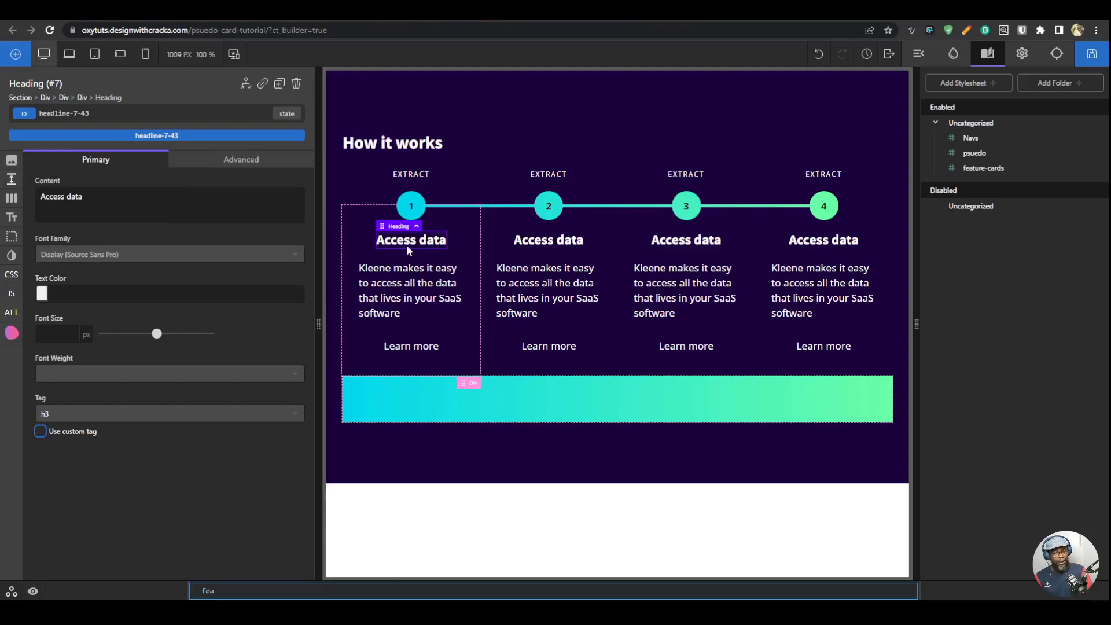
pyautogui.write('fea')
pyautogui.press('Home')
pyautogui.write('.')
pyautogui.press('End')
pyautogui.write('t')
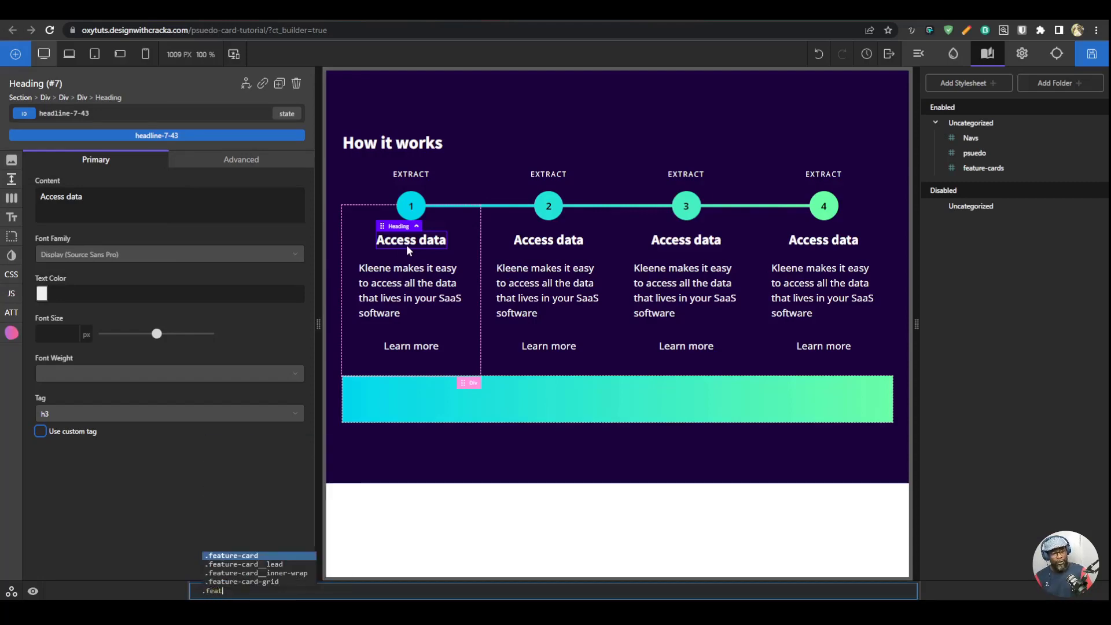
pyautogui.press('Return')
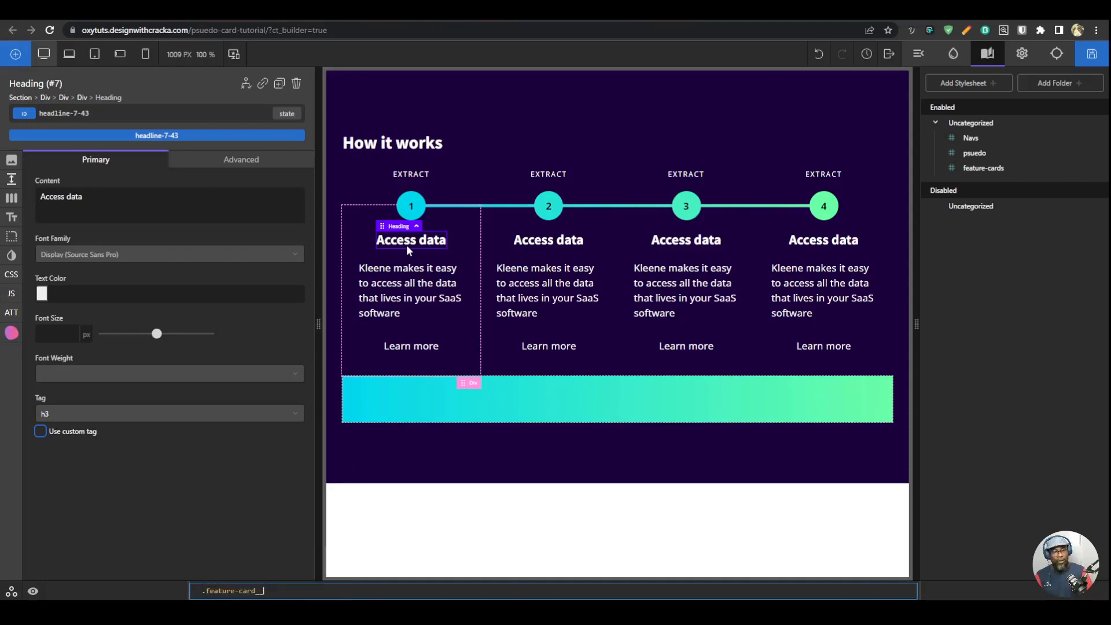
pyautogui.press('Return')
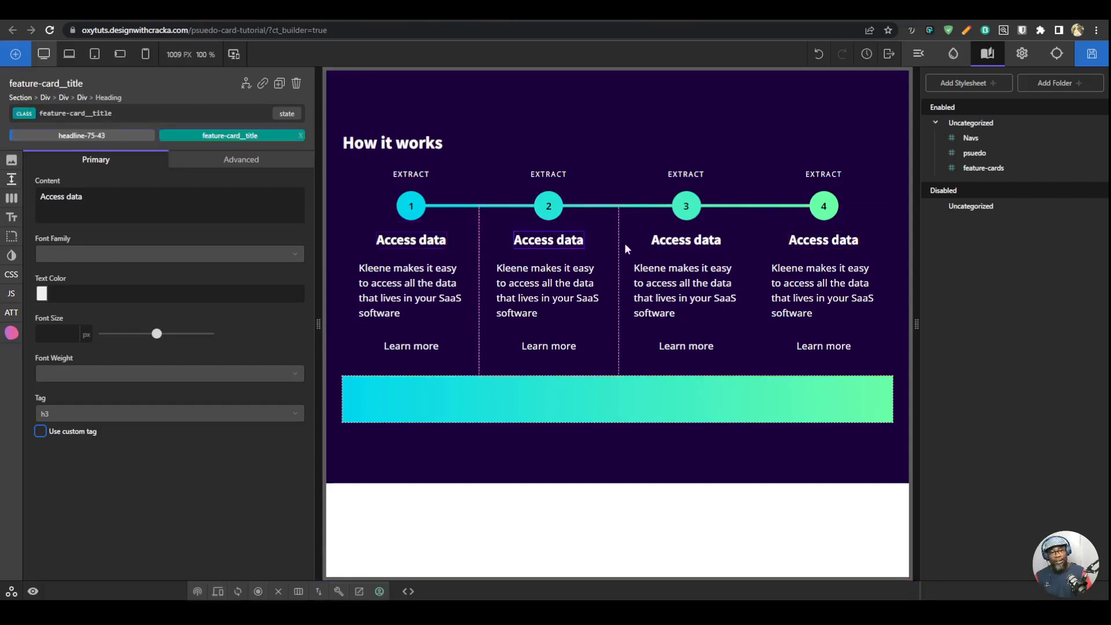
pyautogui.click(550, 242)
pyautogui.click(685, 242)
pyautogui.click(791, 244)
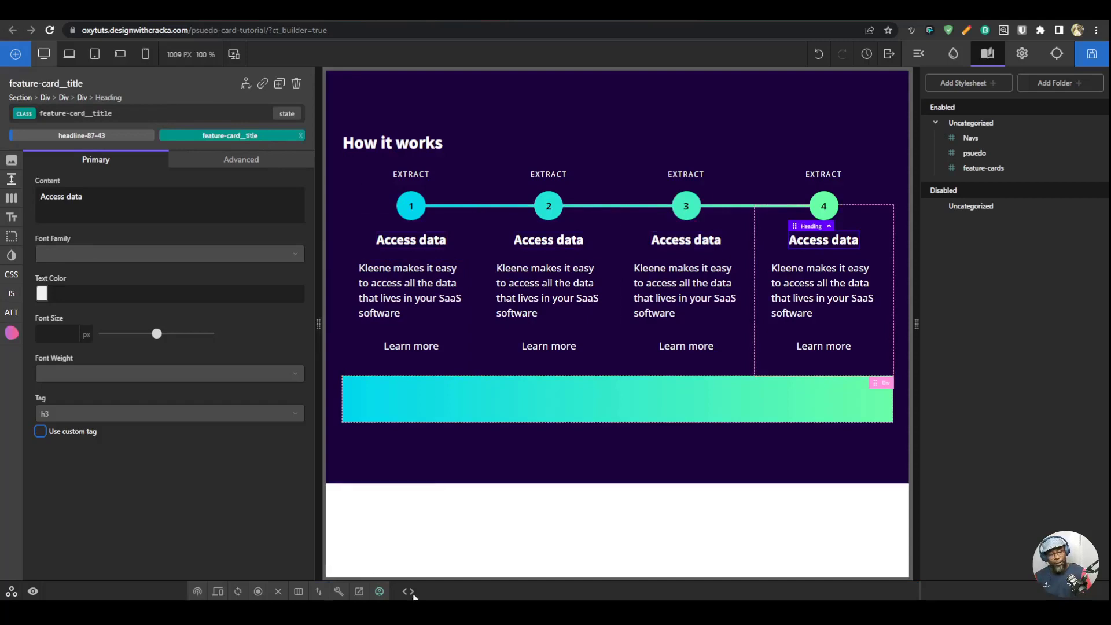
# Step: Assign the feature-card__txt class to the first card's description text and check the class on the other cards' descriptions
pyautogui.click(418, 289)
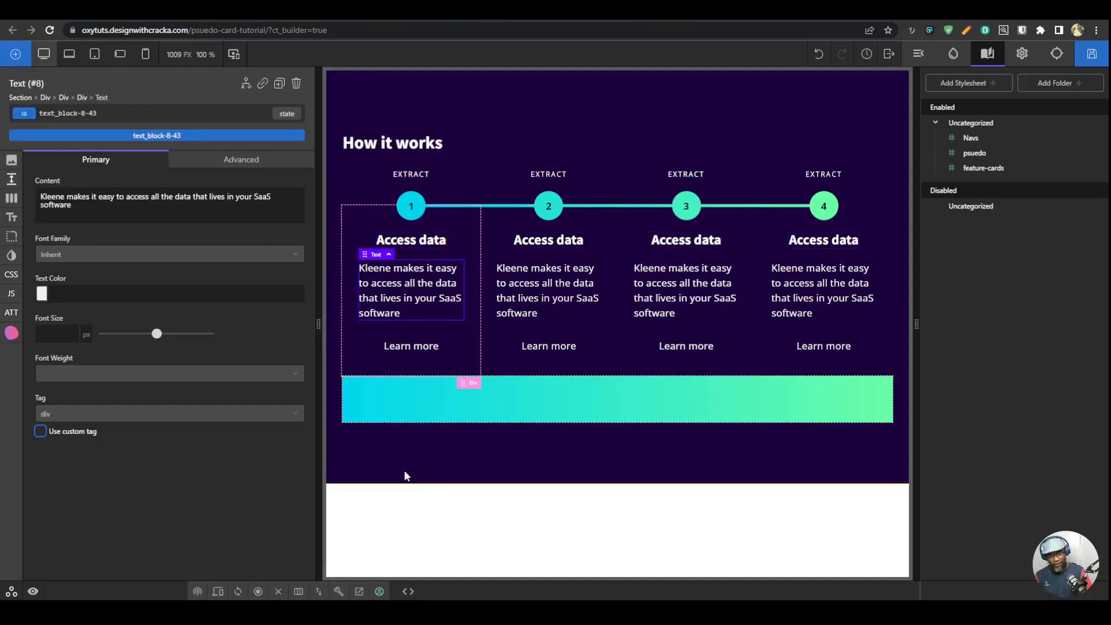
pyautogui.hotkey('alt', 'm')
pyautogui.write('.feature-card')
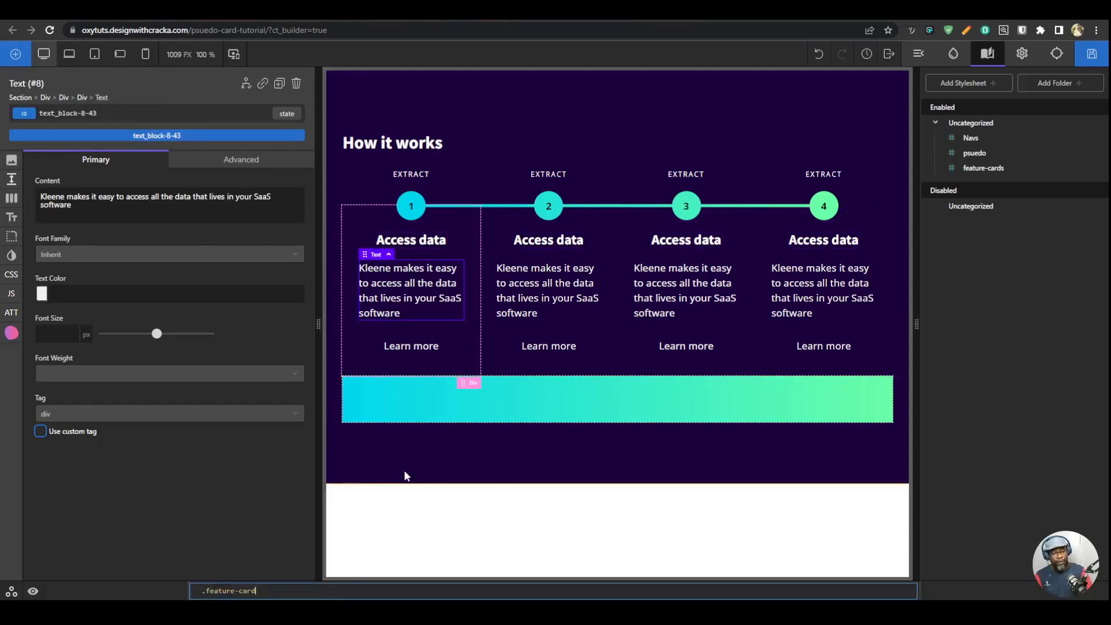
pyautogui.write('__txt')
pyautogui.press('Return')
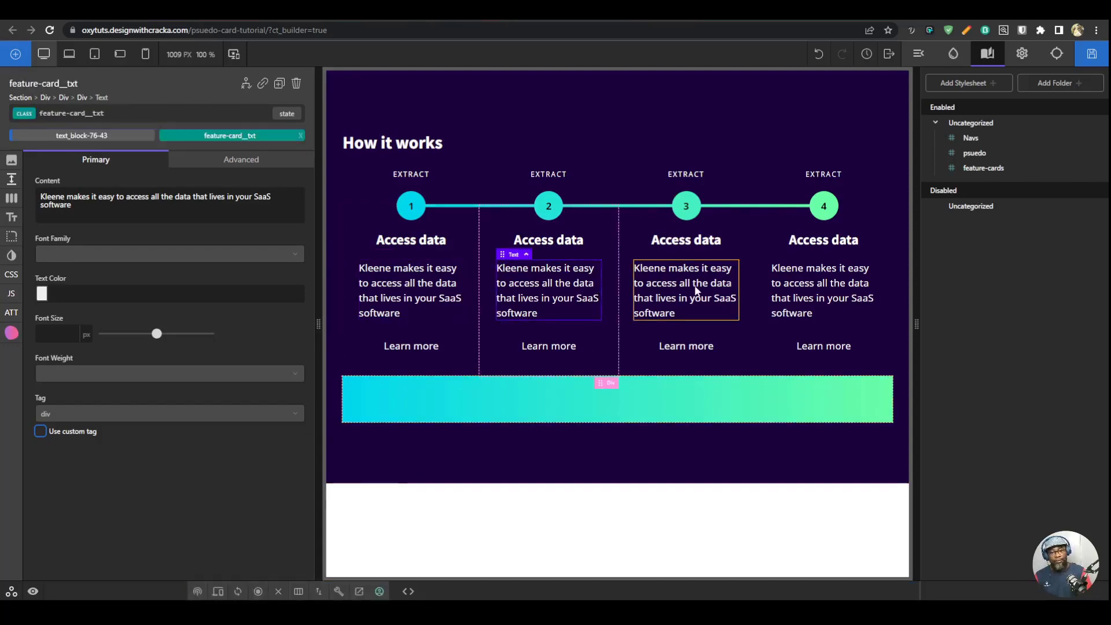
pyautogui.click(793, 307)
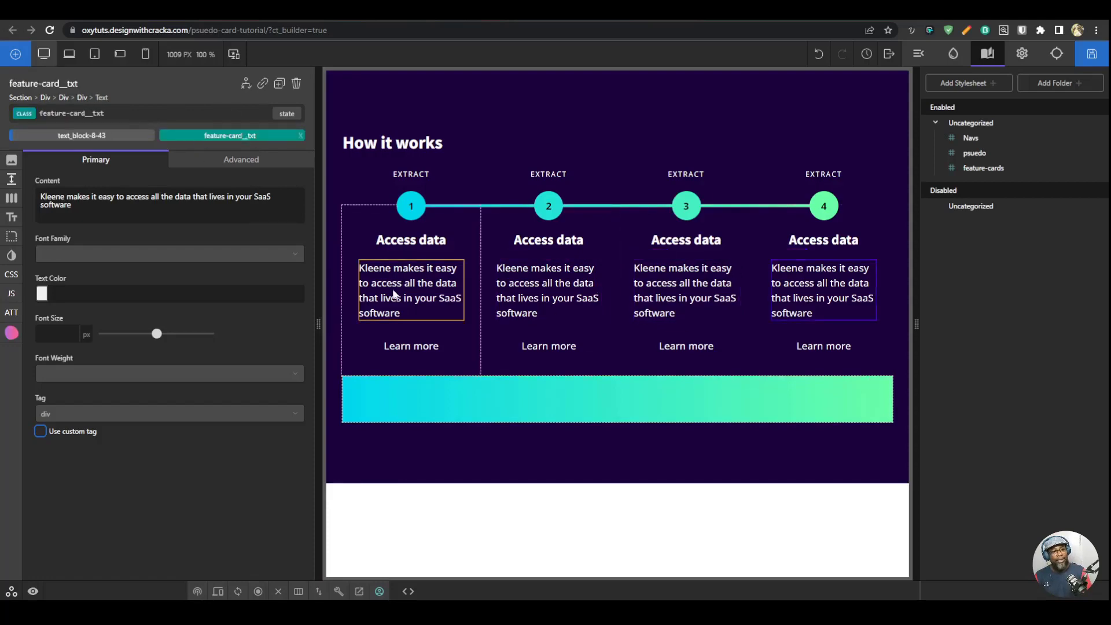
# Step: Assign the feature-card__btn class to the first card's Learn more button and check the class on the other three buttons
pyautogui.click(431, 353)
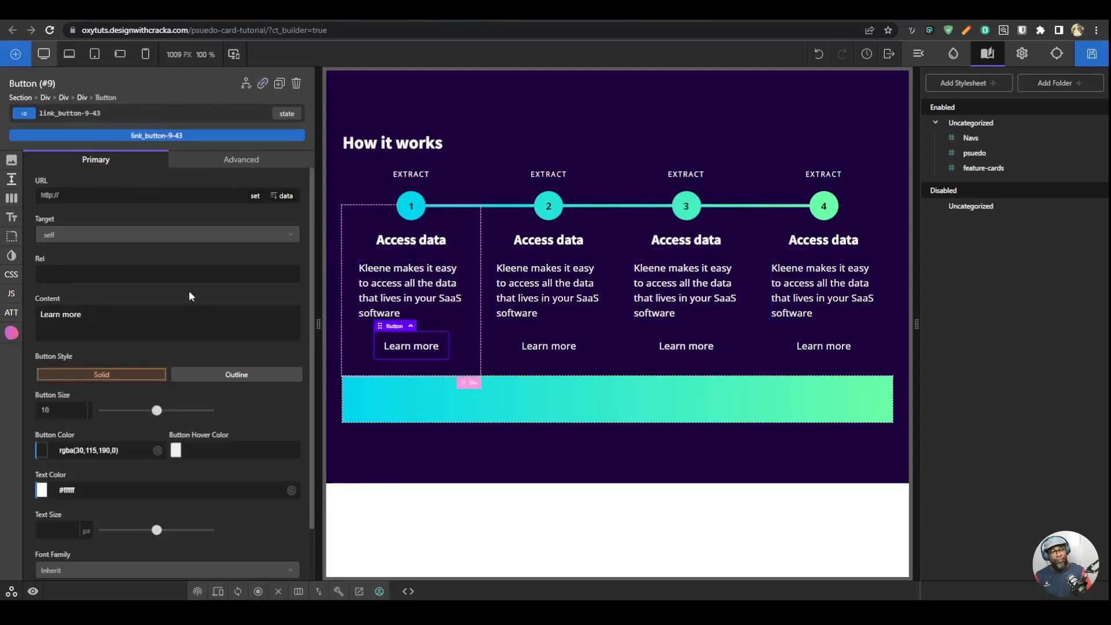
pyautogui.click(470, 587)
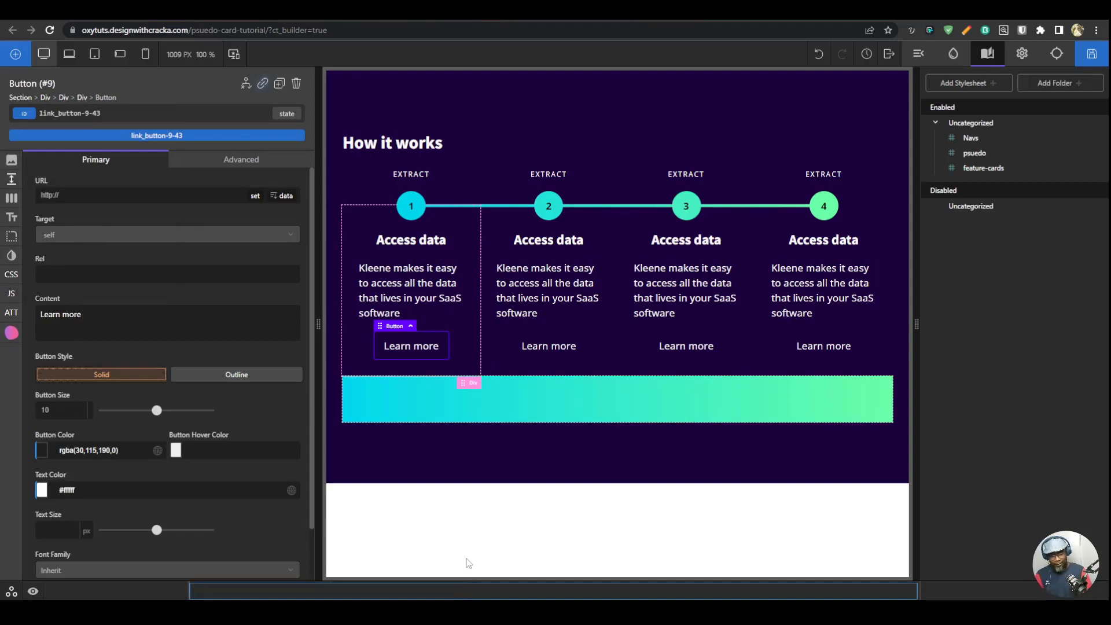
pyautogui.write('.fea')
pyautogui.press('Return')
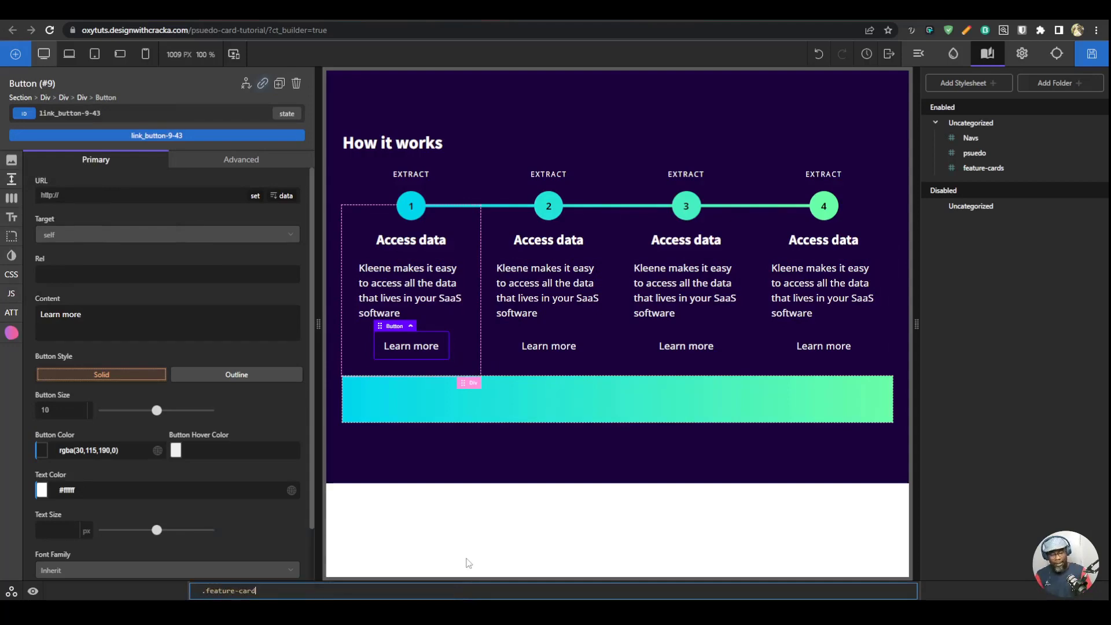
pyautogui.press('Return')
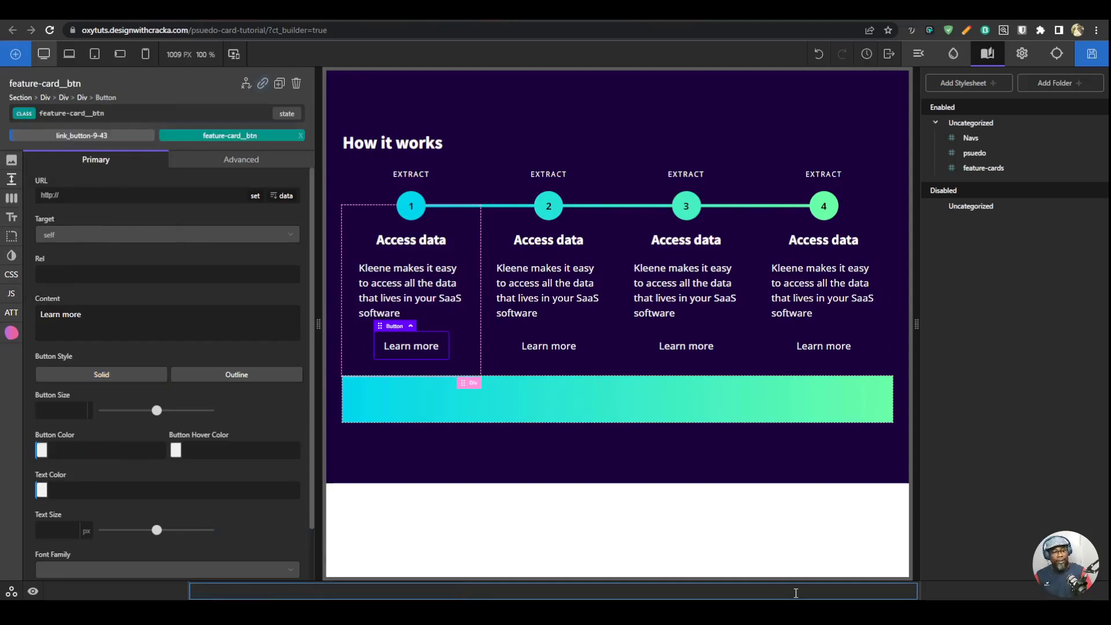
pyautogui.click(571, 358)
pyautogui.click(672, 354)
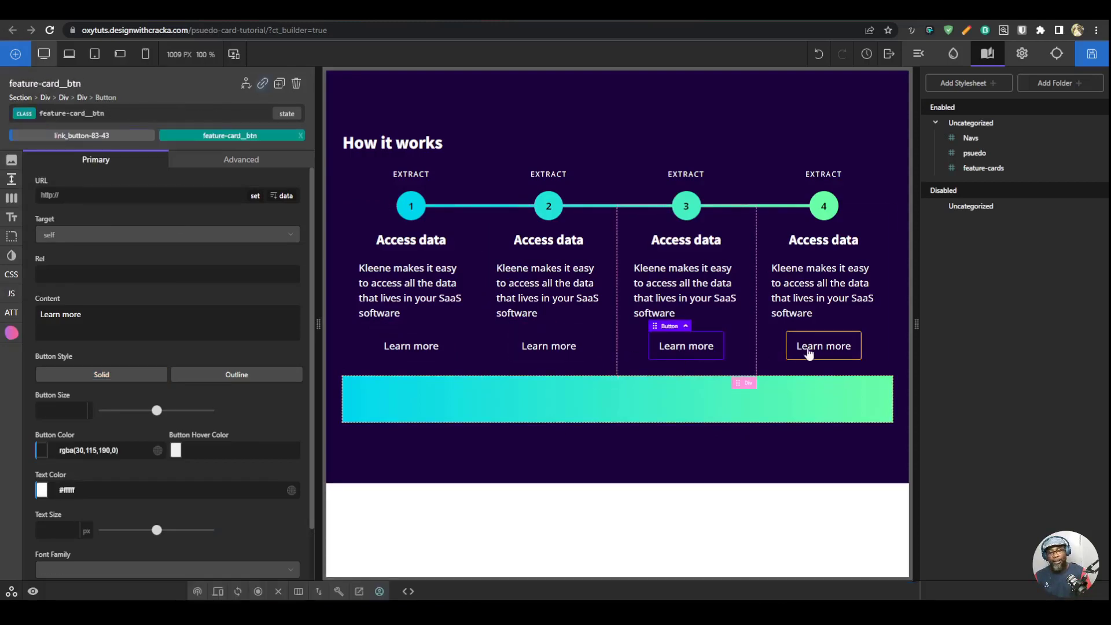
pyautogui.click(810, 356)
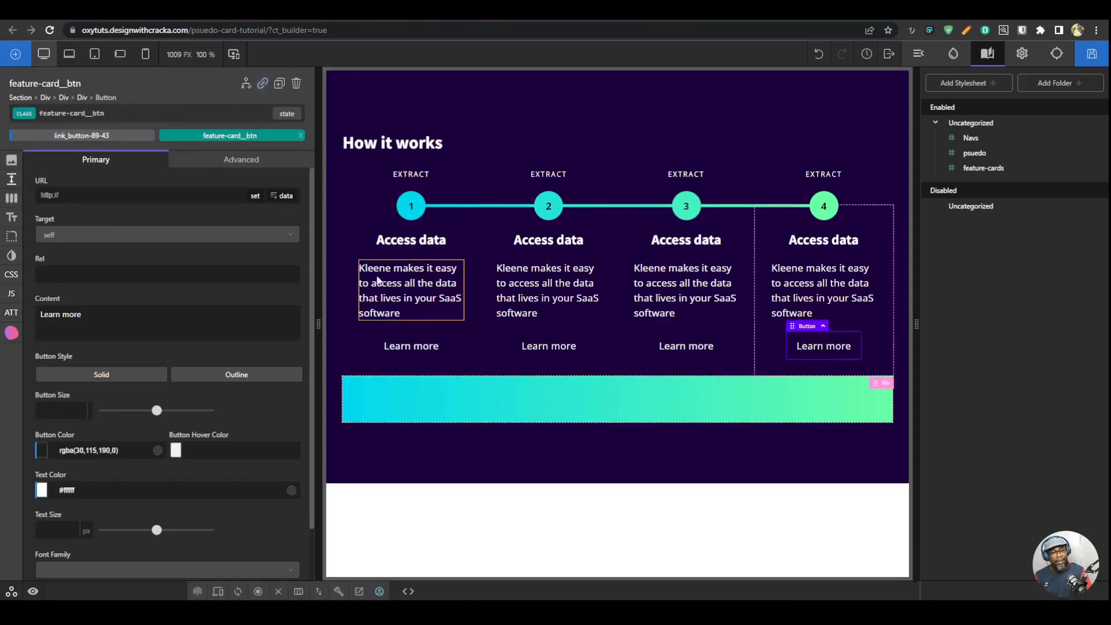
# Step: Set the text alignment of the feature-card__txt class to center and save the page
pyautogui.click(420, 307)
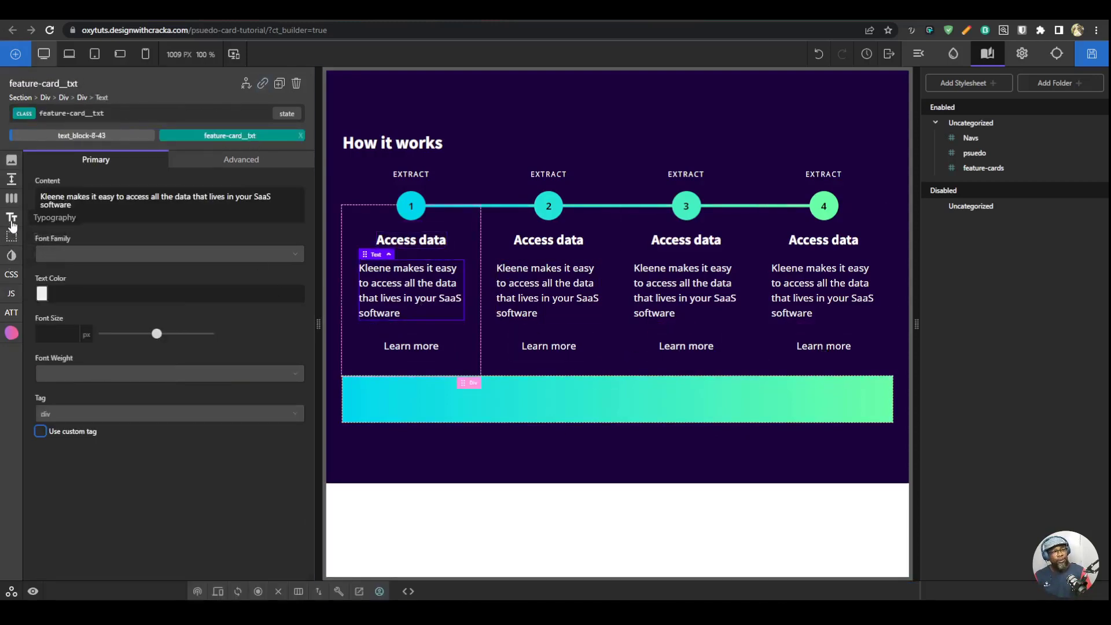
pyautogui.click(11, 217)
pyautogui.click(160, 349)
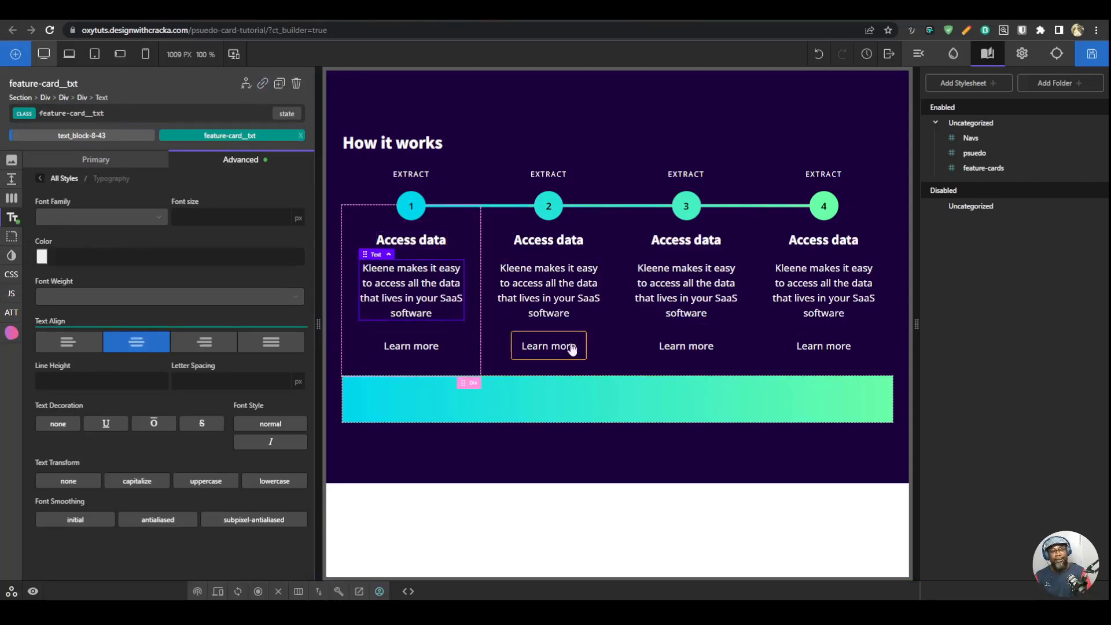
pyautogui.click(837, 304)
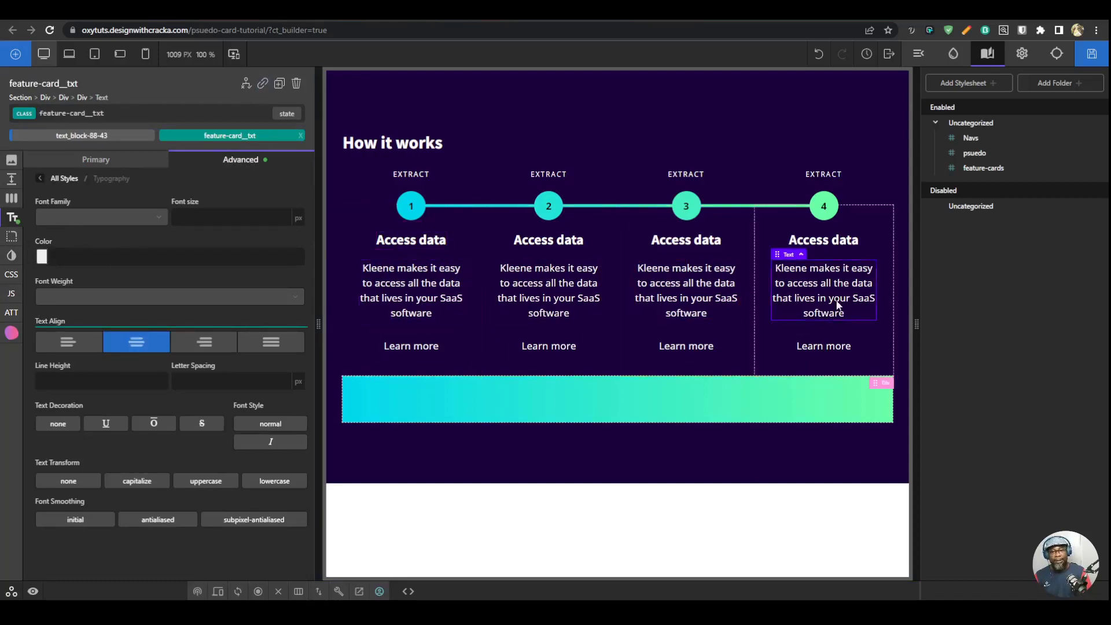
pyautogui.click(1091, 54)
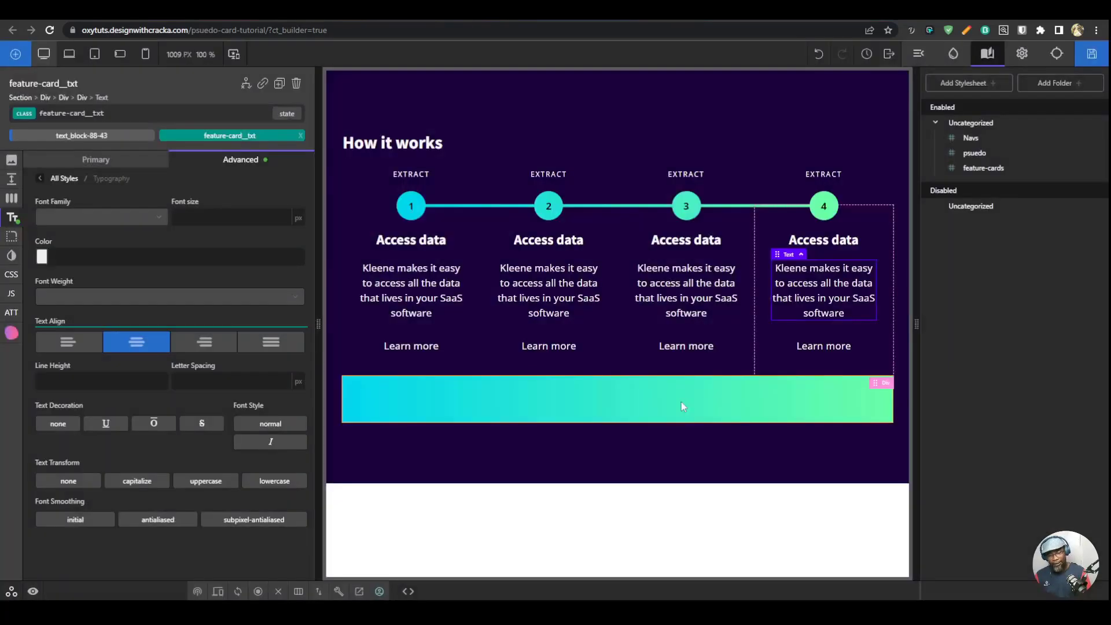
# Step: Delete the gradient bar div below the feature cards and save the page
pyautogui.click(682, 401)
pyautogui.press('Delete')
pyautogui.click(1091, 54)
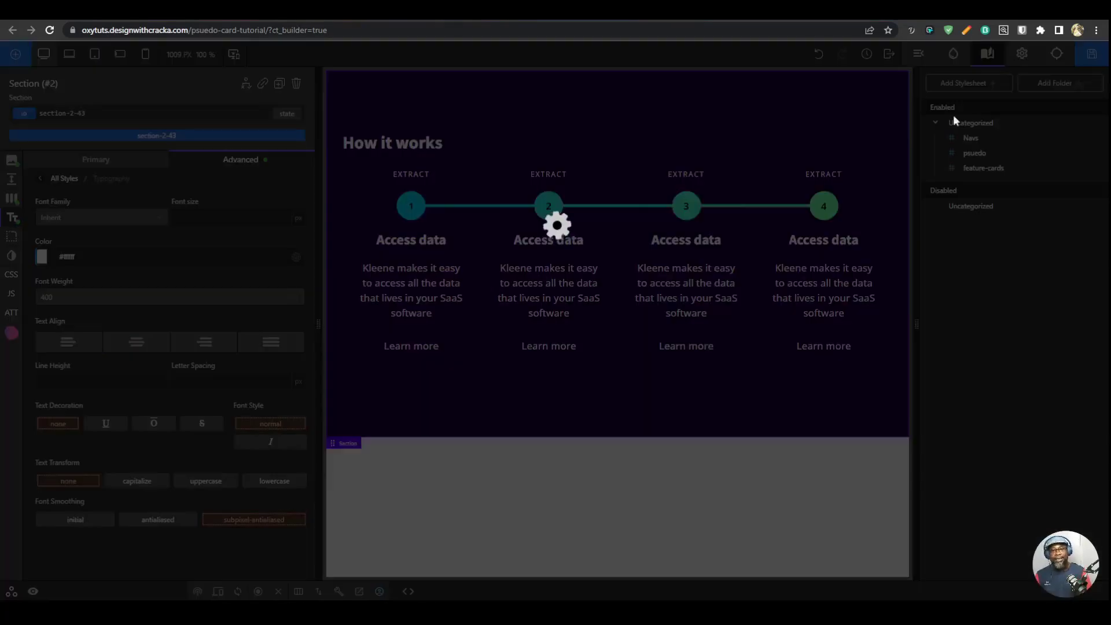
# Step: Switch to the published page and check the card layout in the responsive device view, narrowing the viewport to about 464 px
pyautogui.click(746, 13)
pyautogui.click(637, 13)
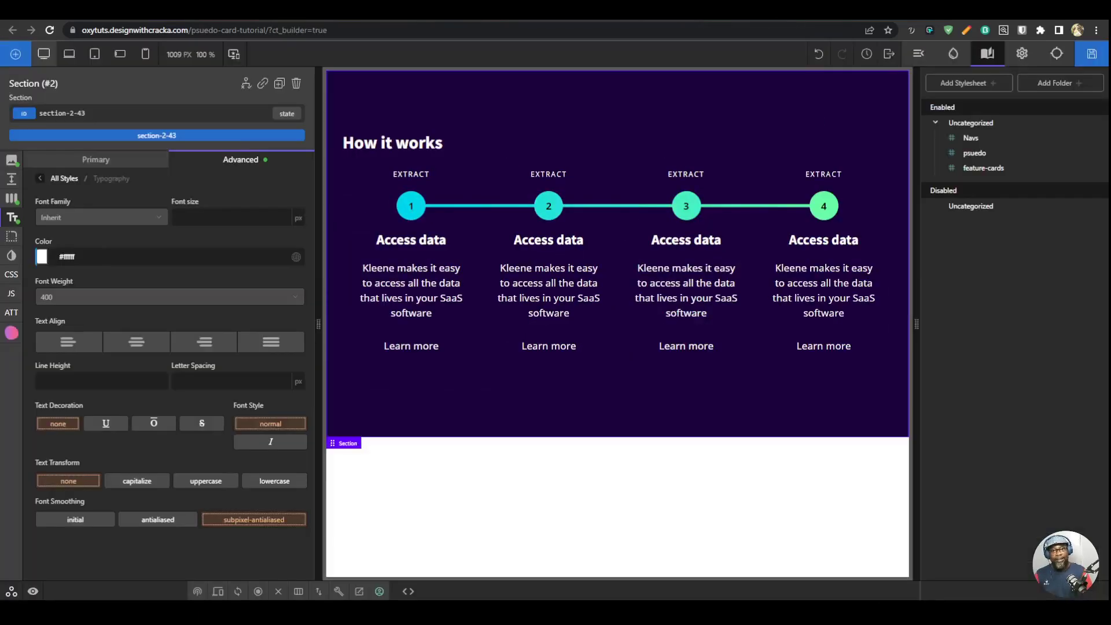
pyautogui.click(746, 13)
pyautogui.click(1099, 48)
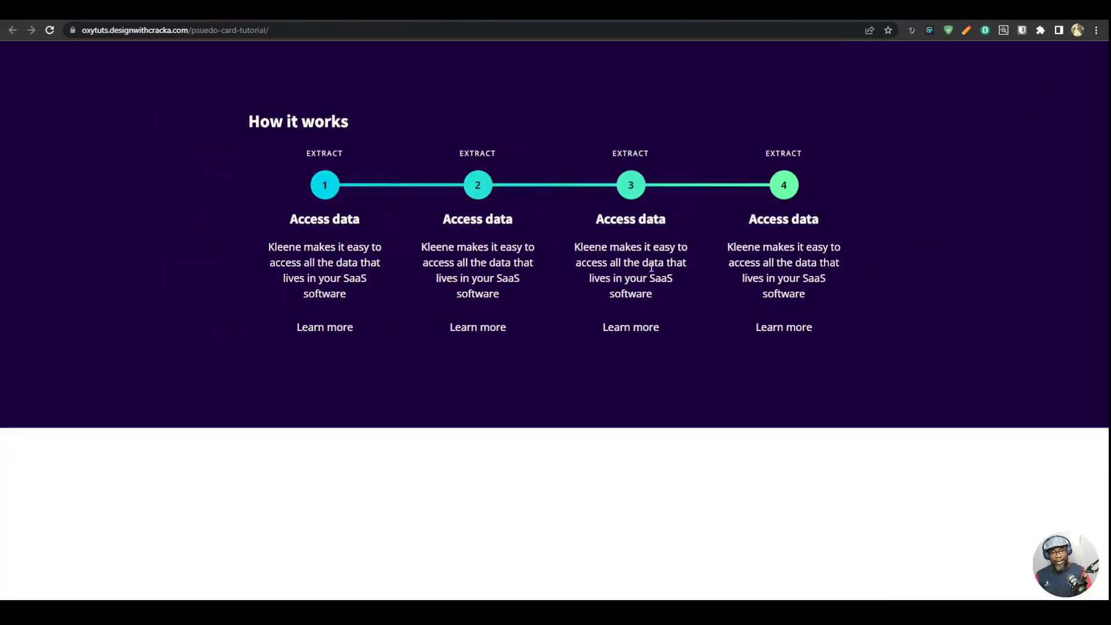
pyautogui.hotkey('ctrl', 'shift', 'i')
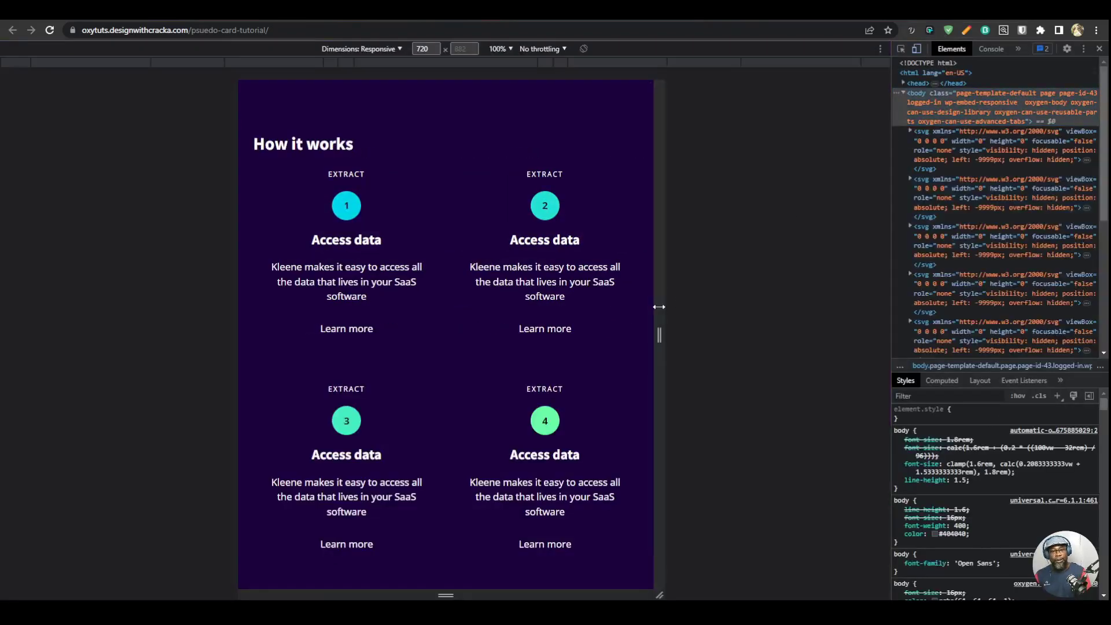
pyautogui.moveTo(659, 334); pyautogui.dragTo(583, 335)
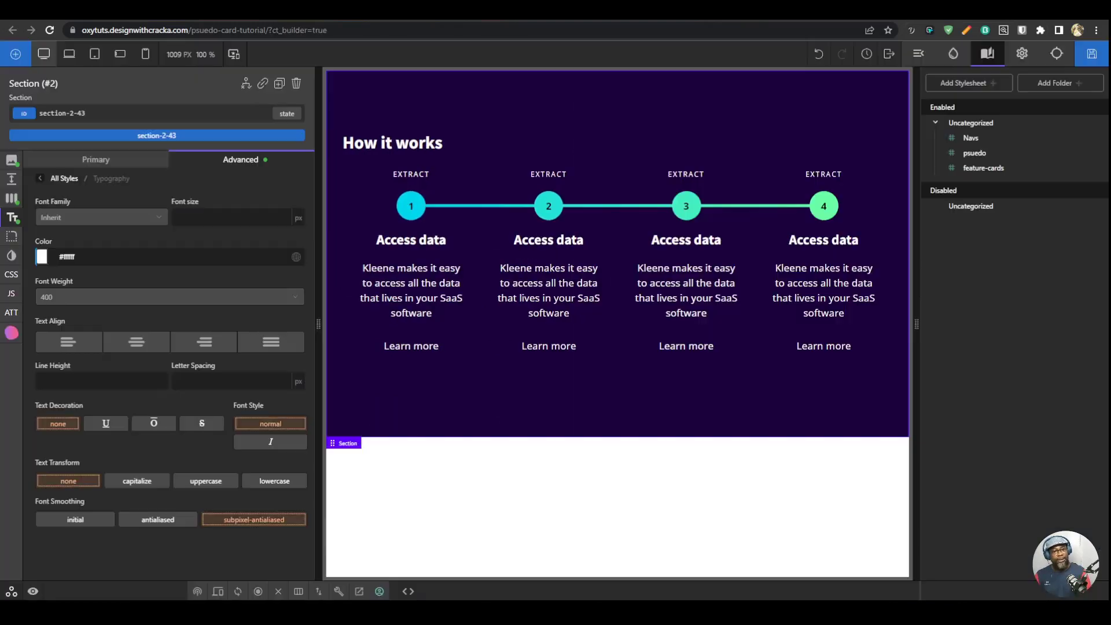
# Step: Back in the Oxygen builder, set the feature-card-grid class to a one-column grid at the 360 px phone breakpoint and save the page
pyautogui.click(491, 253)
pyautogui.click(507, 200)
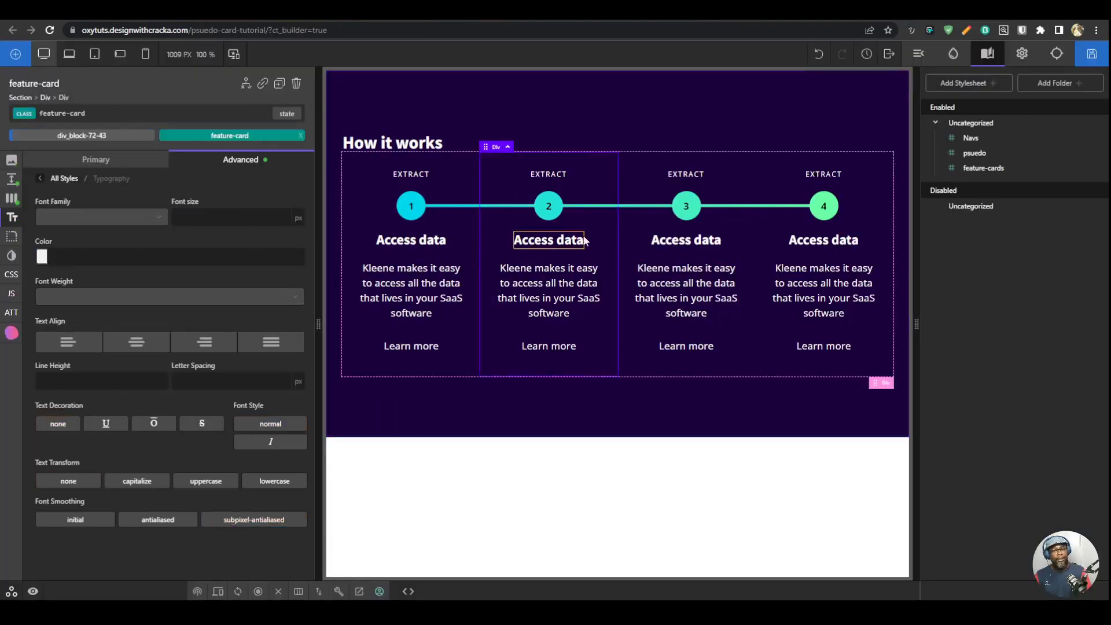
pyautogui.click(118, 160)
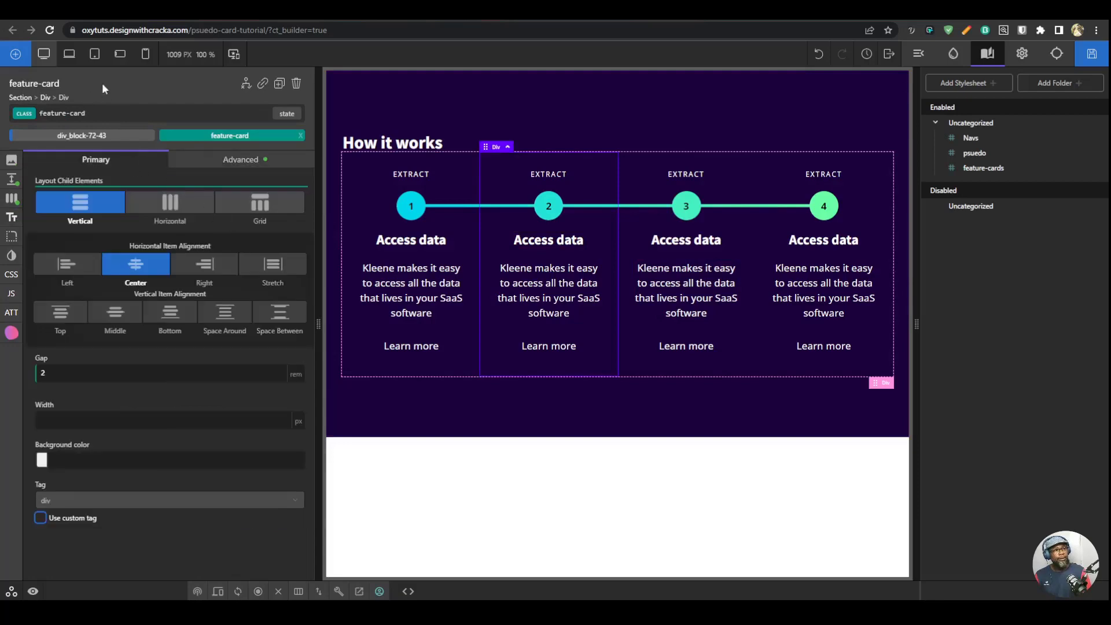
pyautogui.click(918, 54)
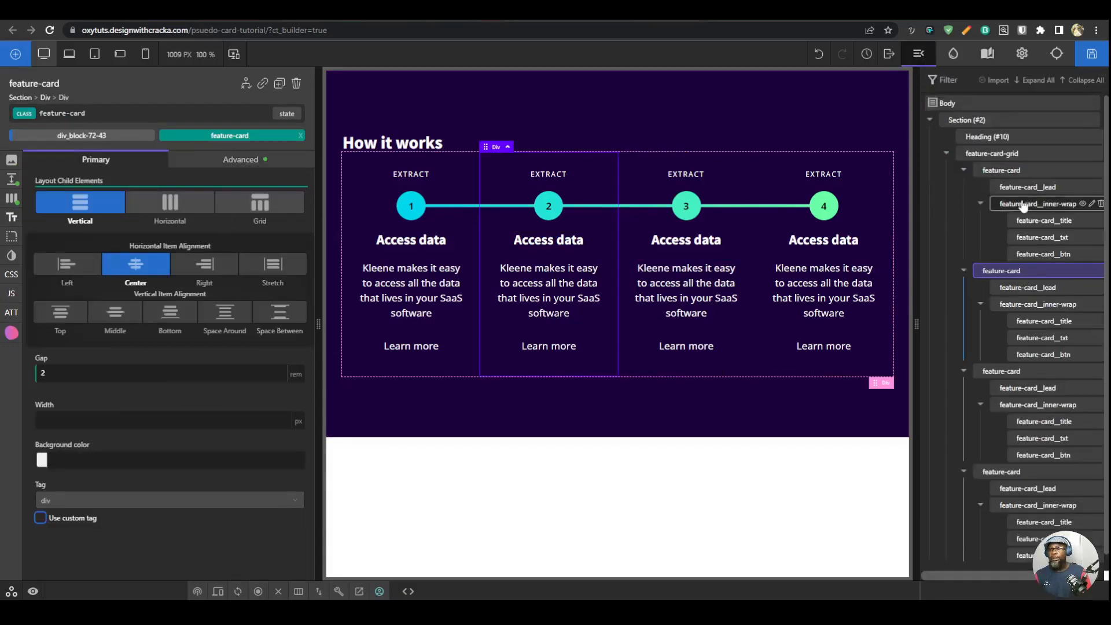
pyautogui.click(992, 153)
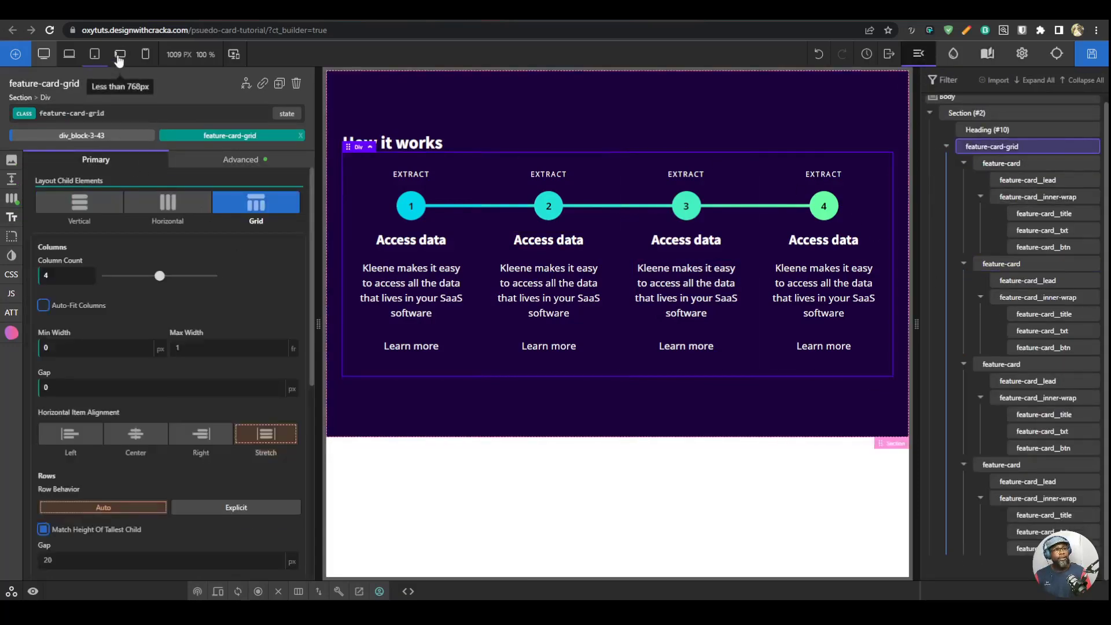
pyautogui.click(144, 54)
pyautogui.click(143, 54)
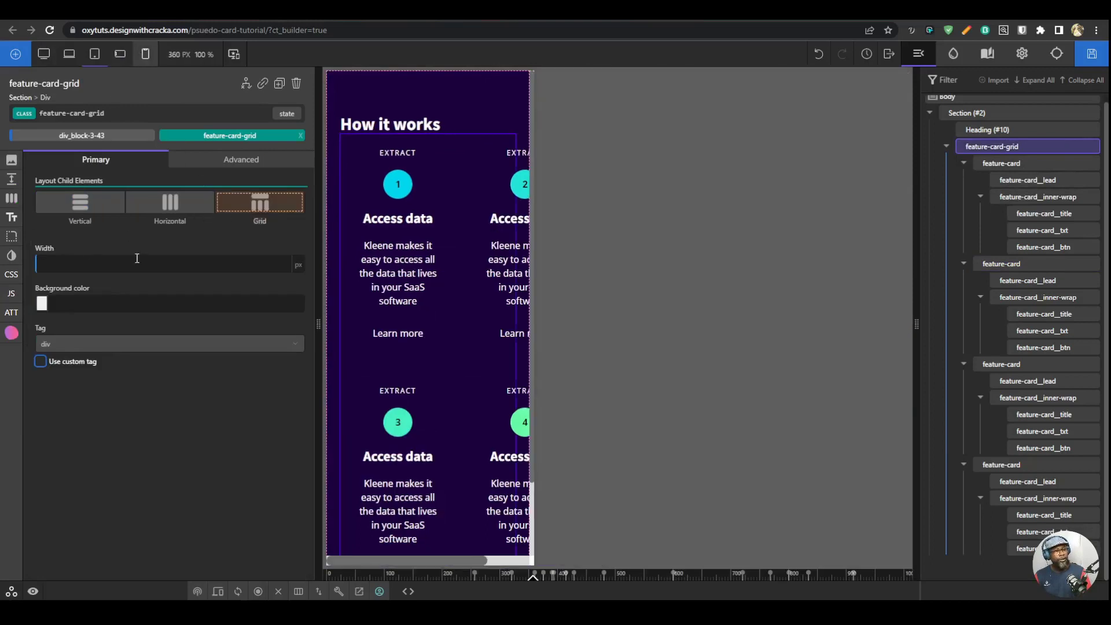
pyautogui.click(257, 207)
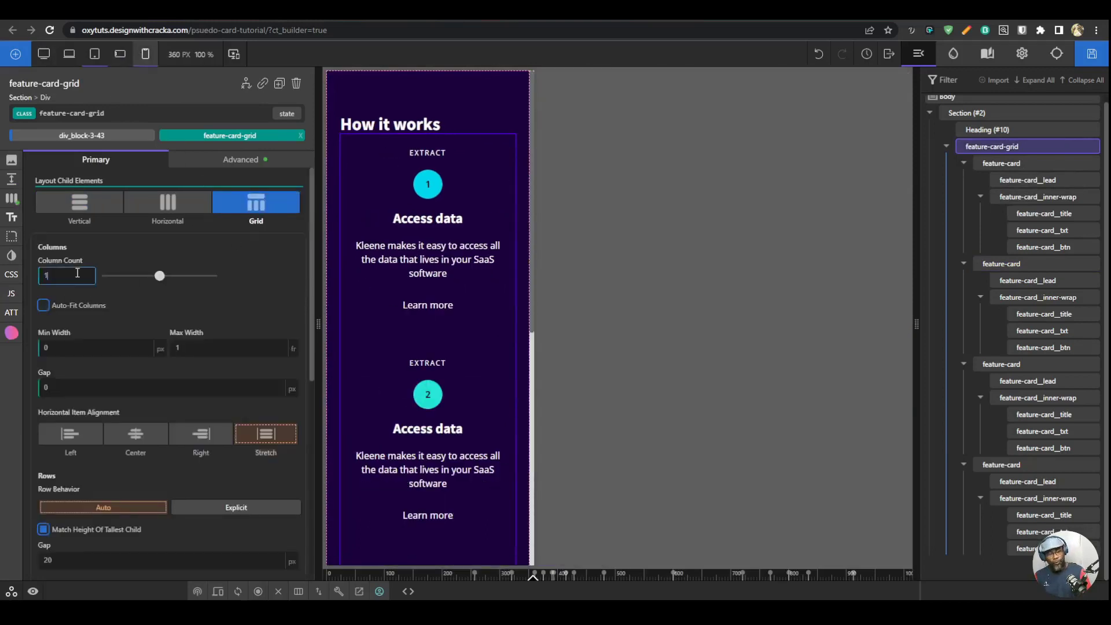
pyautogui.scroll(-8, 423, 325)
pyautogui.scroll(6, 441, 468)
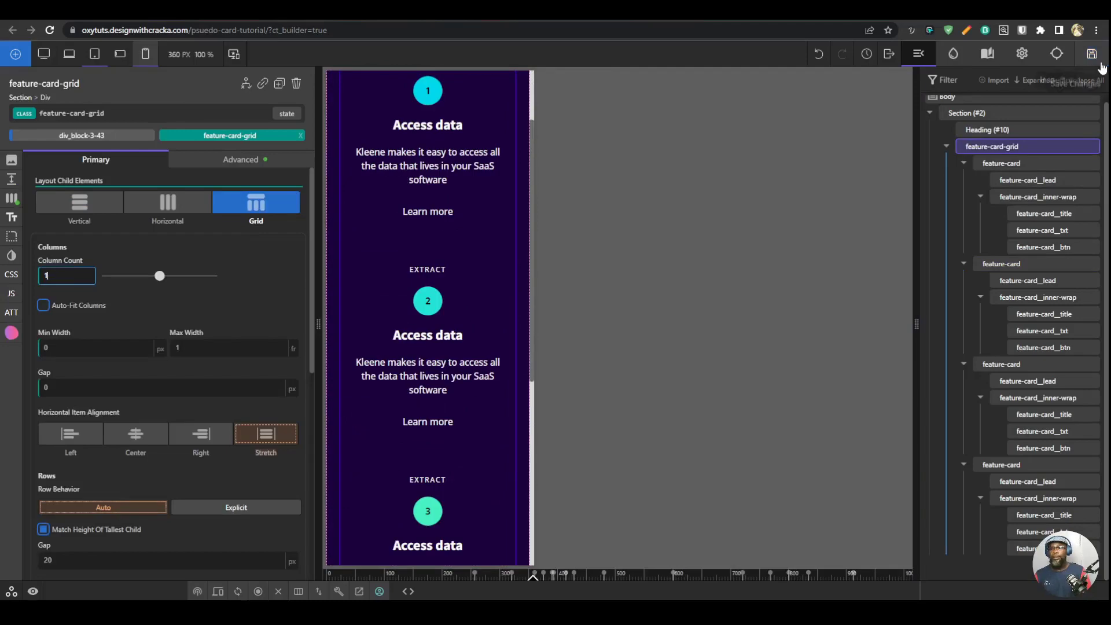
pyautogui.click(1098, 63)
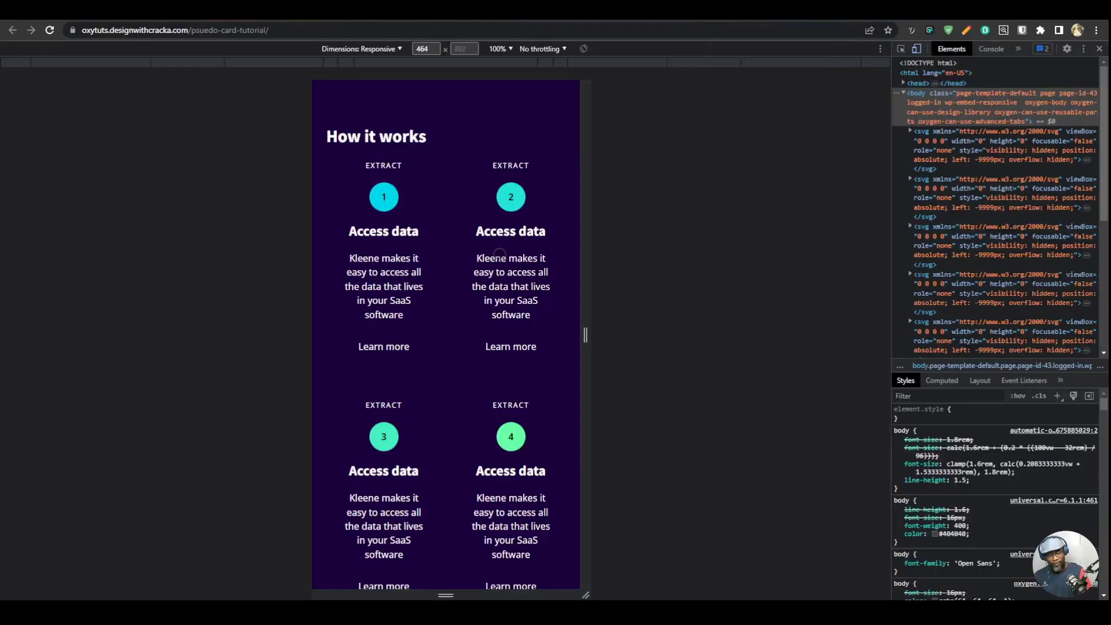
# Step: Reload the published page and check the card grid while widening the responsive viewport to about 788 px
pyautogui.hotkey('ctrl', 'r')
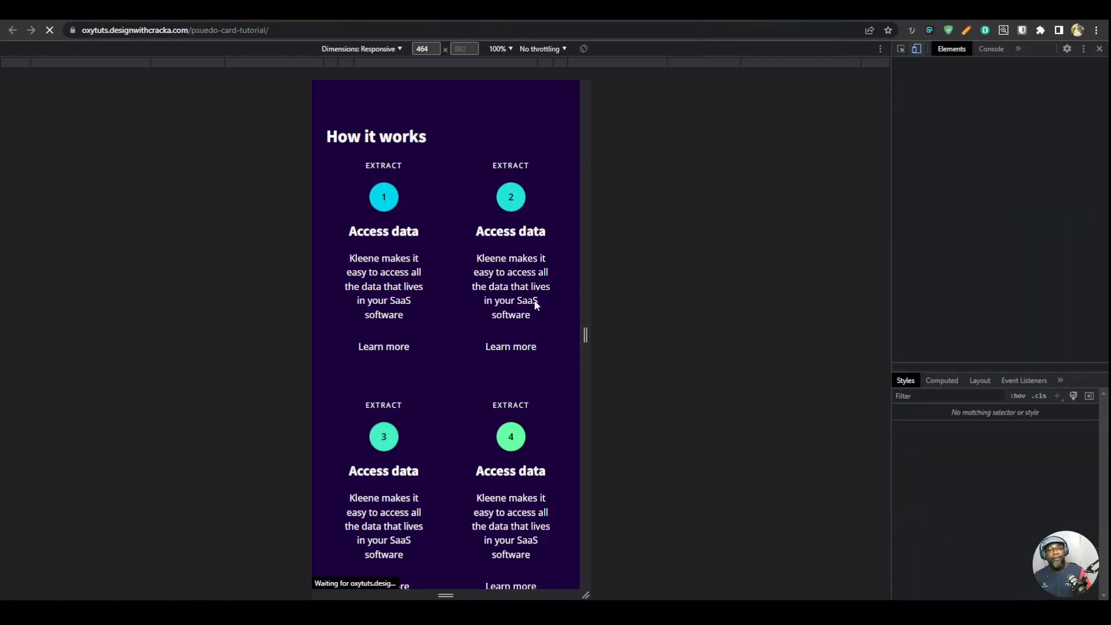
pyautogui.moveTo(574, 310); pyautogui.dragTo(682, 303)
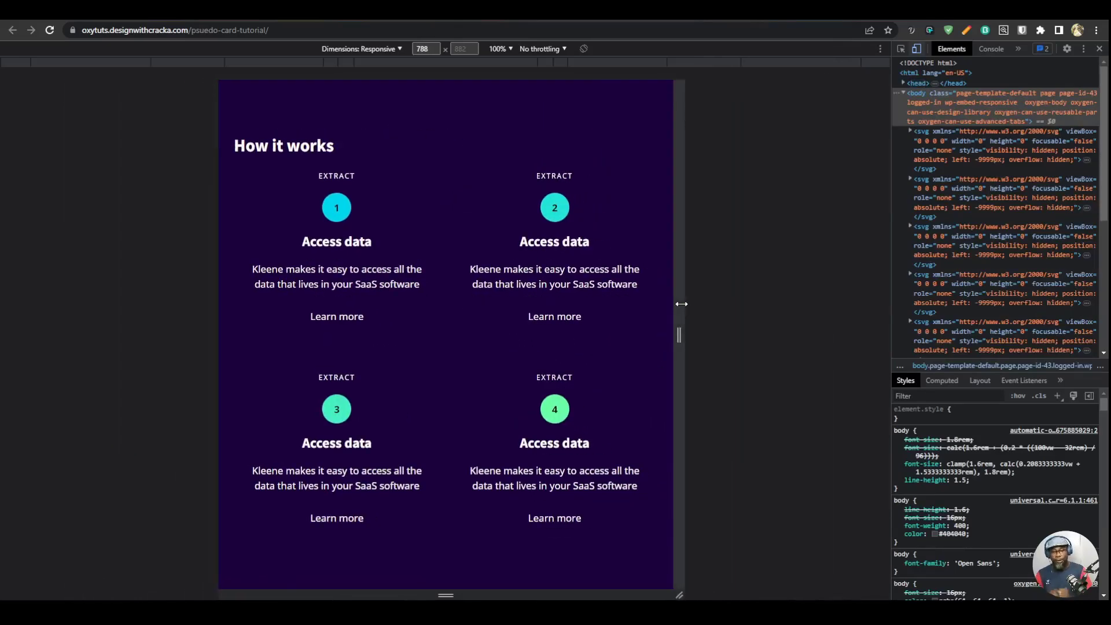